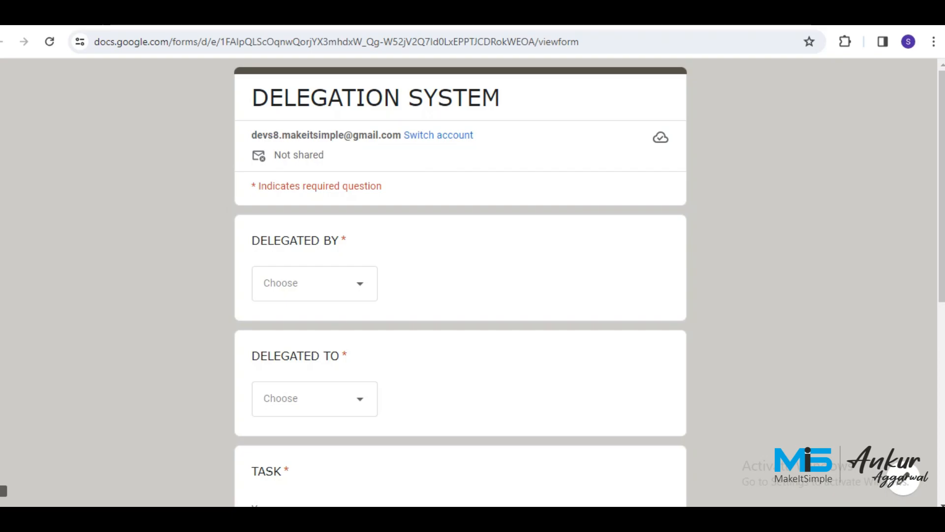
In a new browser tab, go to Google Drive through the Google apps grid.
key("ctrl+Tab")
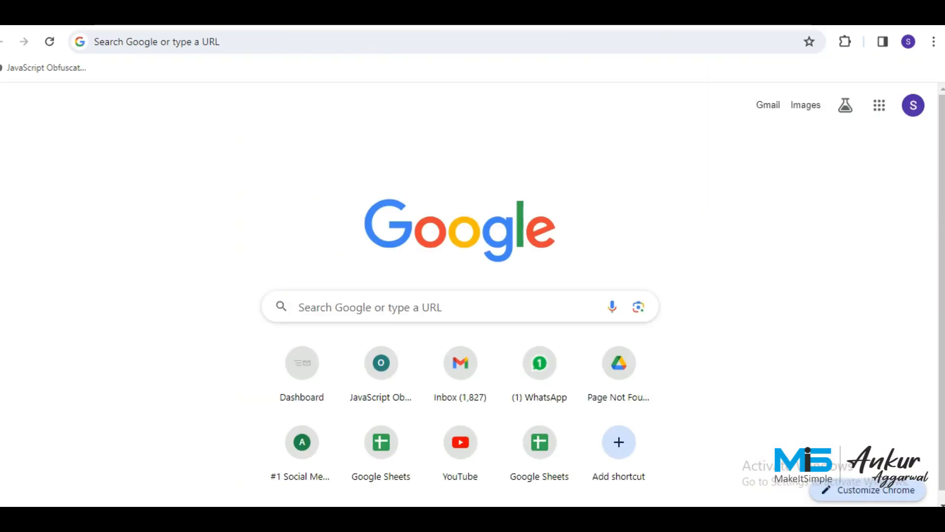
left_click(879, 105)
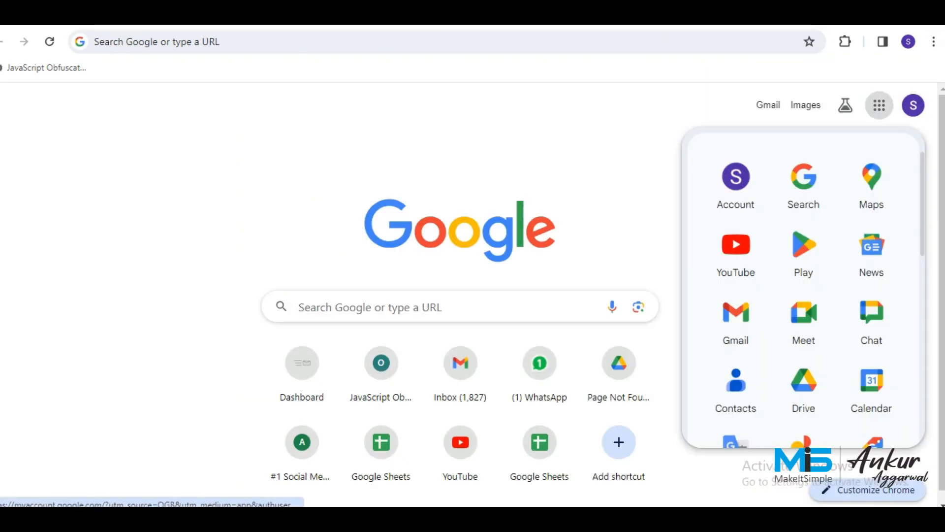
left_click(803, 387)
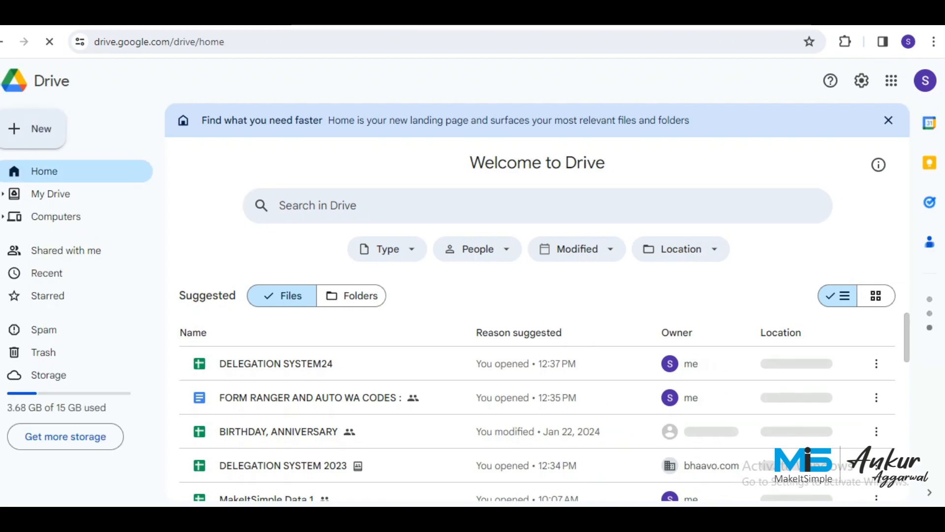
Create a blank Google Sheets spreadsheet from Drive's New menu.
left_click(34, 129)
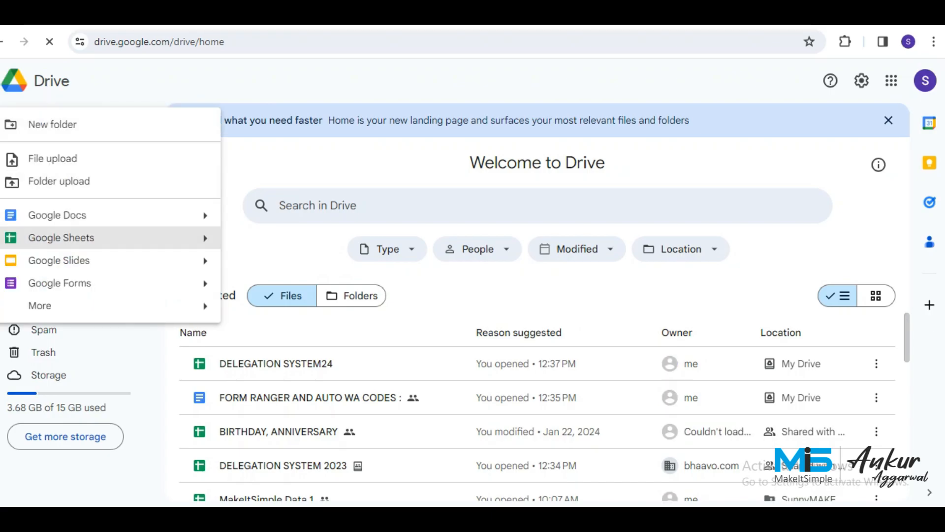
left_click(205, 238)
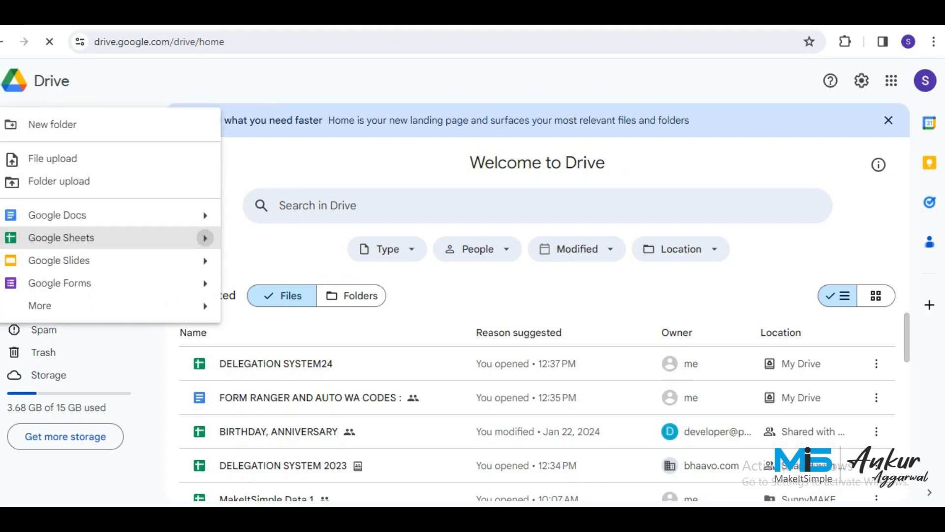
left_click(271, 244)
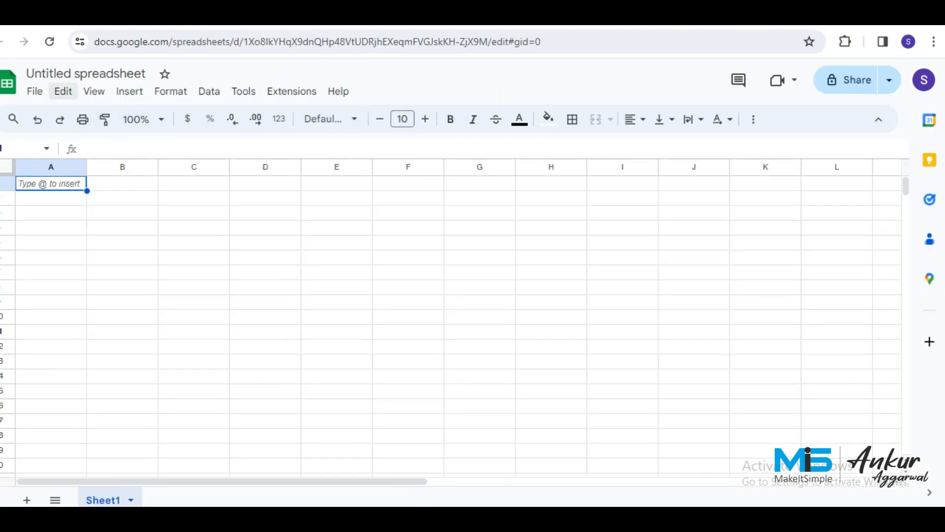
Title the untitled spreadsheet 'DELEGATION SYSTEM 2024'.
left_click(148, 74)
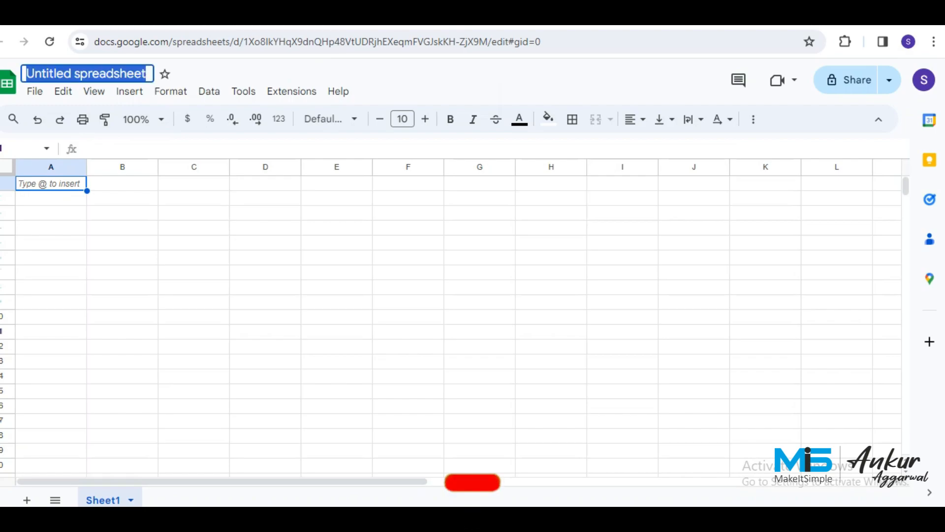
type("FR:R")
key("BackSpace")
key("BackSpace")
key("BackSpace")
key("BackSpace")
type("DE")
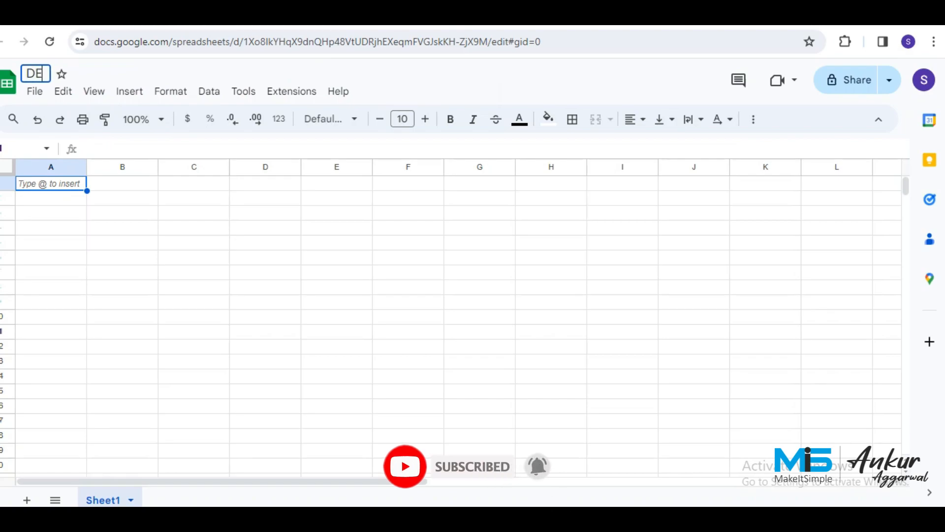
type("LEGATION ")
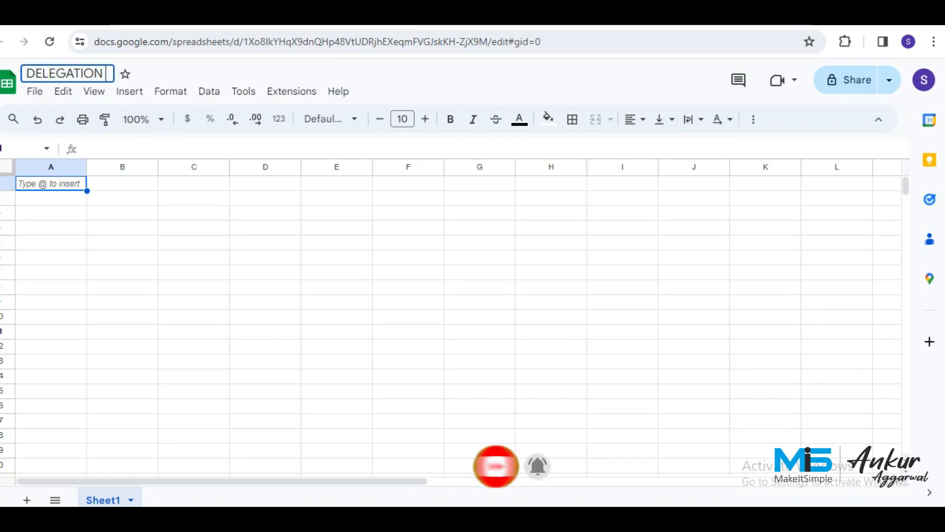
type("SYSTEM")
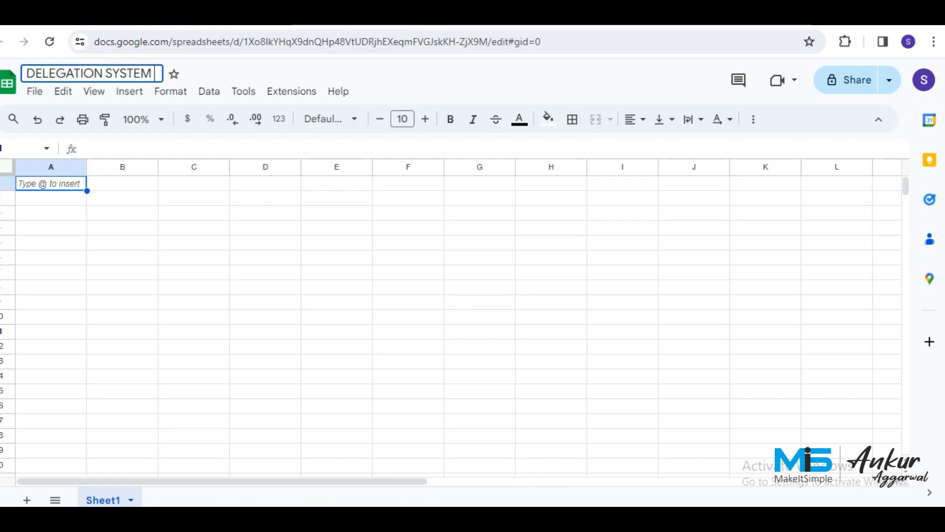
type(" 2024")
key("Return")
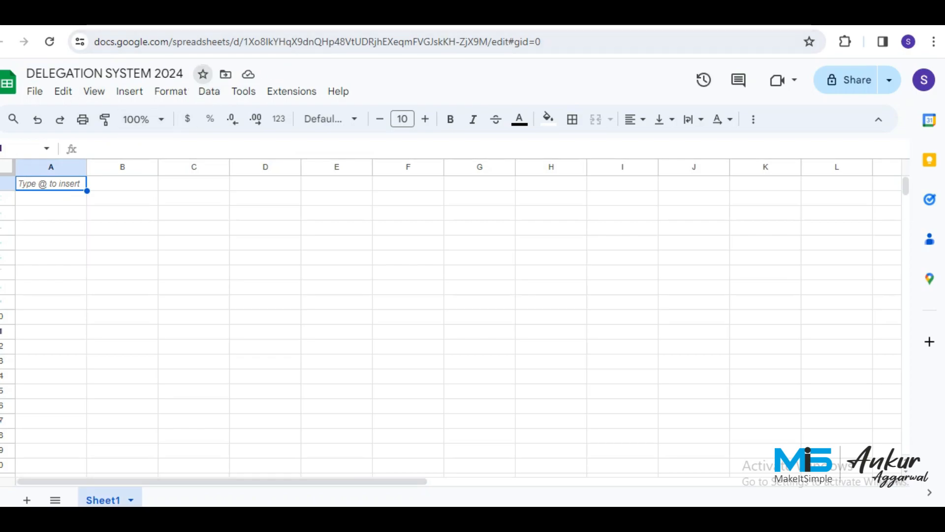
Put the Sheet1 tab at the bottom into name-editing mode.
double_click(104, 499)
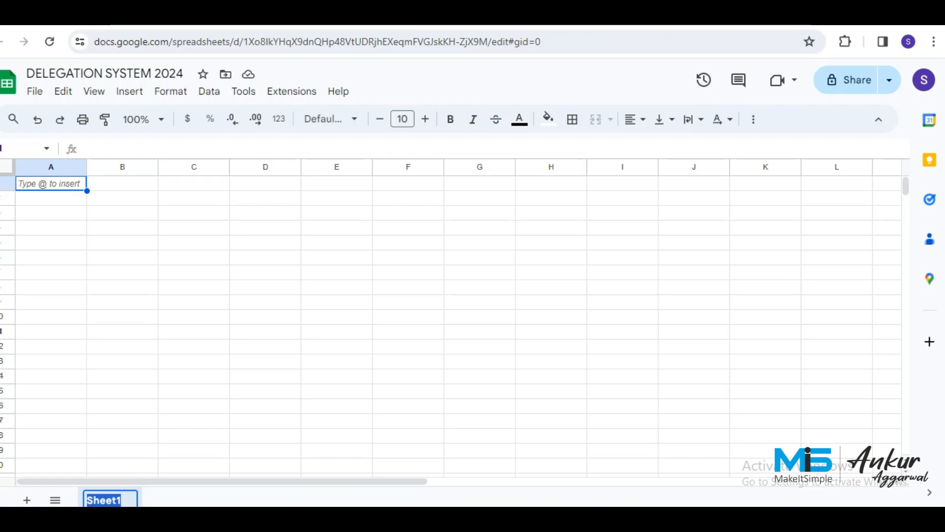
Name the sheet DATABASE, correcting the first mistyped name 'DATBASE'.
type("FSY")
key("BackSpace")
key("BackSpace")
key("BackSpace")
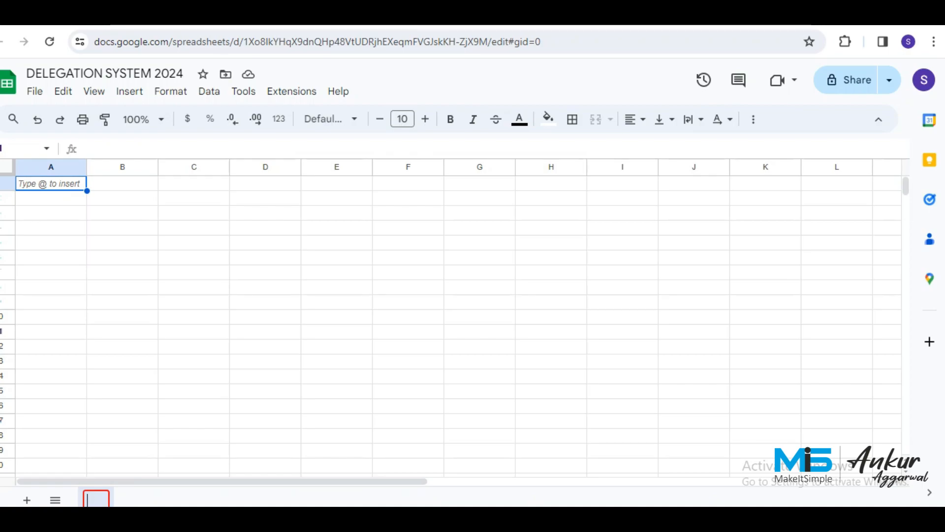
type("DATBASE")
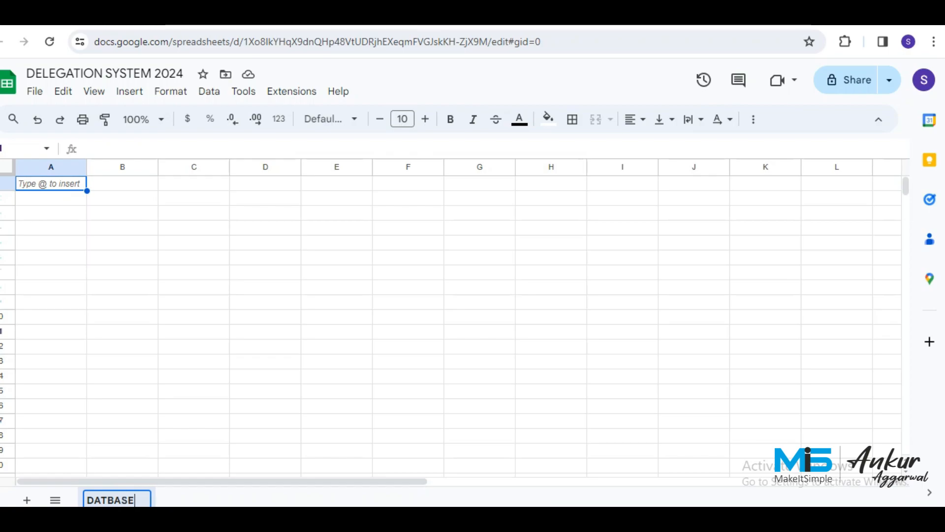
key("Return")
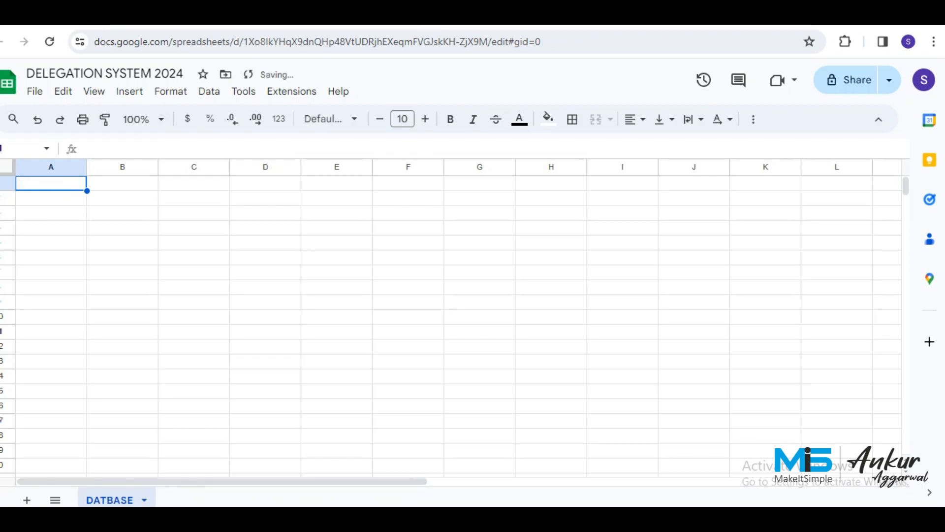
double_click(110, 500)
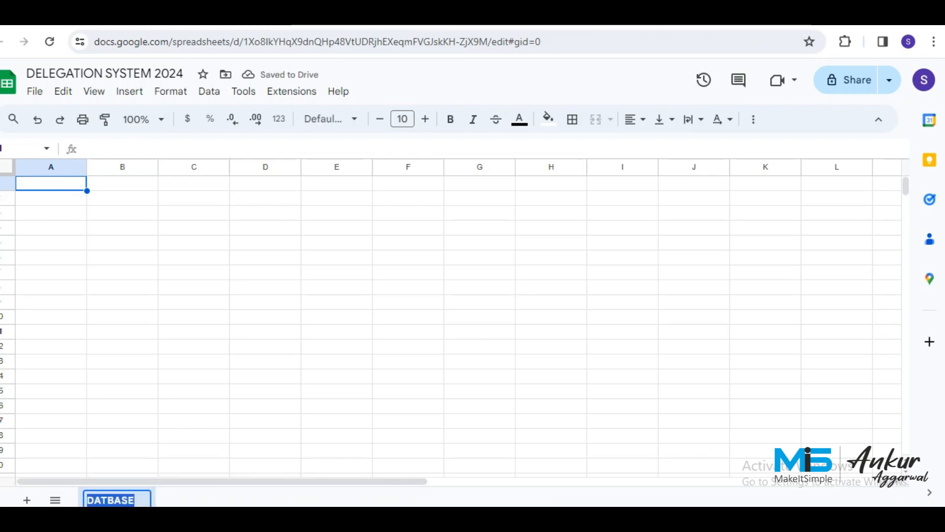
type("DATABASE")
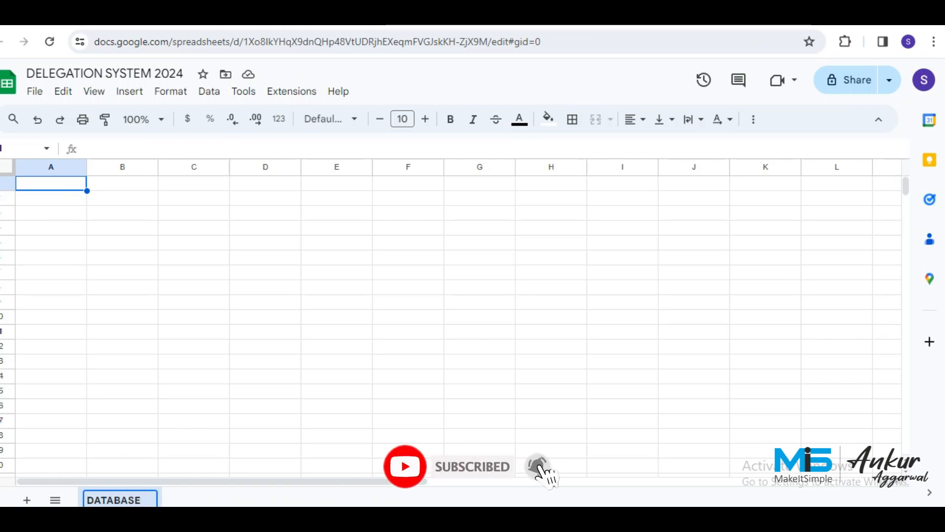
key("Return")
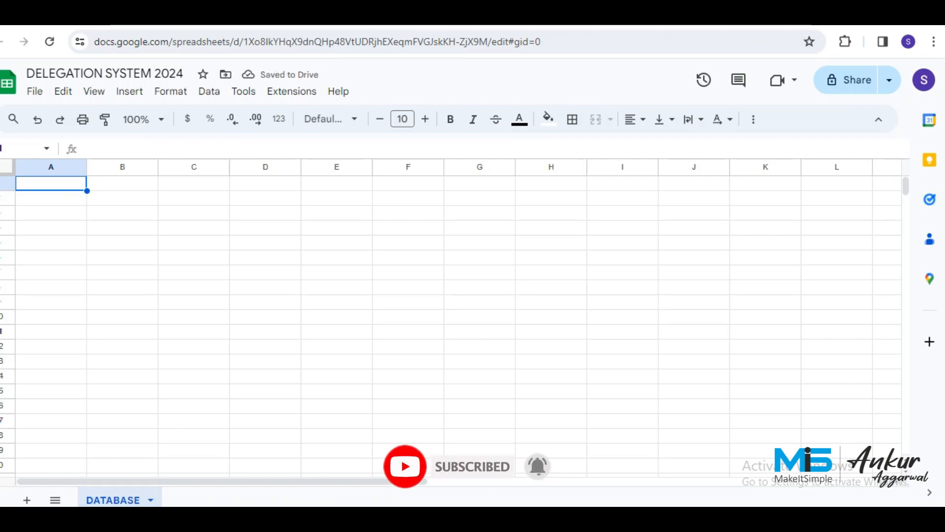
Enter the headers DELEGATED BY, MOBILE, DELEGATED TO and MOB NUMBER across A1:D1.
type("DELE")
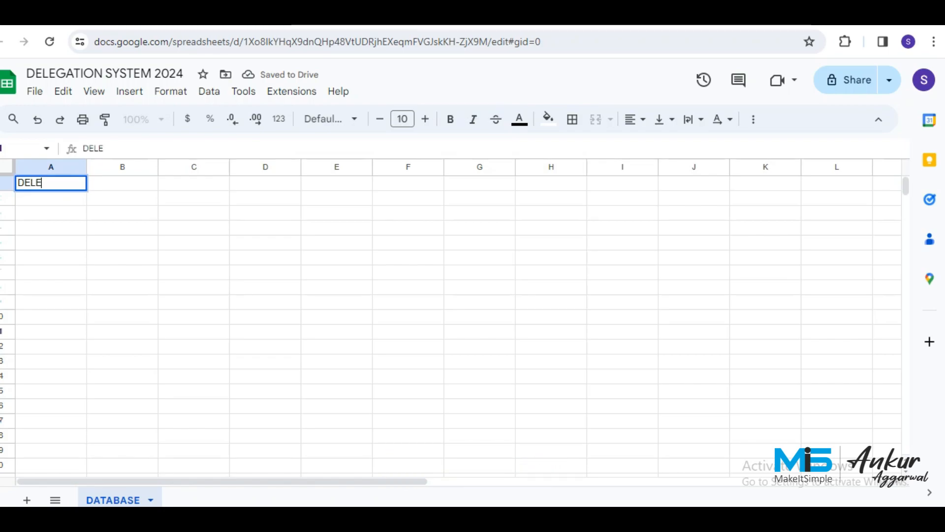
type("GATED BY")
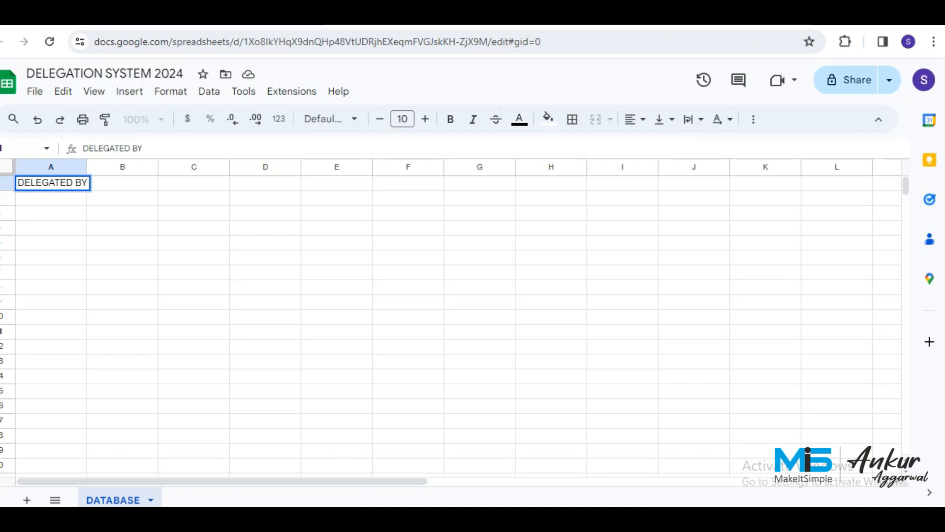
key("Tab")
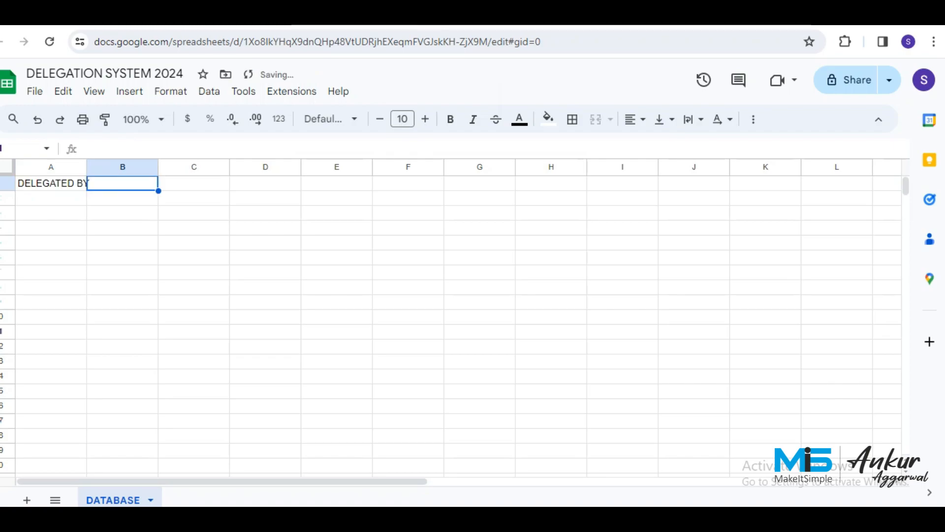
type("MOBILE")
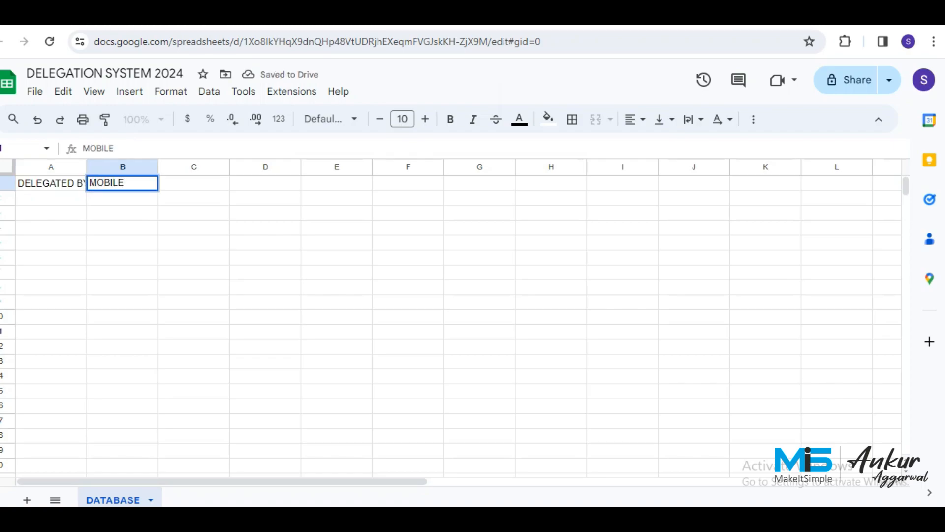
key("Tab")
type("D")
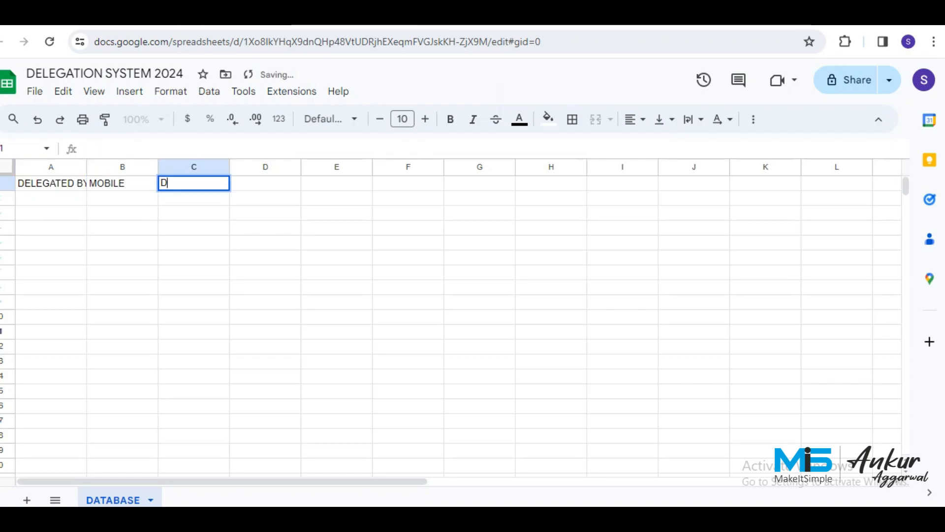
type("ELEGATED TO")
key("Tab")
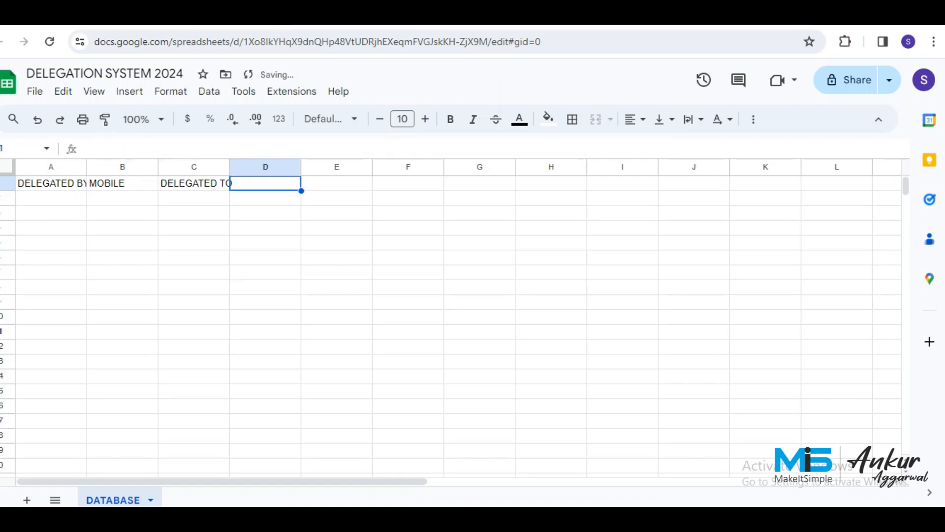
type("MOB NUMBER")
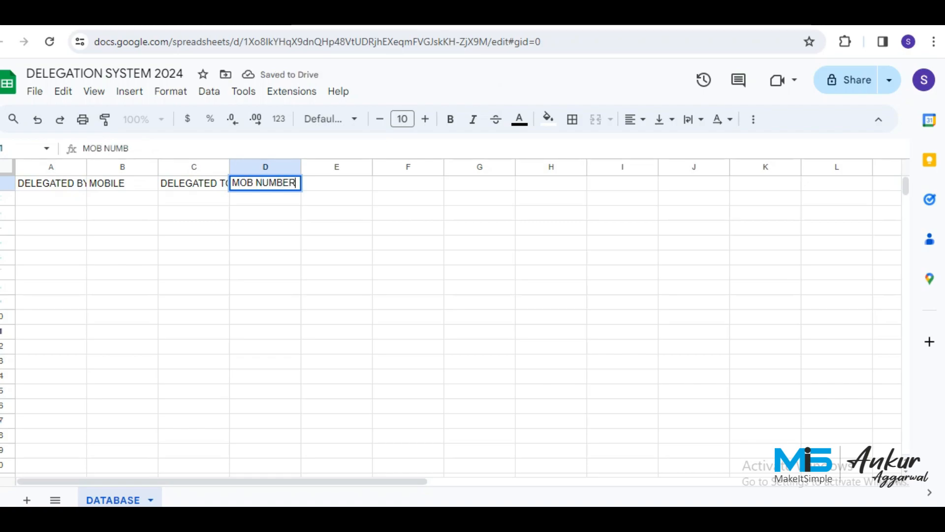
key("Return")
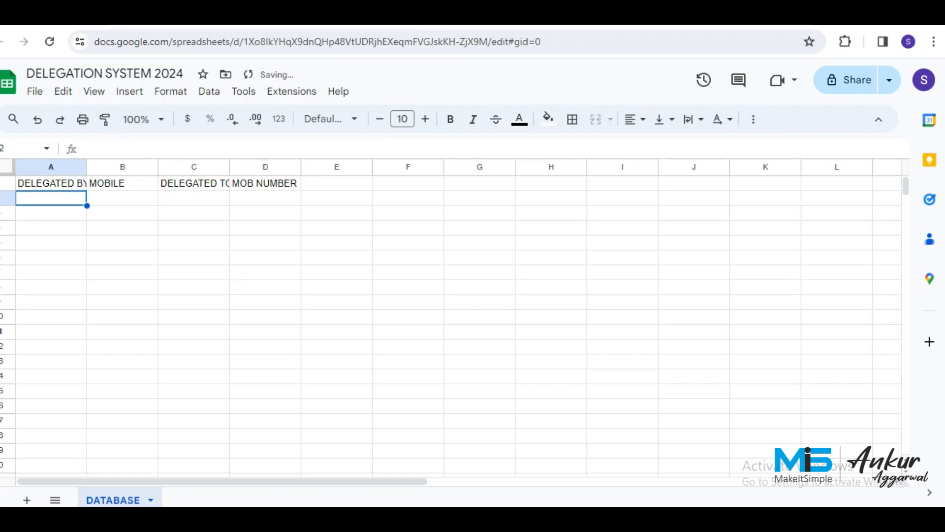
Widen column A and apply the Verdana font to the whole sheet.
left_click_drag(87, 167, 144, 167)
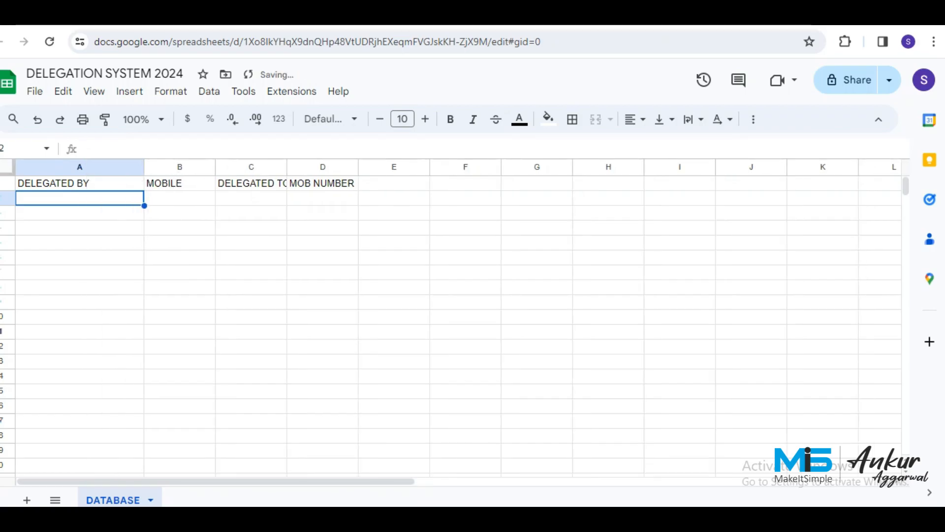
left_click(7, 167)
left_click(331, 119)
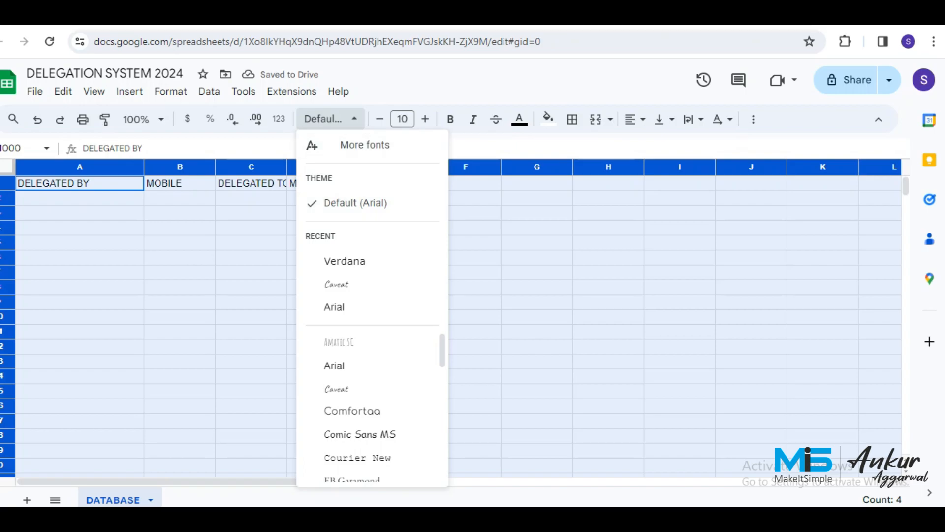
left_click(345, 261)
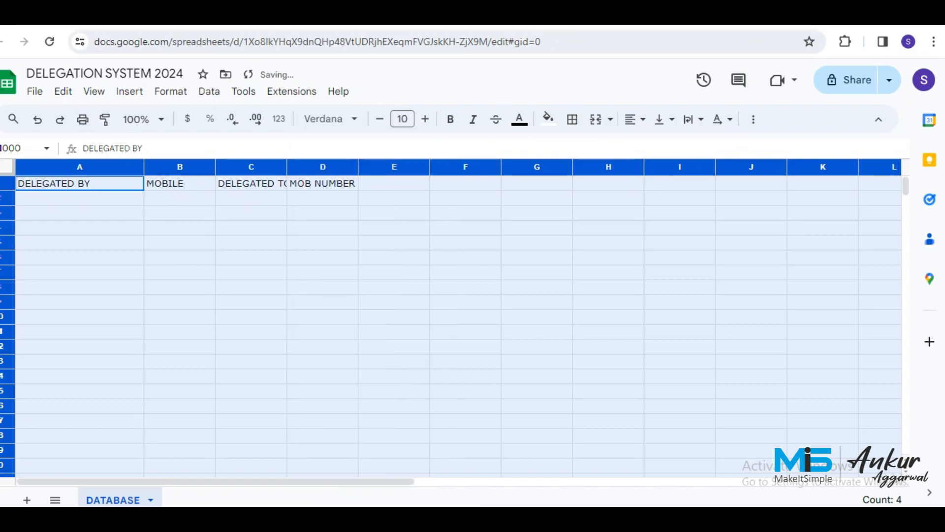
left_click(79, 198)
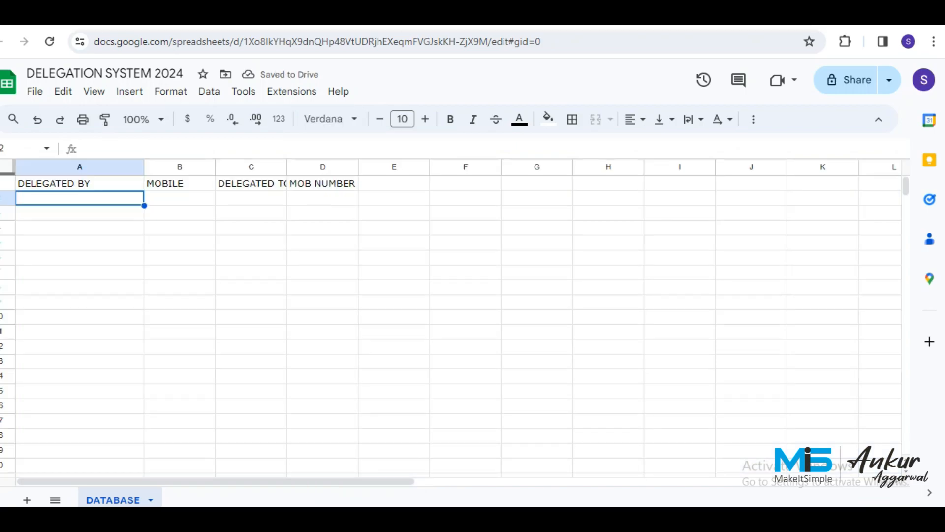
Freeze row 1 as the header row and select headers A1:B1.
left_click_drag(7, 174, 7, 192)
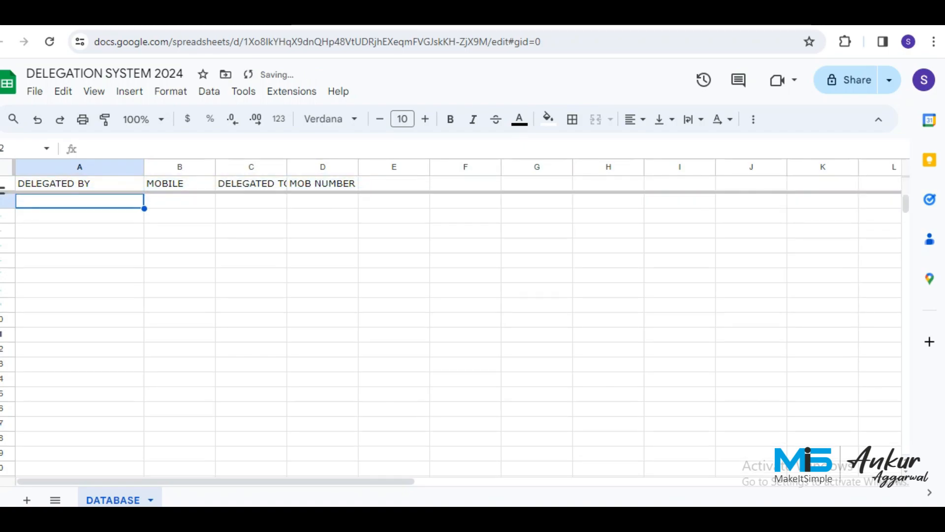
left_click(79, 184)
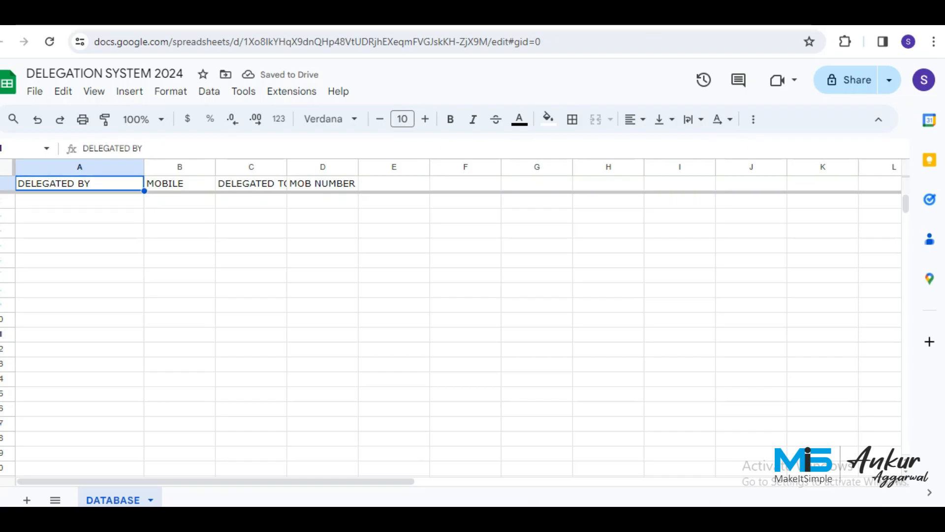
key("shift+Right")
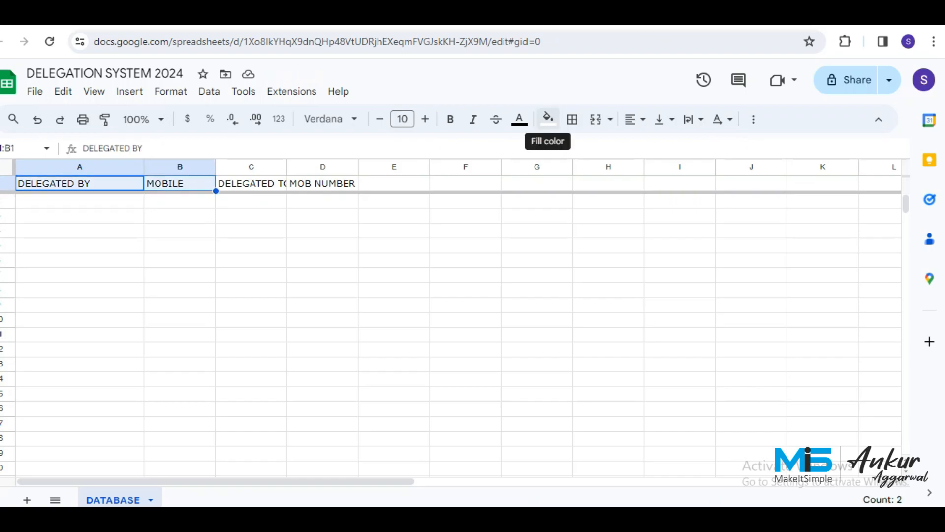
Give the DELEGATED BY and MOBILE headers dark red fill with white text.
left_click(548, 118)
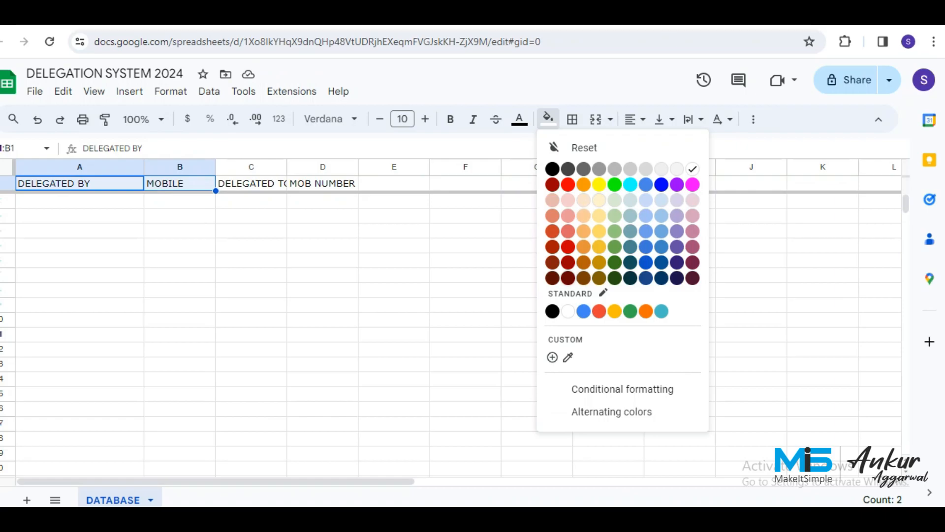
left_click(568, 278)
left_click(519, 119)
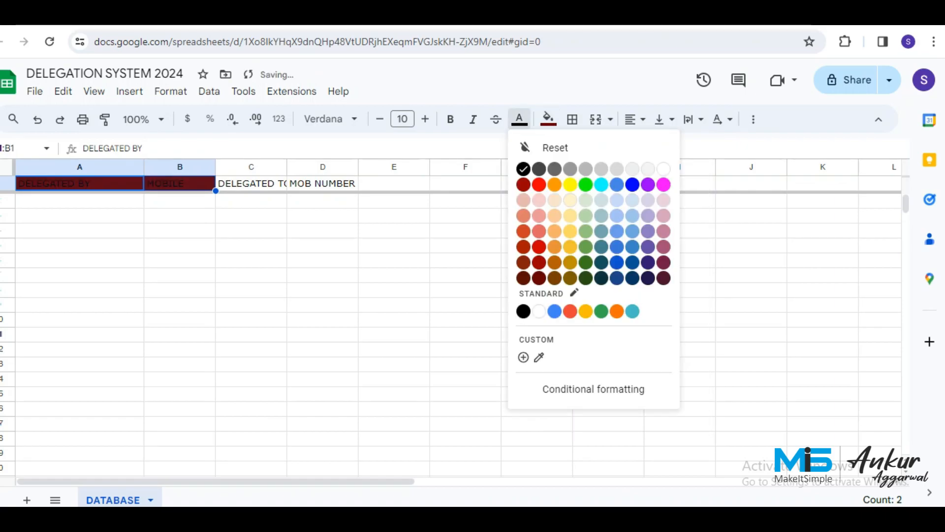
left_click(663, 169)
Give the DELEGATED TO and MOB NUMBER headers dark gold fill with white text.
left_click(251, 184)
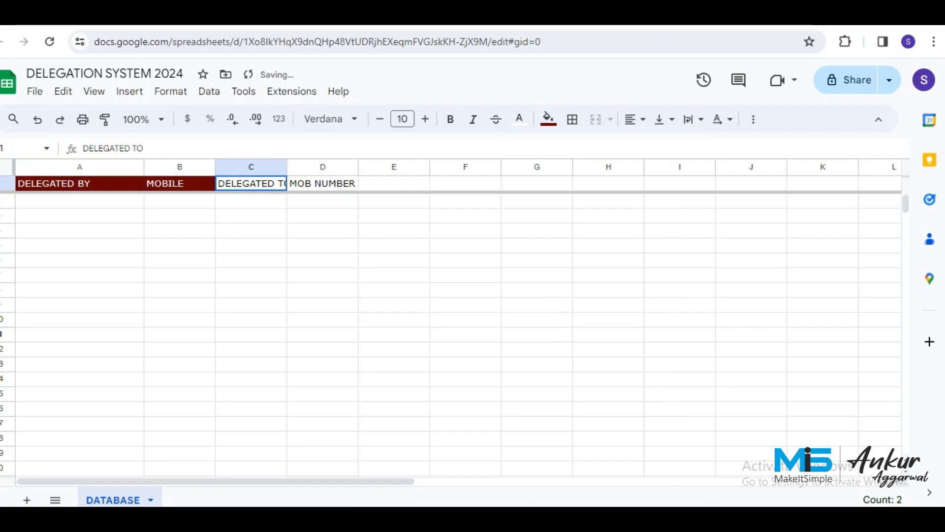
left_click(322, 183, "shift")
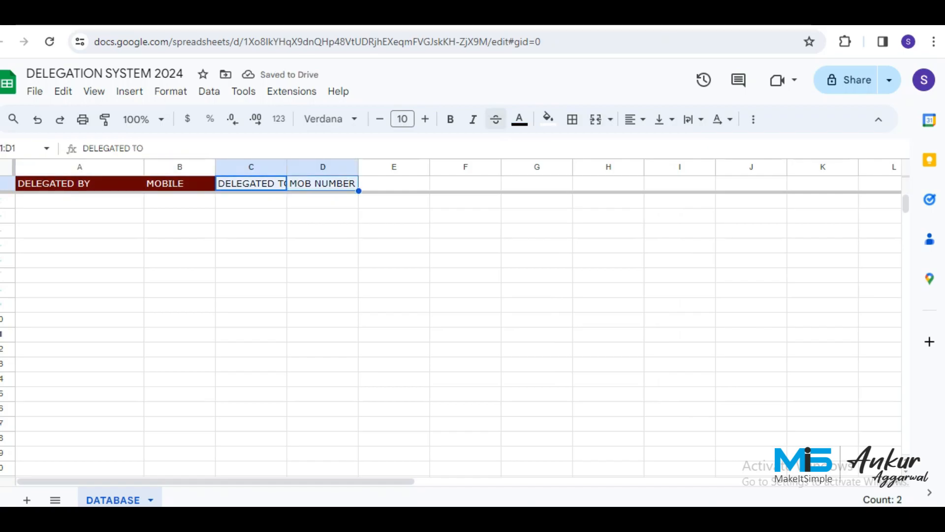
left_click(548, 118)
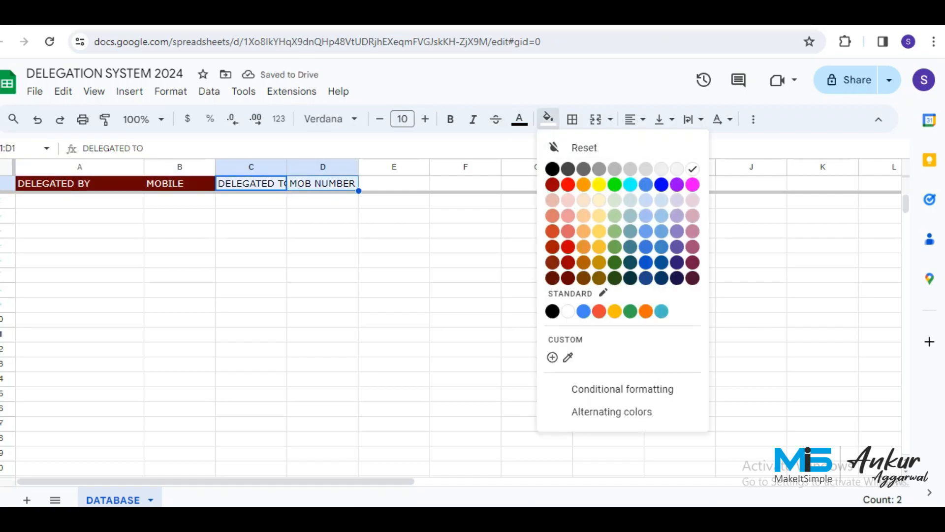
left_click(599, 277)
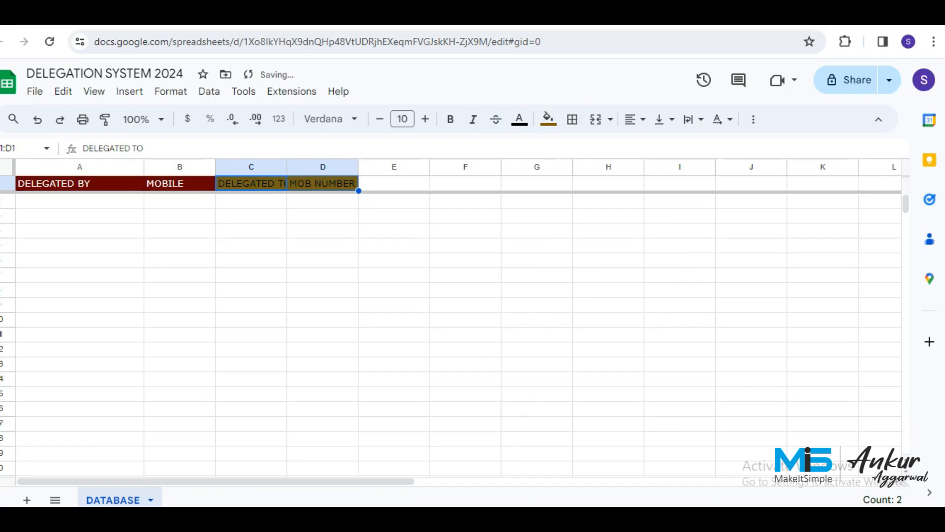
left_click(519, 118)
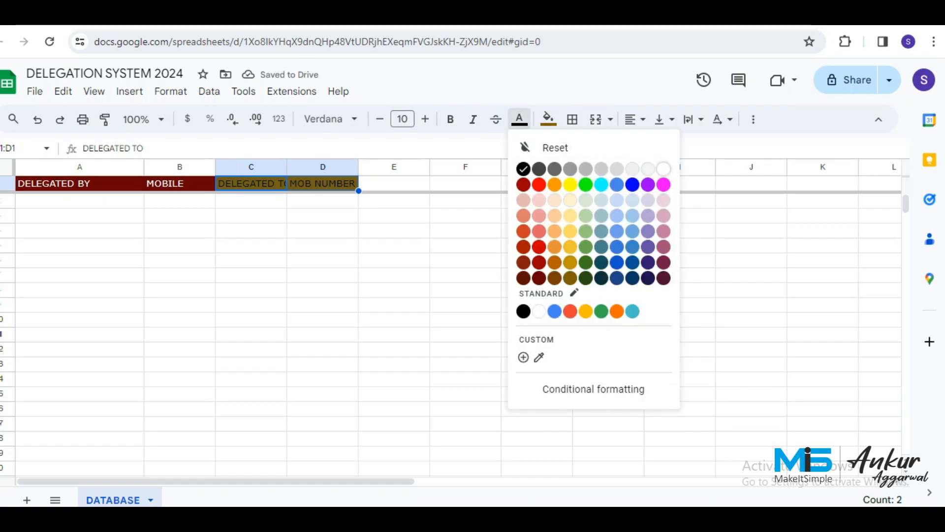
left_click(663, 168)
Widen column C so DELEGATED TO fits.
left_click(322, 215)
left_click_drag(287, 167, 369, 167)
left_click(292, 201)
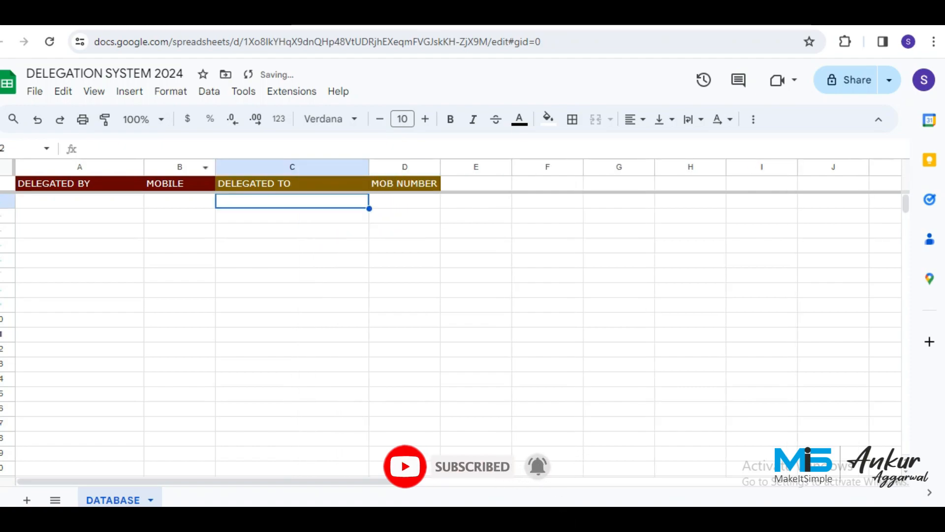
Widen columns A, B and D to fit their headers.
left_click_drag(146, 167, 170, 166)
left_click_drag(243, 167, 269, 167)
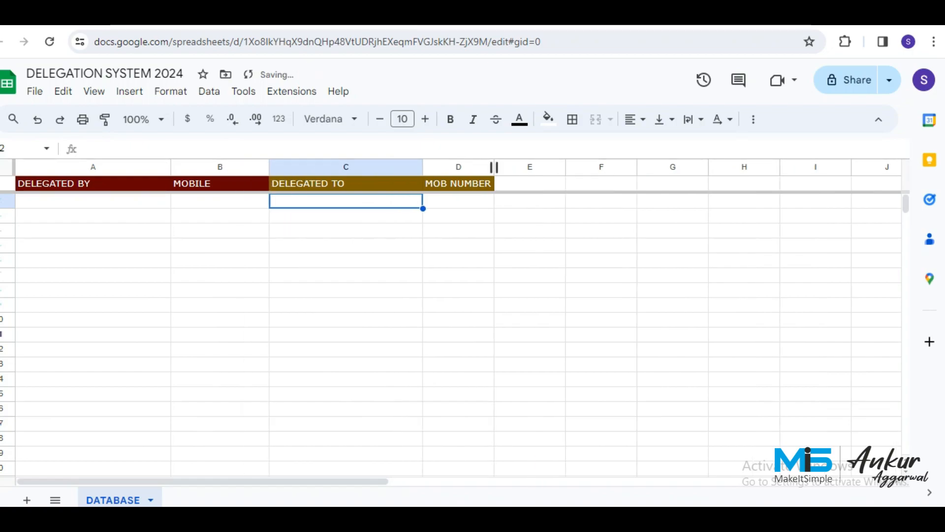
left_click_drag(494, 167, 537, 167)
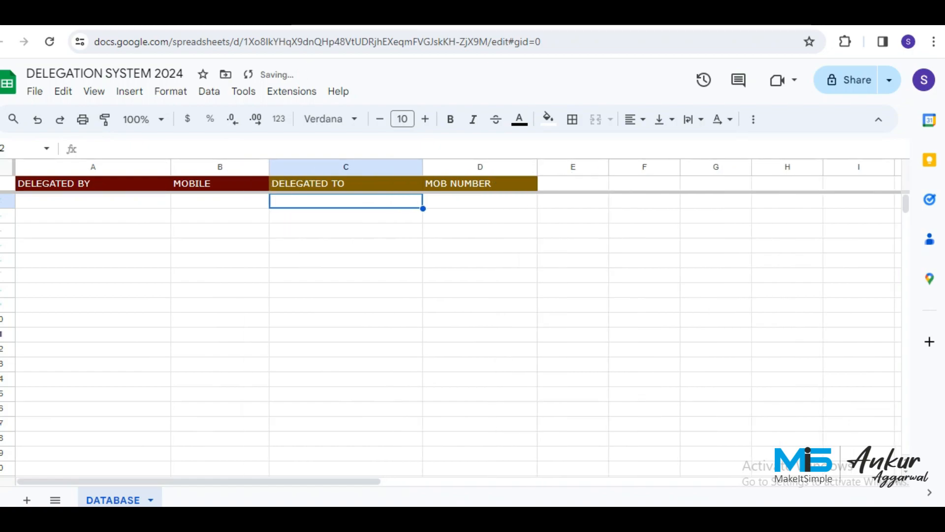
left_click(480, 216)
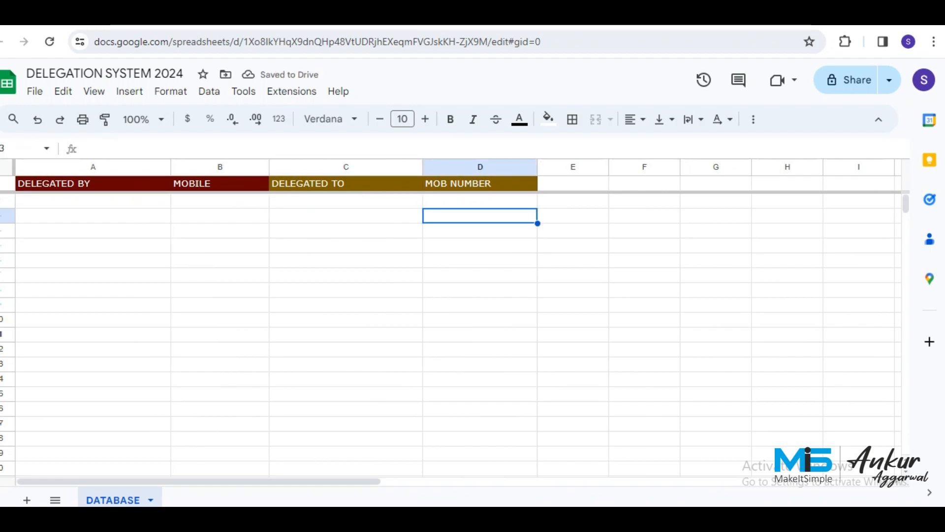
Centre the header labels in row 1 horizontally.
left_click(7, 183)
left_click(635, 119)
left_click(657, 146)
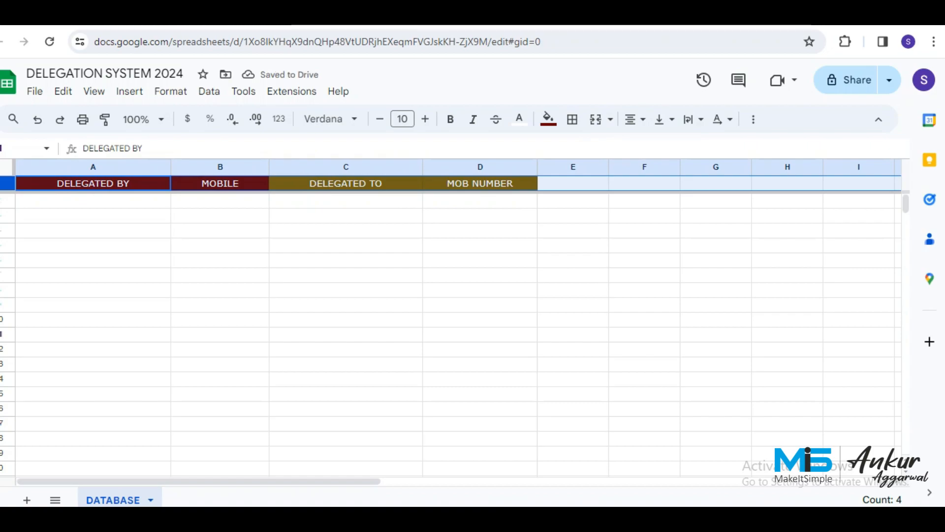
left_click(93, 200)
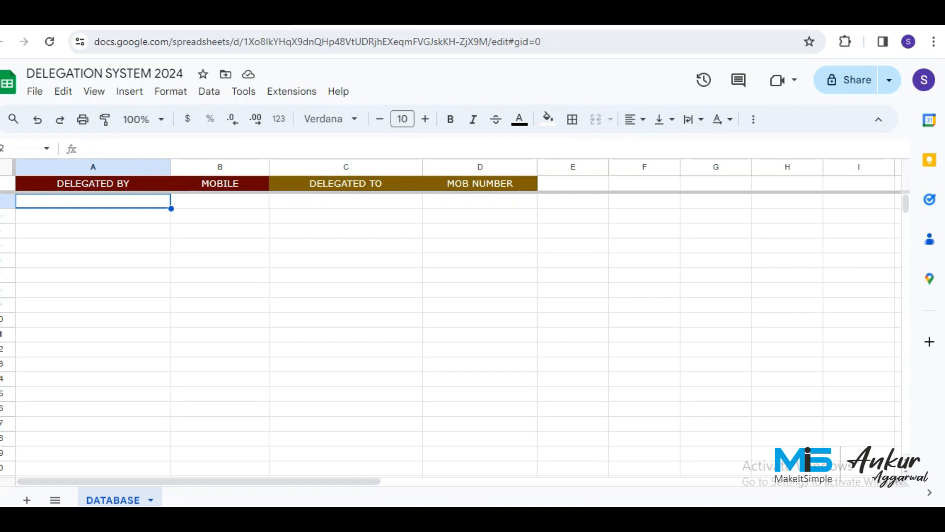
Enter two delegator names in A2:A3 and their mobile numbers in column B.
type("ANKUR")
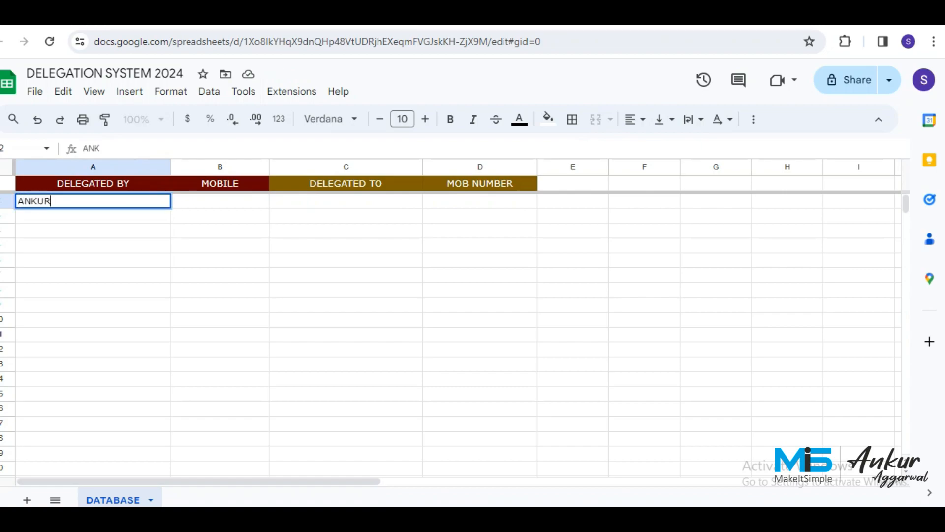
key("Return")
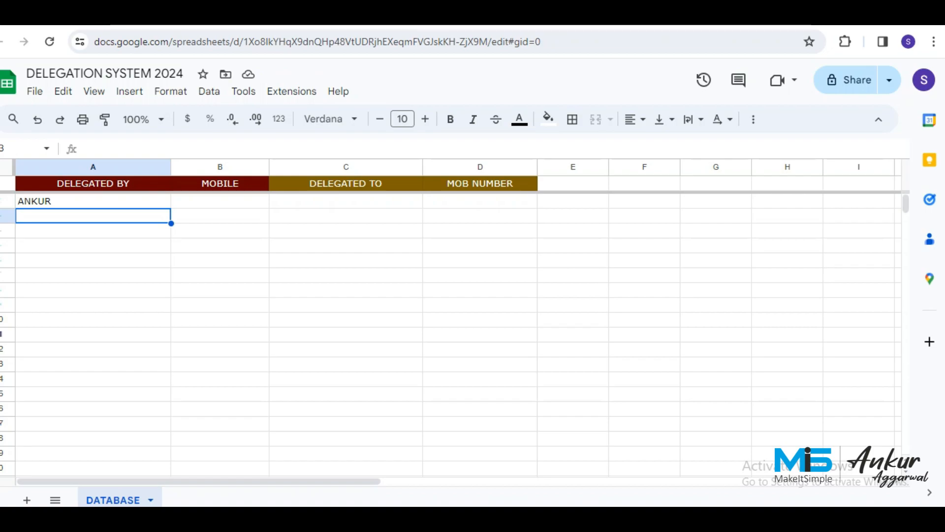
type("SUNNY")
key("Tab")
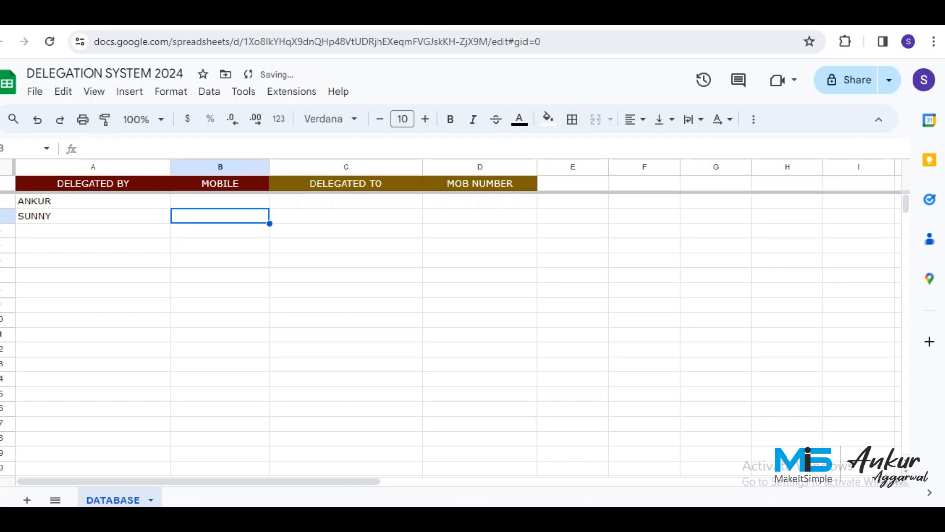
key("Up")
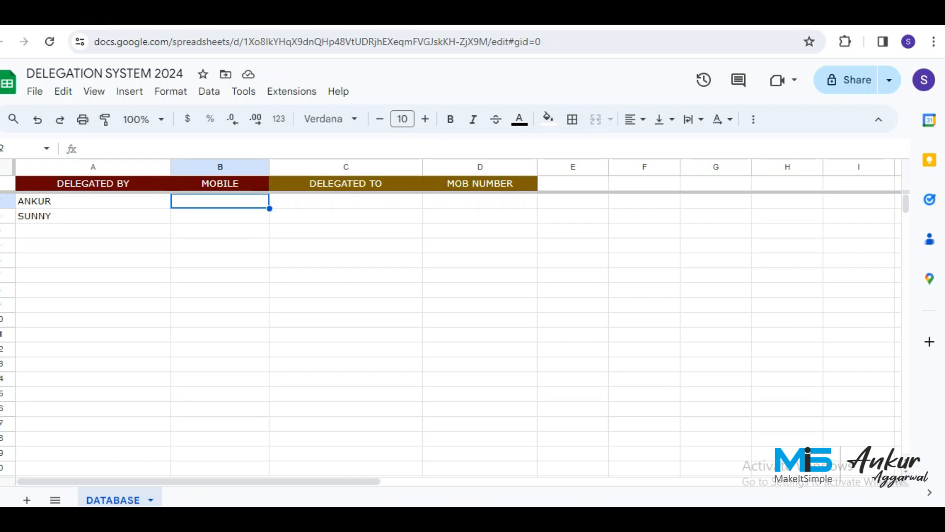
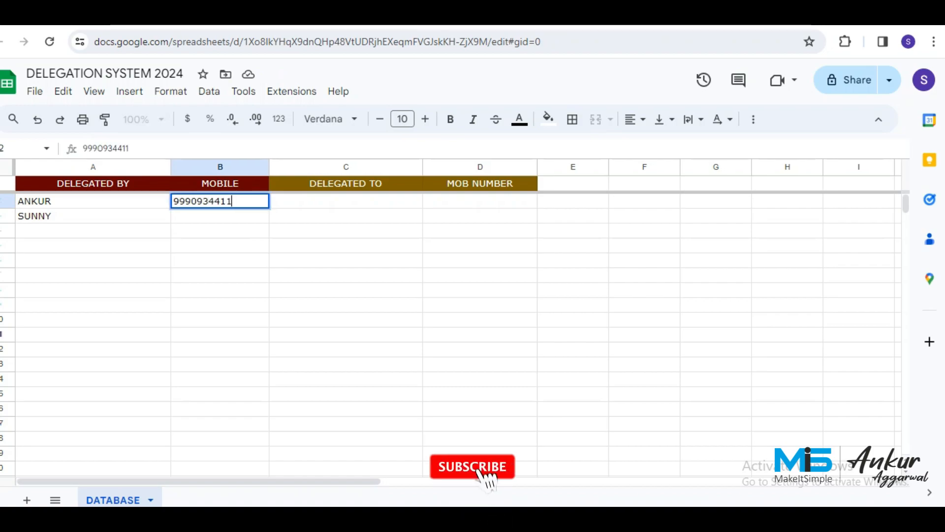
key("Return")
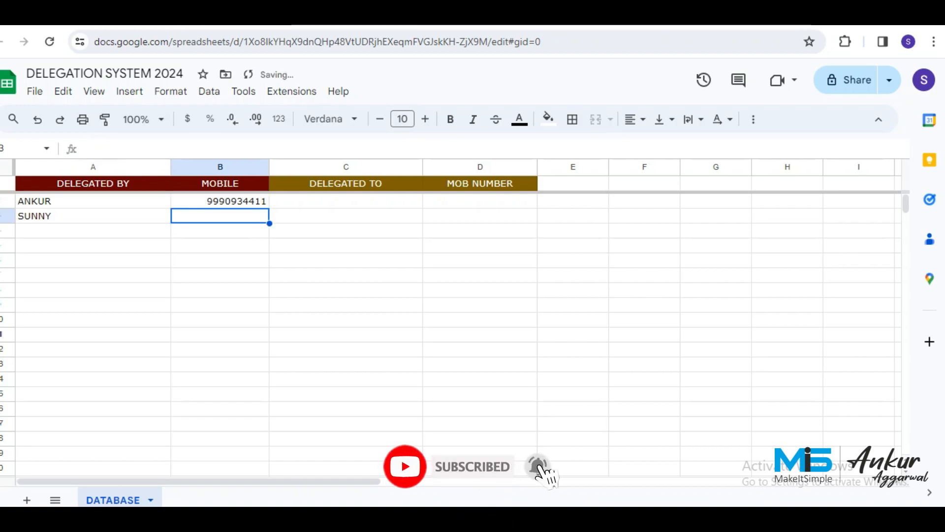
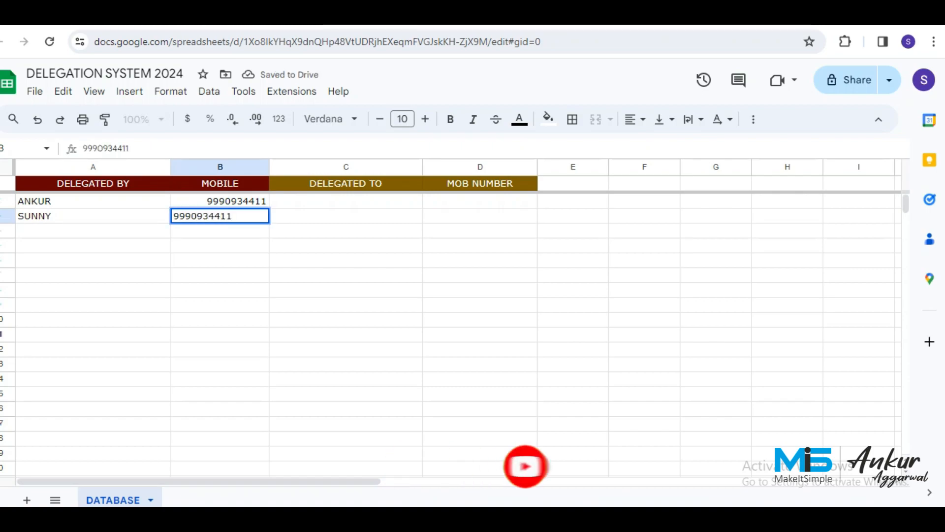
key("Tab")
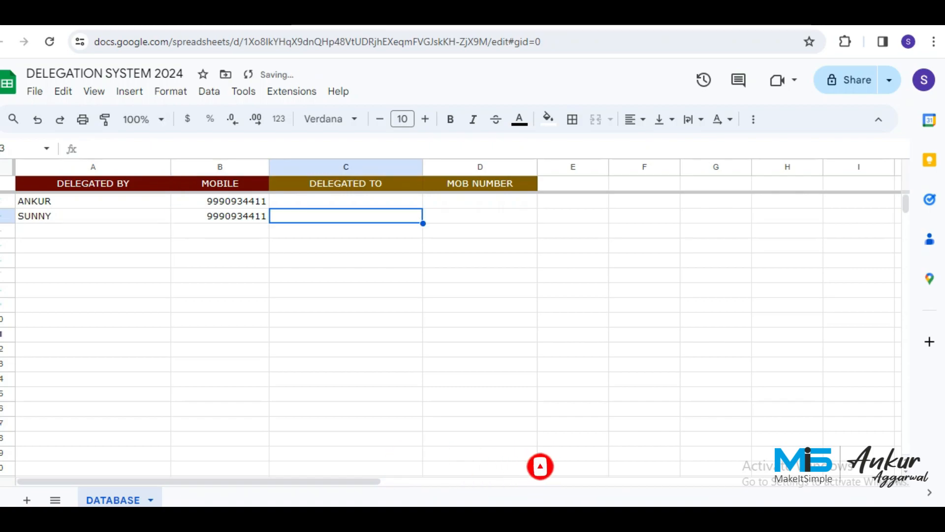
Enter two delegatee names in C2:C3 and their mobile numbers in column D.
key("Up")
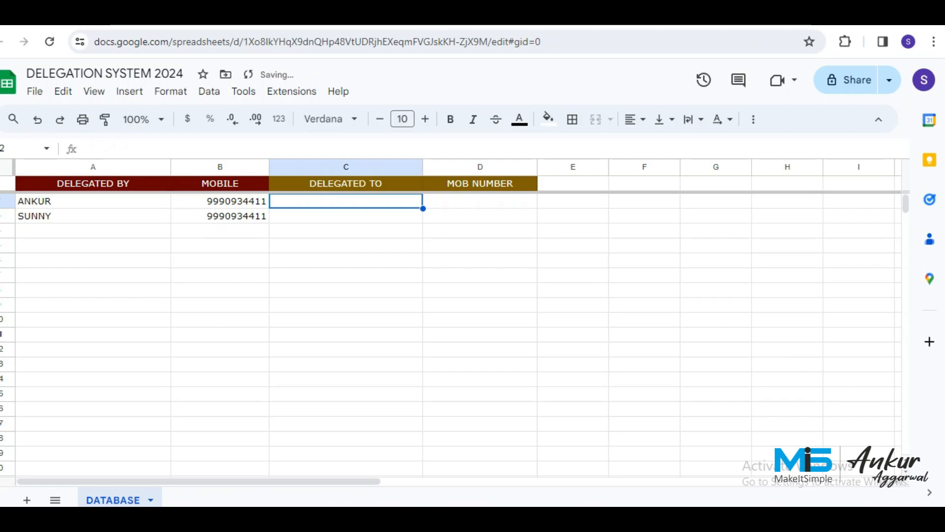
type("SANJAY")
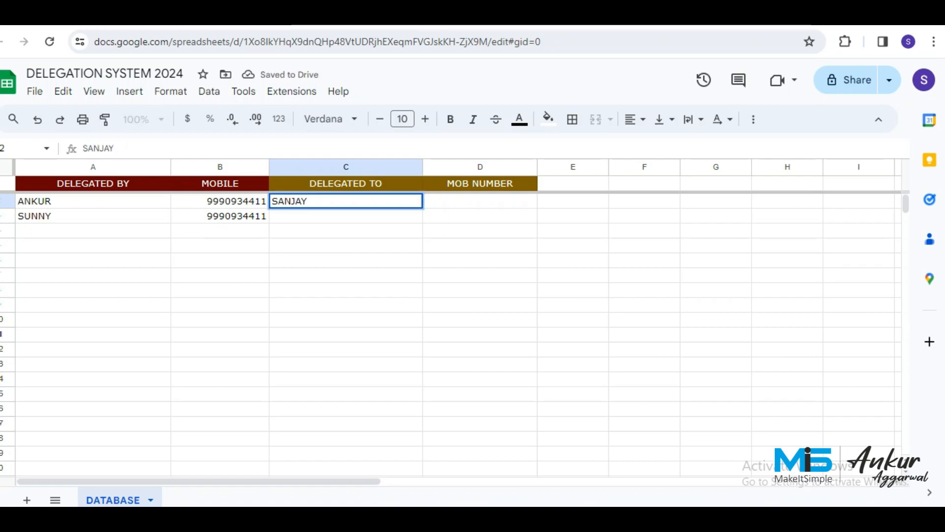
key("Return")
type("GYAN")
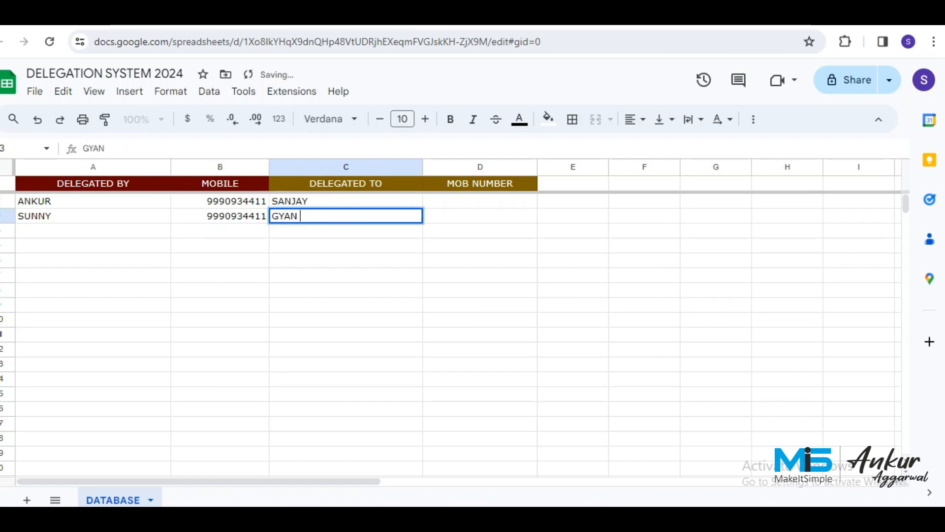
key("BackSpace")
key("Tab")
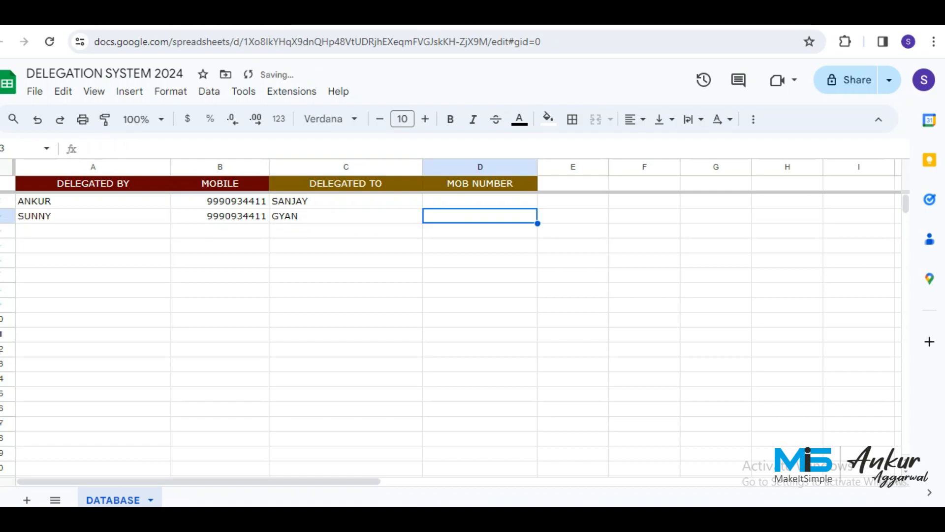
key("Up")
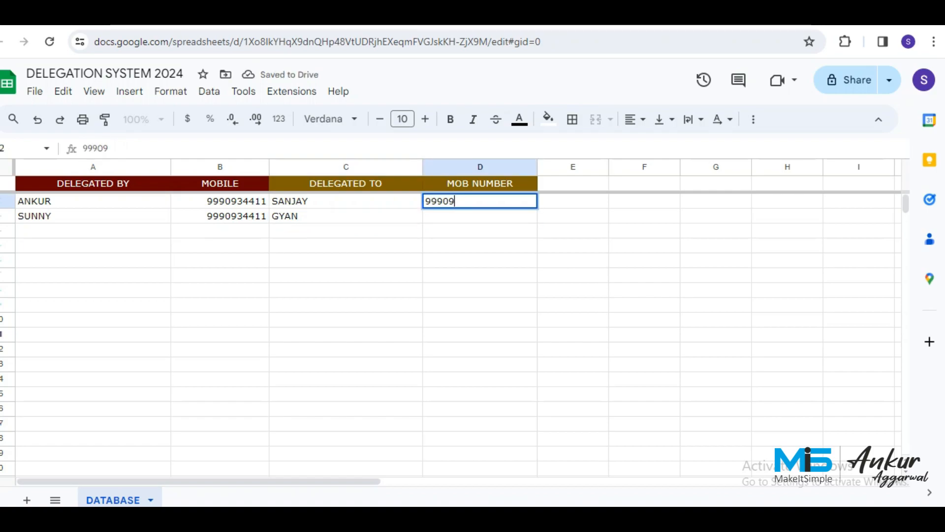
key("Return")
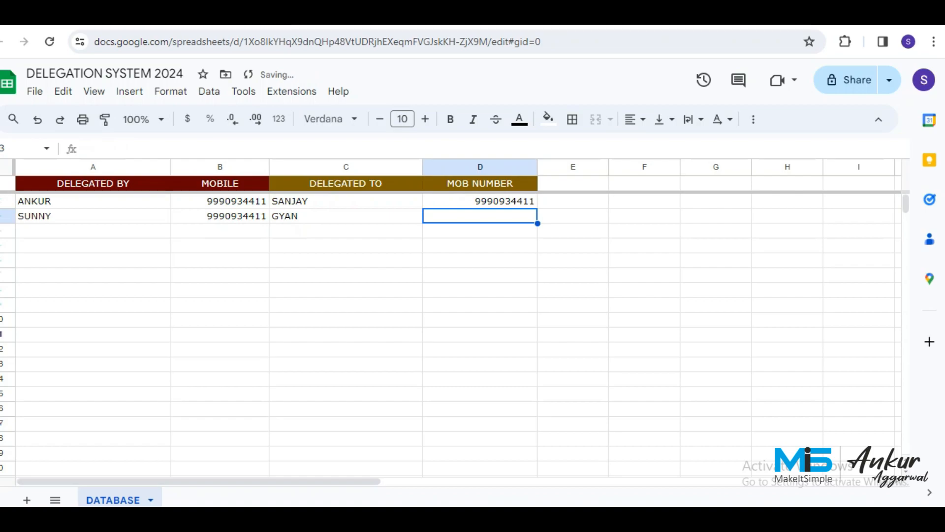
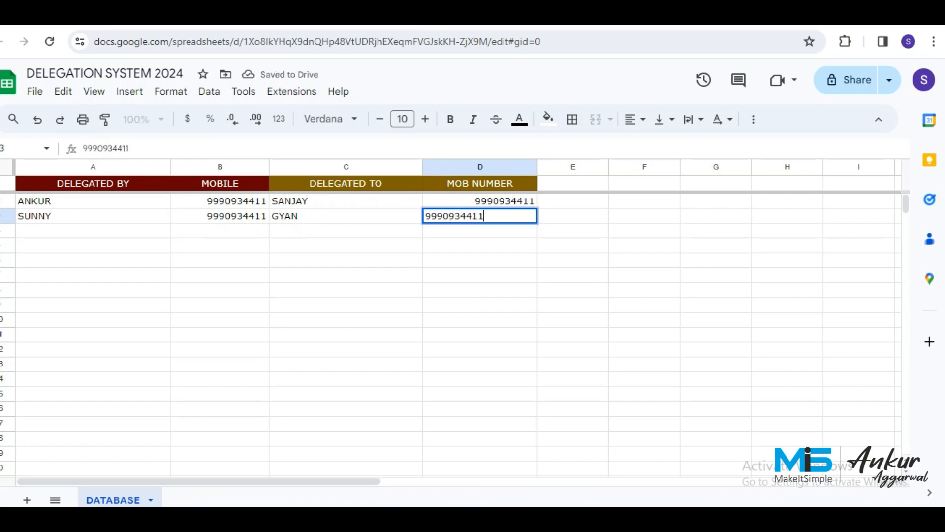
key("Return")
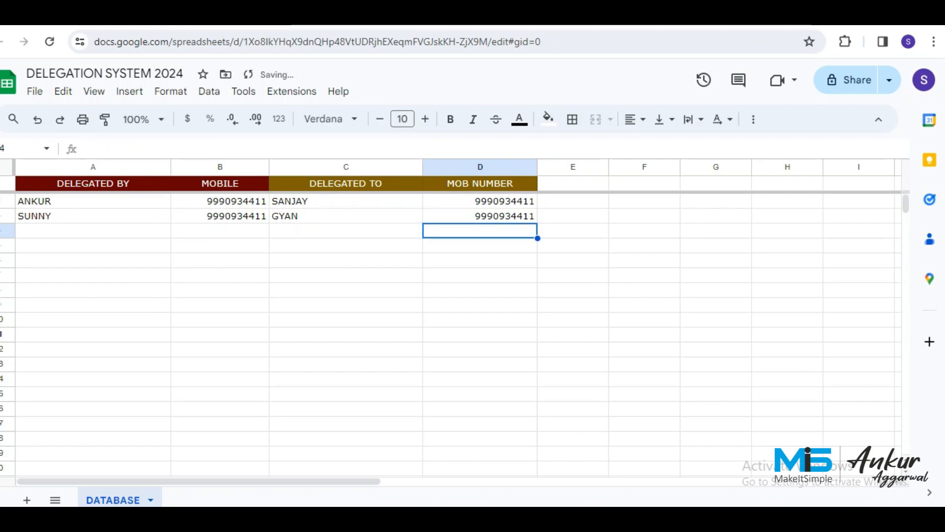
Check the entered data by moving across the cells of rows 2 and 3.
key("Left")
key("Left")
key("Left")
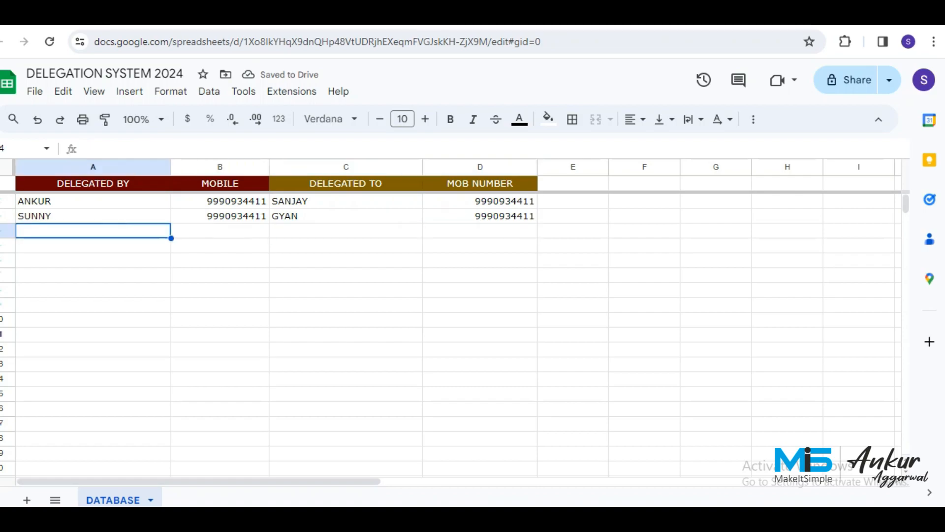
key("Up")
key("Up")
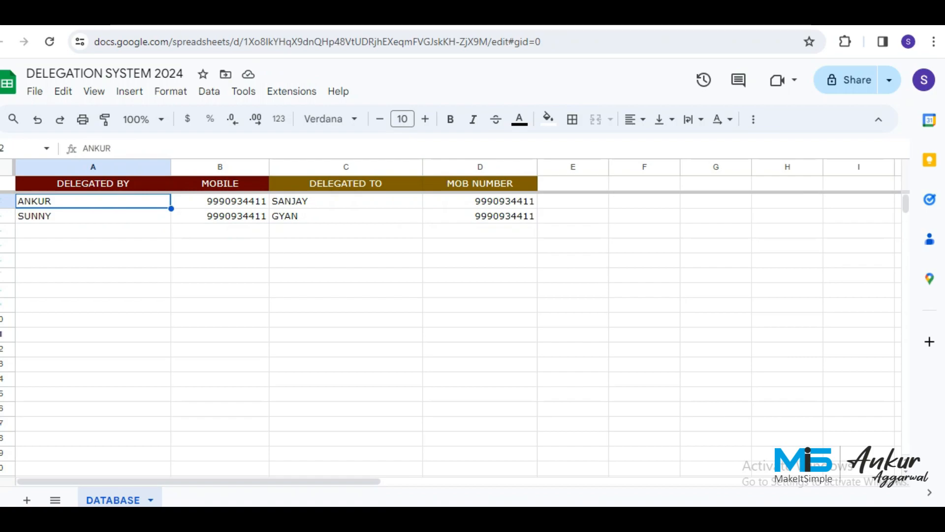
key("Right")
key("Left")
key("Right")
key("Right")
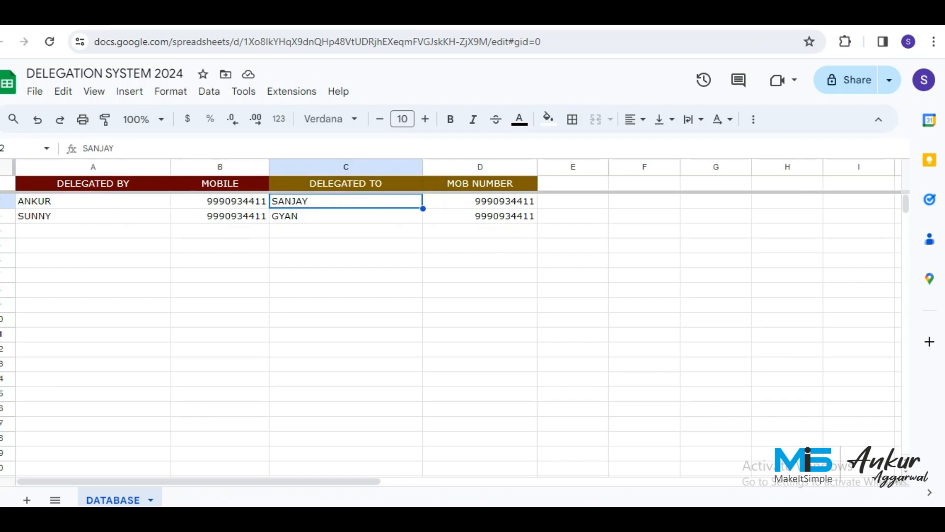
key("Right")
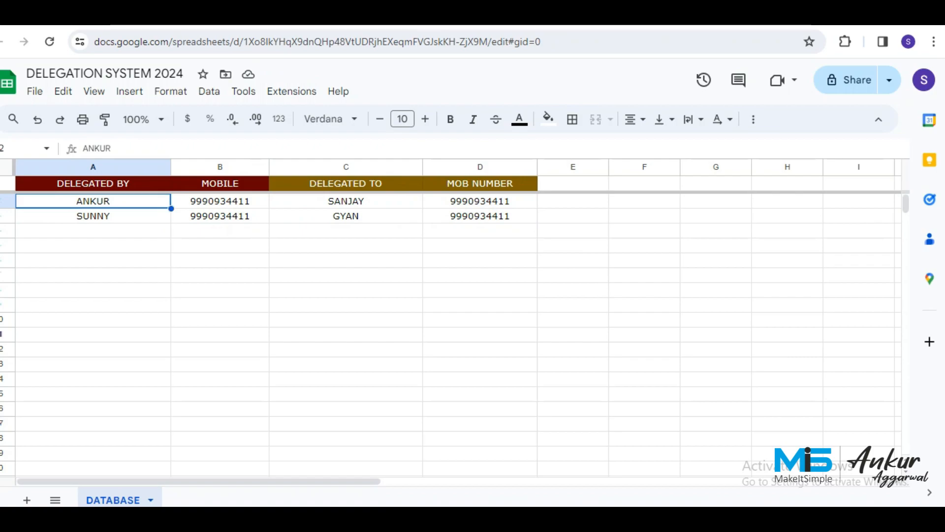
Apply dotted borders to all cells in A2:D1000 of the DATABASE sheet.
key("shift+Right")
key("shift+Right")
key("shift+Right")
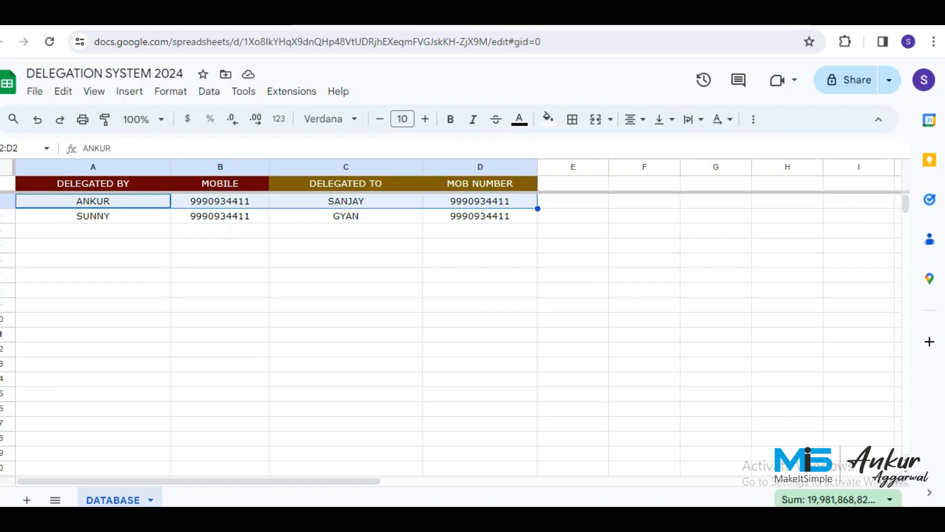
key("ctrl+shift+Down")
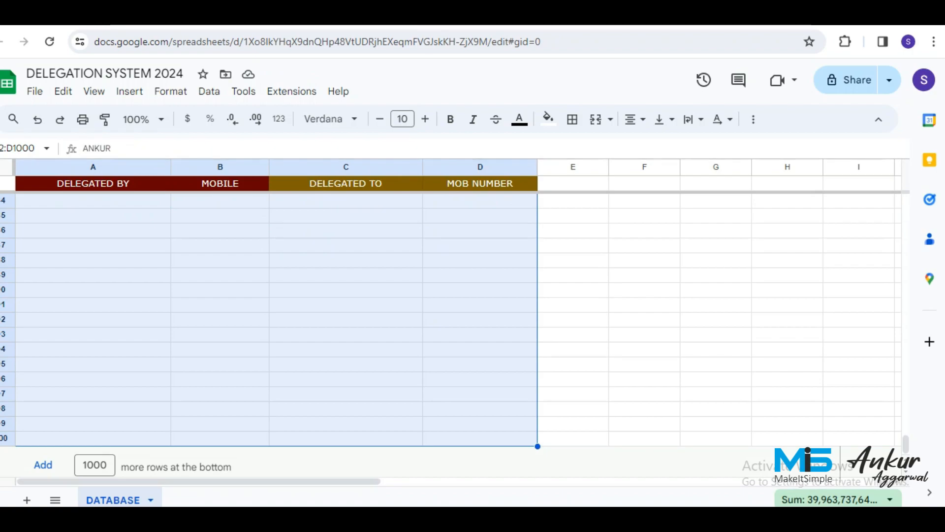
left_click(572, 119)
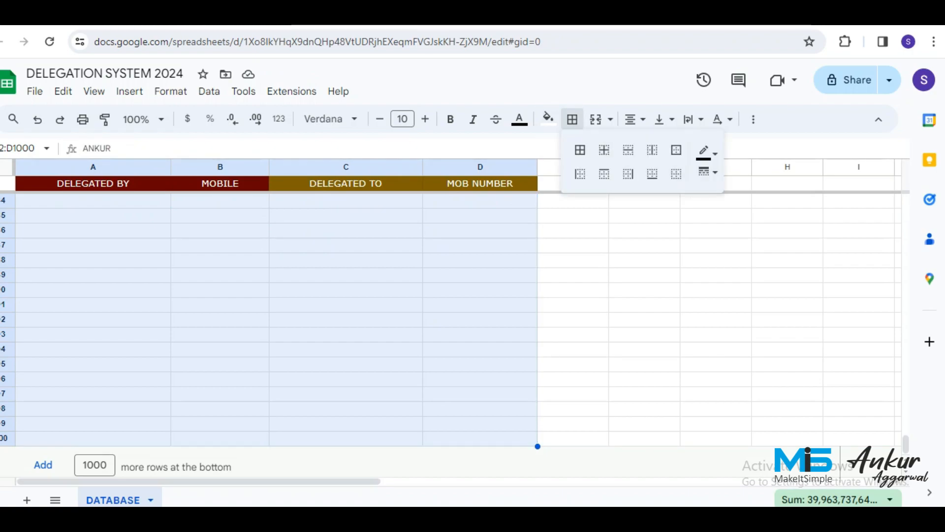
left_click(708, 172)
left_click(739, 244)
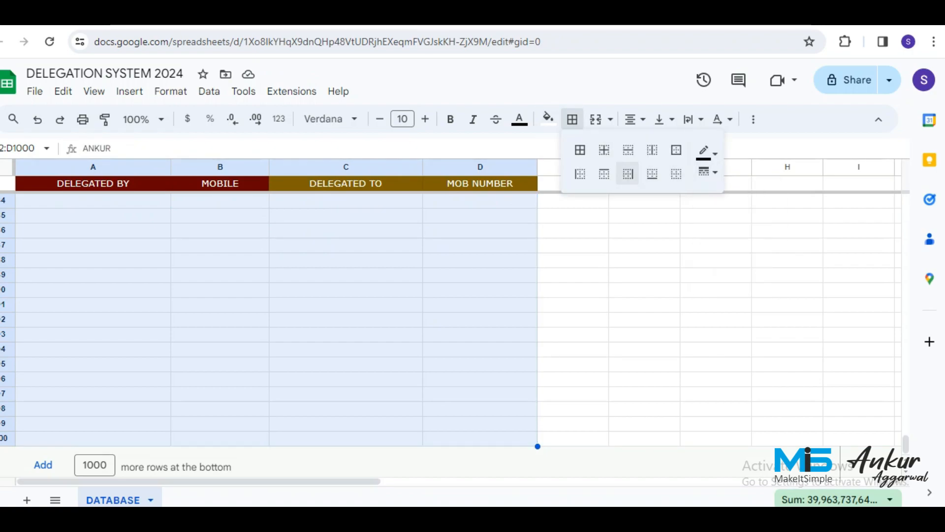
left_click(579, 150)
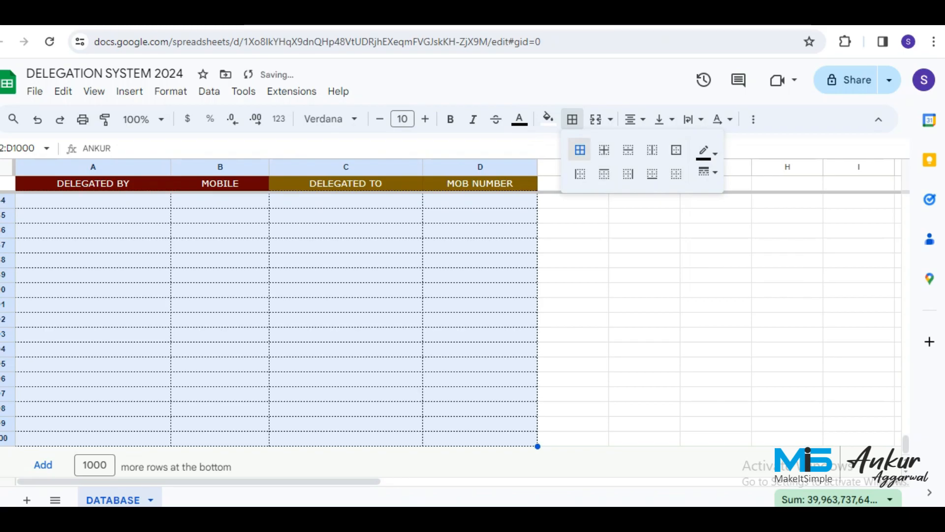
left_click(346, 244)
Delete the unused columns E through Z.
left_click(573, 166)
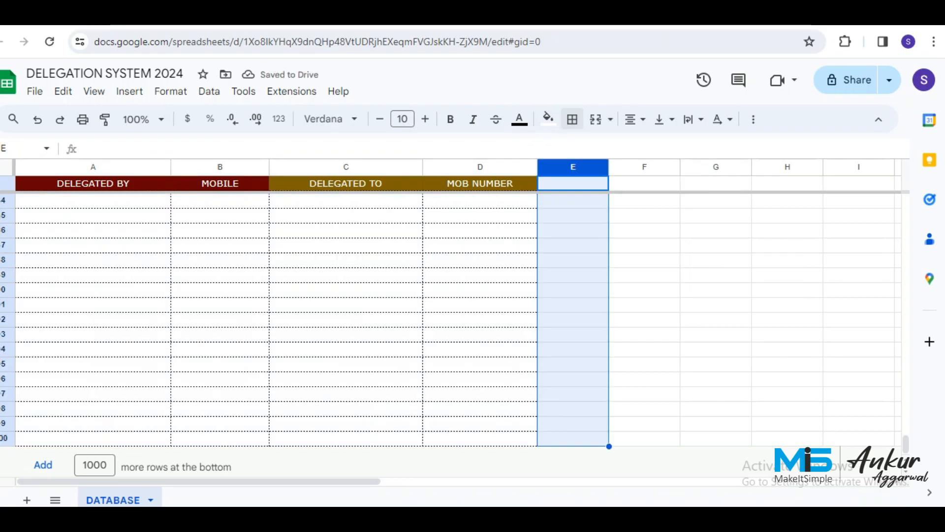
key("ctrl+shift+Right")
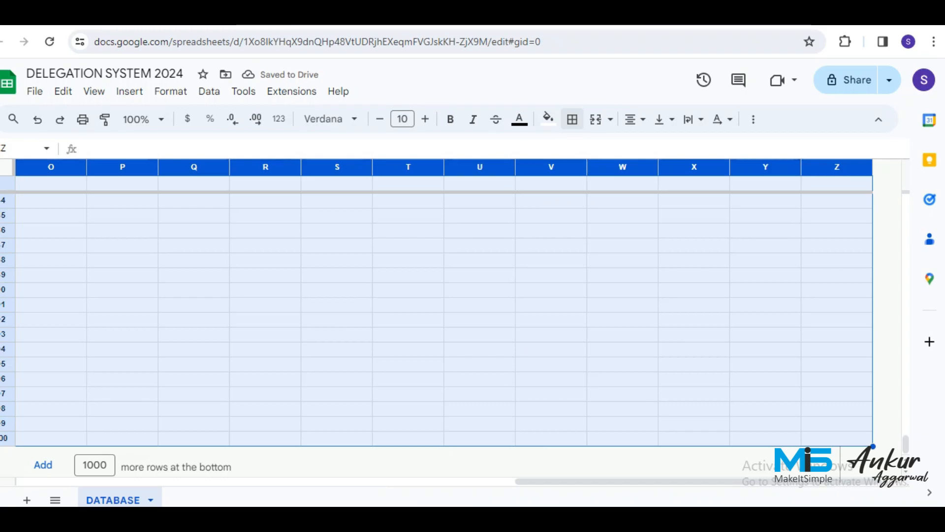
right_click(580, 167)
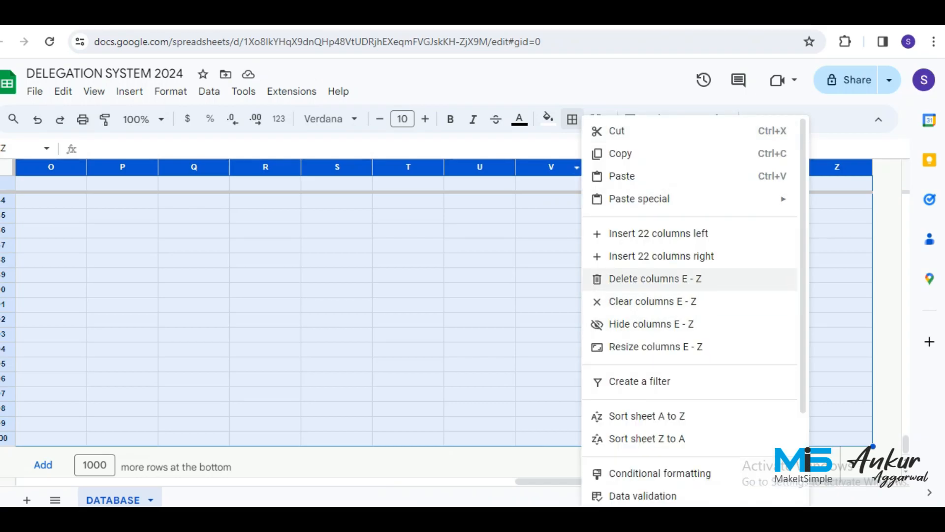
left_click(655, 279)
left_click(346, 260)
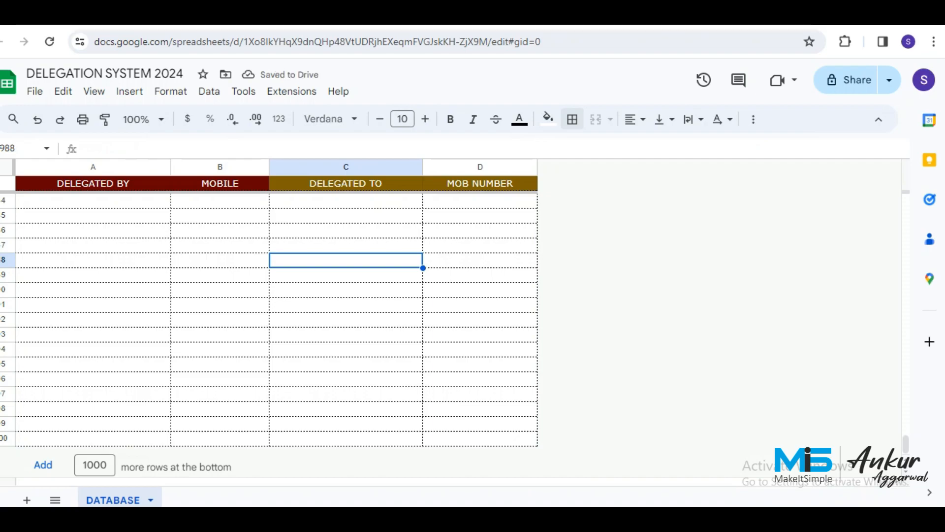
scroll(276, 320, "up", 3)
left_click(93, 274)
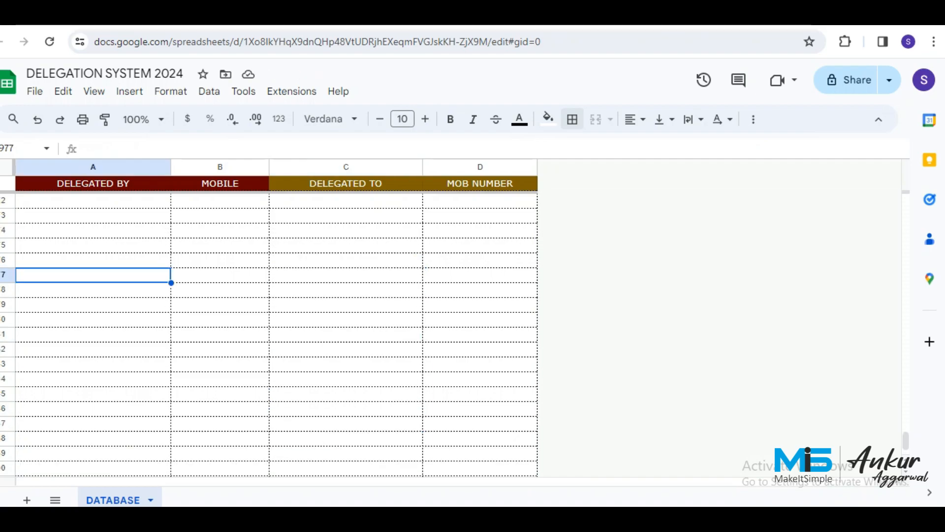
key("ctrl+Home")
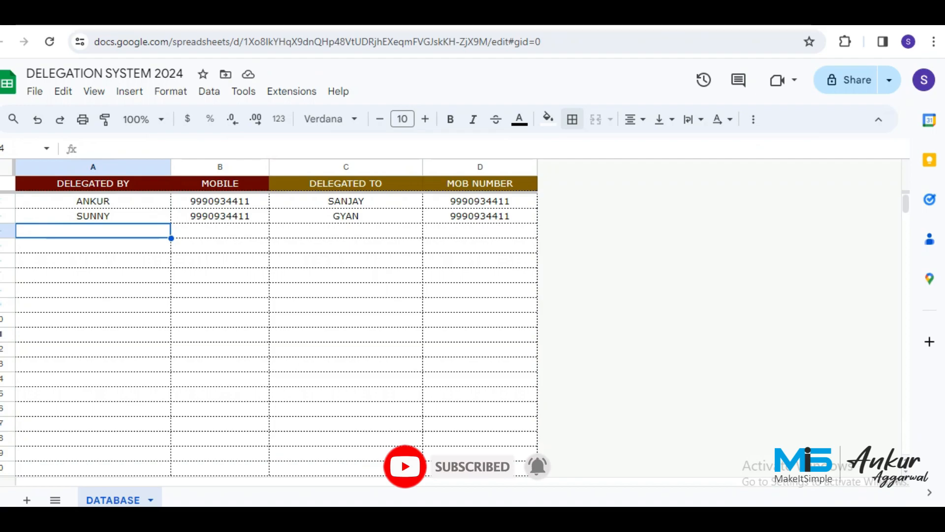
key("Down")
key("Down")
key("Down")
key("Down")
key("Down")
key("Down")
key("Down")
key("Down")
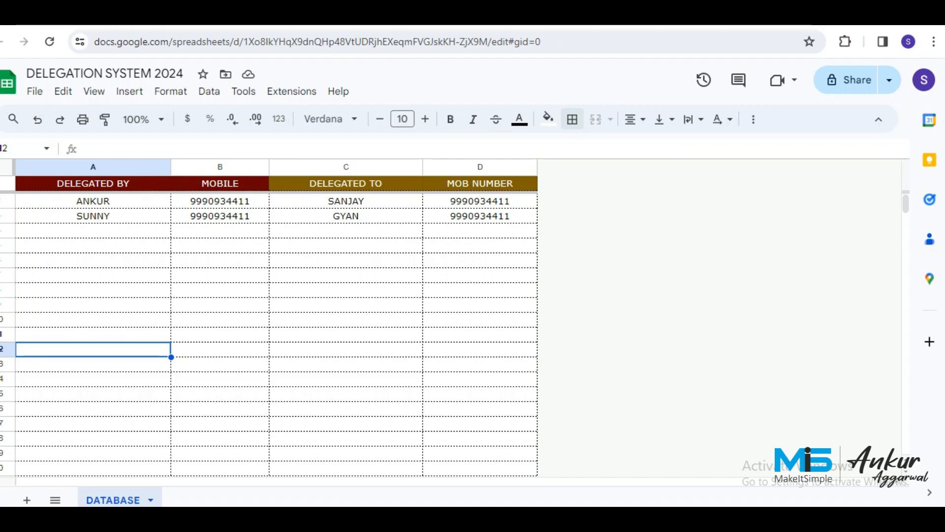
left_click_drag(93, 201, 93, 363)
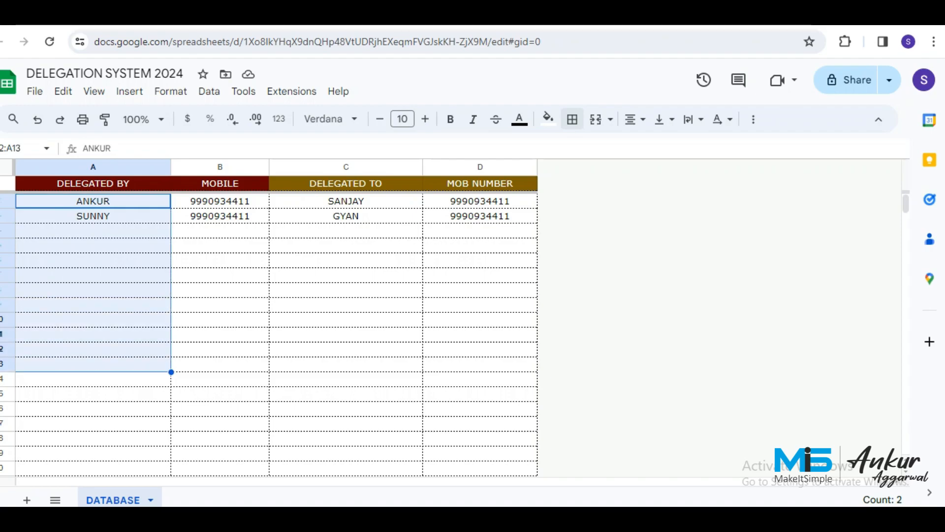
key("ctrl+Tab")
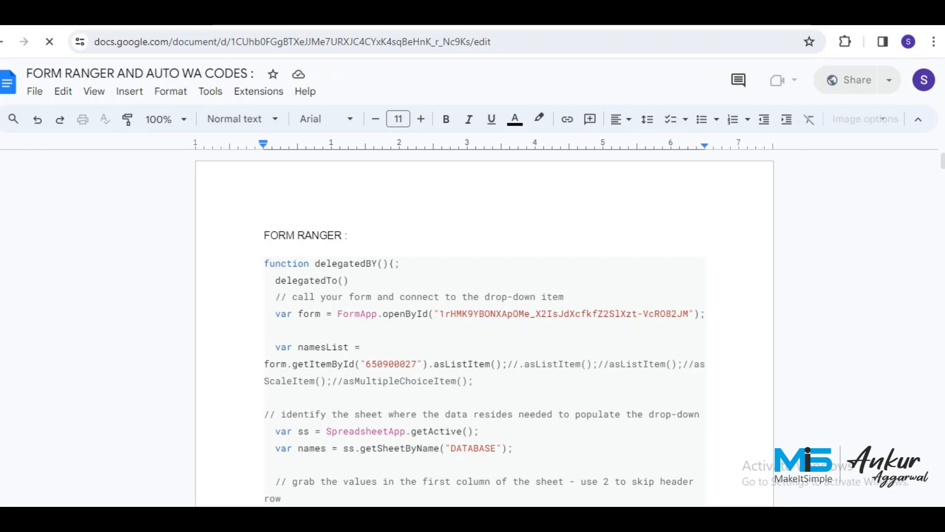
key("ctrl+shift+Tab")
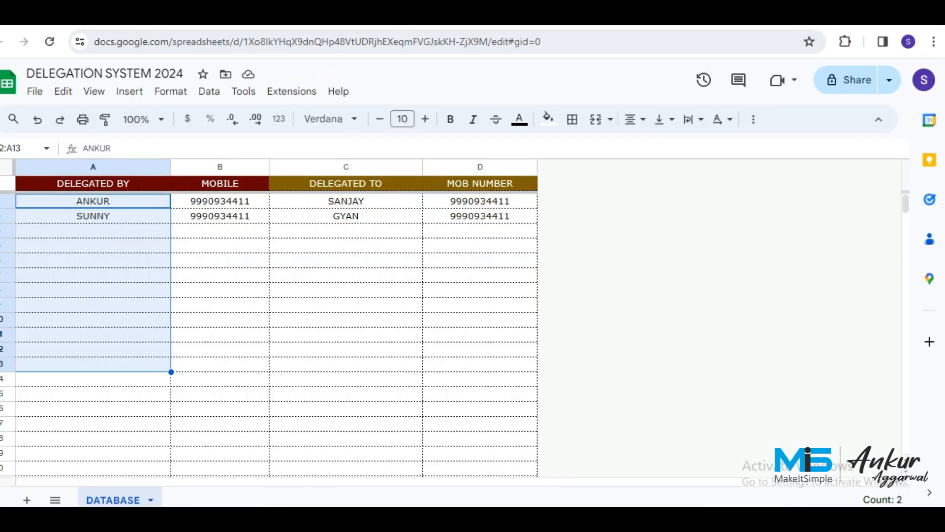
left_click(93, 245)
left_click_drag(93, 201, 93, 245)
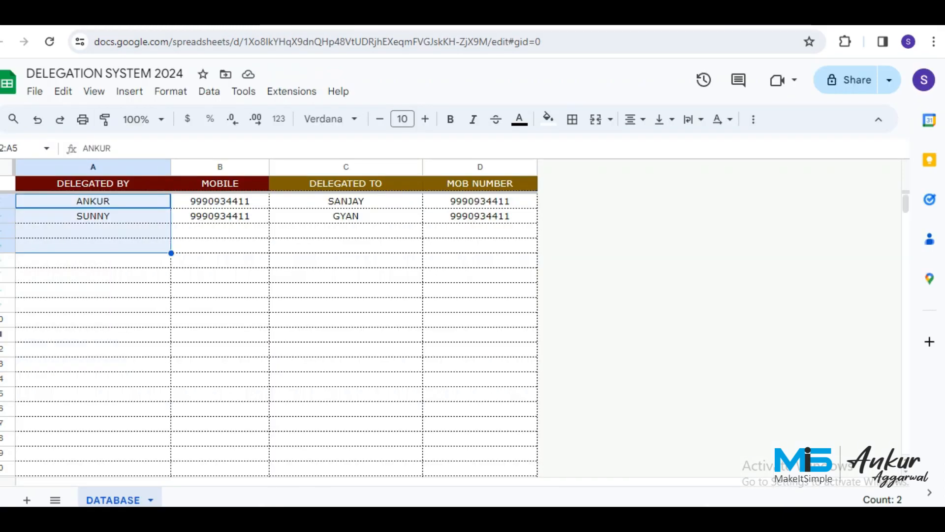
left_click_drag(345, 201, 346, 260)
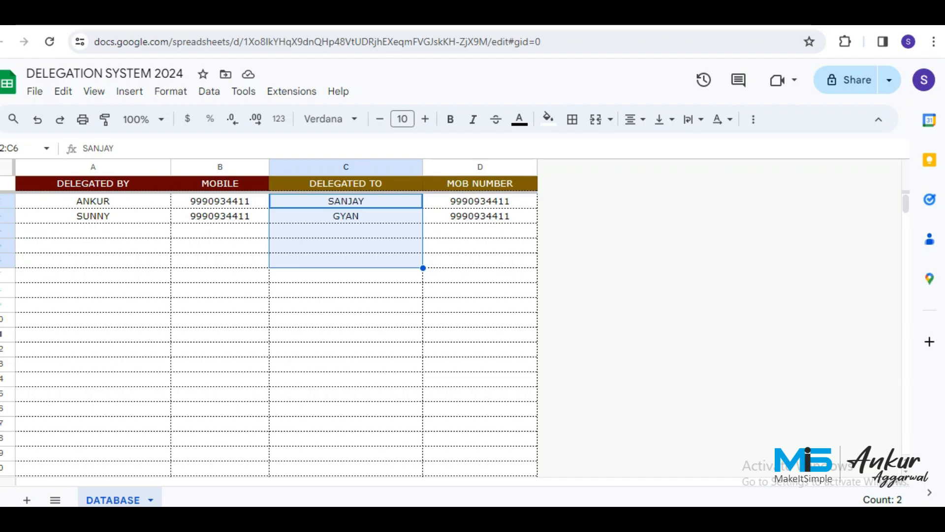
Add a blank Sheet2, then delete it again.
left_click(26, 499)
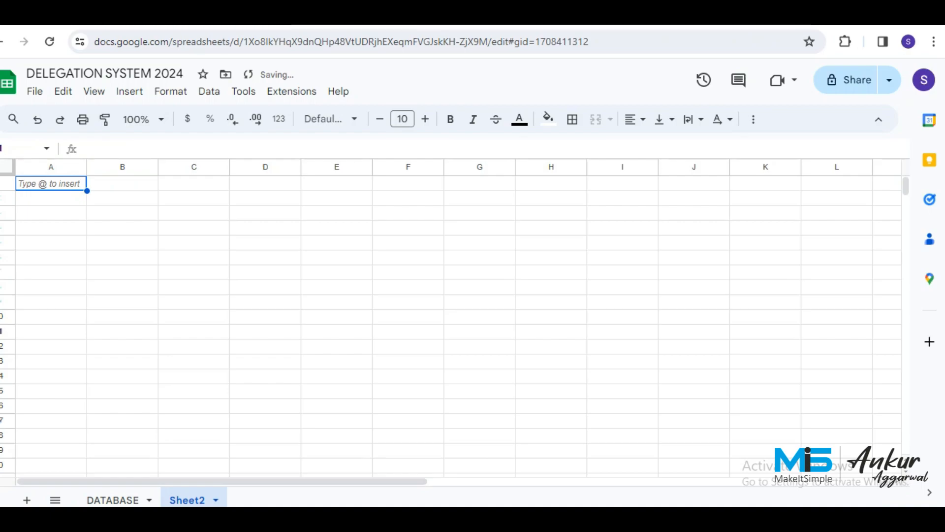
left_click(216, 500)
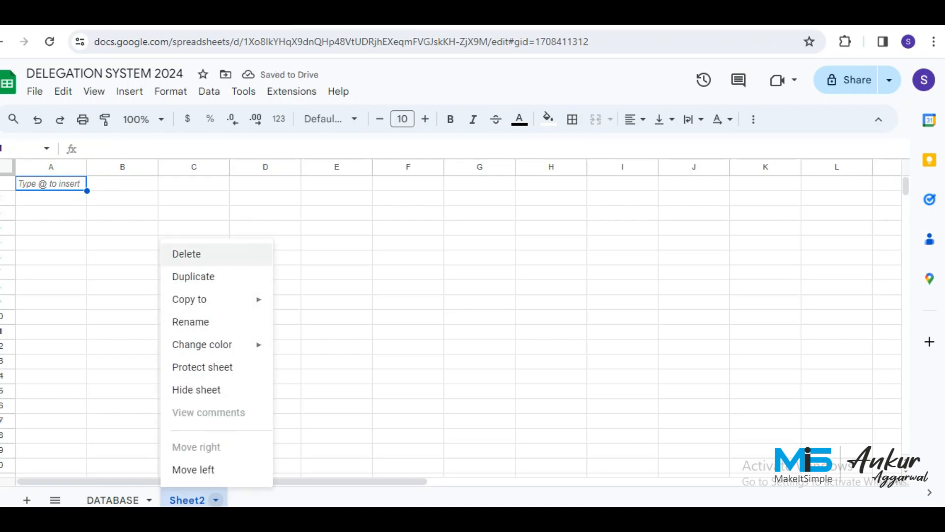
left_click(186, 254)
left_click(619, 315)
Create a new form linked to the DELEGATION SYSTEM 2024 spreadsheet from the Tools menu.
left_click(243, 91)
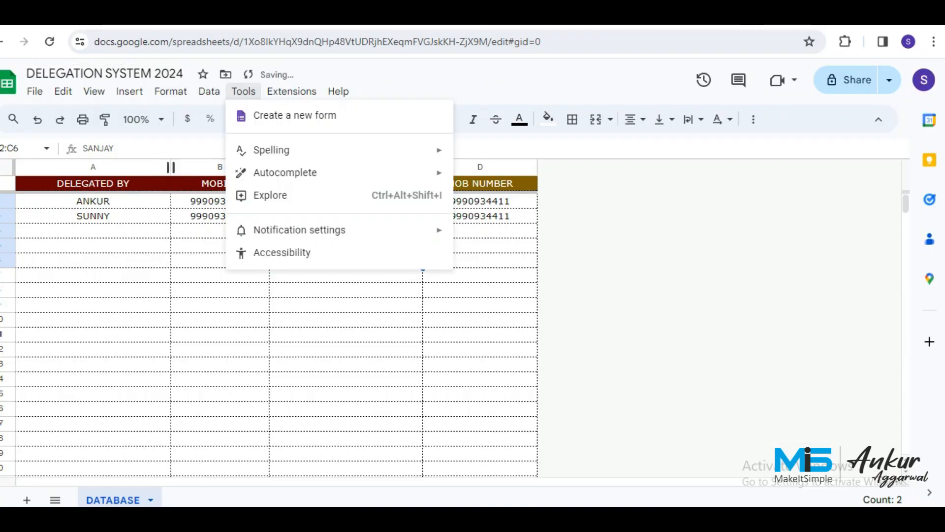
mouse_move(291, 92)
mouse_move(244, 92)
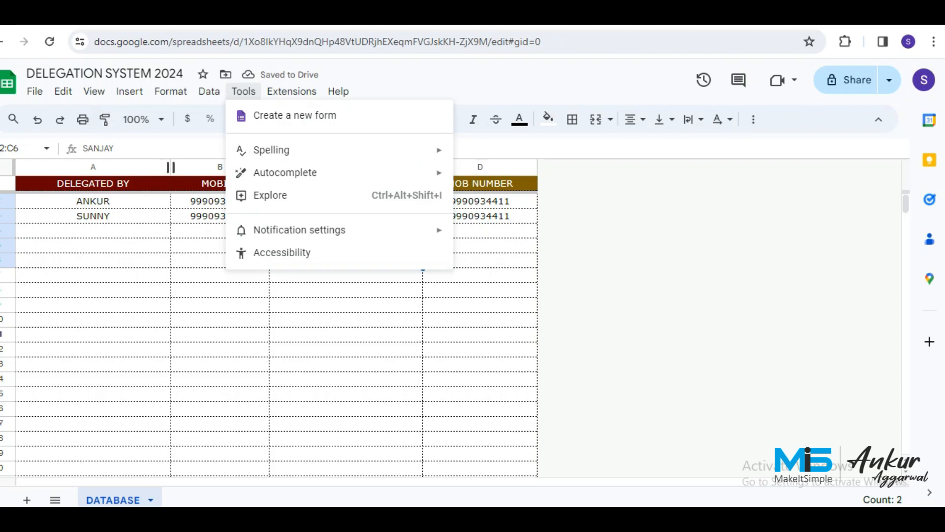
left_click(93, 246)
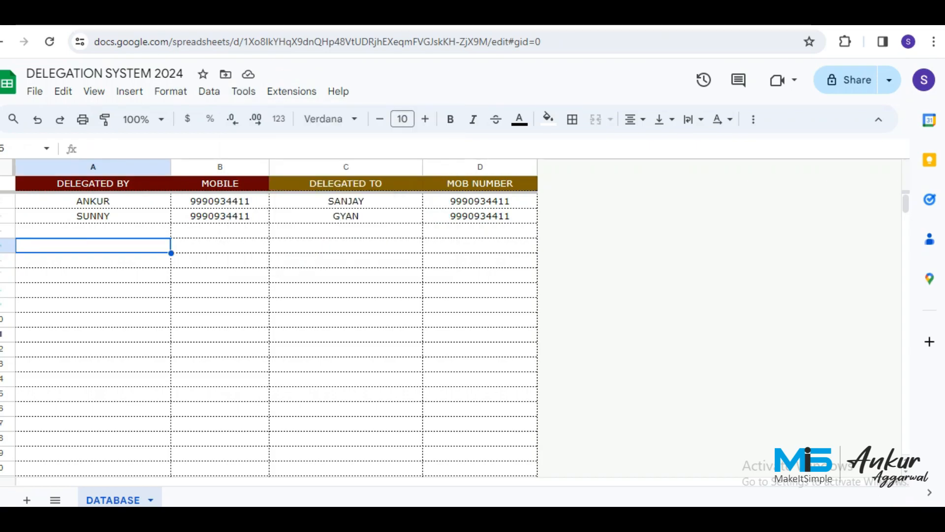
left_click(244, 92)
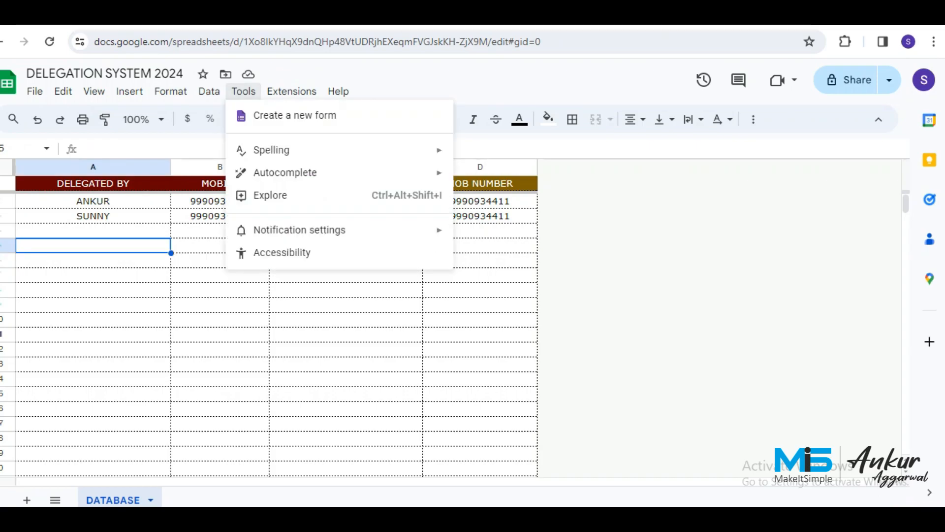
left_click(294, 115)
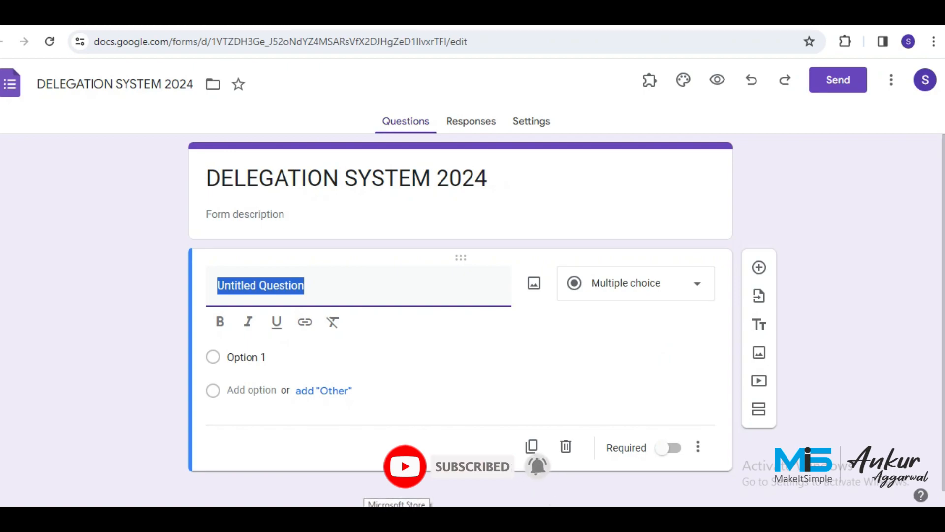
Title the first question DELEGATED BY, as a required short-answer question.
type("DELE")
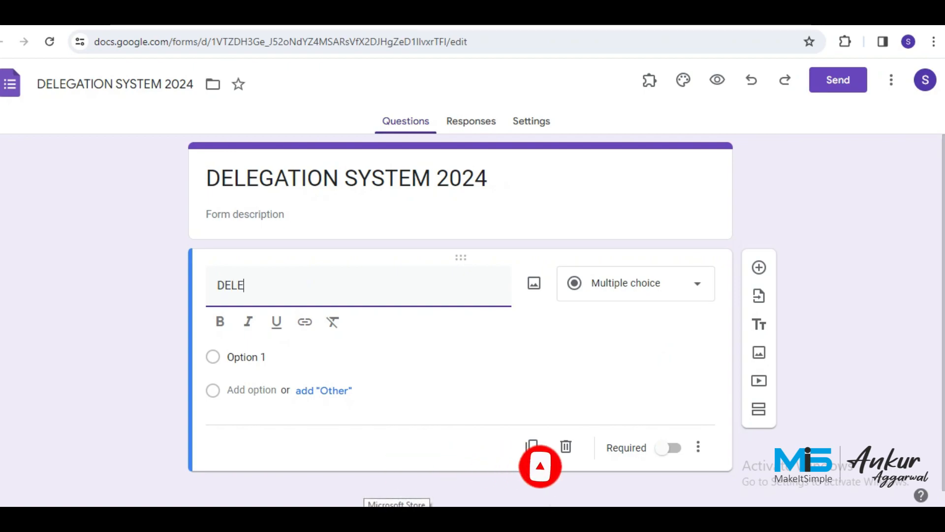
type("ED")
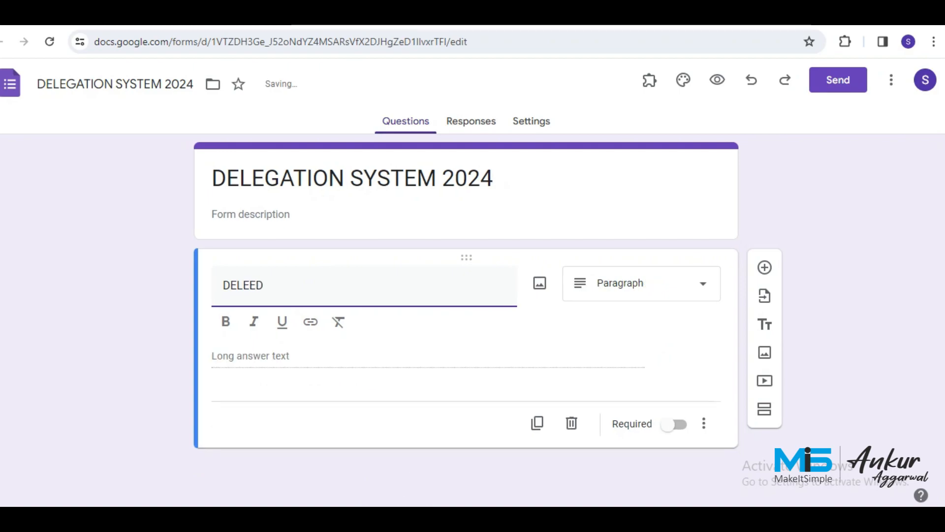
key("BackSpace")
key("BackSpace")
type("GATEDB")
key("BackSpace")
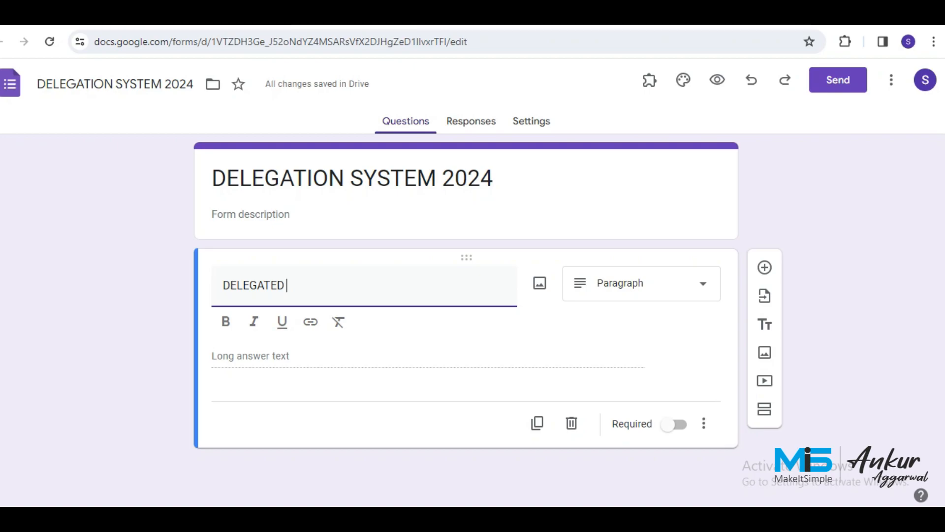
type("BY")
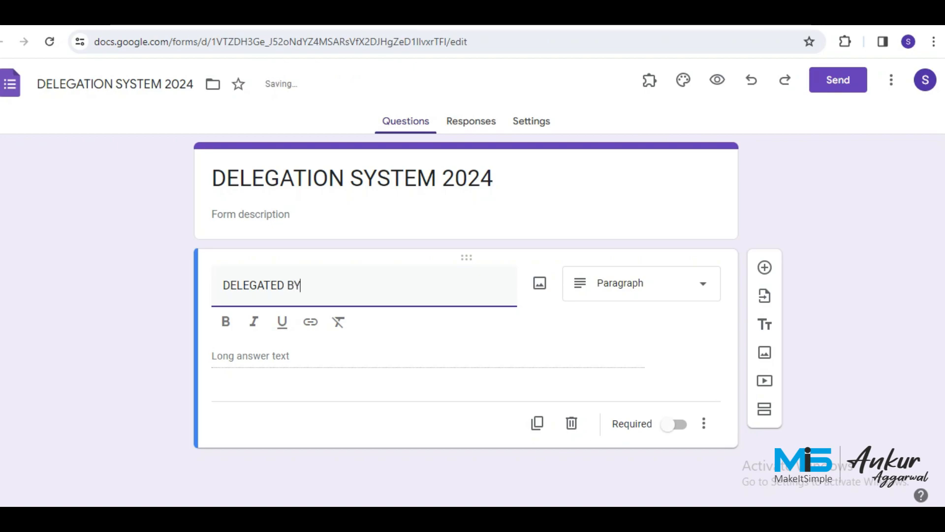
left_click(640, 284)
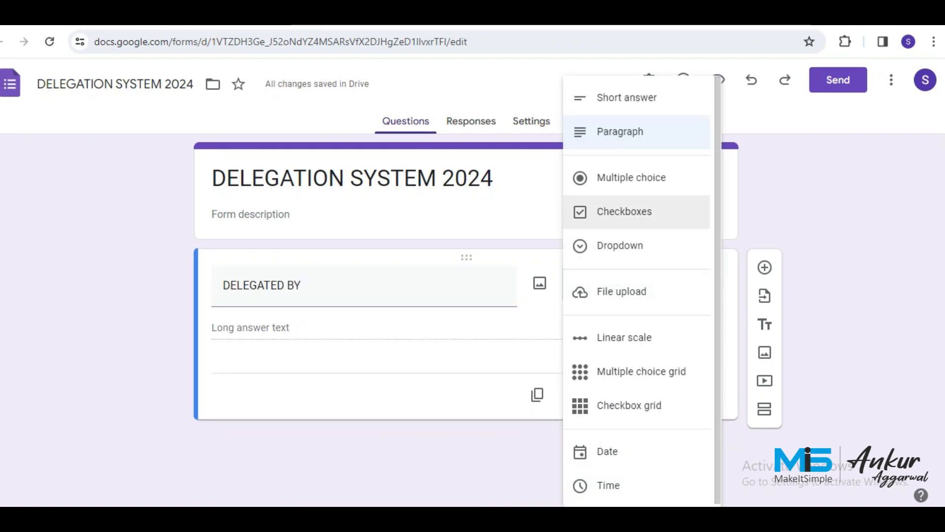
left_click(627, 98)
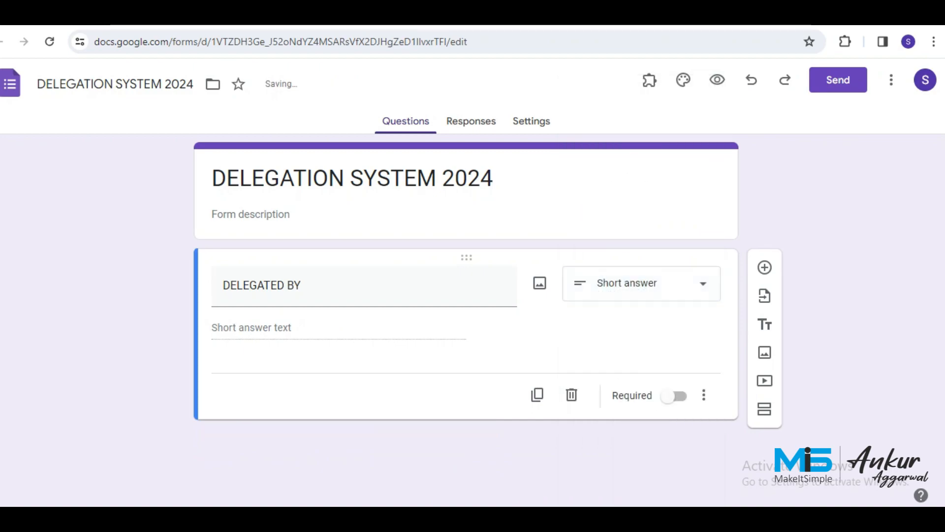
left_click(678, 396)
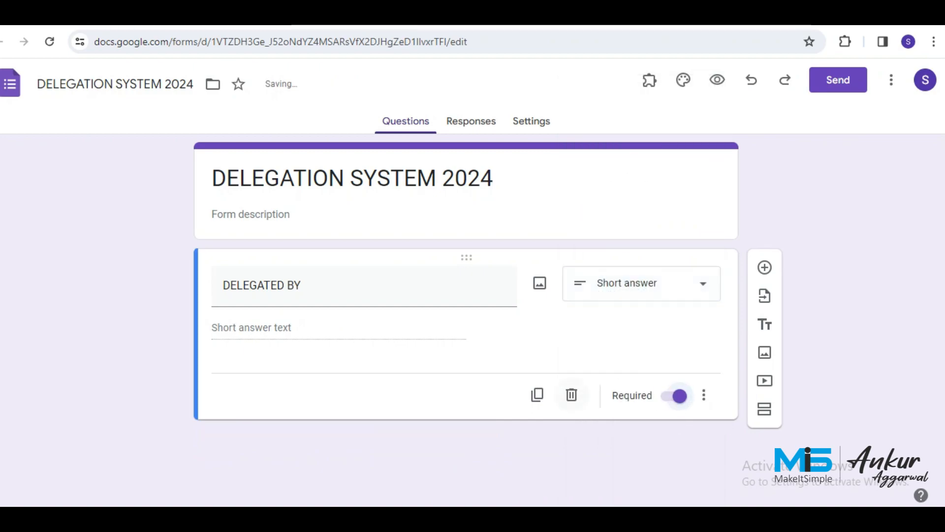
Duplicate DELEGATED BY and retitle the copy DELEGATED TO.
left_click(537, 394)
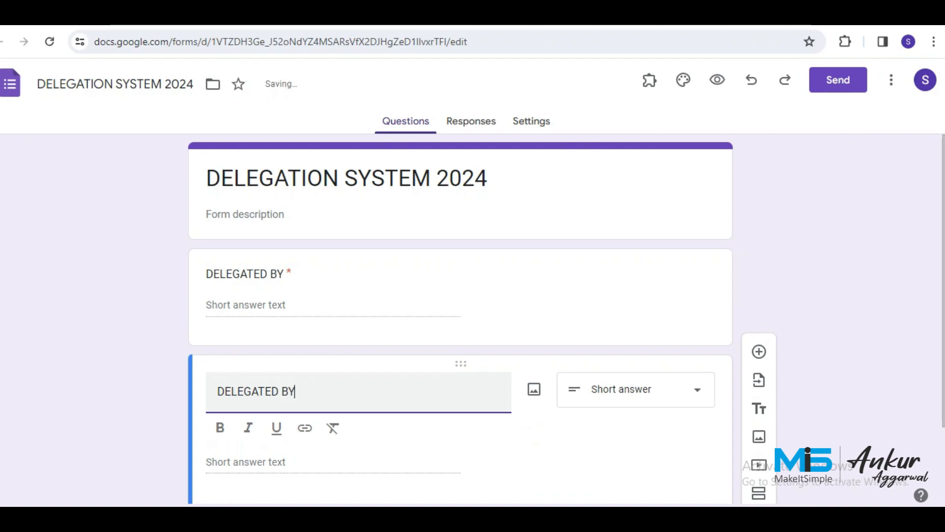
key("BackSpace")
key("BackSpace")
key("BackSpace")
type("O")
key("BackSpace")
type("TO")
Duplicate DELEGATED TO as a TASK paragraph question, then duplicate TASK.
scroll(531, 433, "down", 2)
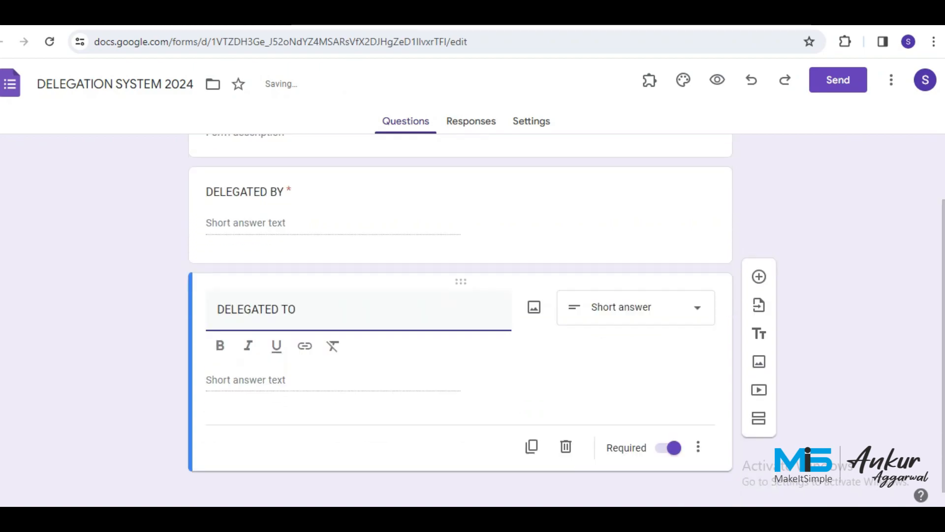
left_click(531, 433)
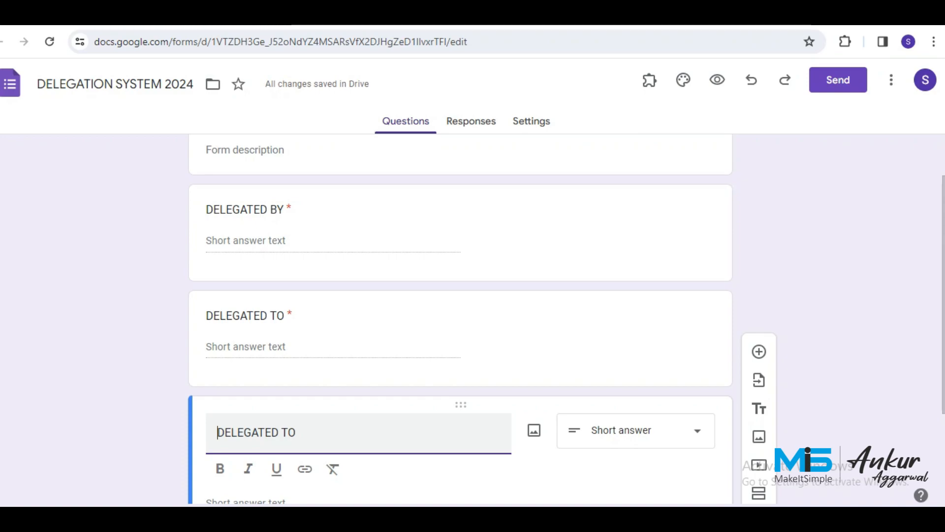
left_click_drag(299, 432, 211, 432)
type("TASK")
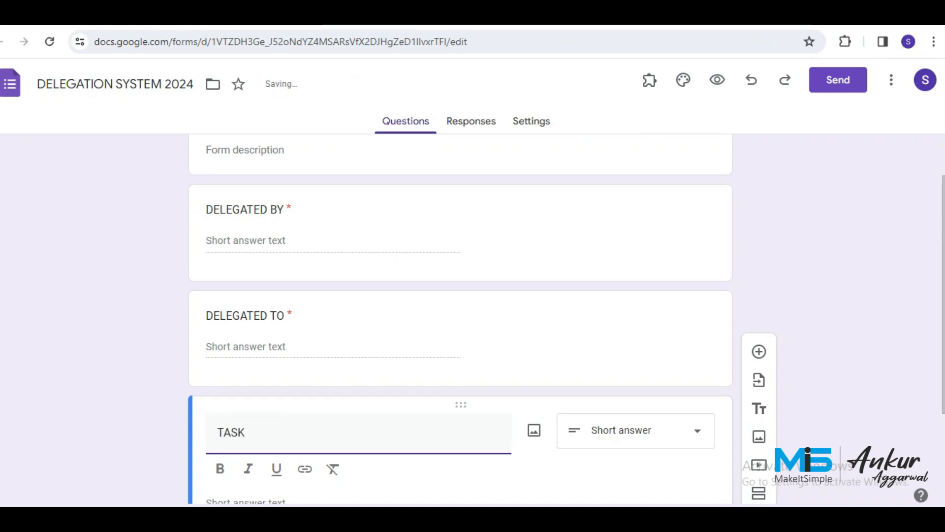
scroll(460, 320, "down", 3)
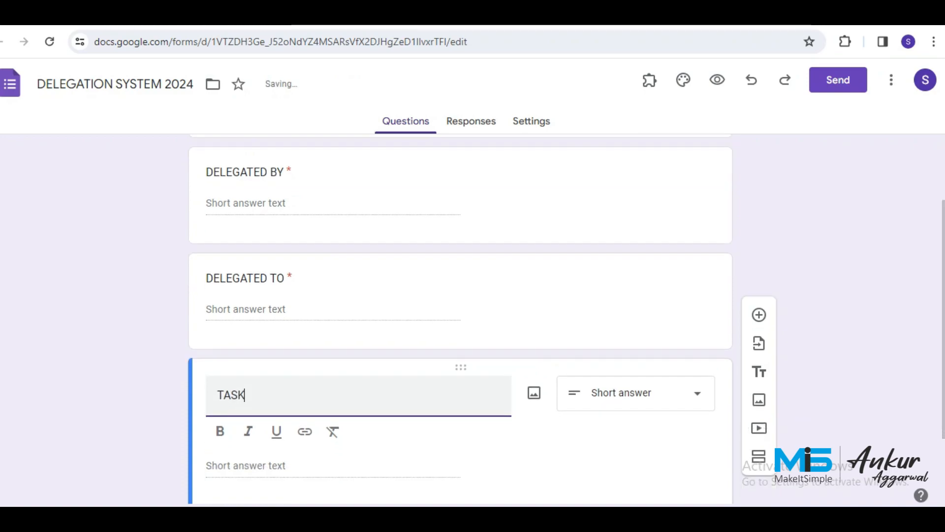
left_click(635, 294)
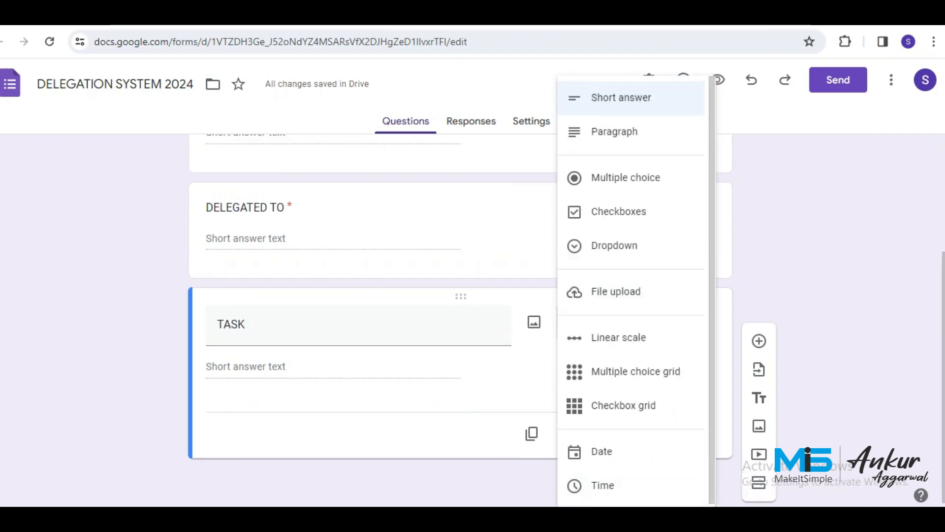
left_click(601, 131)
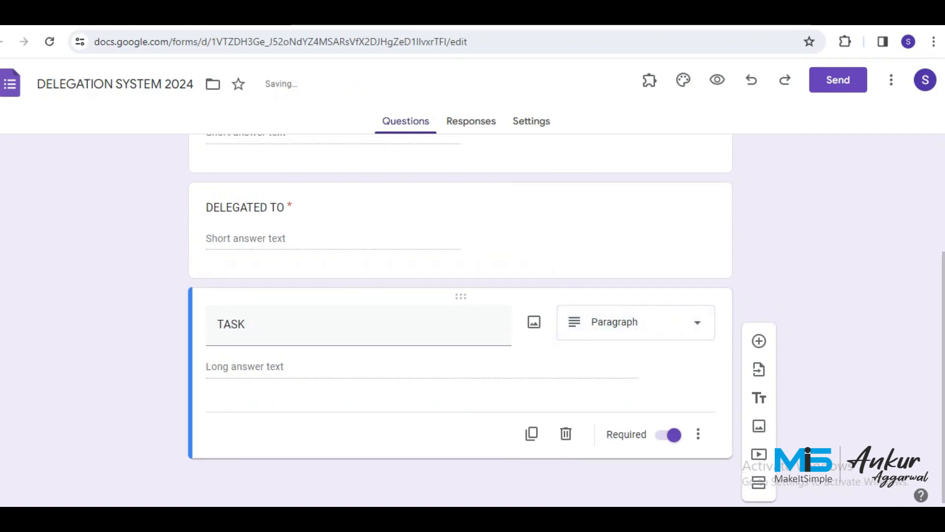
left_click(532, 433)
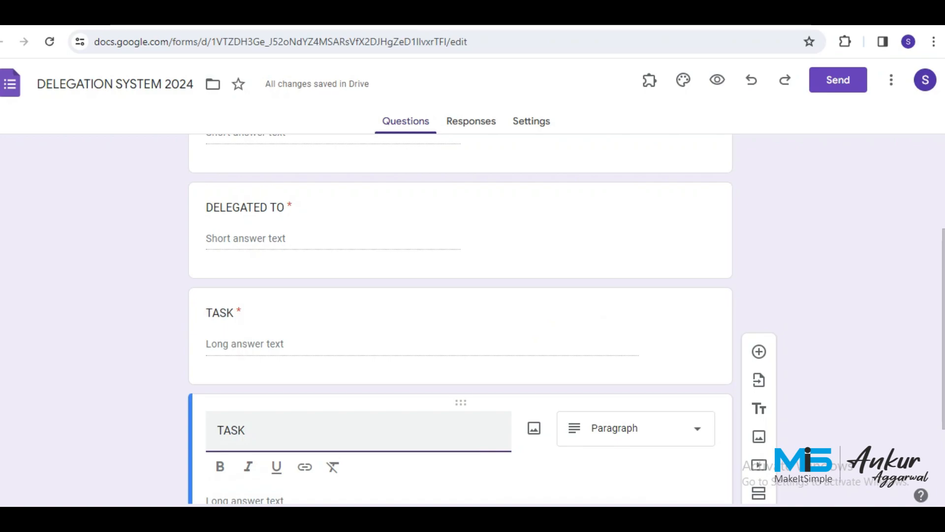
Retitle the TASK copy to PLAN DATE and make it optional.
type("PLAN")
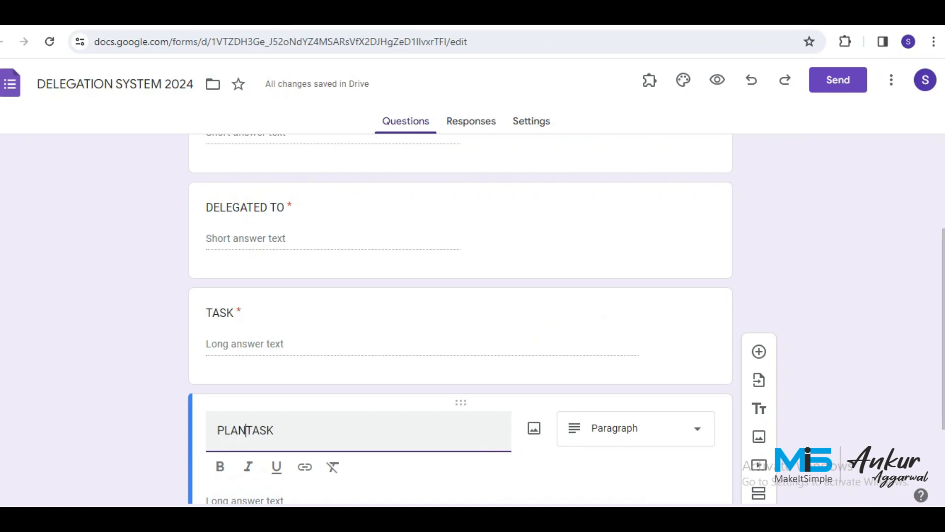
key("shift+Right")
key("shift+Right")
key("shift+Right")
key("shift+Right")
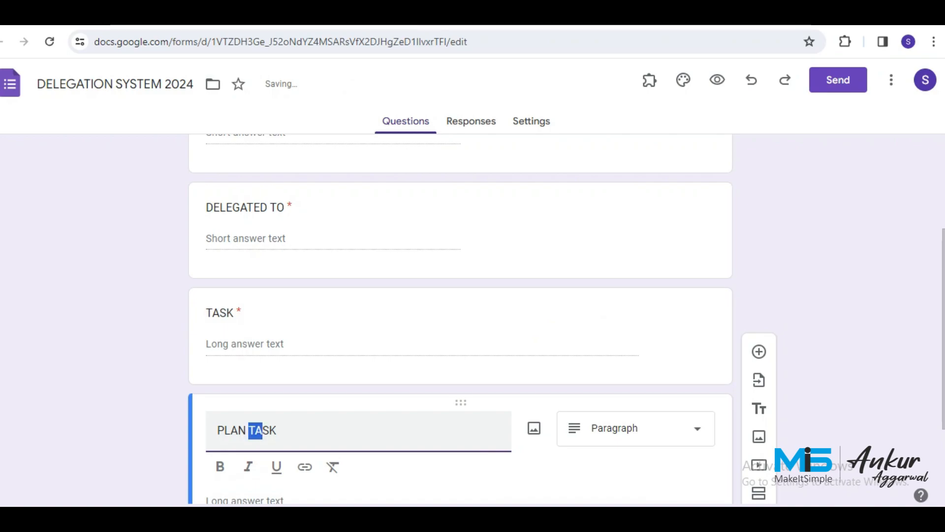
type("DATE")
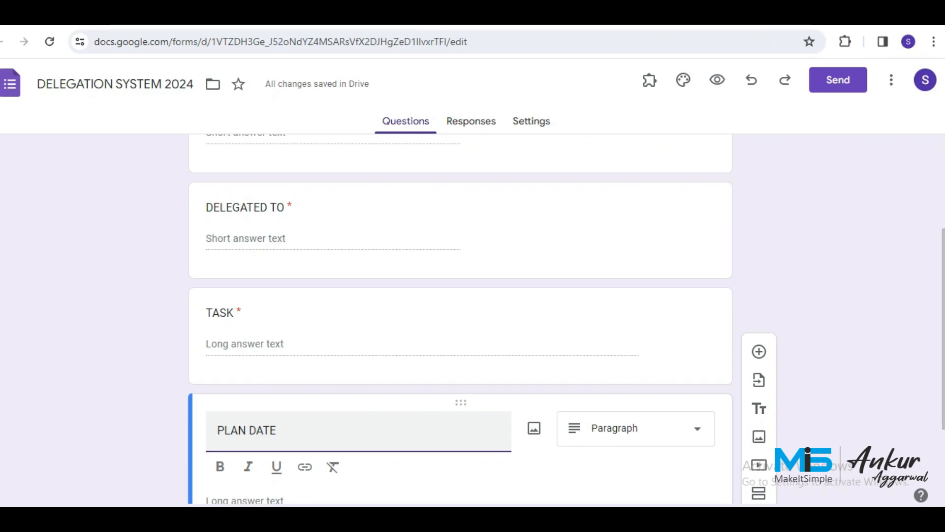
scroll(460, 320, "down", 3)
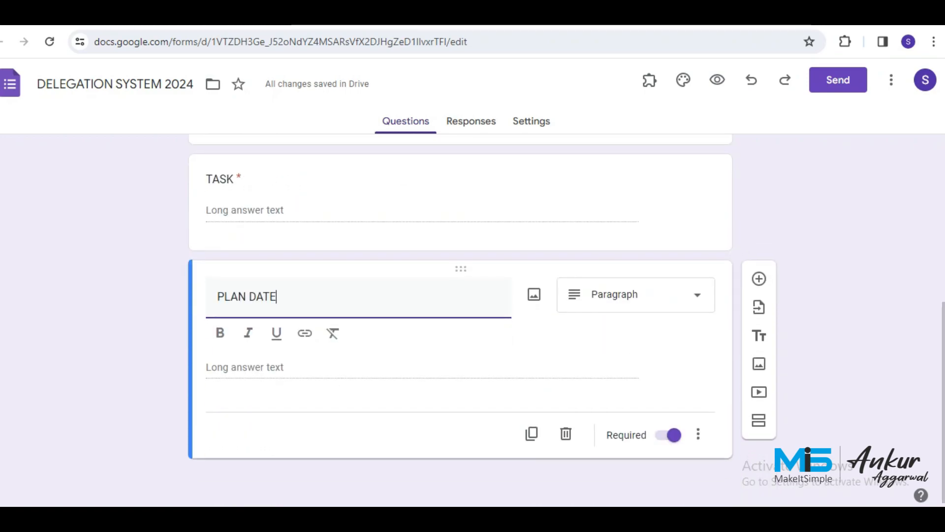
left_click(670, 435)
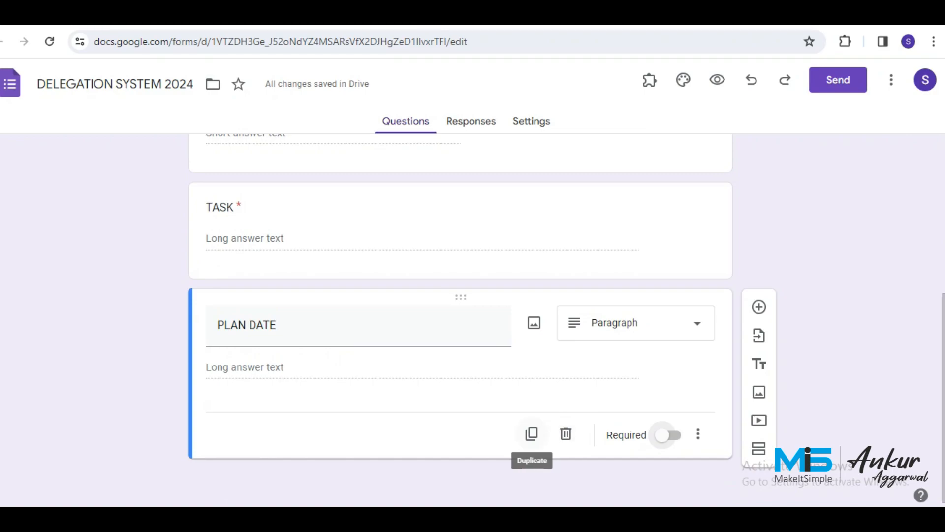
Duplicate PLAN DATE and retitle the copy EMPLOYER REMARKS.
left_click(532, 433)
left_click_drag(277, 430, 217, 430)
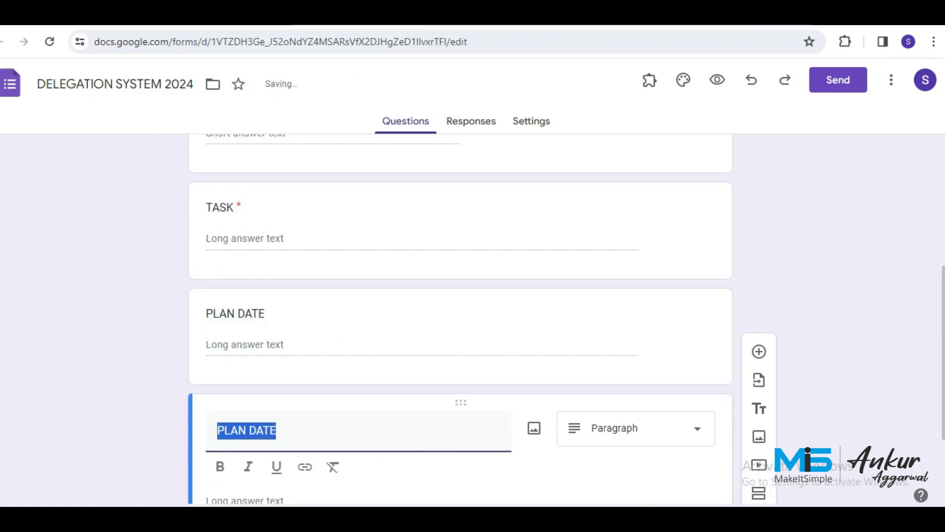
type("EMPLOYER")
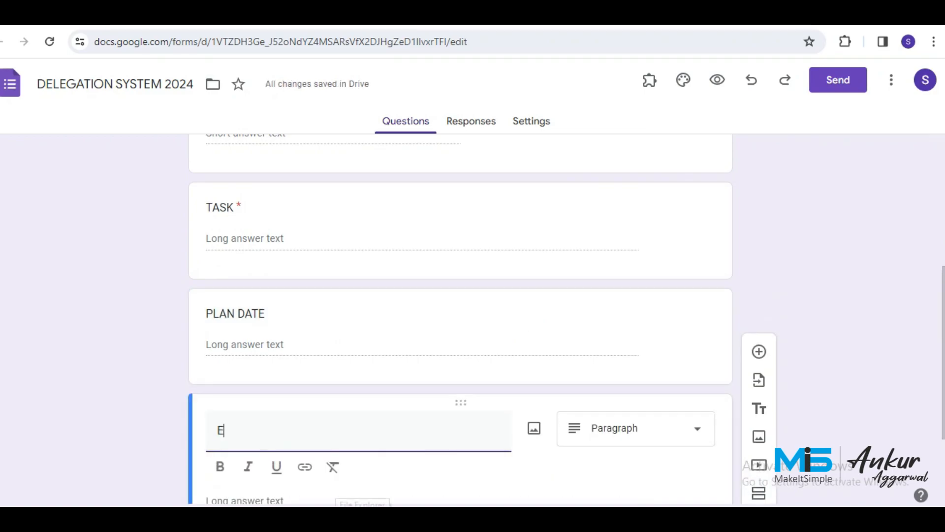
type(" REMARKS")
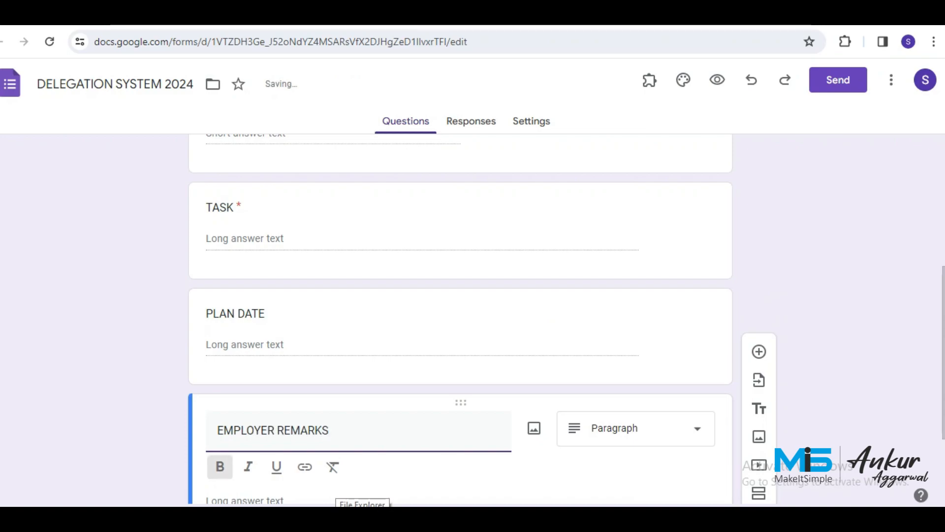
mouse_move(570, 518)
scroll(461, 320, "down", 3)
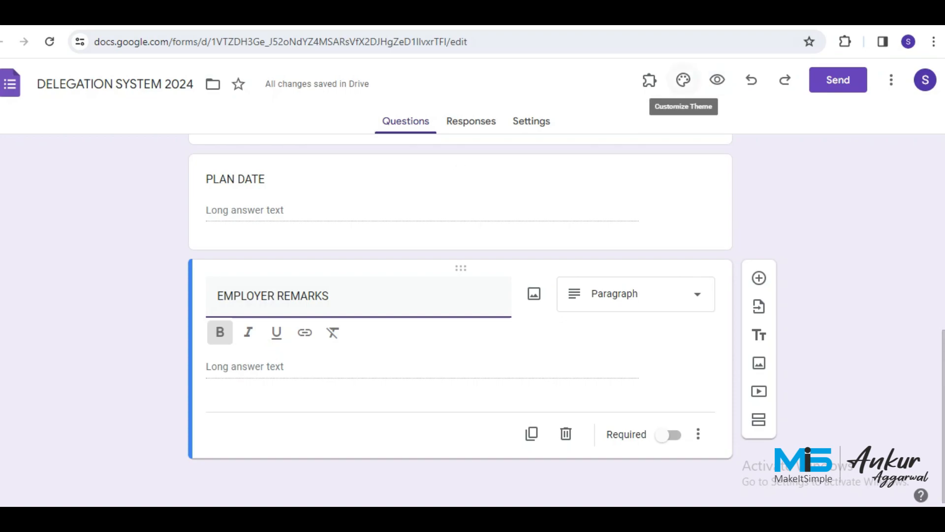
Set the form's header, question and text fonts to Verdana.
left_click(683, 79)
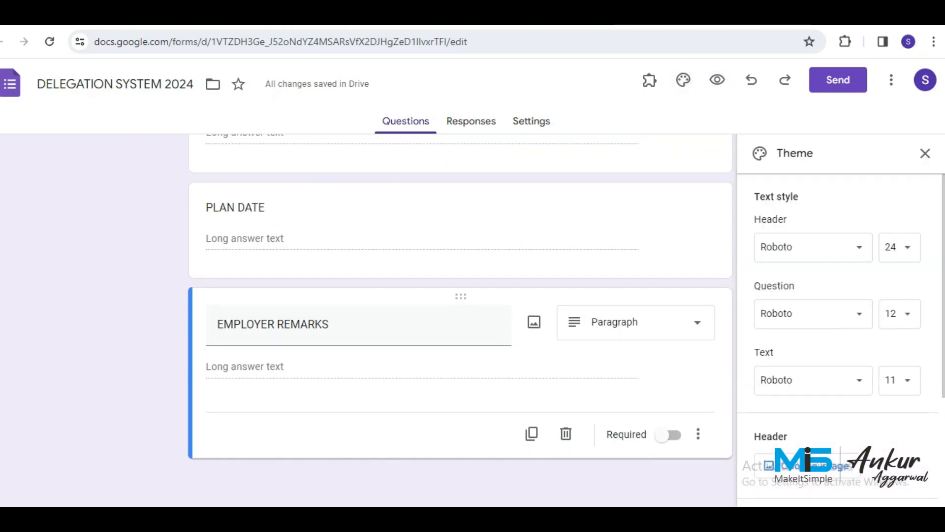
left_click(812, 246)
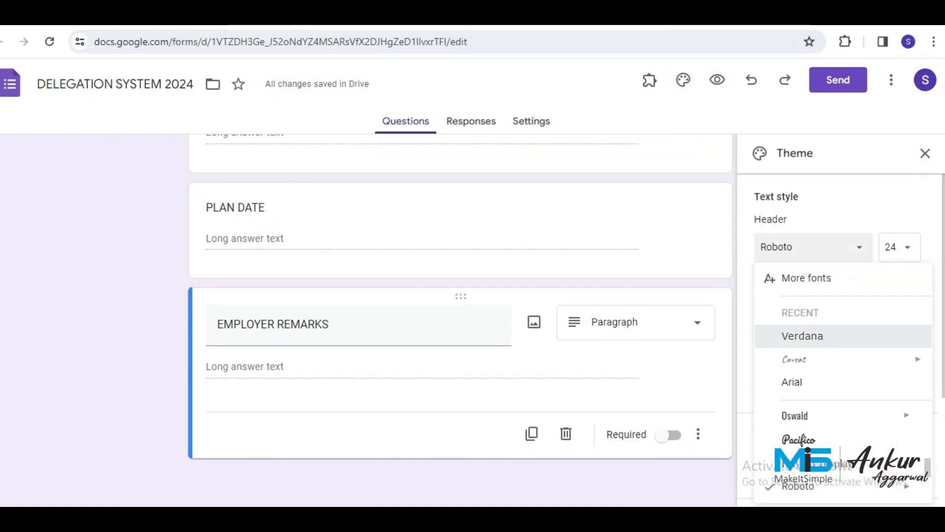
left_click(803, 336)
left_click(812, 313)
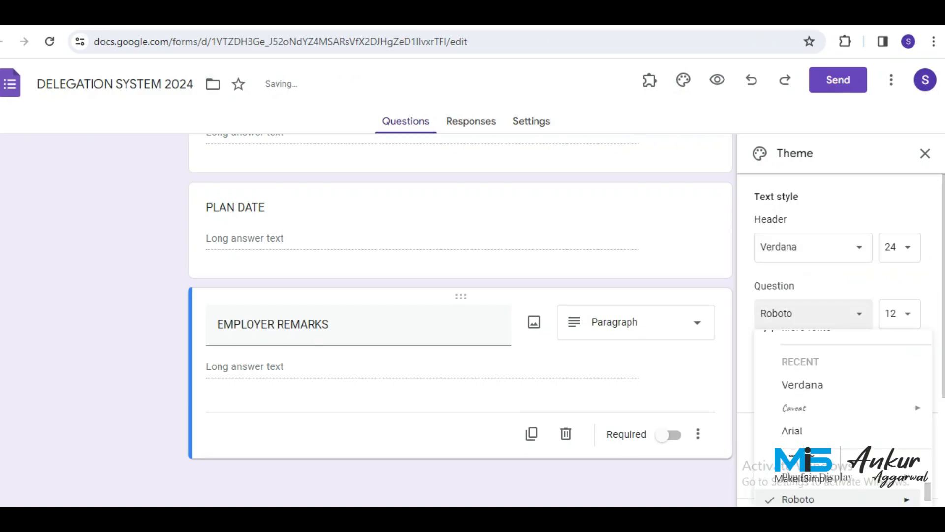
left_click(801, 384)
left_click(812, 379)
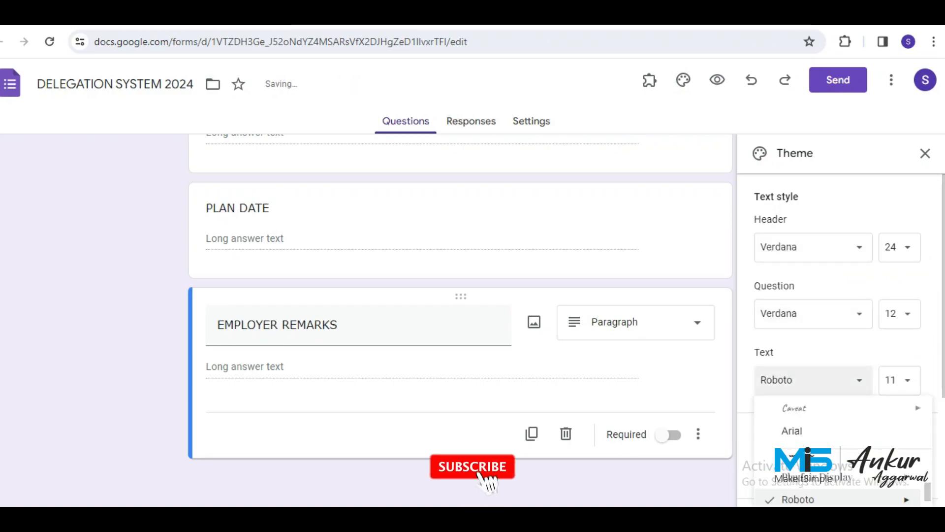
left_click(803, 468)
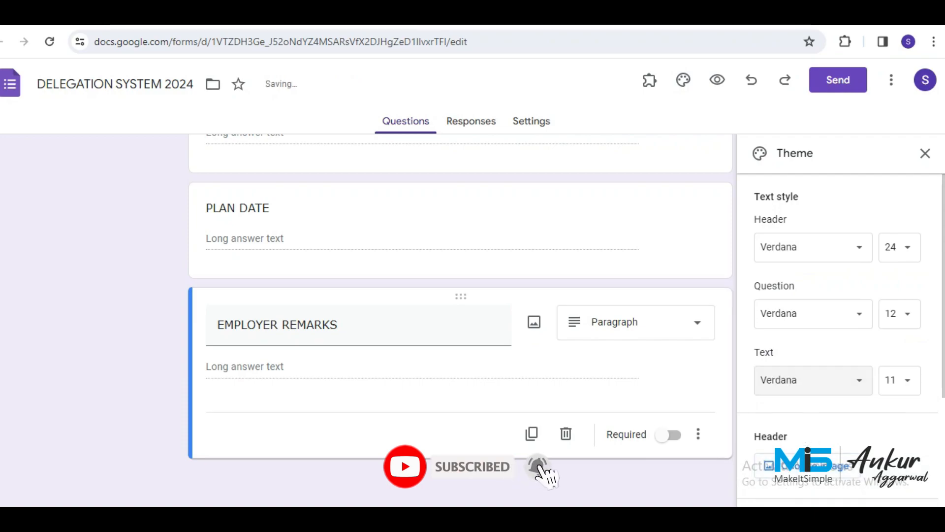
Switch the theme colour to red with the darker pink background.
scroll(807, 444, "down", 3)
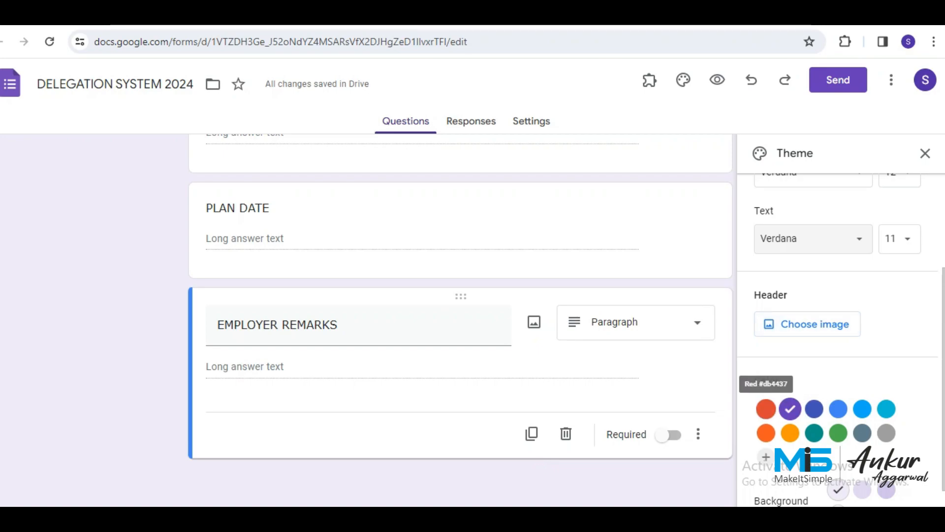
left_click(766, 409)
scroll(766, 409, "down", 1)
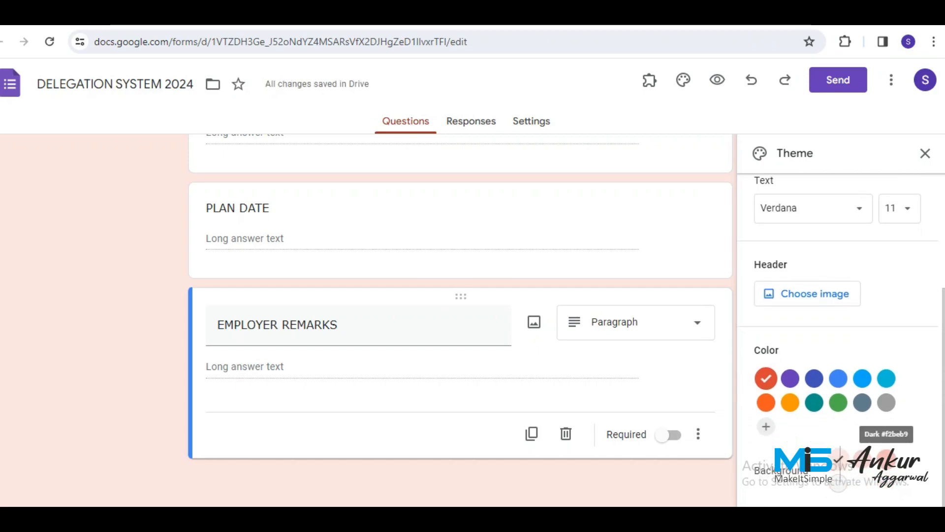
left_click(886, 457)
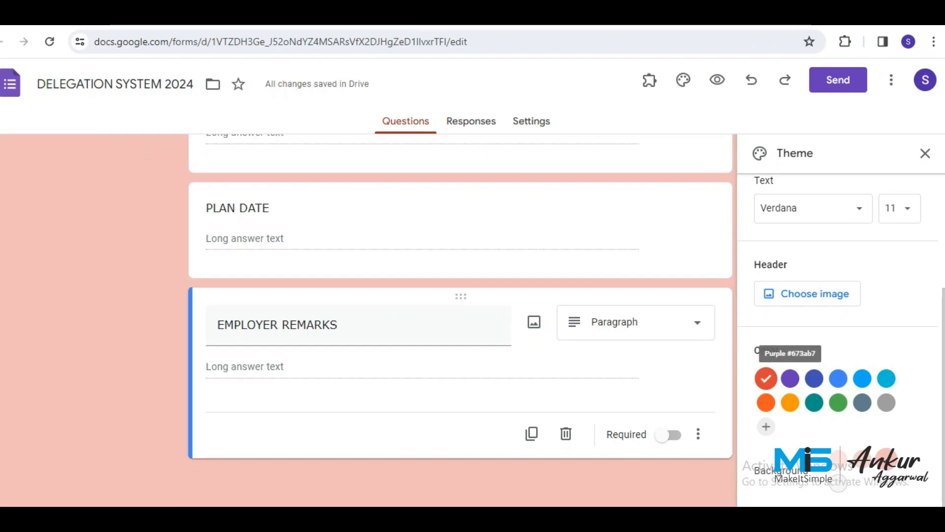
left_click(925, 153)
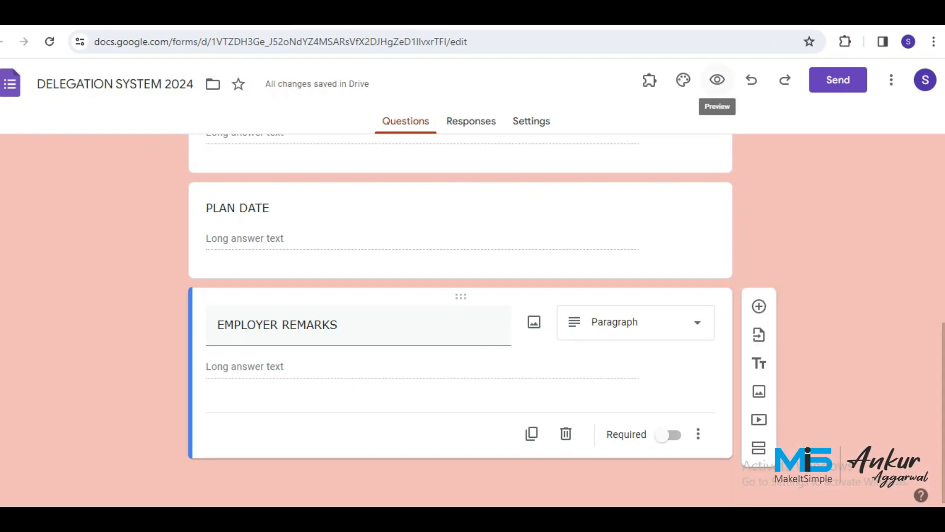
Preview the form and scroll through it as a respondent would.
left_click(717, 80)
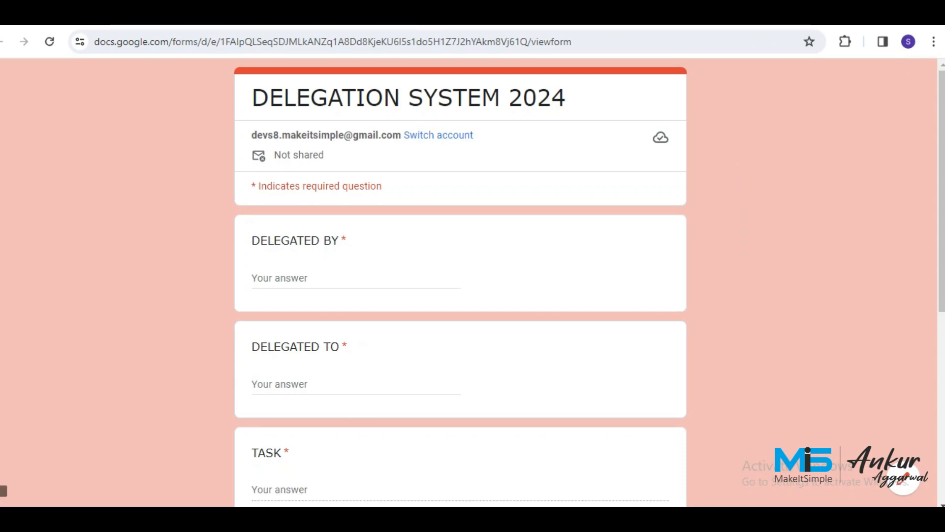
scroll(460, 280, "down", 3)
scroll(460, 281, "down", 3)
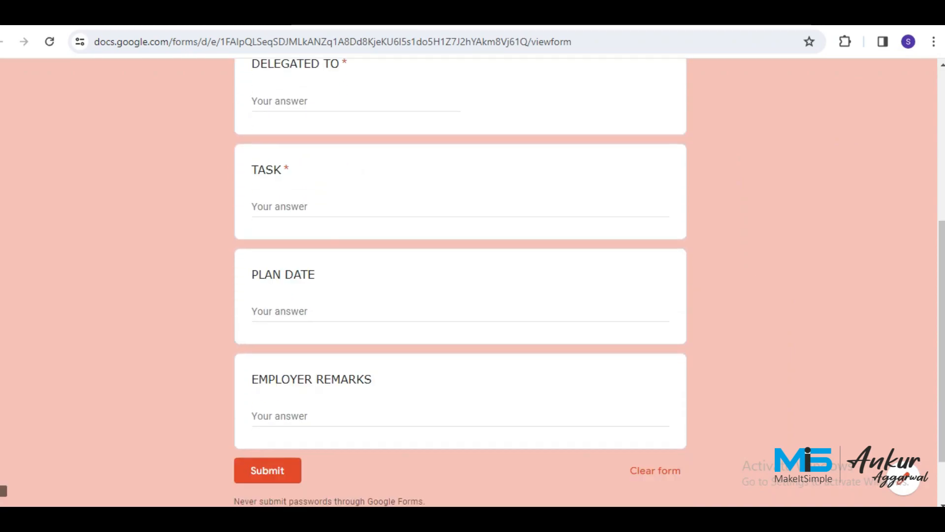
scroll(460, 281, "up", 3)
scroll(460, 281, "down", 4)
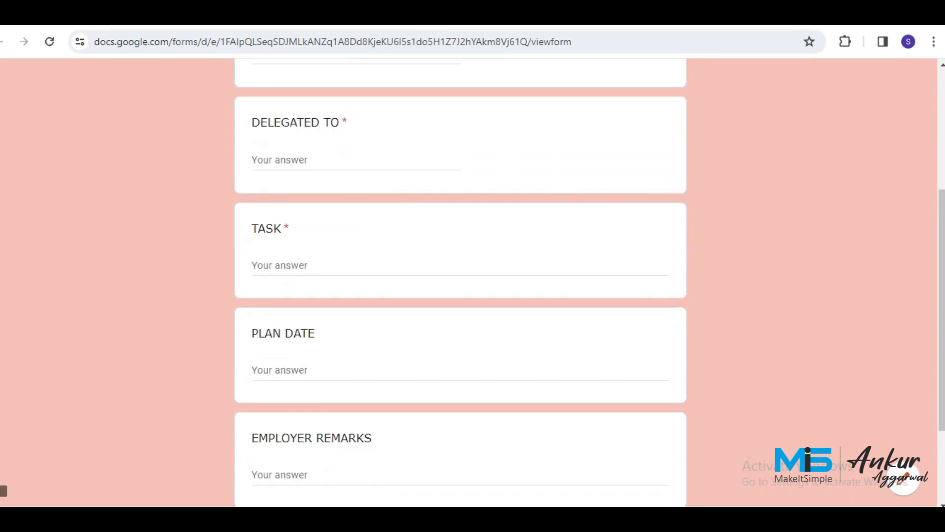
scroll(461, 280, "up", 5)
scroll(460, 281, "up", 2)
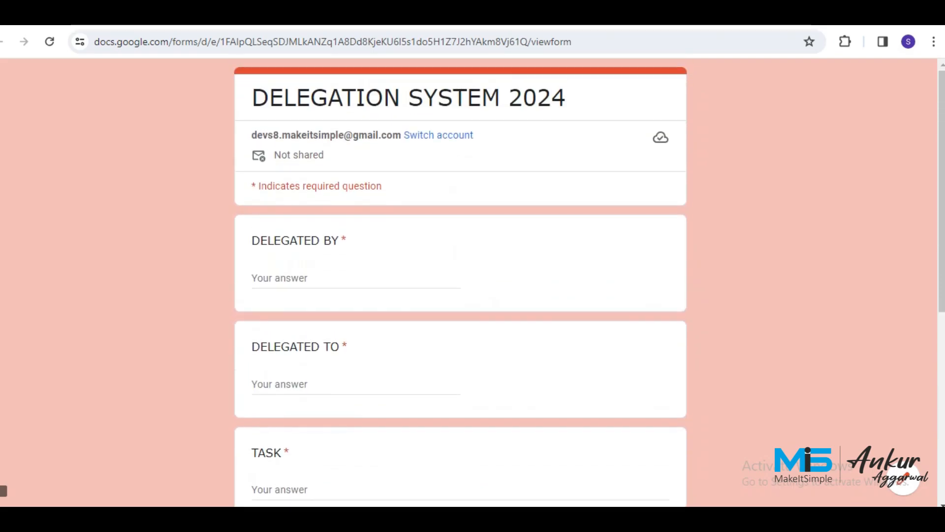
Close the preview and return to the linked spreadsheet.
key("ctrl+w")
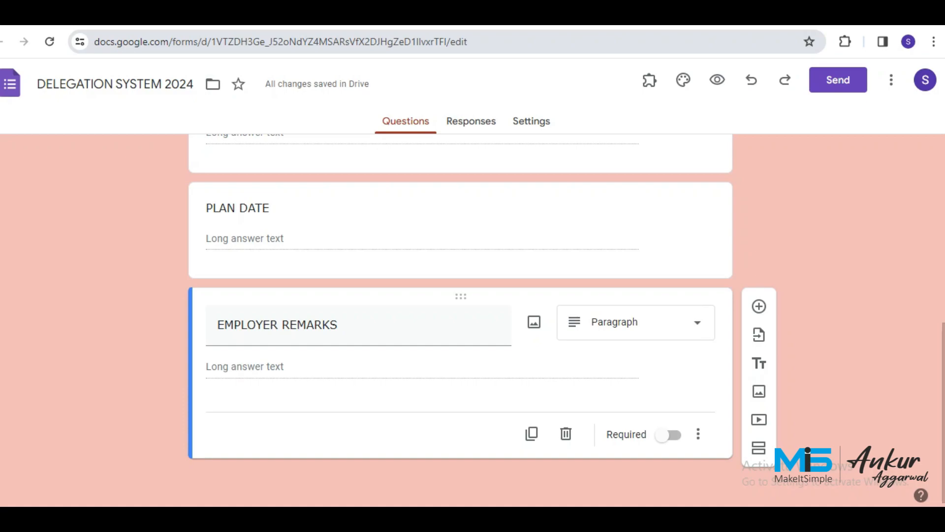
key("ctrl+l")
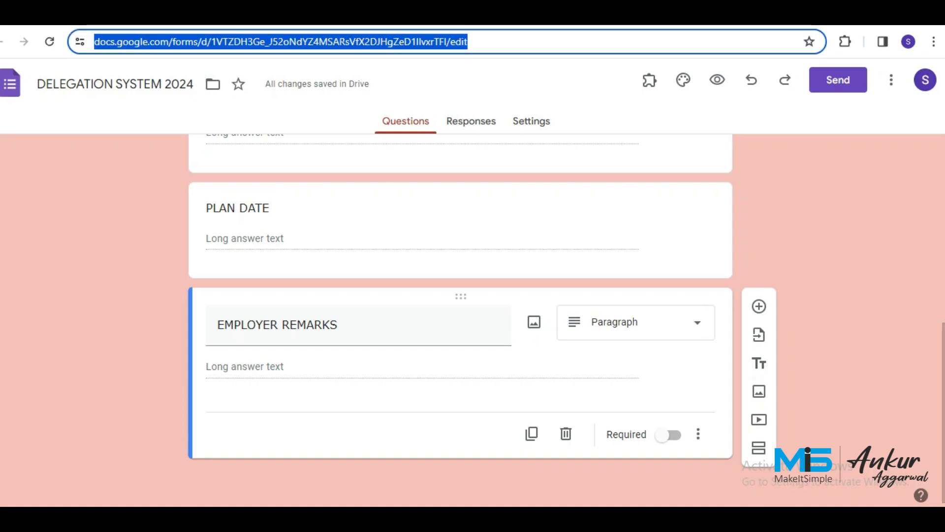
left_click(452, 42)
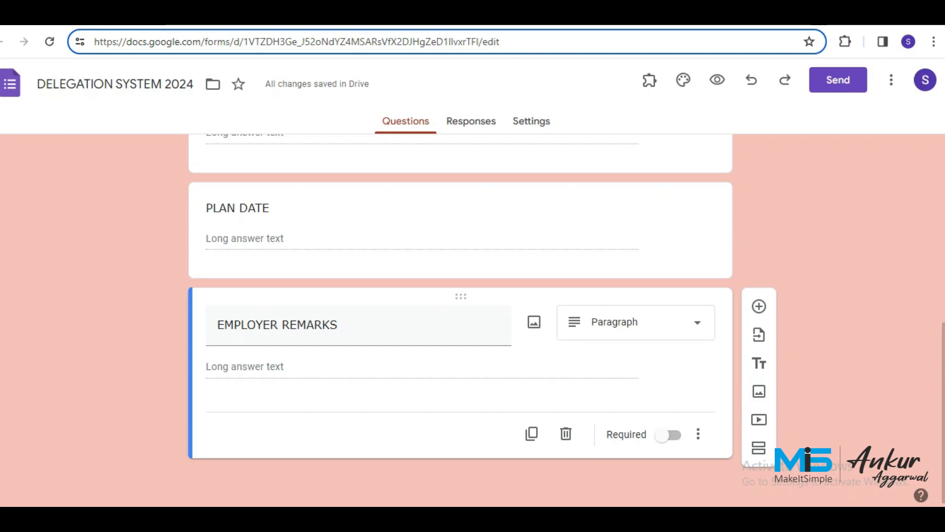
key("ctrl+Tab")
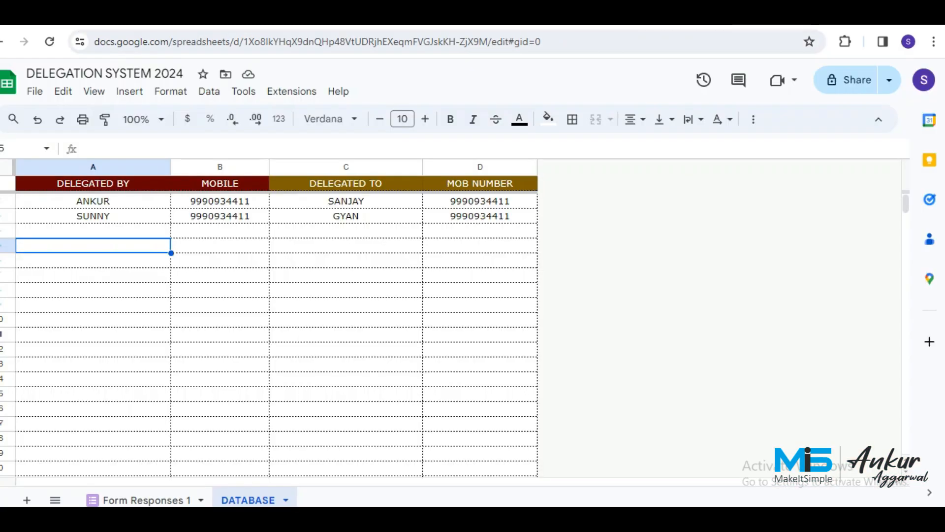
Open Extensions > Apps Script for the DELEGATION SYSTEM 2024 spreadsheet.
left_click(292, 92)
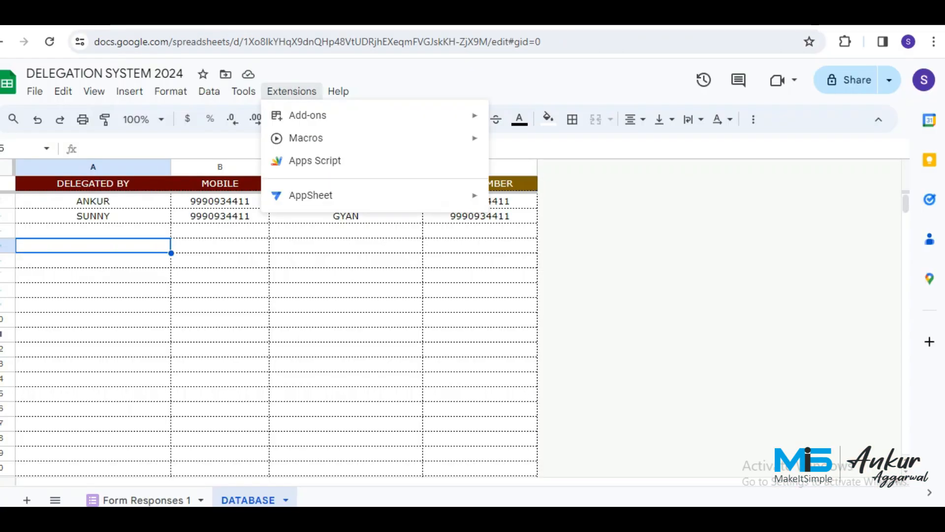
left_click(315, 161)
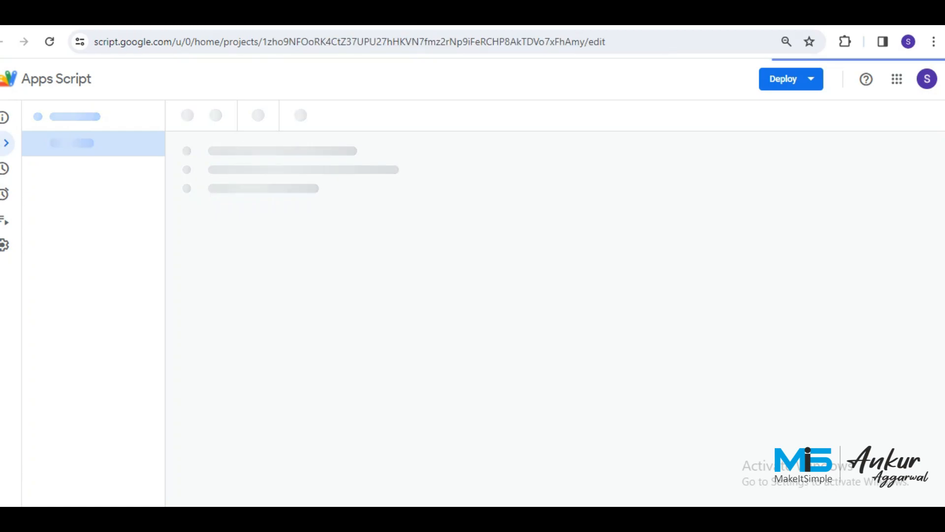
Copy the delegatedBY through onlyUnique code from the FORM RANGER AND AUTO WA CODES document.
left_click(675, 17)
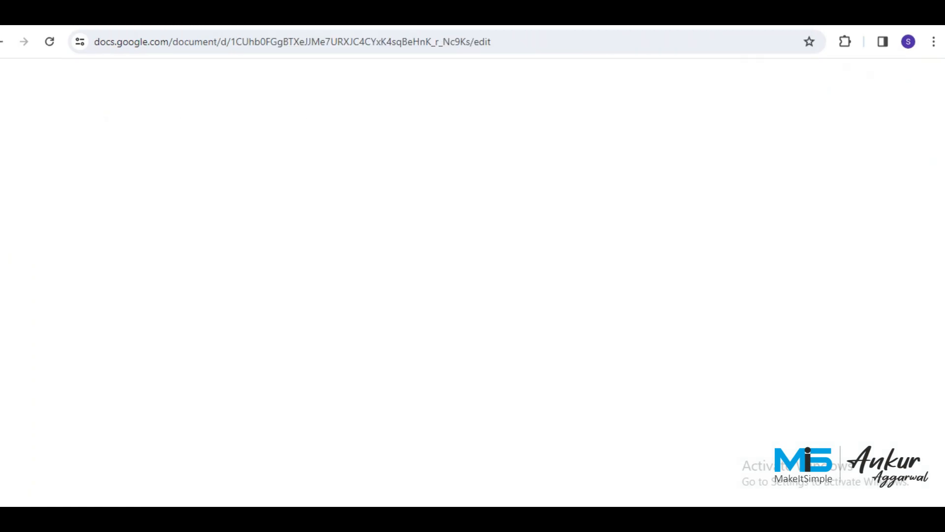
left_click(270, 263)
key("Left")
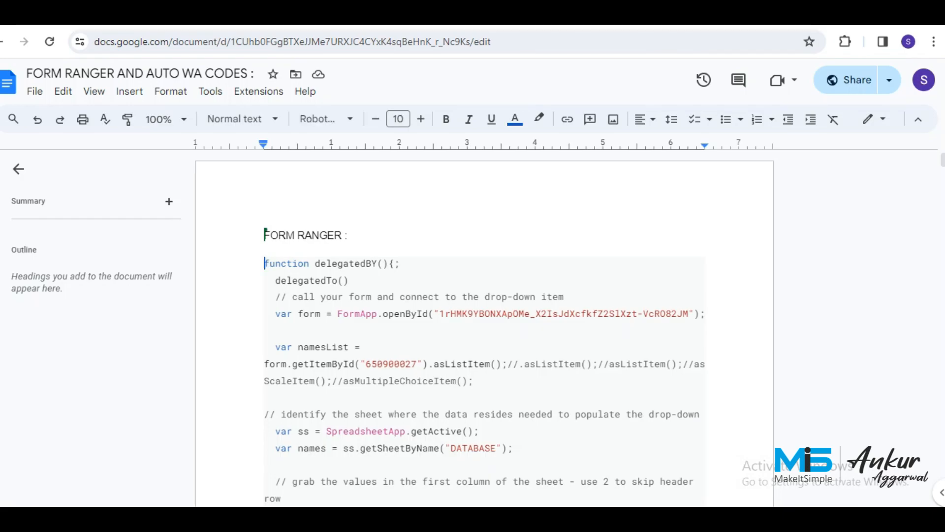
key("shift+Down")
key("shift+Down")
key("shift+Down")
key("shift+Down")
key("shift+Down")
key("shift+Down")
key("shift+Down")
key("shift+Down")
key("shift+Down")
key("shift+Down")
key("shift+Down")
key("shift+Down")
key("shift+Down")
key("shift+Down")
key("shift+Down")
key("shift+Down")
key("shift+Down")
key("shift+Down")
key("shift+Down")
key("shift+Down")
key("shift+Down")
key("shift+Down")
key("shift+Down")
key("shift+Down")
key("shift+Down")
key("shift+Down")
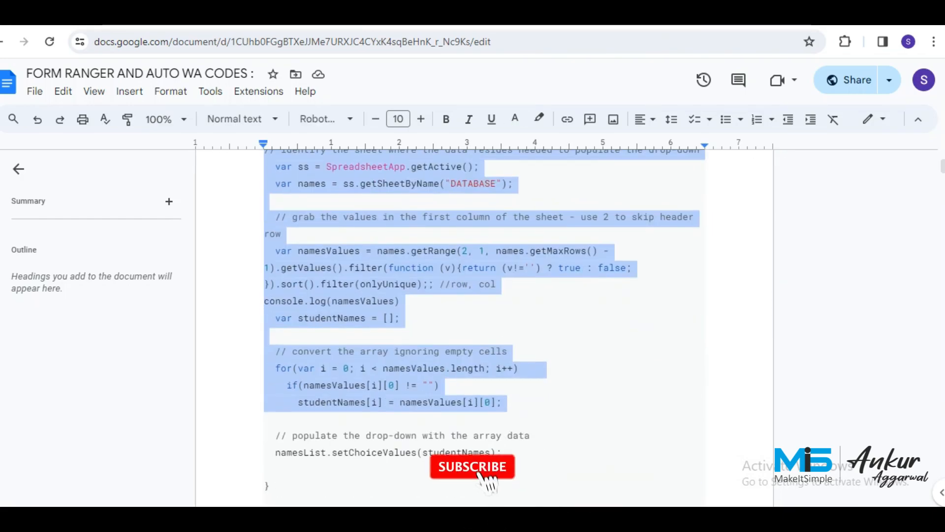
key("shift+Down")
key("shift+Down")
key("shift+Down")
key("shift+Down")
key("shift+Down")
key("shift+Down")
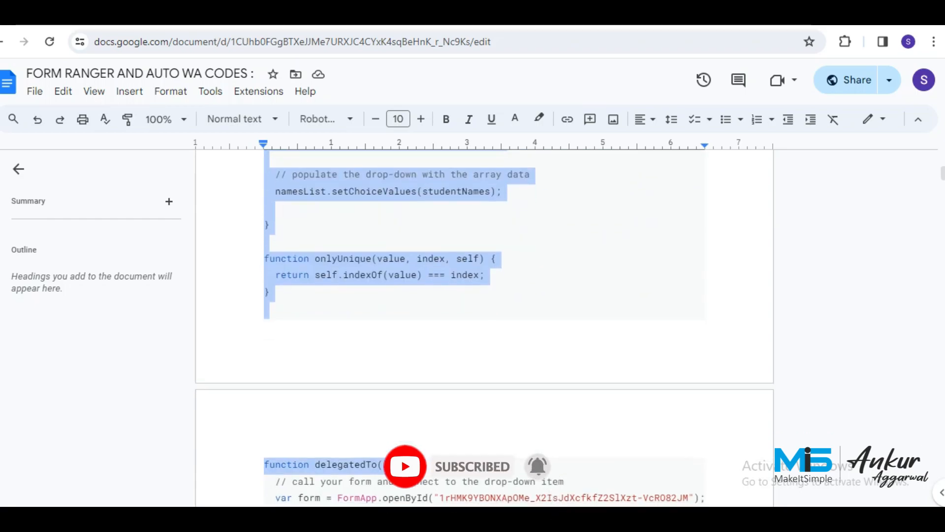
key("shift+Up")
key("shift+Up")
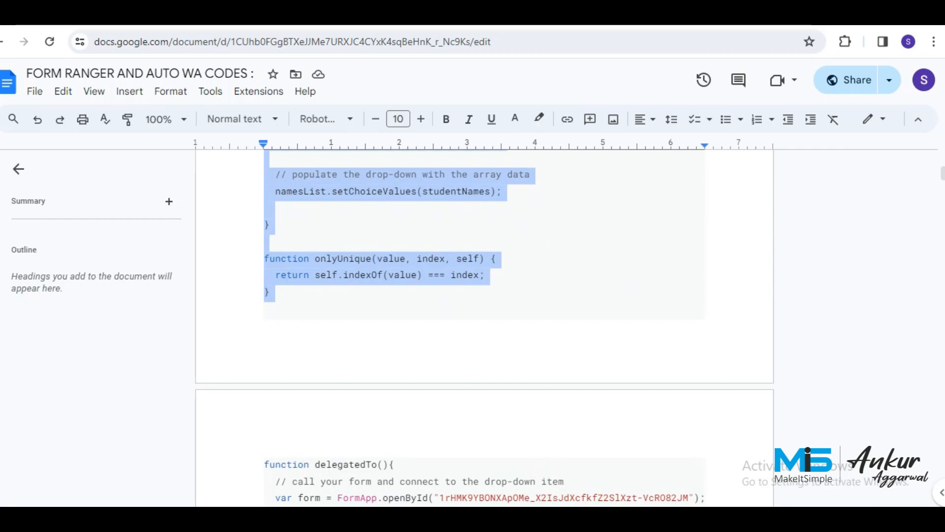
key("ctrl+Tab")
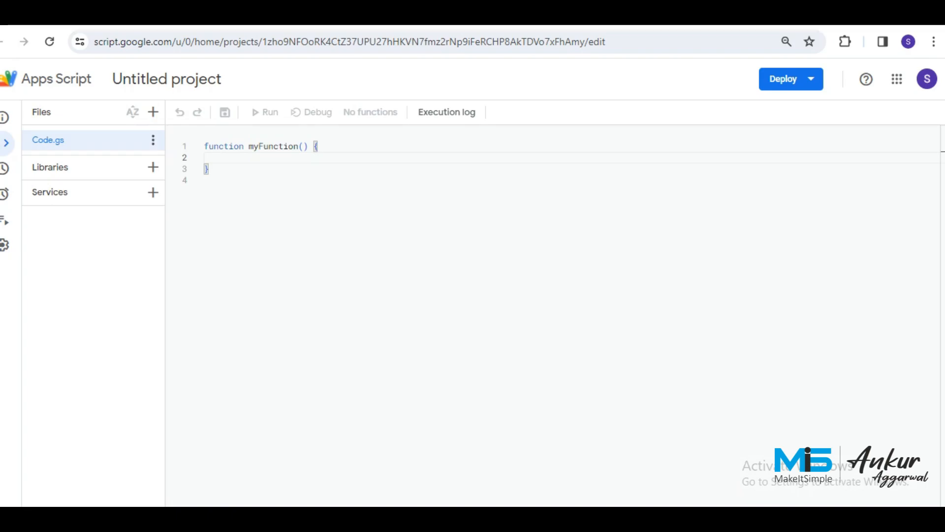
Rename Code.gs to FROM RANGER.
left_click(153, 140)
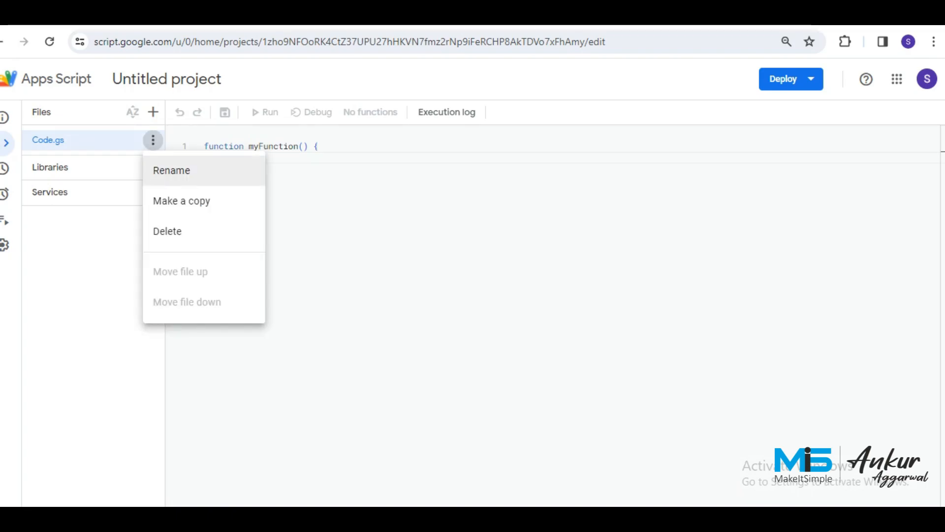
left_click(167, 169)
type("FROM RANGER")
key("Return")
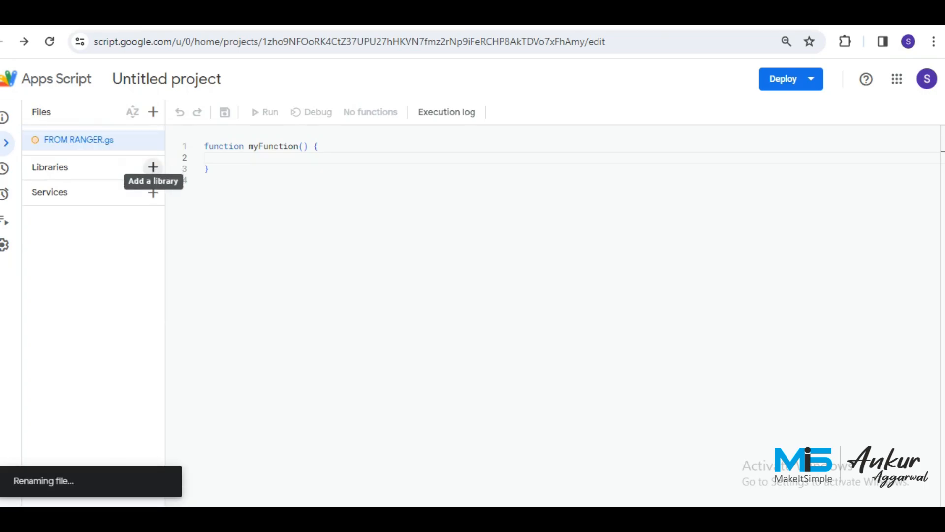
Replace the starter code with the copied delegatedBY and onlyUnique functions.
left_click(205, 180)
key("ctrl+a")
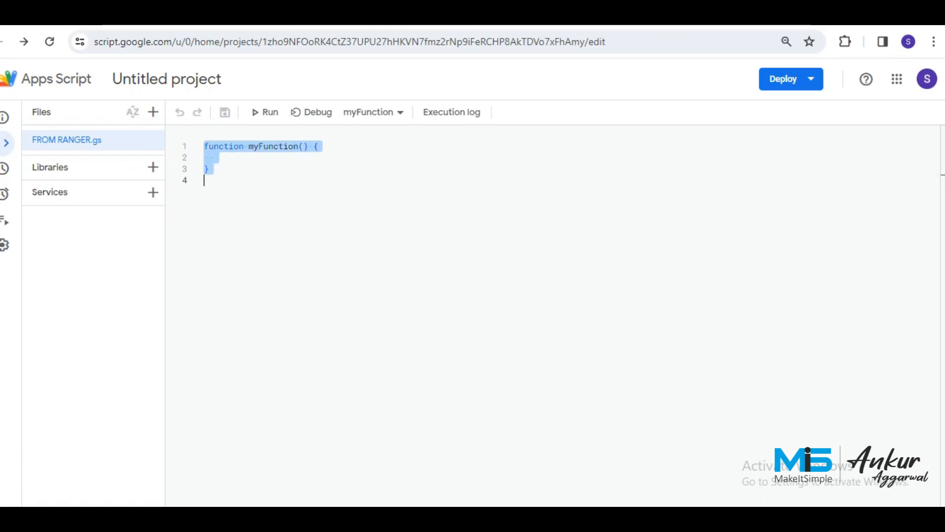
key("ctrl+v")
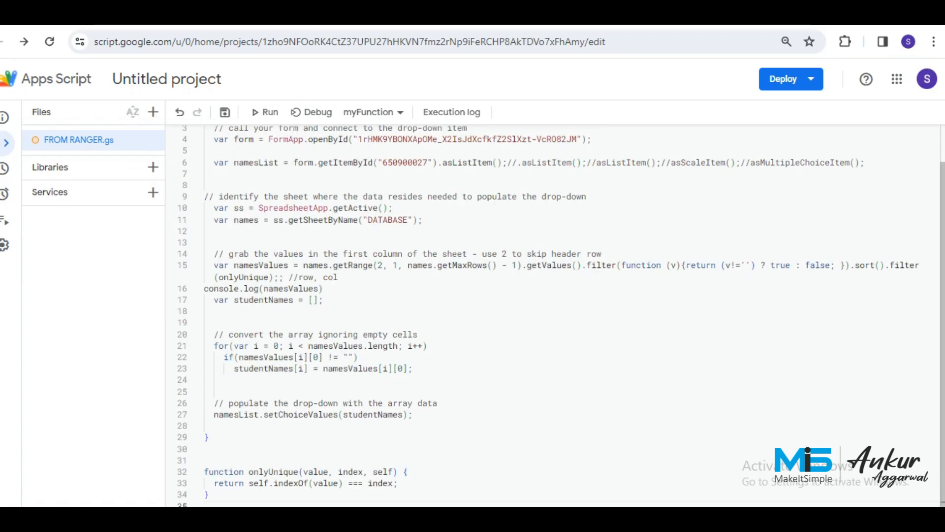
scroll(552, 315, "up", 1)
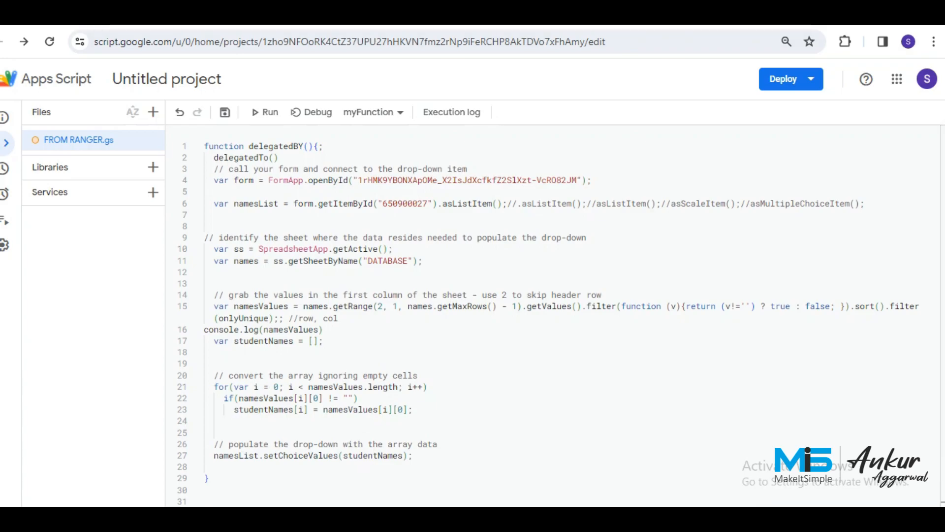
Replace the old form ID in openById on line 4 with the new form's ID and save.
key("ctrl+Tab")
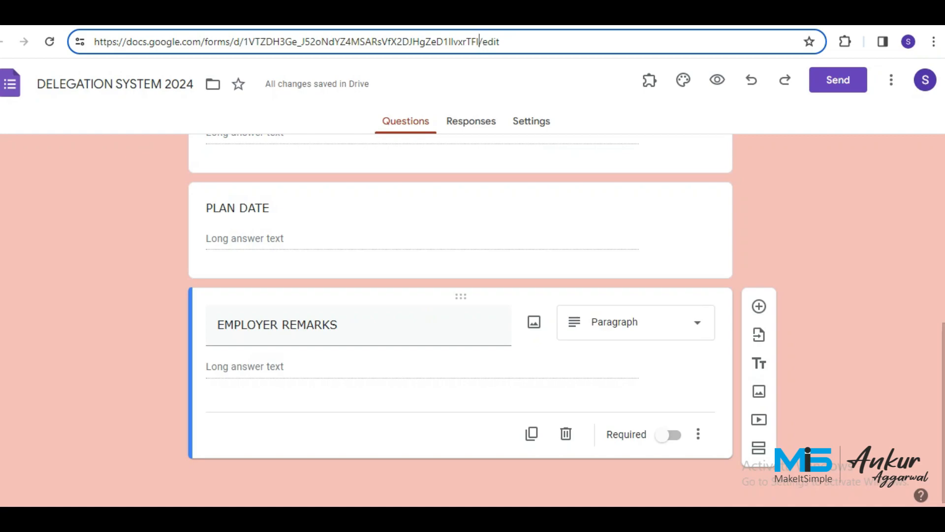
left_click_drag(476, 42, 243, 42)
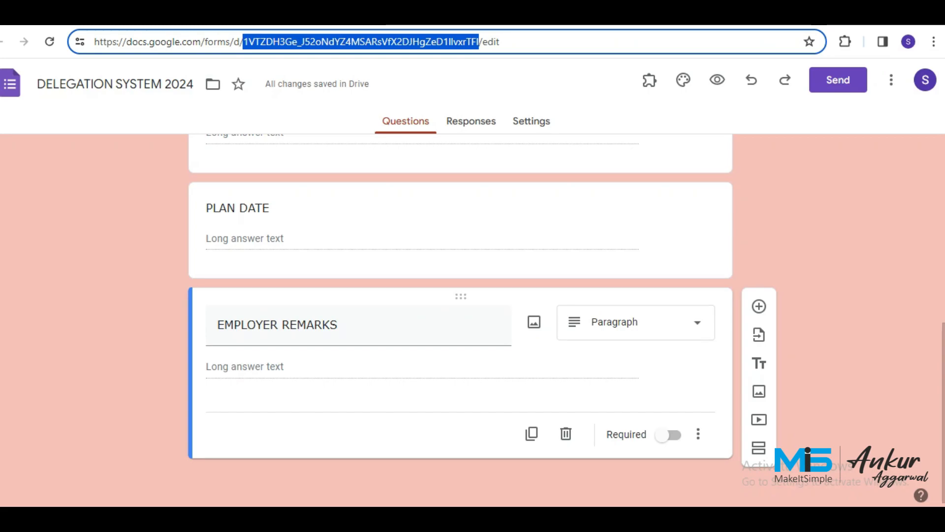
key("ctrl+Tab")
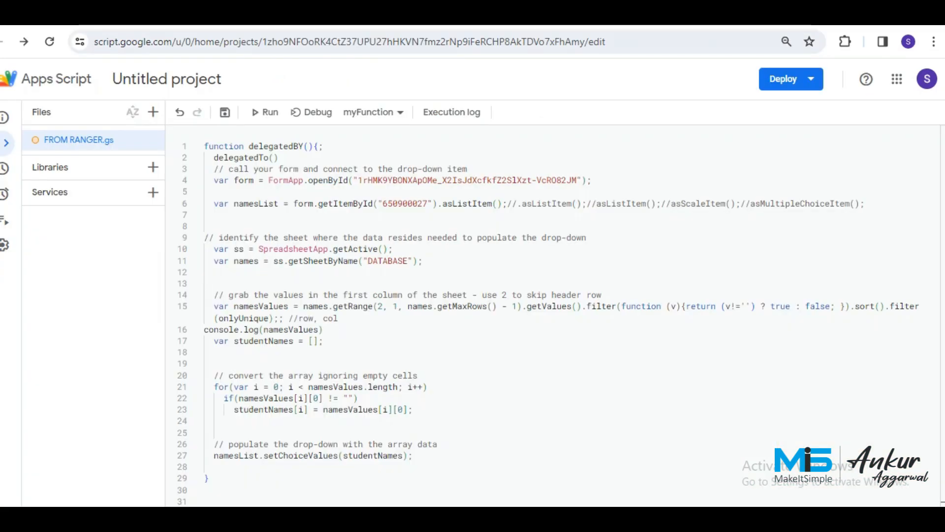
left_click(577, 181)
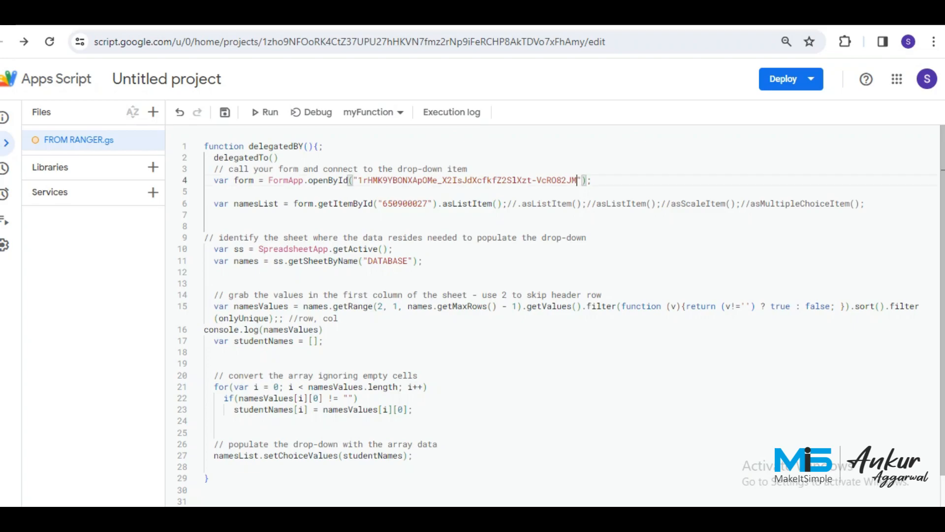
left_click_drag(577, 181, 358, 180)
key("BackSpace")
key("ctrl+s")
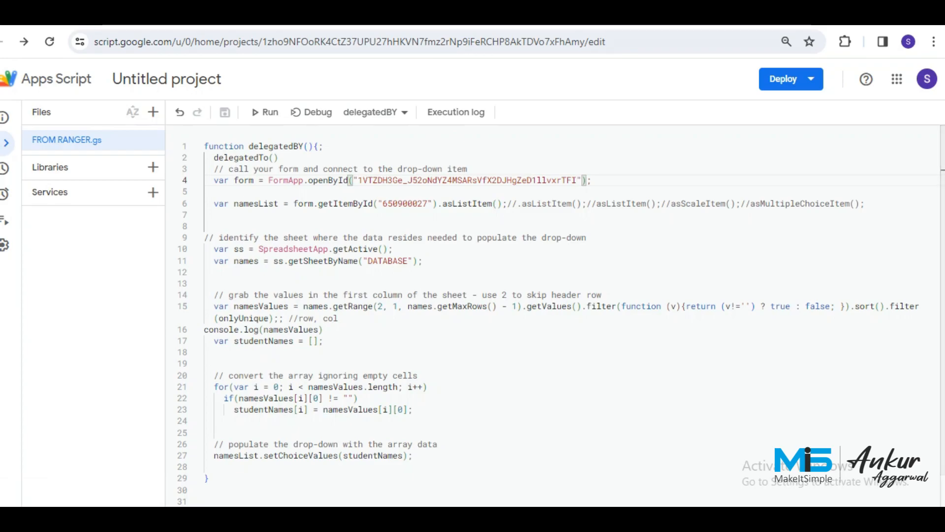
key("ctrl+shift+Tab")
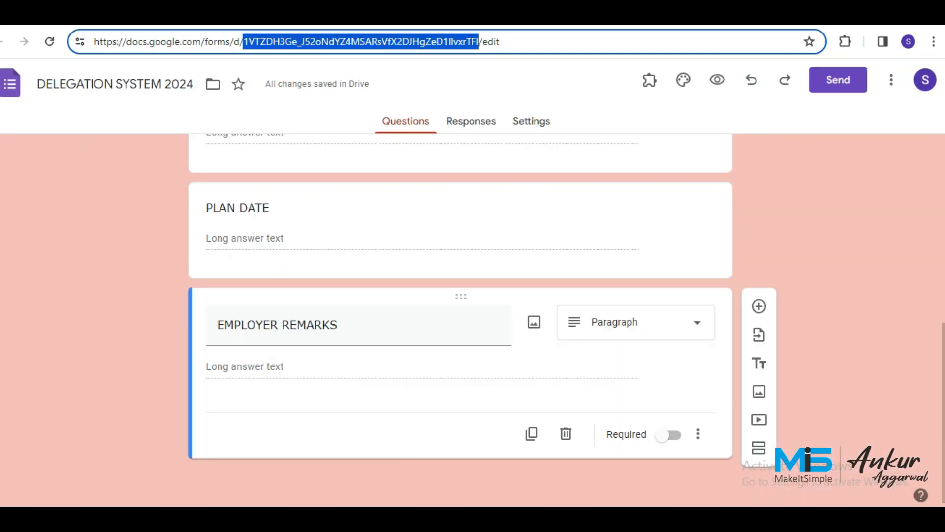
Inspect the form page, search 'DELEGATED BY', and copy its question ID 339678662.
right_click(553, 203)
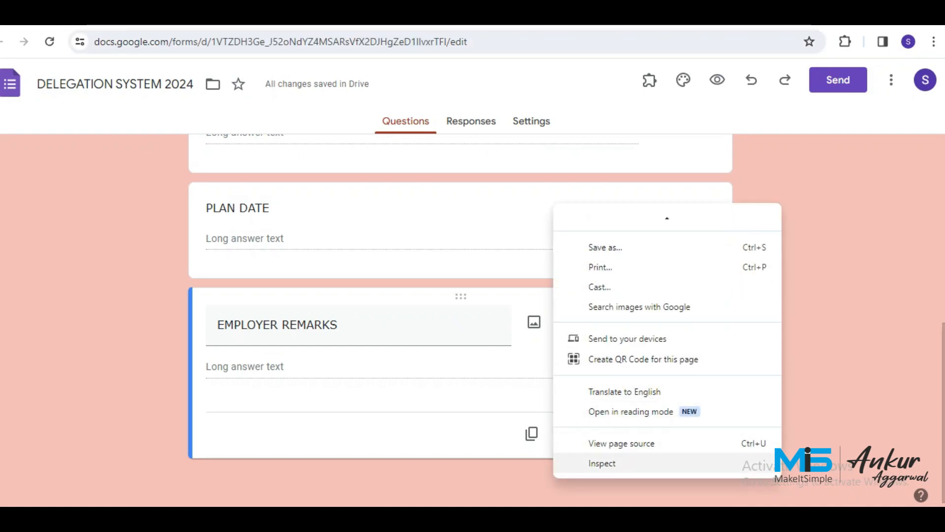
left_click(602, 463)
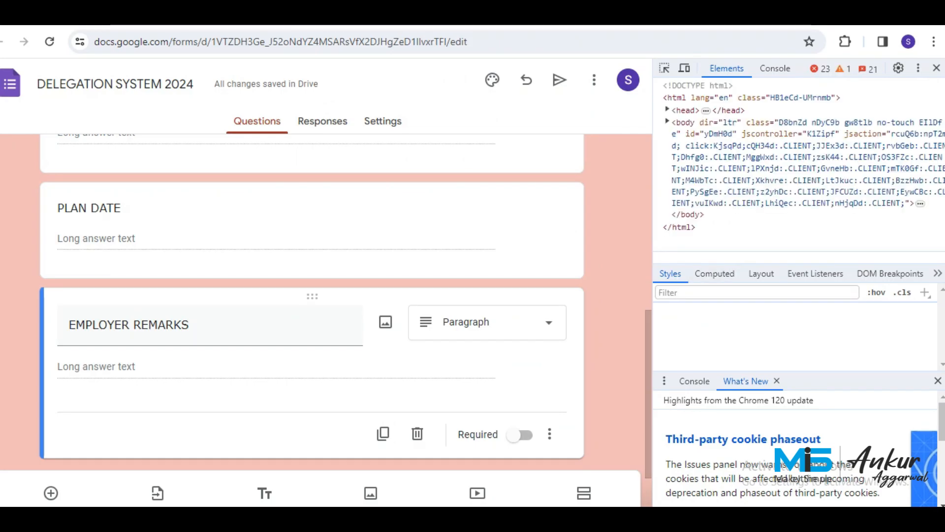
key("ctrl+f")
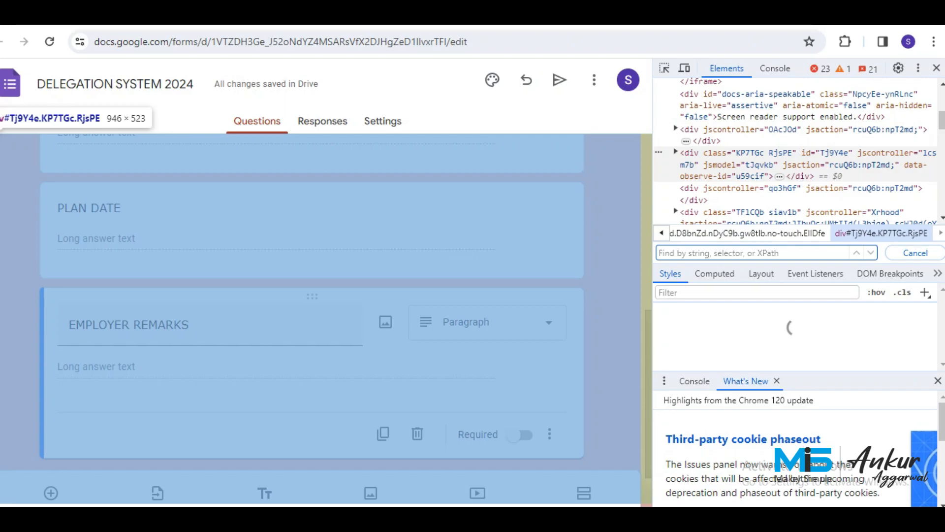
type("DELEGATE")
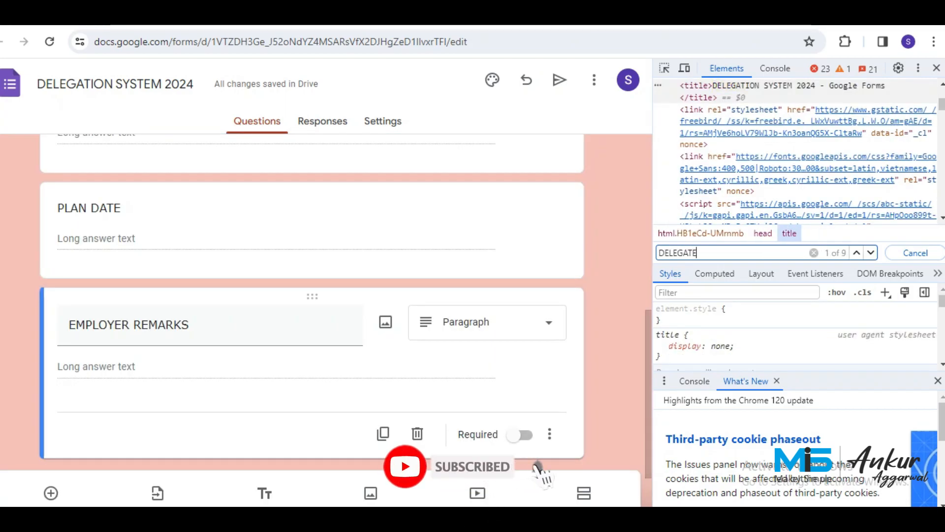
type("D")
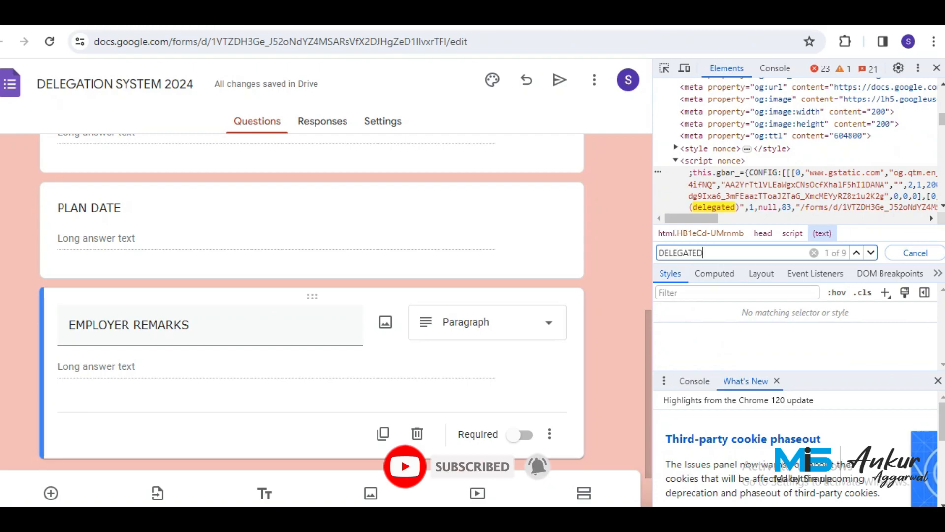
type(" BY")
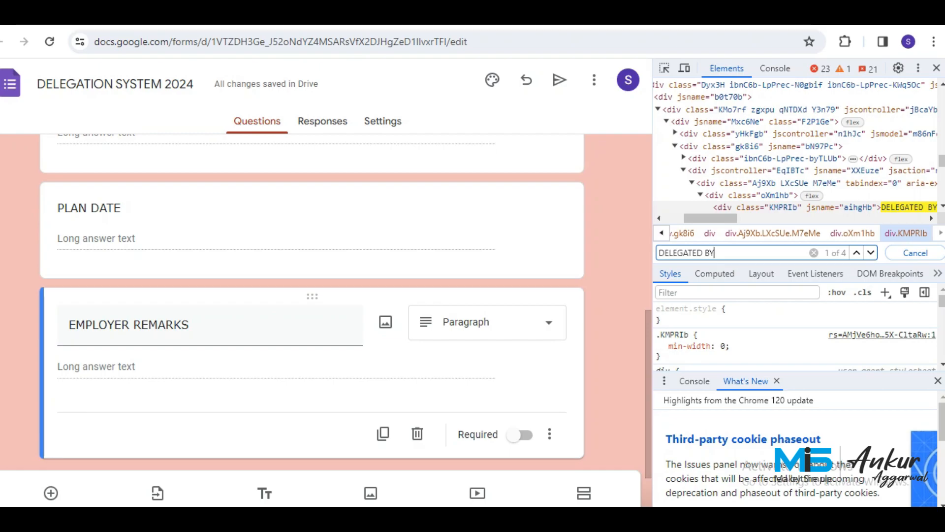
key("Return")
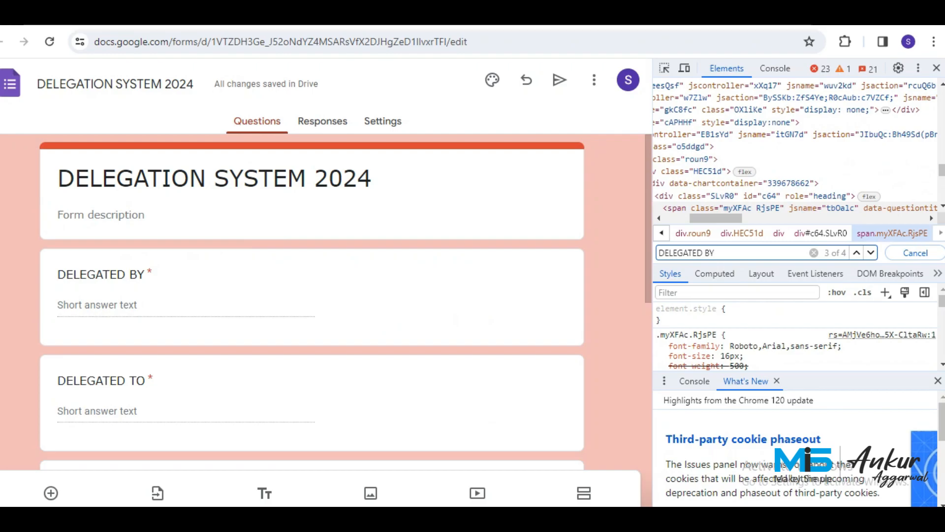
left_click_drag(717, 218, 753, 218)
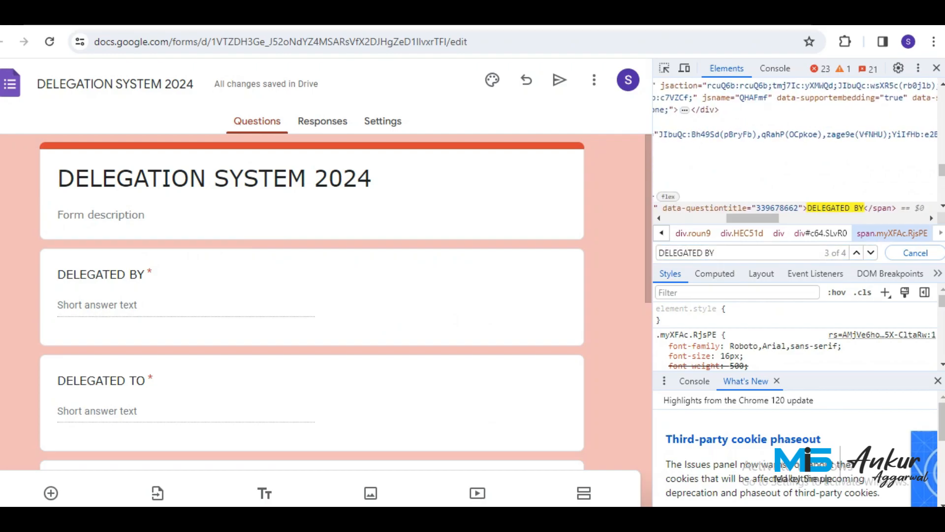
double_click(777, 207)
key("ctrl+c")
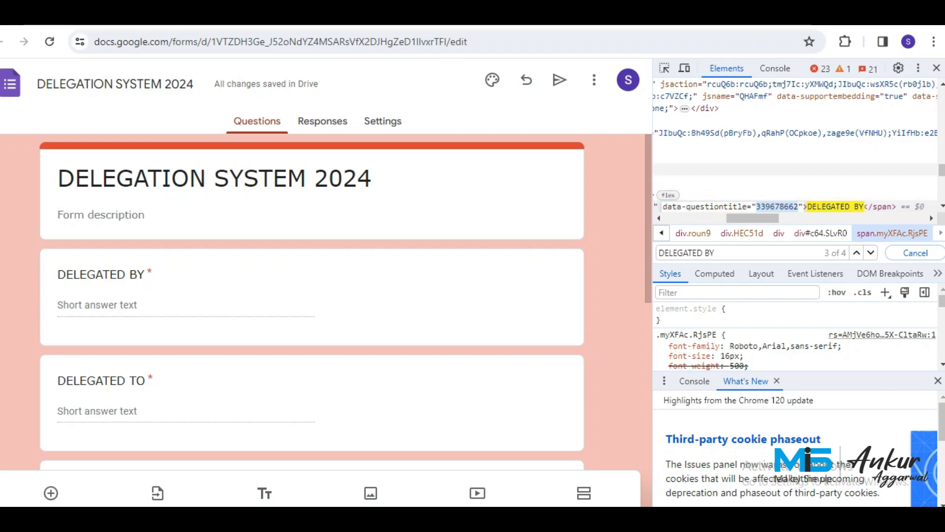
Replace getItemById's 650900027 with 339678662 in the script, save, and return to DATABASE.
left_click(170, 16)
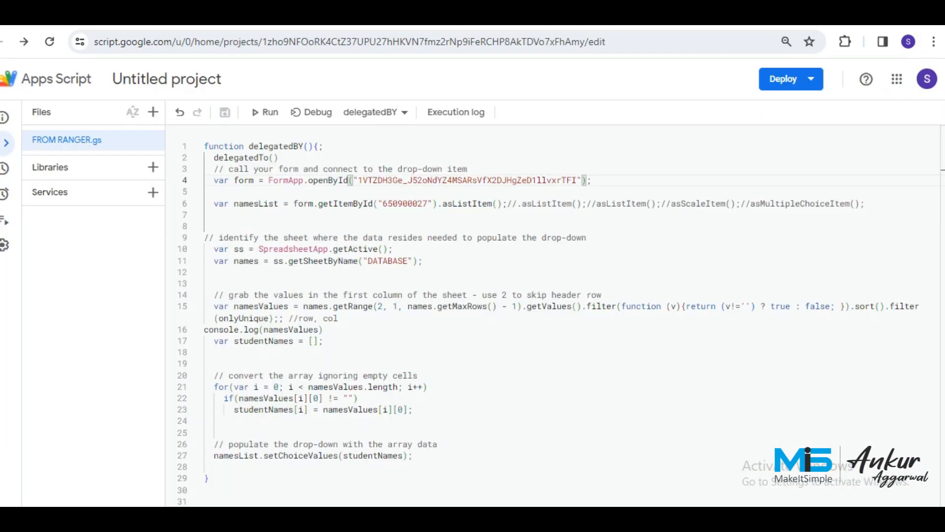
double_click(405, 204)
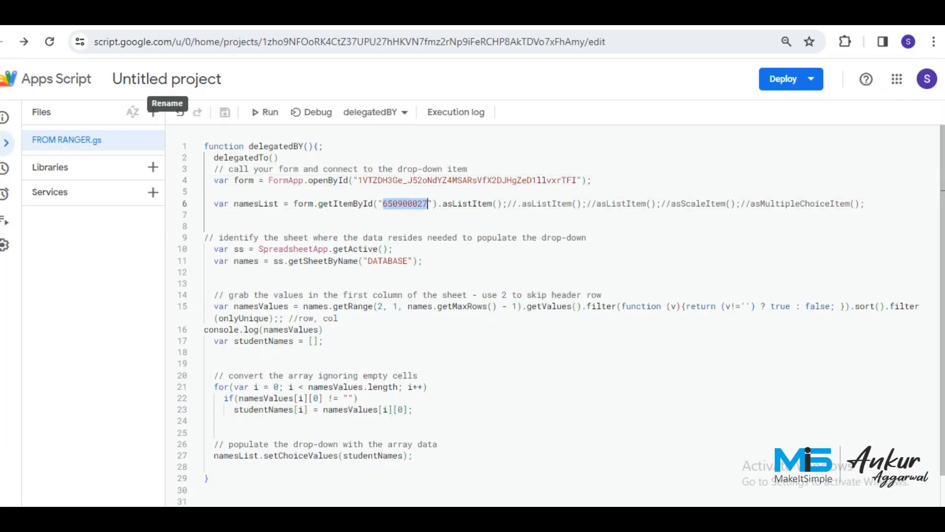
key("ctrl+v")
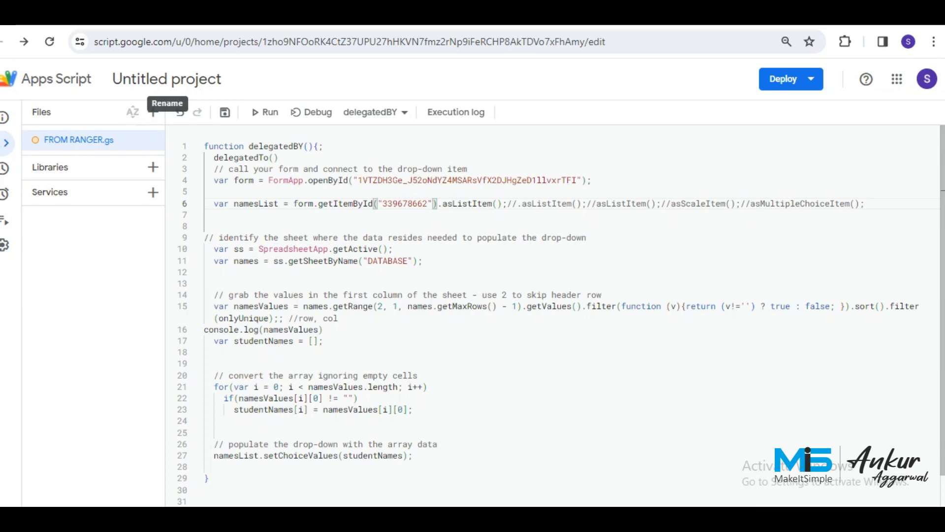
key("ctrl+s")
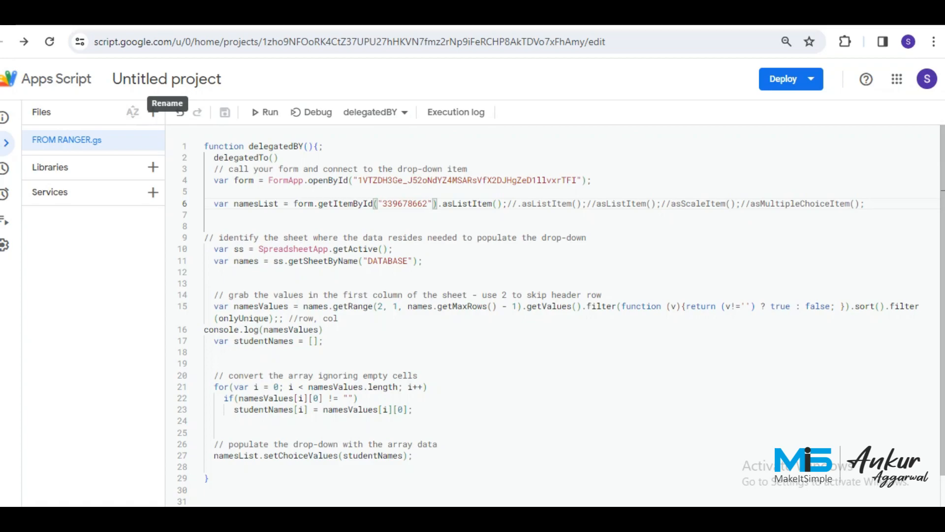
double_click(388, 261)
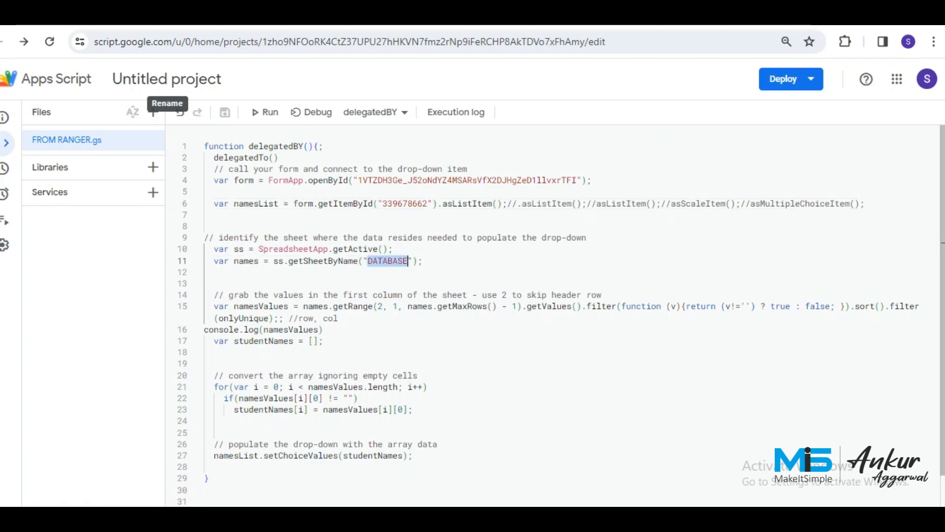
left_click(407, 204)
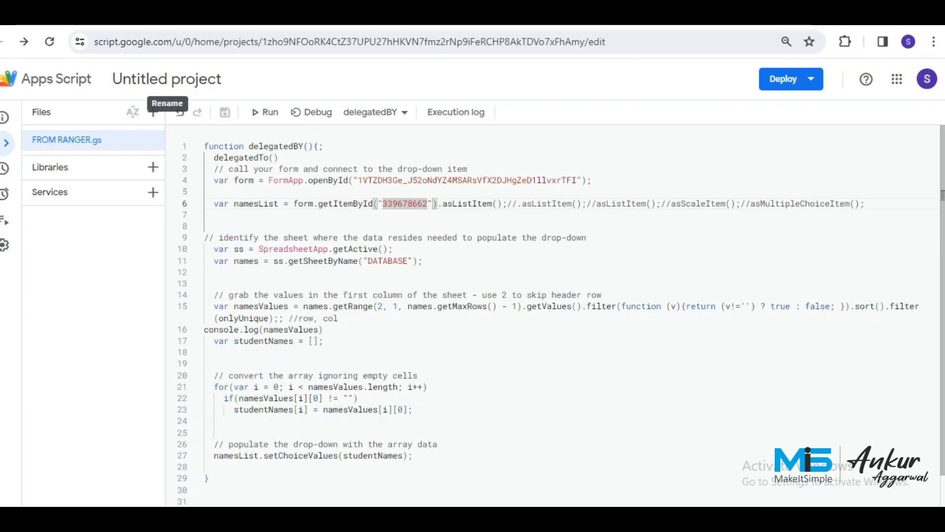
key("ctrl+shift+Tab")
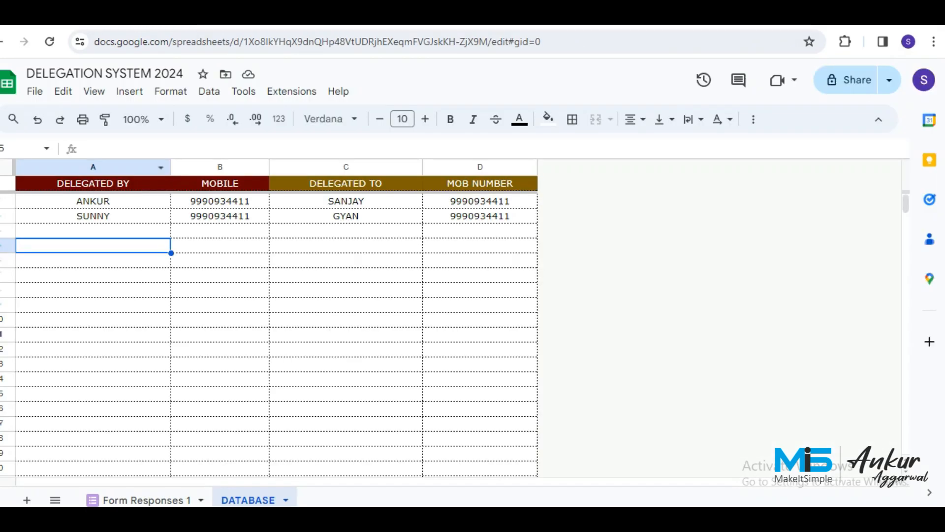
Check the A2 delegator name and confirm the form's DELEGATED BY field has no choices yet.
left_click(93, 201)
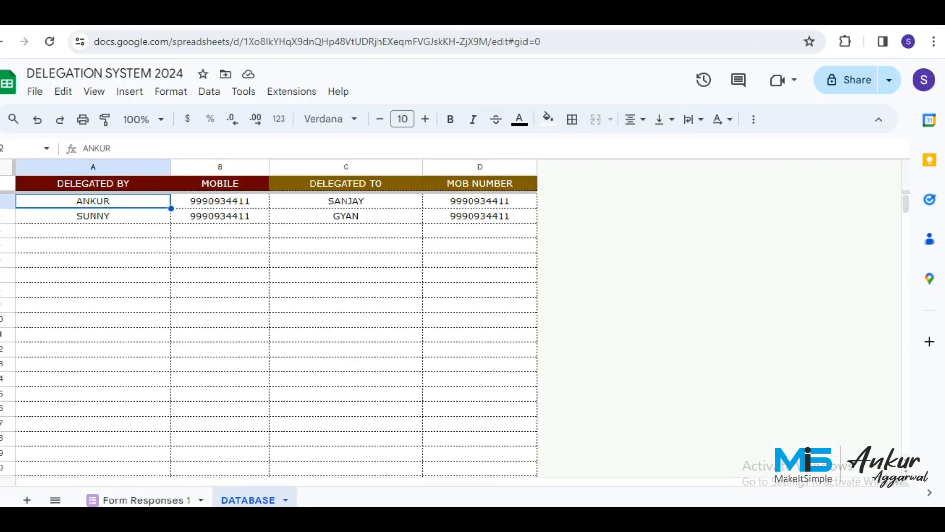
key("ctrl+Tab")
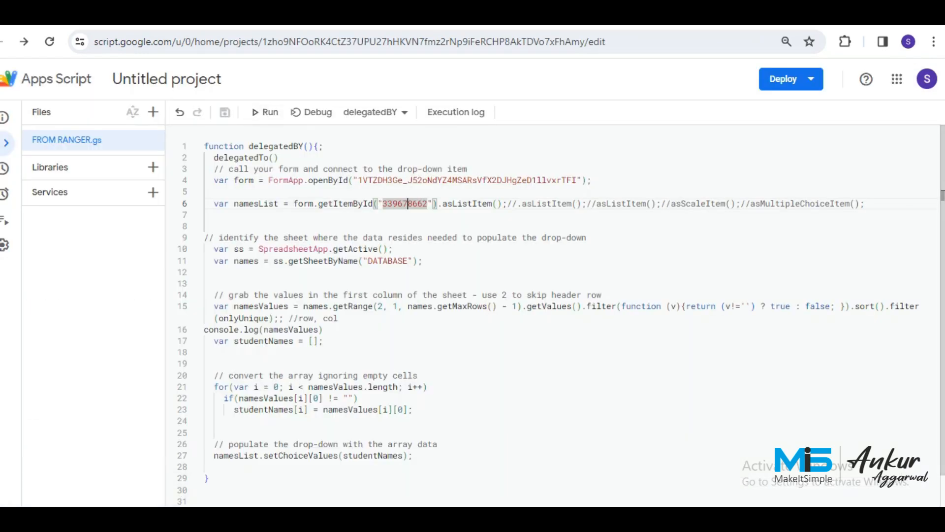
key("ctrl+Tab")
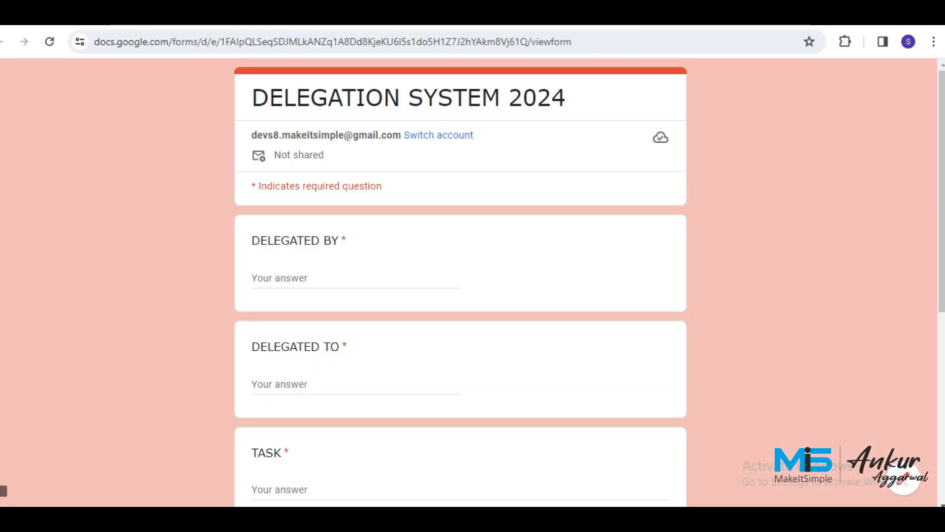
left_click(298, 278)
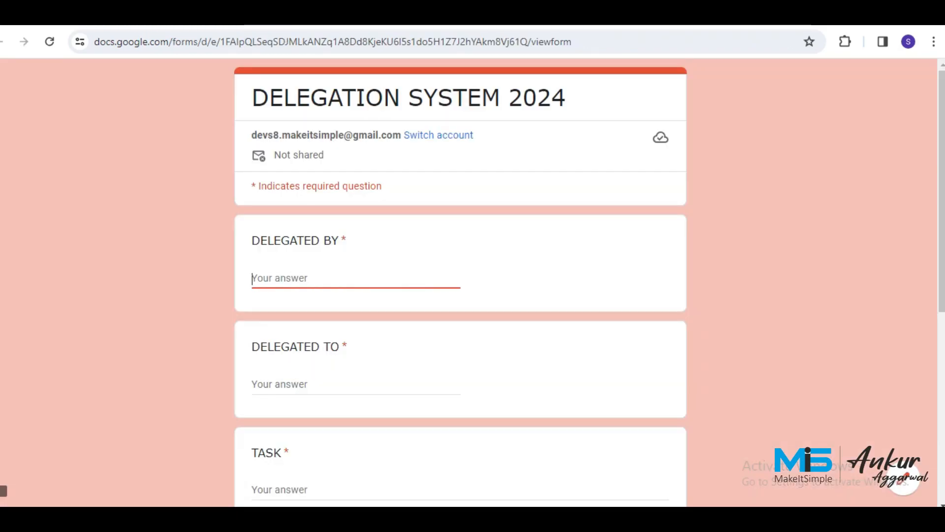
key("ctrl+shift+Tab")
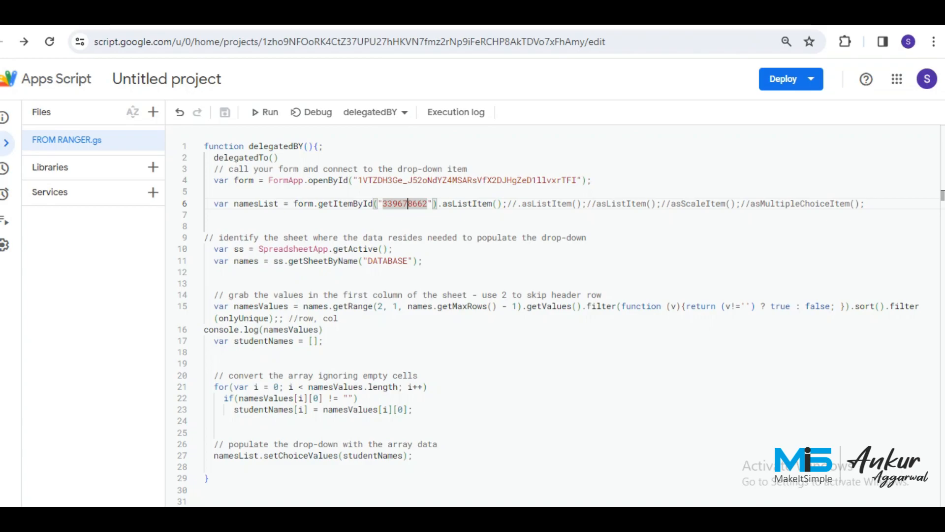
Run delegatedBY, authorize the unverified project for Sheets and Forms, and locate the delegatedTo error.
left_click(266, 113)
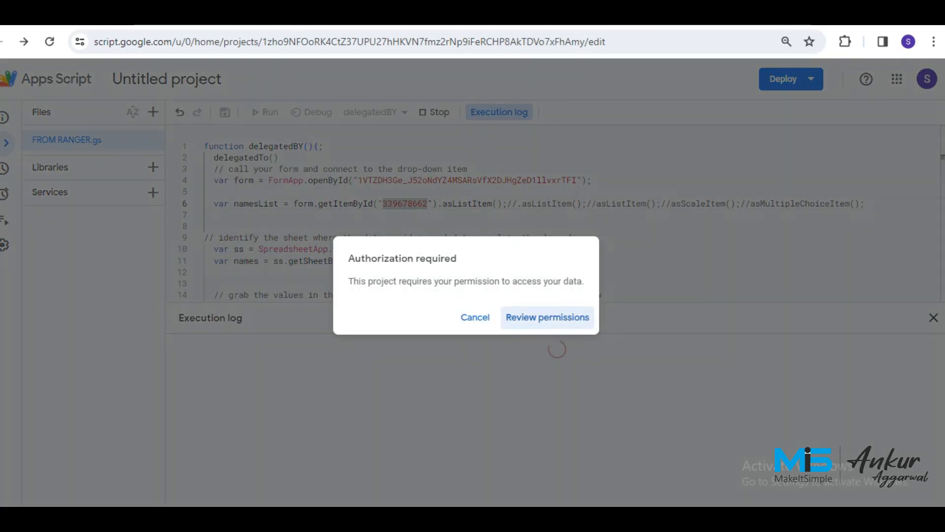
left_click(547, 317)
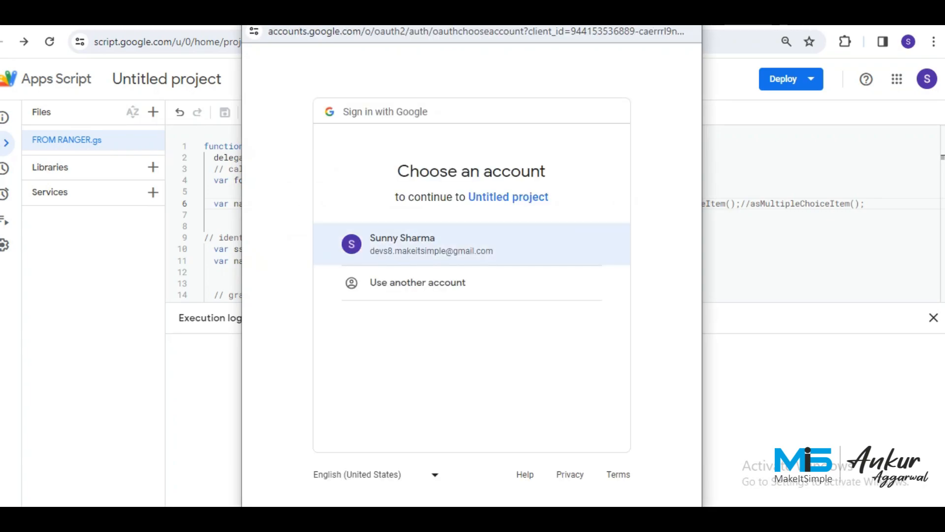
left_click(431, 245)
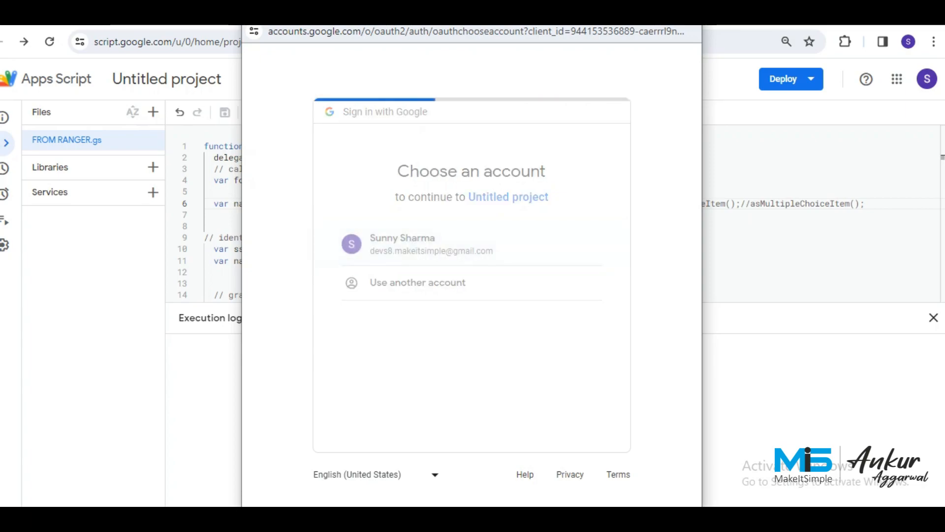
left_click(272, 308)
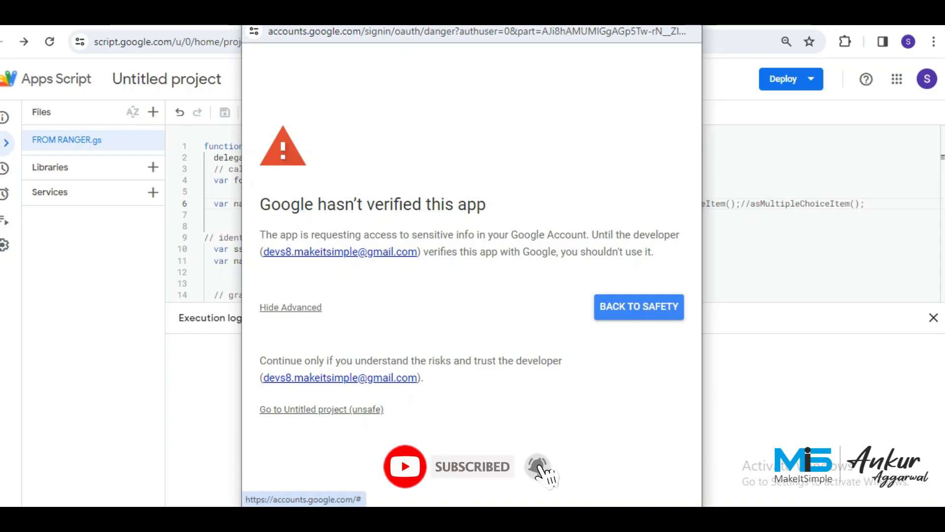
left_click(321, 409)
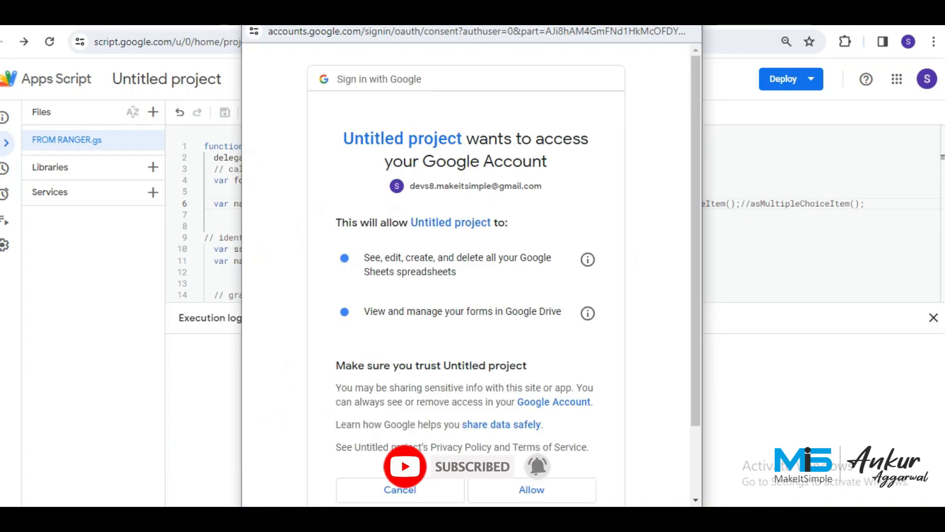
scroll(504, 271, "down", 3)
left_click(532, 401)
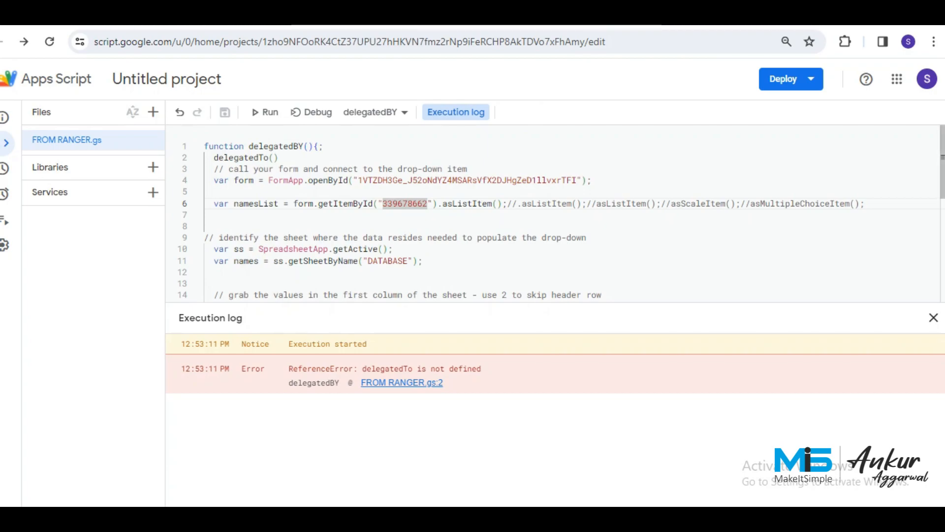
left_click(279, 158)
Delete the undefined delegatedTo() line on line 2, save, and run delegatedBY.
key("BackSpace")
key("BackSpace")
key("BackSpace")
key("BackSpace")
key("BackSpace")
key("BackSpace")
key("BackSpace")
key("BackSpace")
key("BackSpace")
key("BackSpace")
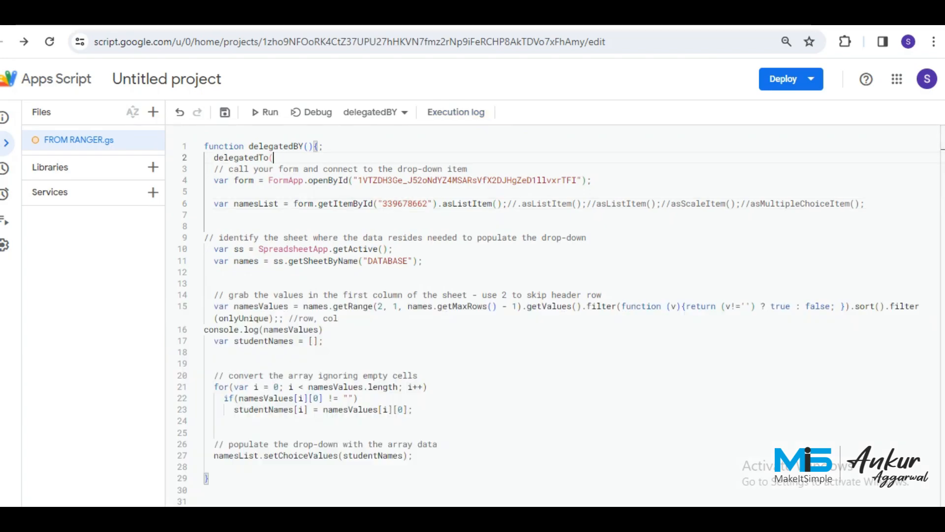
key("BackSpace")
key("BackSpace")
key("BackSpace")
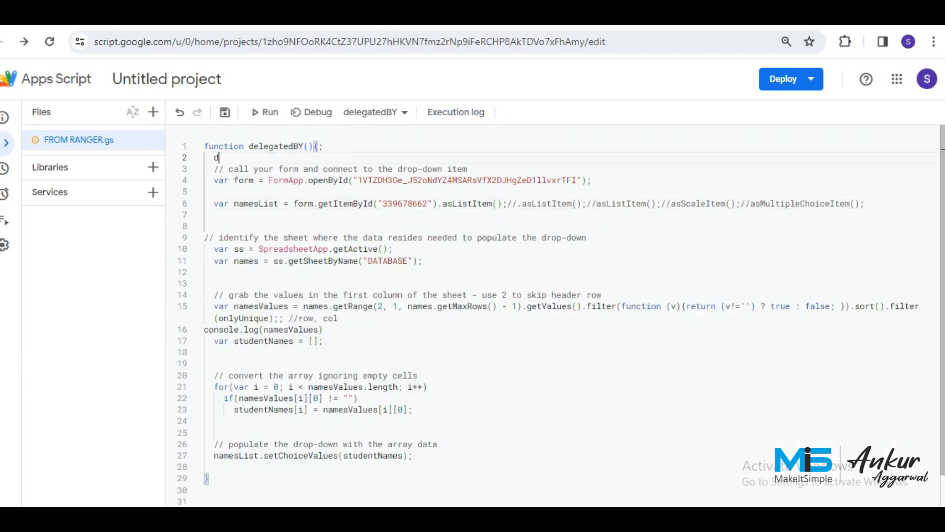
key("ctrl+s")
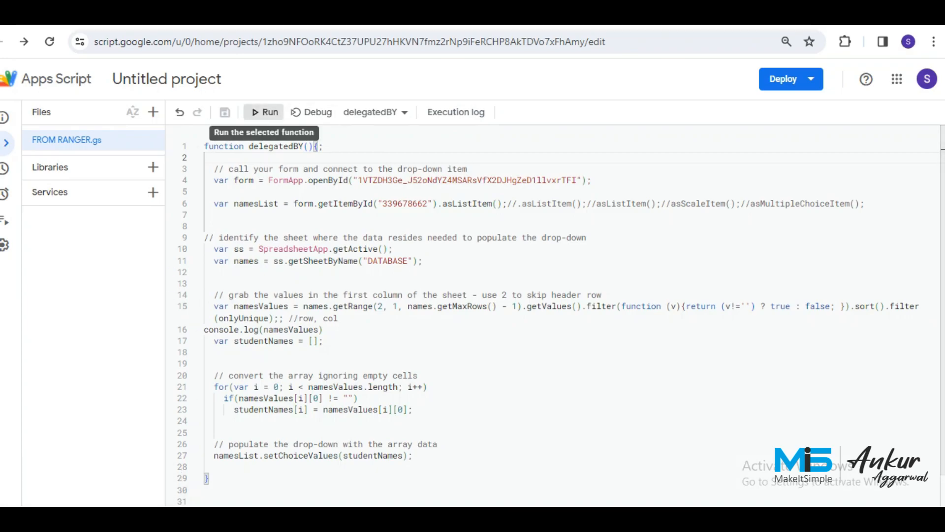
left_click(266, 112)
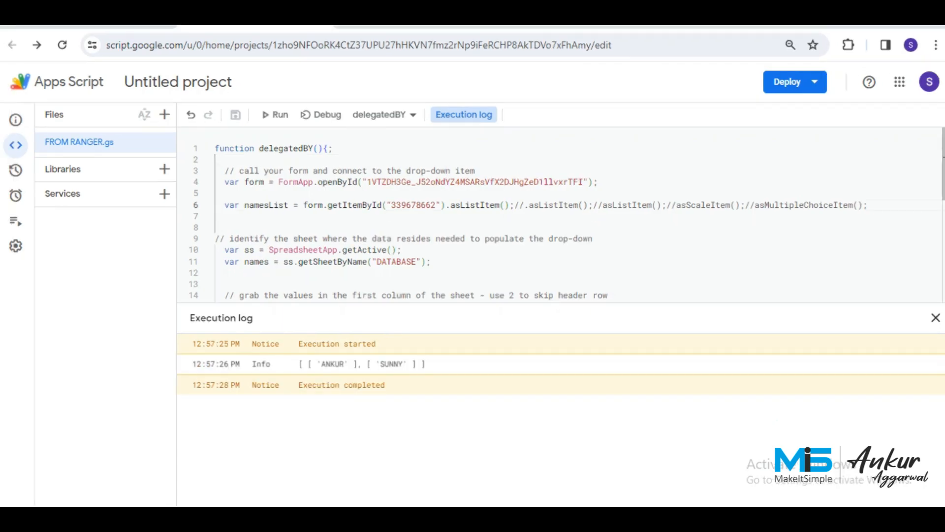
Check the form's DELEGATED BY and DELEGATED TO questions for the new dropdown options.
left_click(565, 26)
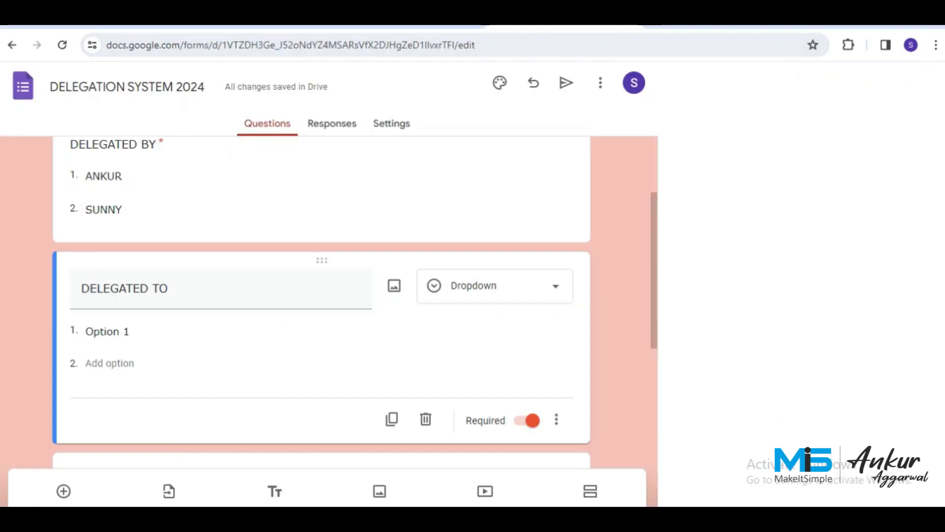
scroll(322, 303, "up", 3)
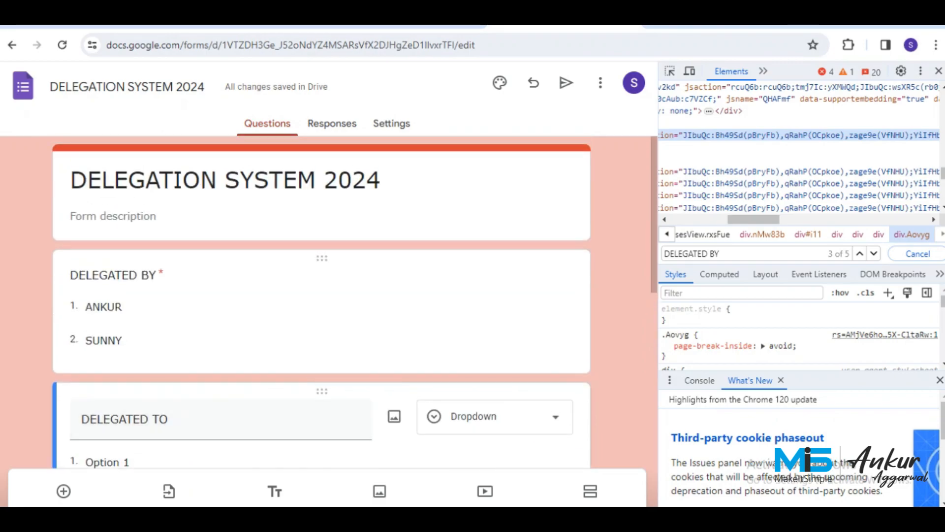
left_click(394, 297)
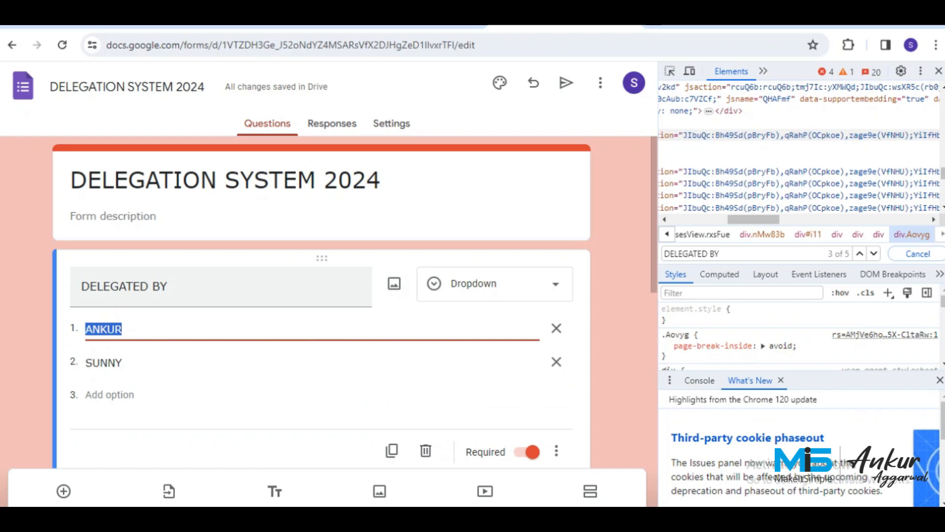
scroll(322, 303, "down", 3)
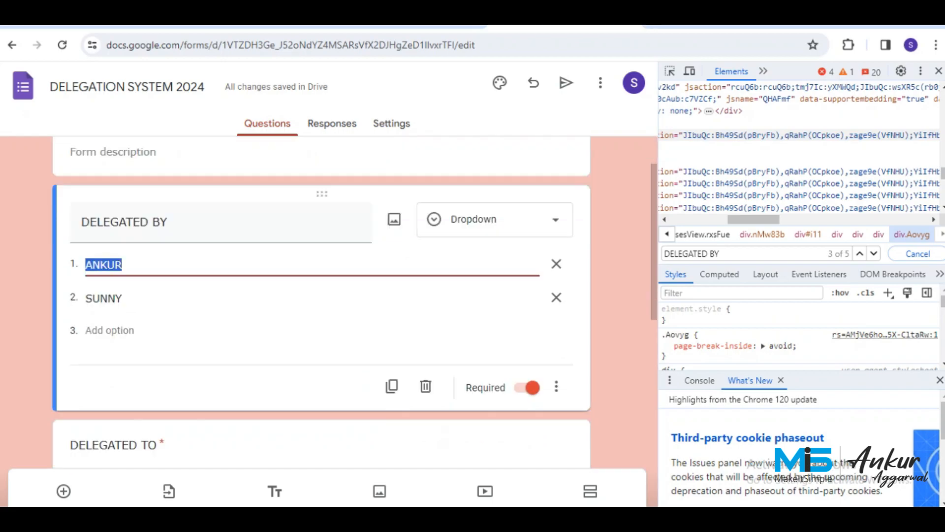
left_click(322, 388)
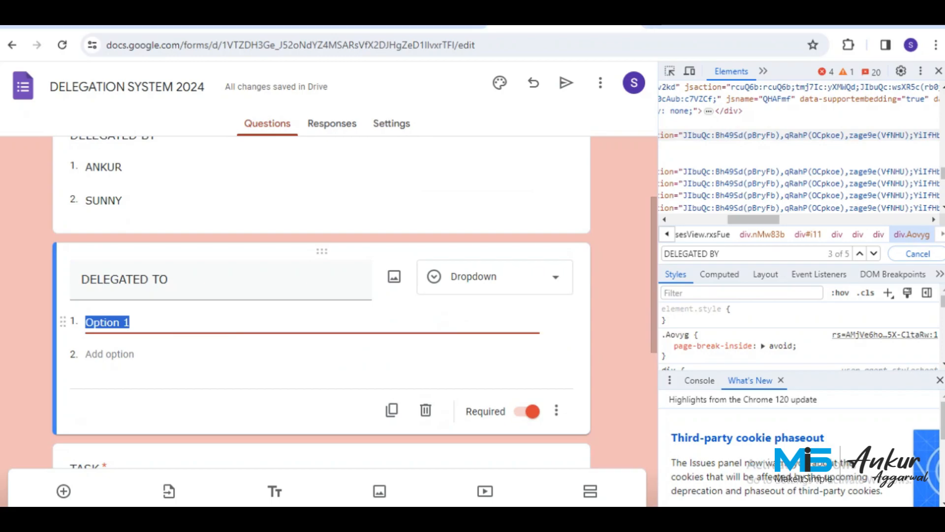
scroll(321, 303, "up", 3)
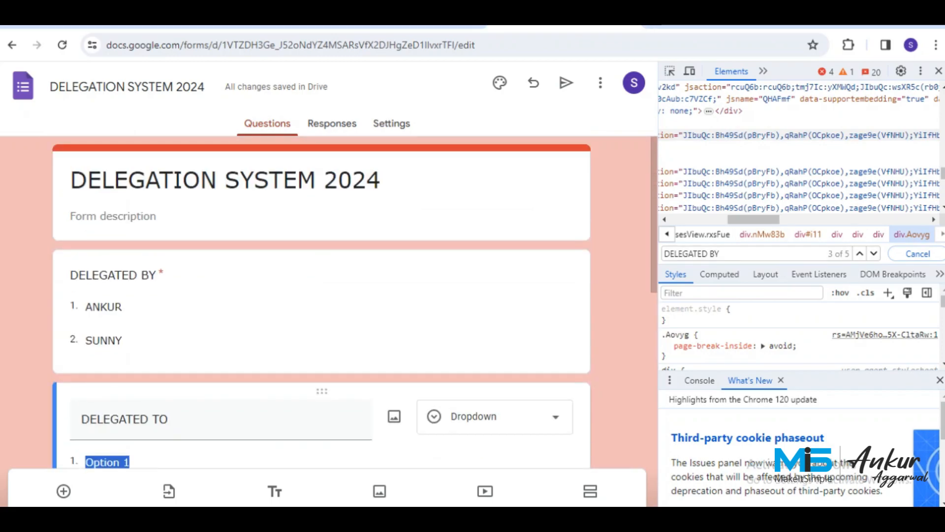
left_click_drag(754, 220, 696, 220)
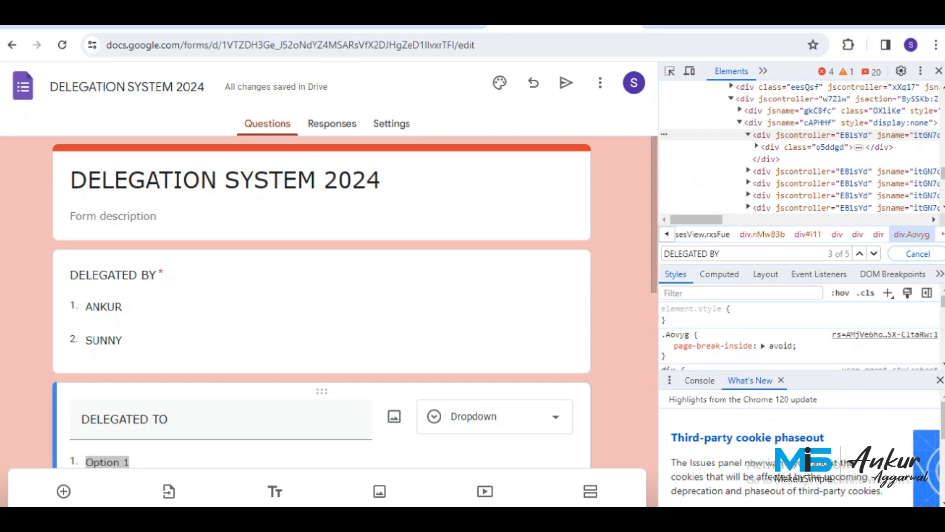
Review the logged names ANKUR and SUNNY, then reopen the form's DELEGATED BY question.
left_click(256, 26)
left_click_drag(321, 364, 438, 365)
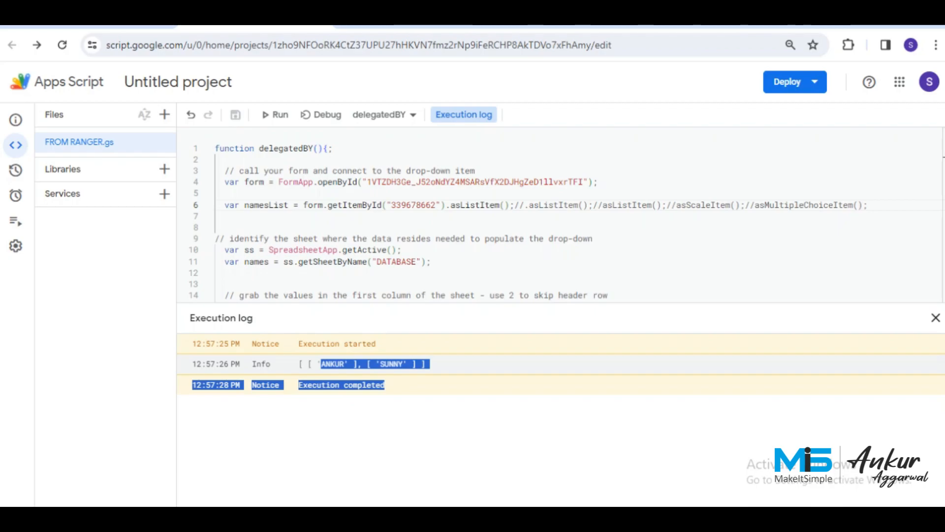
left_click(565, 26)
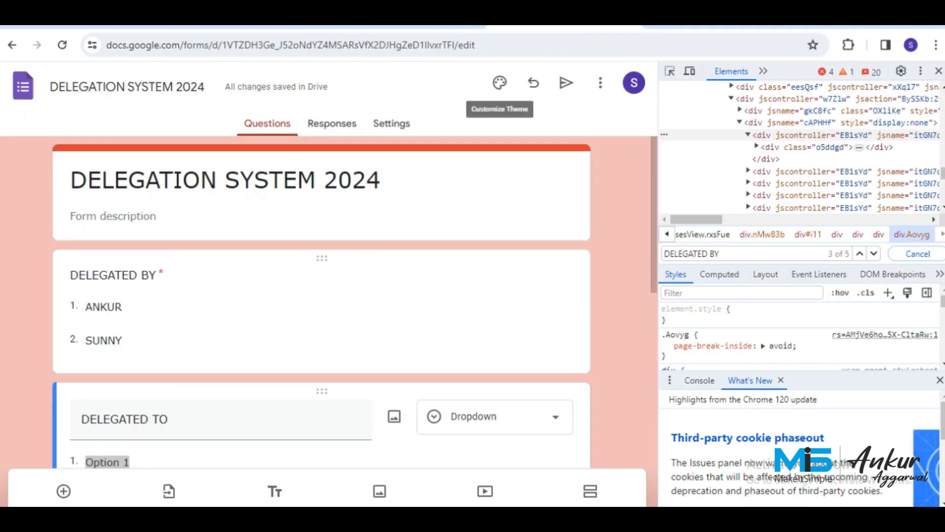
left_click(492, 311)
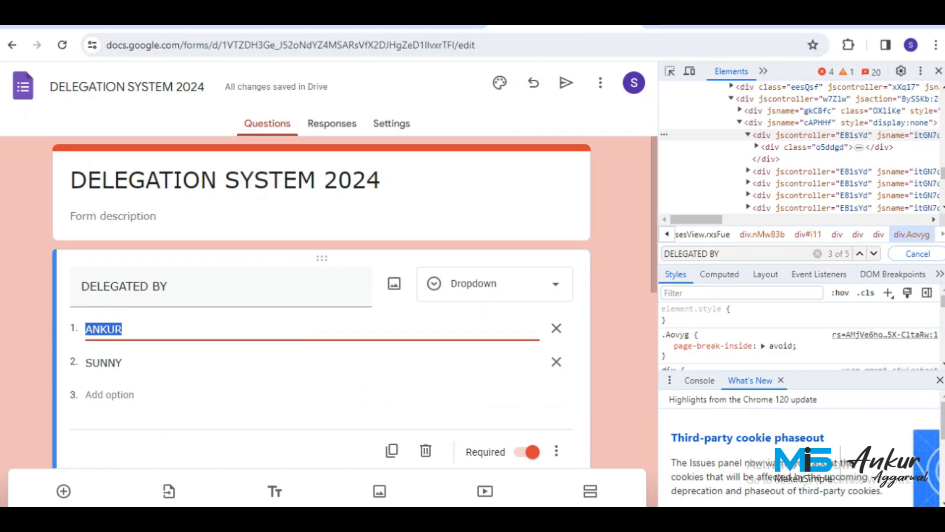
left_click(731, 253)
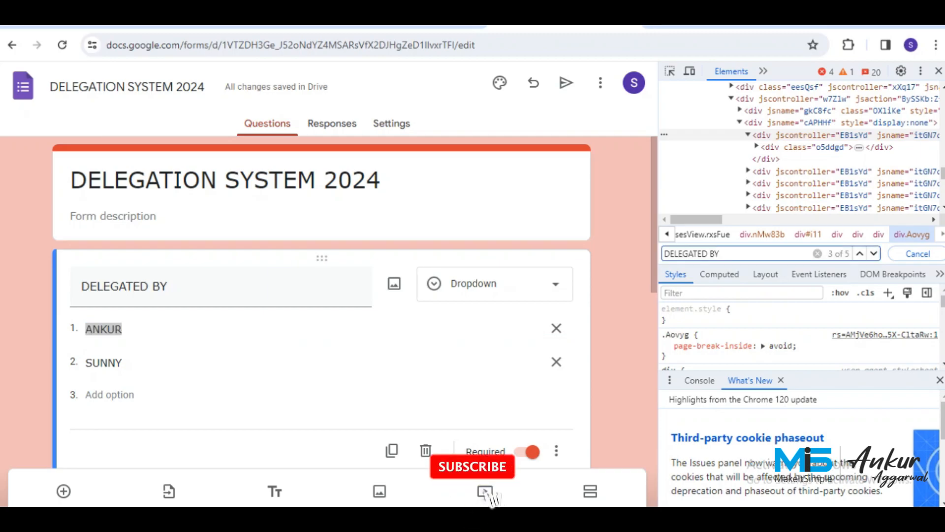
Search DevTools for 'DELEGATED TO' and select its question ID 411482803.
key("BackSpace")
key("BackSpace")
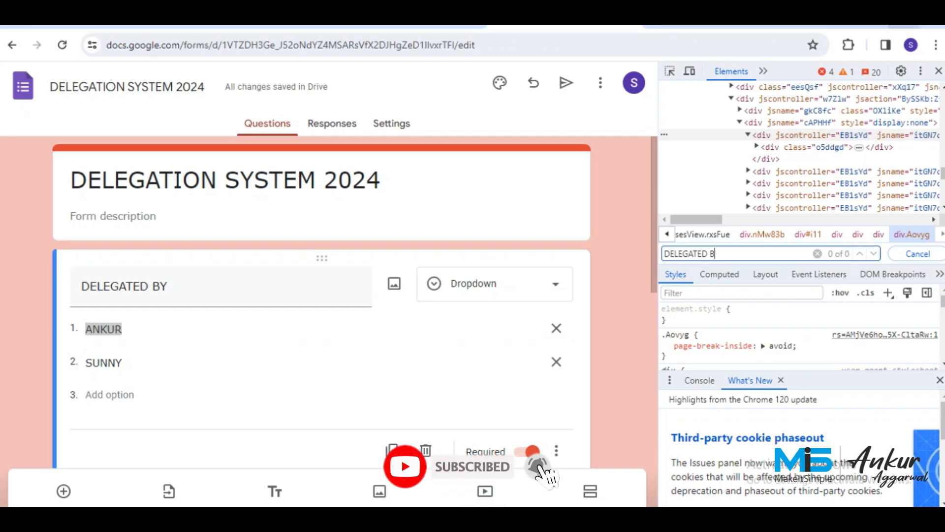
type("TO")
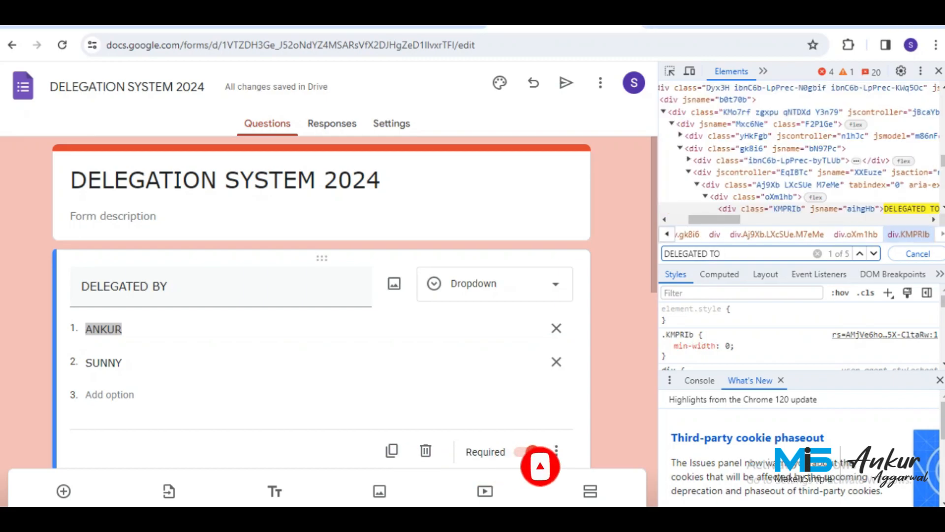
key("Return")
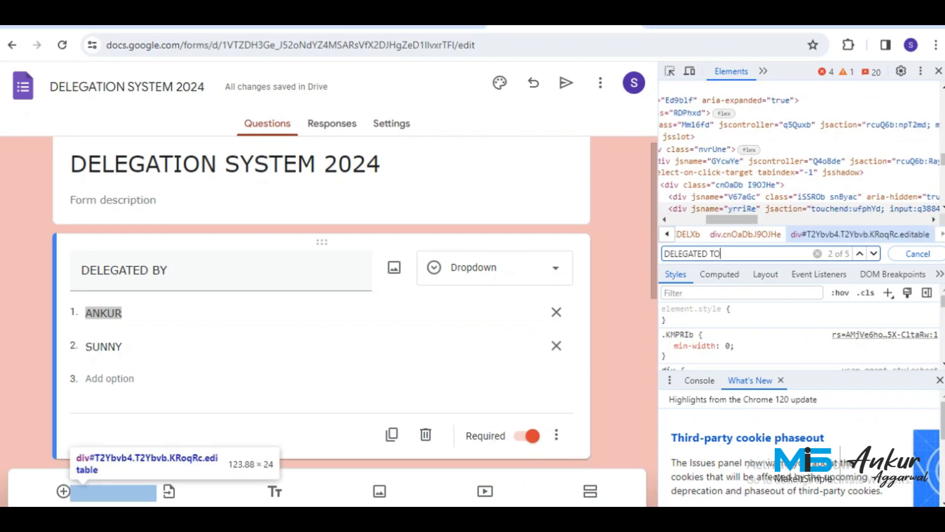
mouse_move(732, 220)
left_mouse_down()
mouse_move(895, 220)
mouse_move(721, 220)
left_mouse_up()
left_click(730, 253)
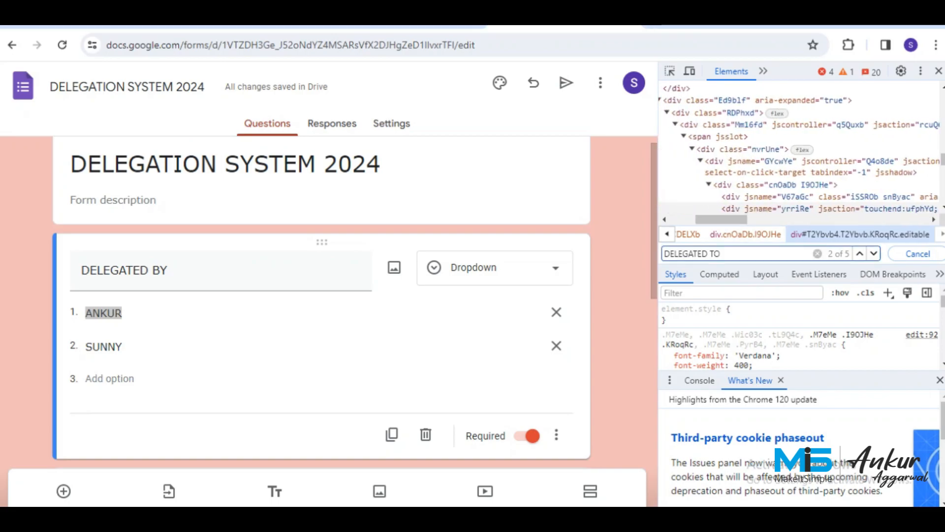
key("Return")
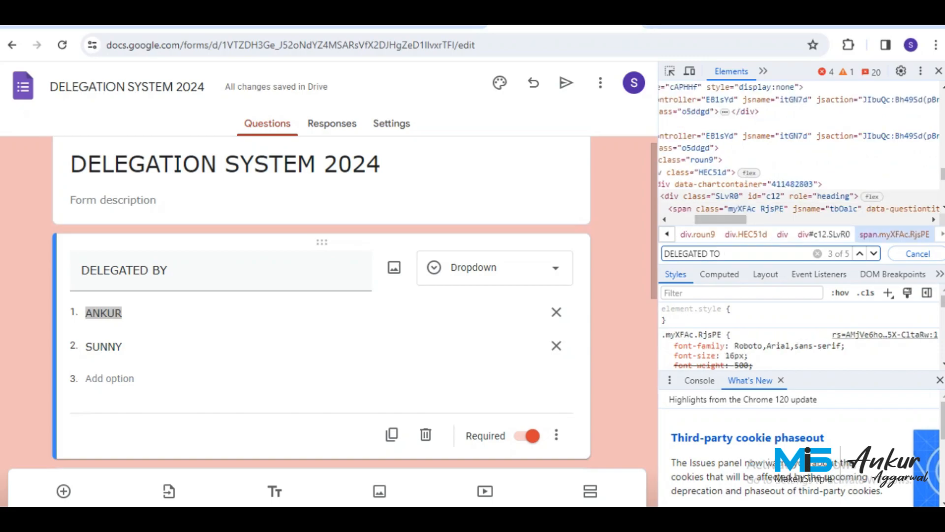
left_click_drag(722, 219, 757, 220)
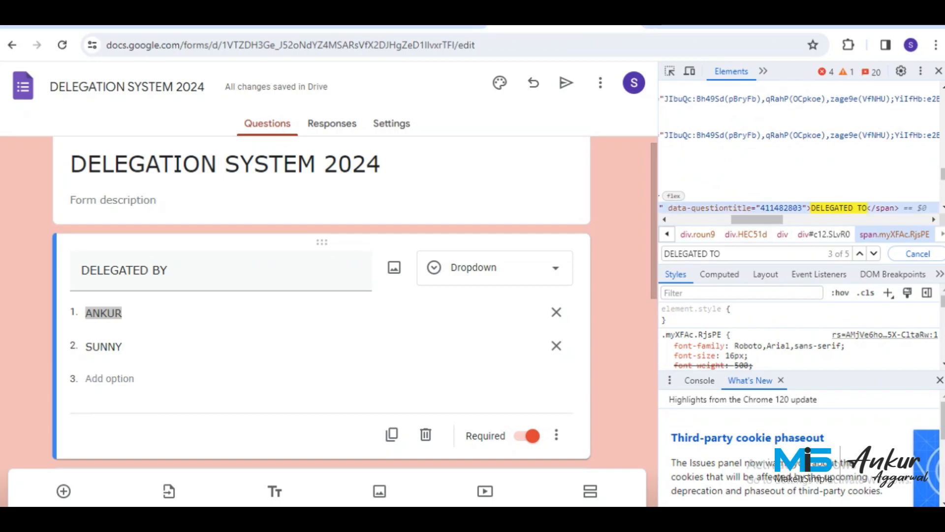
double_click(782, 209)
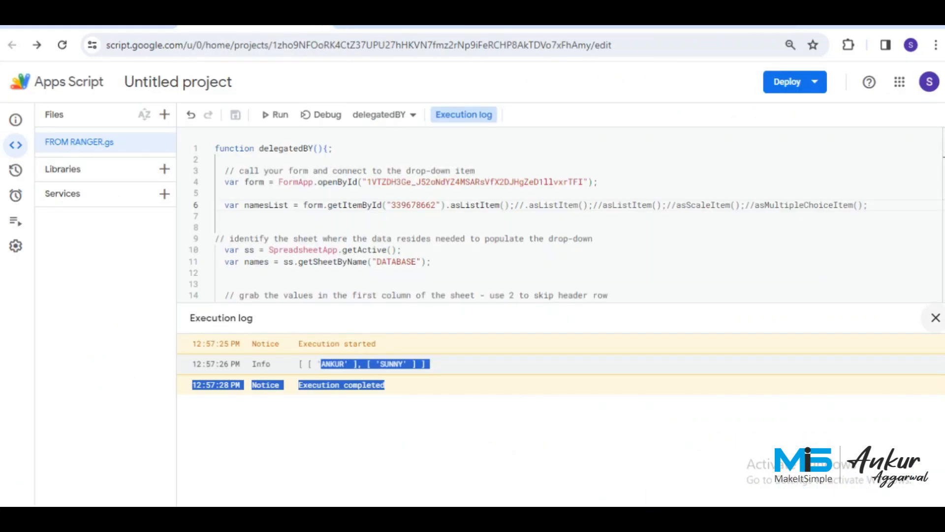
Copy the whole delegatedBY script and paste a second copy below it, then save.
left_click(936, 318)
scroll(560, 315, "down", 2)
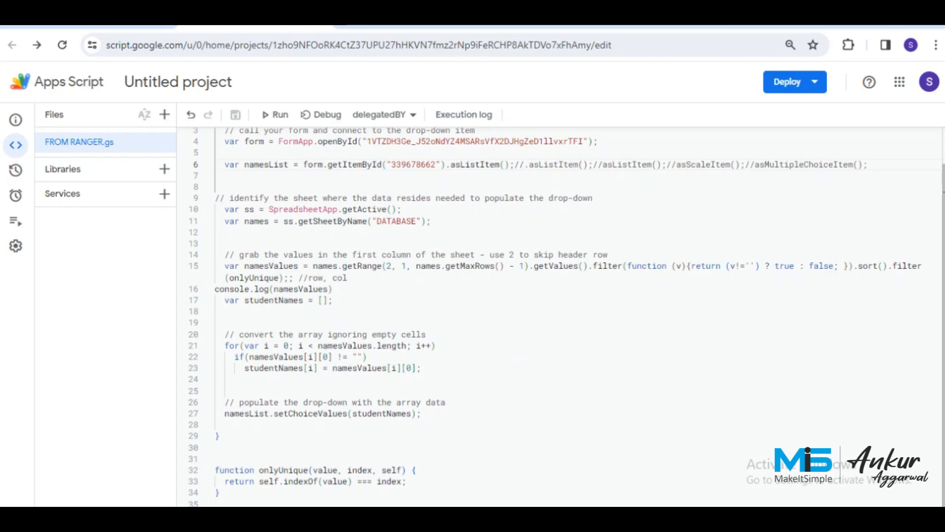
scroll(561, 315, "up", 2)
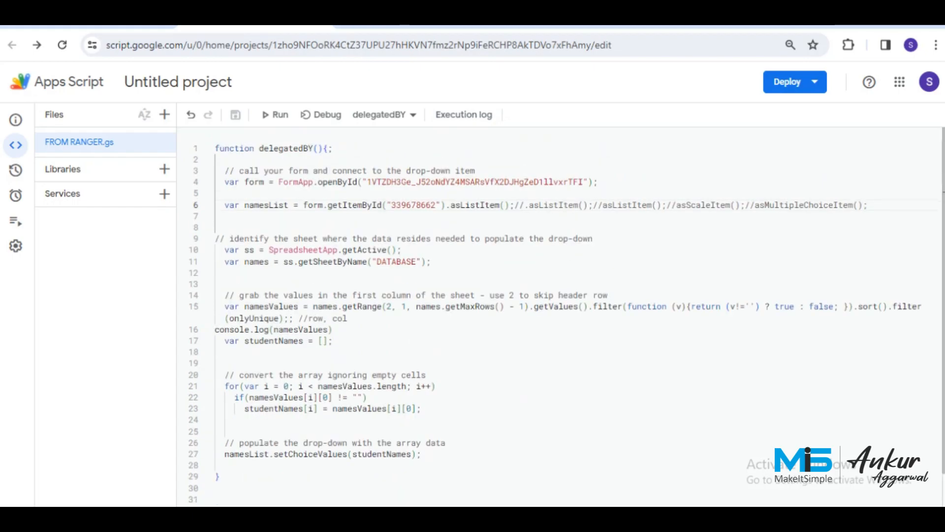
left_click(216, 149)
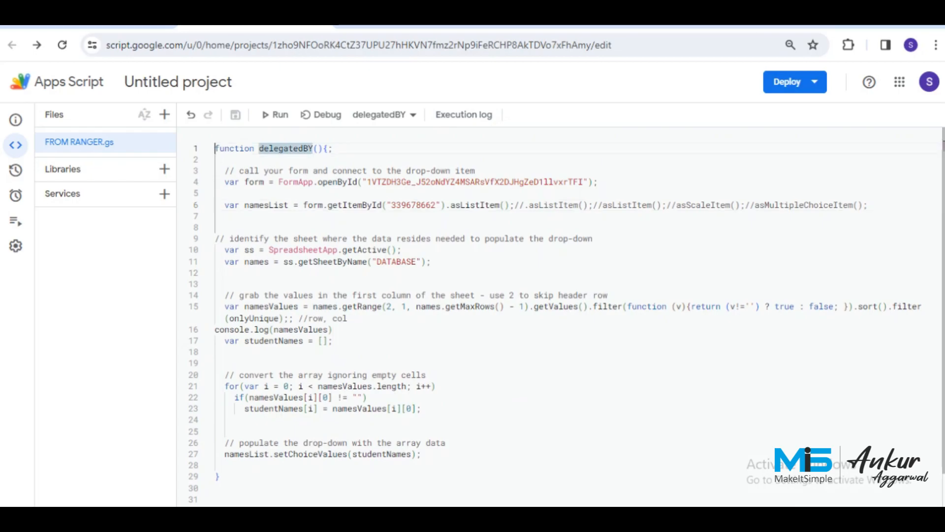
key("shift+Down")
key("shift+Down")
key("shift+Down")
key("shift+Down")
key("shift+Down")
key("shift+Down")
key("shift+Down")
key("shift+Down")
key("shift+Down")
key("shift+Down")
key("shift+Down")
key("shift+Down")
key("shift+Down")
key("shift+Down")
key("shift+Down")
key("shift+Down")
key("shift+Down")
key("shift+Down")
key("shift+Down")
key("shift+Down")
key("ctrl+c")
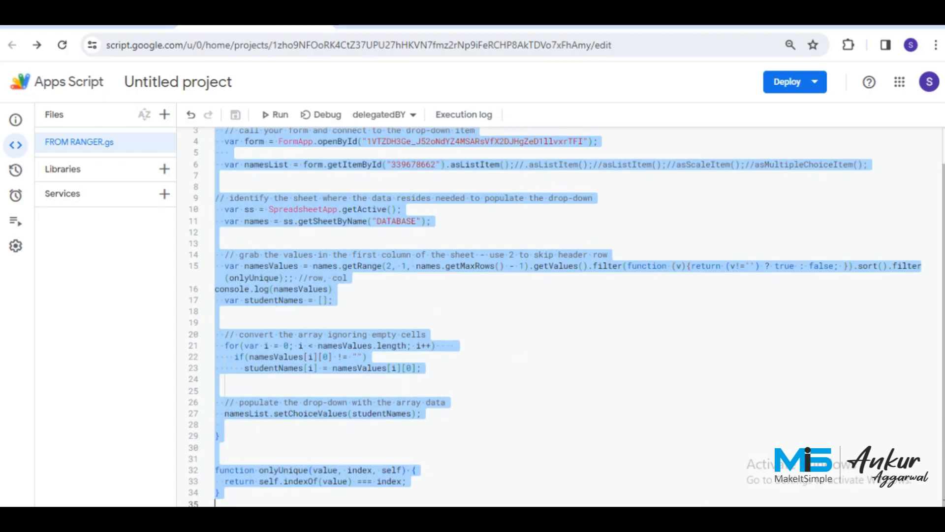
key("Down")
key("Return")
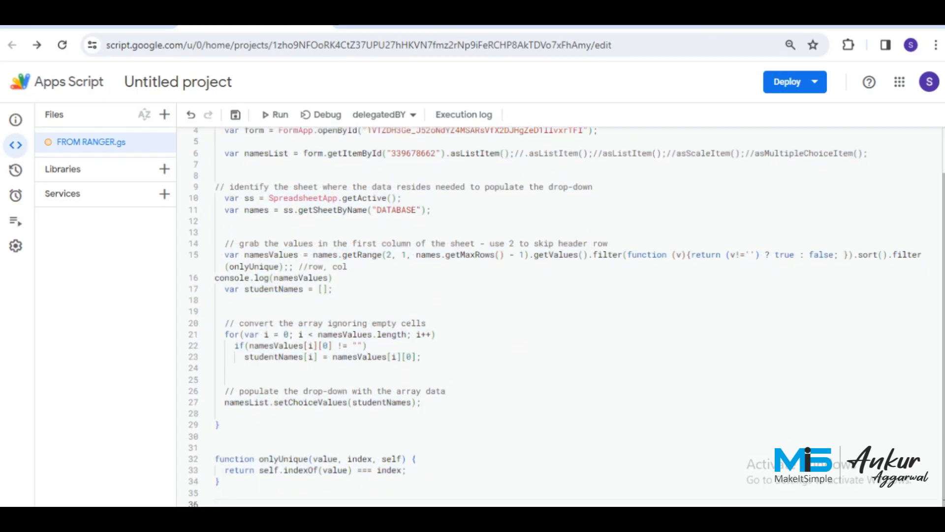
key("ctrl+v")
key("ctrl+s")
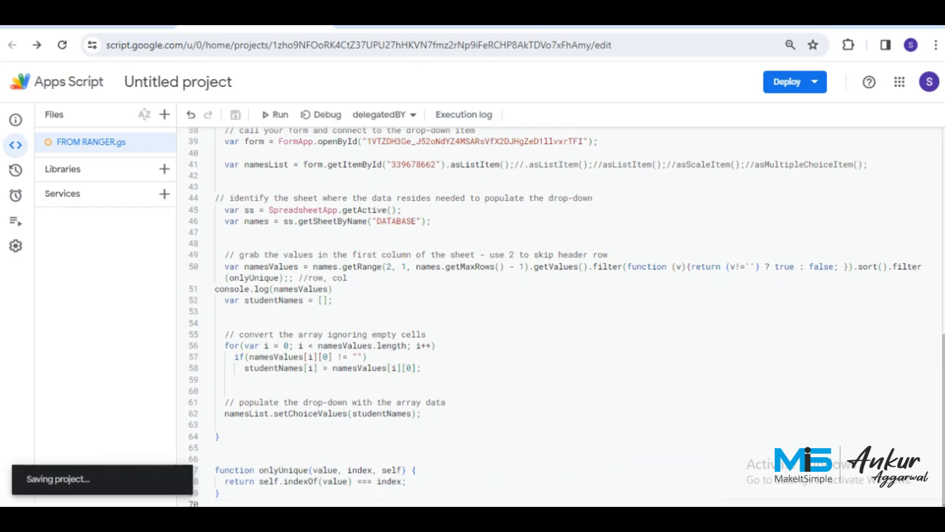
Rename the copied function from delegatedBY to delegatedTO and save.
scroll(561, 316, "up", 1)
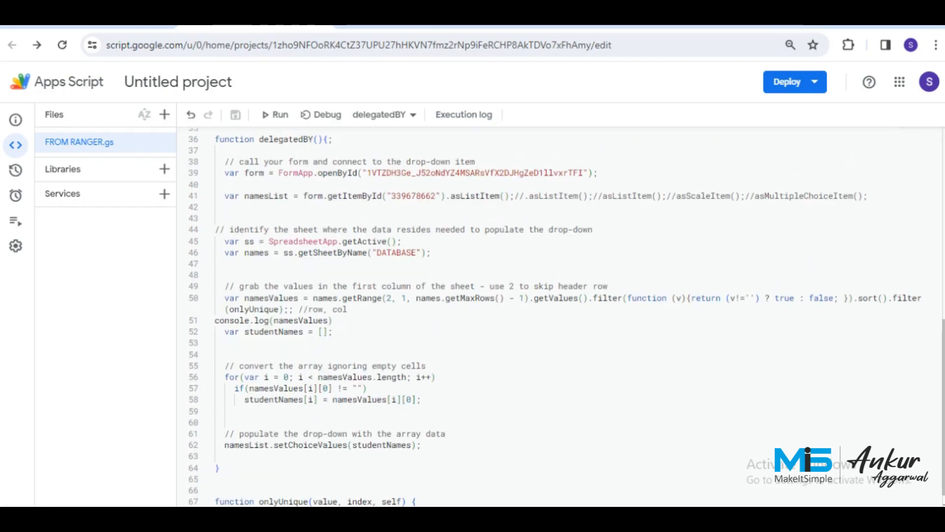
left_click(313, 140)
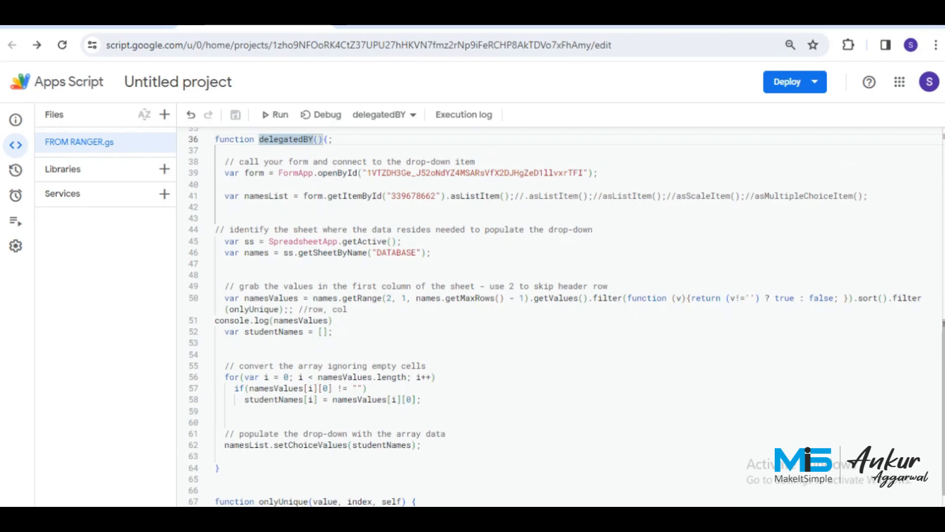
left_click(319, 139)
double_click(313, 139)
key("BackSpace")
key("BackSpace")
type("TO")
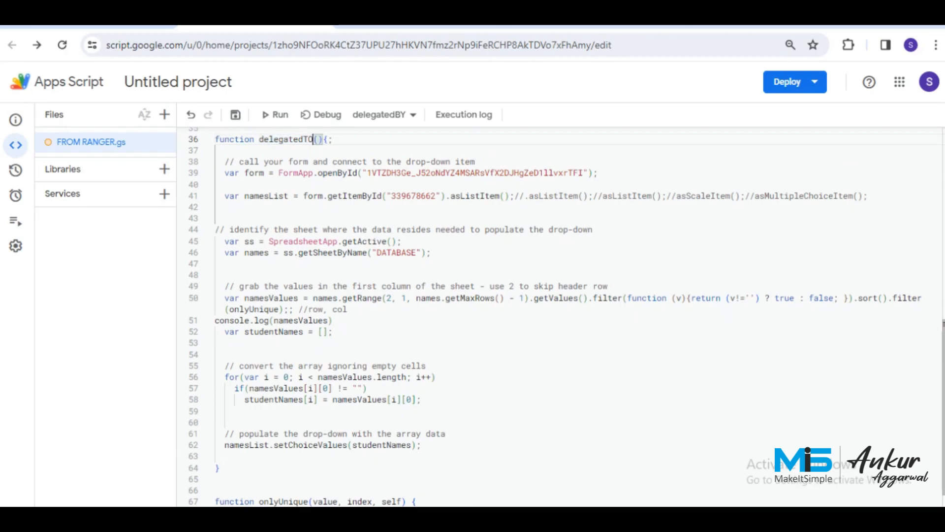
key("ctrl+s")
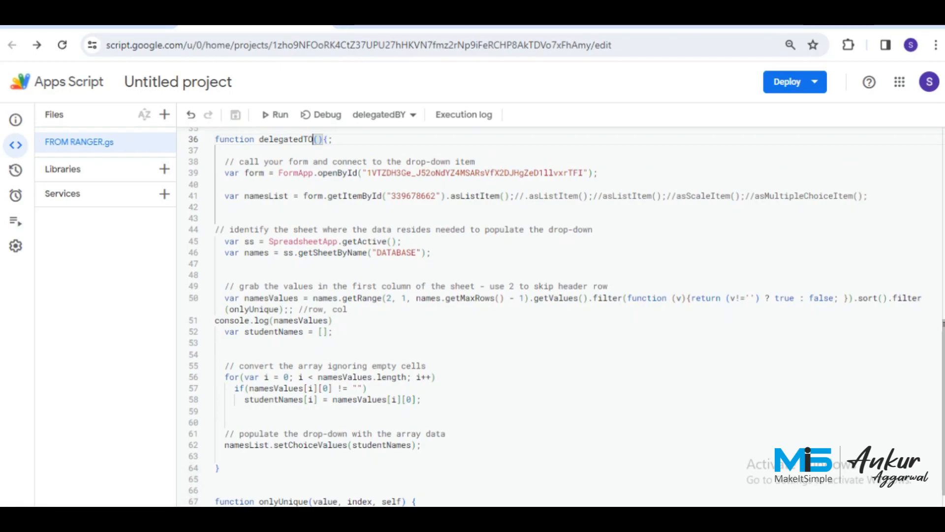
scroll(561, 315, "up", 2)
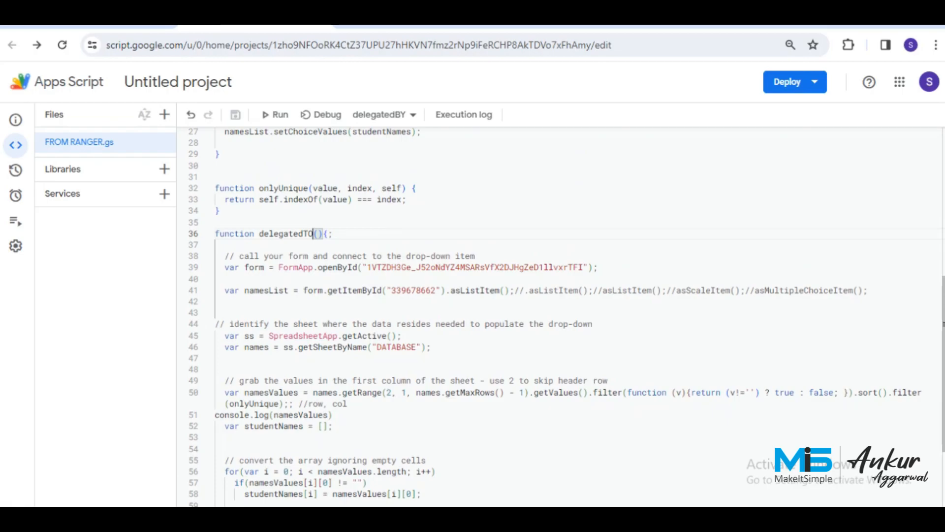
scroll(561, 316, "up", 7)
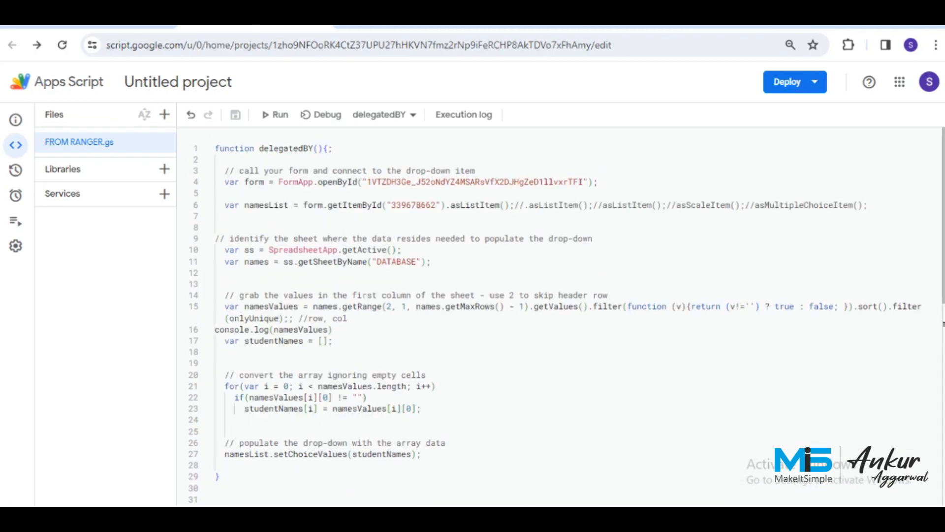
Paste DELEGATED TO ID 411482803 over the old getItemById value on line 41 and save.
scroll(561, 315, "down", 7)
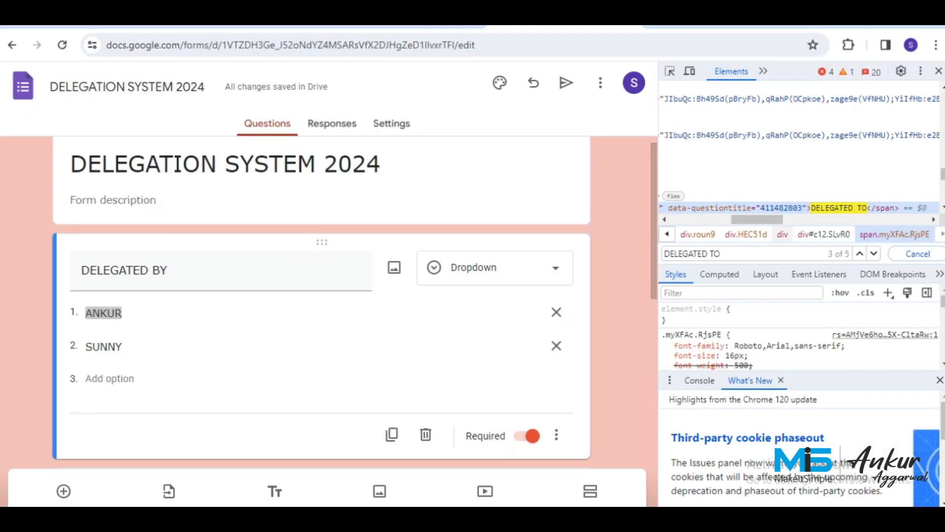
double_click(781, 208)
key("ctrl+c")
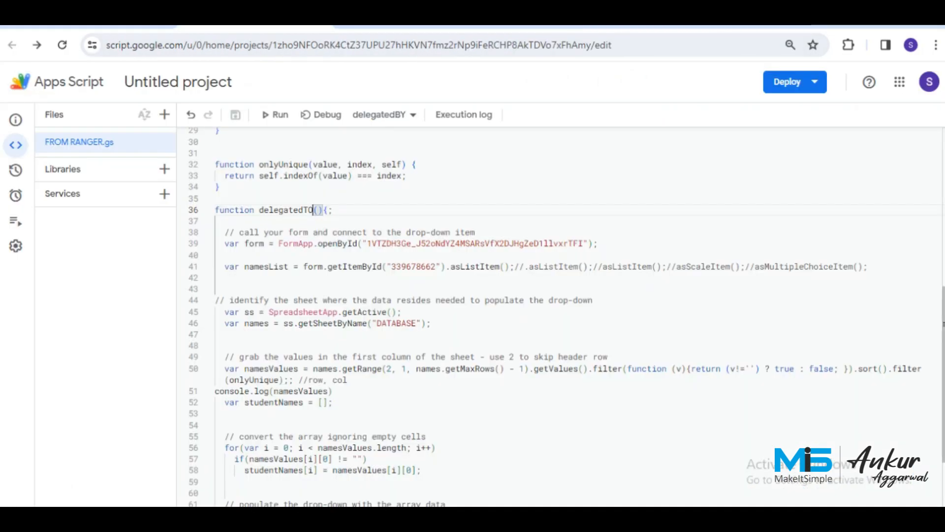
double_click(414, 267)
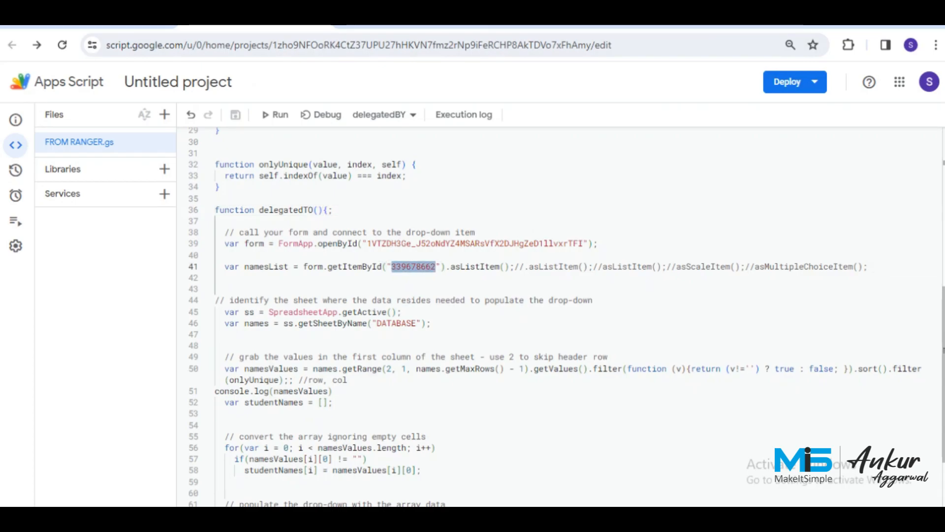
key("ctrl+v")
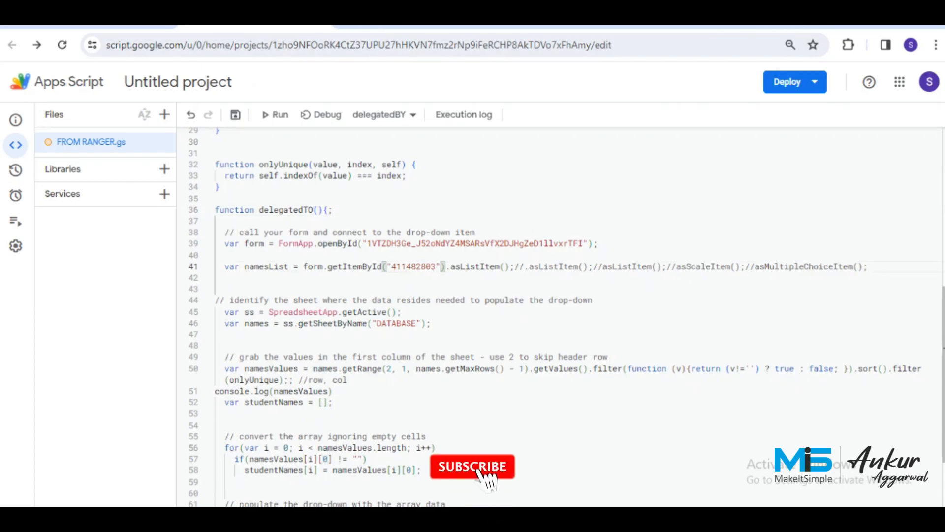
key("ctrl+s")
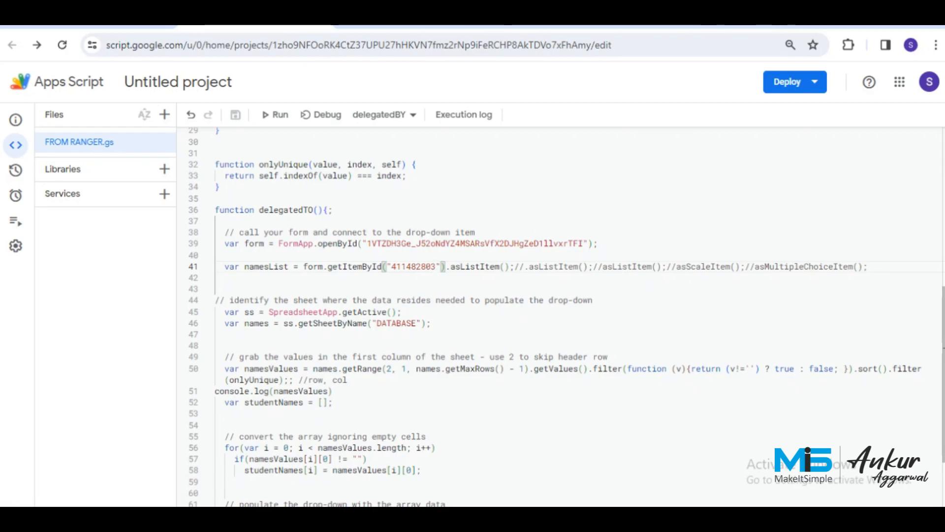
Change delegatedTO's getRange column argument from 1 to 3 and save.
left_click(407, 368)
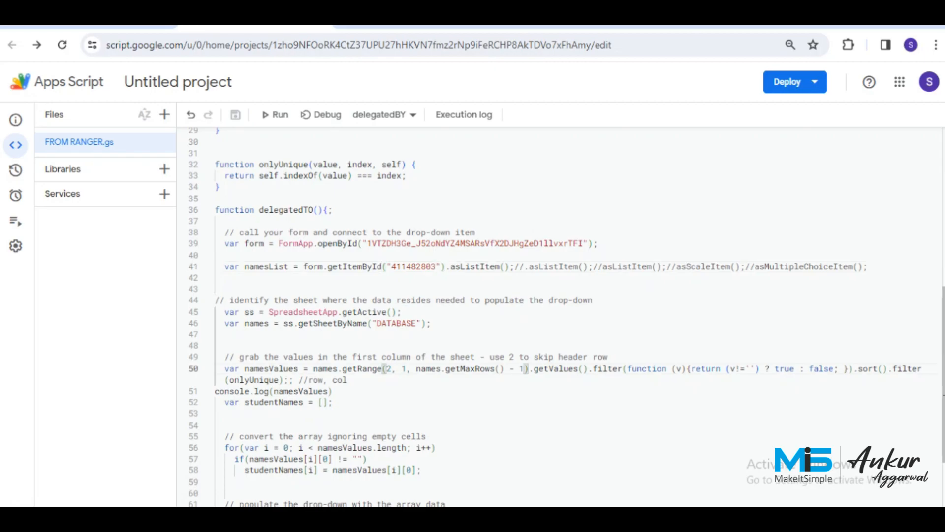
key("BackSpace")
scroll(542, 315, "down", 3)
key("ctrl+s")
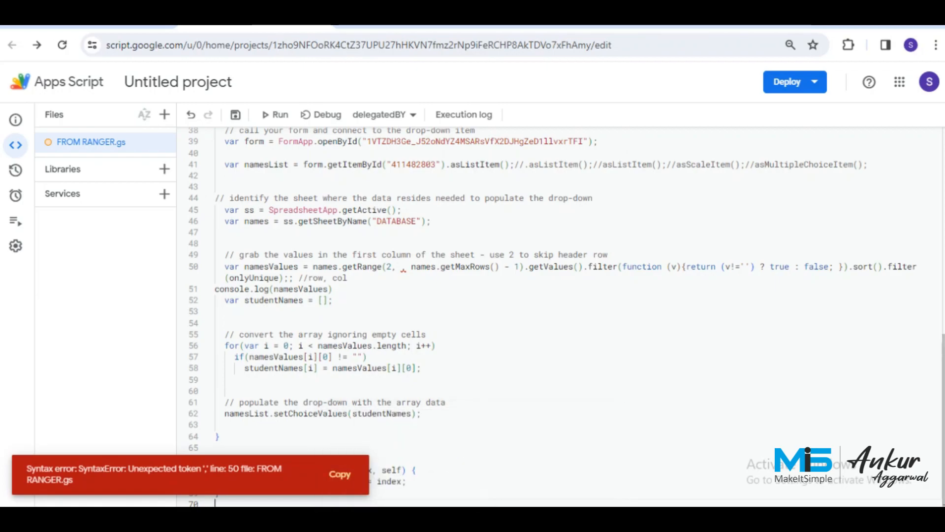
left_click(401, 267)
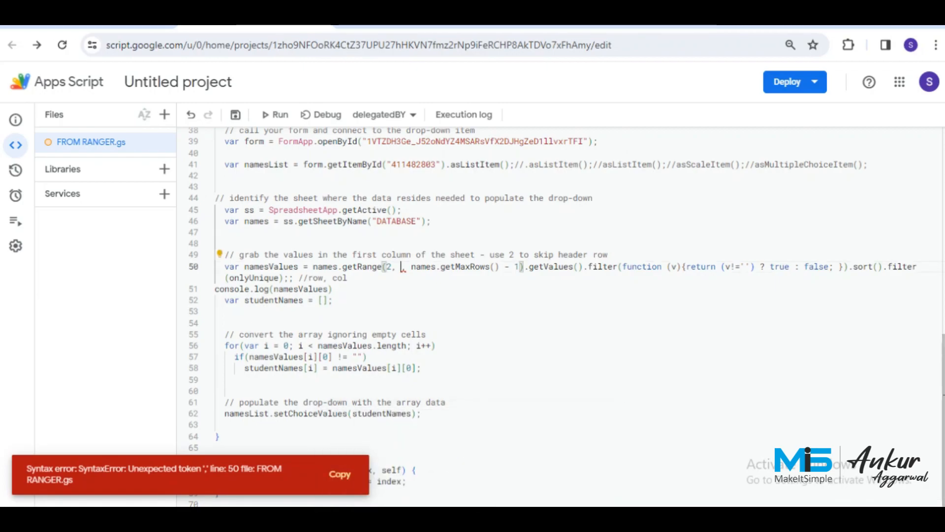
key("ctrl+z")
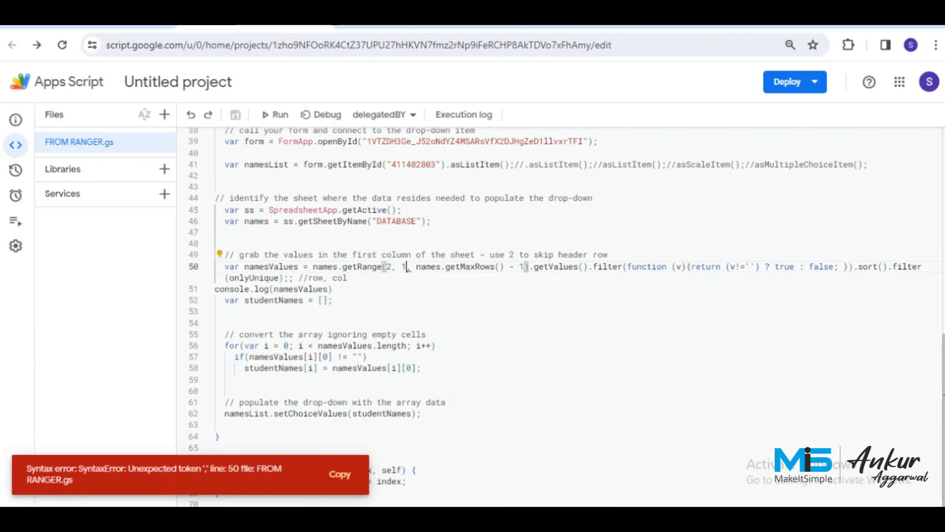
key("BackSpace")
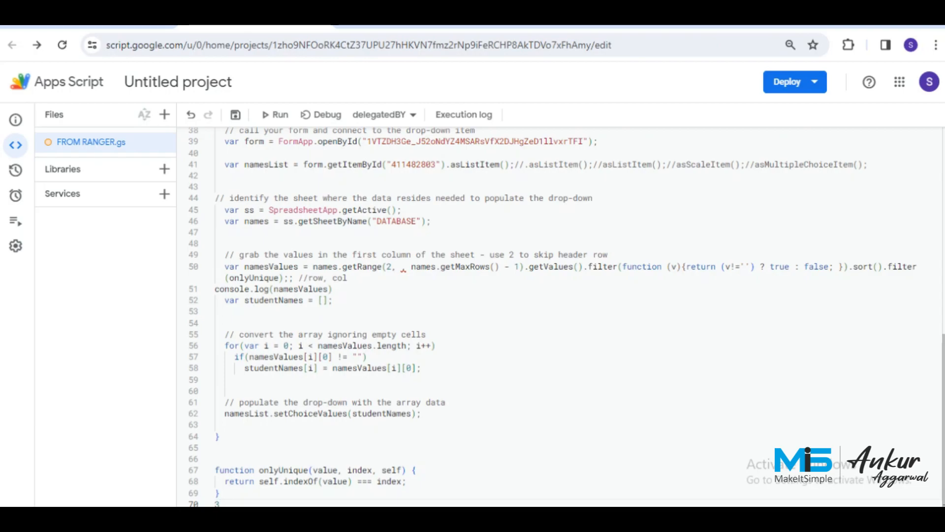
left_click(397, 267)
type("3")
key("ctrl+s")
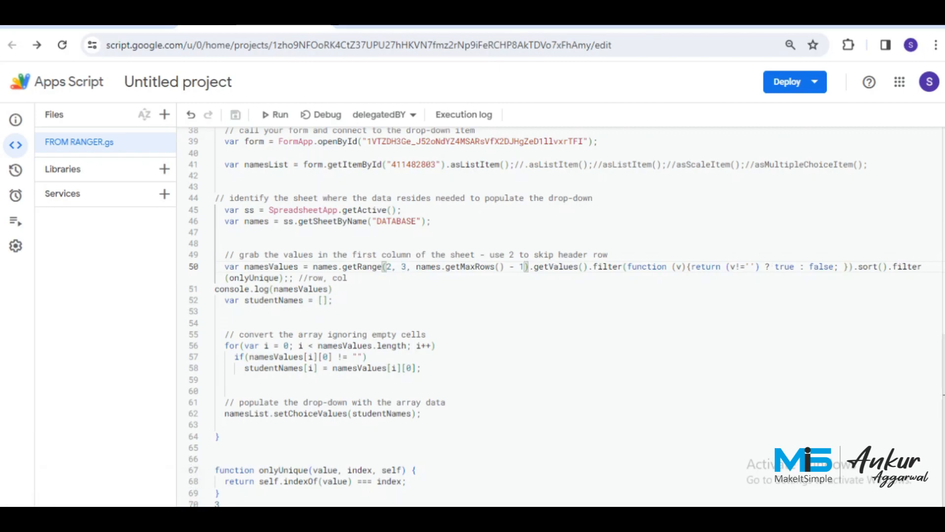
Select column C with the DELEGATED TO names on the DATABASE sheet.
left_click(100, 27)
left_click(355, 203)
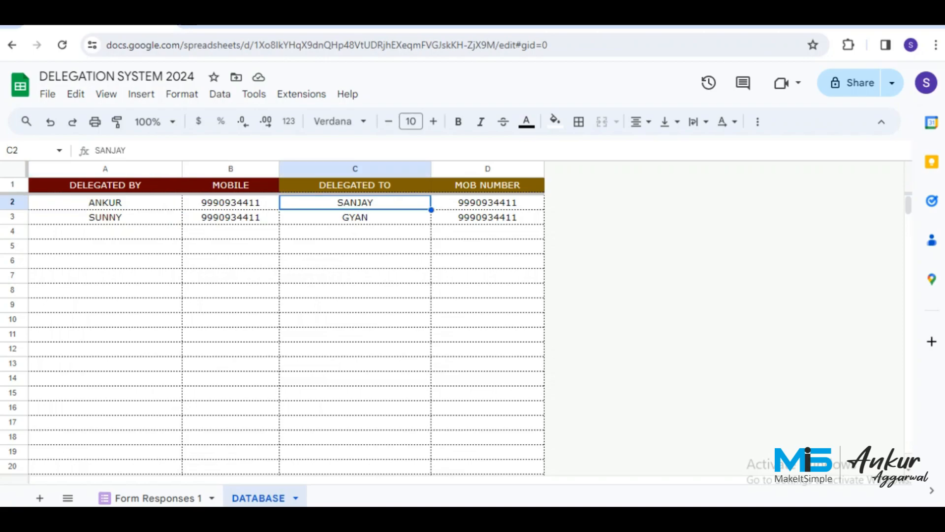
left_click(355, 169)
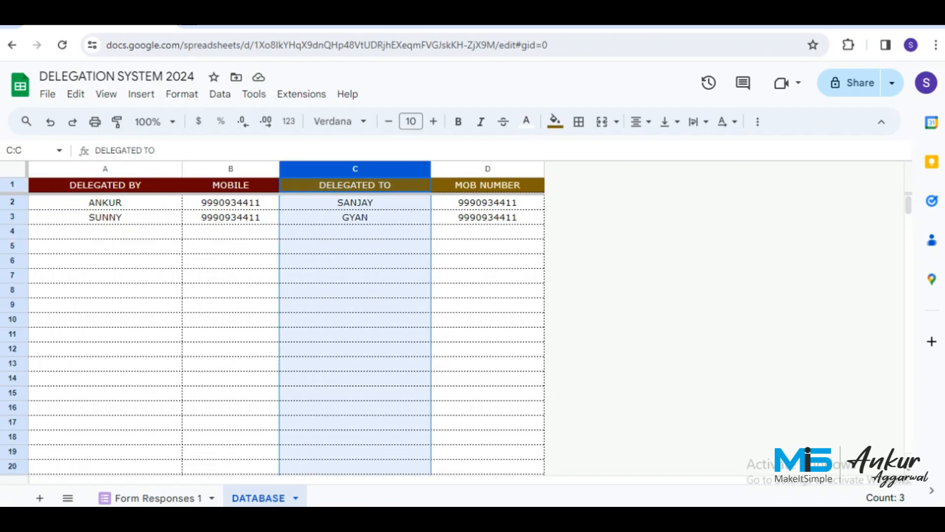
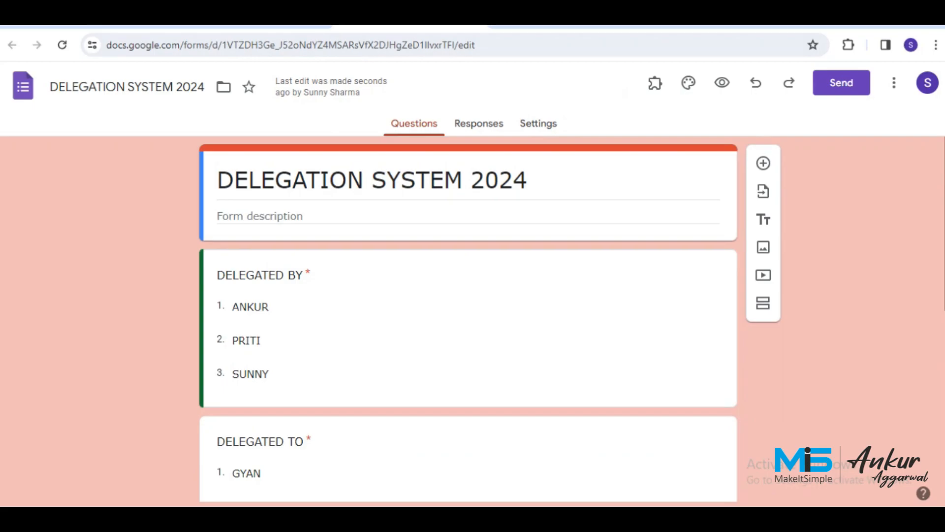
Switch to the Apps Script project and open its Triggers page, which has no triggers yet.
key("ctrl+shift+Tab")
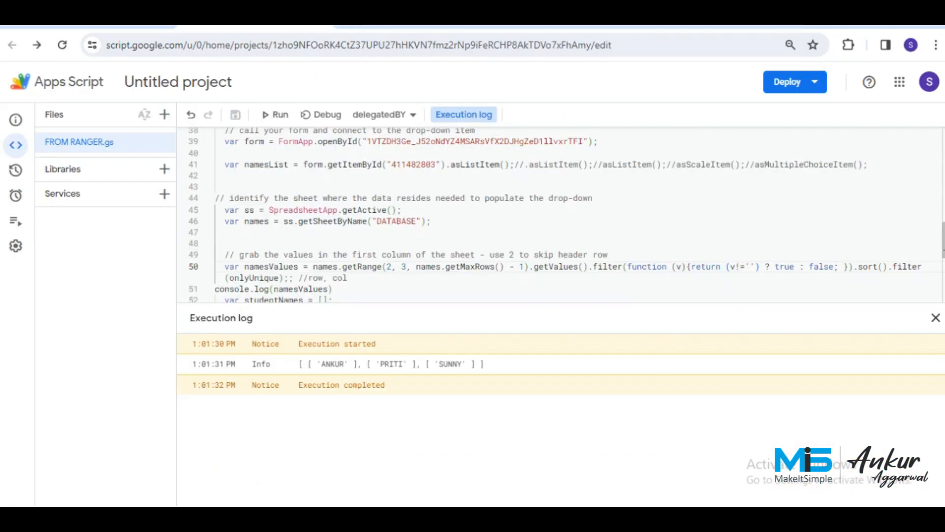
mouse_move(16, 196)
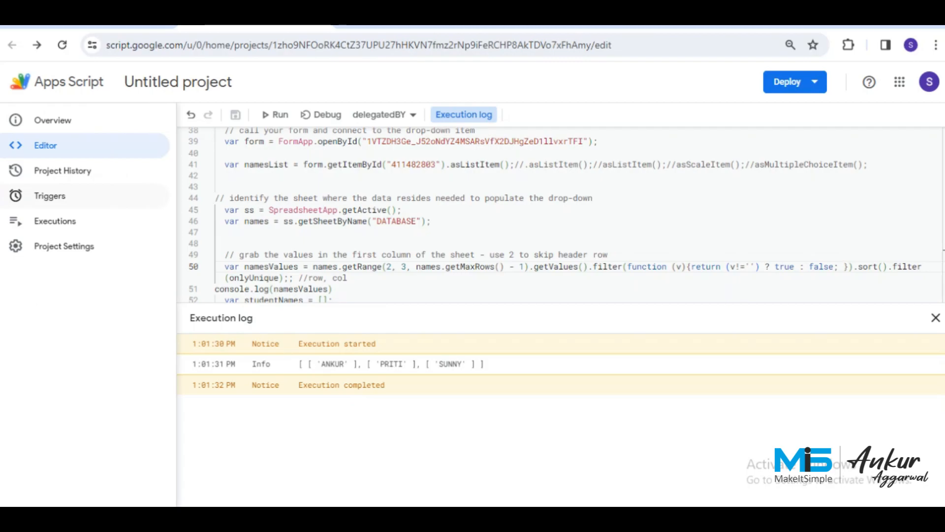
left_click(16, 196)
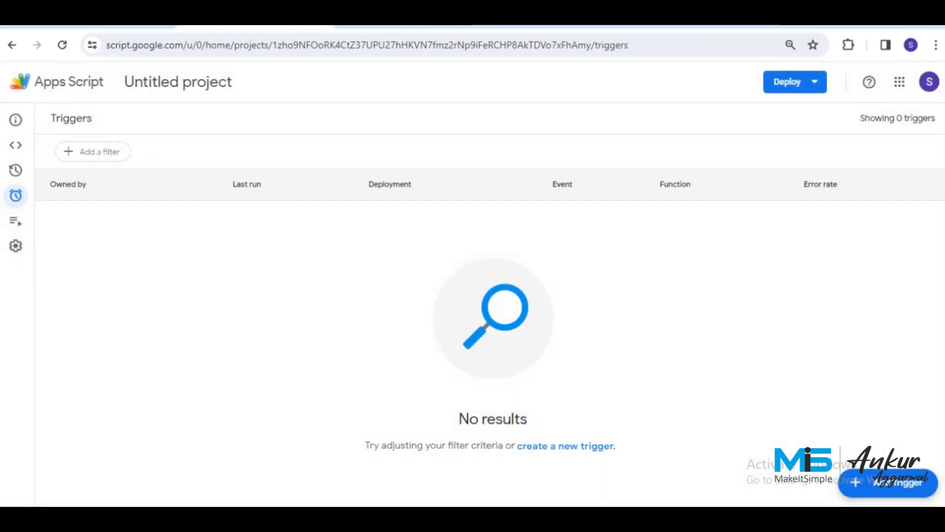
mouse_move(16, 196)
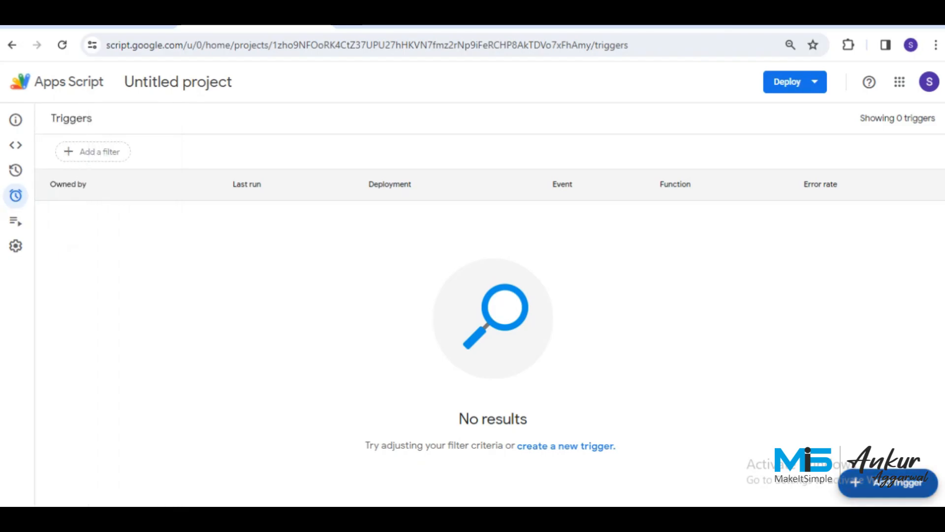
Start a new trigger for delegatedBY with a time-driven minutes timer and pick an interval.
left_click(889, 483)
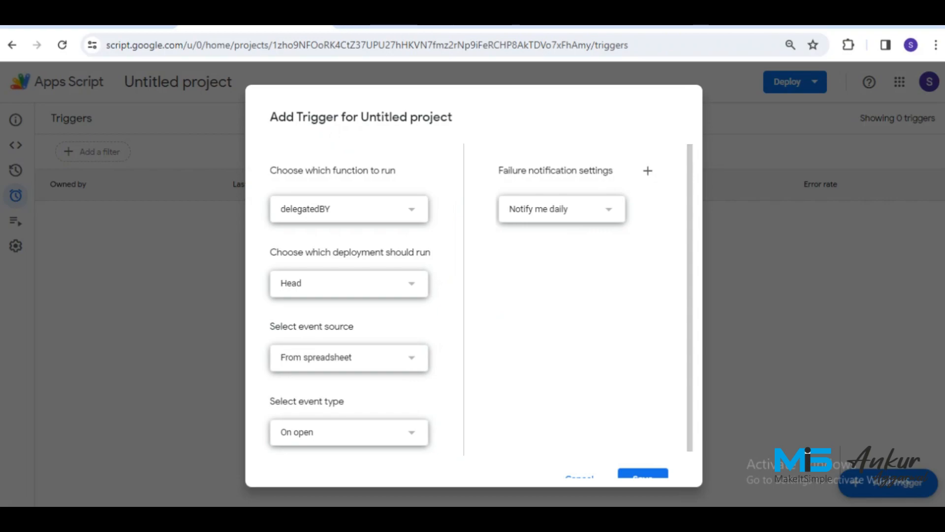
left_click(349, 209)
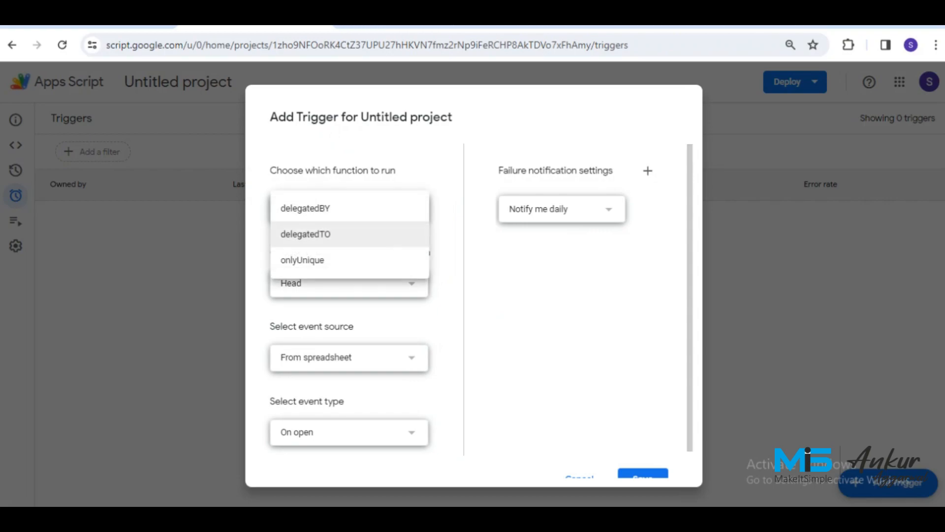
left_click(305, 208)
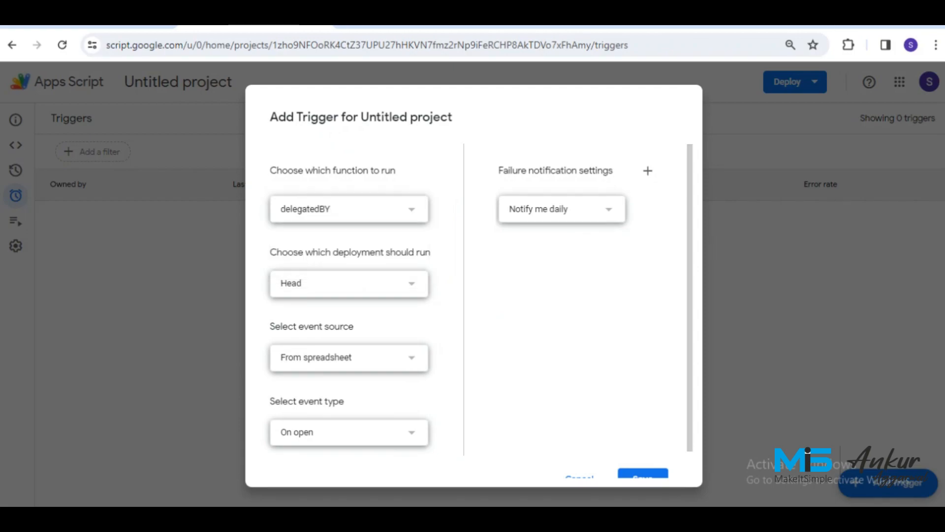
left_click(349, 357)
left_click(304, 383)
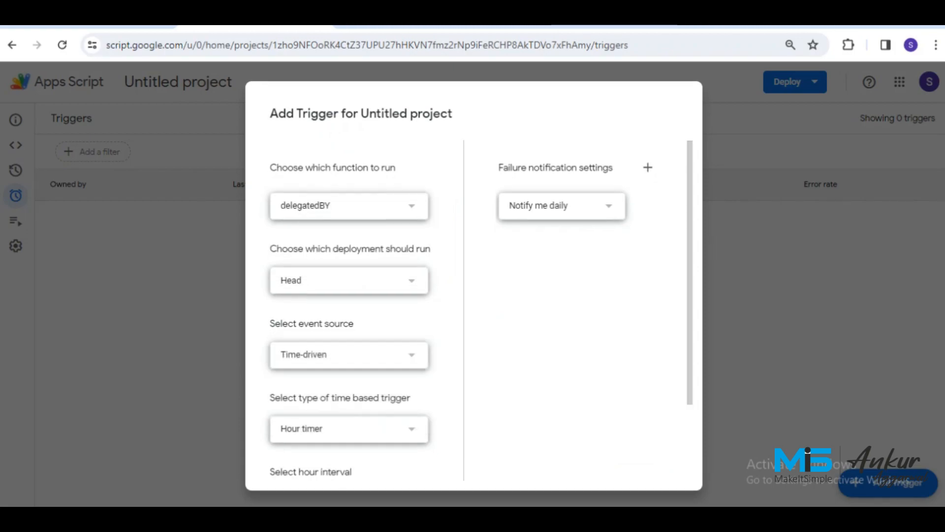
scroll(349, 295, "down", 2)
left_click(349, 332)
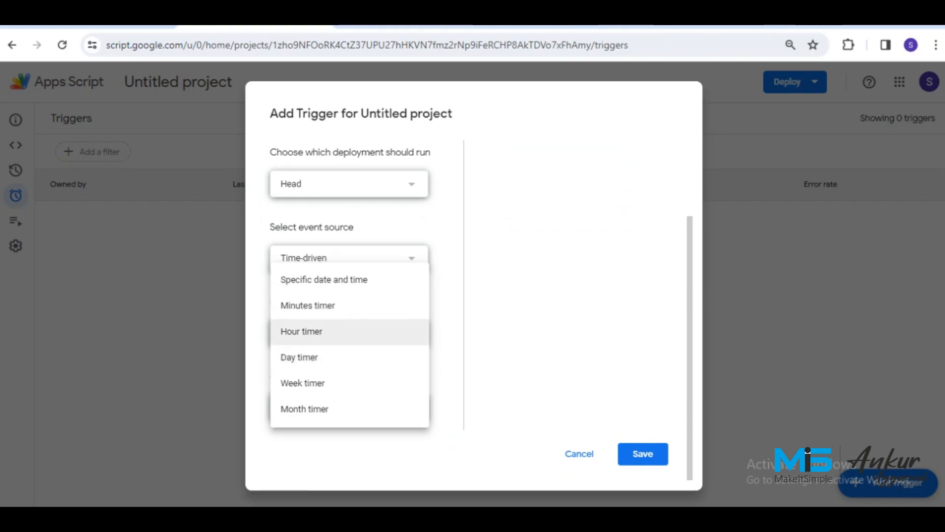
left_click(305, 304)
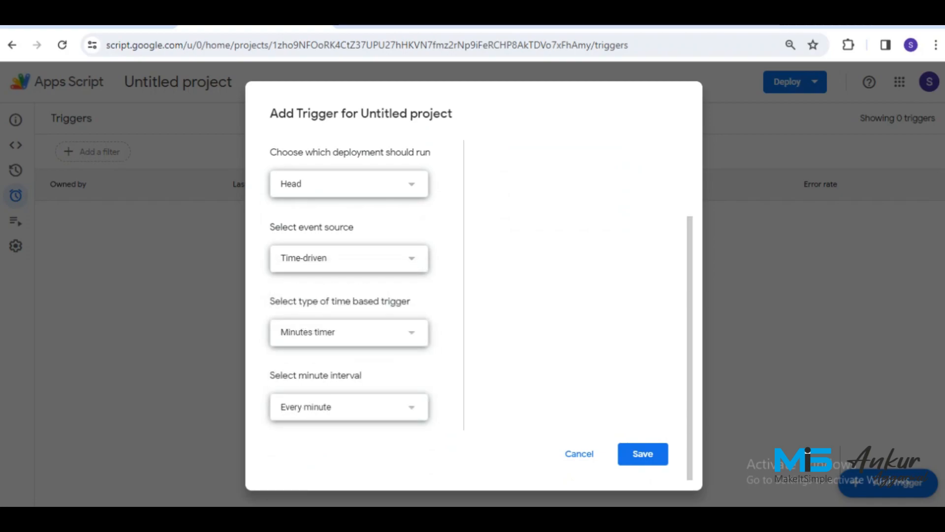
left_click(349, 407)
left_click(313, 478)
Try an hourly timer, then settle on a minutes timer every 30 minutes and save.
left_click(349, 331)
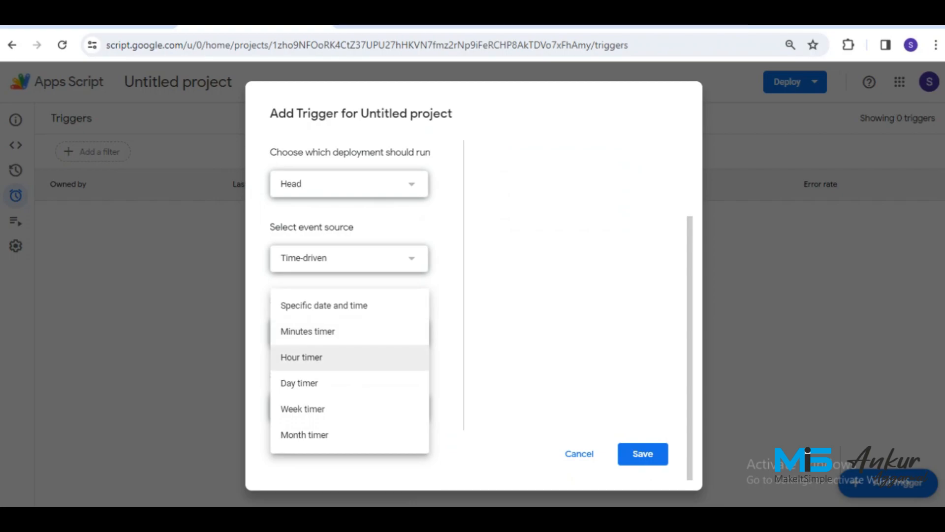
left_click(301, 356)
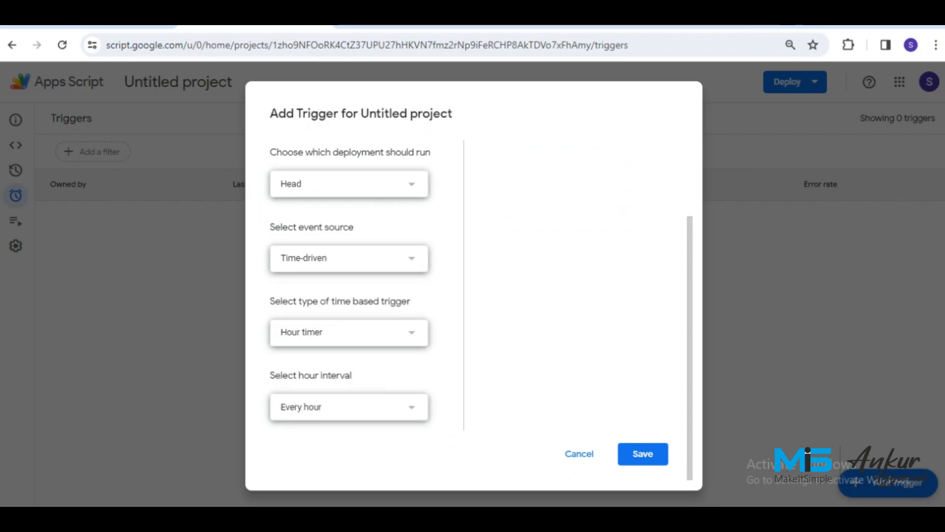
left_click(349, 406)
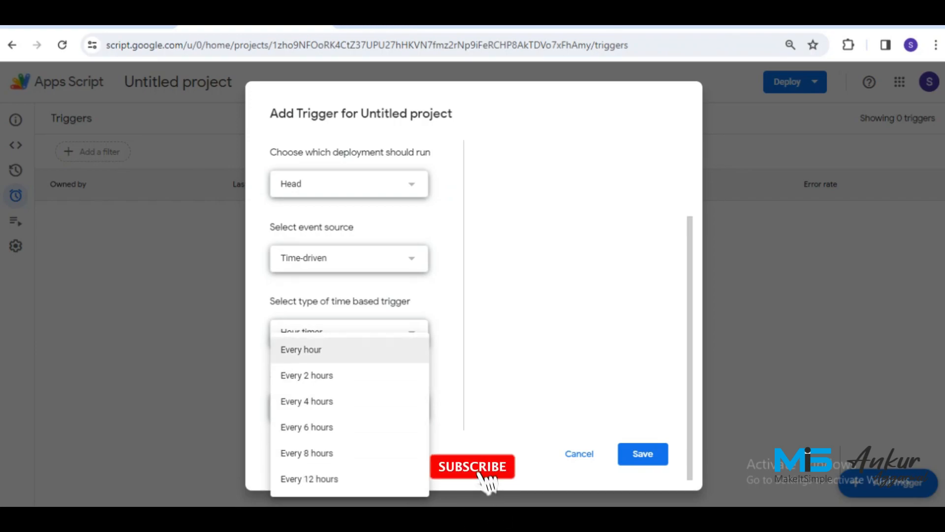
left_click(301, 349)
left_click(325, 331)
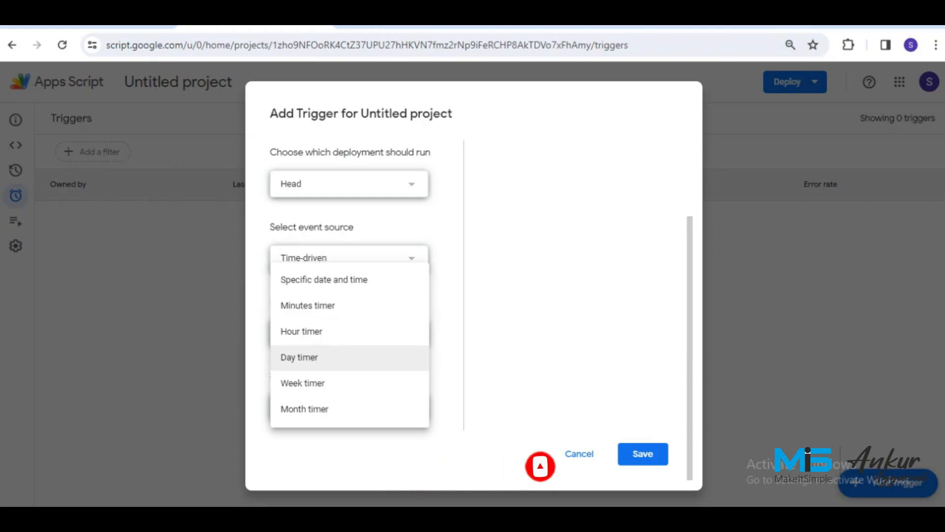
left_click(308, 305)
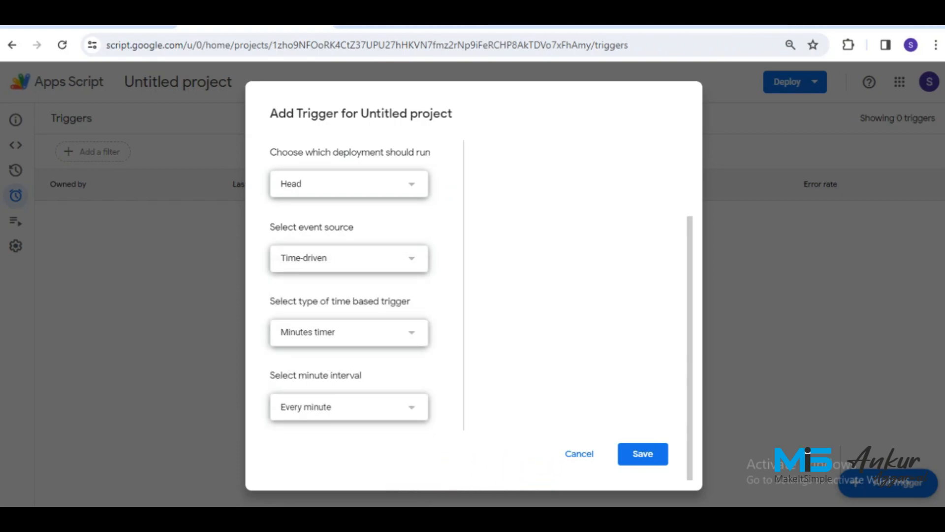
left_click(349, 407)
left_click(312, 477)
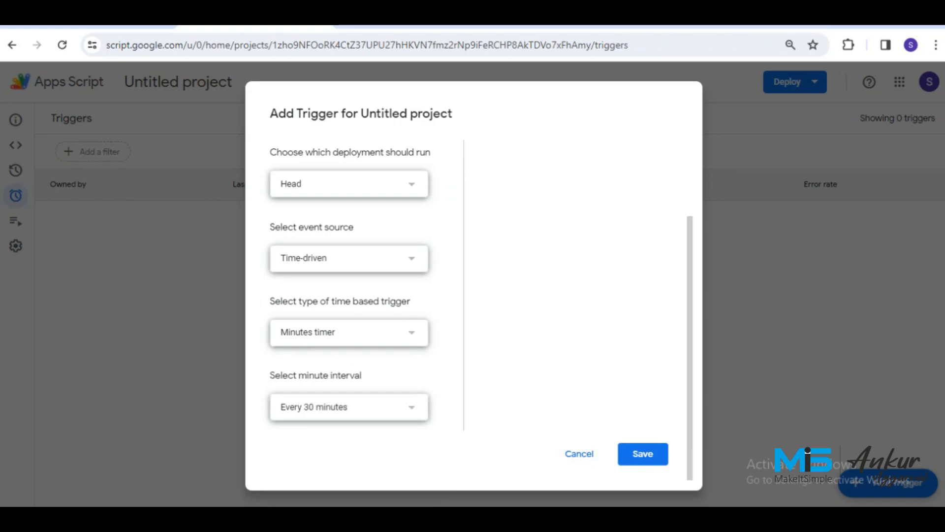
left_click(643, 454)
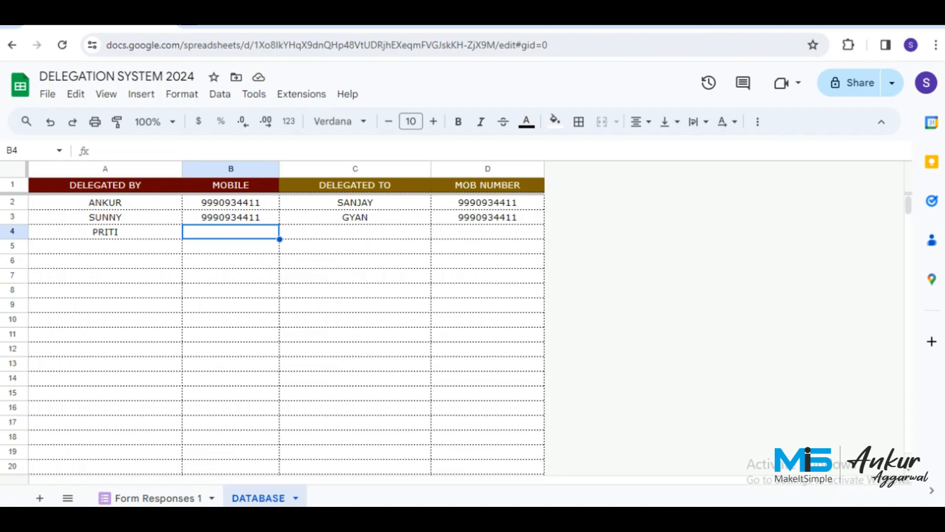
Clear PRITI from cell A4 in the DATABASE sheet's DELEGATED BY column.
left_click_drag(104, 217, 105, 304)
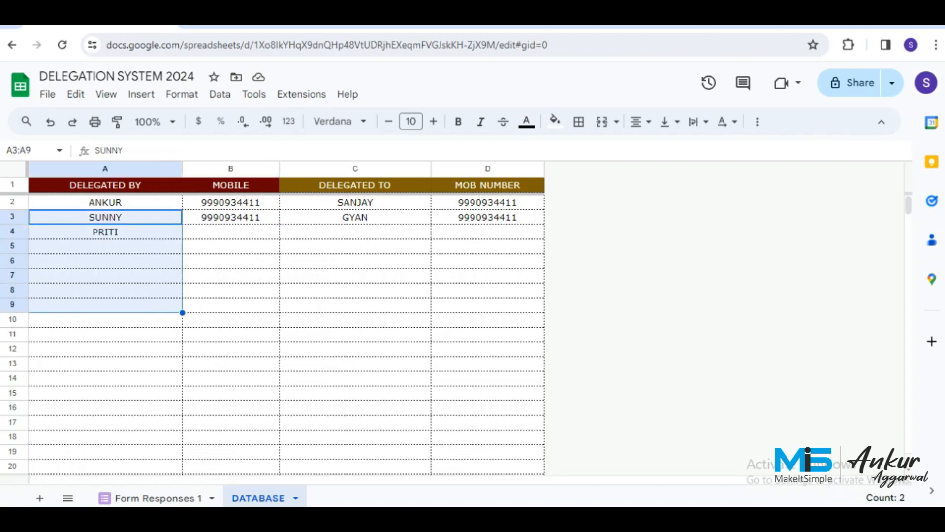
left_click_drag(105, 246, 105, 304)
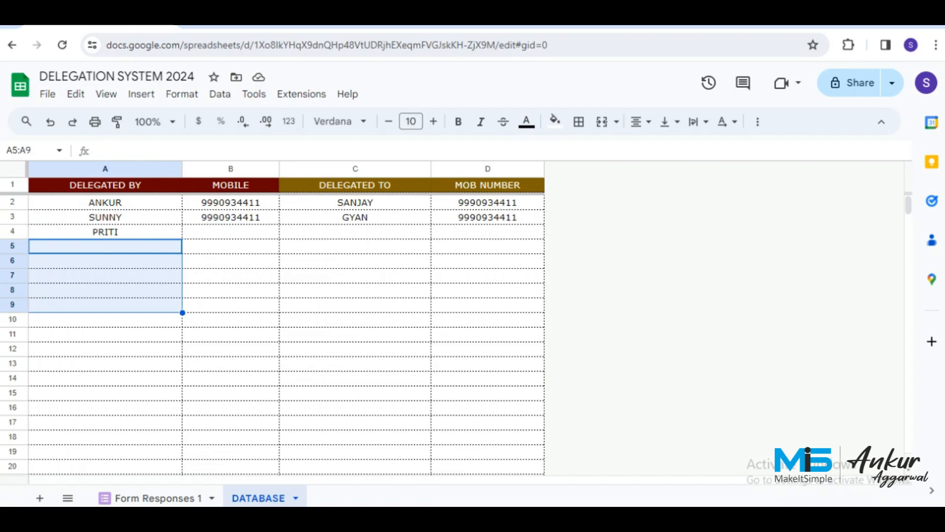
left_click(105, 232)
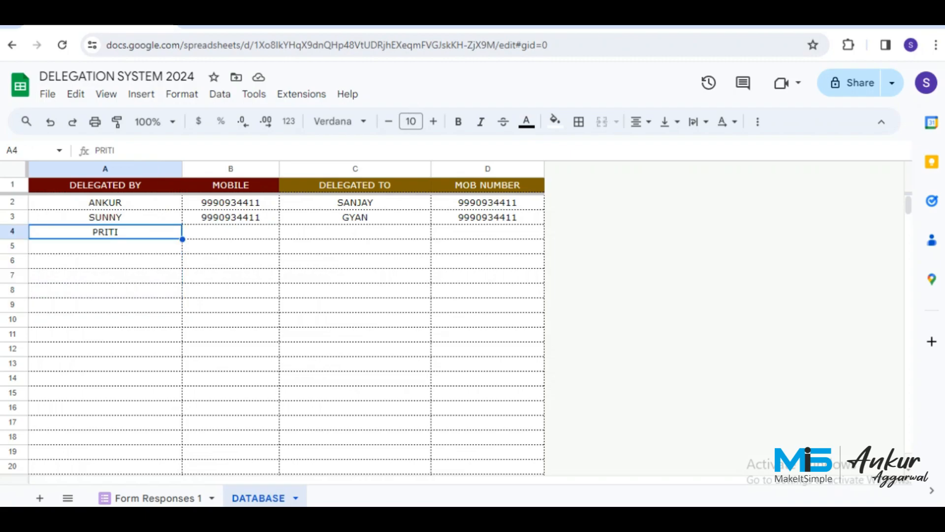
key("Delete")
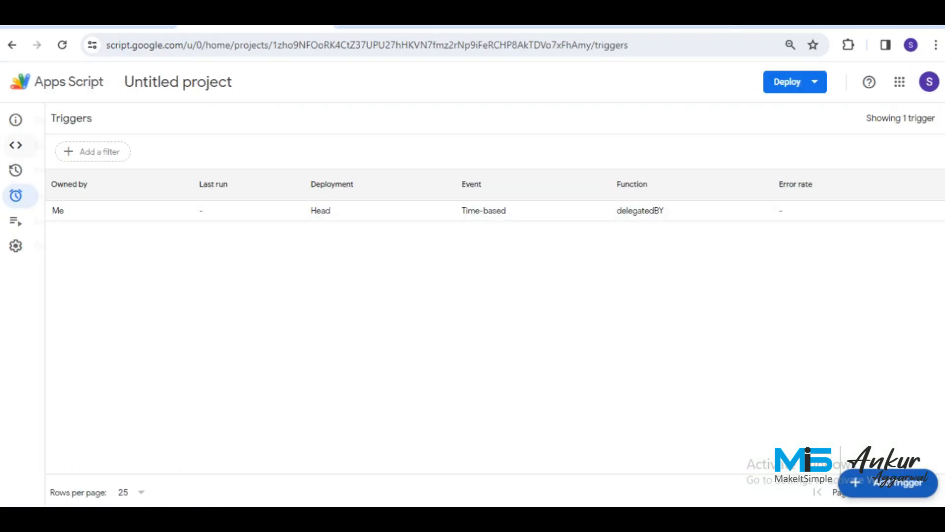
Run delegatedBY from the script editor, then check the form's DELEGATED BY choices: ANKUR and SUNNY.
left_click(45, 145)
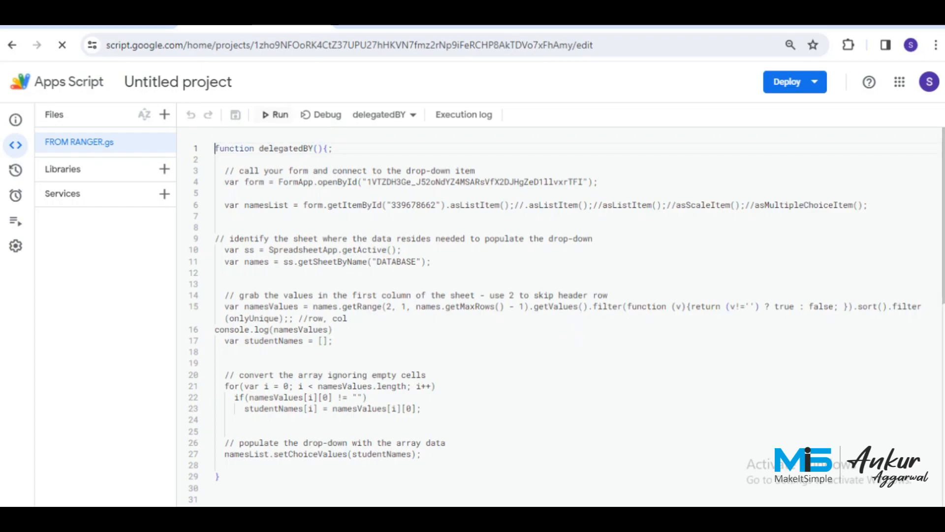
left_click(275, 114)
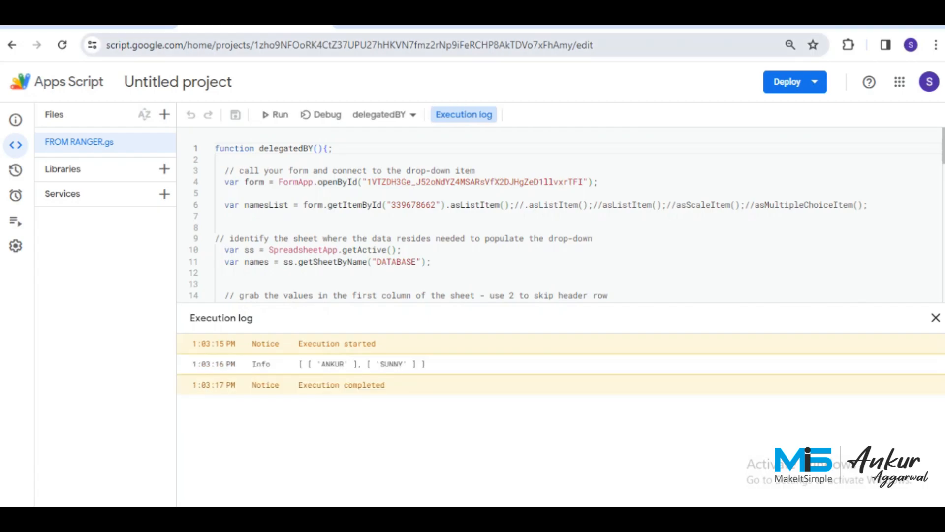
left_click(410, 27)
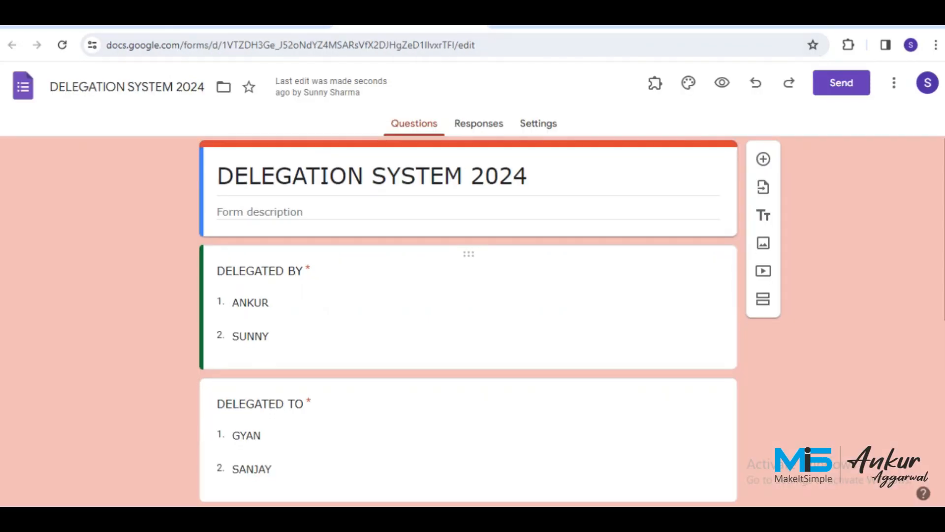
Review the form's TASK, PLAN DATE and EMPLOYER REMARKS questions, then return to the DELEGATION SYSTEM 2024 spreadsheet.
scroll(468, 320, "down", 3)
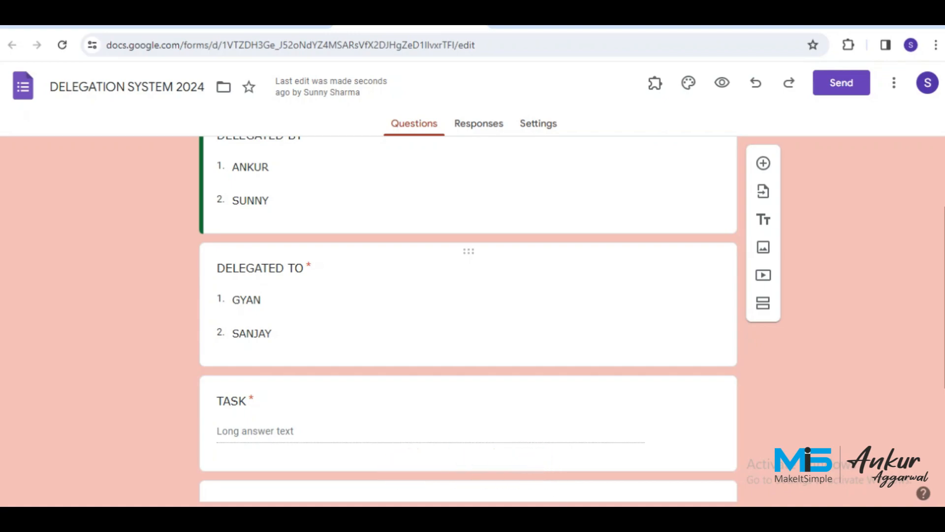
scroll(468, 320, "up", 1)
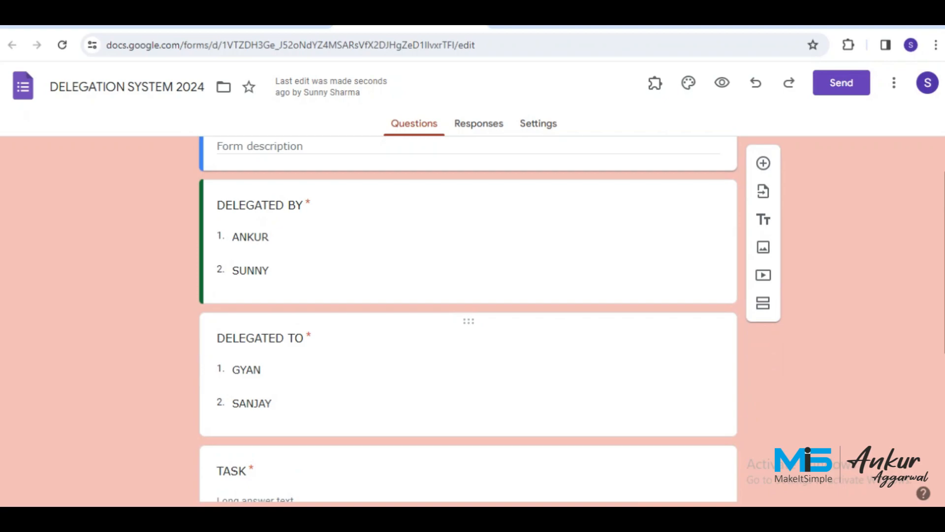
scroll(468, 320, "down", 2)
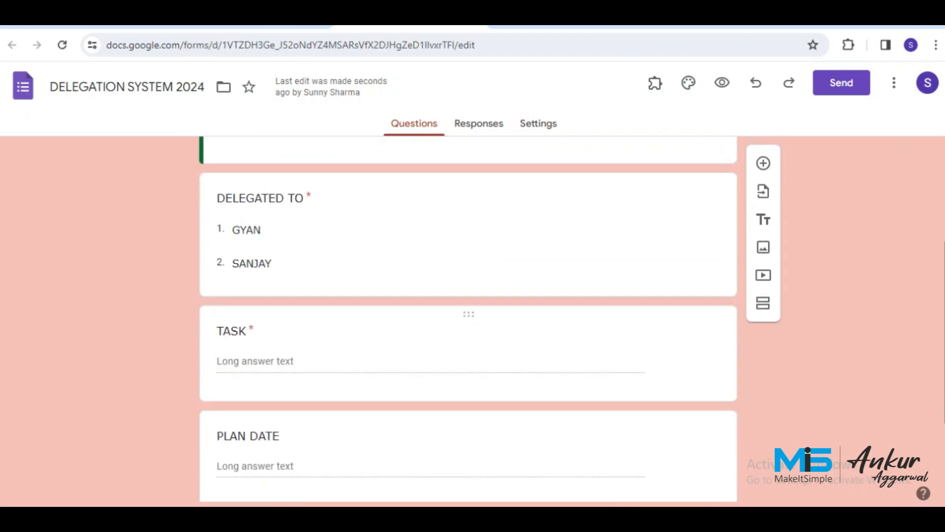
scroll(468, 320, "down", 1)
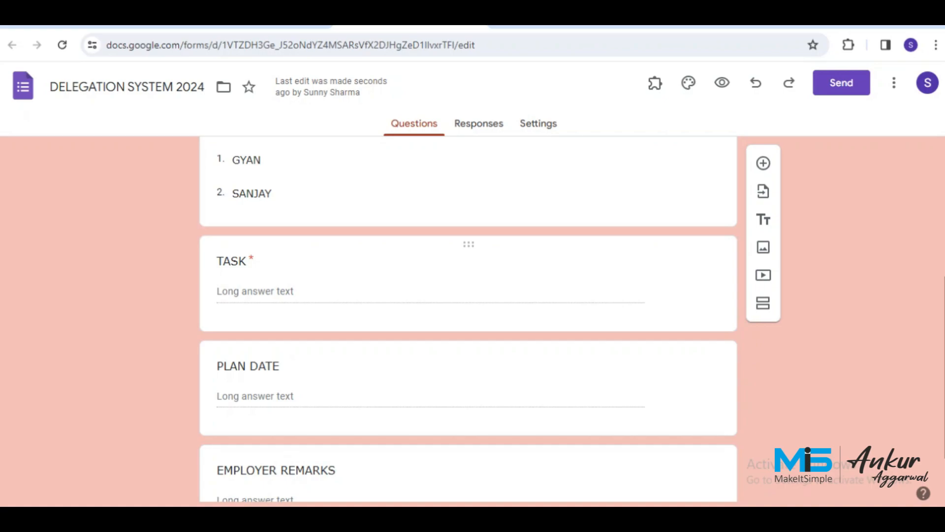
scroll(468, 305, "down", 2)
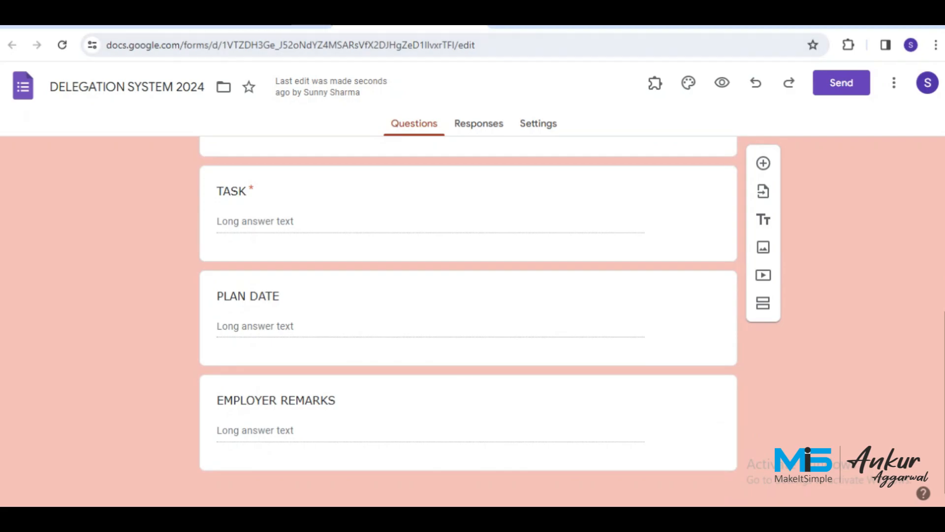
left_click(101, 23)
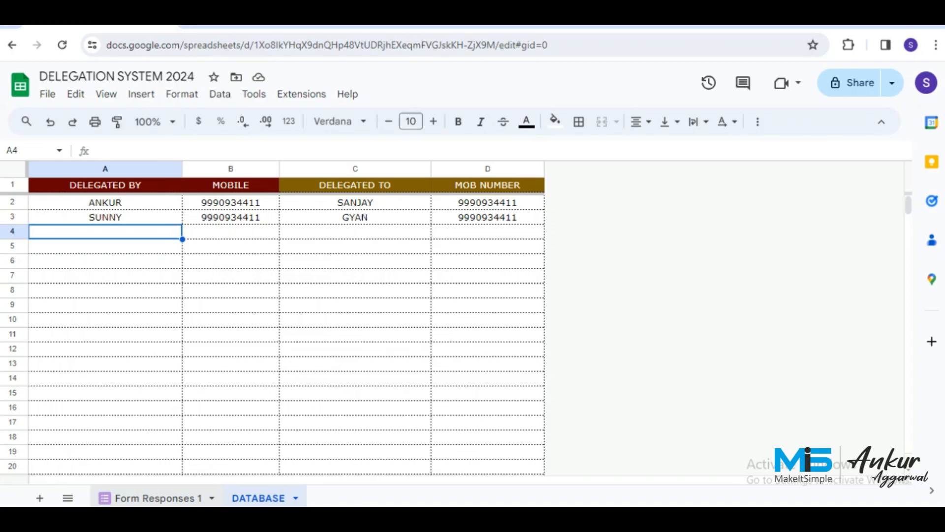
Rename the Form Responses 1 sheet to DELEGATION RAISED.
double_click(158, 498)
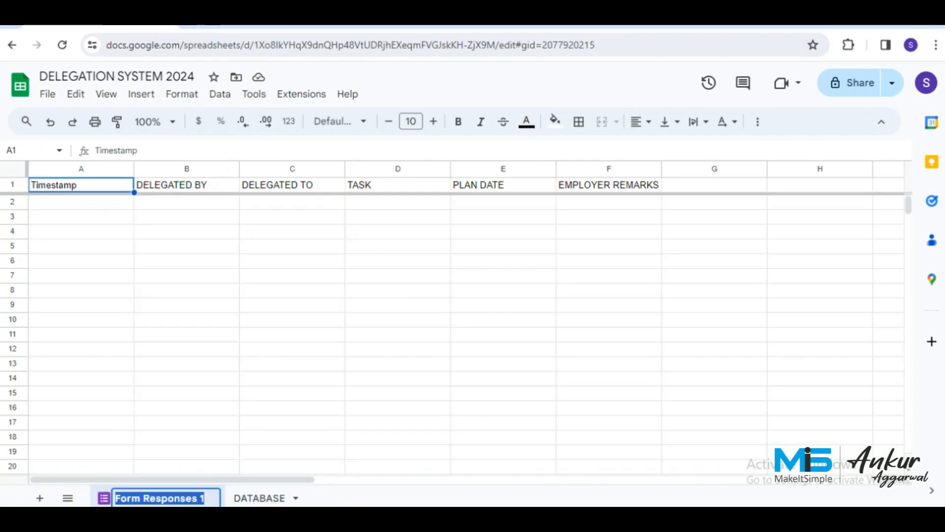
type("DEEL")
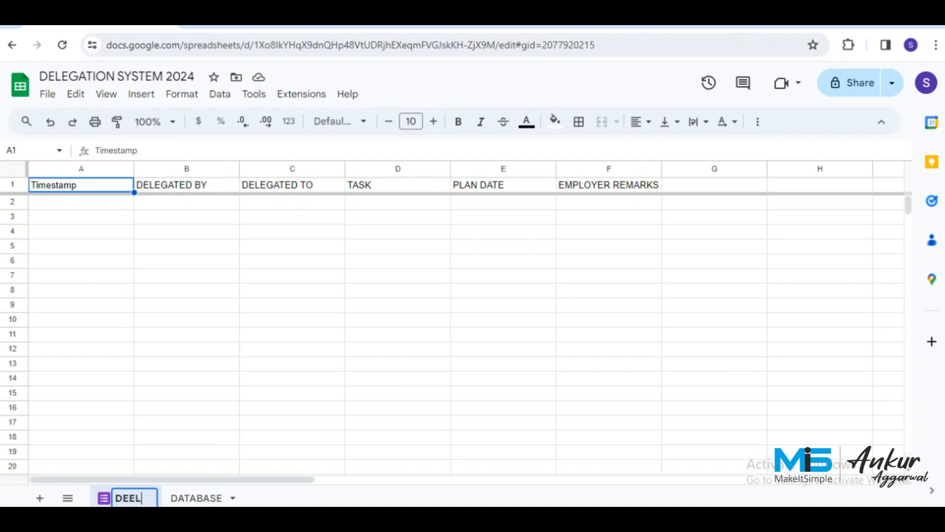
key("BackSpace")
key("BackSpace")
type("LEG")
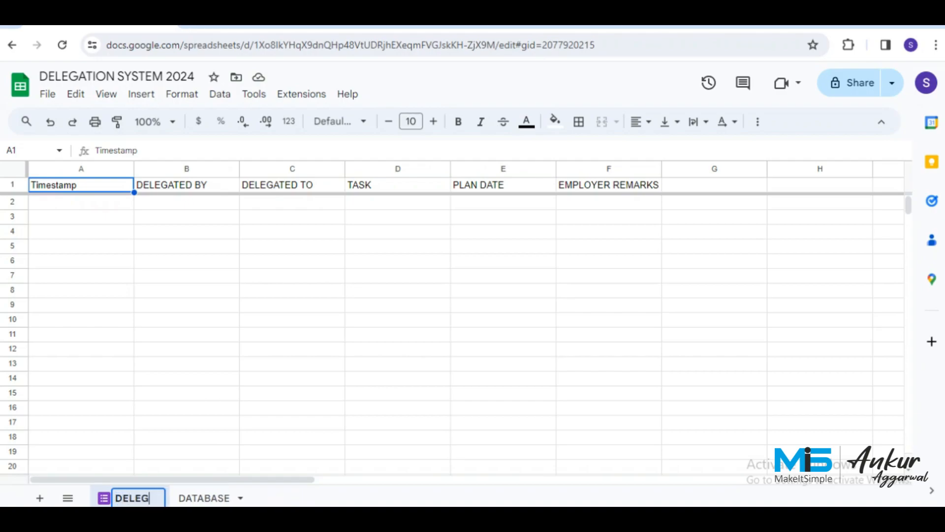
type("ATION RAISED")
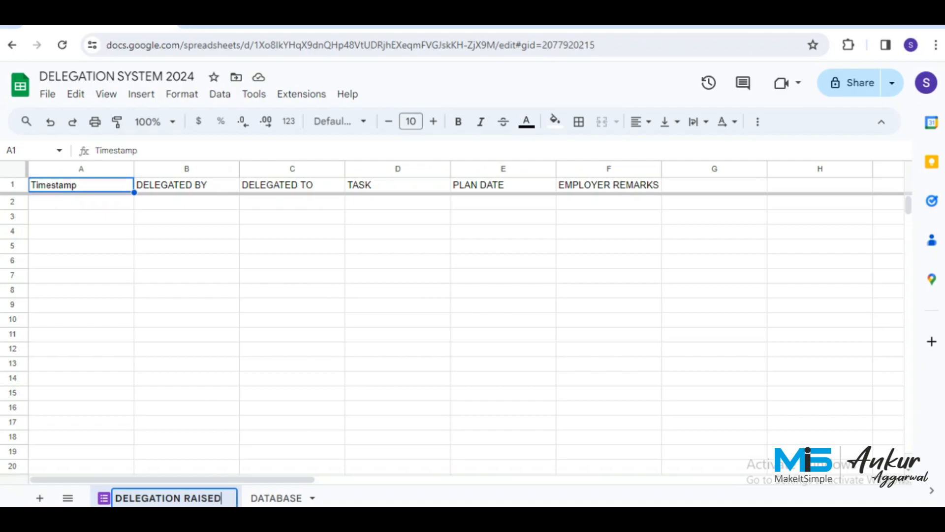
key("Return")
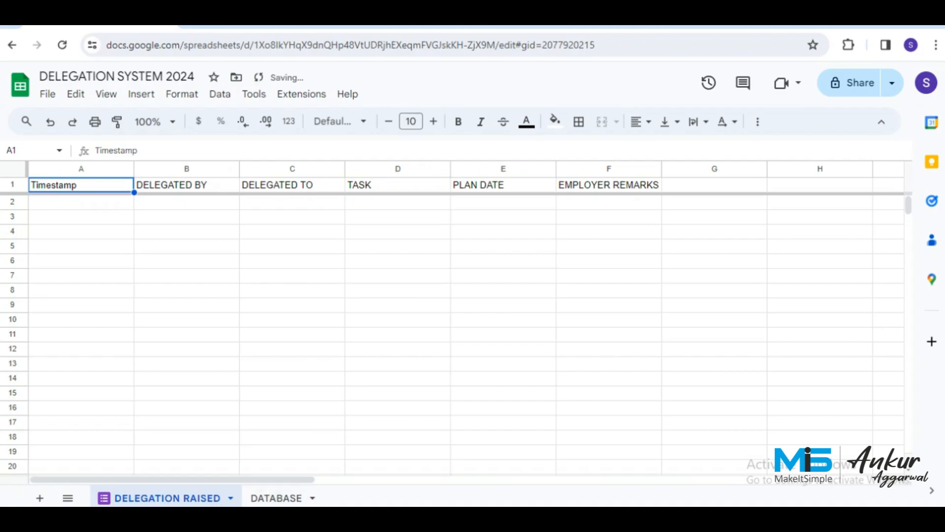
Create a new form linked to the workbook and open it for editing.
left_click(254, 93)
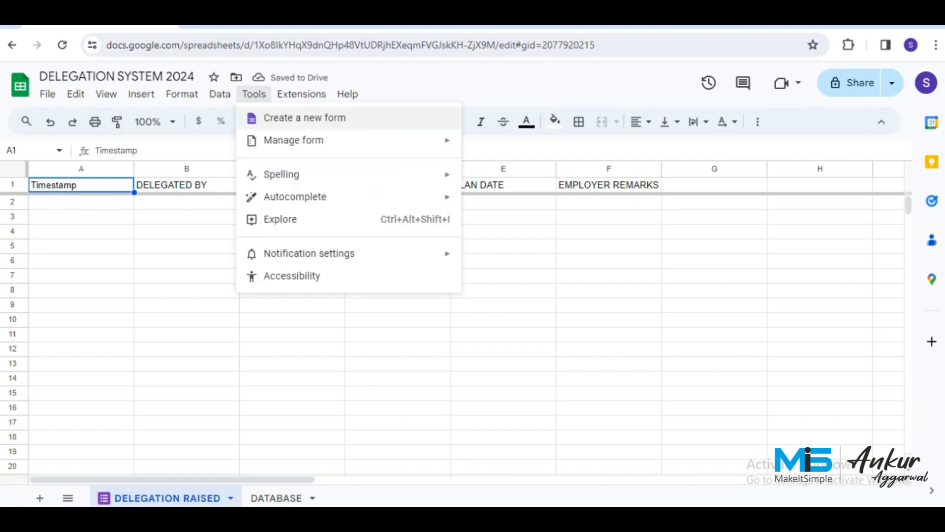
left_click(81, 231)
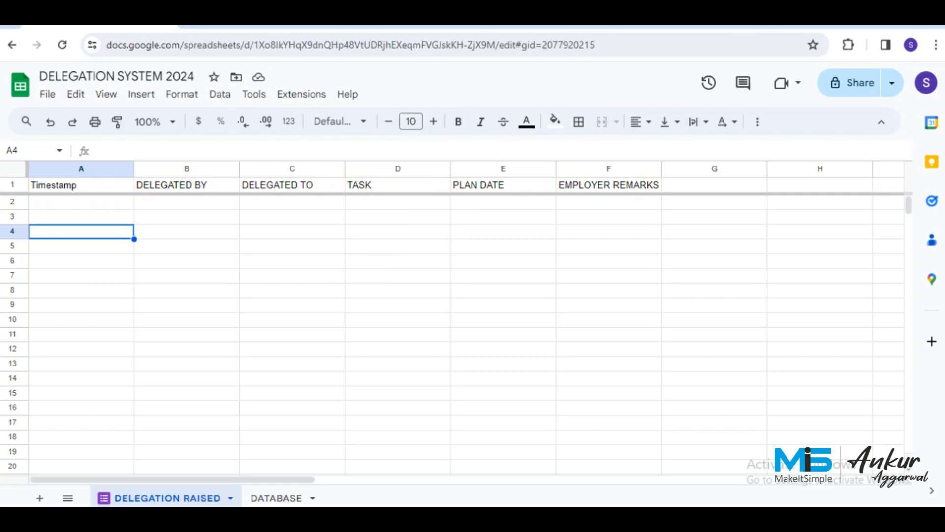
left_click(254, 94)
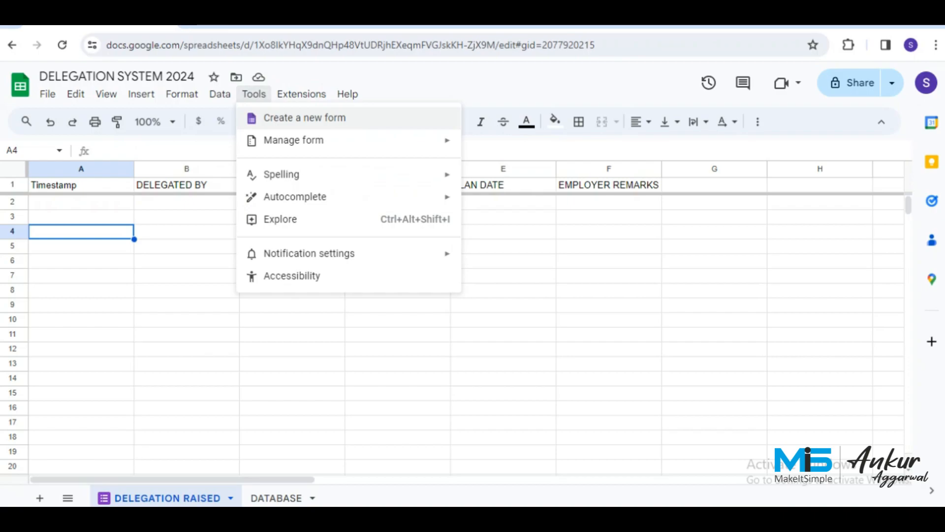
left_click(267, 119)
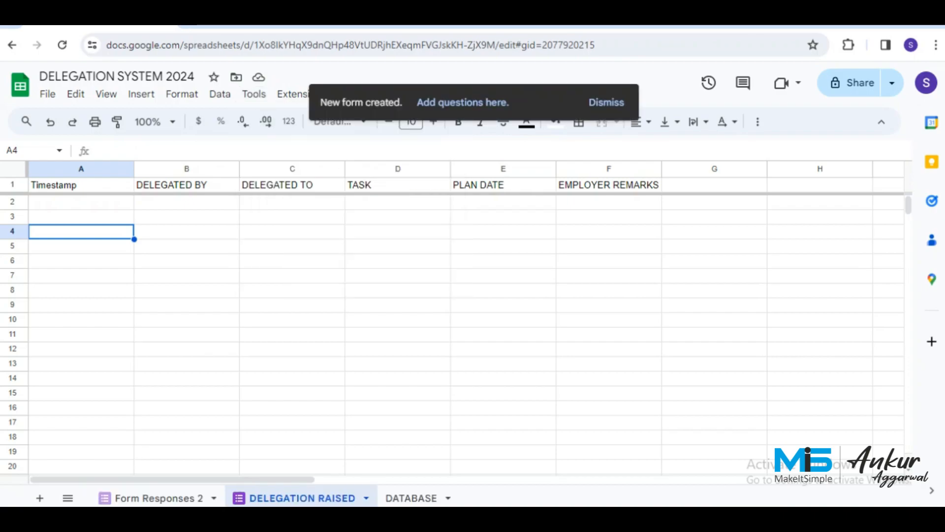
left_click(462, 102)
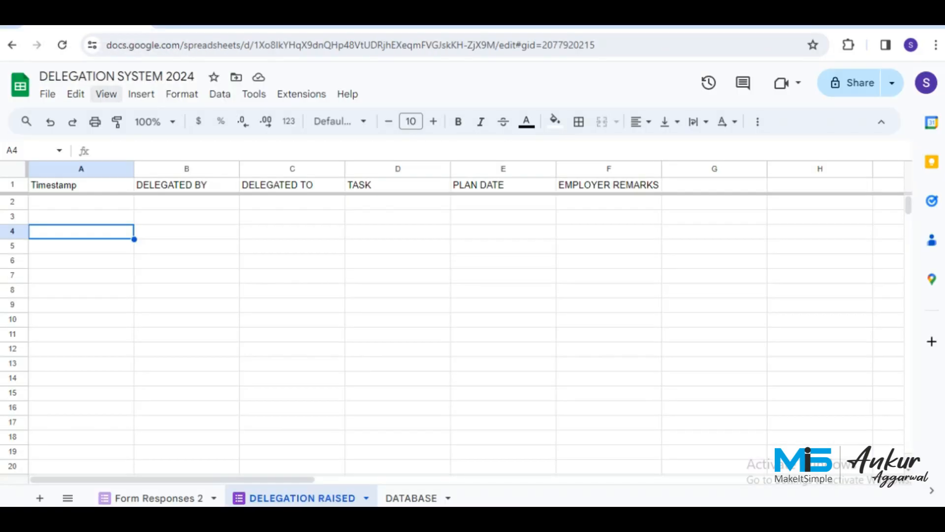
Insert an empty column A before the Timestamp column.
left_click(81, 168)
right_click(93, 169)
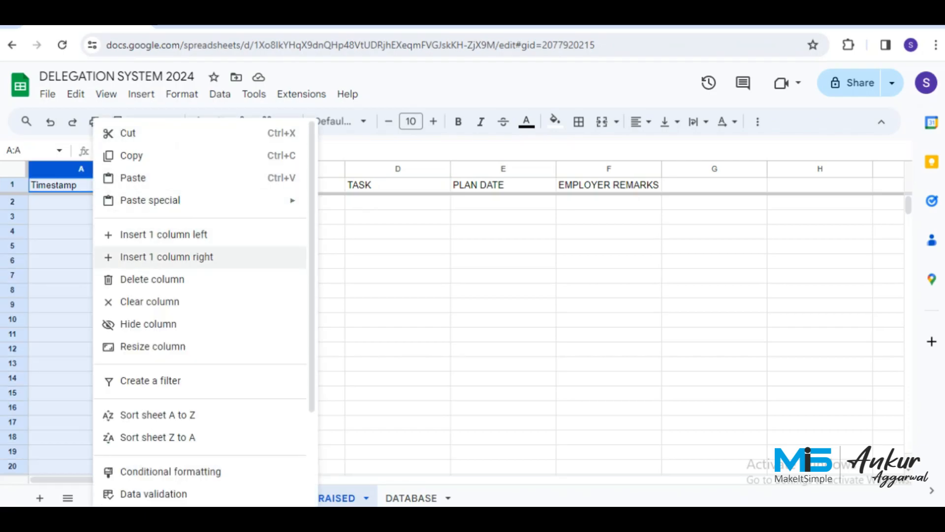
left_click(162, 235)
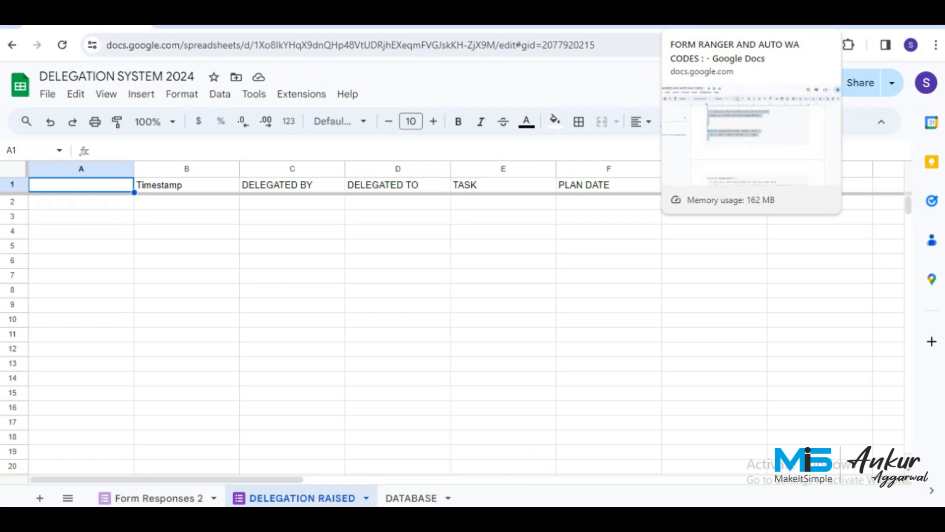
Begin A1's formula: =ARRAYFORMULA(IF(B:B<>"",IF(ROW(A:A)=1,"UNIQUE NO","DT-".
type("=A")
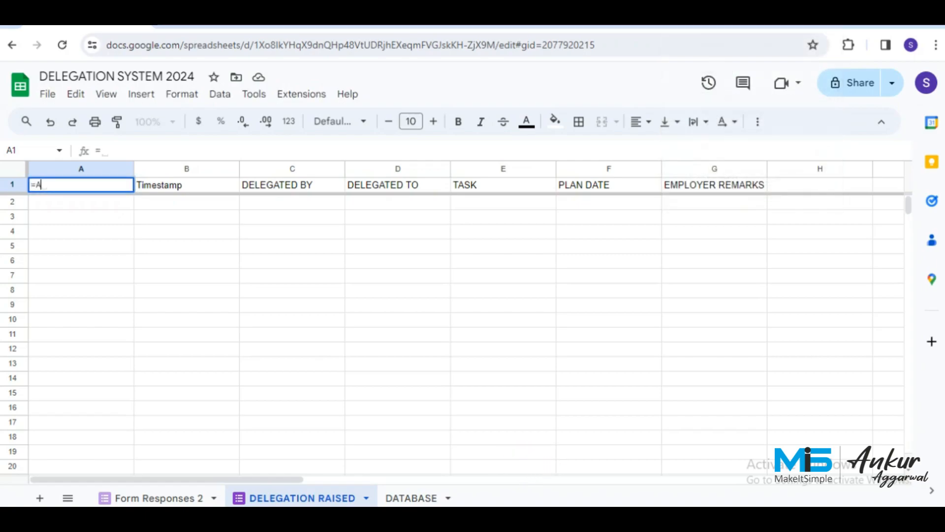
type("RRAYFORMULA")
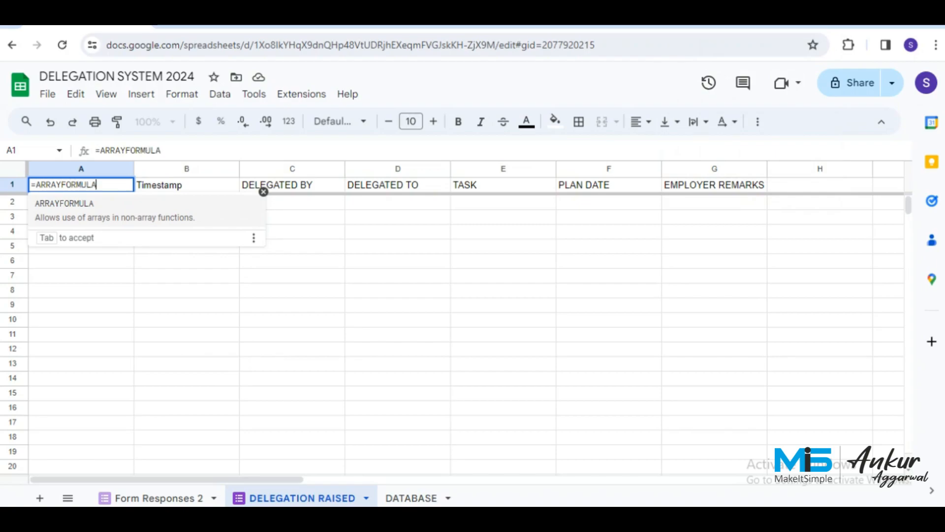
type("(")
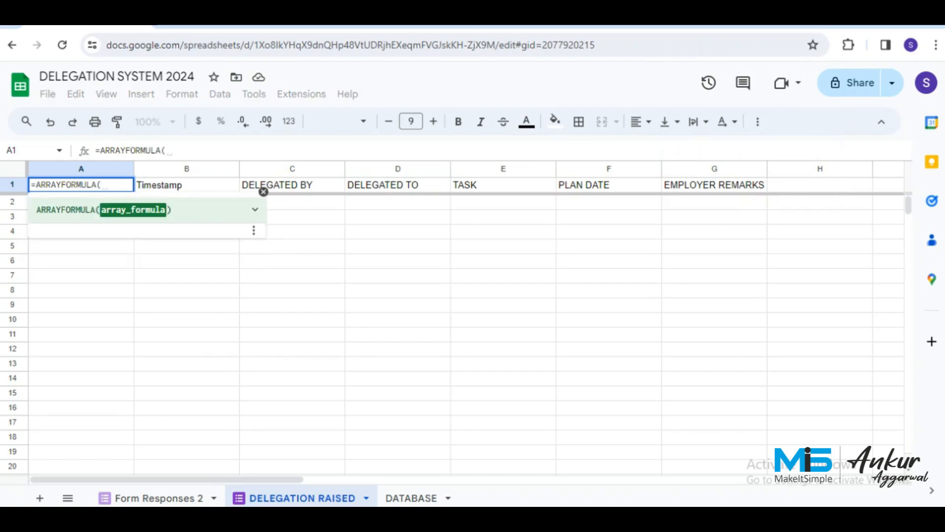
type("IF(")
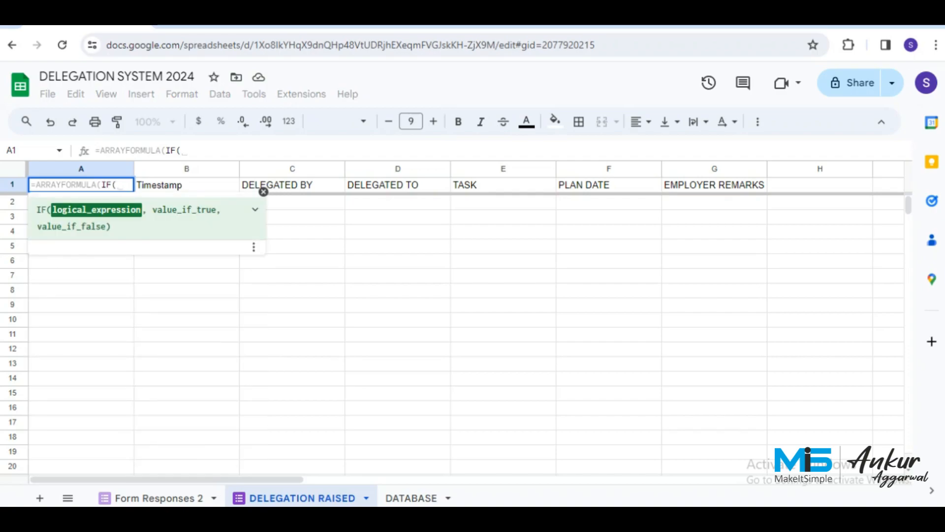
type("B:B")
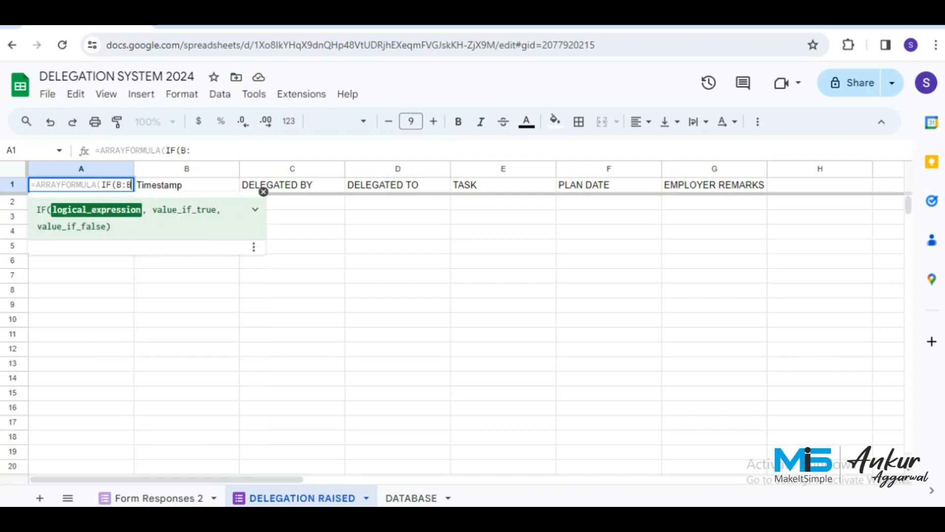
type("<>")
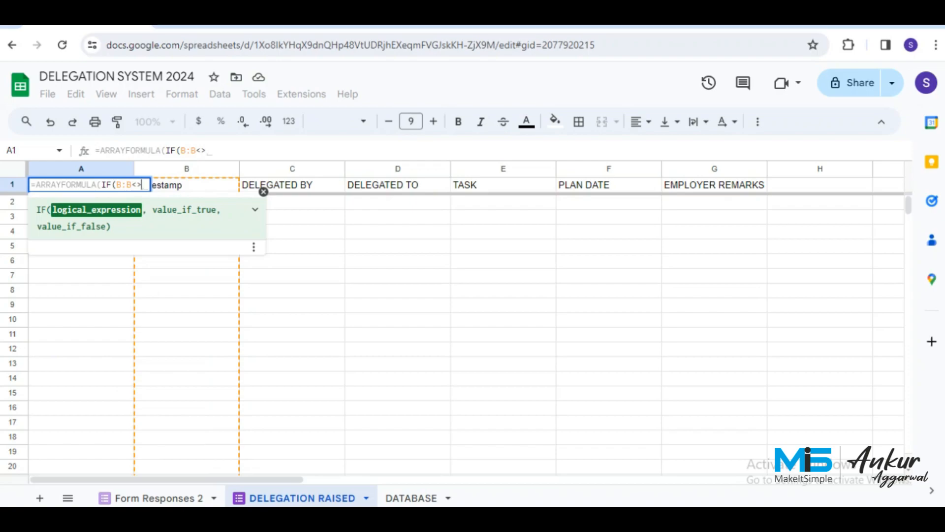
type("\"\",")
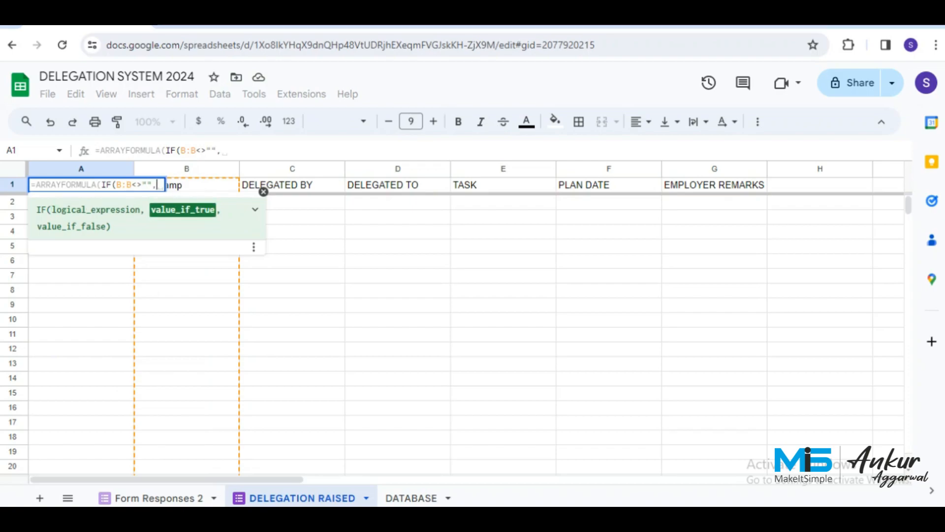
type(",")
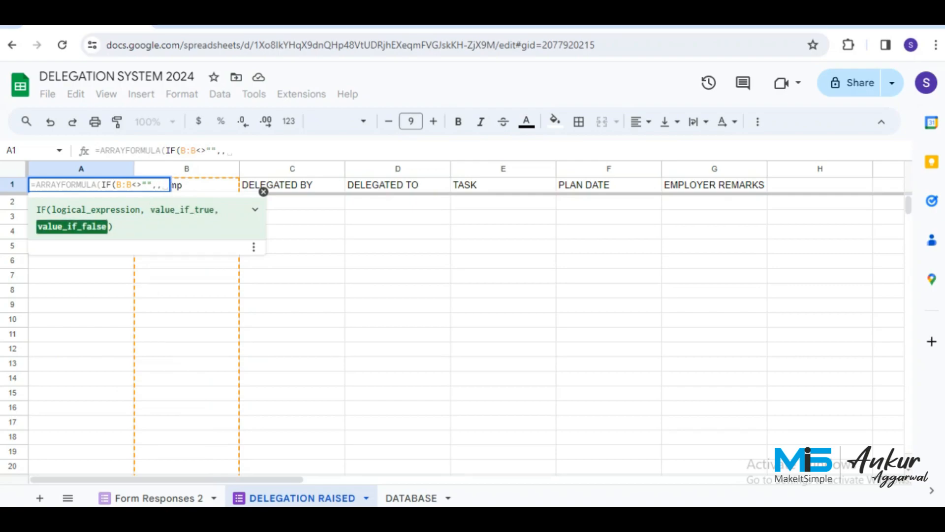
key("BackSpace")
type("IF")
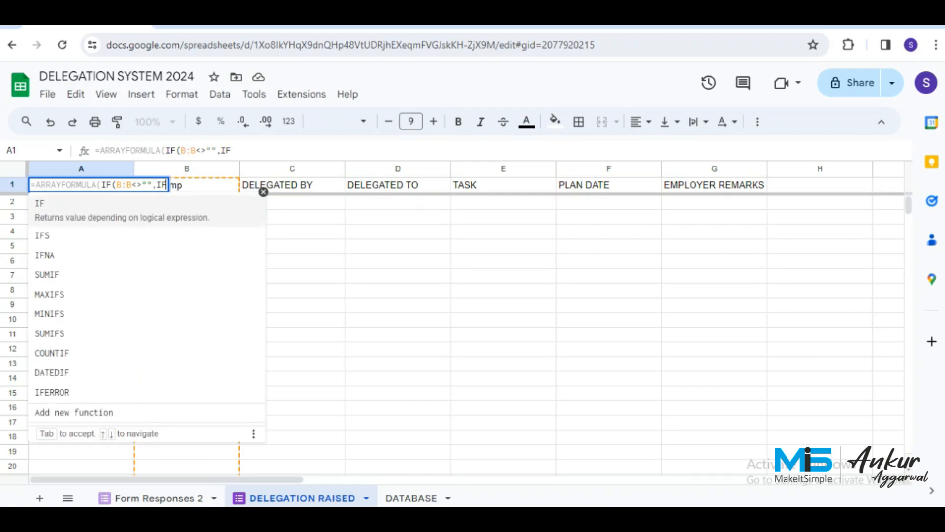
type("(")
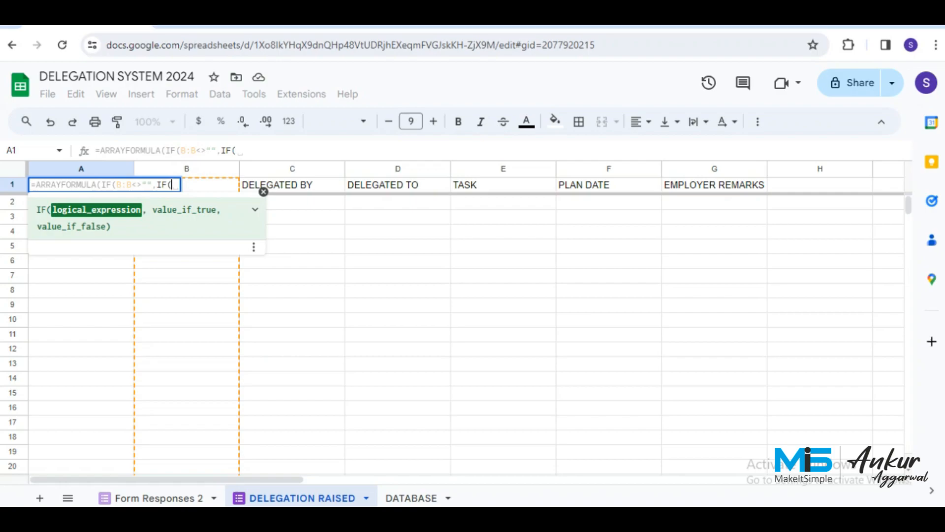
type("ROW")
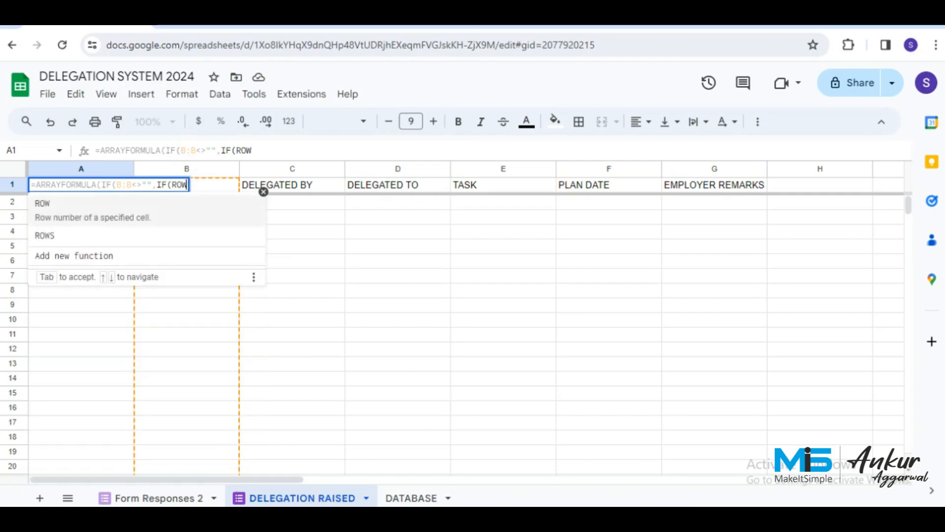
type("(A:a")
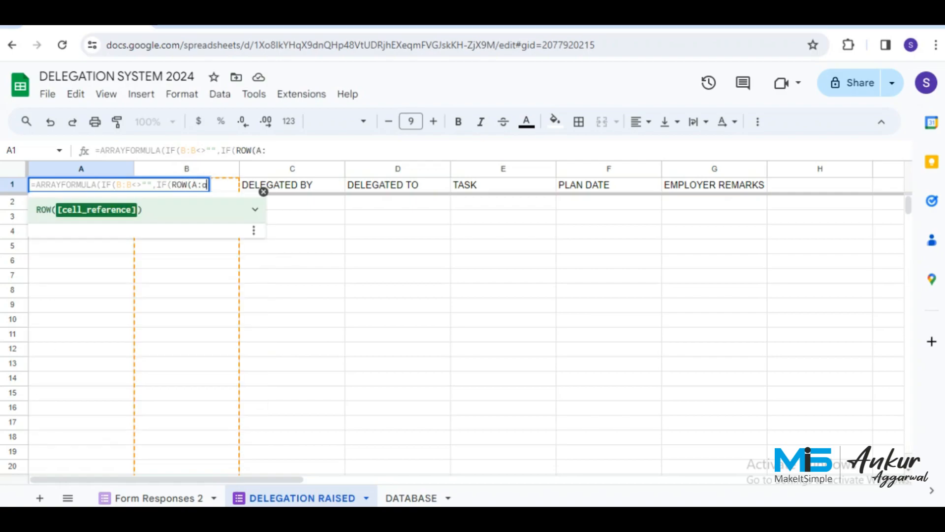
type(")")
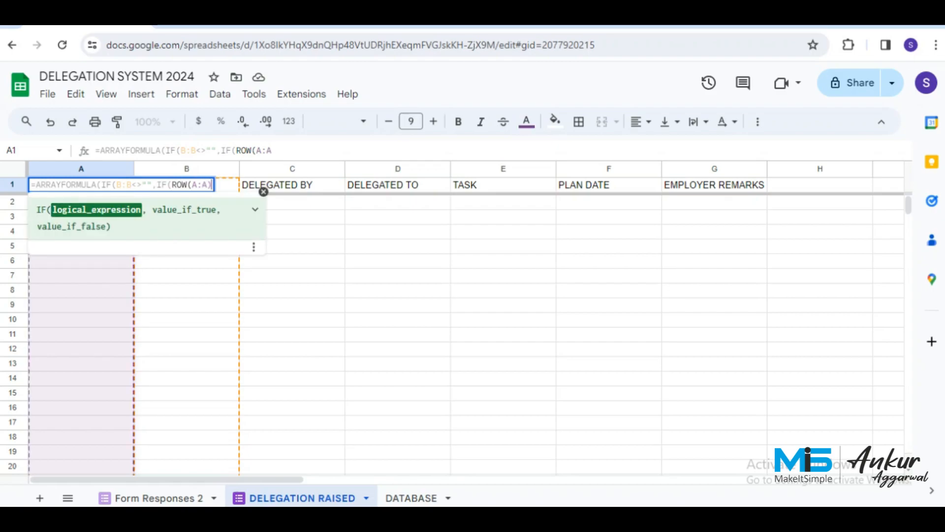
type("=")
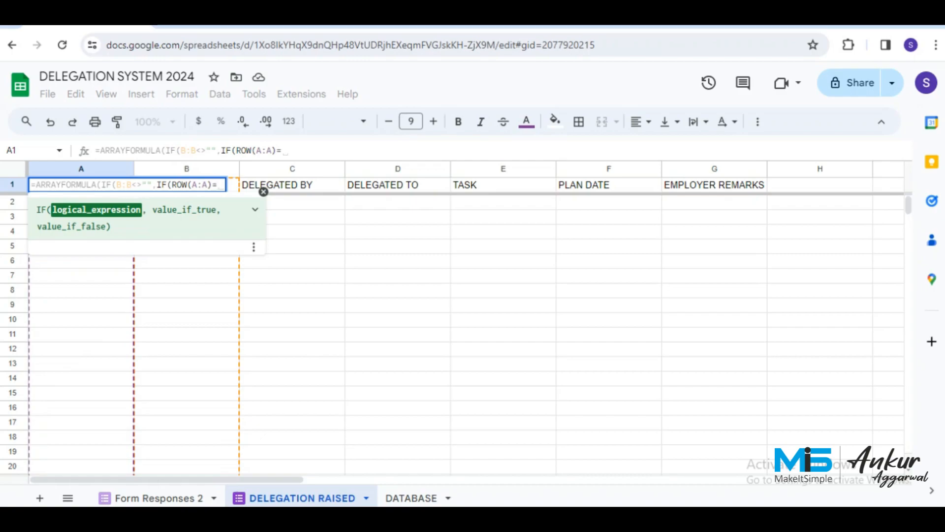
type("1,\"")
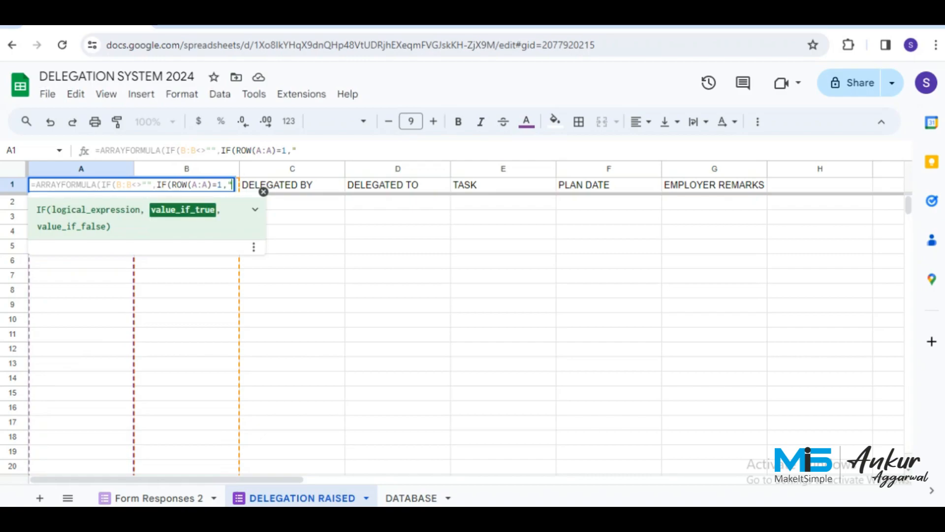
type("UNIQUE NO")
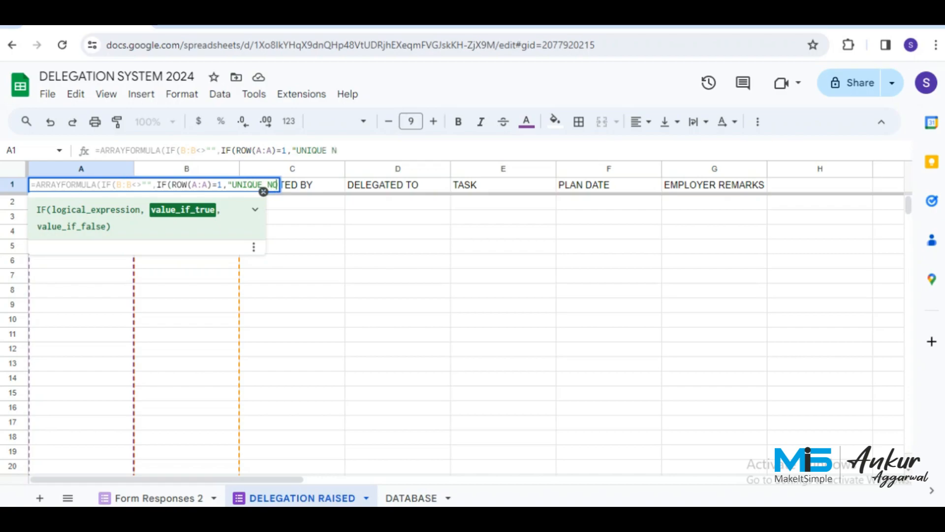
type("\"")
type(",\"")
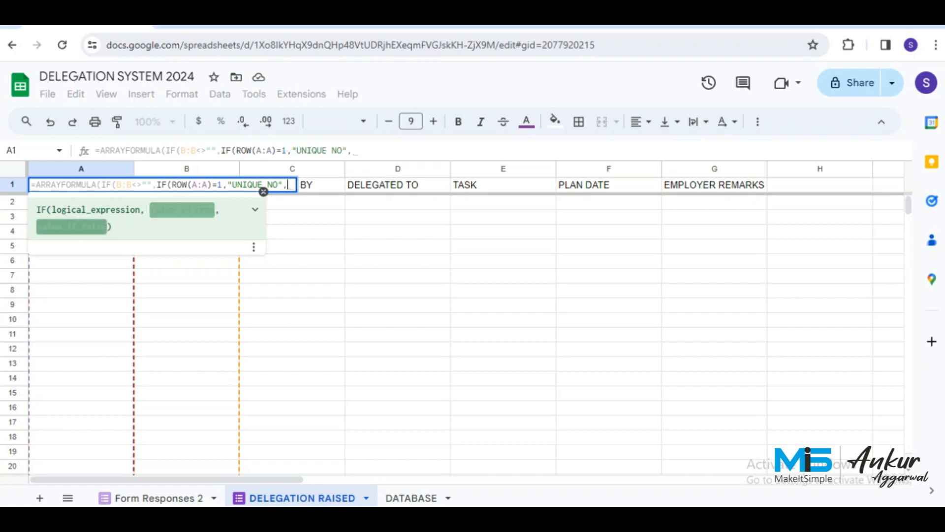
type("DT")
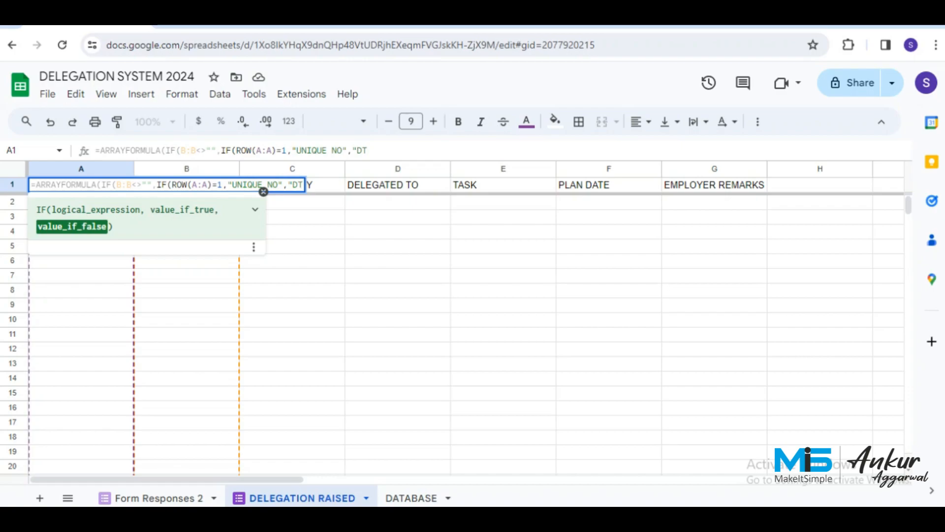
type("-\"")
Finish A1's formula with &TEXT(ROW(A:A)-1,"0000")),"")) and commit it.
type("&")
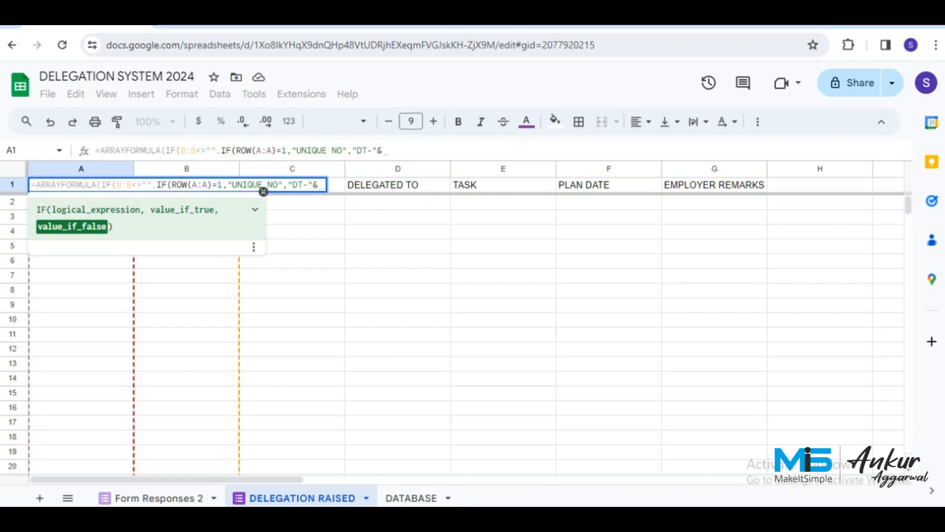
type("TEXT")
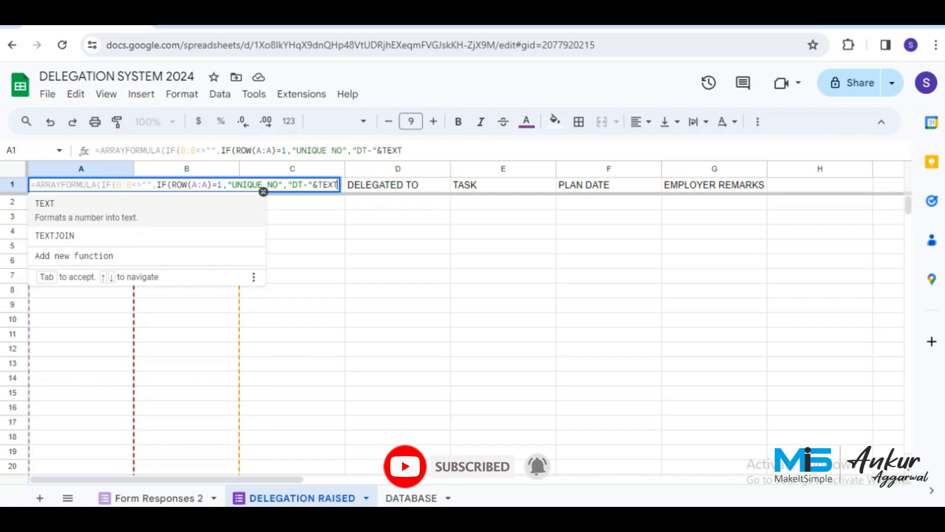
type("(ROW")
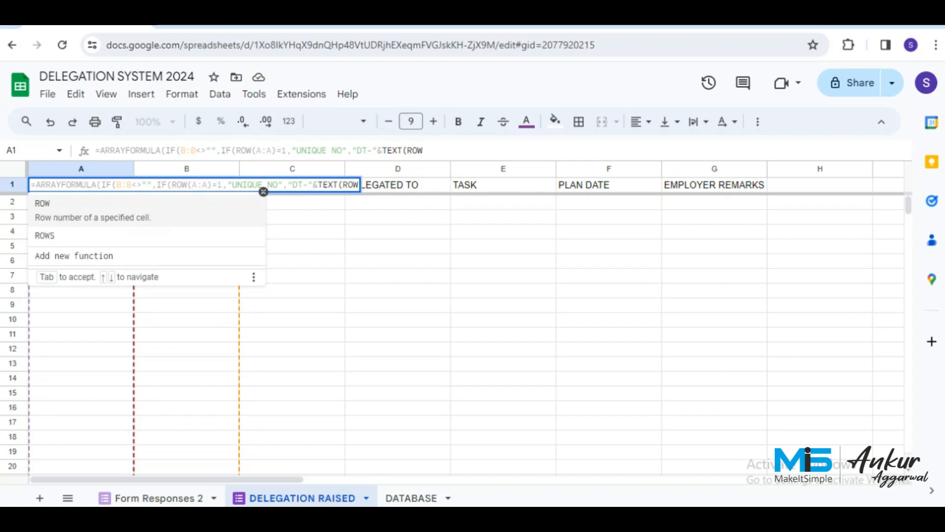
type("(A:a")
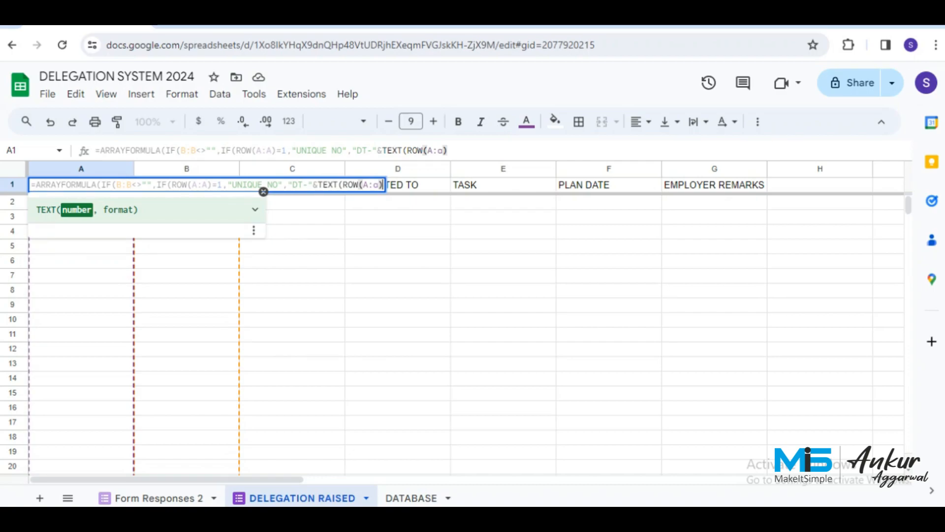
type(")-1, ")
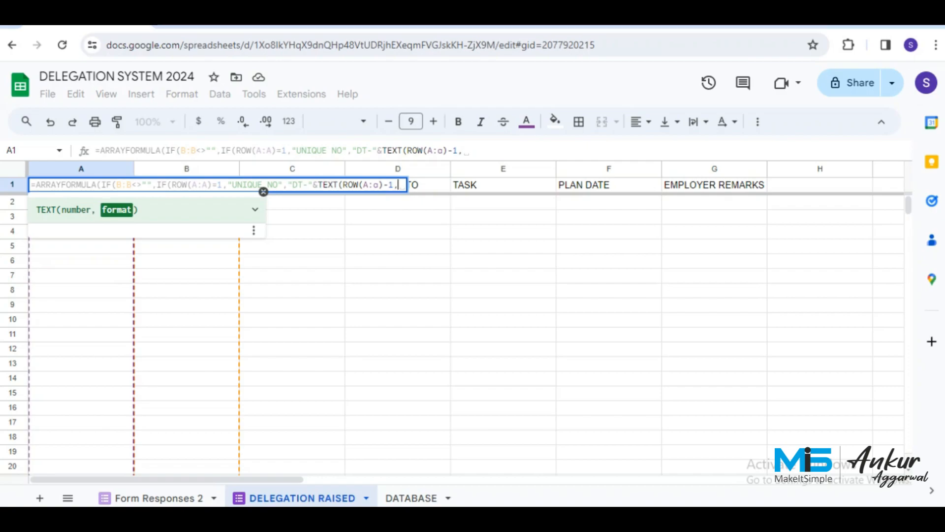
type("\"0000")
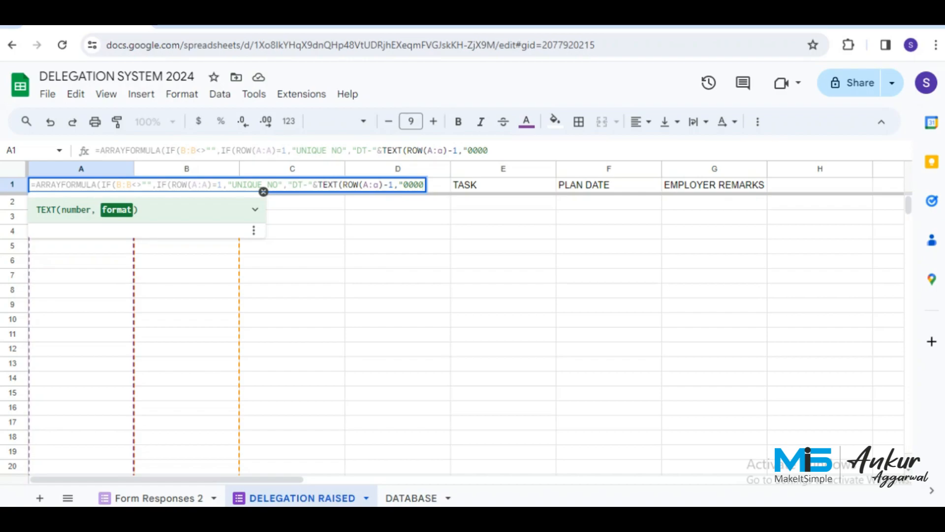
type("\"))")
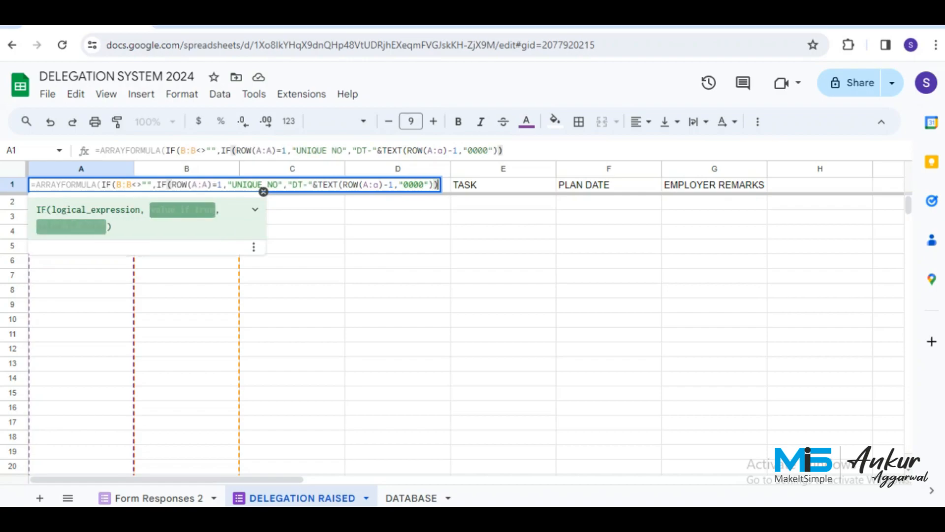
type(",")
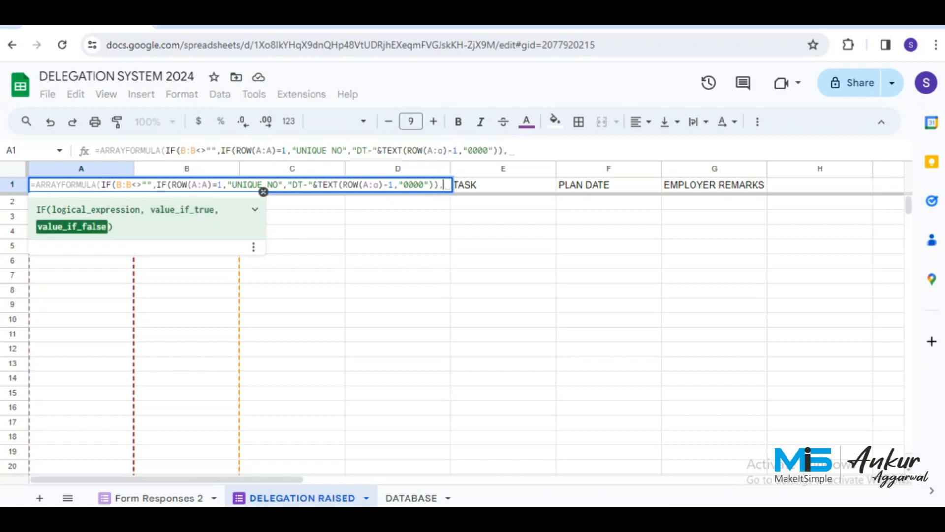
type("\"\"))")
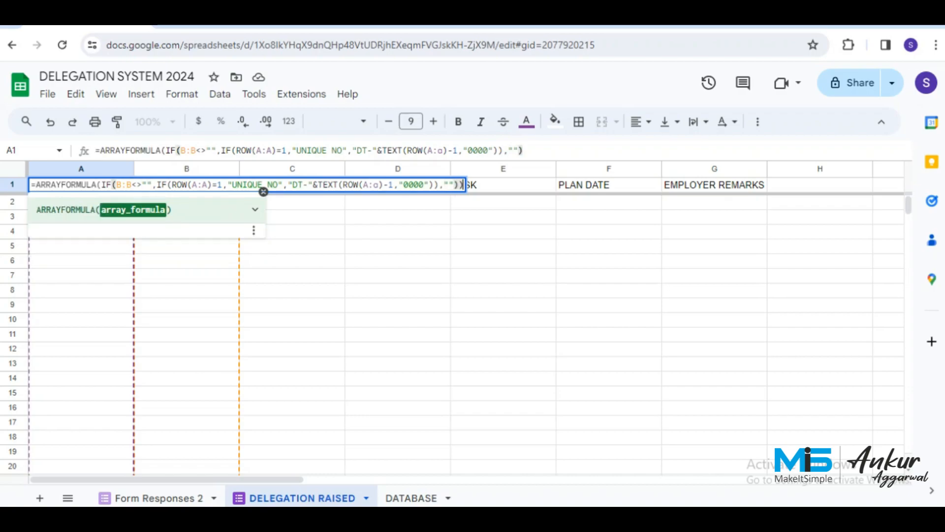
key("Return")
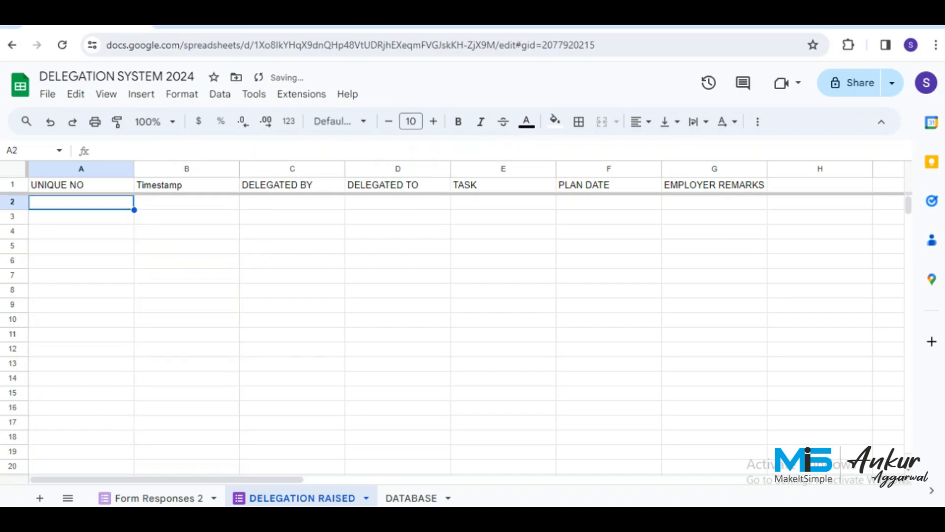
key("Up")
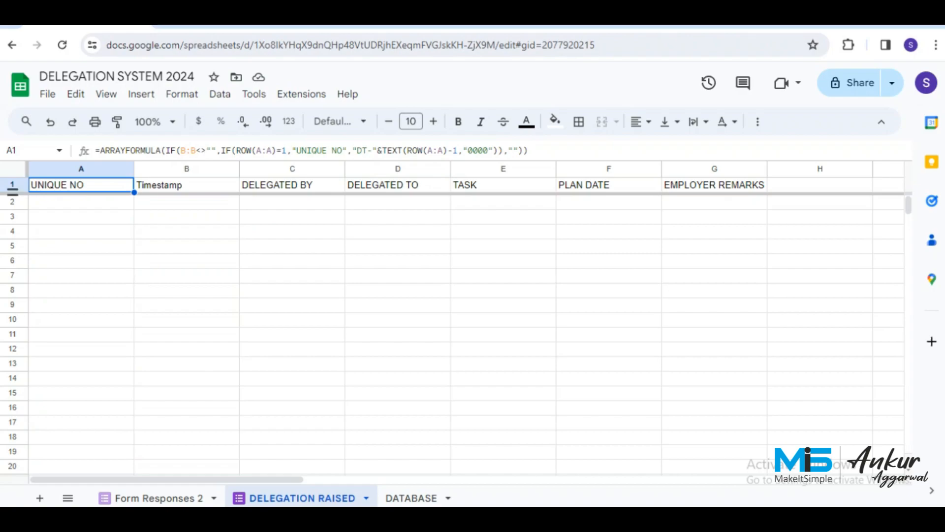
Make the header row taller and centre its text horizontally and vertically.
left_click_drag(12, 189, 13, 203)
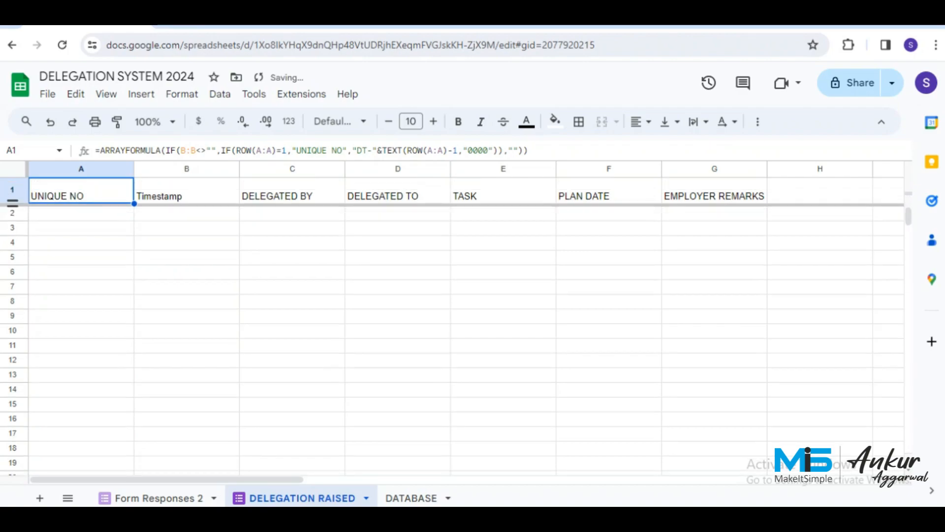
left_click(12, 191)
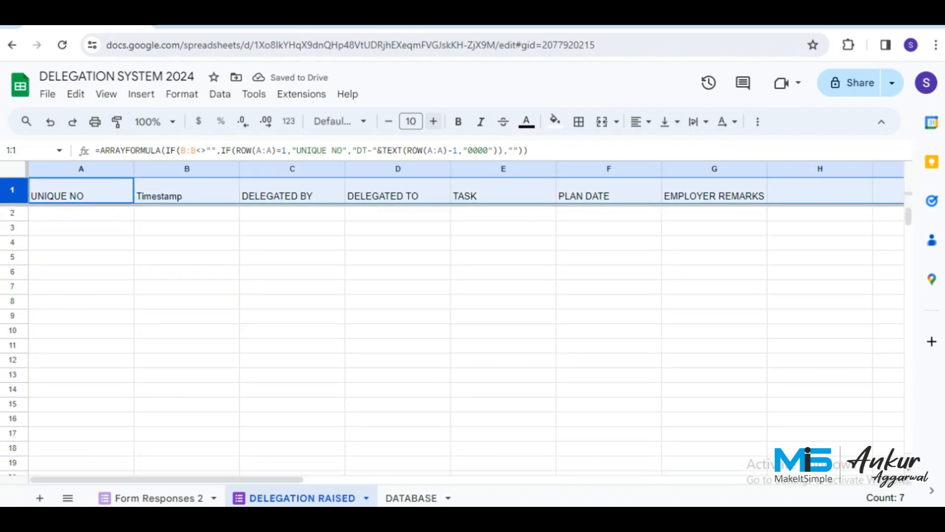
left_click(640, 121)
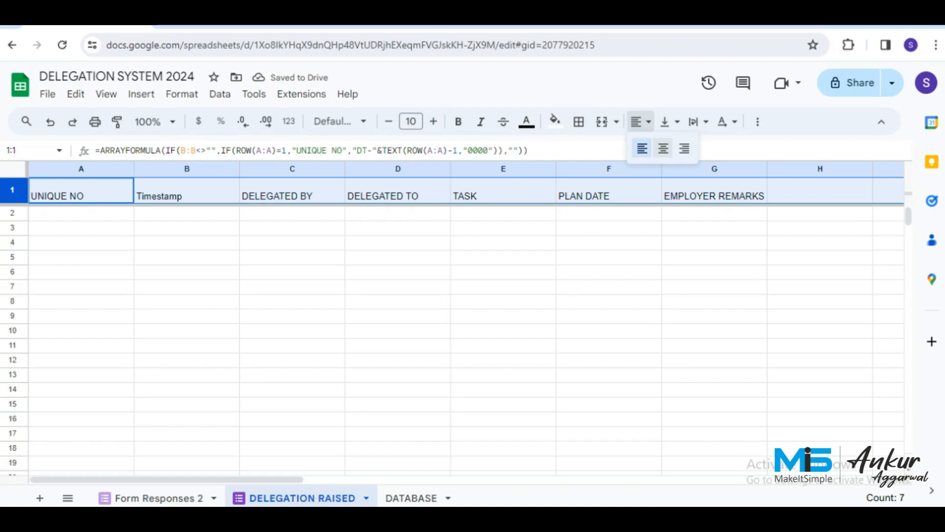
left_click(663, 148)
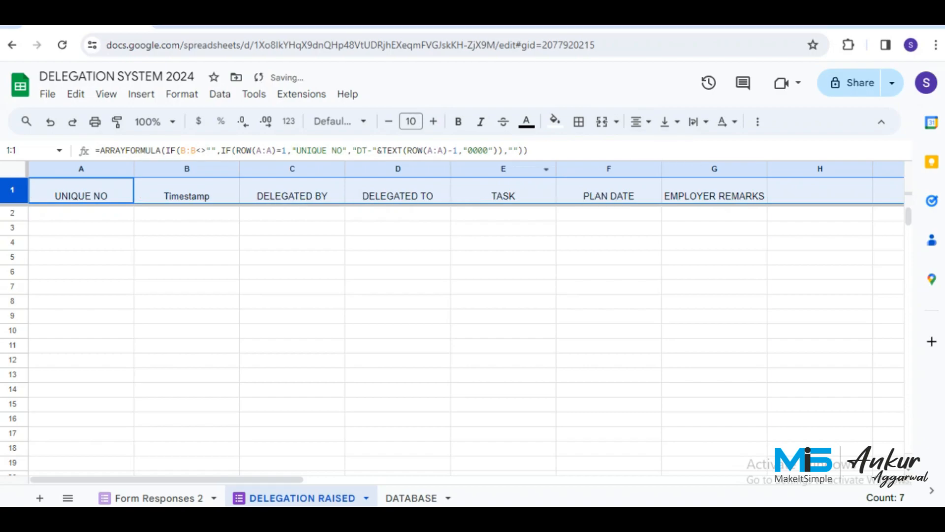
left_click(669, 121)
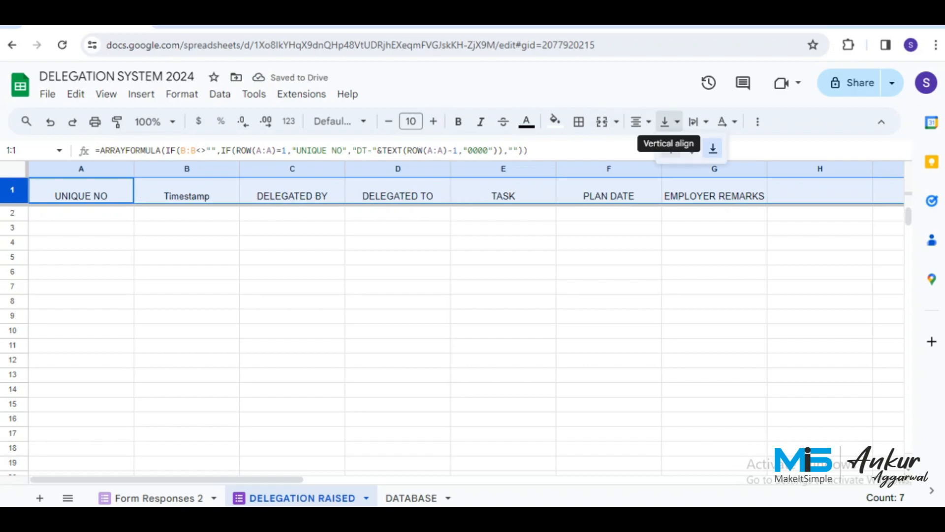
left_click(691, 148)
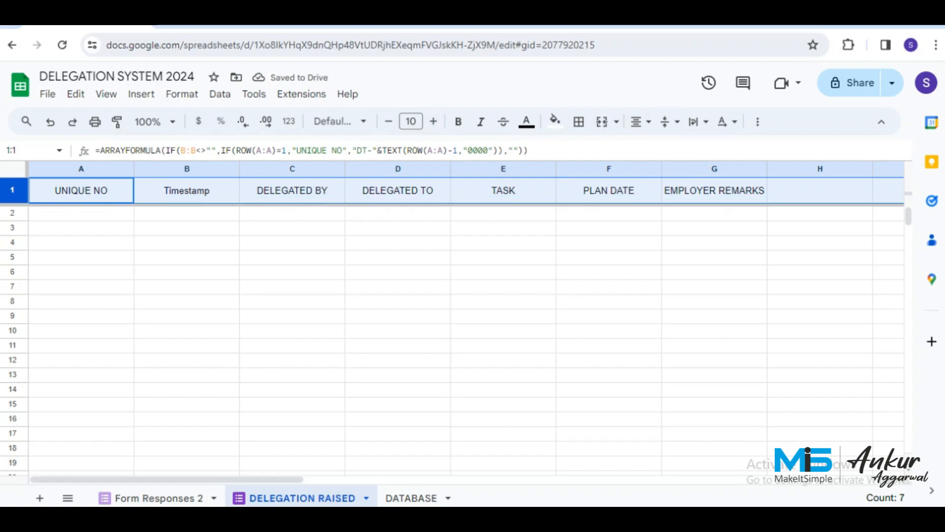
Bold the header cells A1 to G1, UNIQUE NO through EMPLOYER REMARKS.
left_click(82, 190)
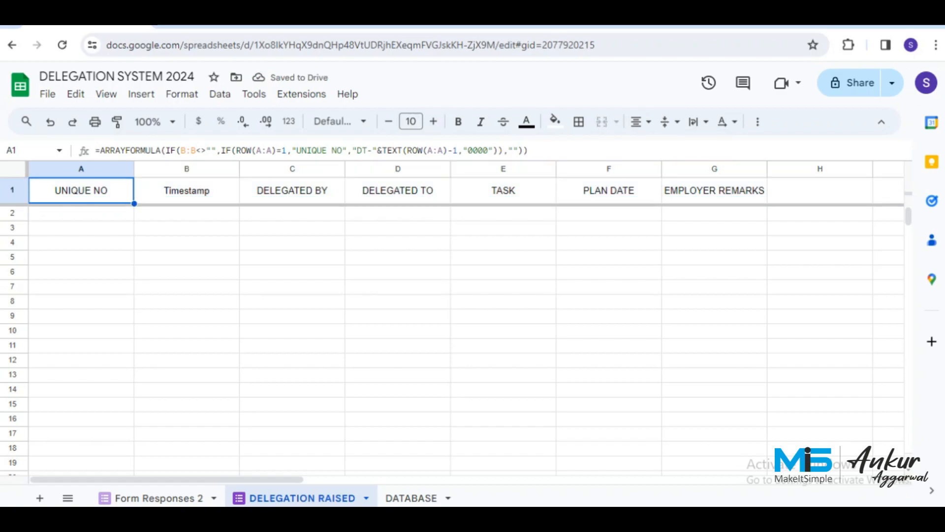
key("shift+Right")
key("shift+Right")
key("shift+Right")
key("shift+Right")
key("shift+Right")
key("shift+Right")
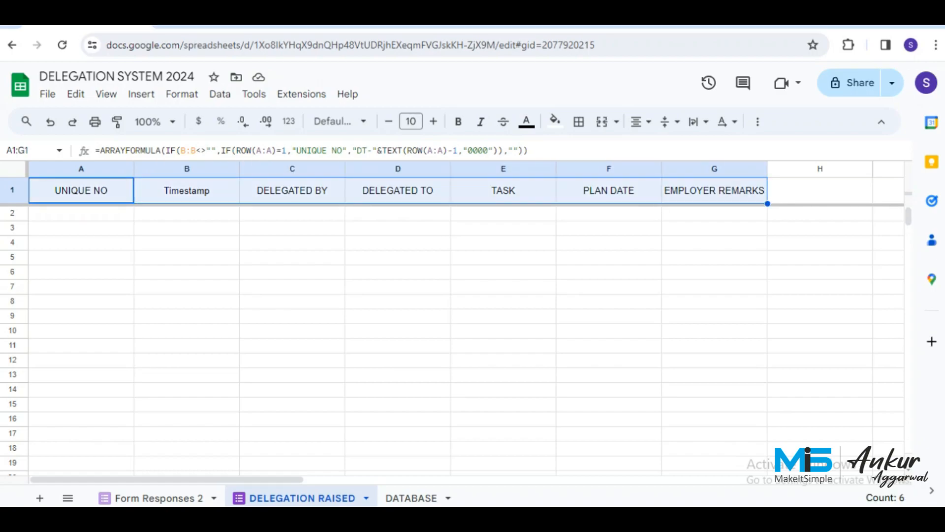
key("ctrl+b")
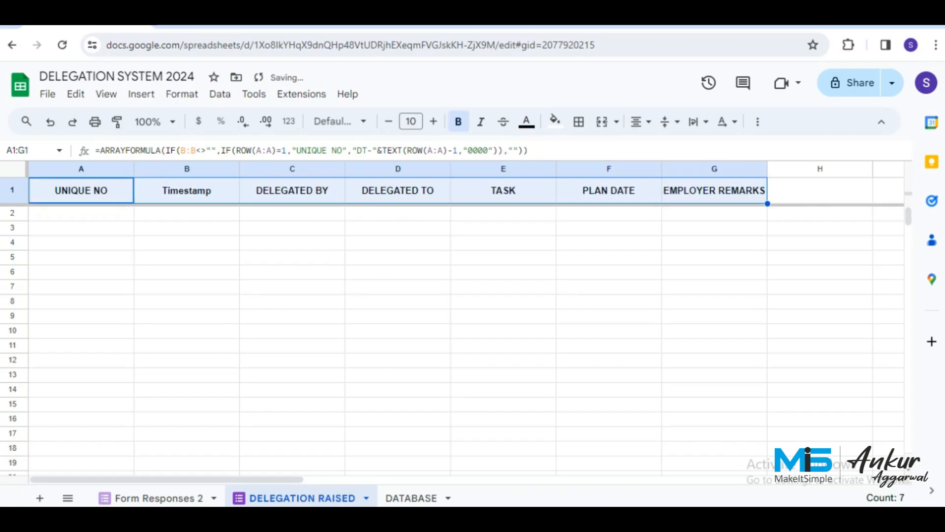
key("Down")
key("Up")
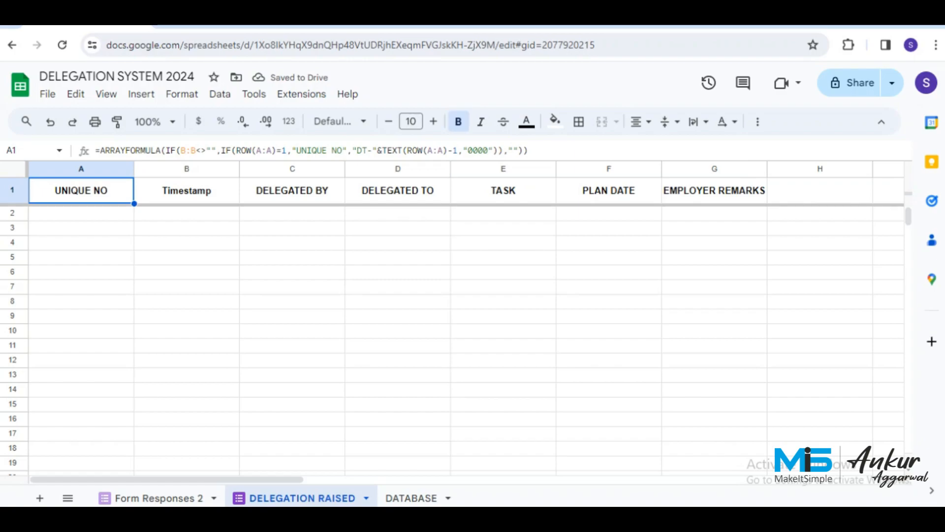
key("Down")
key("Right")
key("Right")
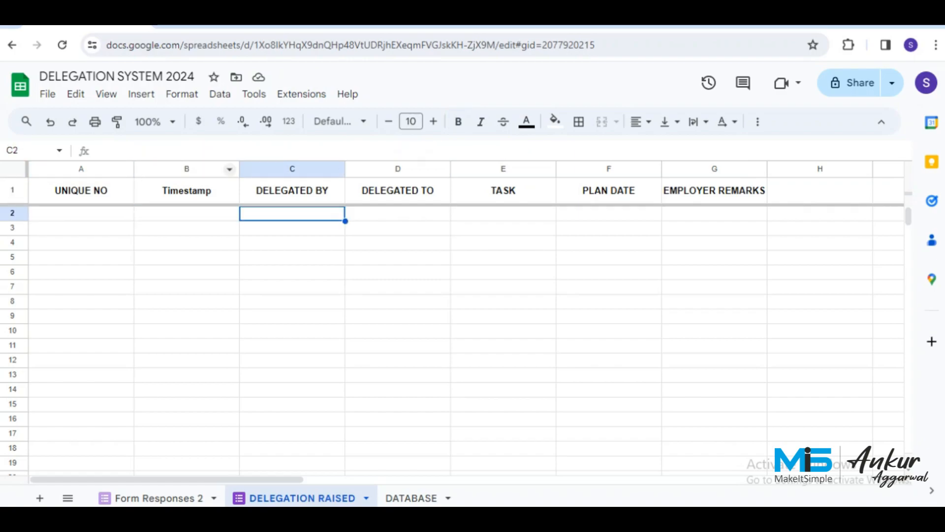
Narrow column A, widen Timestamp, slightly narrow DELEGATED BY, and widen the TASK column.
left_click_drag(133, 169, 86, 169)
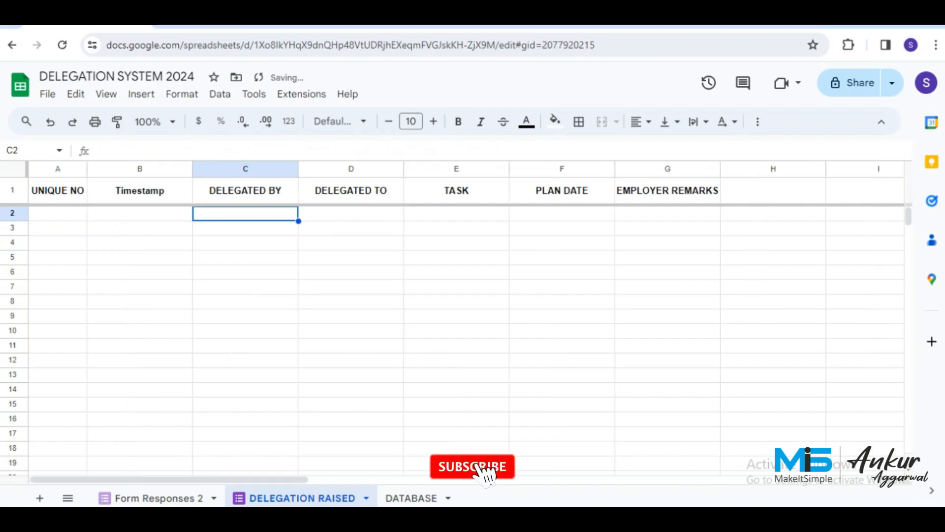
key("Left")
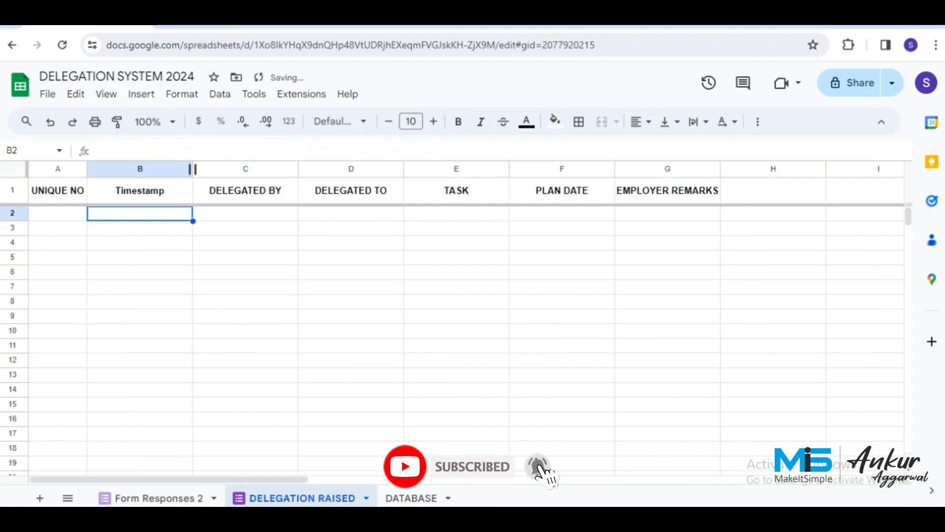
left_click_drag(192, 169, 222, 169)
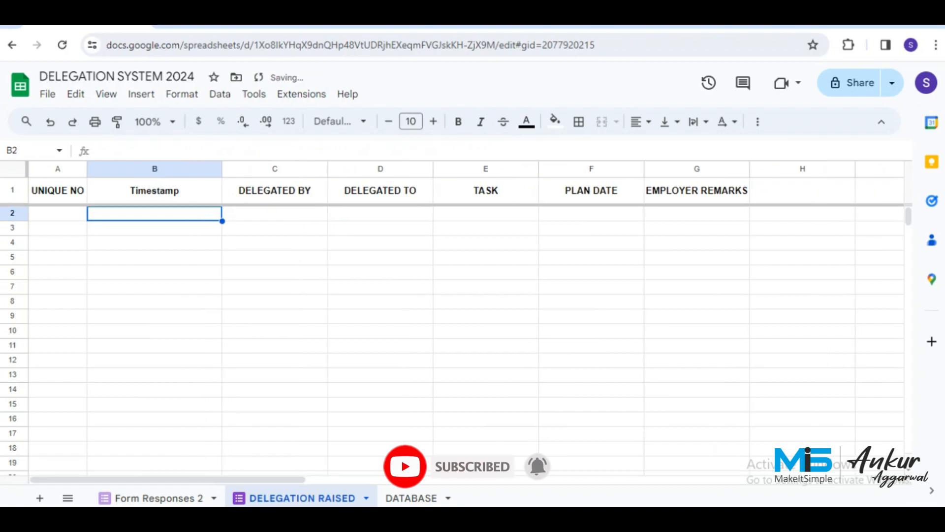
key("Right")
key("Right")
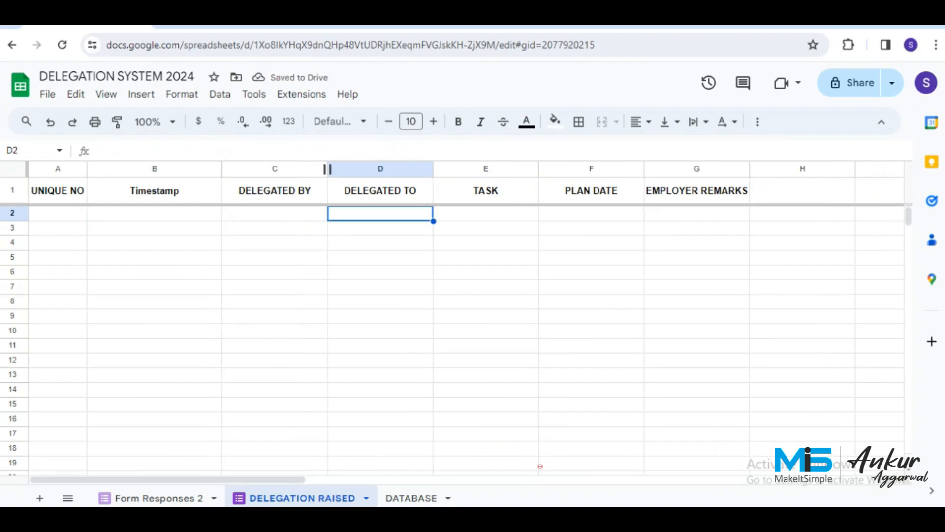
left_click_drag(328, 168, 363, 169)
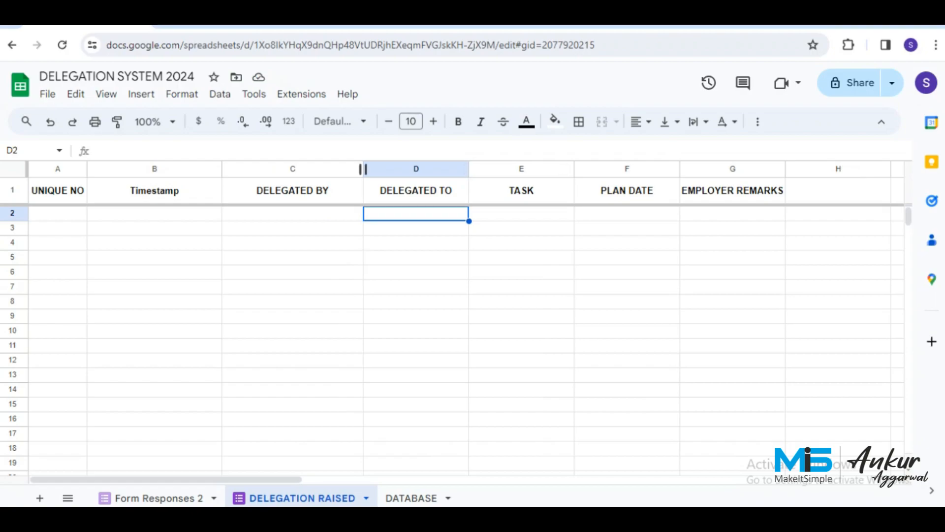
left_click_drag(363, 169, 337, 169)
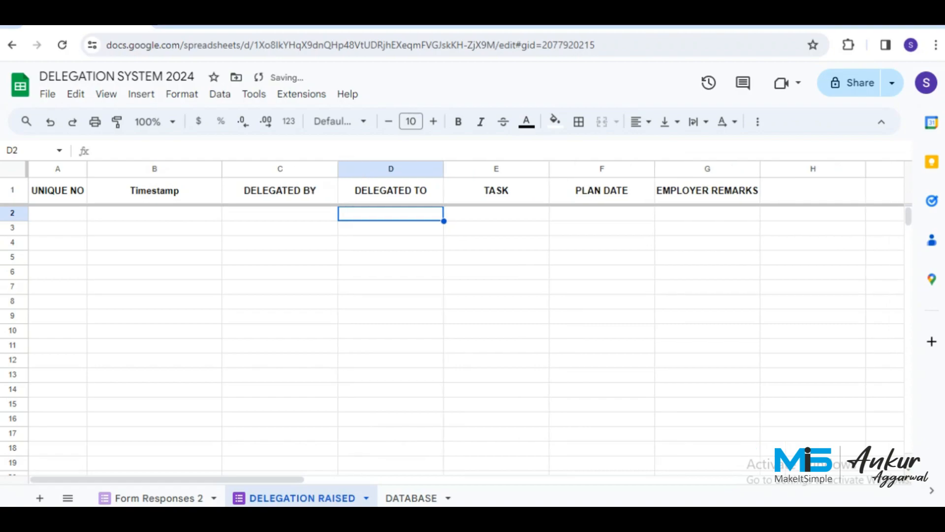
left_click_drag(549, 169, 598, 168)
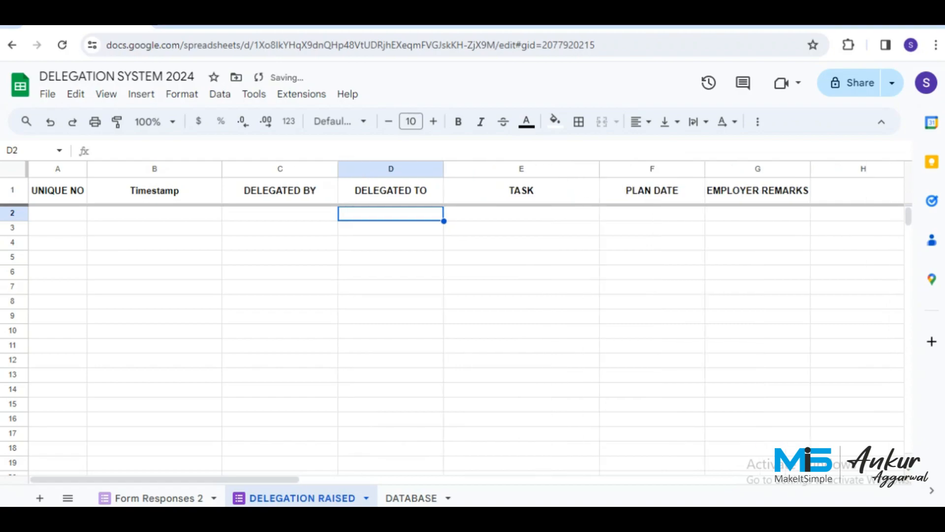
key("Right")
key("Right")
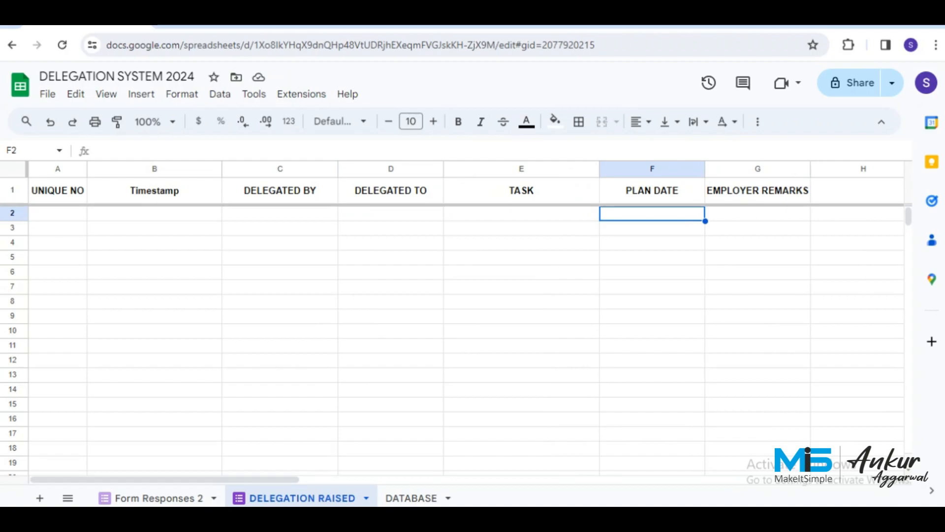
Fill header row 1 of the DELEGATION RAISED sheet with dark yellow.
left_click(12, 191)
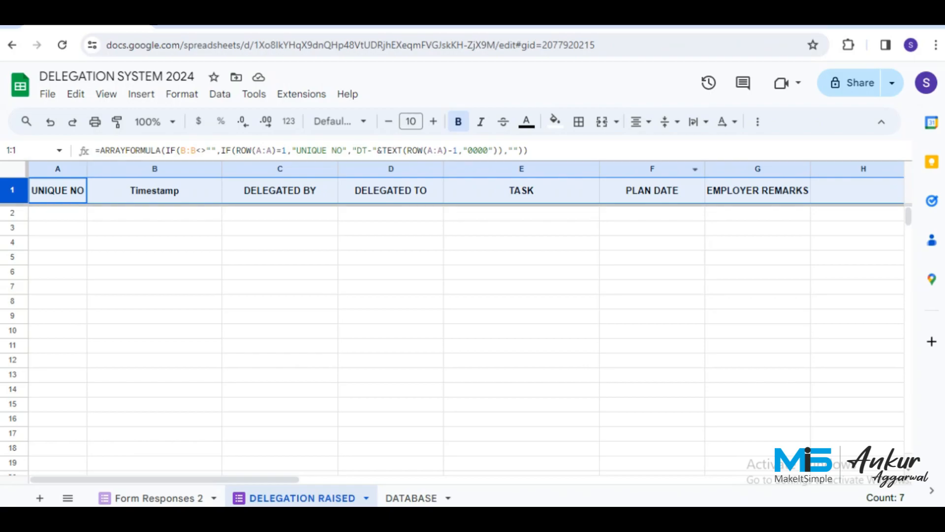
left_click(554, 121)
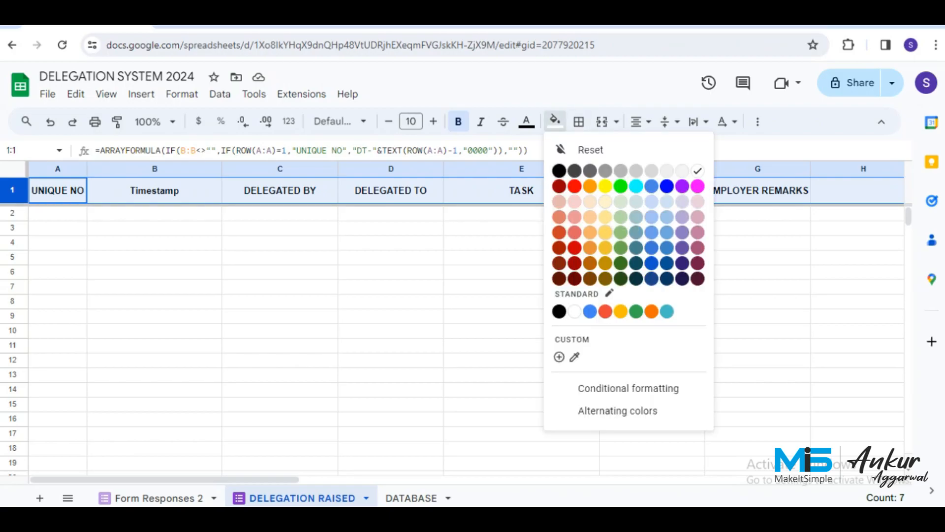
left_click(606, 248)
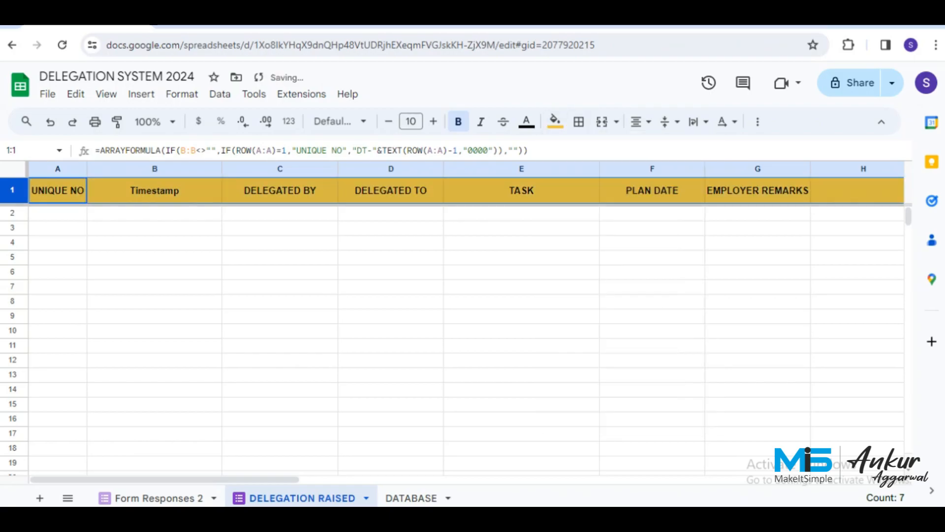
left_click(279, 213)
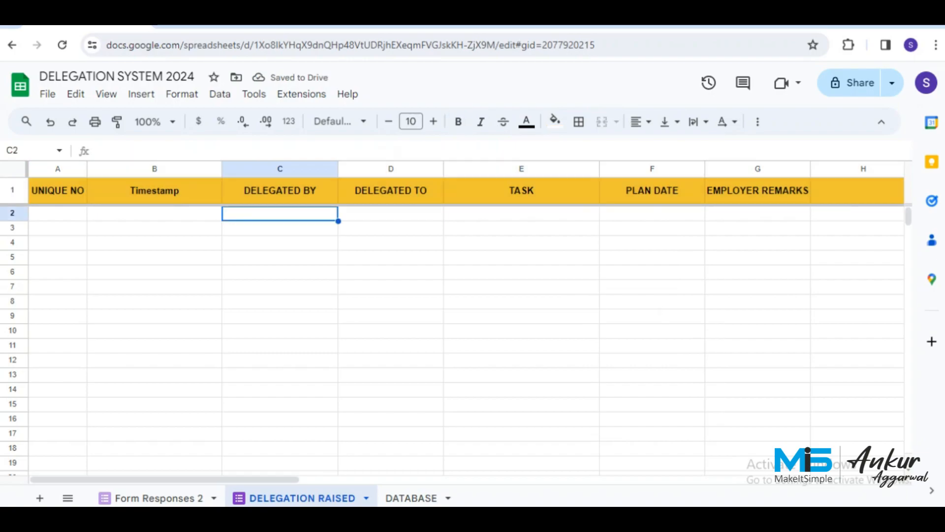
left_click(58, 213)
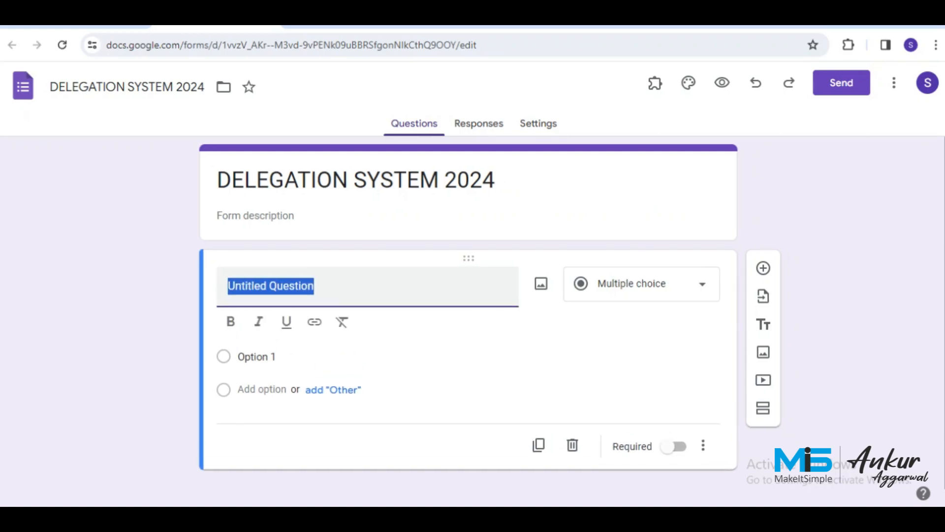
Title the first question UNIQUE NO and duplicate it as DELEGATED BY.
type("UNIQUE NO")
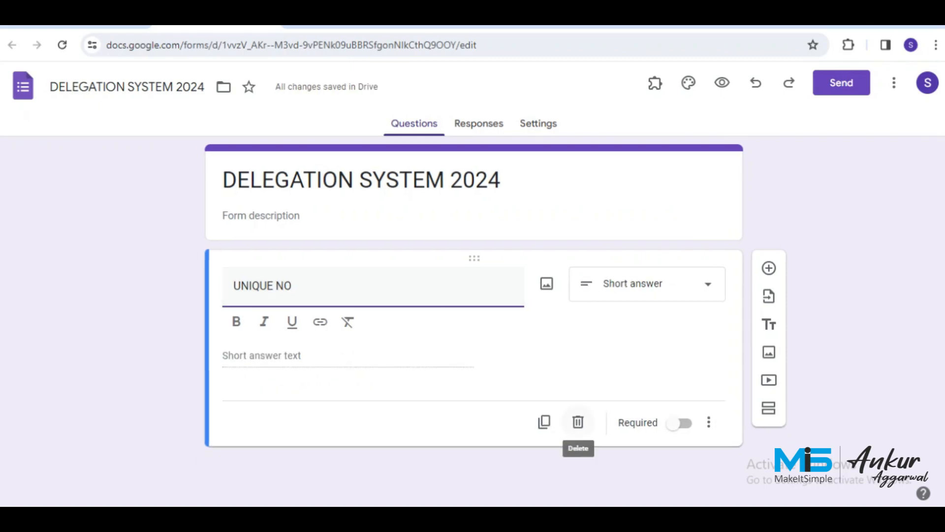
left_click(443, 421)
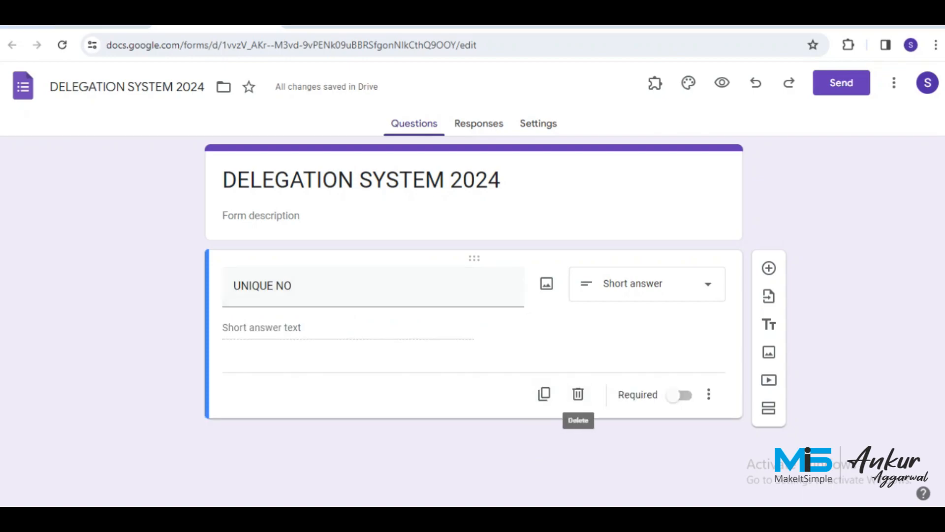
left_click(544, 393)
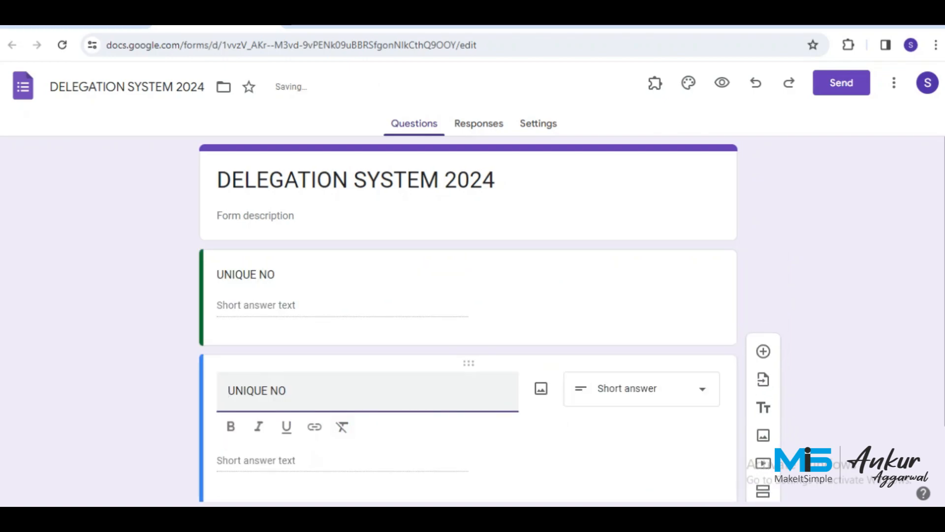
key("ctrl+a")
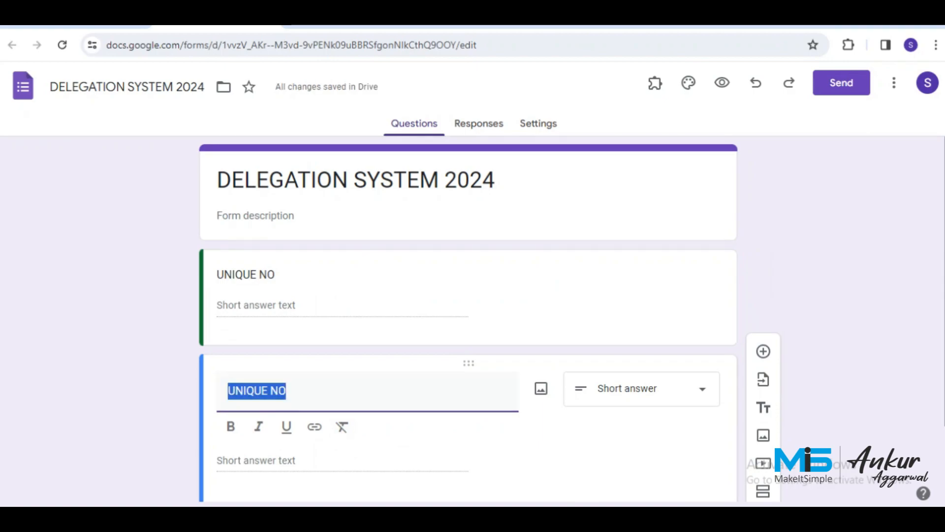
type("DELEGA")
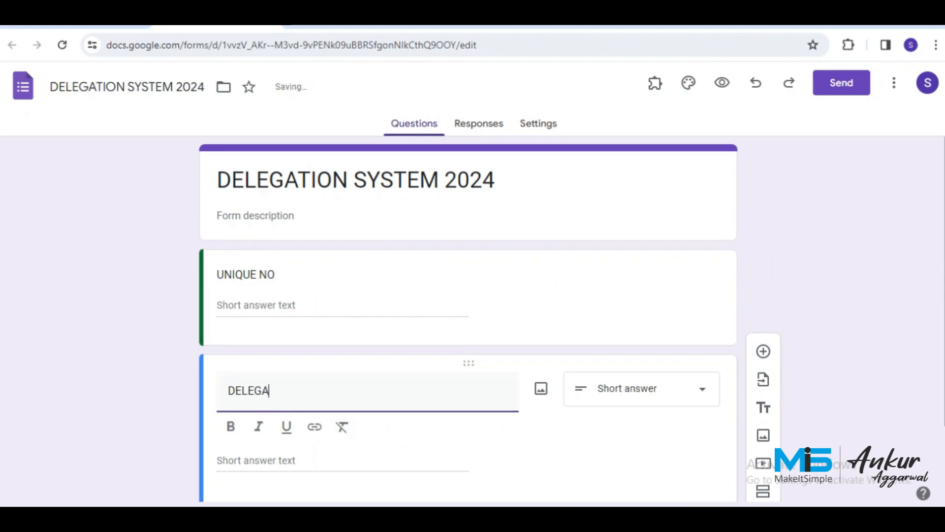
type("TED BY")
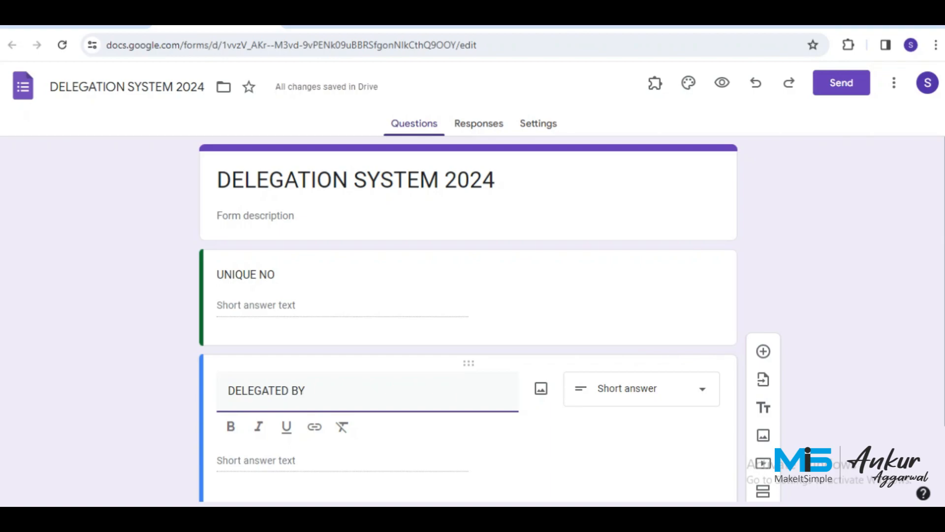
key("alt+Tab")
Add duplicated short-answer questions titled DELEGATED TO and TASK.
scroll(467, 345, "down", 1)
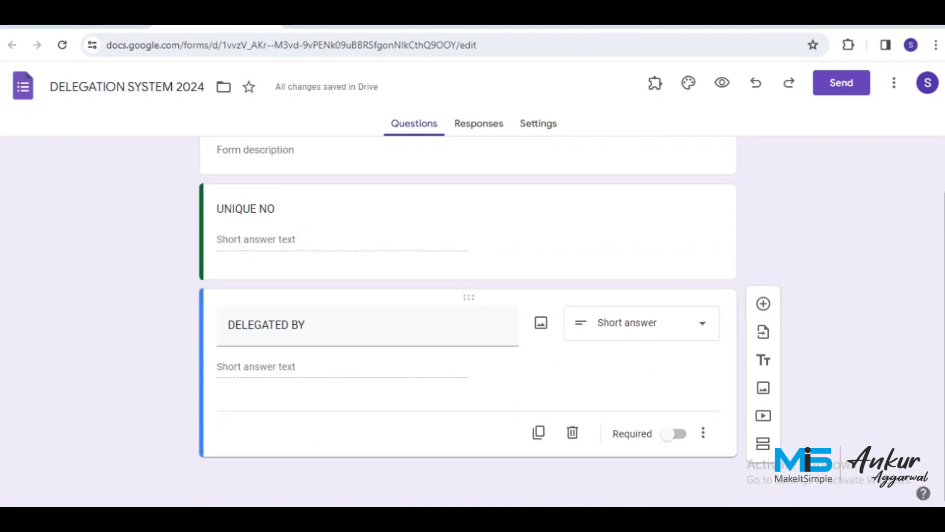
left_click(539, 431)
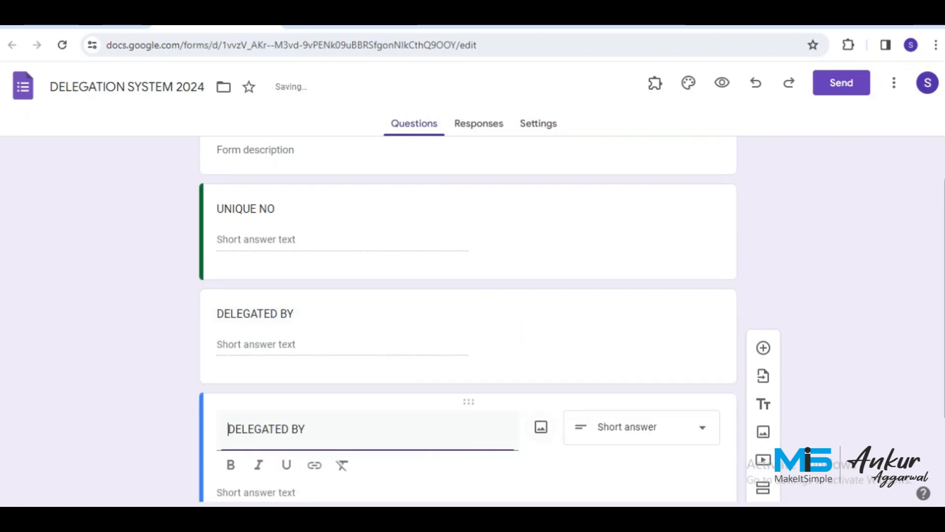
key("BackSpace")
key("BackSpace")
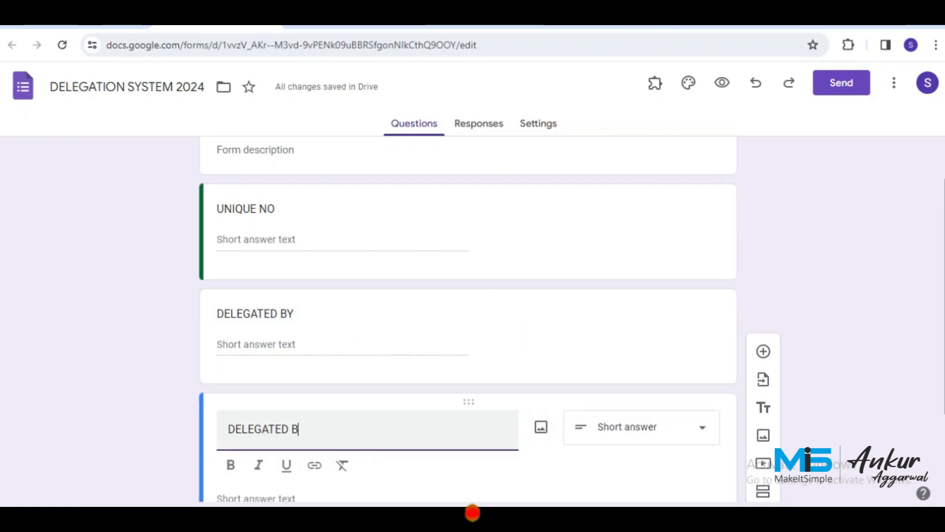
type("TO")
scroll(468, 345, "down", 2)
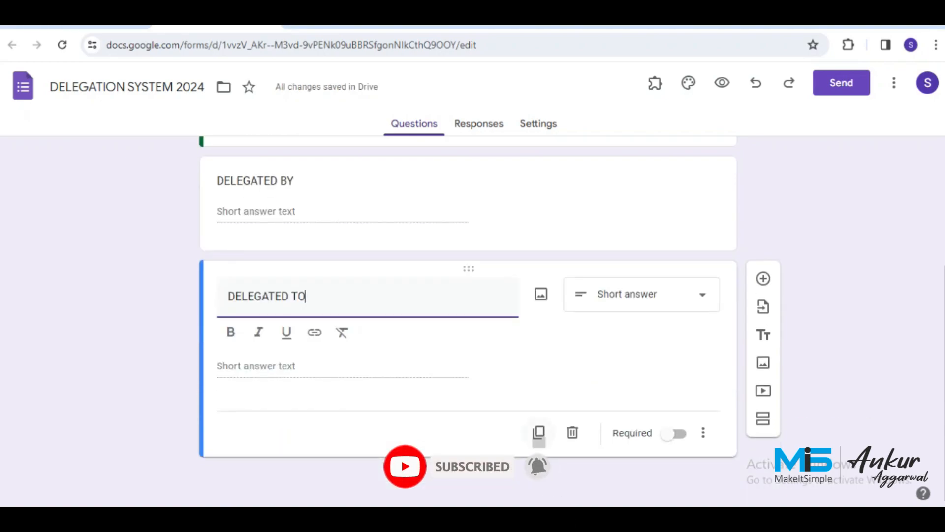
left_click(539, 432)
key("ctrl+a")
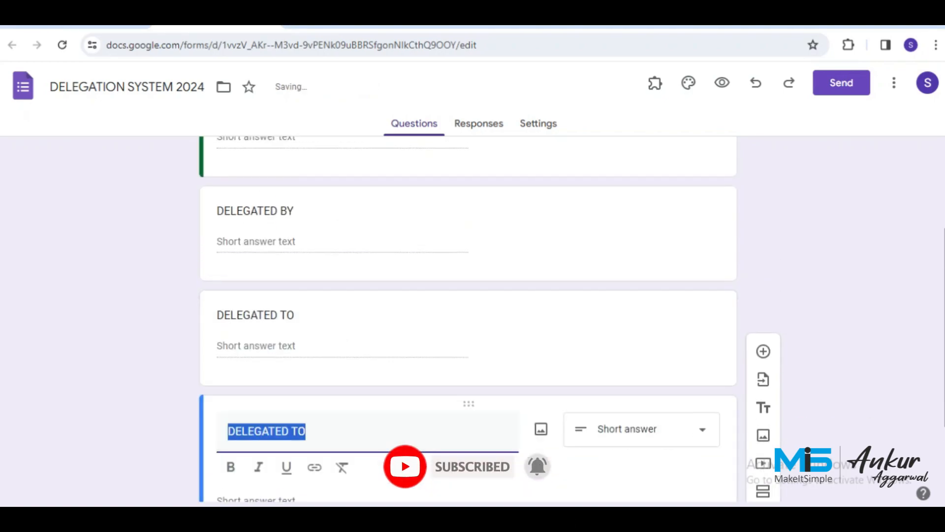
type("TASK")
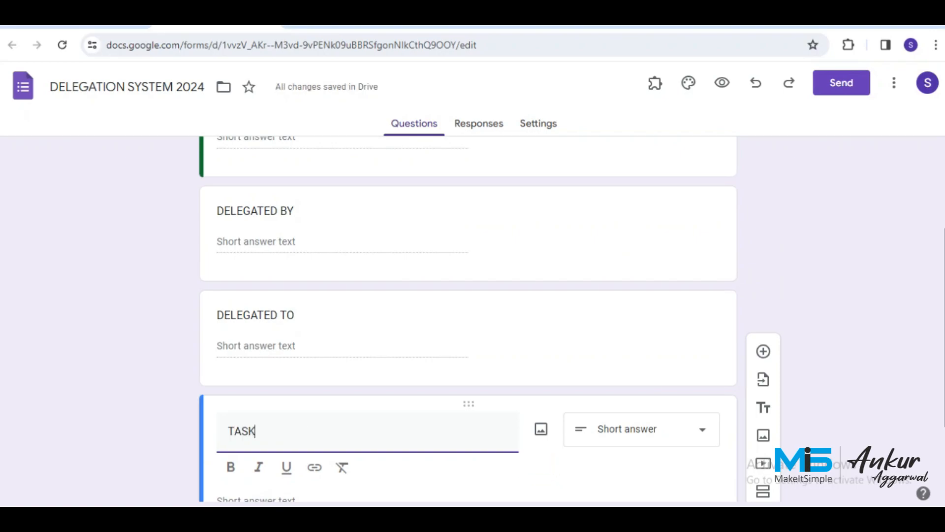
scroll(468, 320, "down", 3)
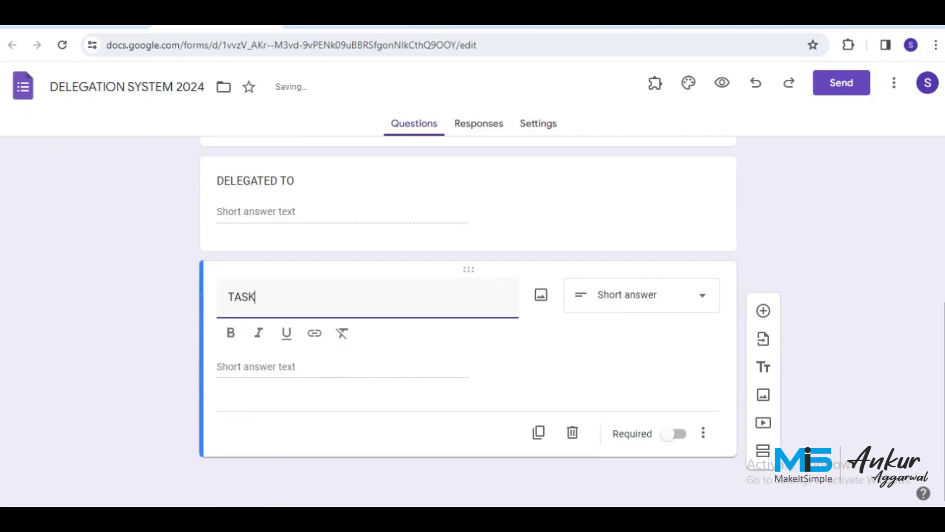
Duplicate the TASK question and retitle the copy PLAN DATE.
left_click(539, 432)
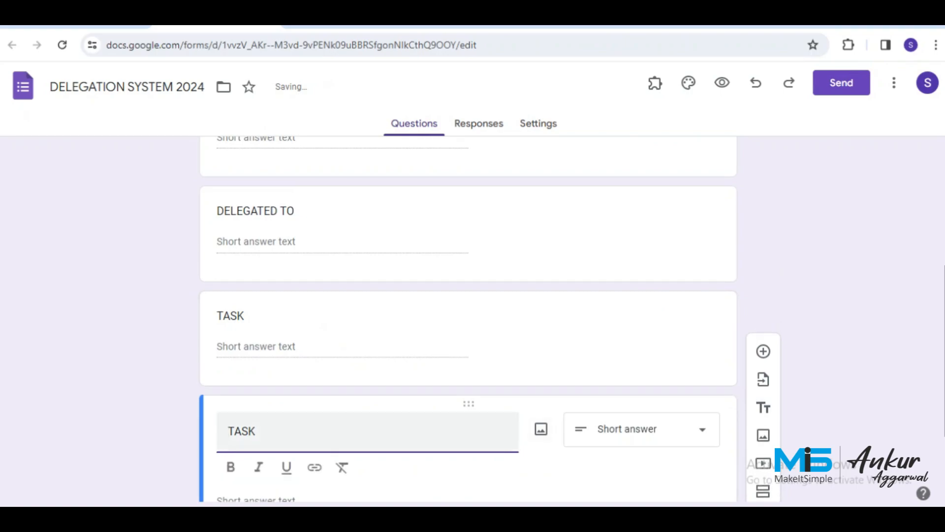
type("PLAN")
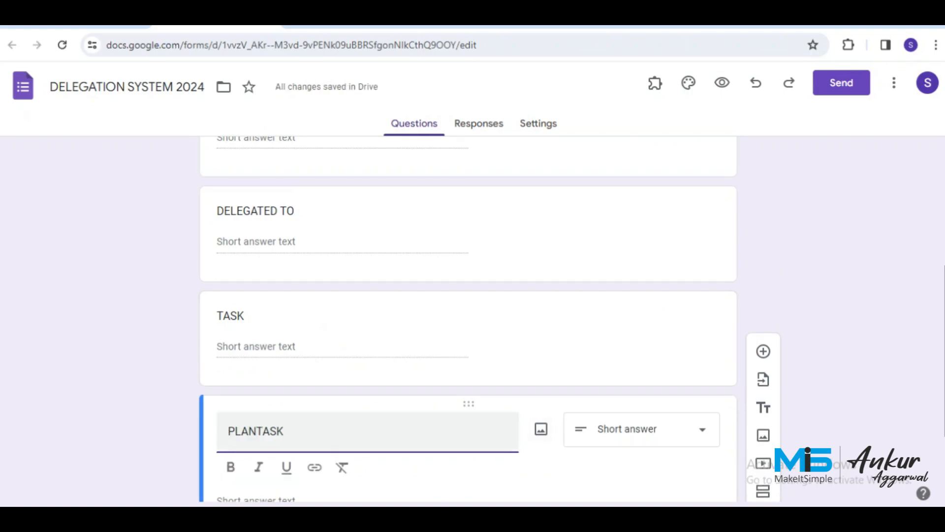
key("shift+Right")
key("shift+Right")
key("shift+Right")
key("shift+Right")
type("D")
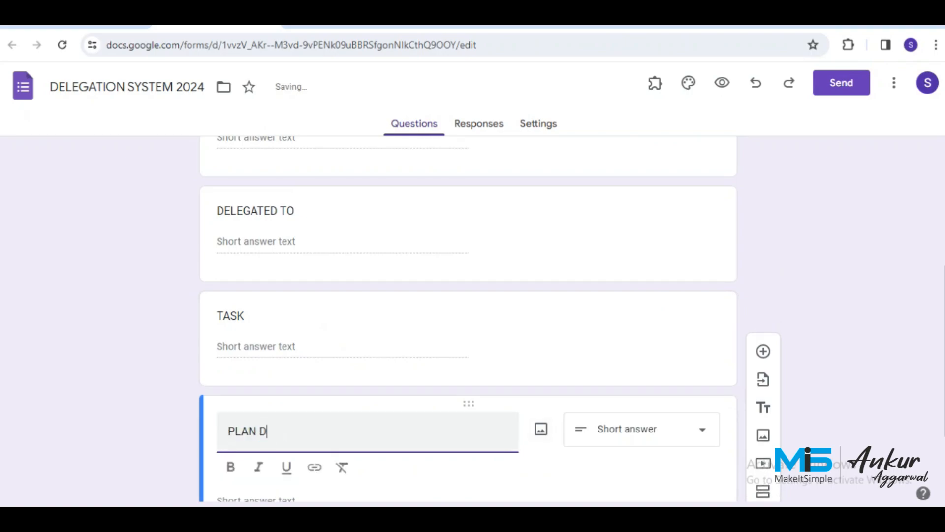
type("ATE")
Keep PLAN DATE as short answer and add an EMPLOYER REMARKS copy below it.
left_click(640, 429)
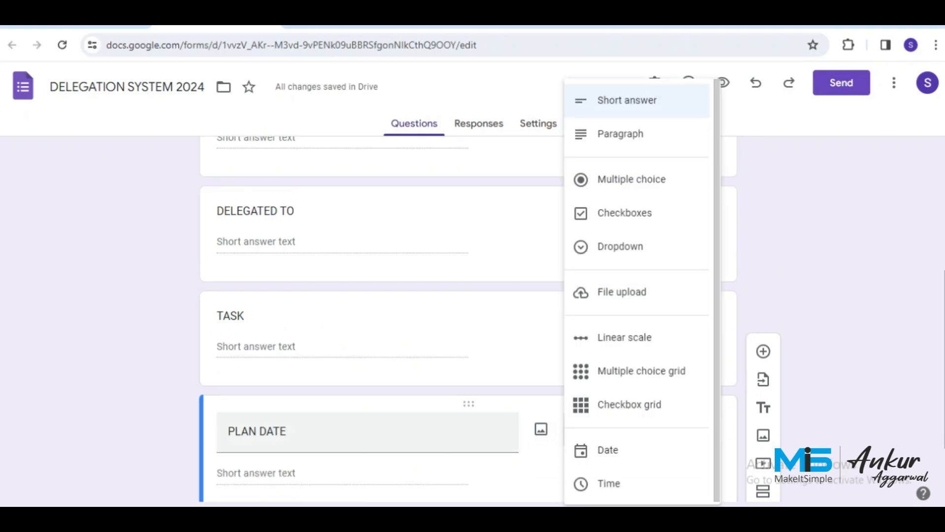
left_click(368, 432)
scroll(467, 320, "down", 3)
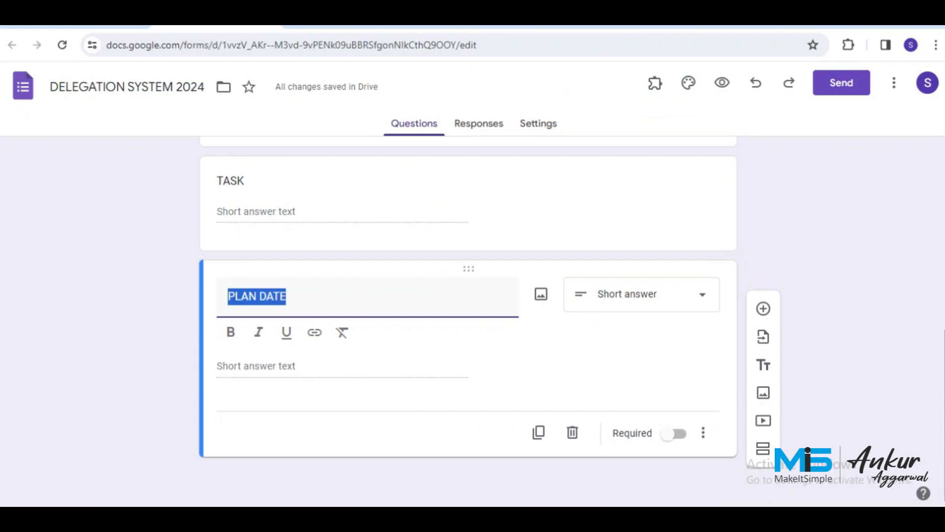
left_click(539, 432)
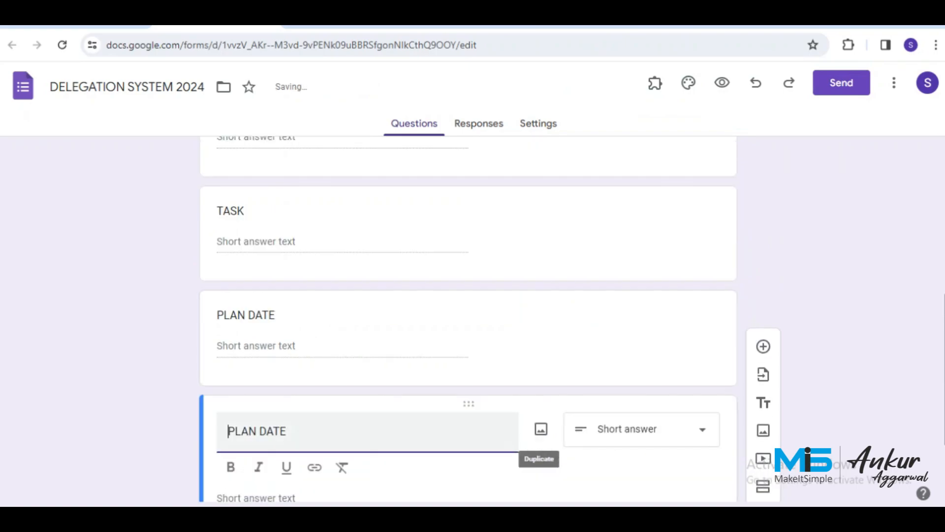
left_click_drag(289, 431, 220, 432)
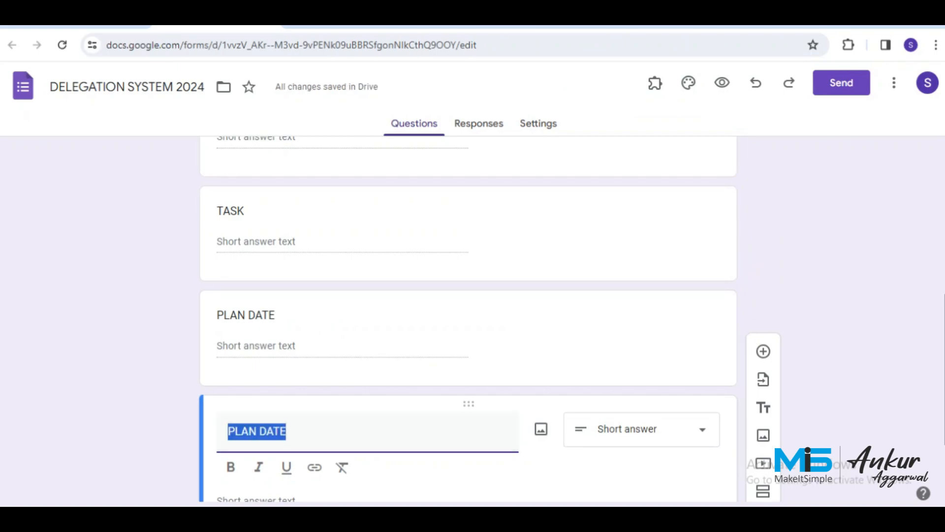
type("EMPLOYER REMARKS")
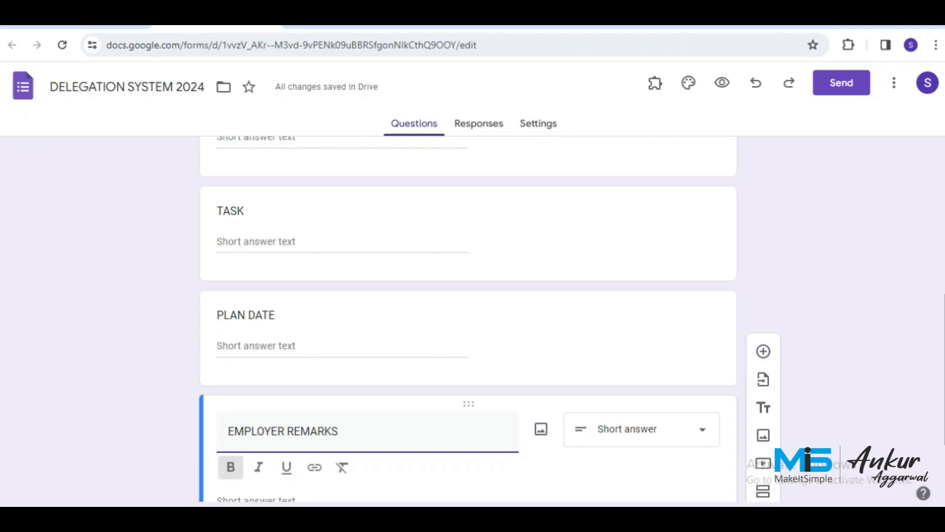
key("alt+Tab")
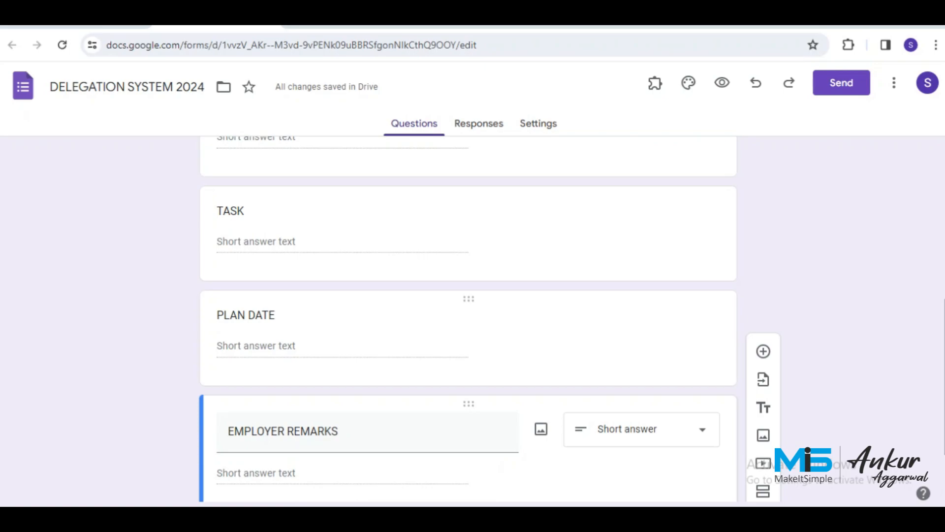
Duplicate EMPLOYER REMARKS and retitle the copy STATUS.
scroll(469, 335, "down", 2)
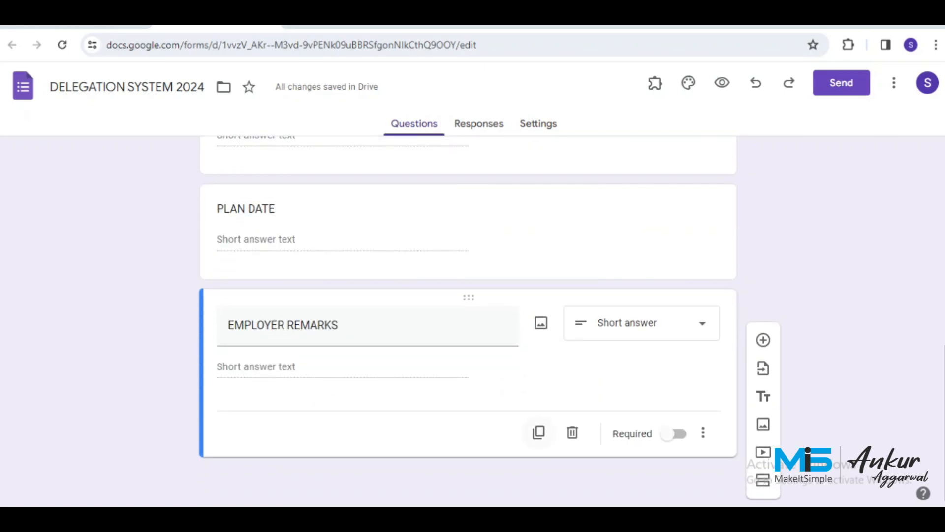
left_click(538, 432)
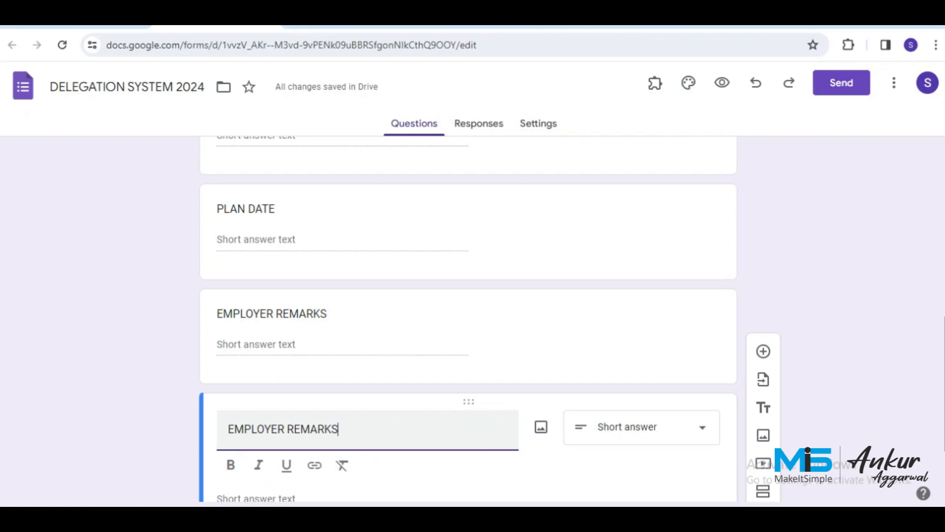
key("ctrl+a")
type("STATUS")
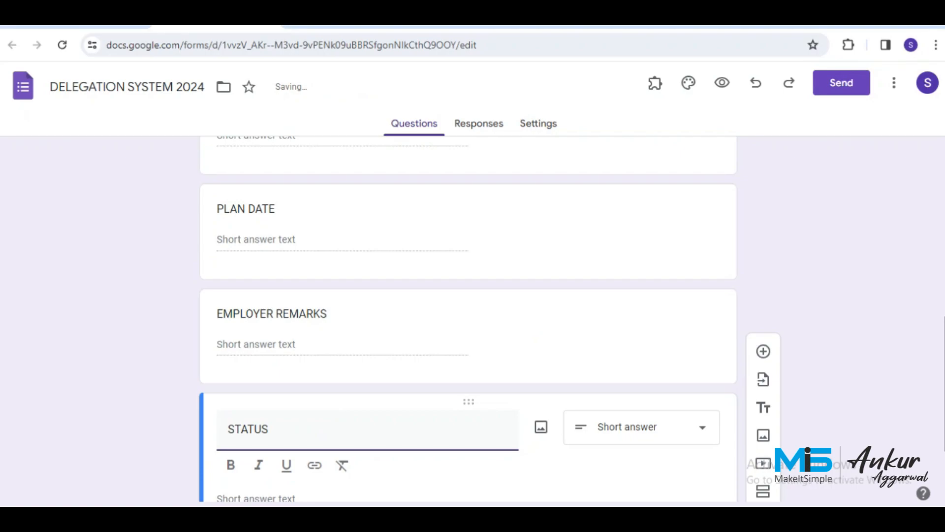
scroll(368, 429, "down", 1)
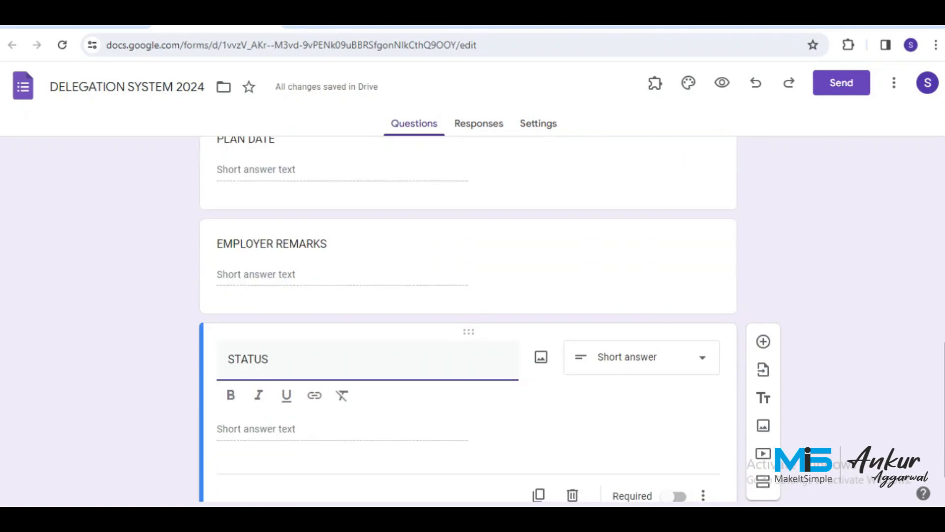
Turn STATUS into a Dropdown question with options PENDING and COMPLETED.
left_click(642, 357)
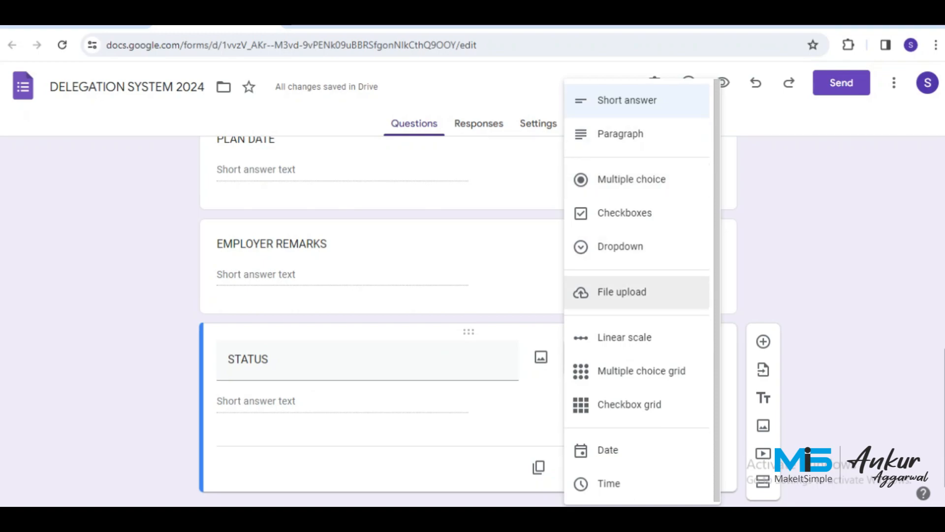
left_click(620, 247)
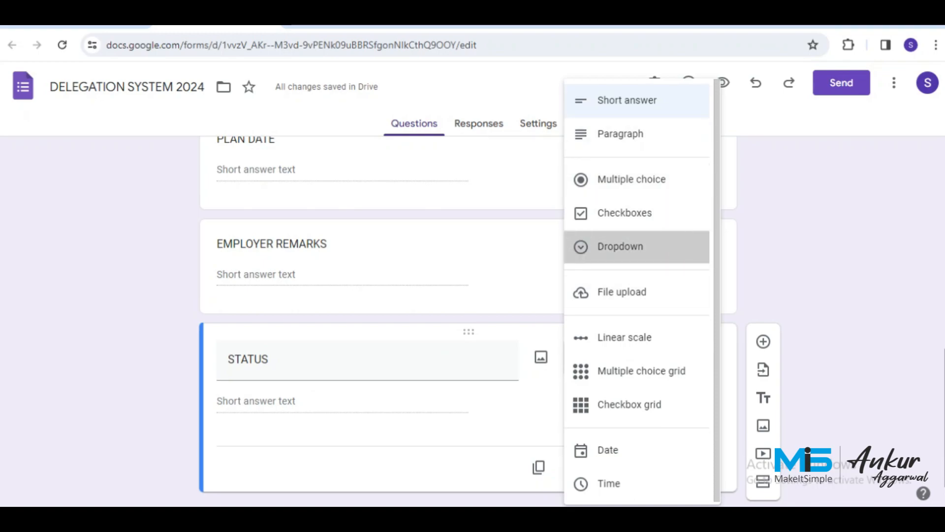
scroll(315, 436, "down", 2)
left_click(256, 344)
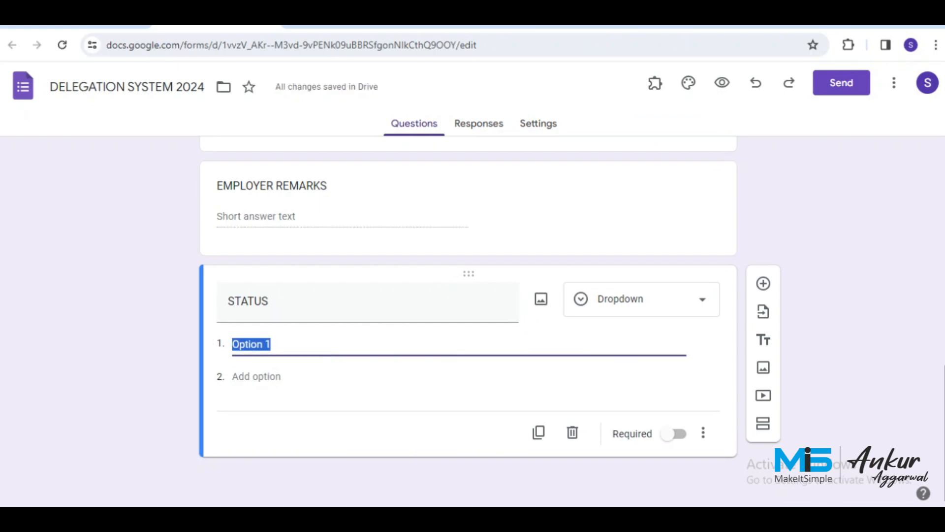
type("PENDING")
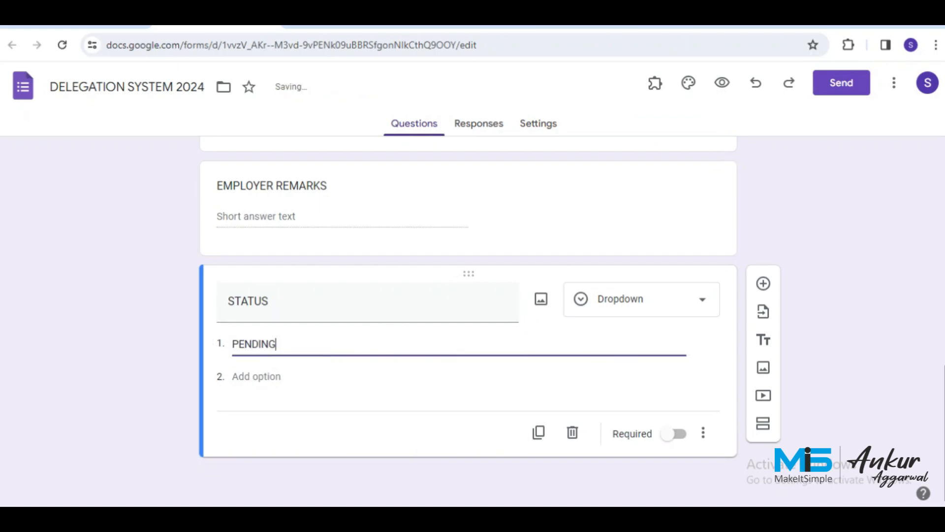
key("Return")
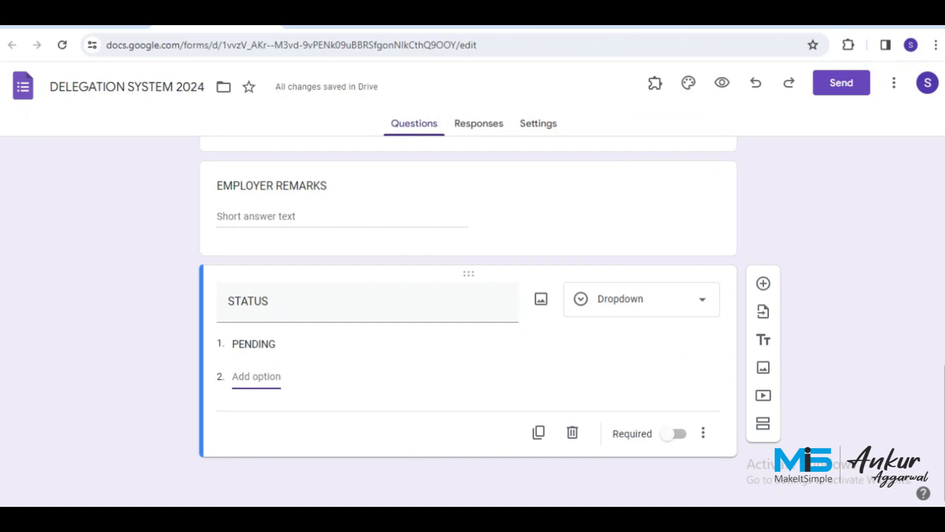
type("COMPLETED")
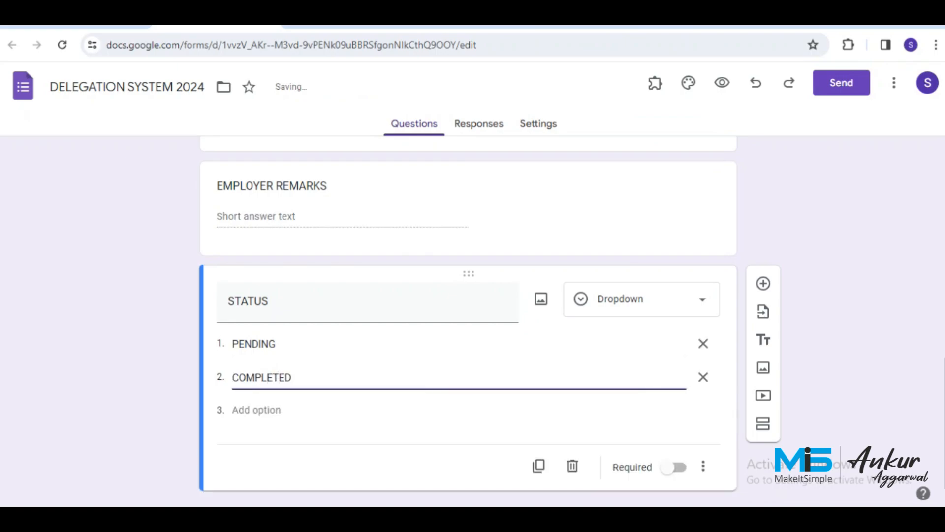
key("Tab")
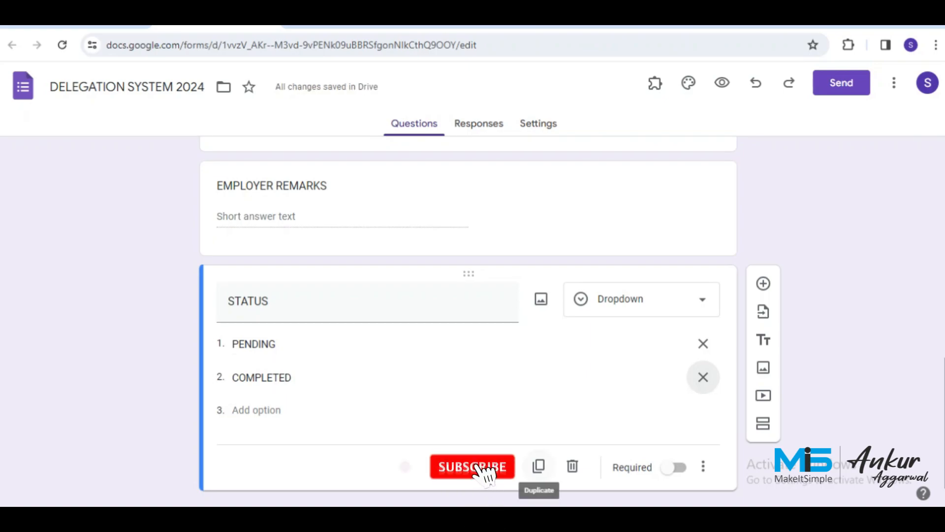
left_click(538, 465)
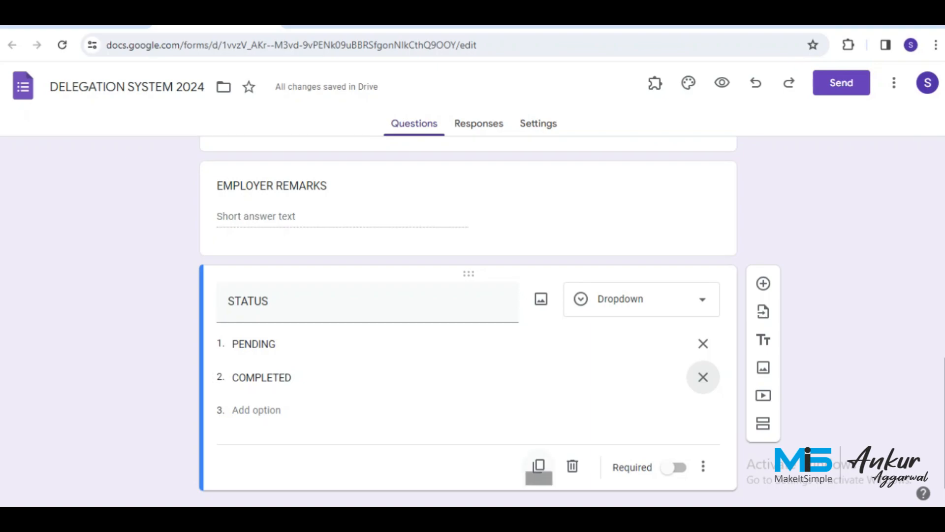
Add an EMPLOYEE REMARKS Paragraph question as a copy of STATUS.
left_click(539, 466)
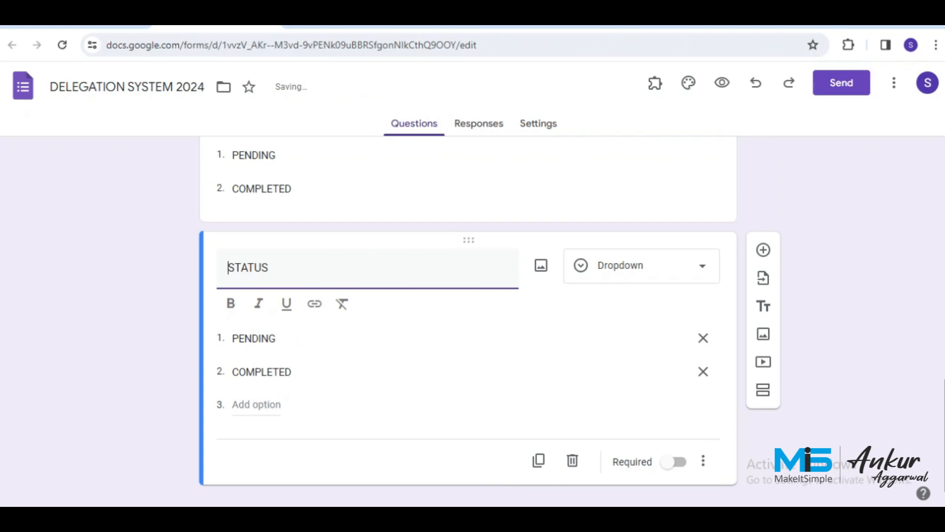
key("ctrl+a")
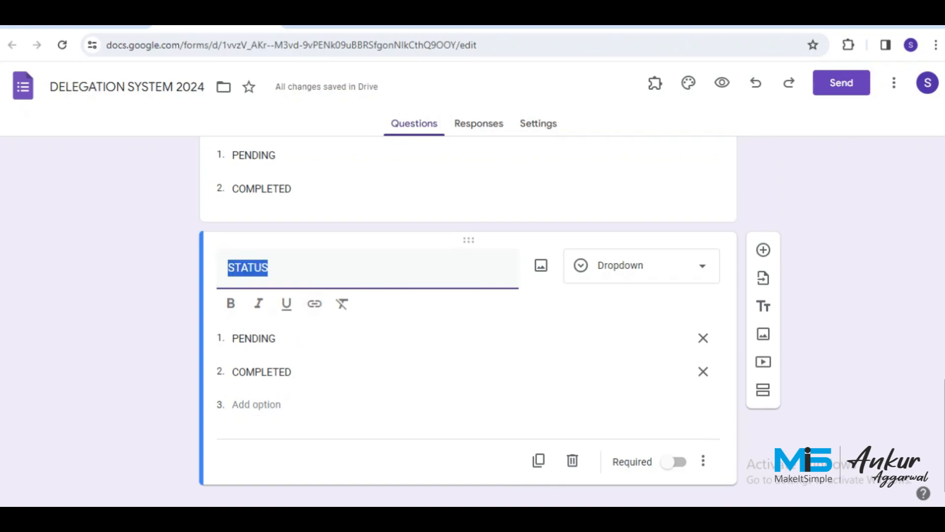
type("EMPLOYE")
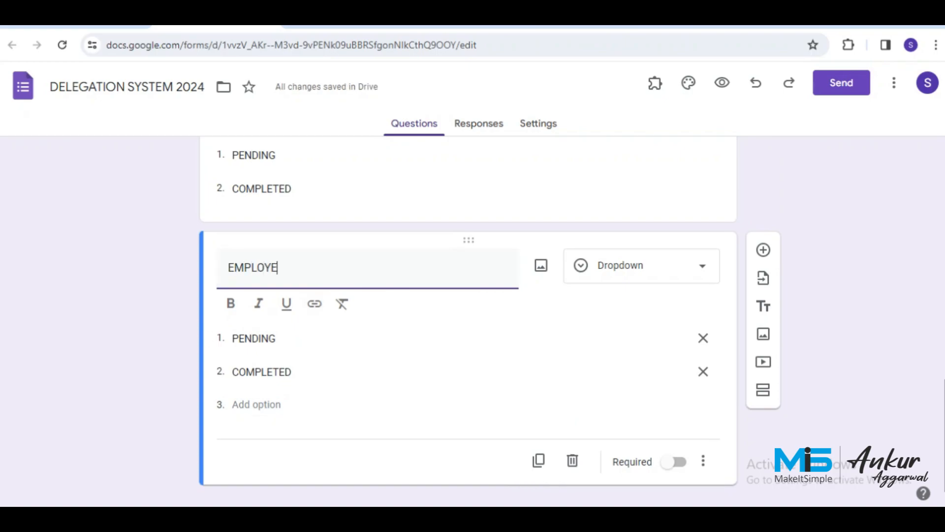
type("E REMARKS")
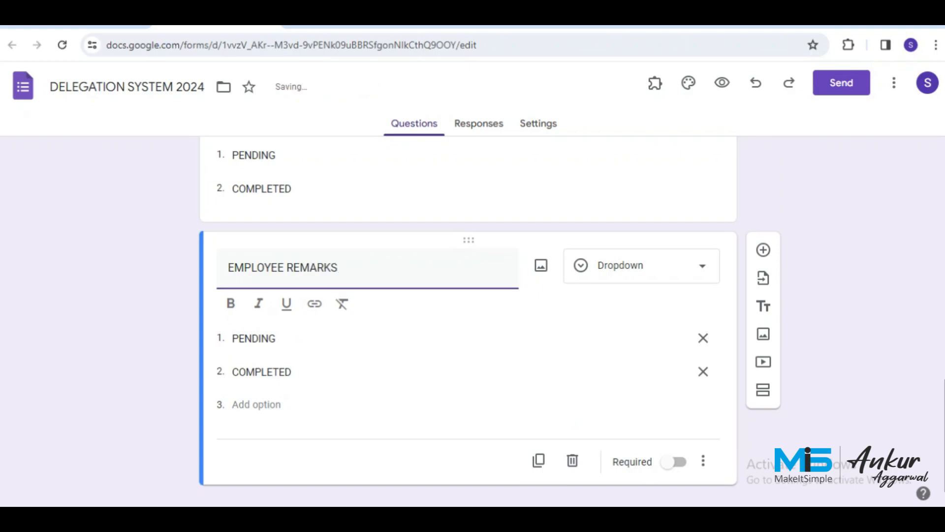
key("Tab")
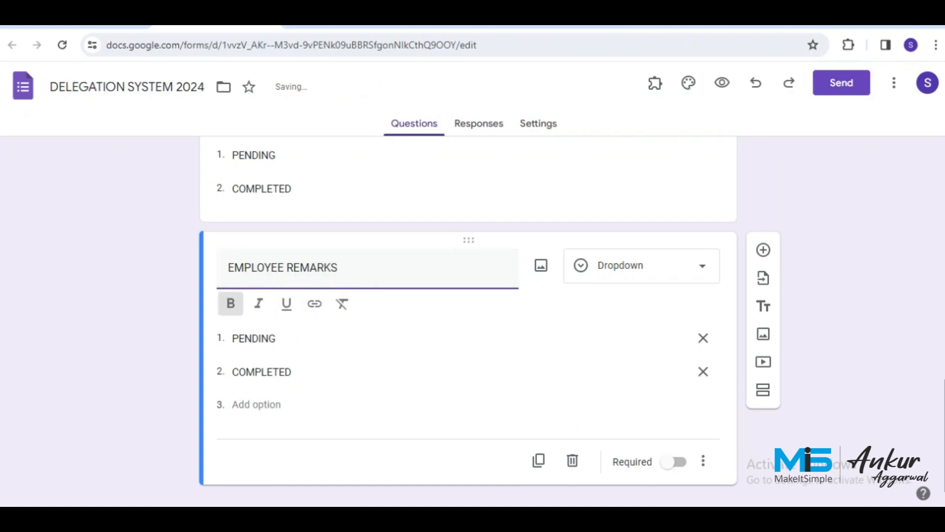
left_click(703, 338)
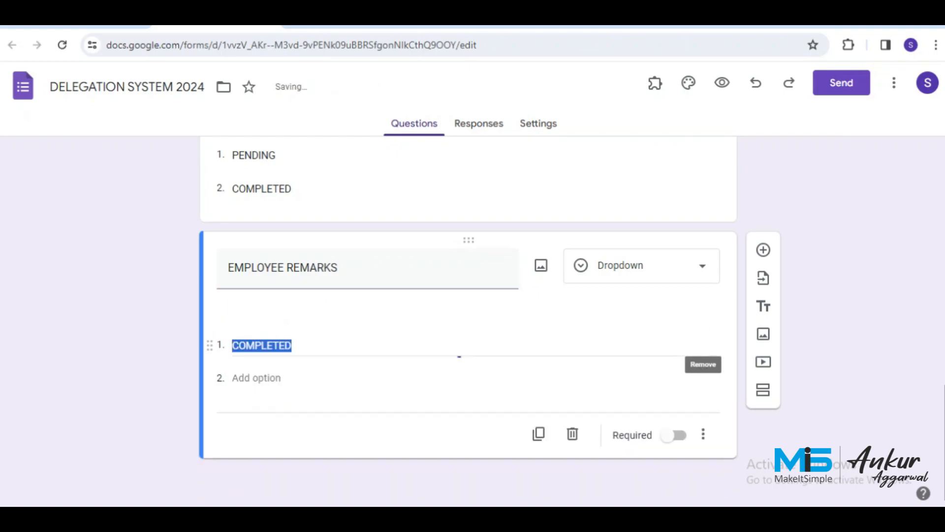
left_click(640, 298)
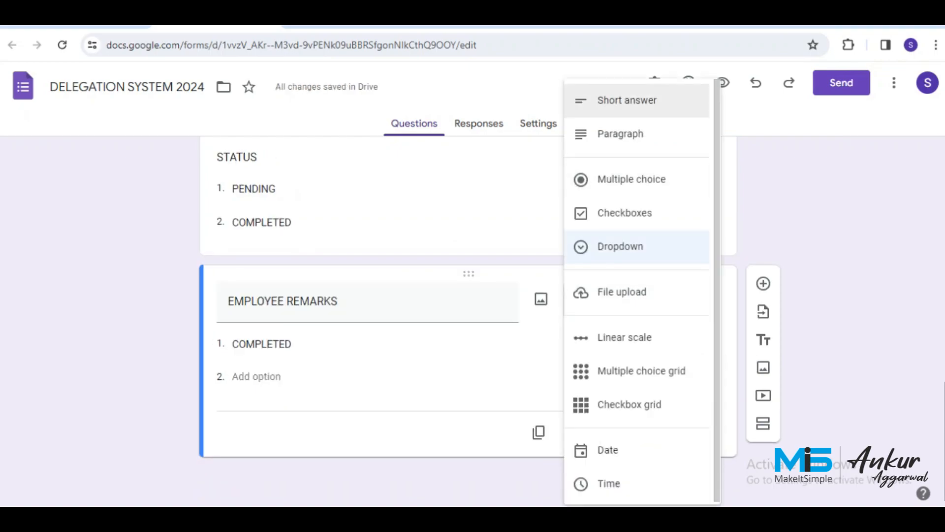
left_click(618, 133)
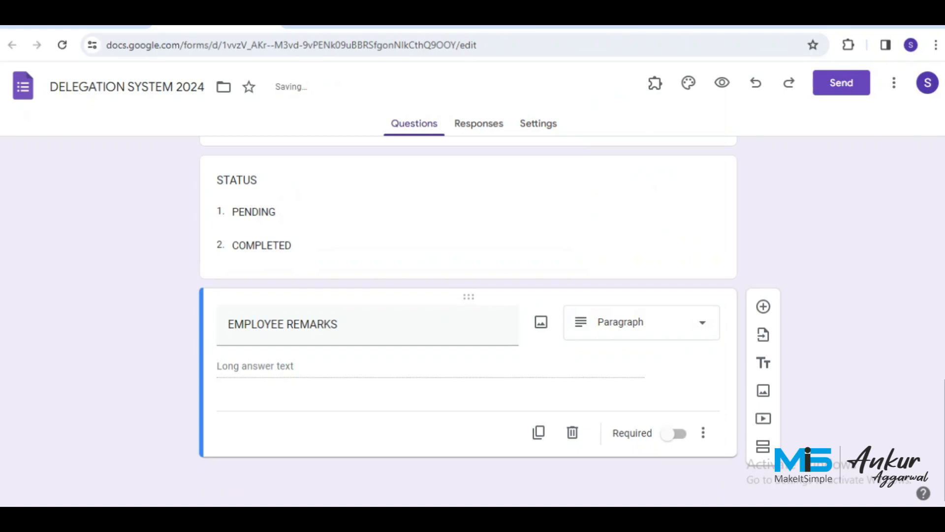
Add a new section after STATUS titled NEXT PLAN DATE.
scroll(467, 320, "up", 2)
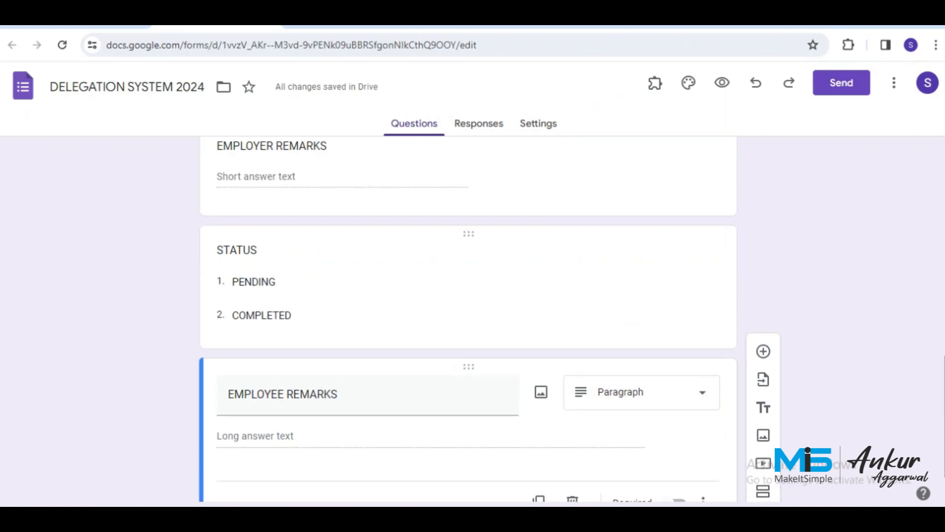
left_click(635, 315)
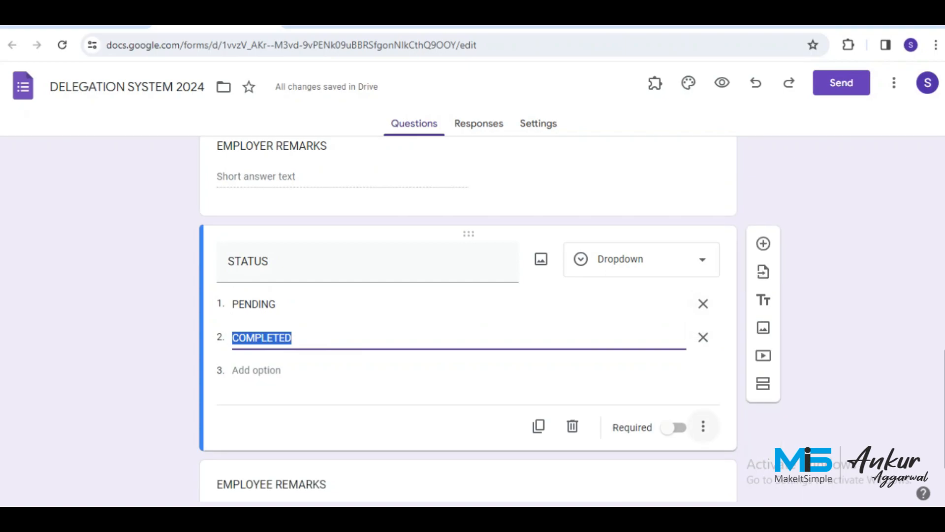
left_click(764, 383)
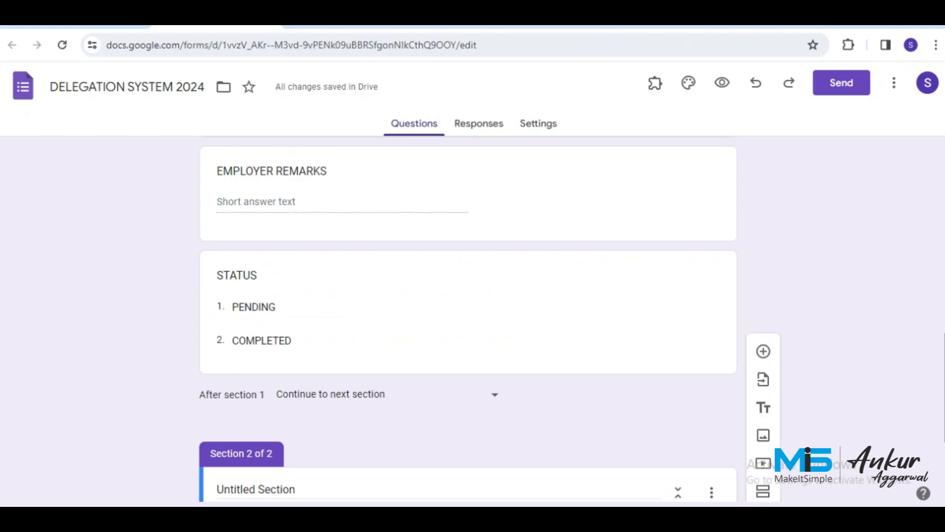
left_click(297, 411)
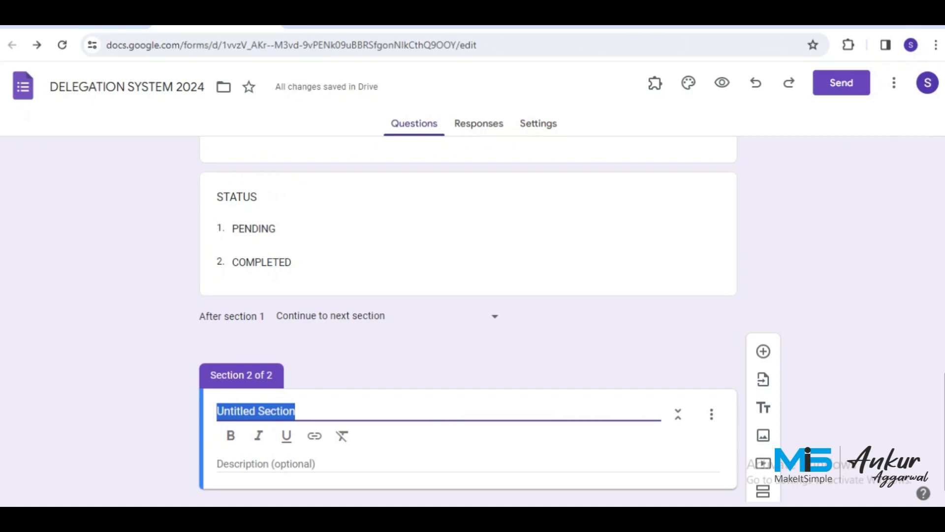
type("NEXT PLN")
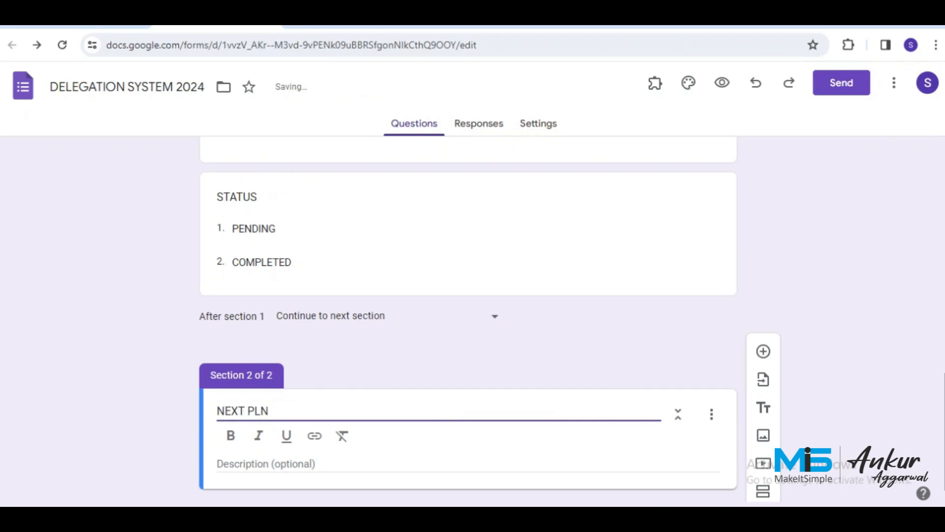
key("BackSpace")
type("AN DATE")
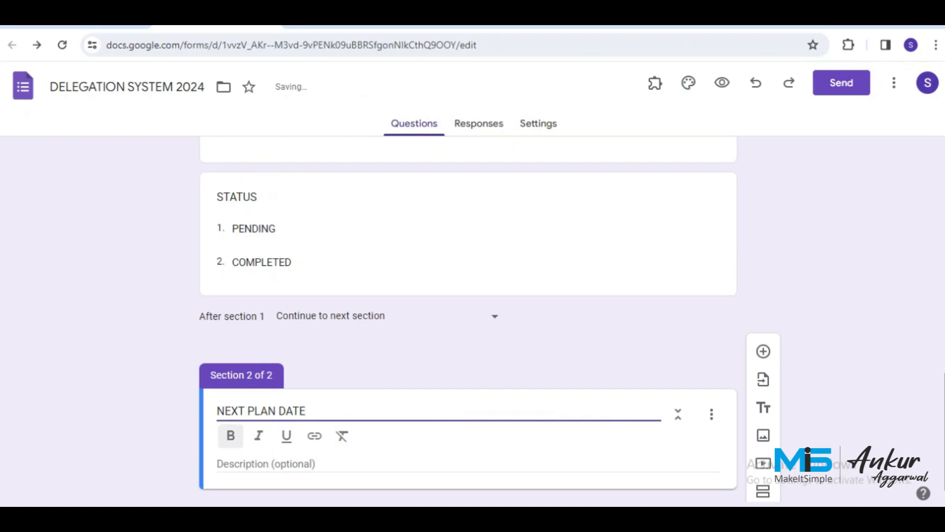
left_click(274, 264)
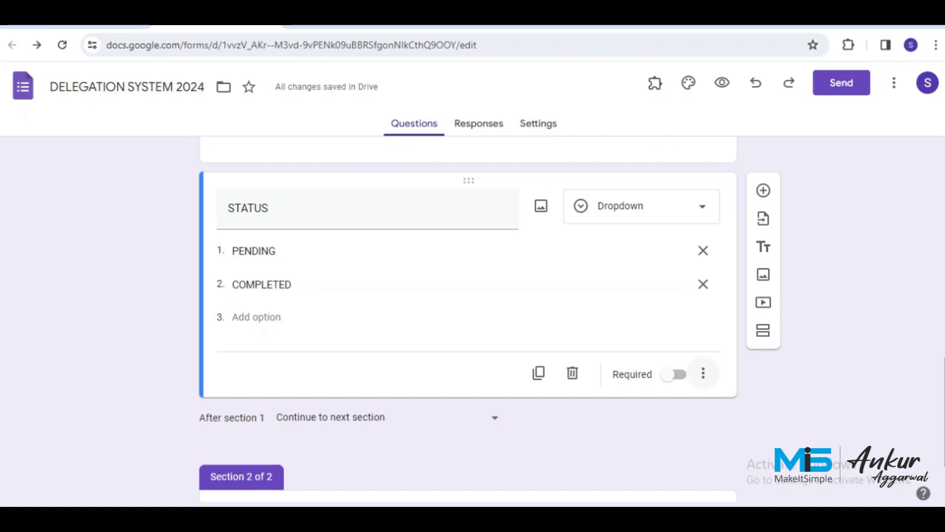
Branch STATUS by answer: PENDING goes to section 2, COMPLETED submits the form.
left_click(703, 373)
left_click(802, 422)
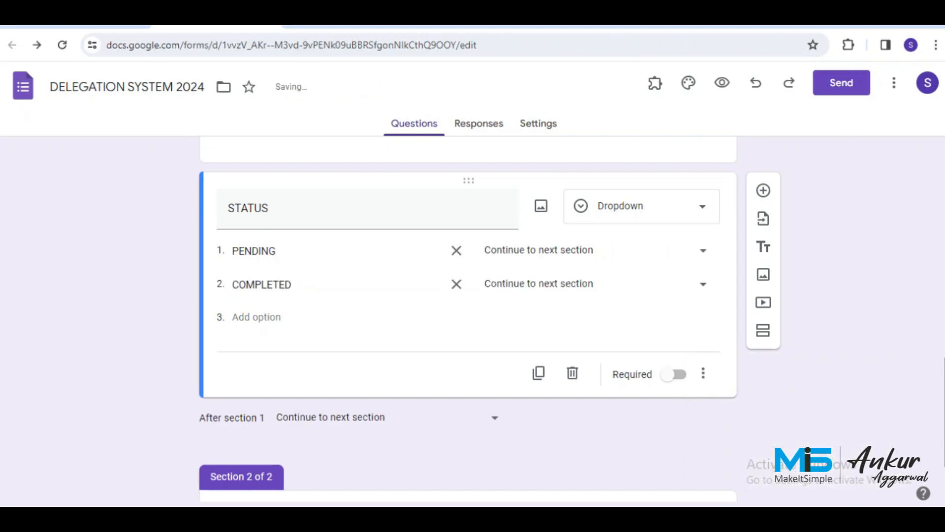
left_click(590, 251)
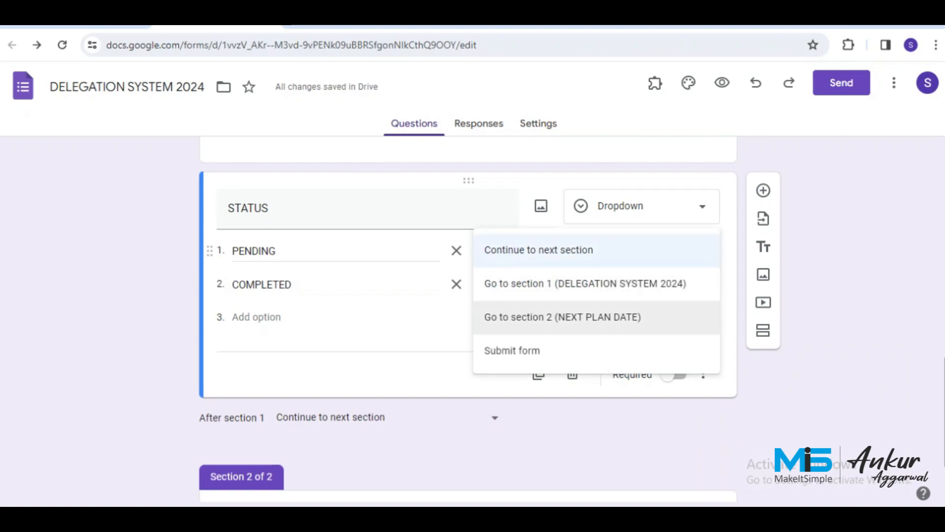
left_click(563, 317)
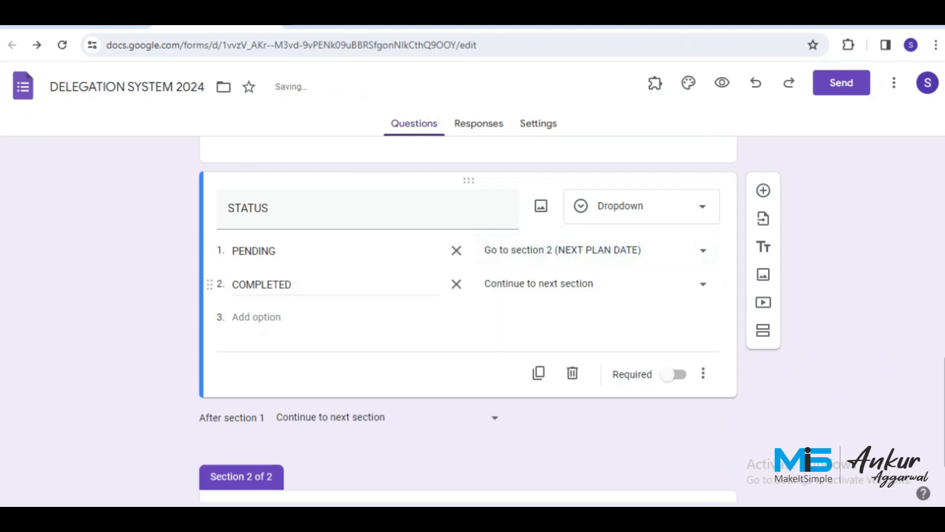
left_click(590, 283)
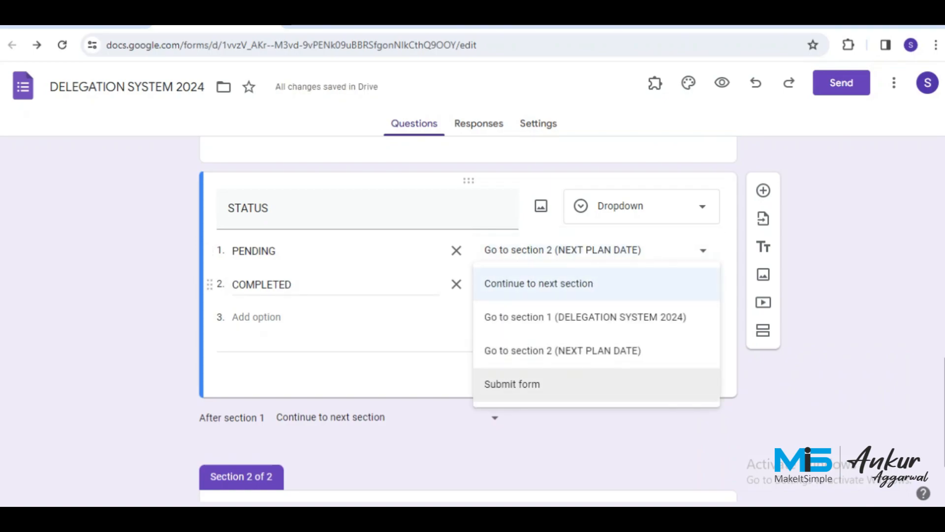
left_click(512, 384)
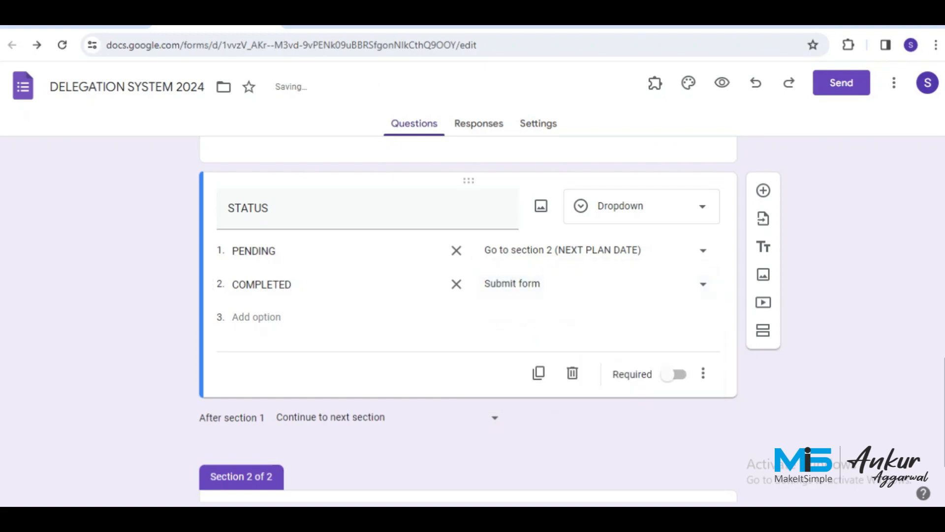
Add a Date question titled NEXT PLAN DATE to section 2.
scroll(492, 325, "down", 2)
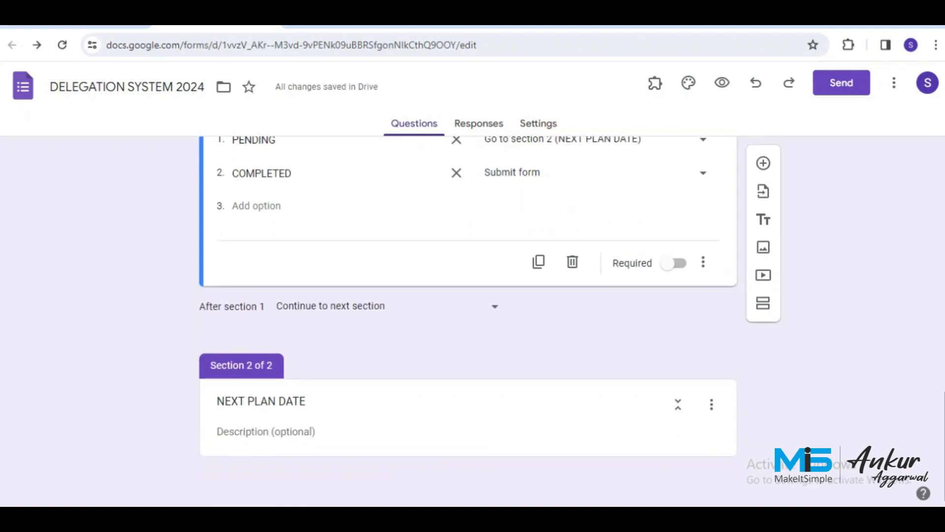
left_click(493, 416)
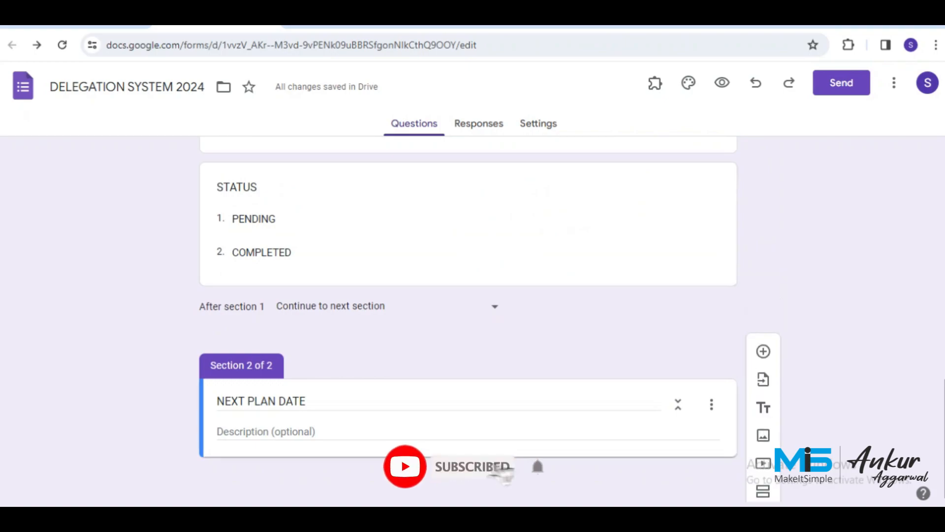
left_click(763, 351)
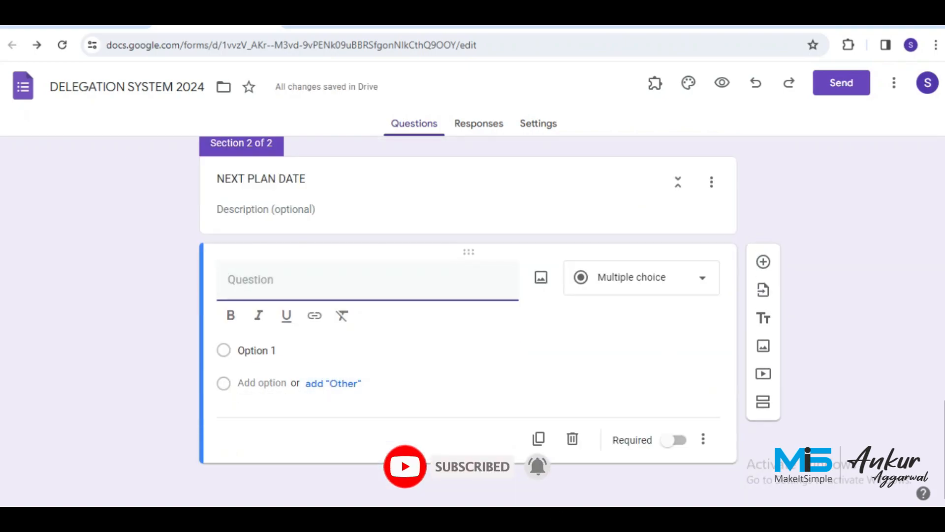
type("NEXT PLAN")
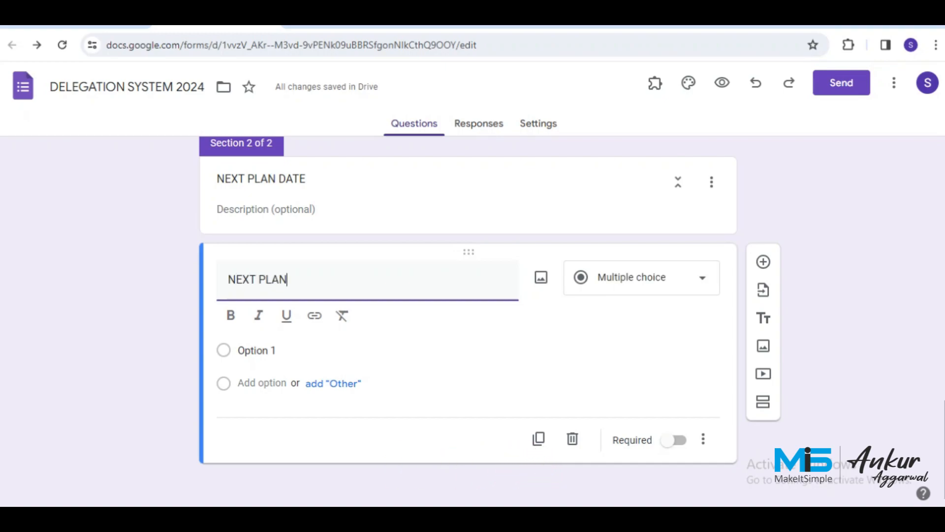
type(" DATE")
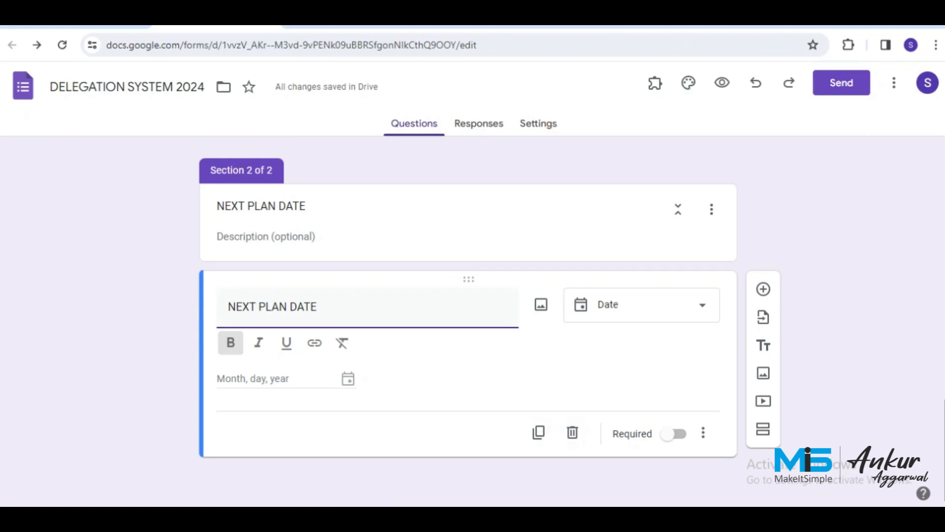
left_click(640, 304)
left_click(635, 448)
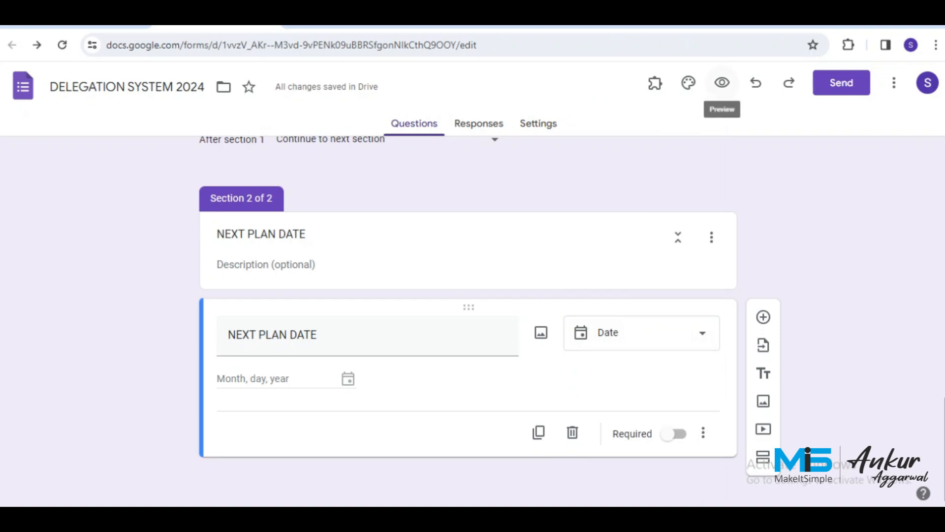
Preview the form and check that PENDING leads to the NEXT PLAN DATE page.
left_click(721, 82)
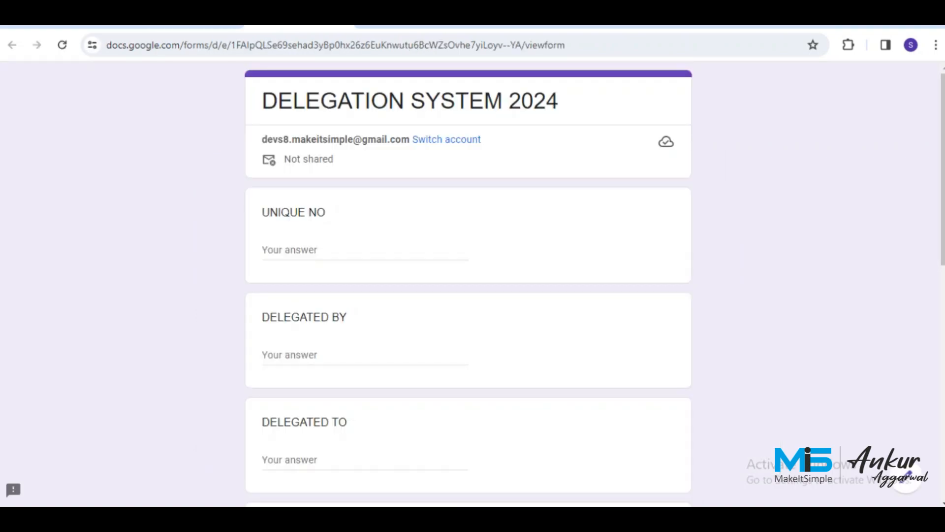
scroll(467, 285, "down", 10)
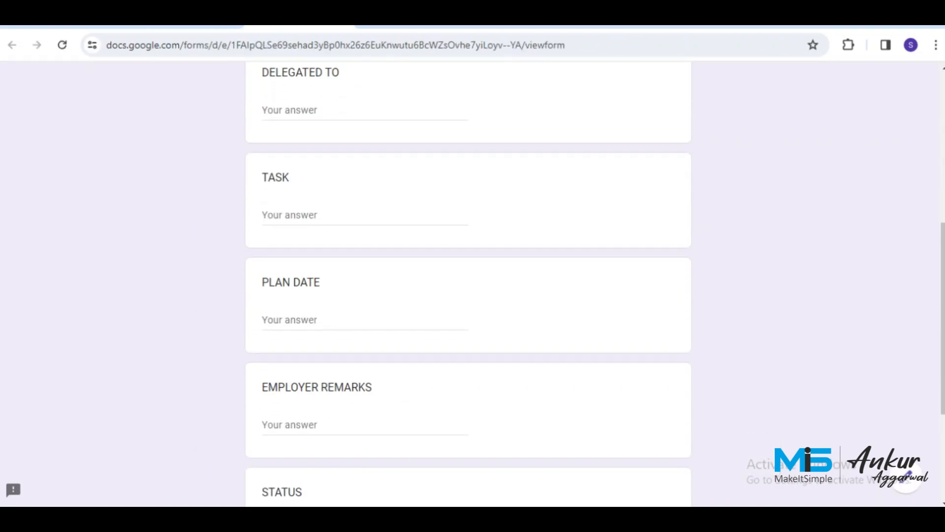
scroll(467, 285, "down", 1)
left_click(324, 340)
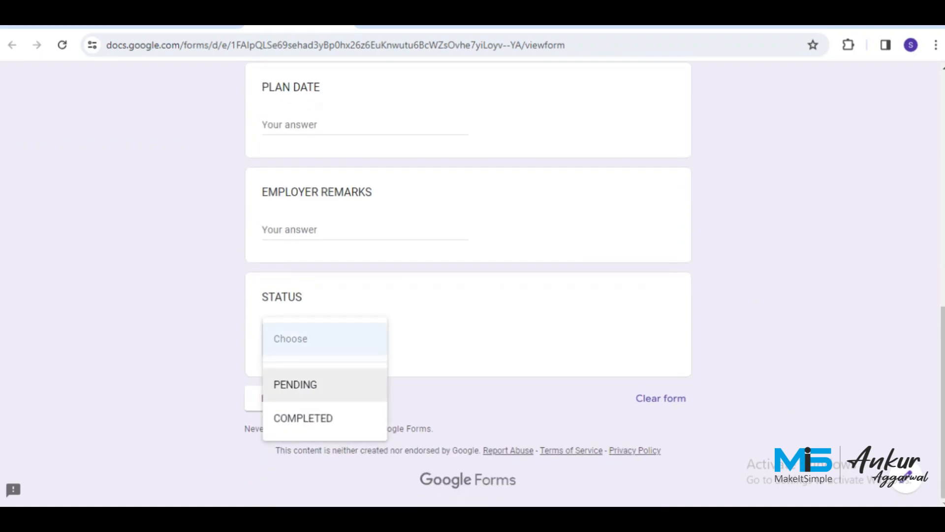
left_click(296, 385)
left_click(272, 398)
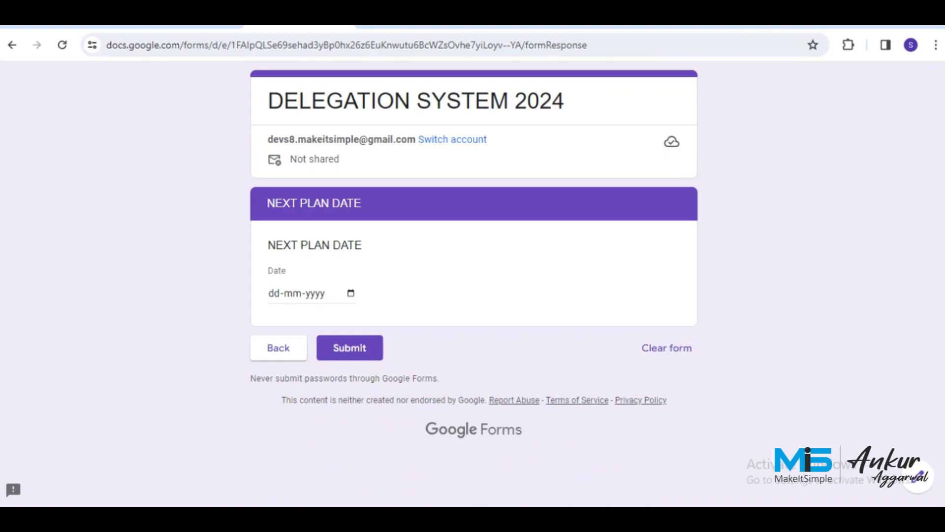
left_click(278, 347)
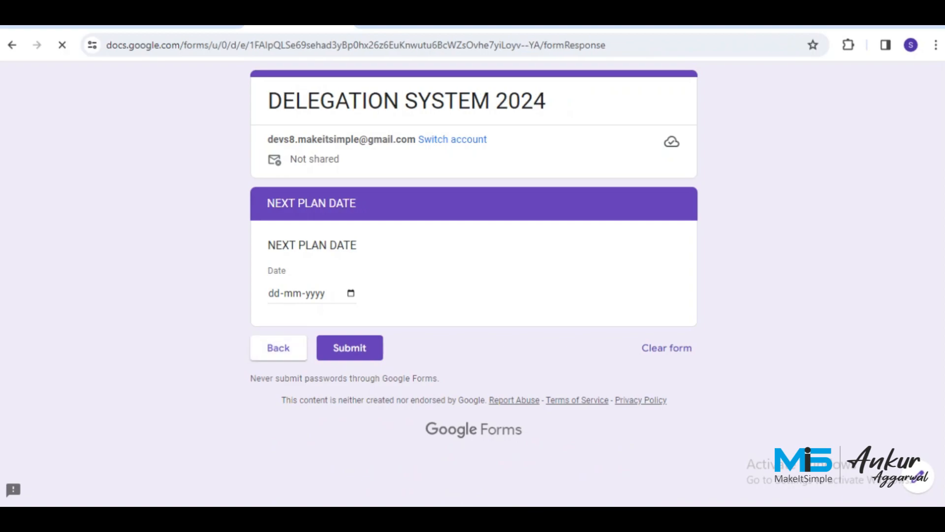
Check in the preview that a COMPLETED status goes straight to submit.
scroll(467, 284, "down", 8)
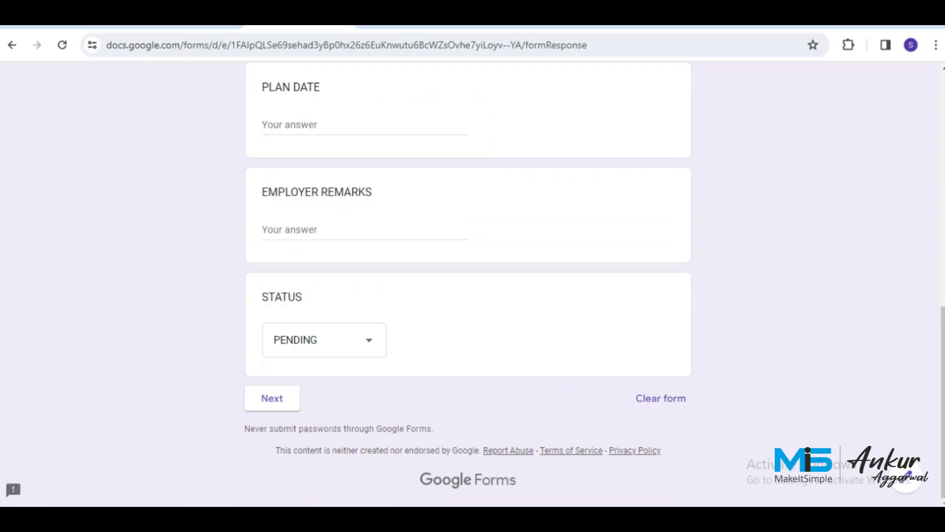
left_click(324, 340)
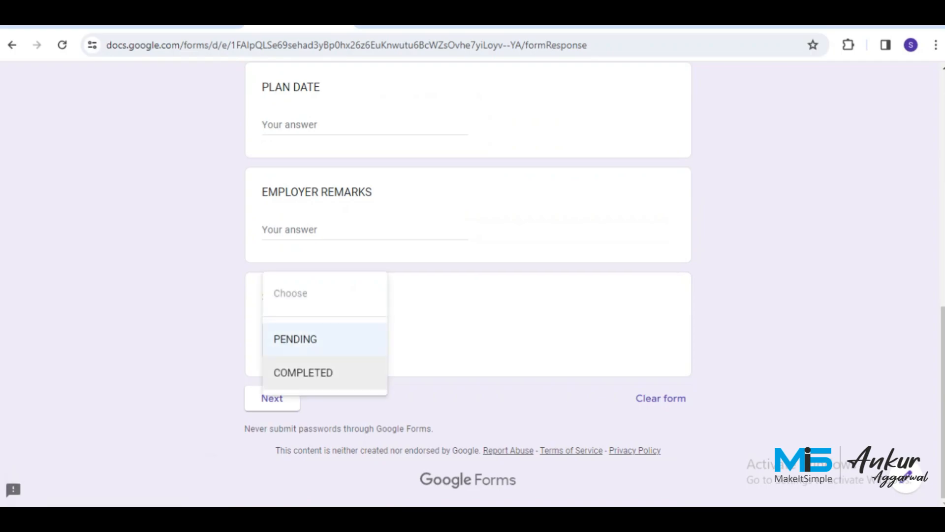
left_click(302, 372)
left_click(272, 398)
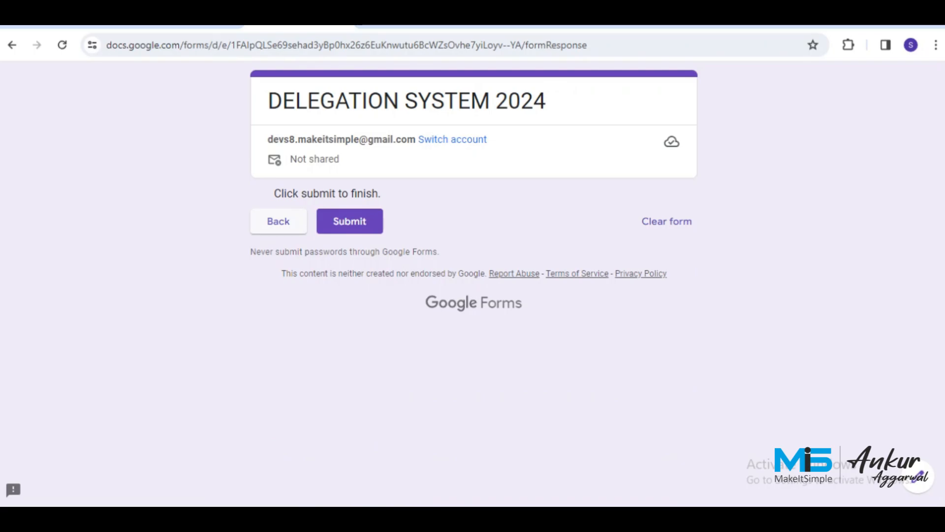
left_click(279, 221)
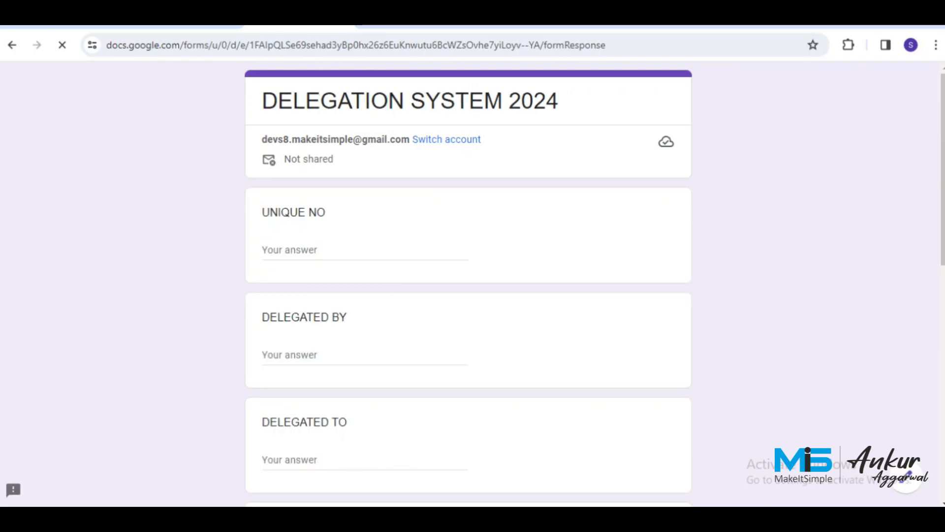
Set the form theme's header, question and body text fonts to Verdana.
key("ctrl+w")
scroll(467, 315, "up", 8)
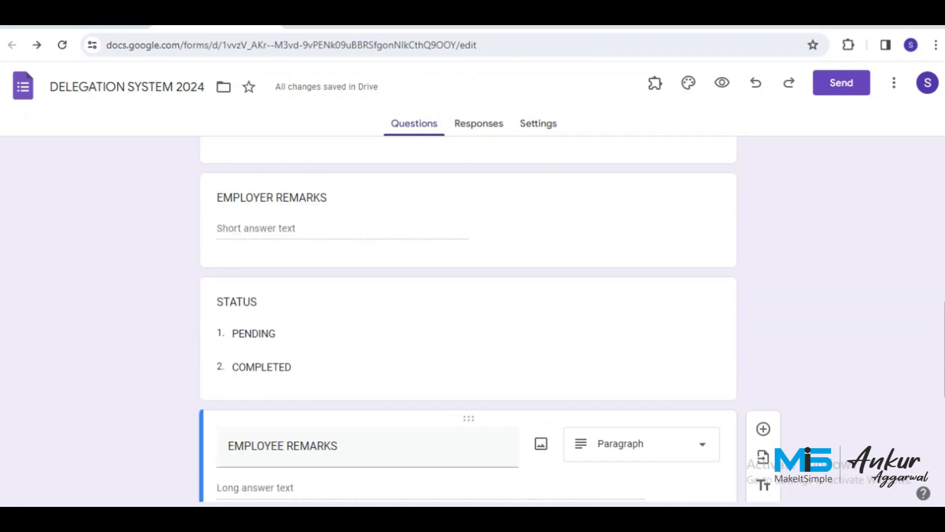
scroll(468, 320, "up", 7)
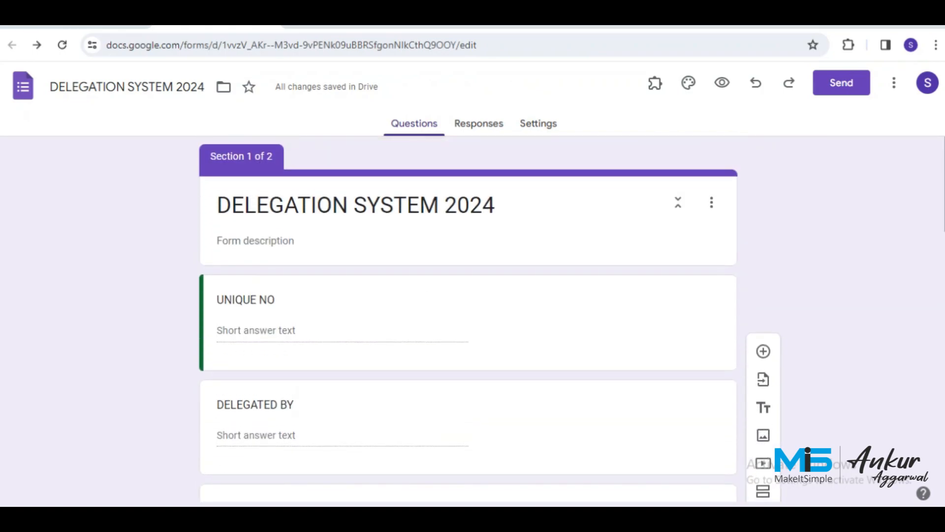
left_click(688, 82)
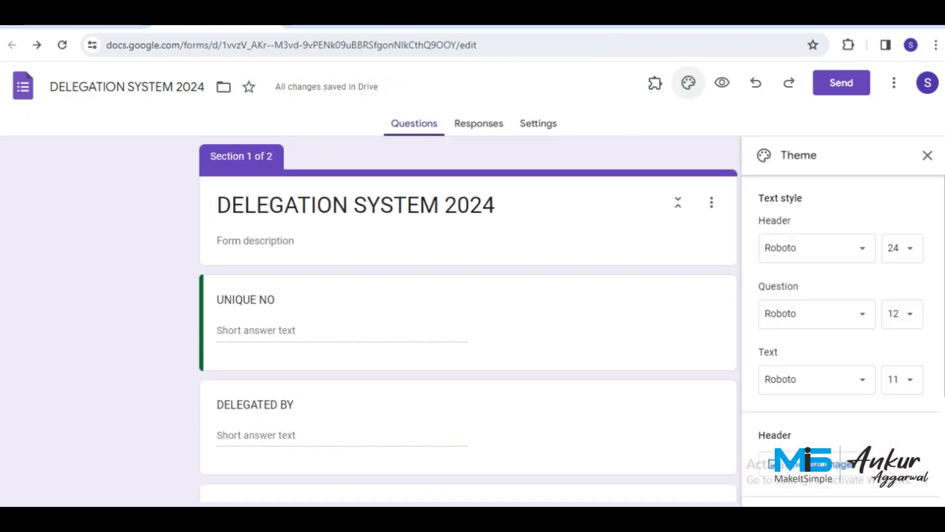
left_click(813, 247)
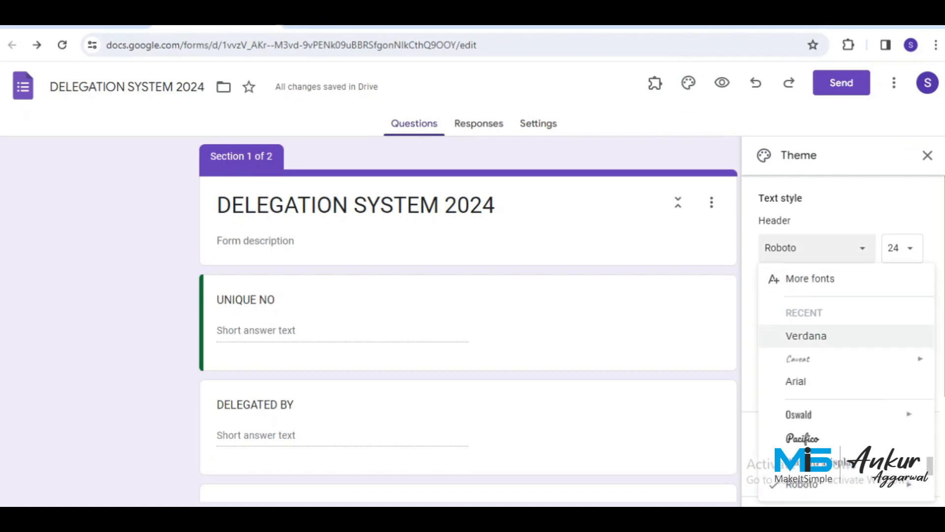
left_click(806, 336)
left_click(813, 314)
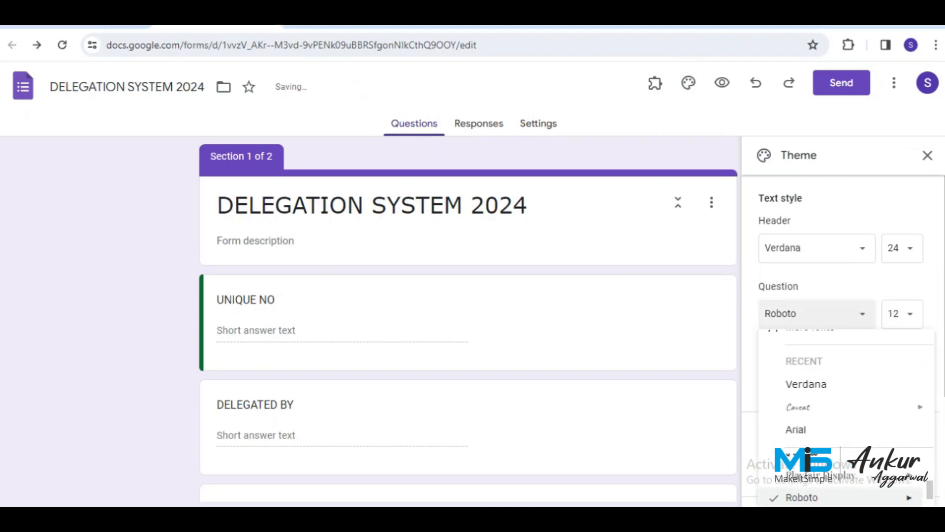
left_click(808, 384)
left_click(813, 379)
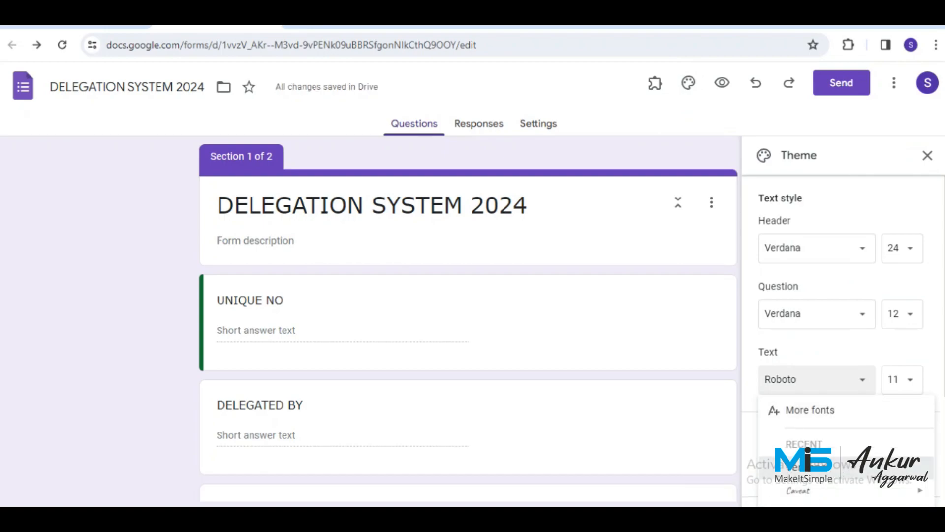
left_click(807, 466)
Add custom dark green #1a6022 as the form's theme colour.
scroll(837, 345, "down", 3)
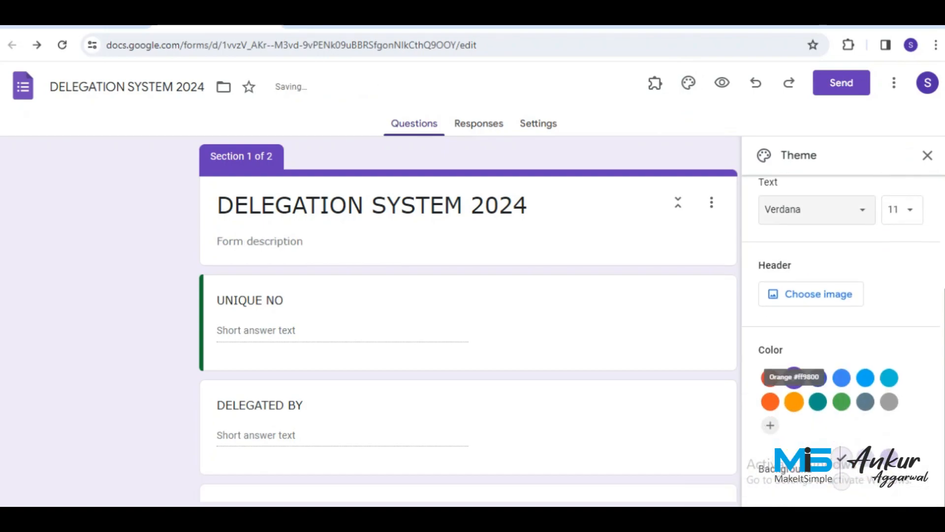
left_click(770, 425)
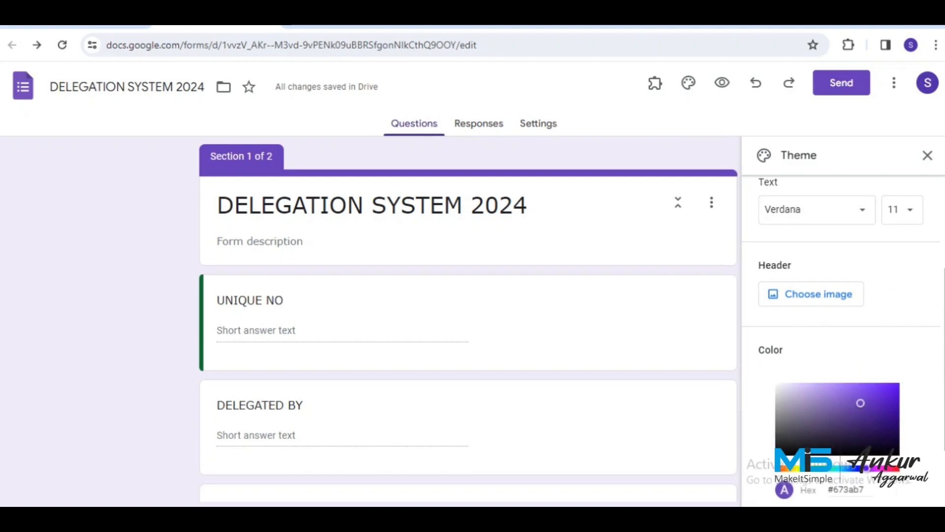
left_click(819, 468)
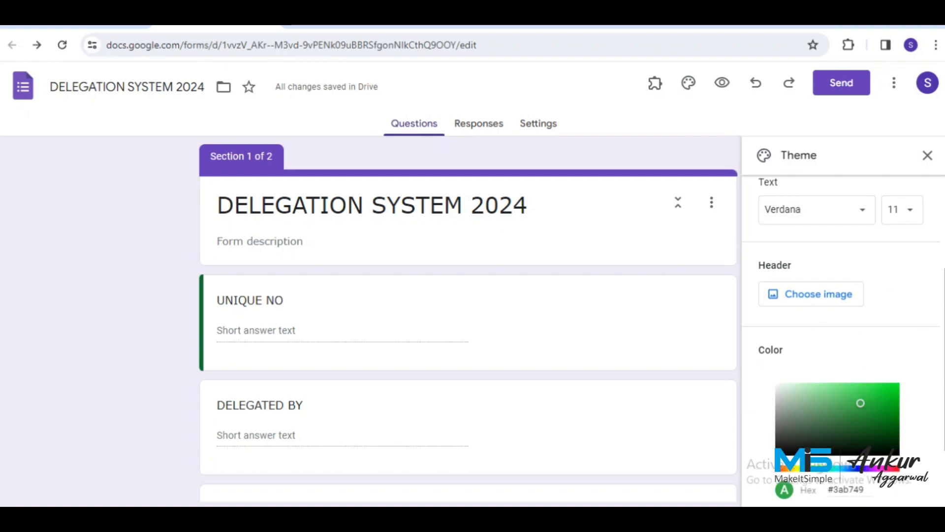
left_click(866, 427)
scroll(867, 427, "down", 3)
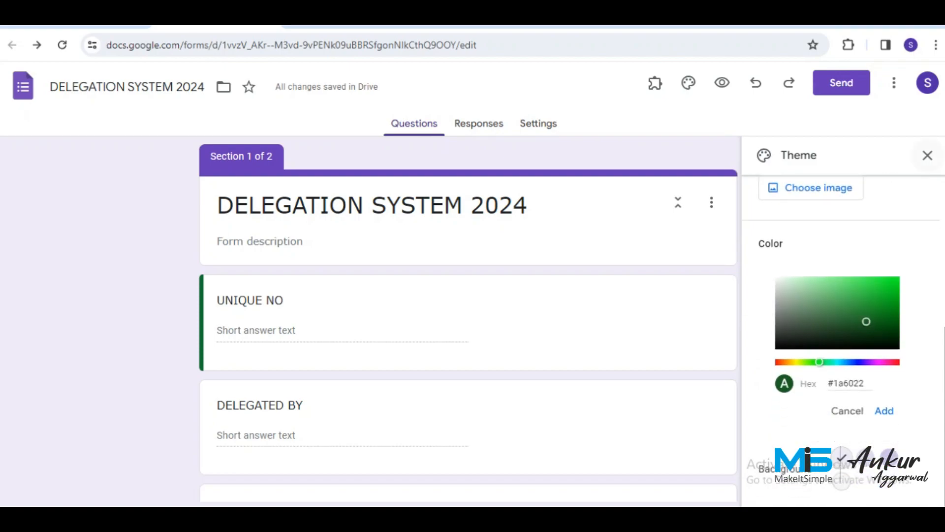
left_click(884, 410)
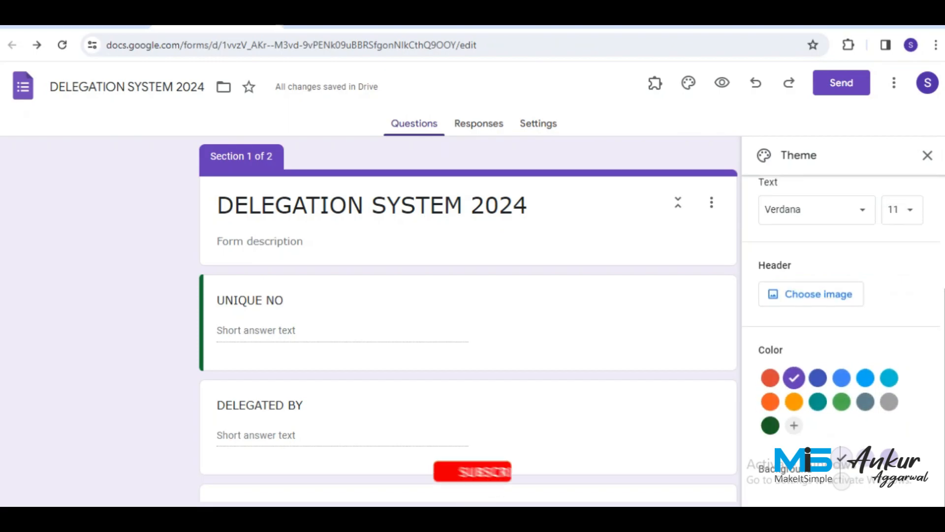
left_click(927, 155)
scroll(541, 301, "down", 8)
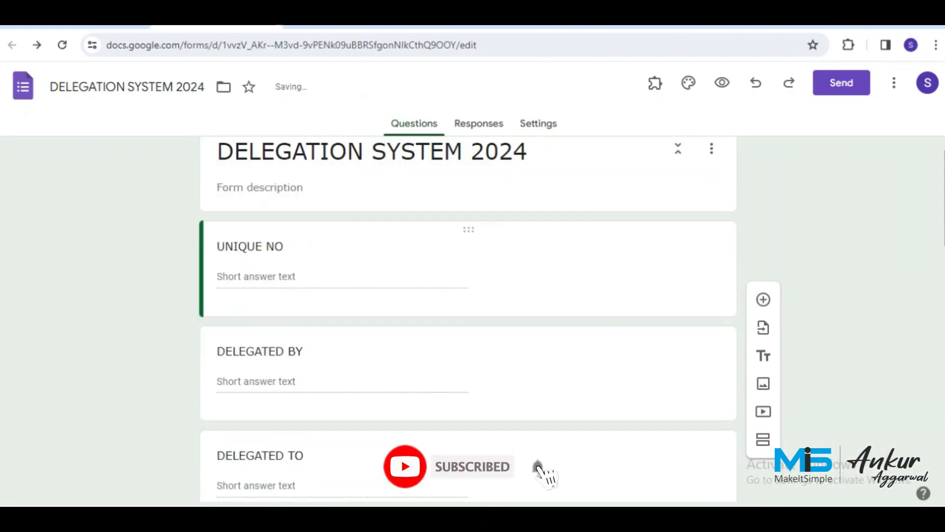
scroll(468, 320, "down", 7)
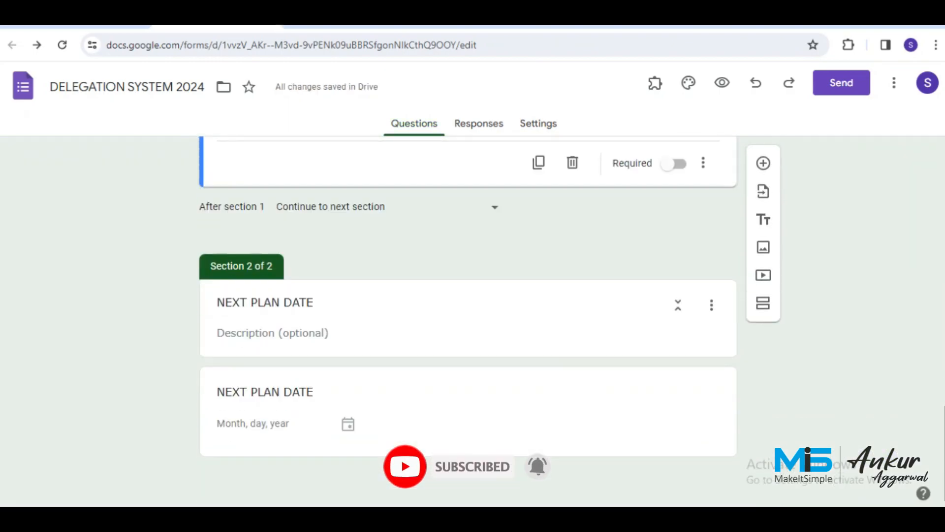
scroll(467, 320, "up", 3)
scroll(468, 320, "up", 12)
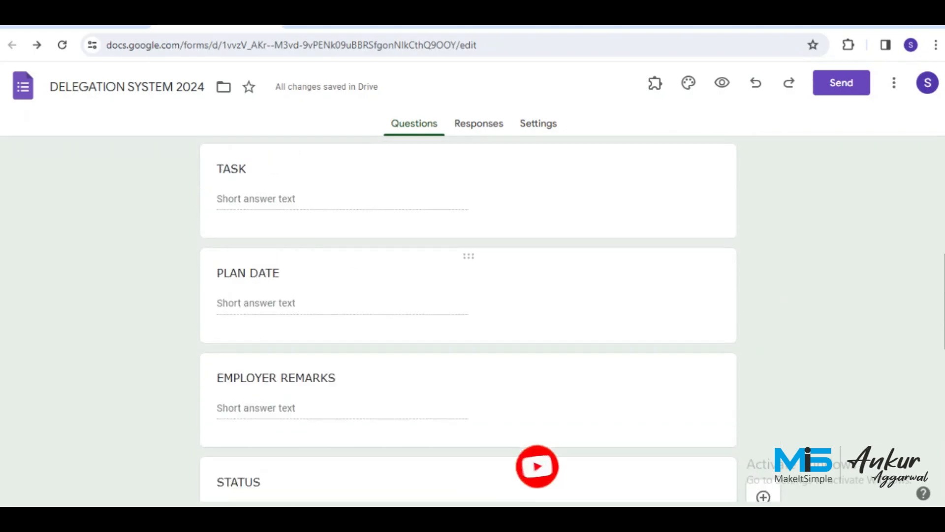
scroll(467, 320, "up", 2)
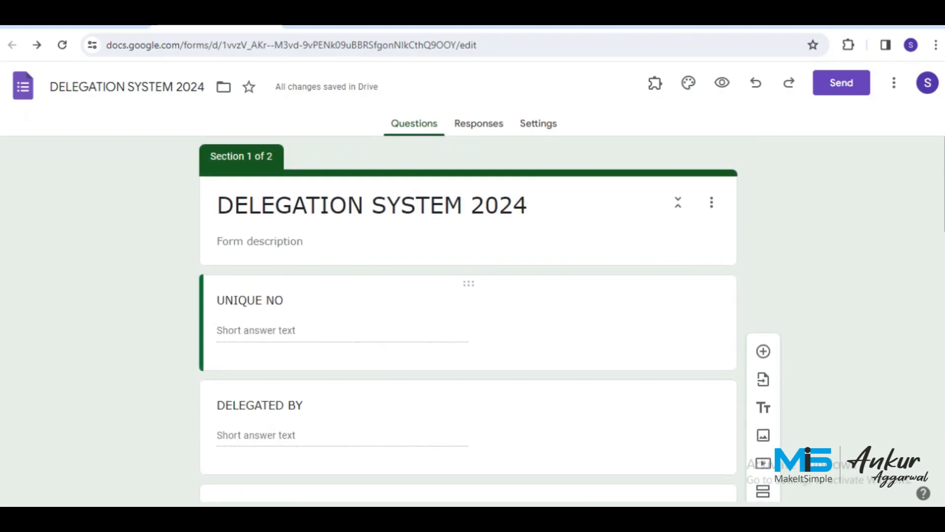
Start a pre-filled link with answers UNIQUE, DELBY and DELTO.
left_click(894, 82)
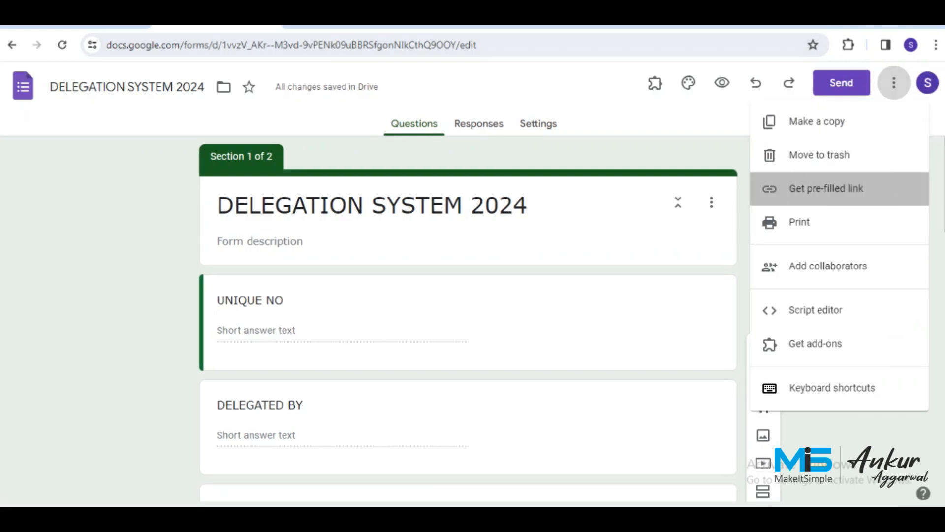
left_click(826, 188)
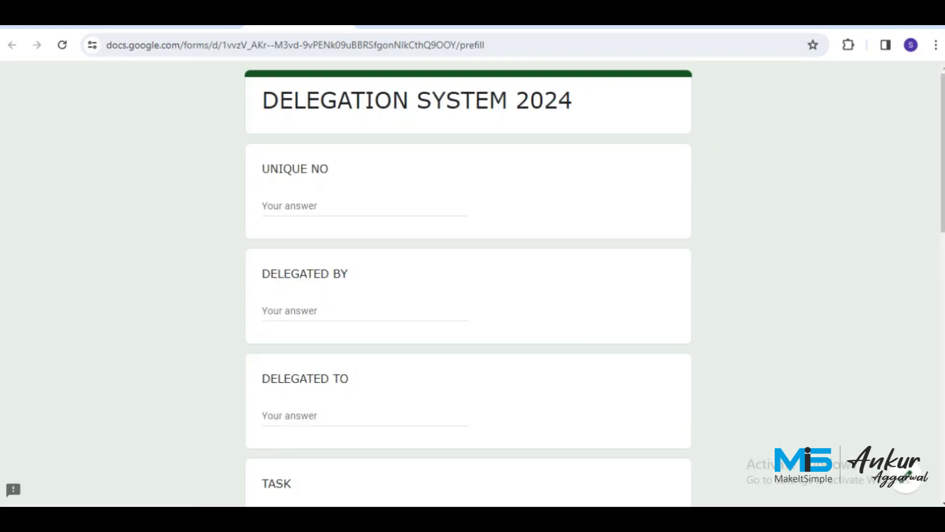
left_click(338, 206)
type("UNIQUE")
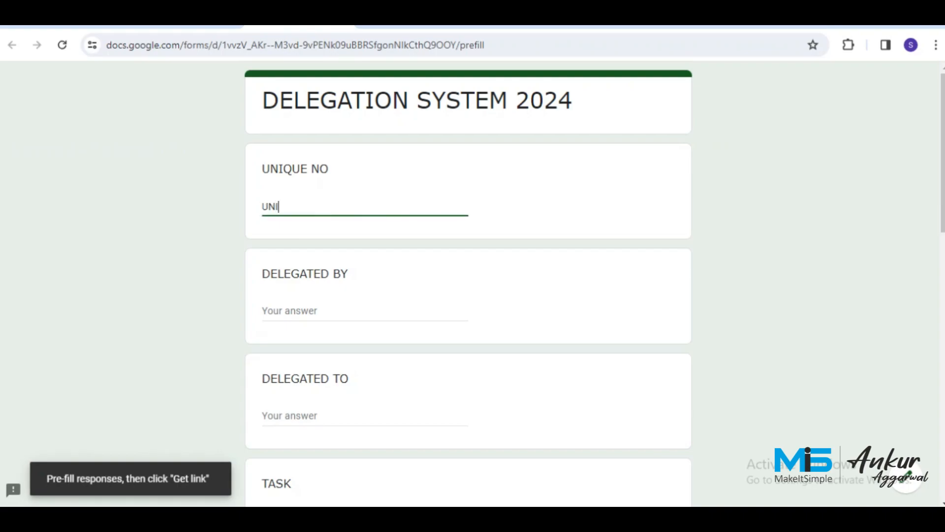
left_click(364, 319)
type("DELBY")
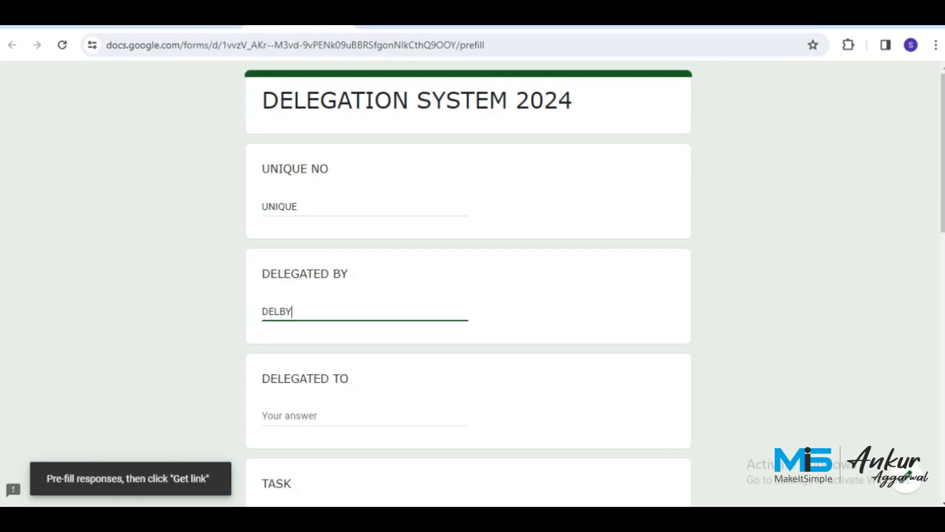
key("Tab")
type("DELTO")
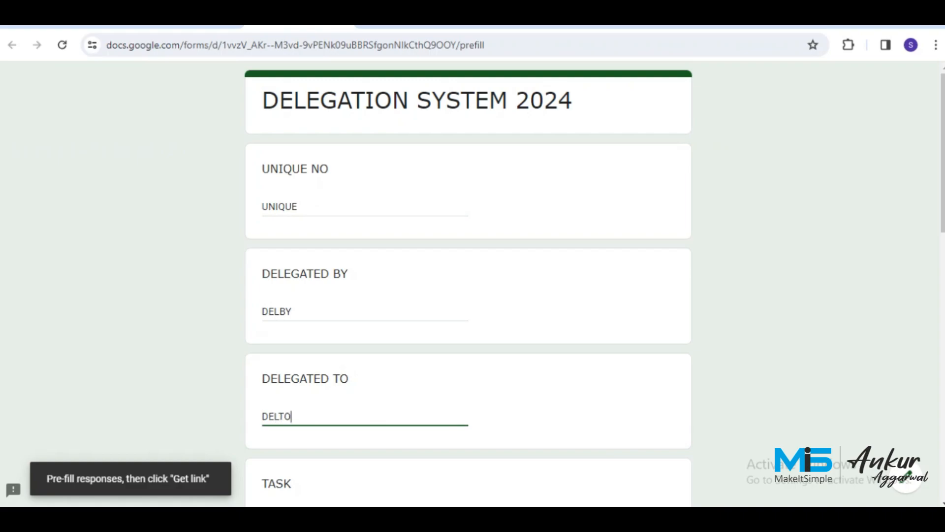
Fill the remaining pre-fill answers TASK, PLANDATE and EMPLOYERREMARKS.
key("Tab")
type("TS")
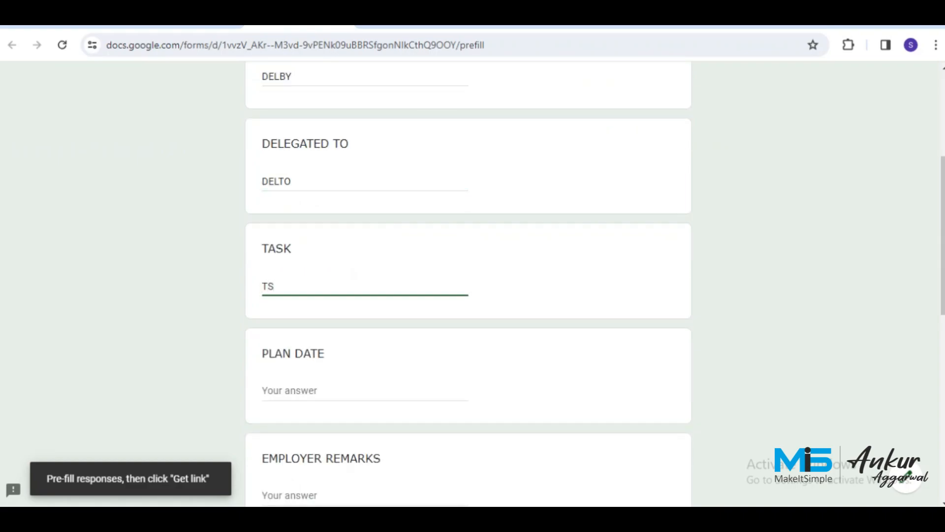
key("BackSpace")
type("AK")
key("BackSpace")
type("SK")
key("Tab")
type("PLAN D")
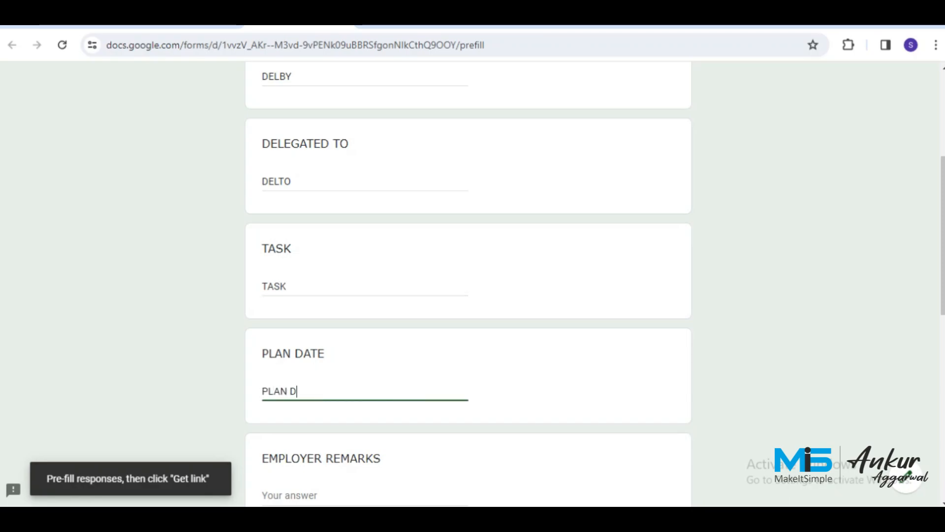
key("BackSpace")
type("DATE")
key("Tab")
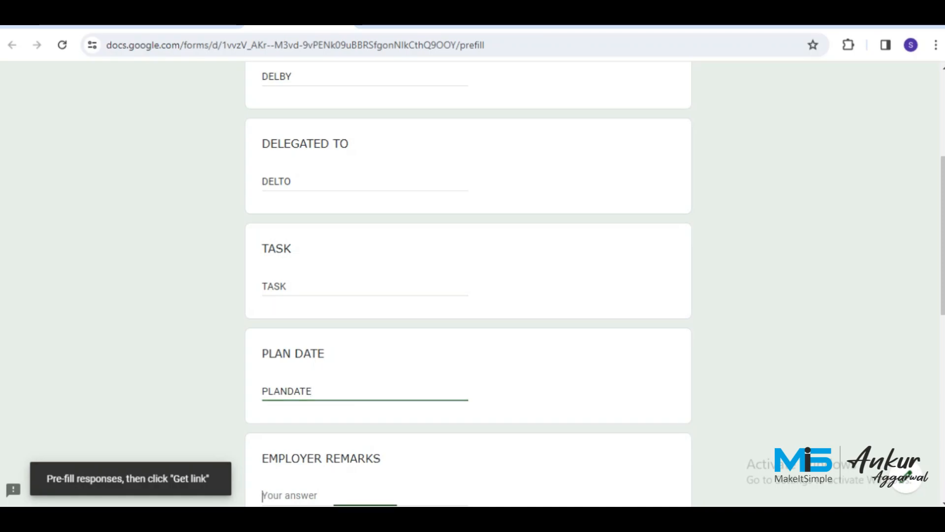
type("EMPLOYE")
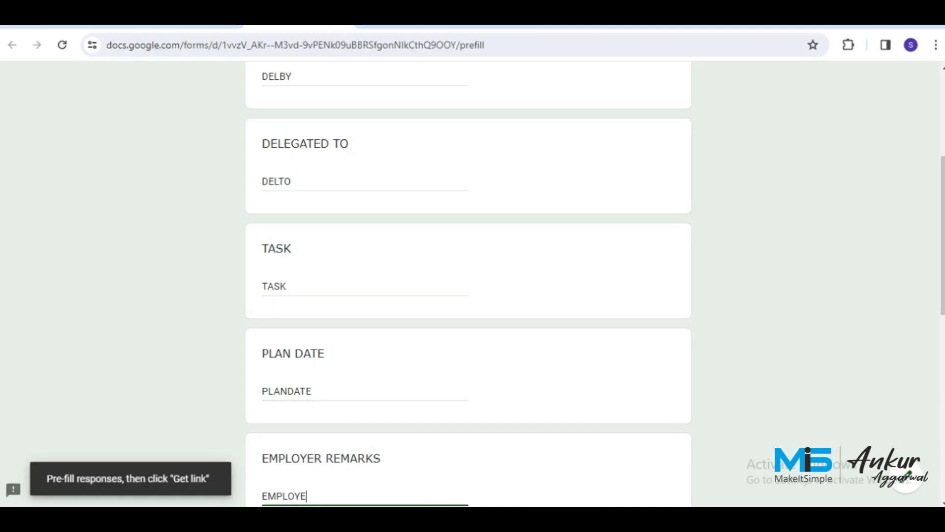
type("RREMARKS")
Generate and copy the pre-filled link, then return to the spreadsheet.
scroll(468, 285, "down", 5)
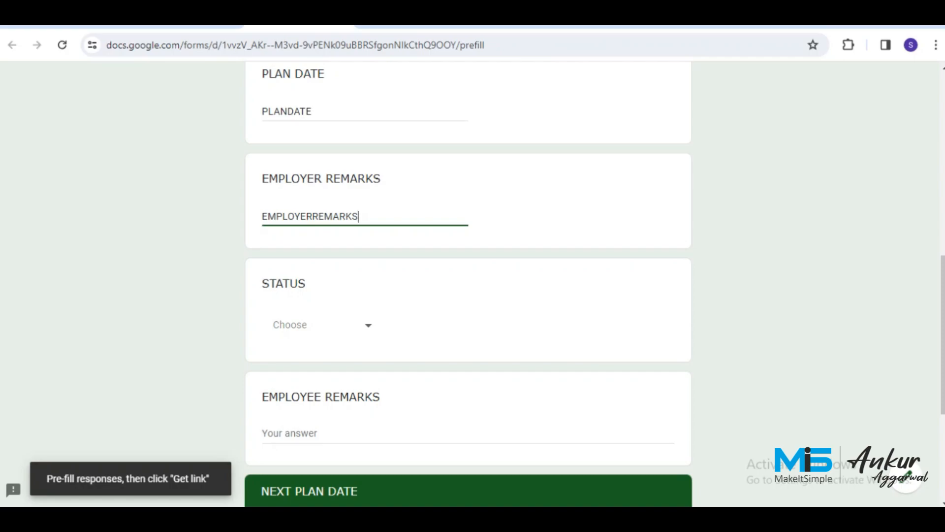
scroll(467, 285, "down", 5)
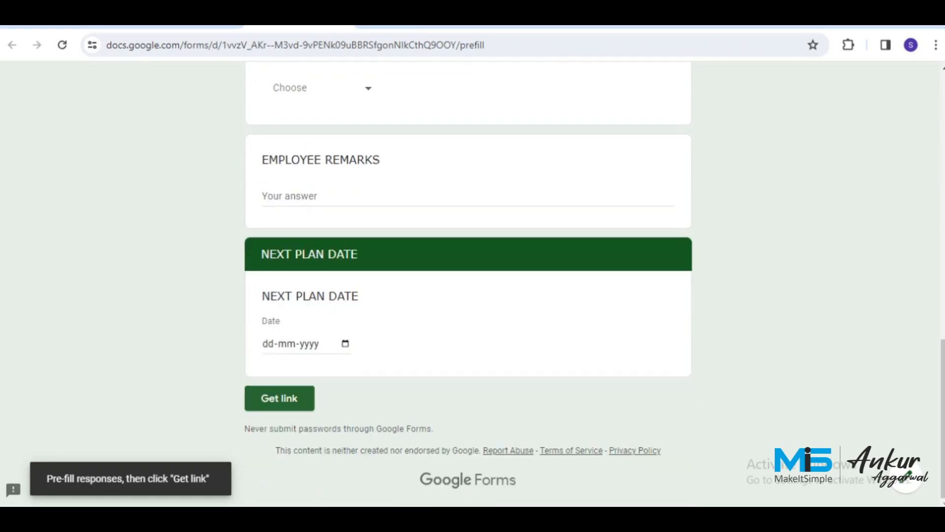
left_click(280, 398)
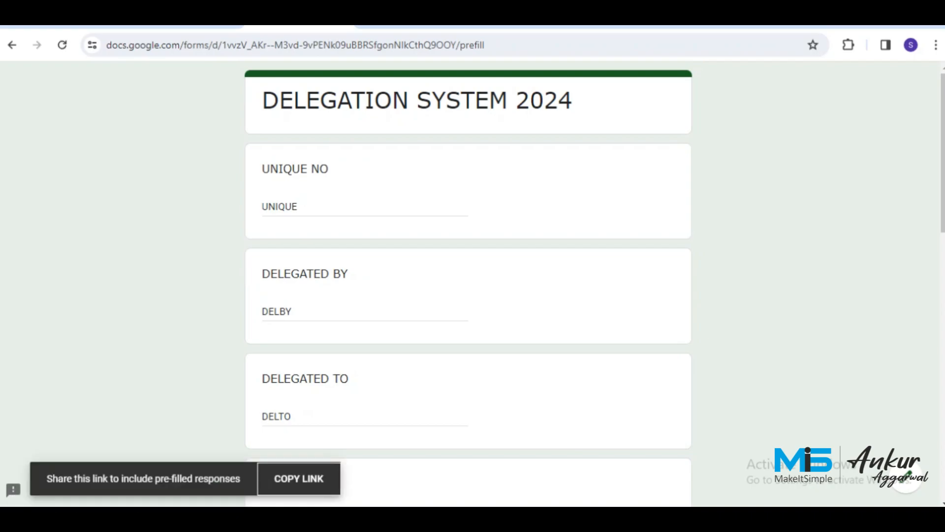
left_click(299, 478)
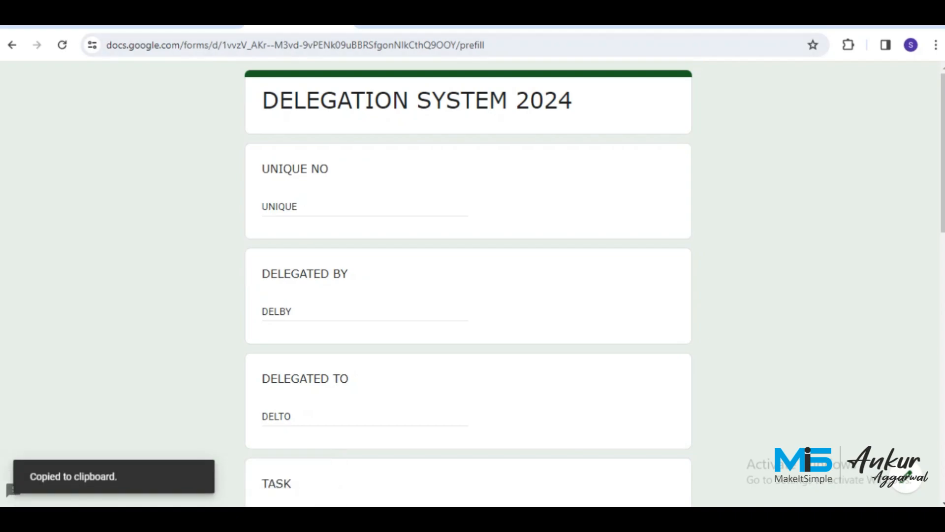
left_click(78, 27)
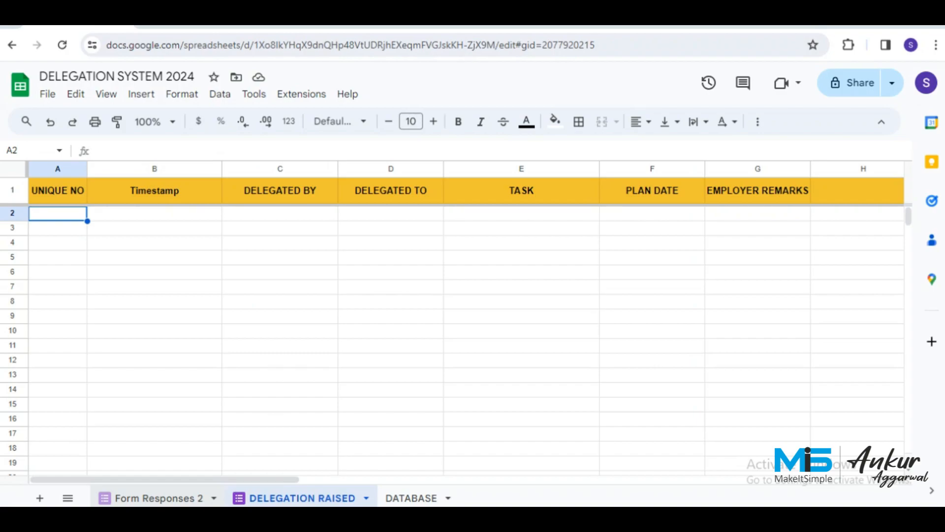
Rename the Form Responses 2 sheet tab to STATUS.
double_click(159, 497)
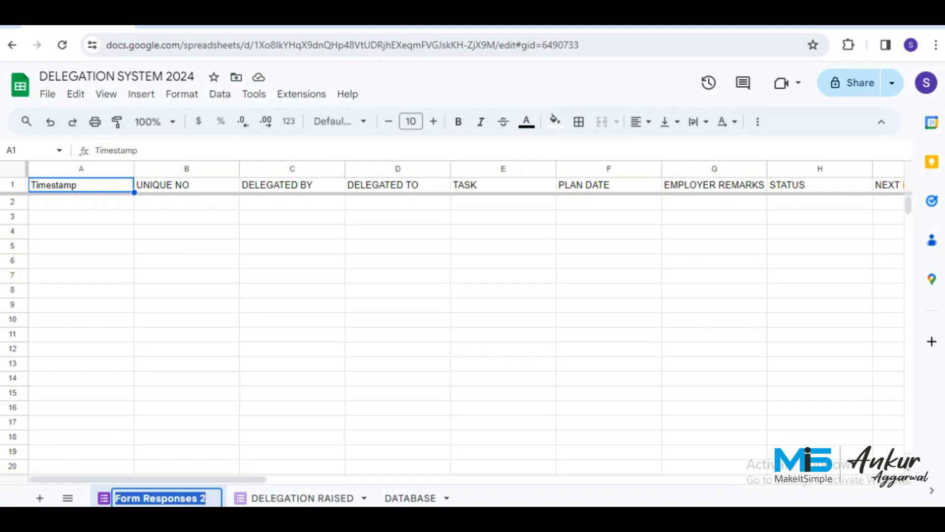
type("STATUS")
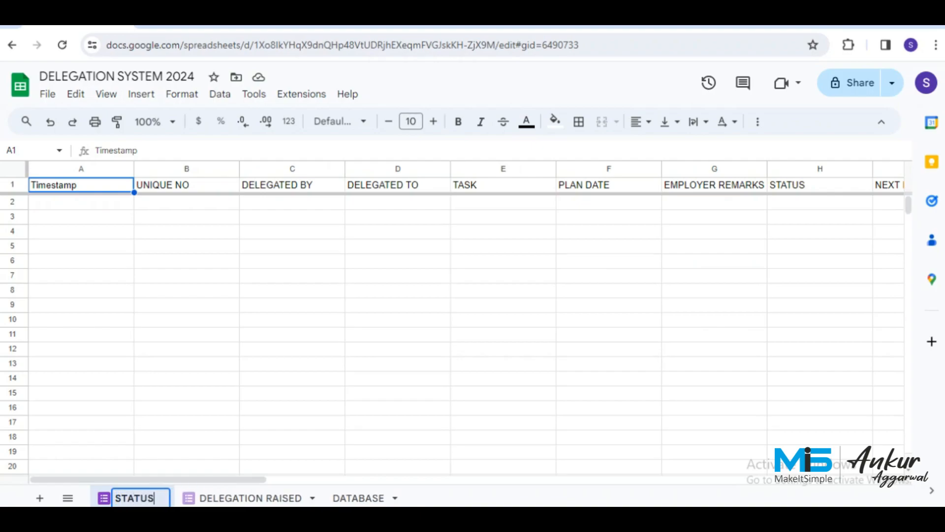
key("Return")
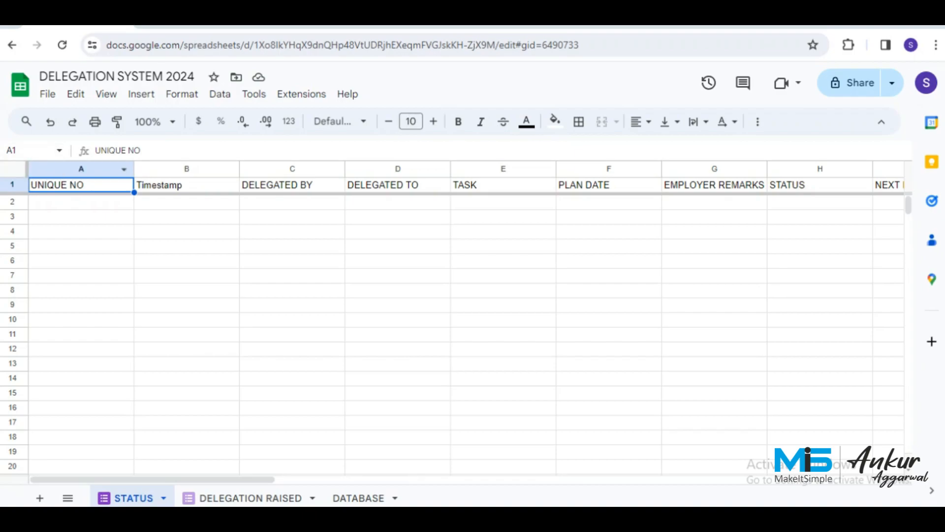
Set the whole STATUS sheet to Verdana font with centred horizontal alignment.
left_click(14, 168)
left_click(339, 121)
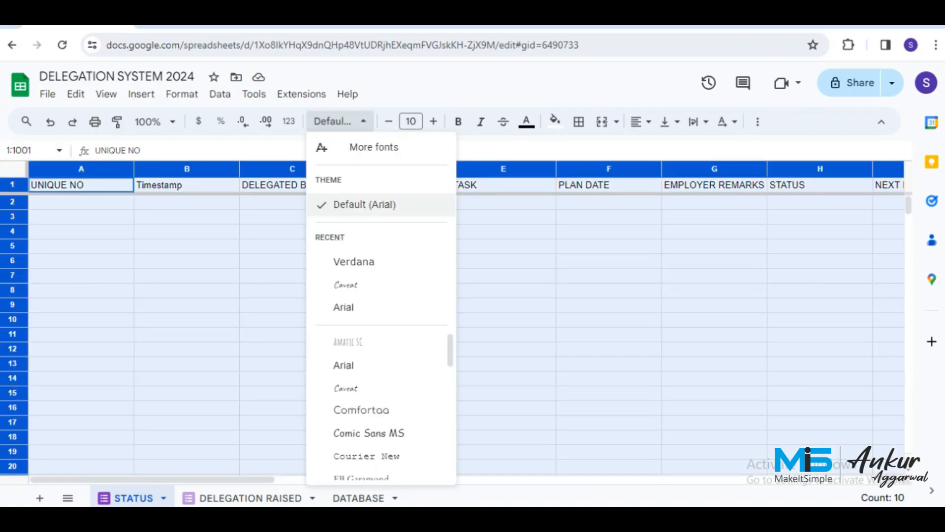
left_click(354, 261)
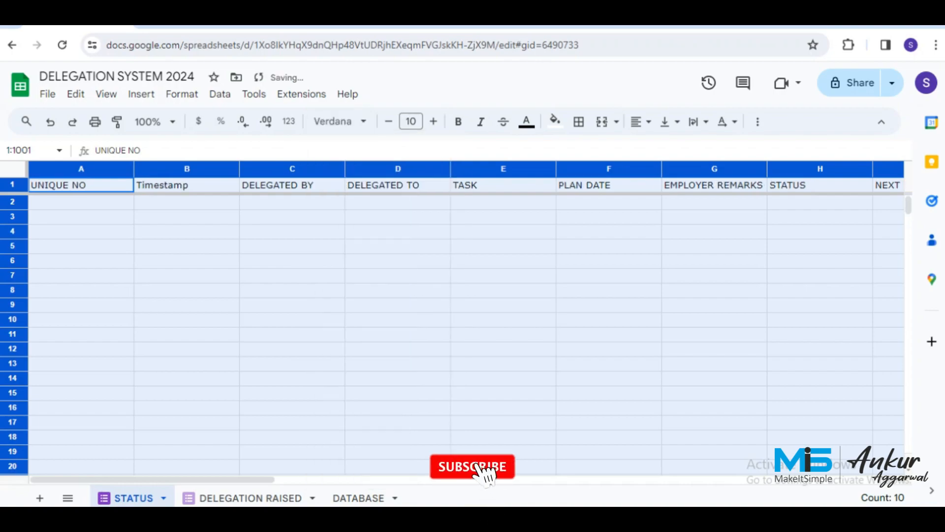
left_click(640, 121)
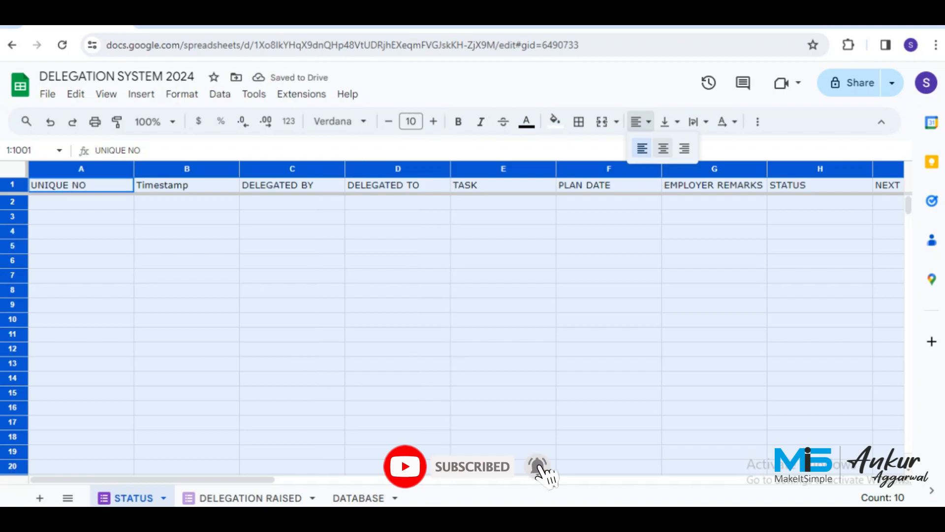
left_click(663, 148)
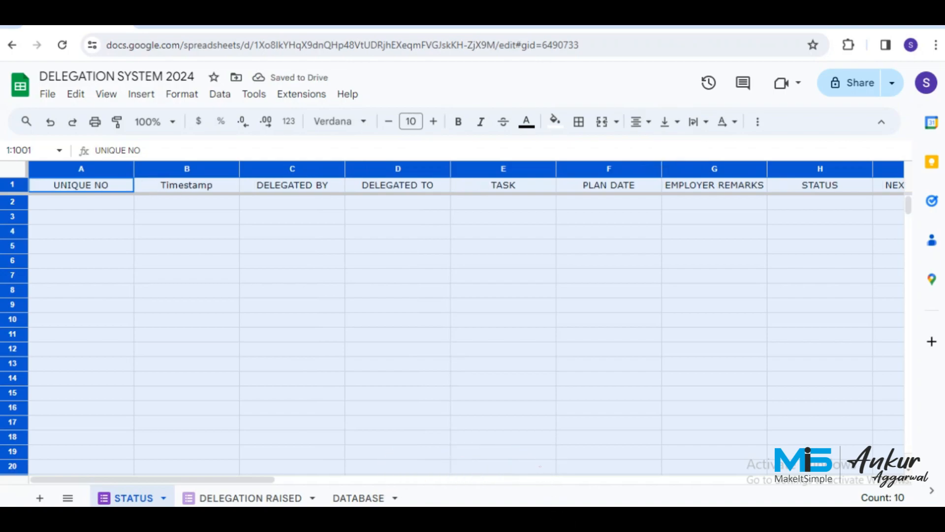
left_click(609, 202)
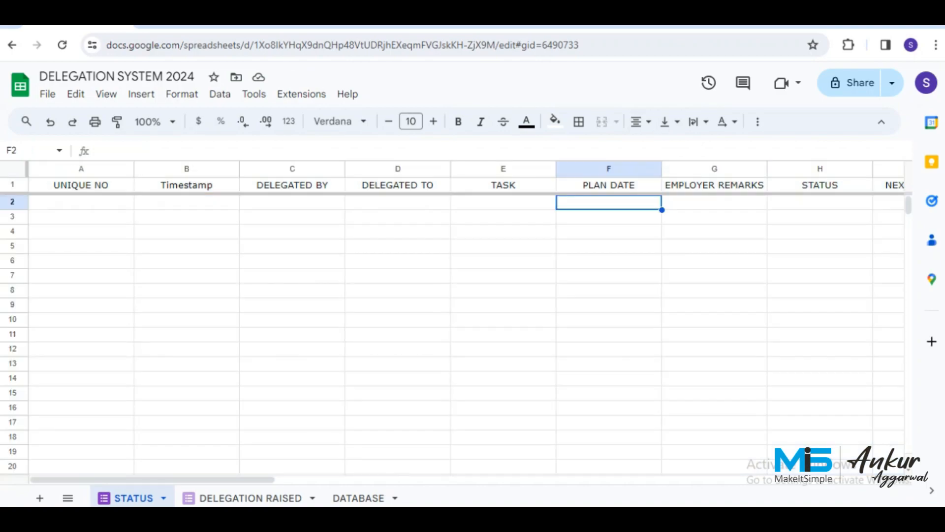
Centre the header row vertically and give it a maroon fill with white text.
left_click(12, 185)
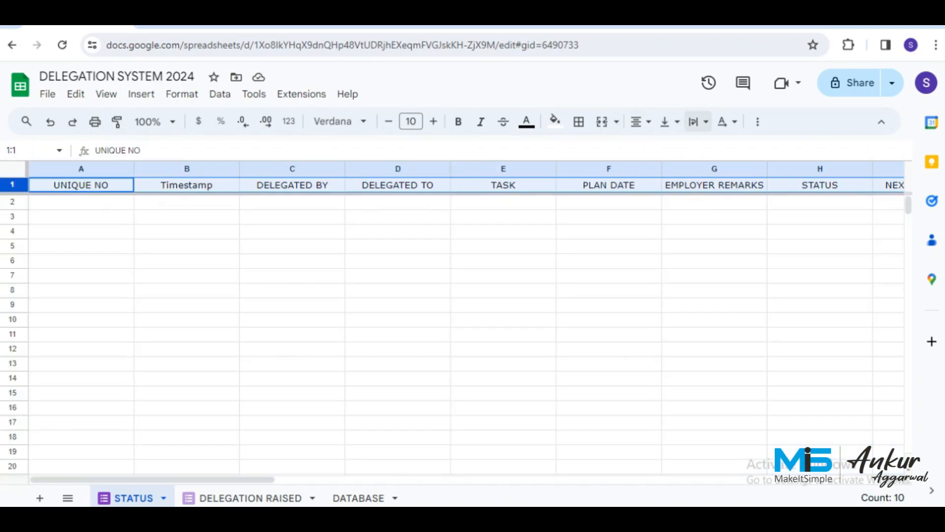
left_click(670, 121)
left_click(692, 148)
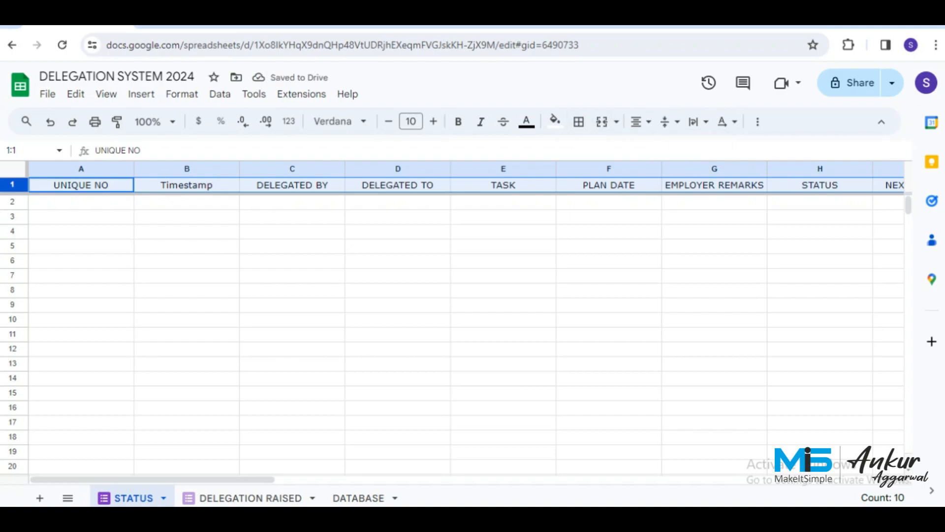
left_click(555, 121)
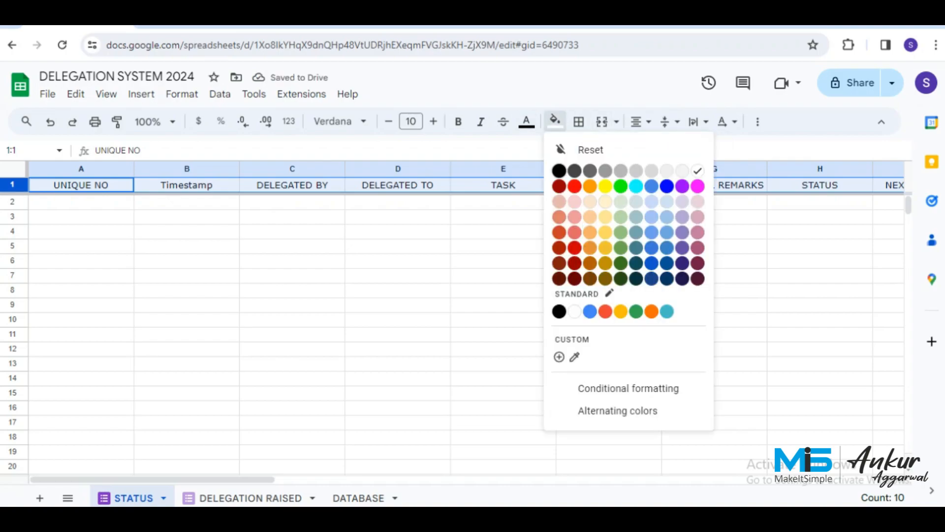
left_click(697, 279)
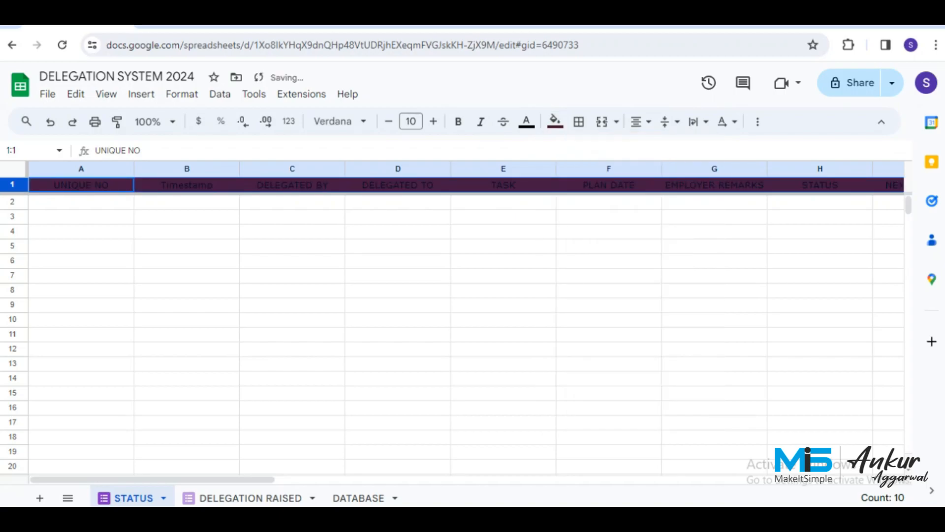
left_click(527, 121)
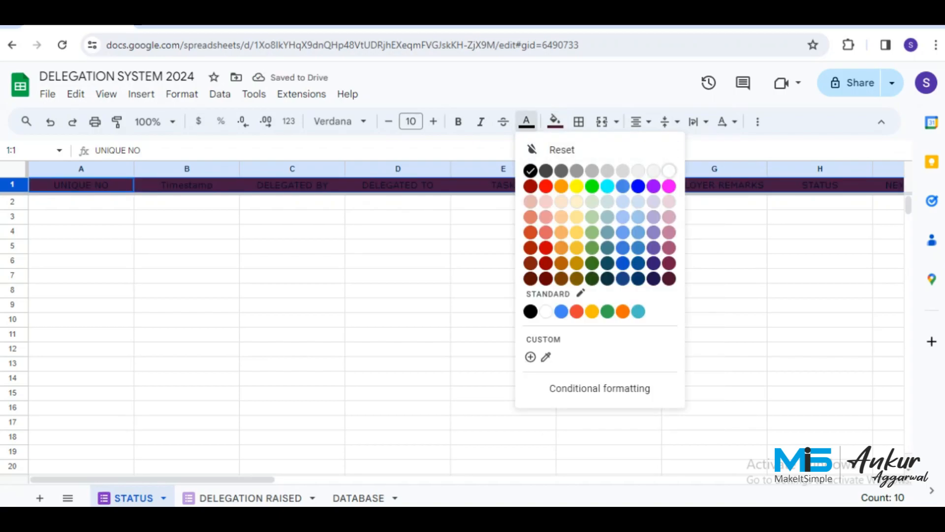
left_click(669, 171)
left_click(292, 203)
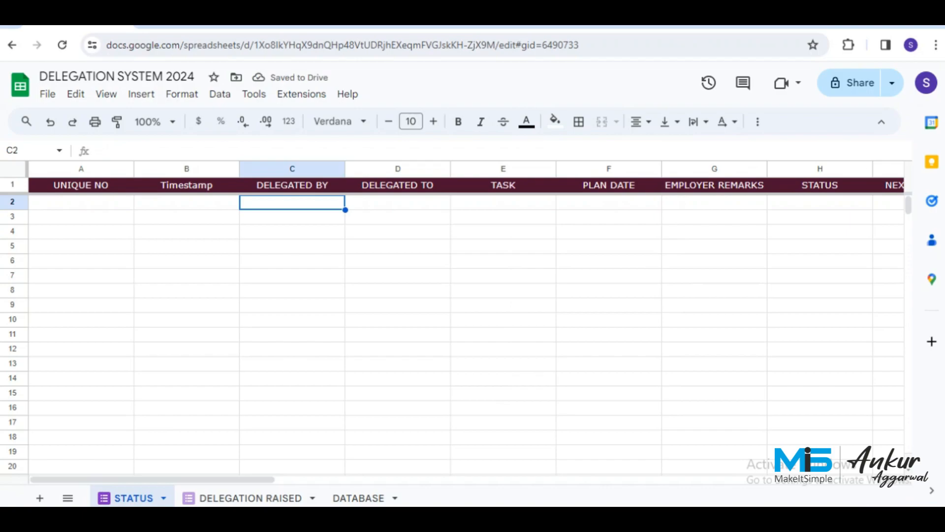
Widen the EMPLOYER REMARKS column and narrow the UNIQUE NO column.
left_click_drag(767, 169, 819, 169)
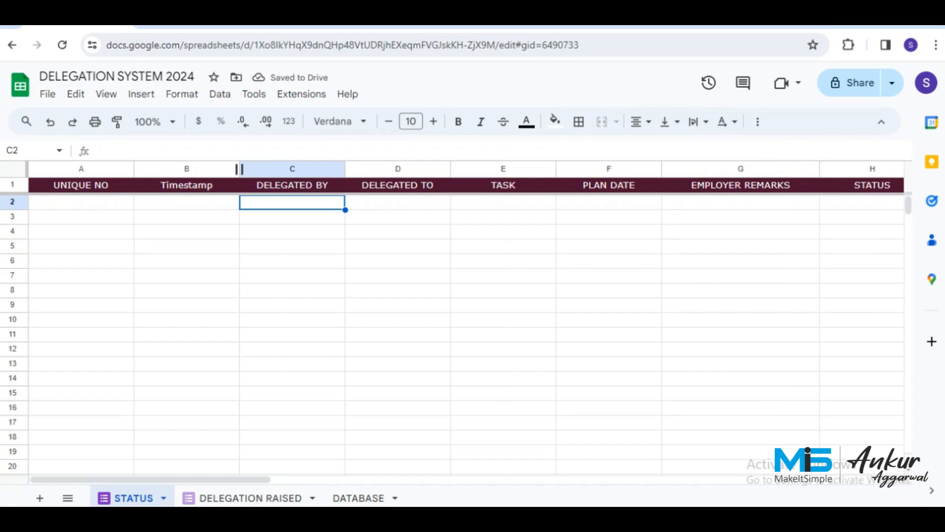
left_click_drag(134, 169, 89, 169)
left_click(696, 202)
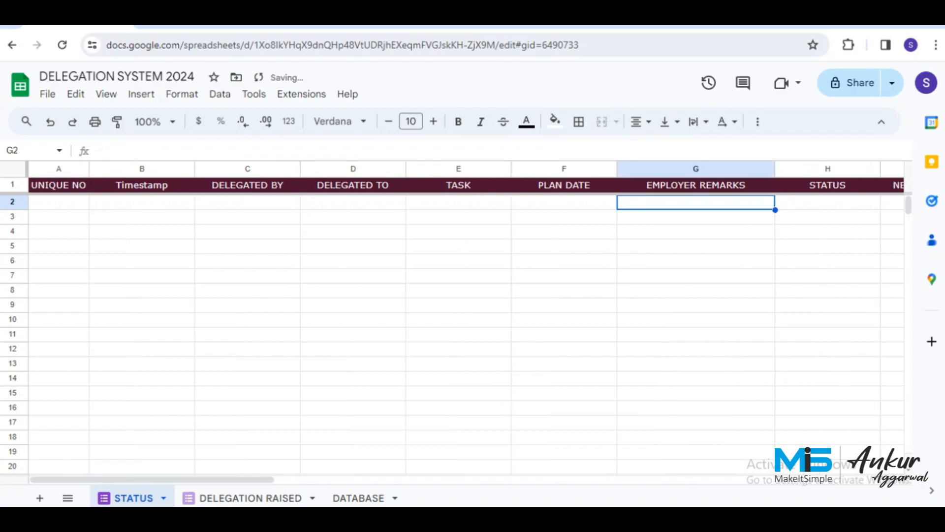
key("Right")
key("Right")
key("Right")
key("Right")
key("Left")
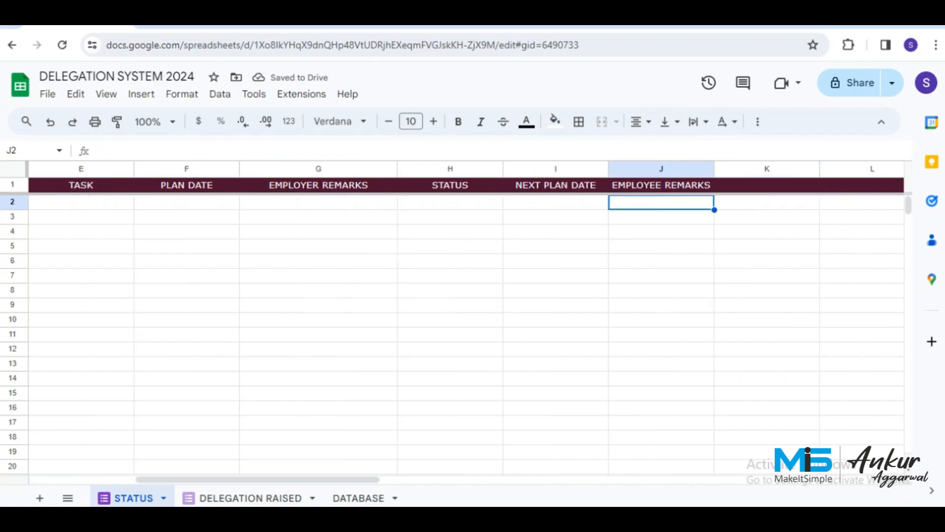
key("Up")
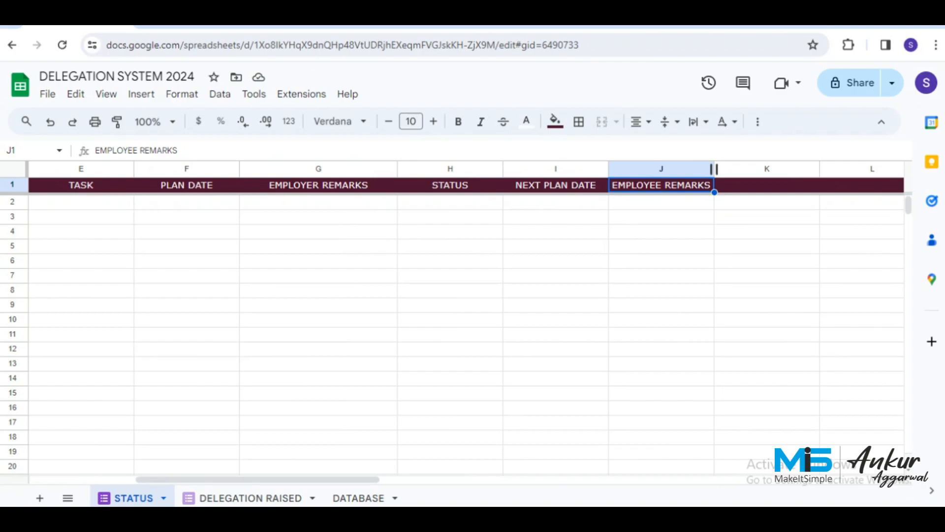
Widen the EMPLOYEE REMARKS column and give EMPLOYER REMARKS extra width.
left_click_drag(713, 168, 807, 169)
key("Down")
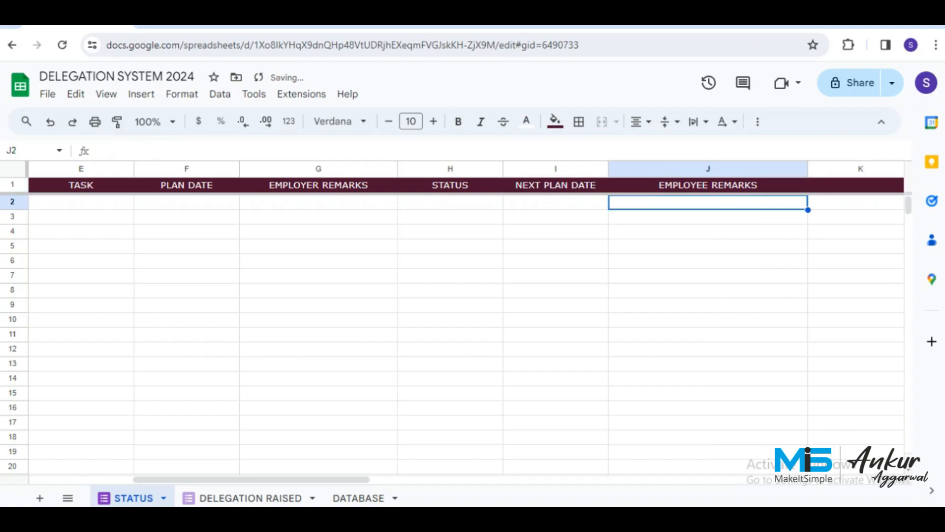
left_click(319, 202)
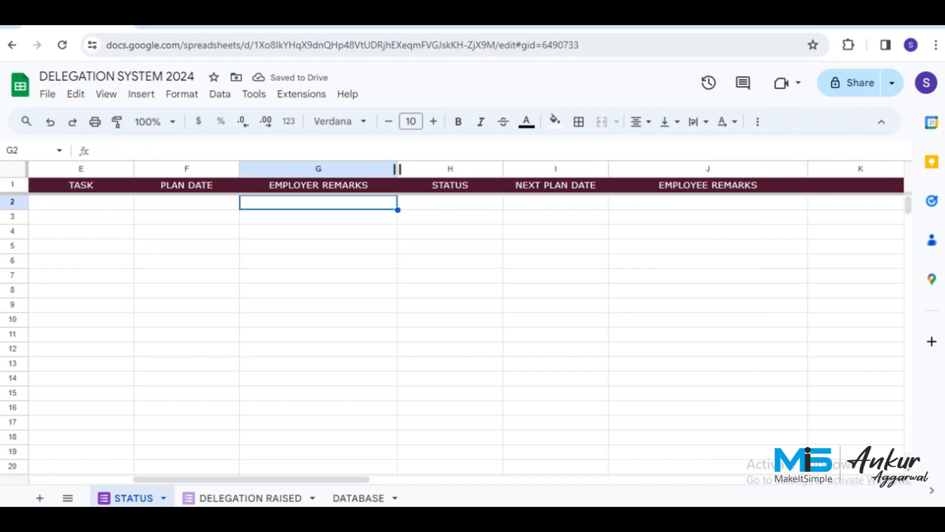
left_click_drag(397, 169, 426, 169)
left_click(332, 217)
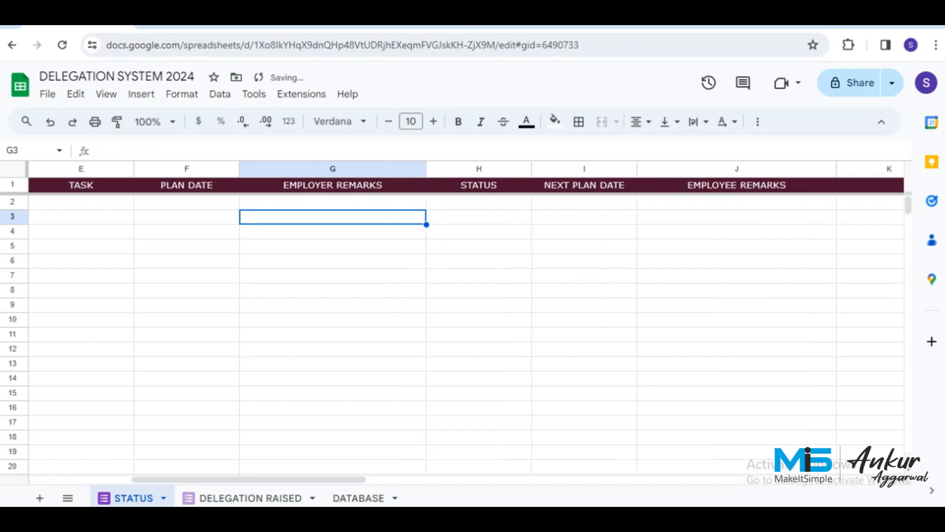
left_click(584, 203)
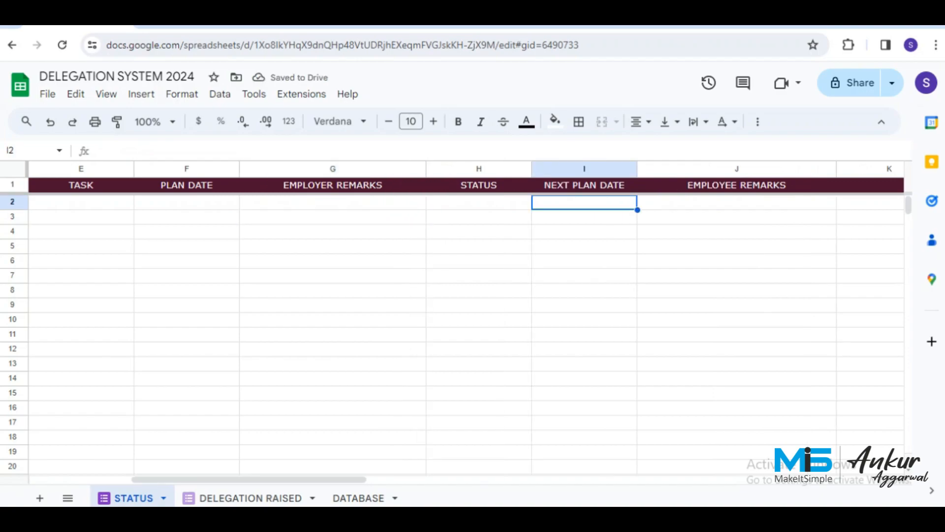
left_click(81, 202)
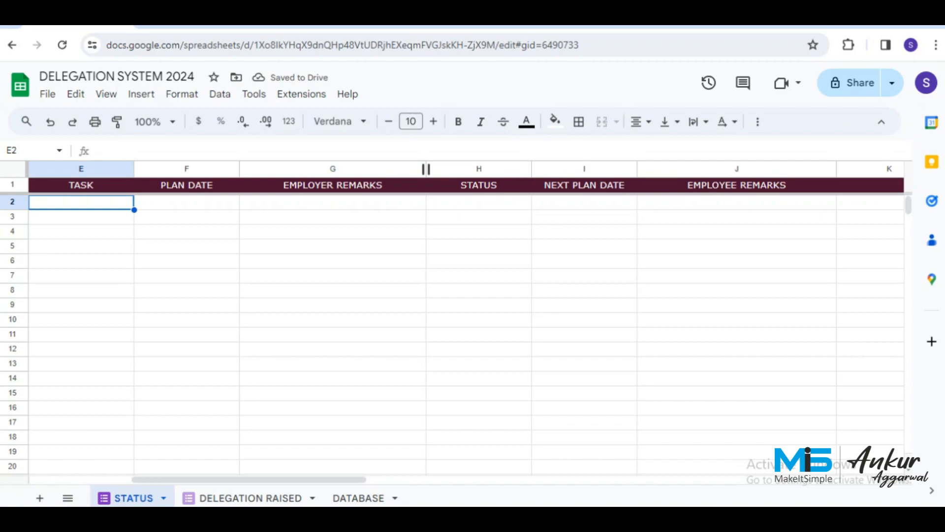
key("Left")
key("Left")
key("Left")
key("Left")
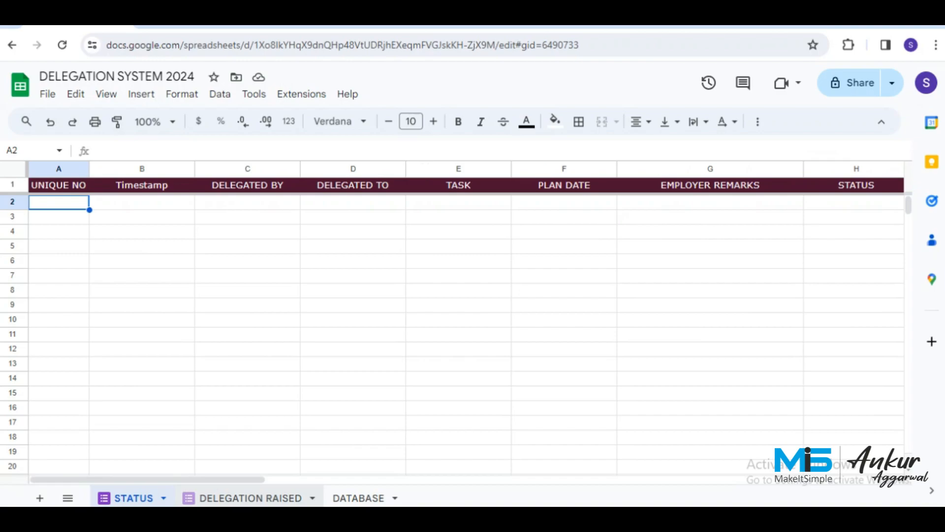
left_click(250, 498)
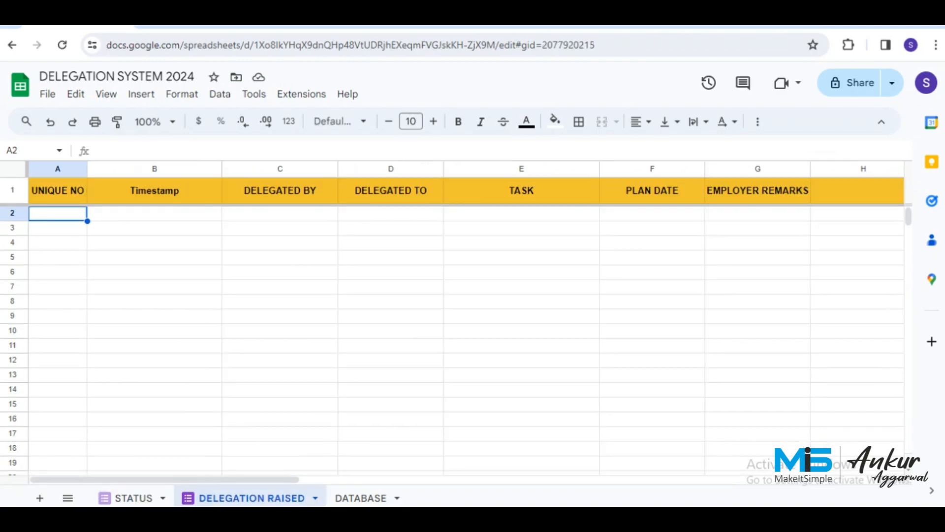
Shrink the empty columns H and I to thin slivers.
left_click(857, 228)
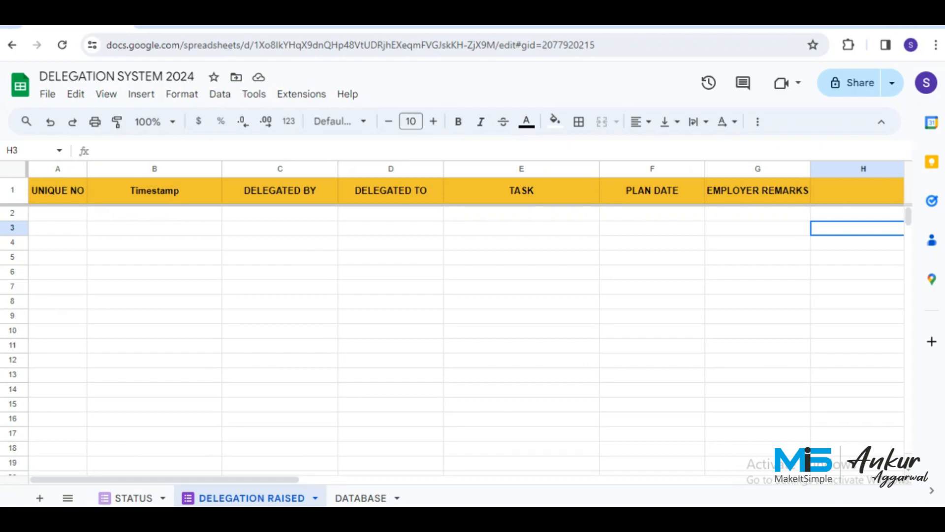
key("Up")
key("Up")
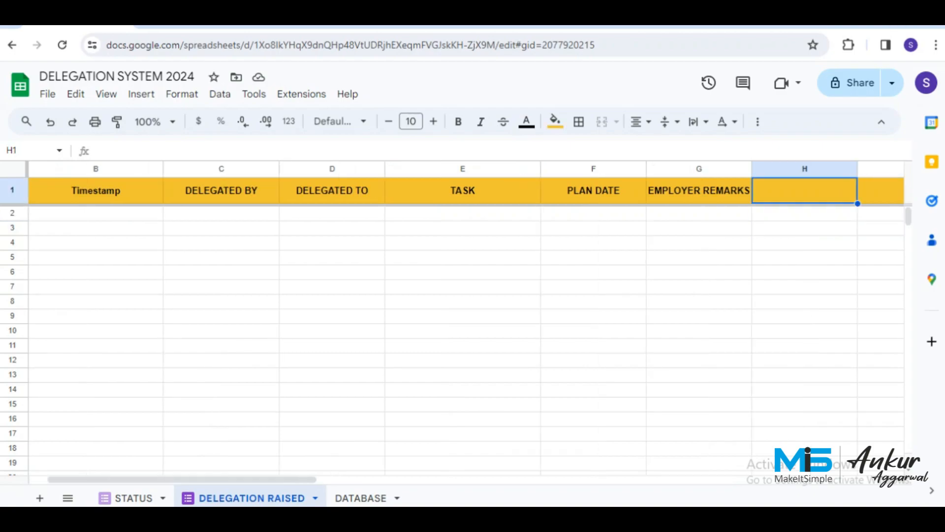
key("Right")
key("Right")
key("Right")
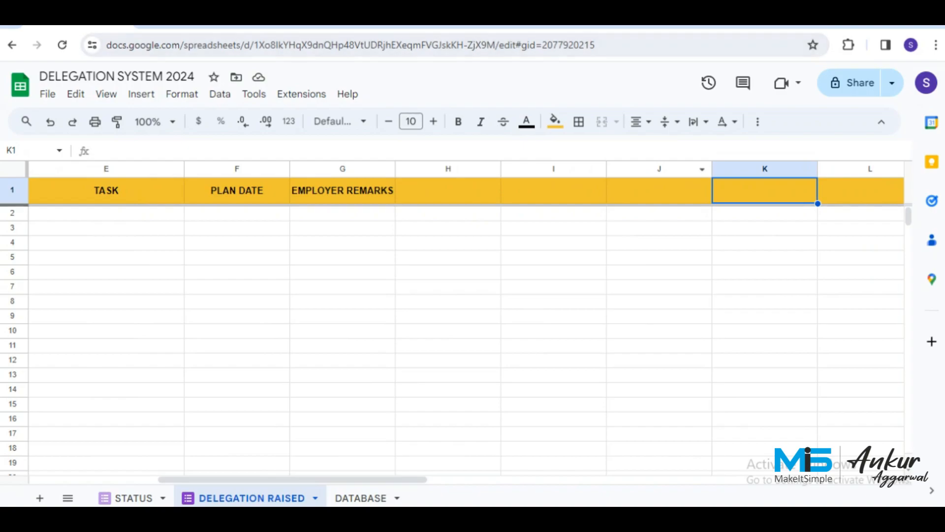
left_click(448, 169)
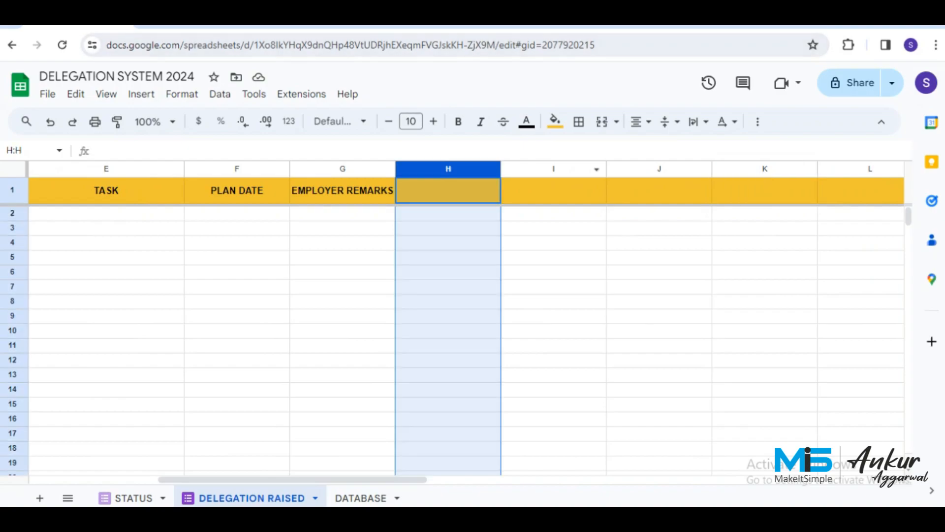
left_click(554, 169, "ctrl")
left_click_drag(597, 169, 425, 169)
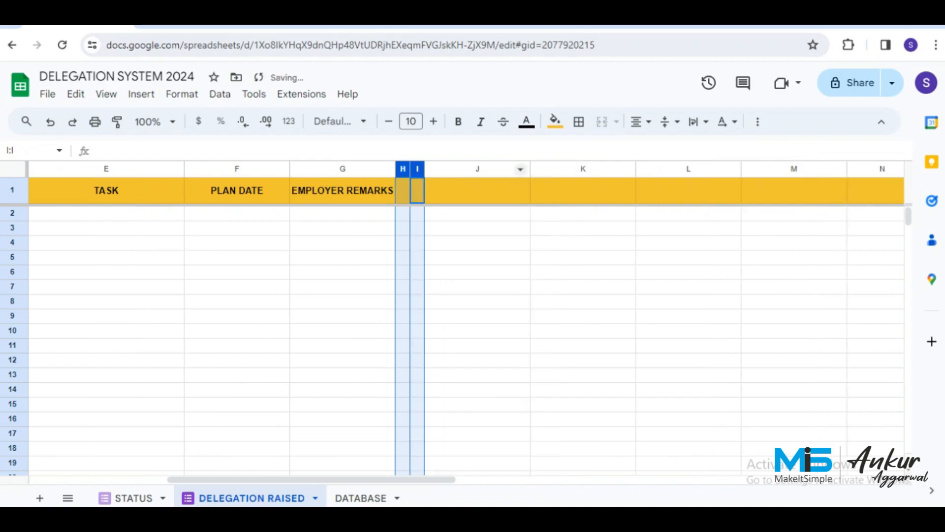
left_click(493, 191)
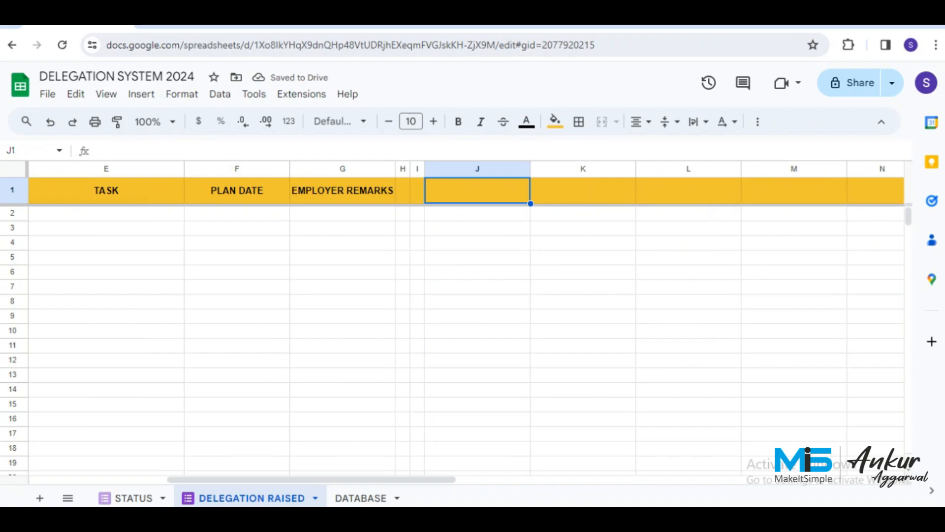
Give header cells J1:Q1 a dark red fill with white text, then edit J1.
key("shift+Right")
key("shift+Right")
key("shift+Right")
key("shift+Right")
key("shift+Right")
key("shift+Right")
key("shift+Right")
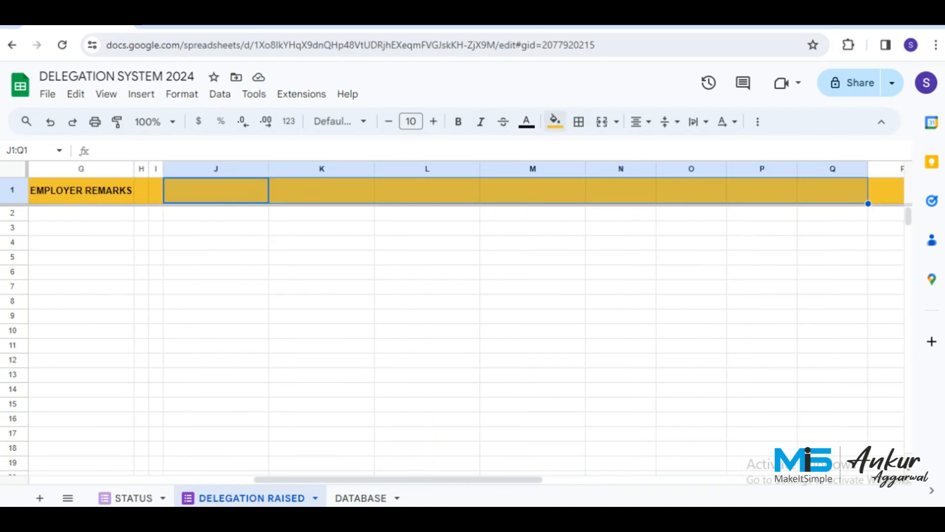
left_click(555, 121)
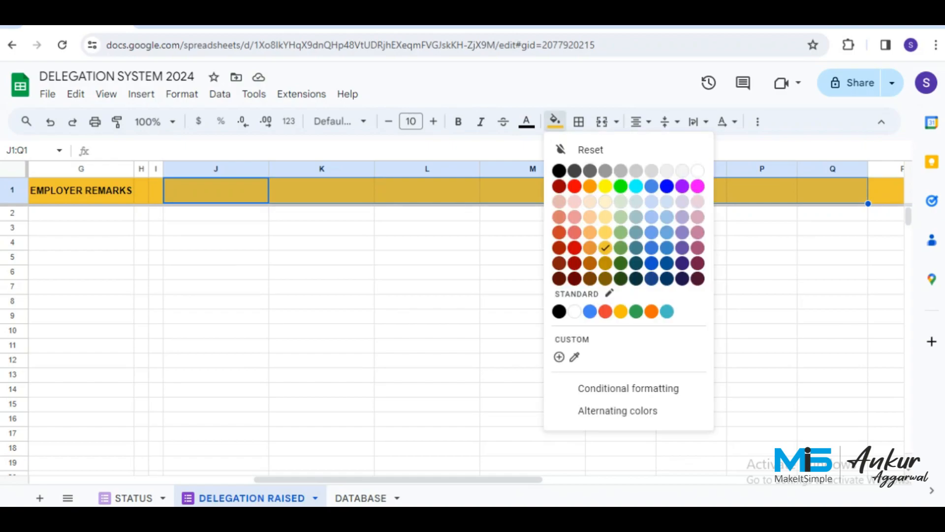
left_click(574, 248)
left_click(527, 122)
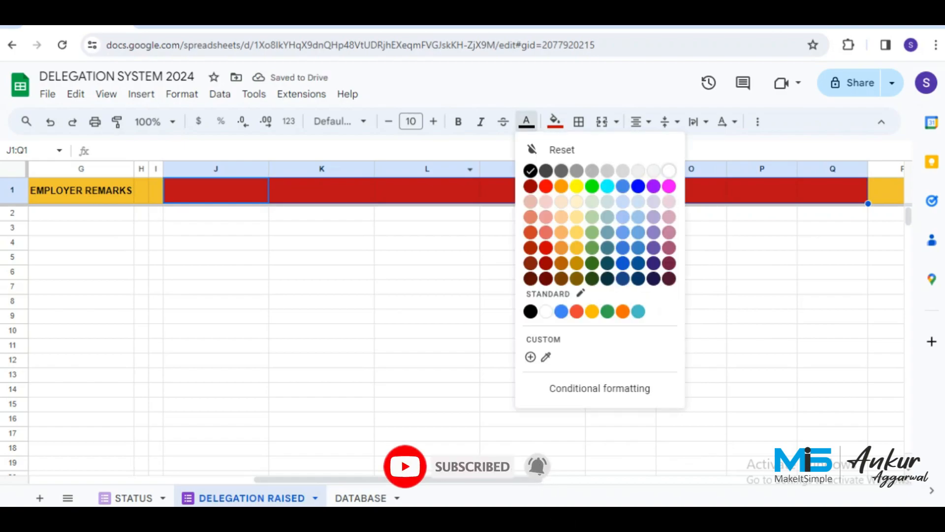
left_click(669, 171)
left_click(215, 191)
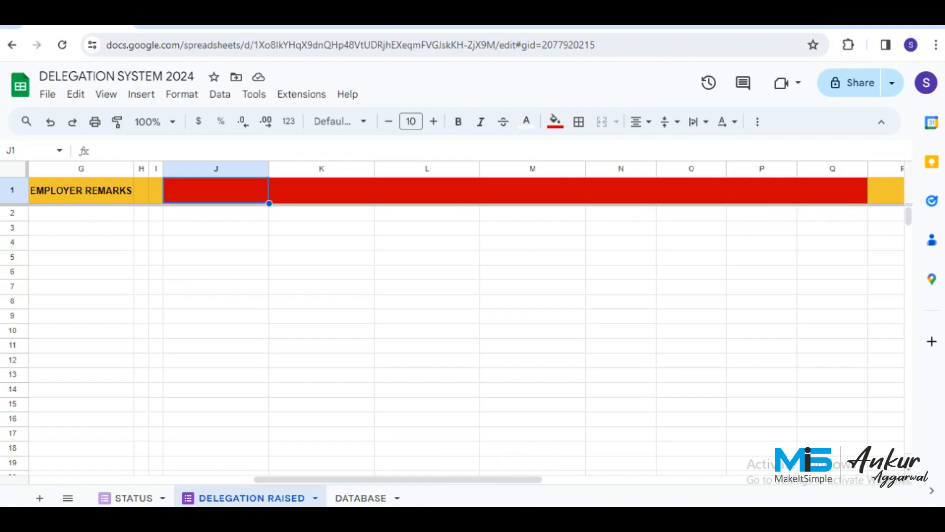
double_click(216, 191)
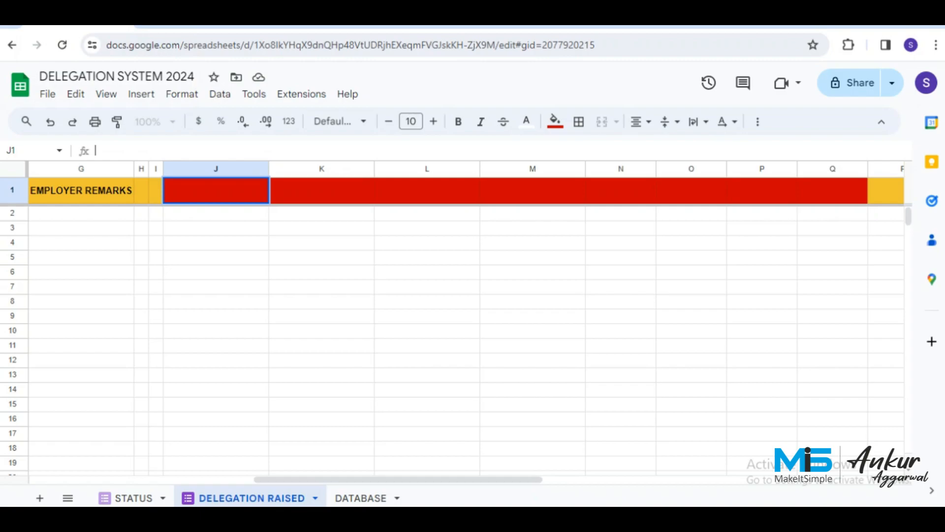
In J1, begin =ARRAYFORMULA(IF(ROW(A:A)=1,"UPDATE URL",HYPERLINK(IF(A:A="","",", correcting the typos.
type("=A")
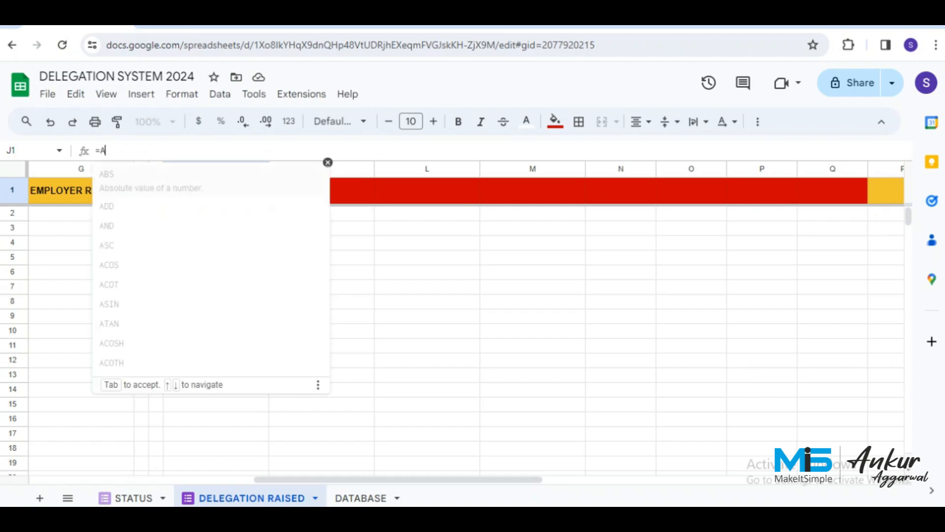
type("RRA")
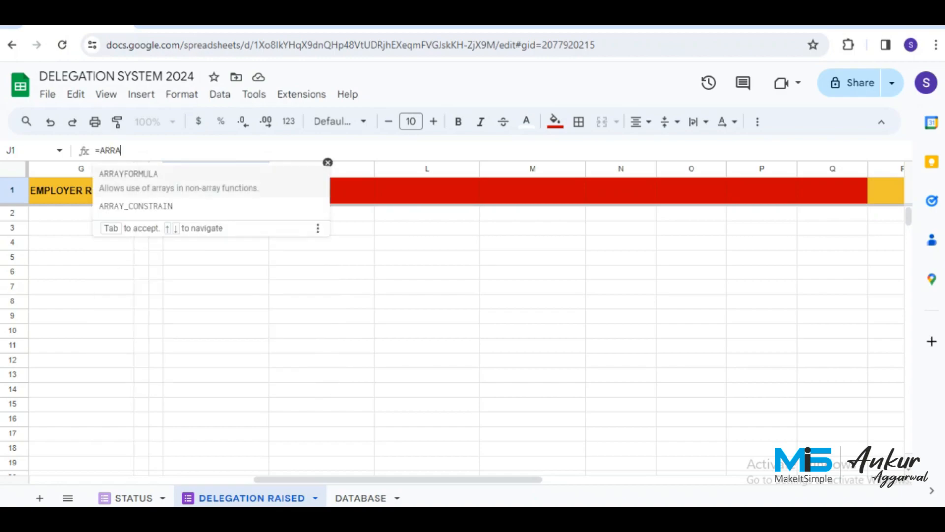
type("YFORMULA")
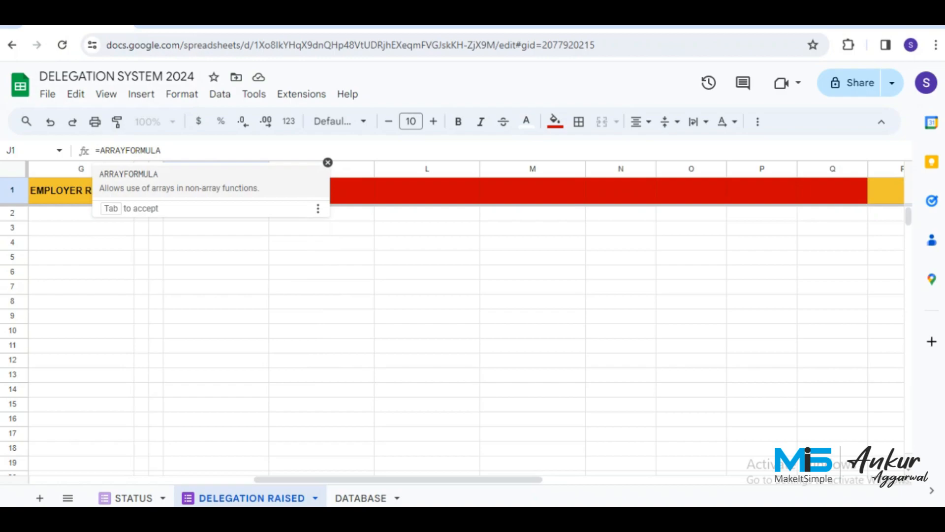
type("(")
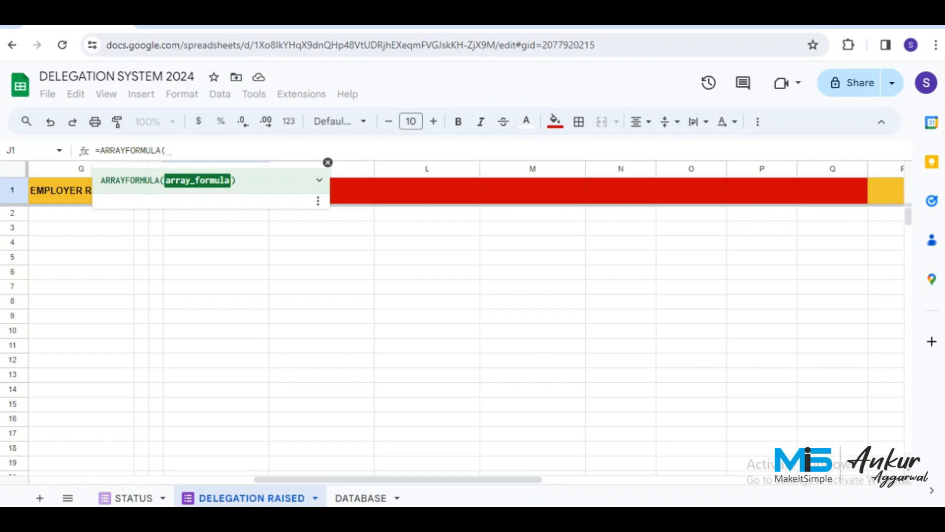
type("OF(")
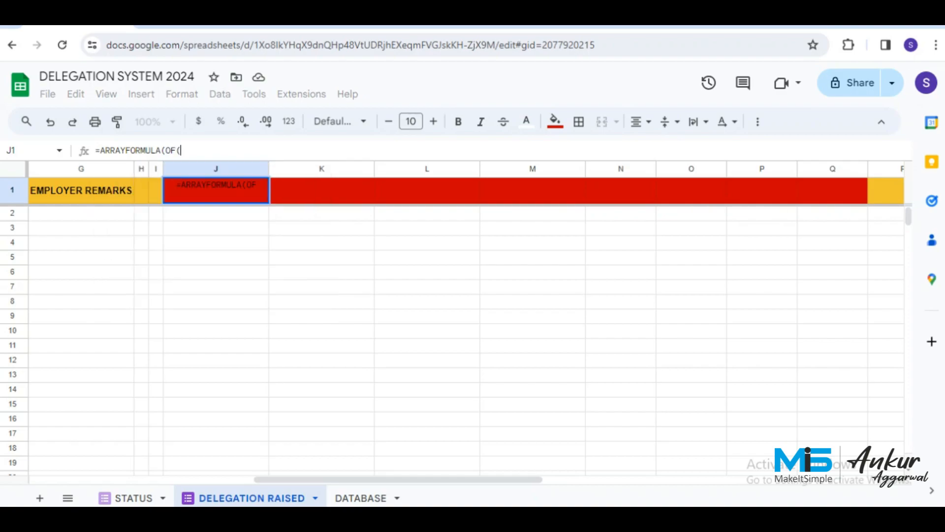
type("RPR")
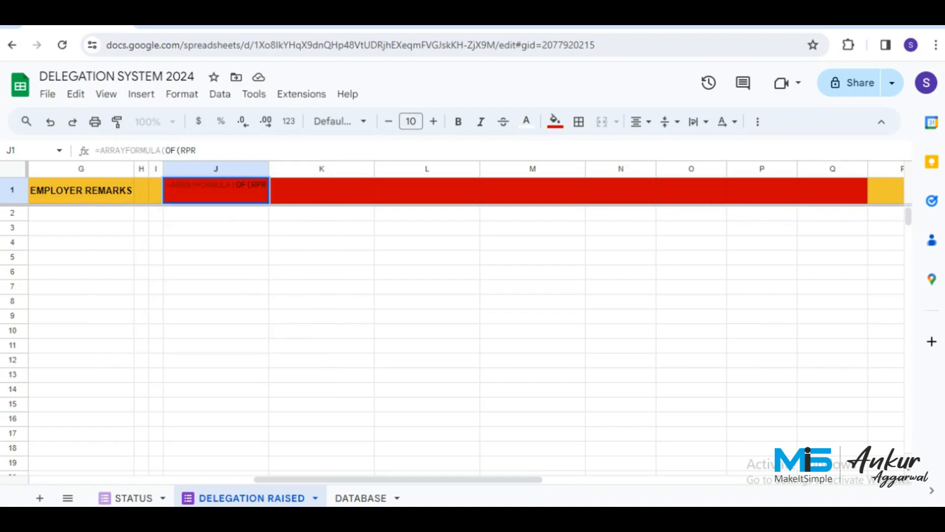
key("BackSpace")
key("BackSpace")
type("OW")
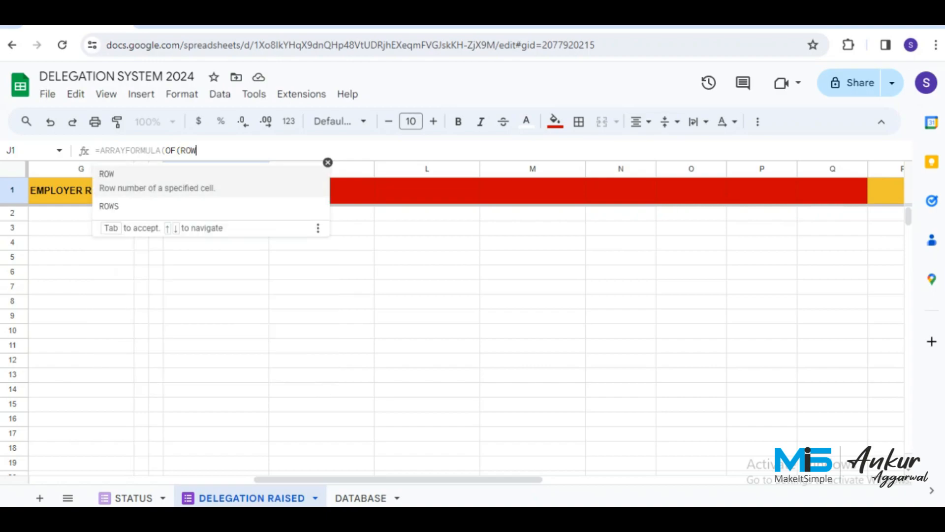
type("(A:a")
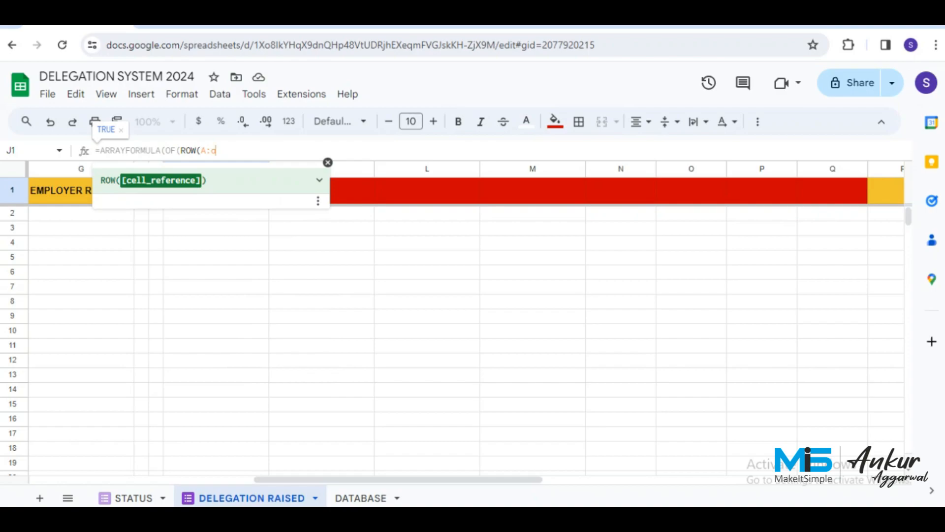
key("BackSpace")
type("A)")
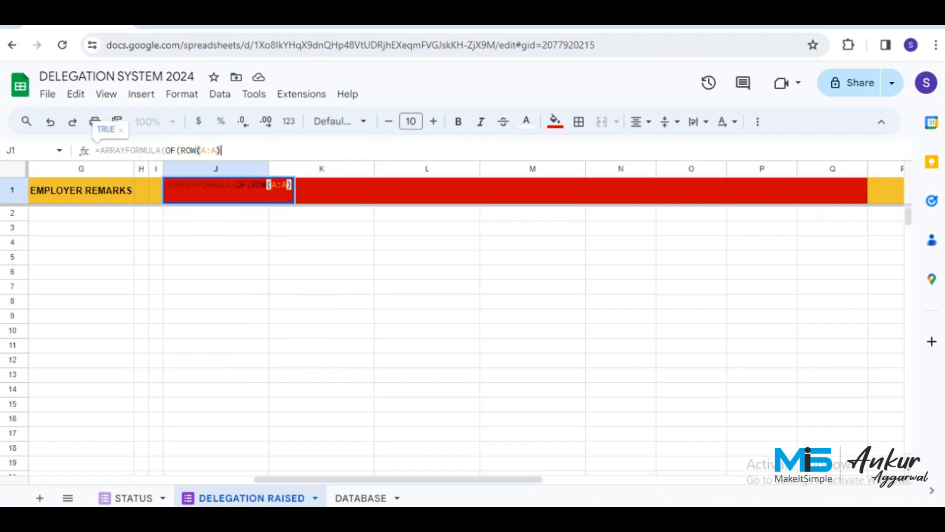
type("=")
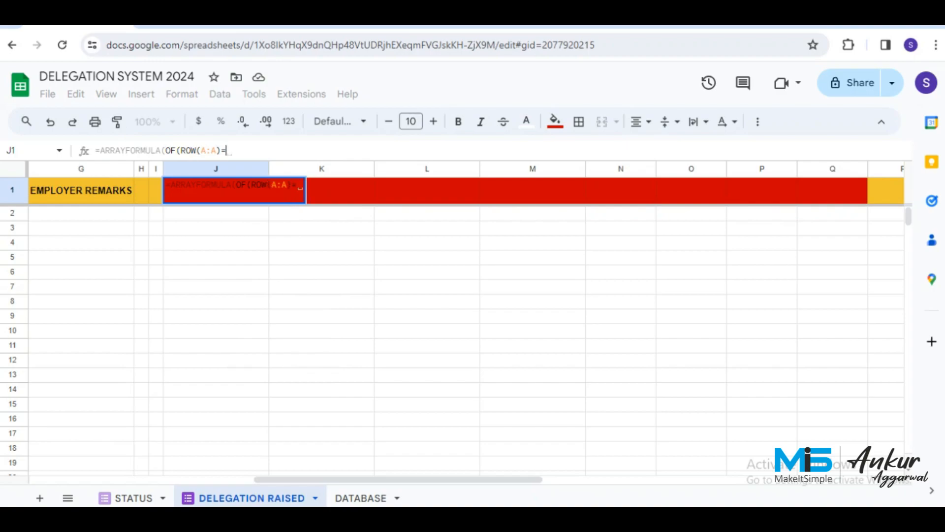
type("1,")
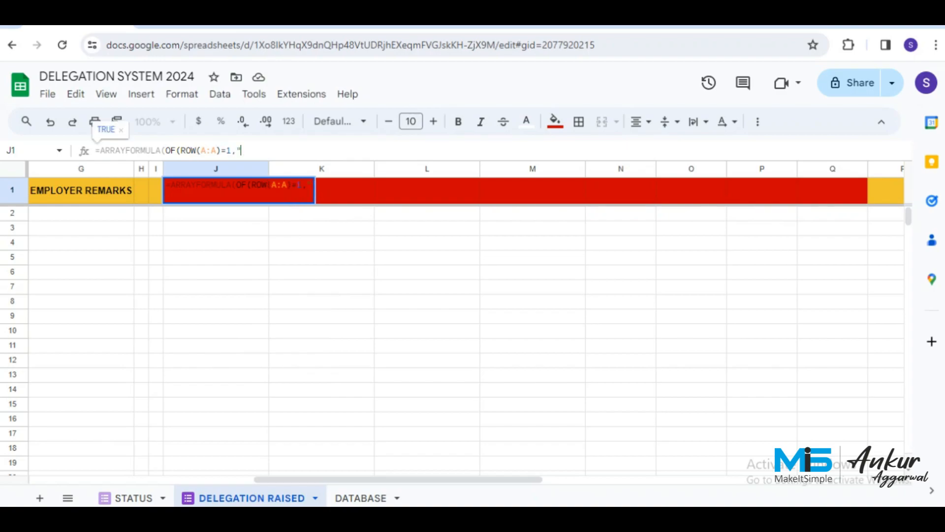
type("\"UPDATE UR")
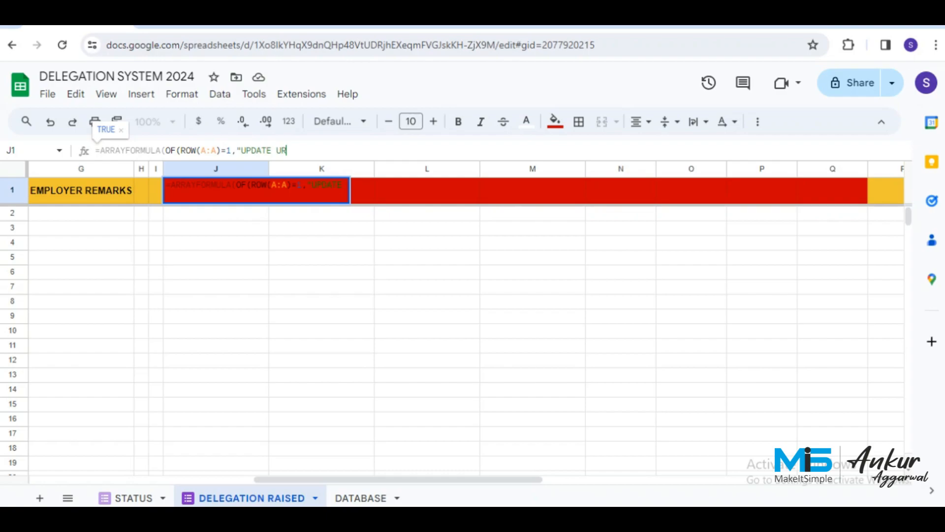
type("L\"")
type(",")
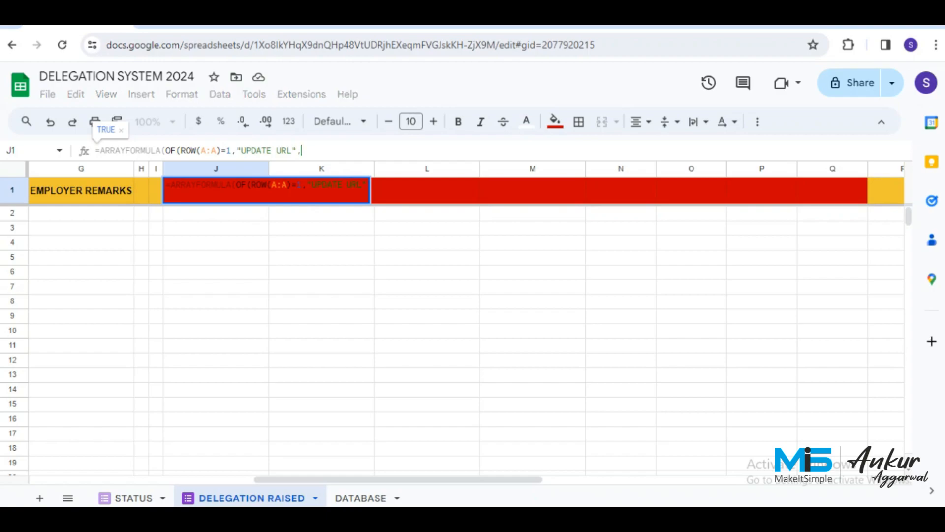
type("HYER")
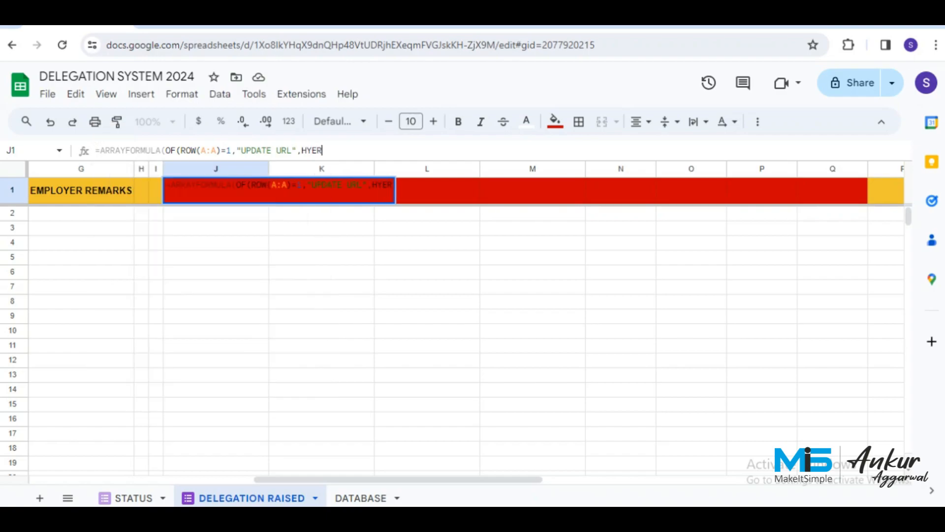
key("BackSpace")
key("BackSpace")
type("PERLINK")
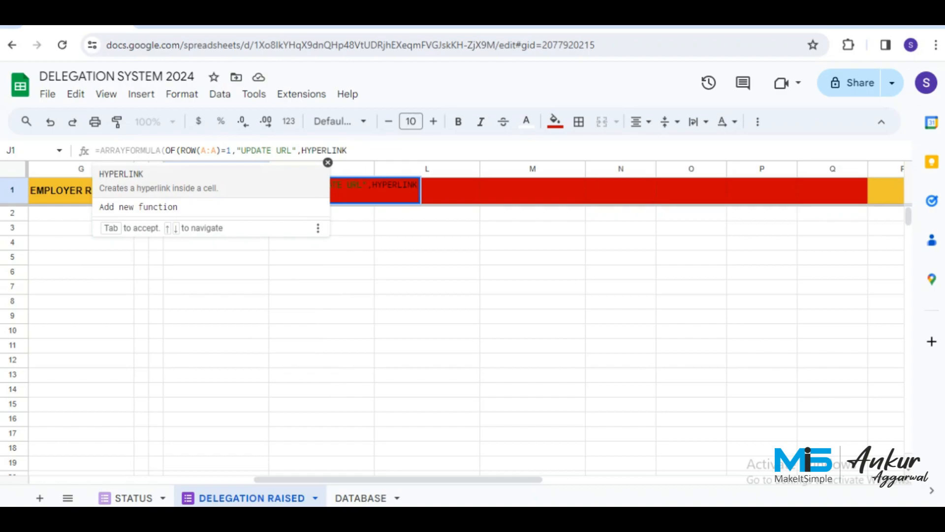
type("(IF")
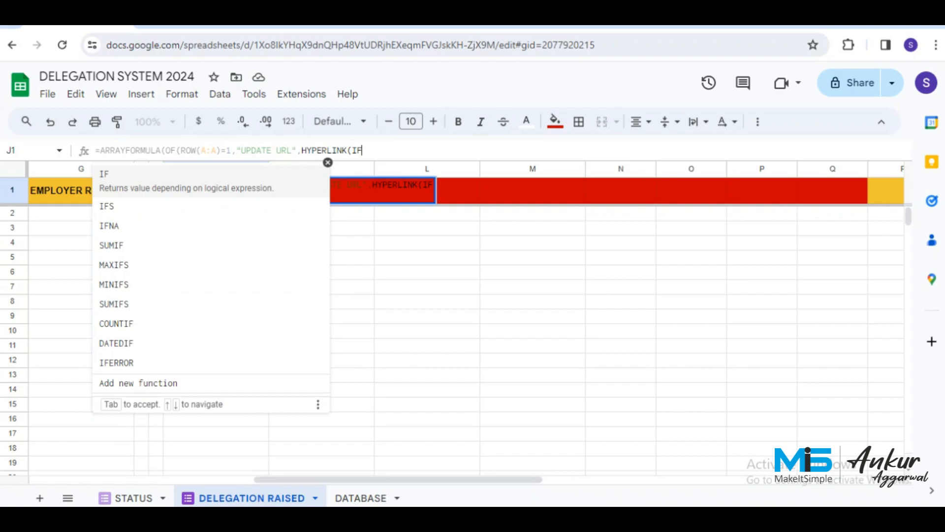
type("(A:A")
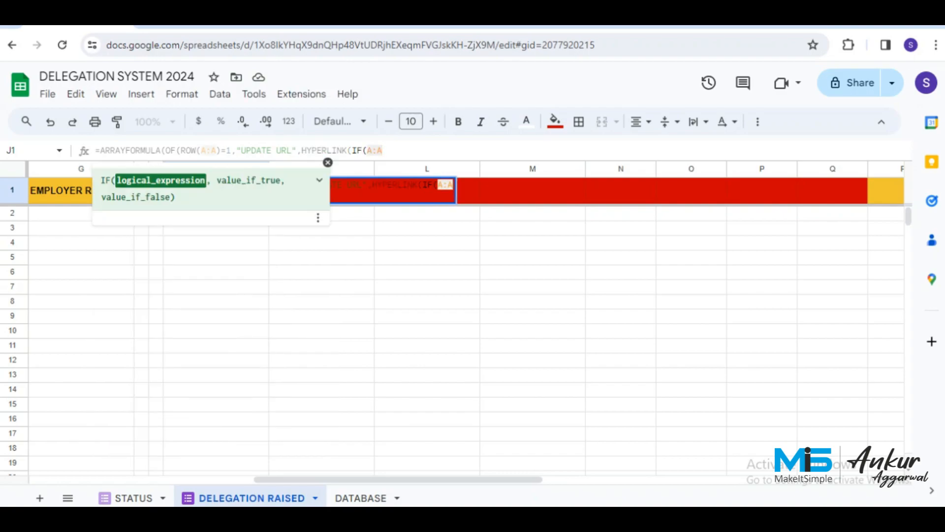
type("=")
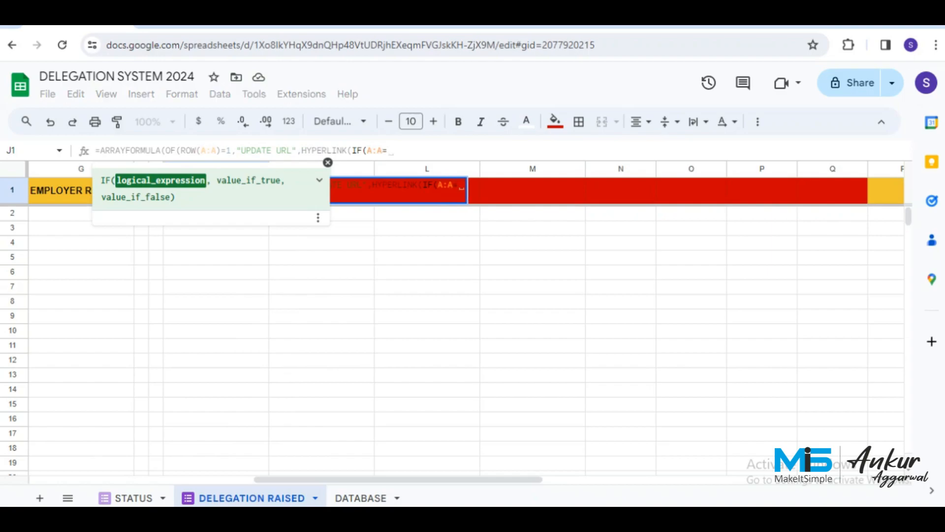
type("\"\",")
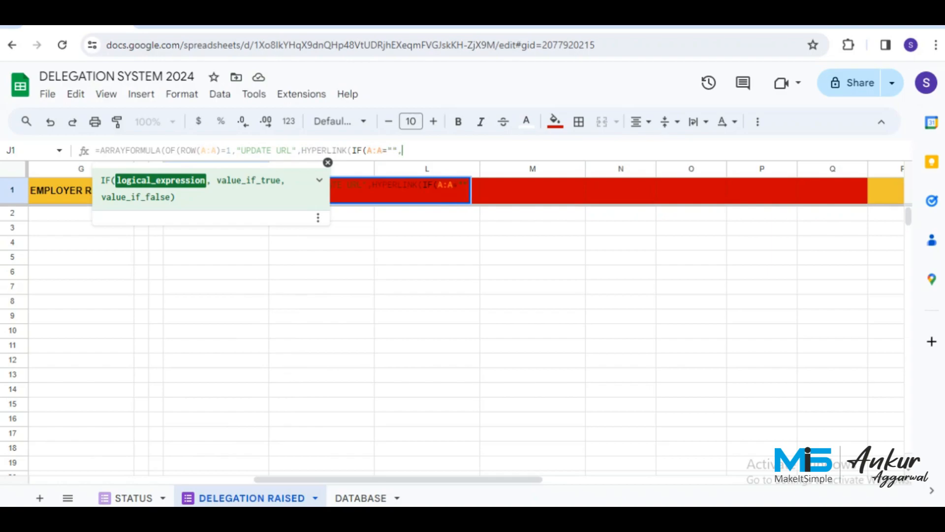
type("\"\"")
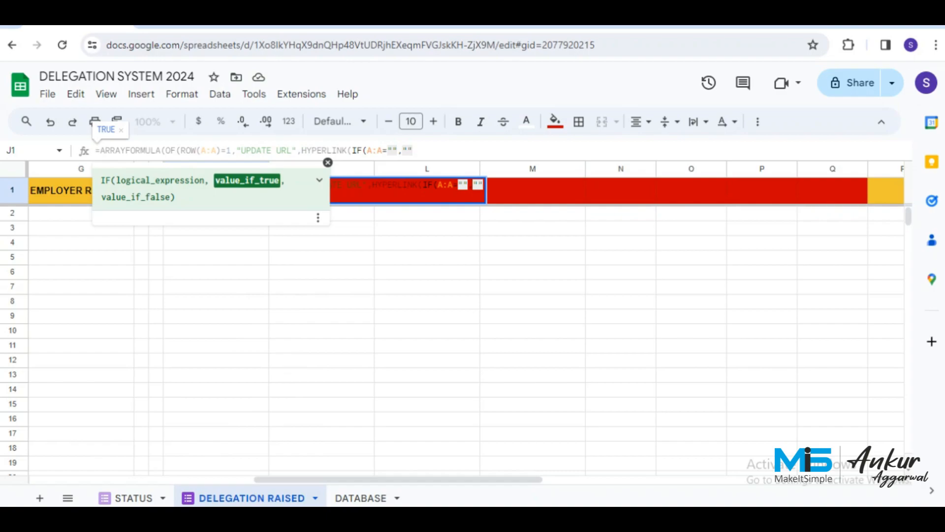
type(",")
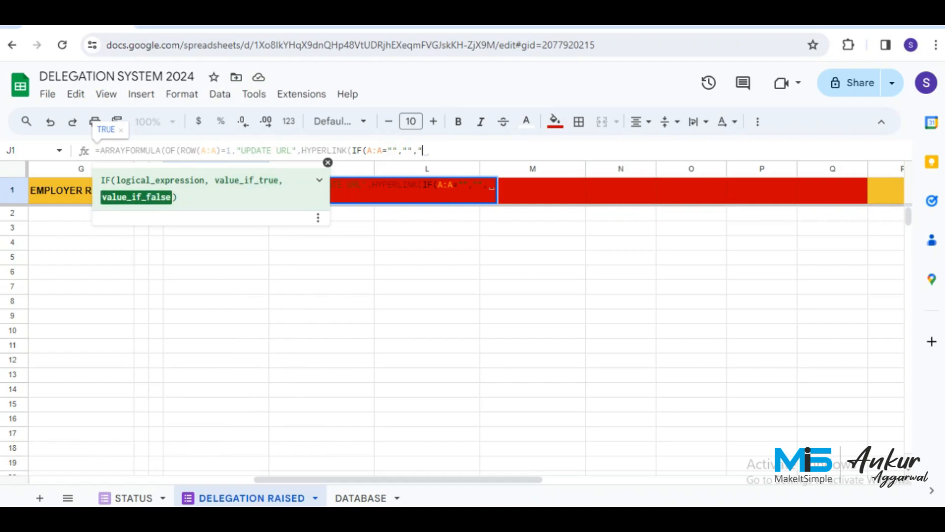
type("\"")
Paste the prefilled form URL and replace UNIQUE with "&substitute(A:A," ","+")&".
type("https://docs.google.com/forms/d/e/1FAIpQLSeh9aehed3yBp0hx26z6Dukmwulu6DcWZeQvhe7yjLoyv--YA/viewform?usp=pp_url&entry.1345281516=UNIQUE&entry.575181856=DELBY&entry.1767075000=DELTO&entry.1011471232=TASK&entry.510394240=PLANDATE&entry.363376378=EMPLOYERREMARKS")
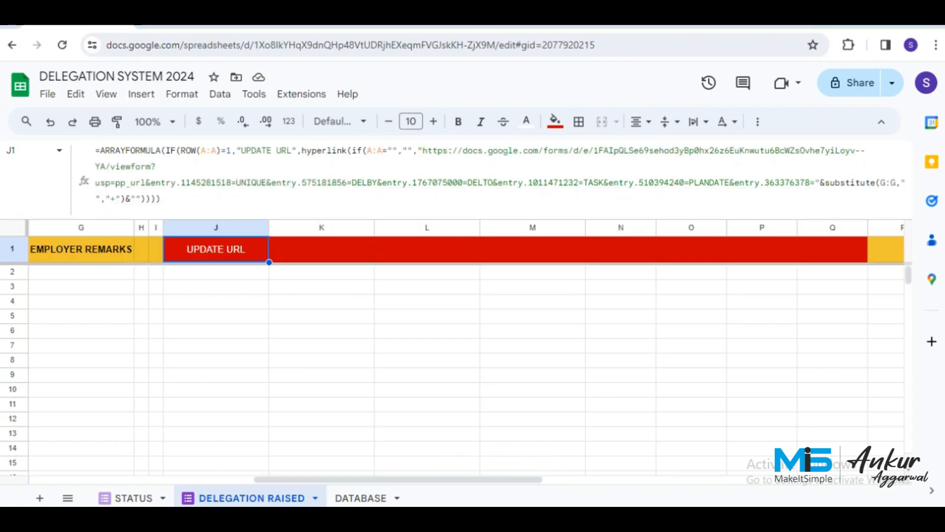
left_click(267, 182)
key("BackSpace")
key("BackSpace")
key("BackSpace")
key("BackSpace")
key("BackSpace")
key("BackSpace")
type("\"&substitute(G:G,\" \",\"+\")&\"")
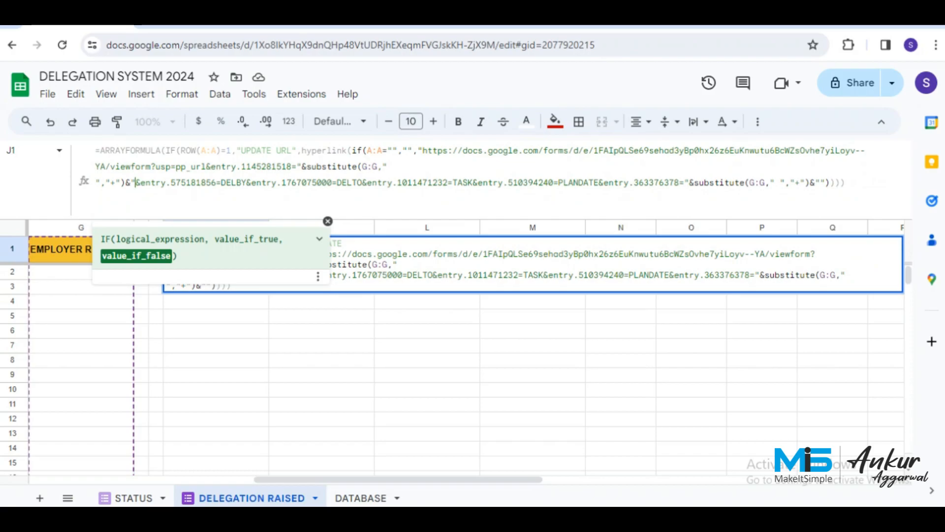
key("Right")
key("Right")
key("Right")
key("Right")
key("Right")
key("Right")
key("Right")
key("Right")
key("Right")
key("Right")
key("Right")
key("Right")
key("Right")
key("Right")
key("Right")
key("Right")
key("Right")
key("Right")
key("Right")
key("Right")
key("BackSpace")
type("A")
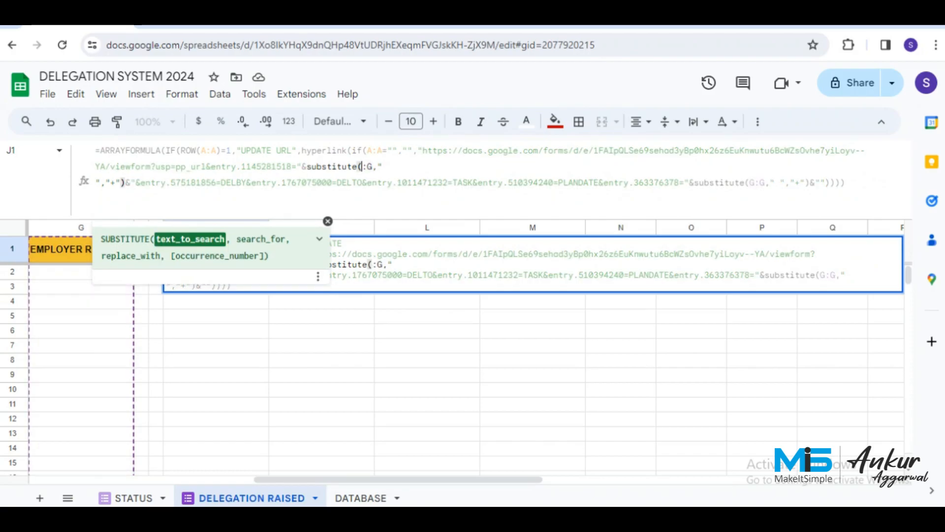
key("Delete")
type("A")
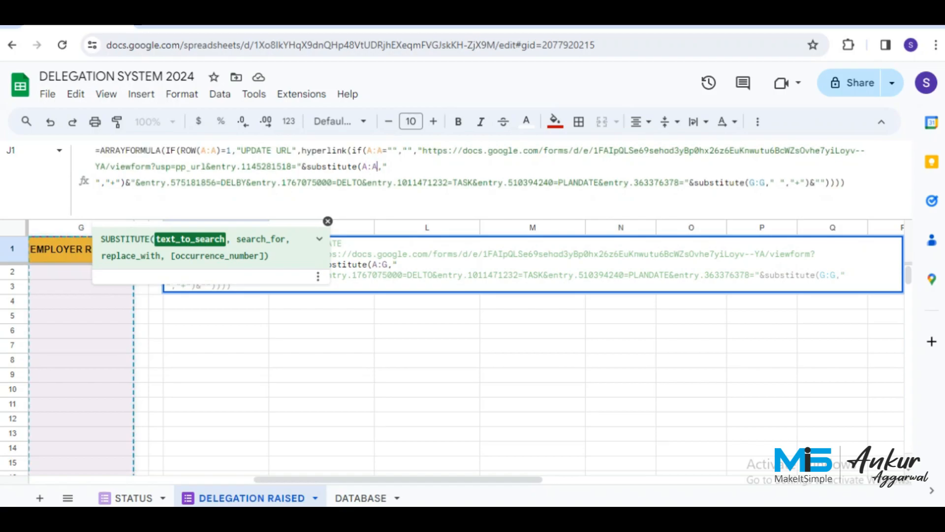
Replace the DELBY placeholder with a pasted substitute chunk.
key("Down")
key("Left")
key("Left")
key("Left")
key("Left")
key("Left")
key("Left")
key("Left")
key("Left")
key("Left")
key("Left")
key("Left")
key("Left")
key("Left")
key("Left")
key("Left")
key("Left")
key("Left")
key("Left")
key("Left")
key("Left")
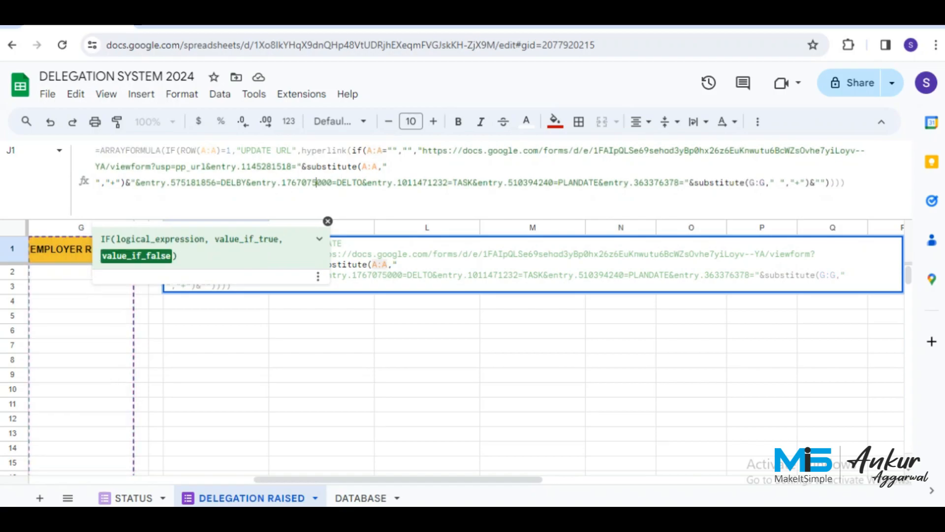
key("Right")
key("BackSpace")
key("BackSpace")
key("BackSpace")
key("BackSpace")
key("BackSpace")
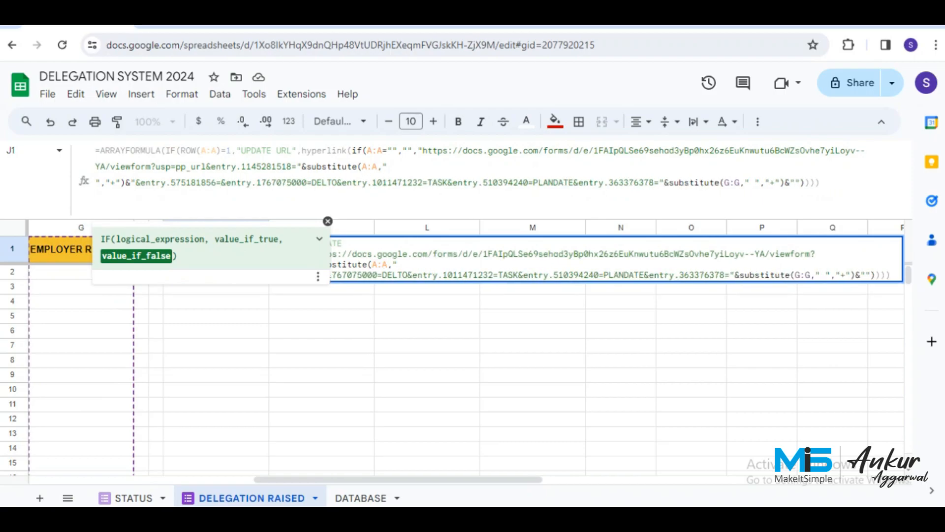
type("\"&substitute(G:G,\" \",\"+\")&\"")
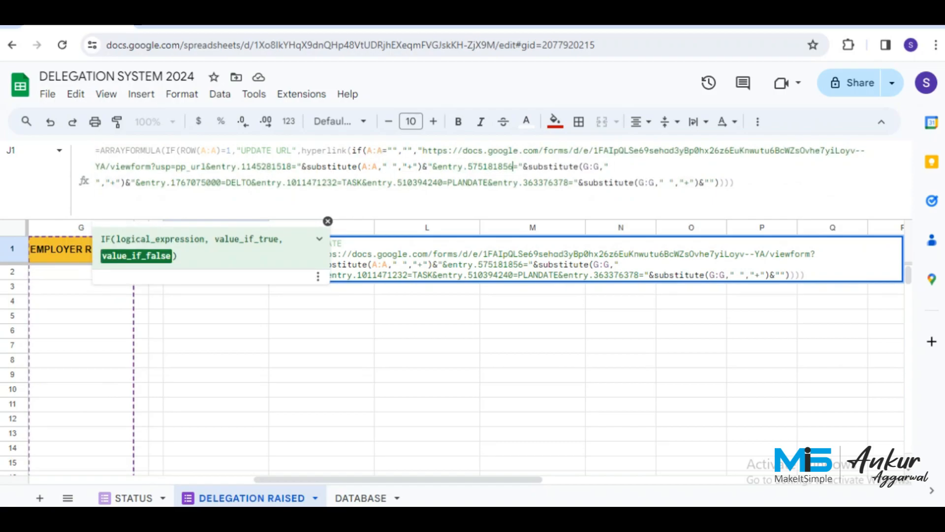
Change the second substitute's range from G:G to C:C.
left_click(563, 166)
double_click(586, 166)
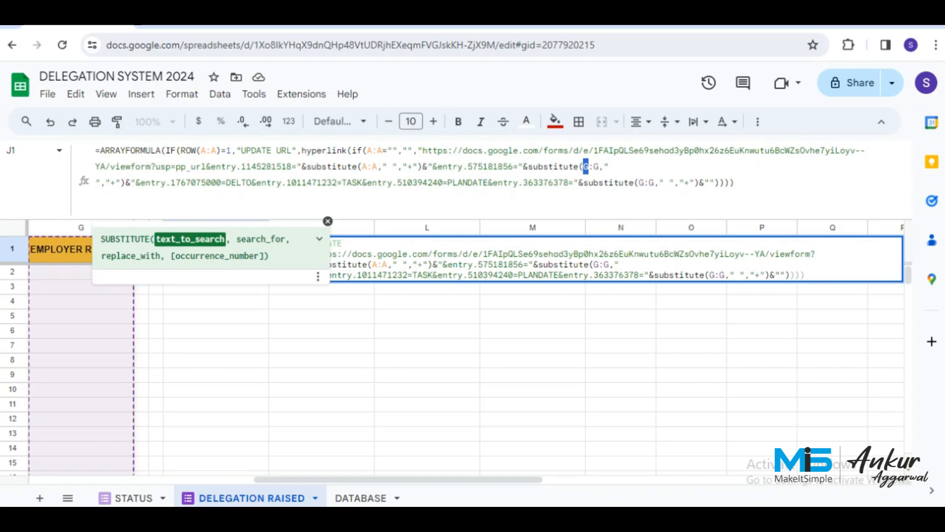
type("C")
double_click(596, 167)
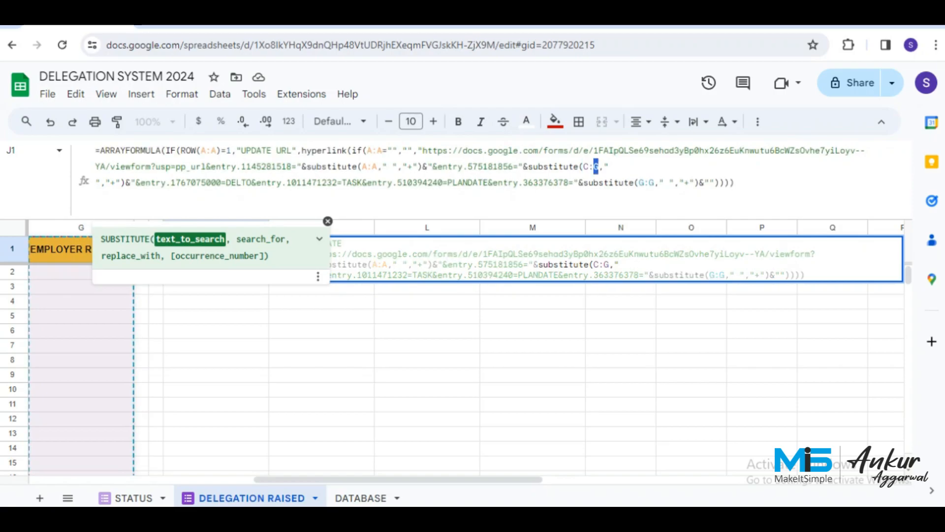
type("C")
Replace the DELTO placeholder with substitute(D:D," ","+").
left_click(594, 183)
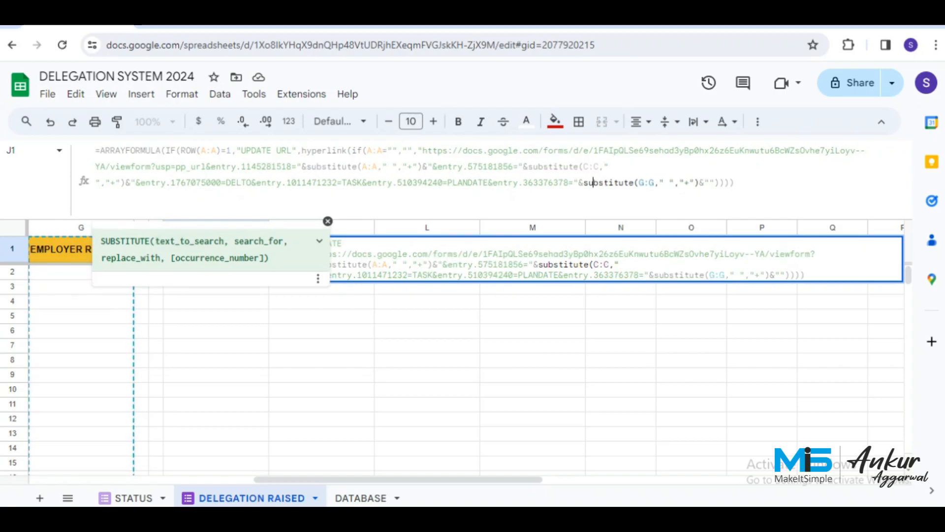
key("Left")
key("Left")
key("Left")
key("Left")
key("Left")
key("Left")
key("Left")
key("Left")
key("Left")
key("Left")
key("Left")
key("Left")
key("Left")
key("Left")
key("Left")
key("Left")
key("Left")
key("Left")
key("Left")
key("Left")
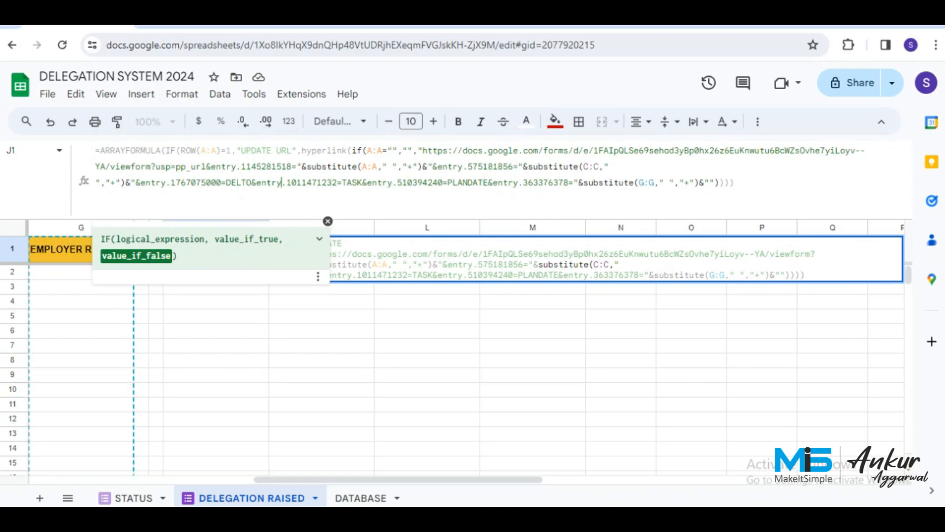
key("Left")
key("Left")
key("Left")
key("BackSpace")
key("BackSpace")
key("BackSpace")
key("BackSpace")
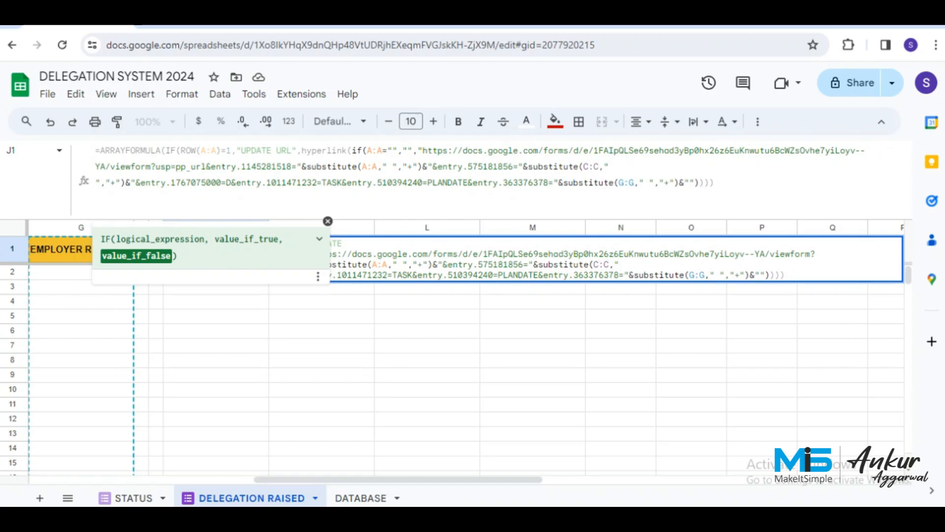
key("BackSpace")
type("\"&substitute(G:G,\" \",\"+\")&\"")
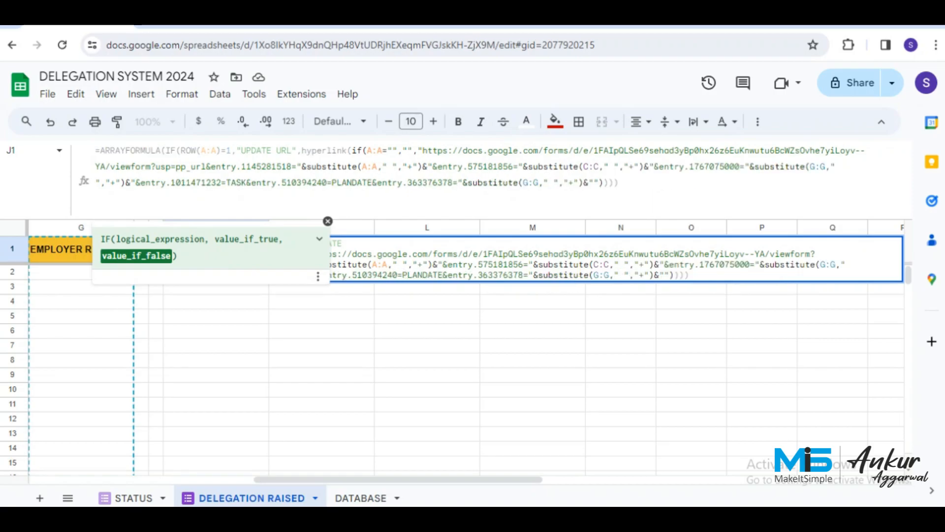
key("Left")
key("Left")
key("Left")
key("Left")
key("Left")
key("Left")
key("Left")
key("Left")
key("Left")
key("Left")
key("Left")
key("Left")
key("Left")
key("Left")
key("Left")
key("Left")
key("Left")
key("Left")
key("Left")
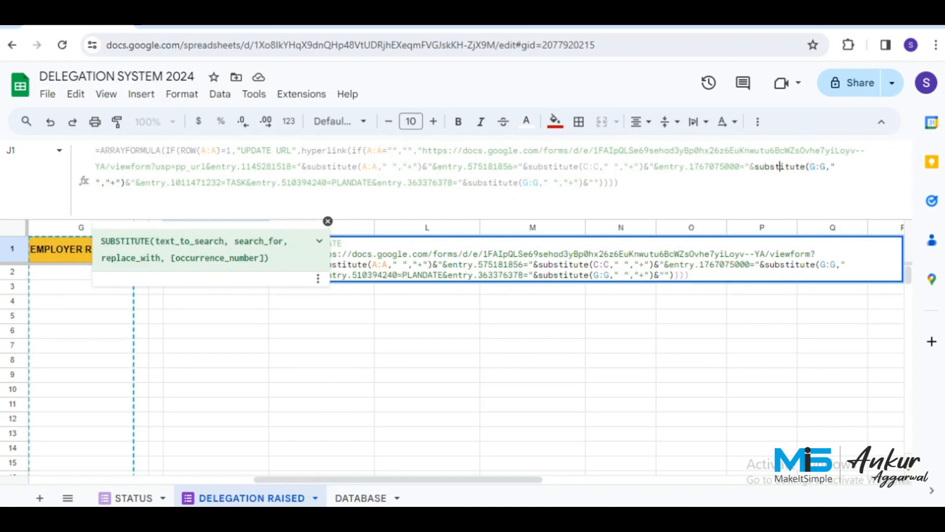
key("Right")
key("Right")
key("Right")
key("Right")
key("Right")
key("Right")
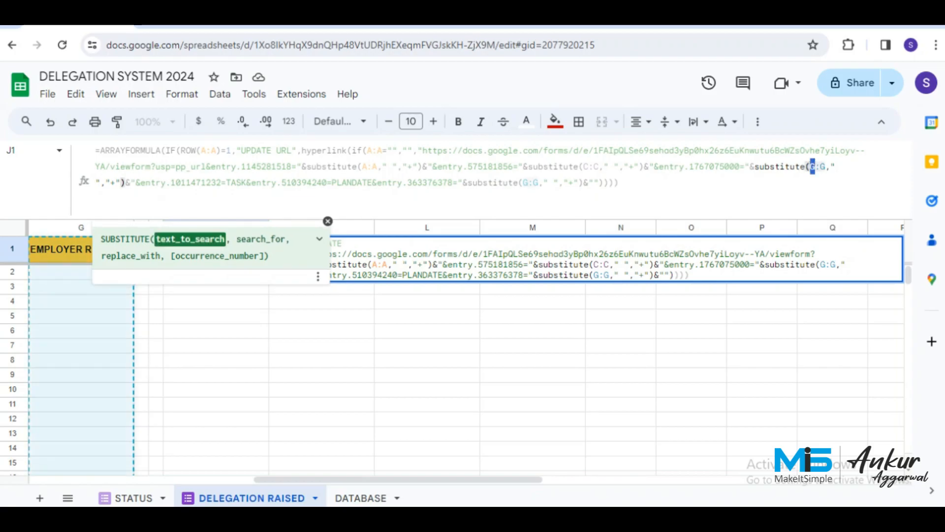
key("Delete")
type("D")
key("Right")
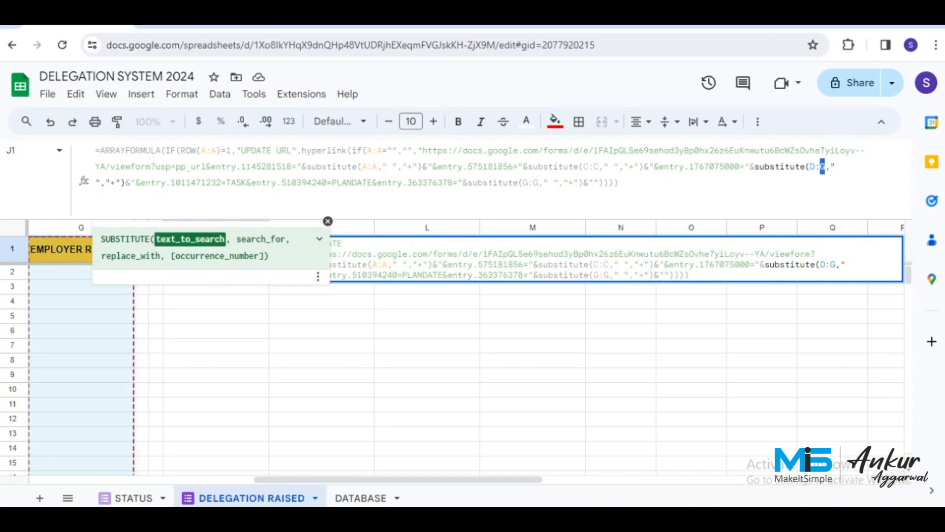
key("Delete")
type("D")
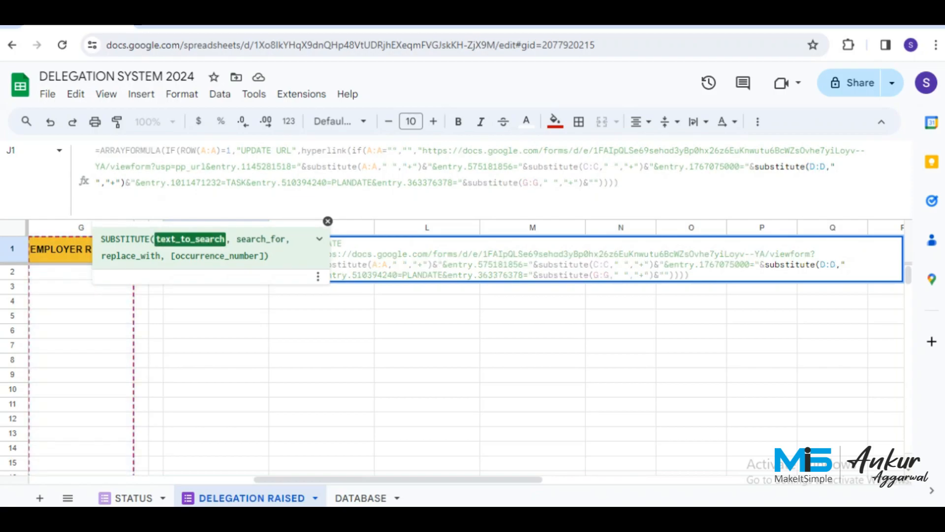
Replace the TASK placeholder with substitute(E:E," ","+").
key("Down")
key("Left")
key("Left")
key("Left")
key("Left")
key("Left")
key("Left")
key("Left")
key("Left")
key("Left")
key("Left")
key("Left")
key("Left")
key("Left")
key("Left")
key("Left")
key("Left")
key("Left")
key("Left")
key("Left")
key("Left")
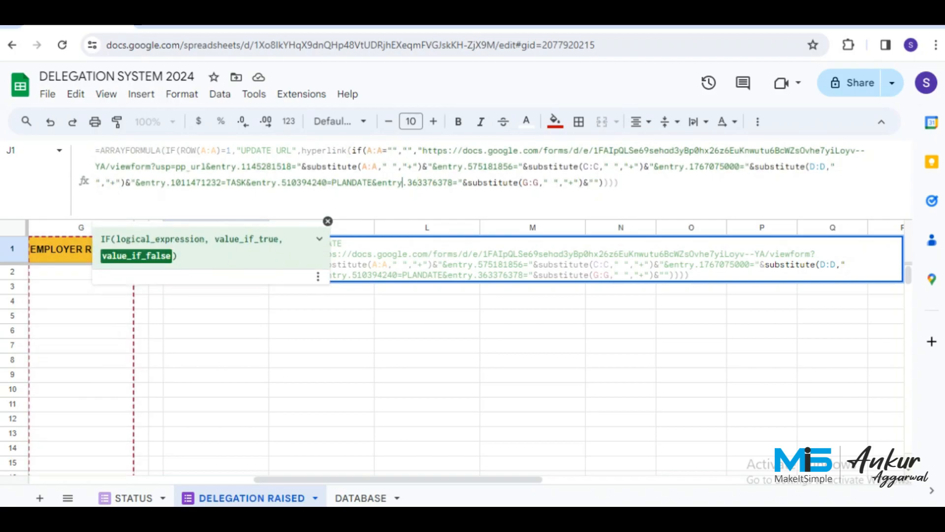
key("Left")
key("Left")
key("Left")
key("Left")
key("Left")
key("Left")
key("Left")
key("Left")
key("Left")
key("Left")
key("Left")
key("BackSpace")
key("BackSpace")
key("BackSpace")
key("BackSpace")
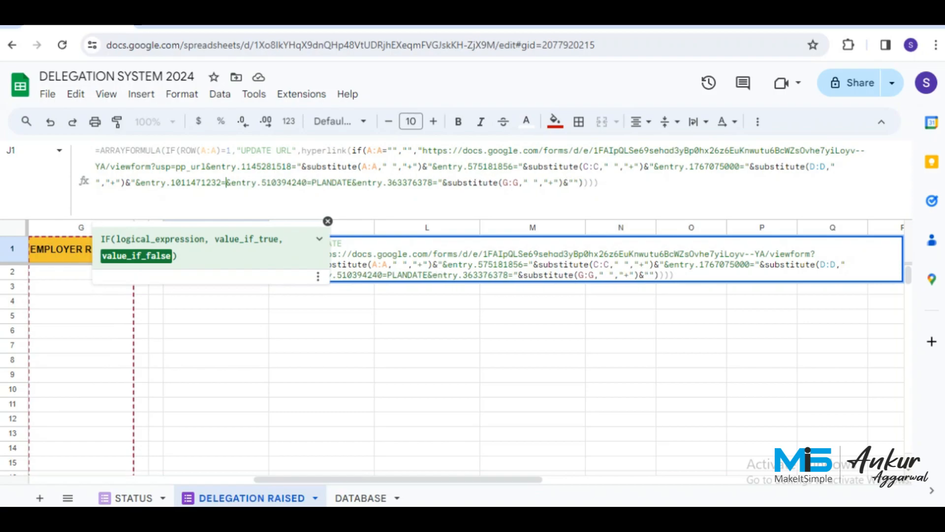
type("\"&substitute(G:G,\" \",\"+\")&\"")
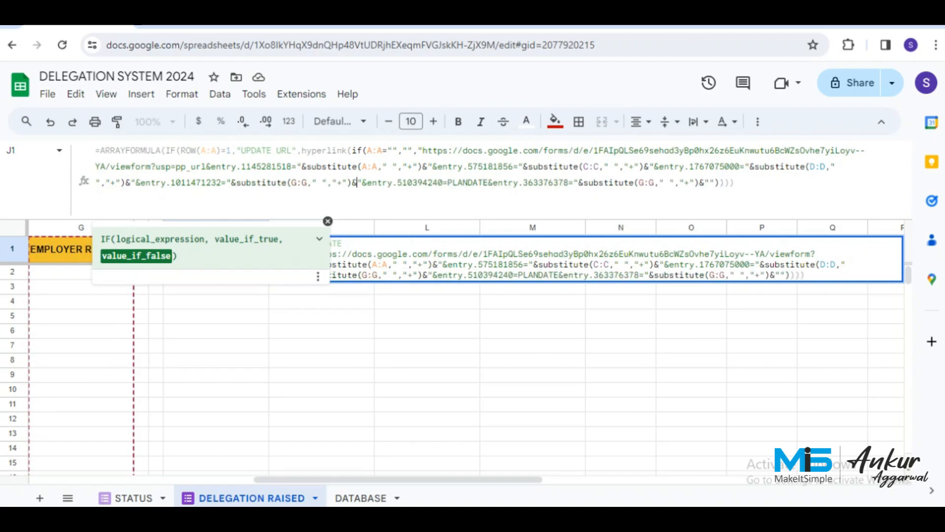
key("Left")
key("Left")
key("Left")
key("Left")
key("Left")
key("Left")
key("Left")
key("Left")
key("Left")
key("Left")
key("Left")
key("Left")
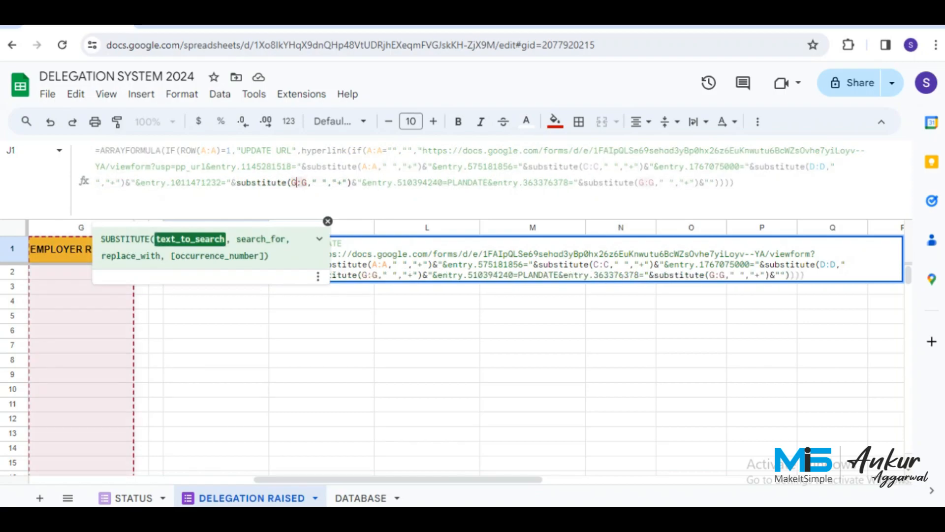
key("BackSpace")
type("E")
key("Right")
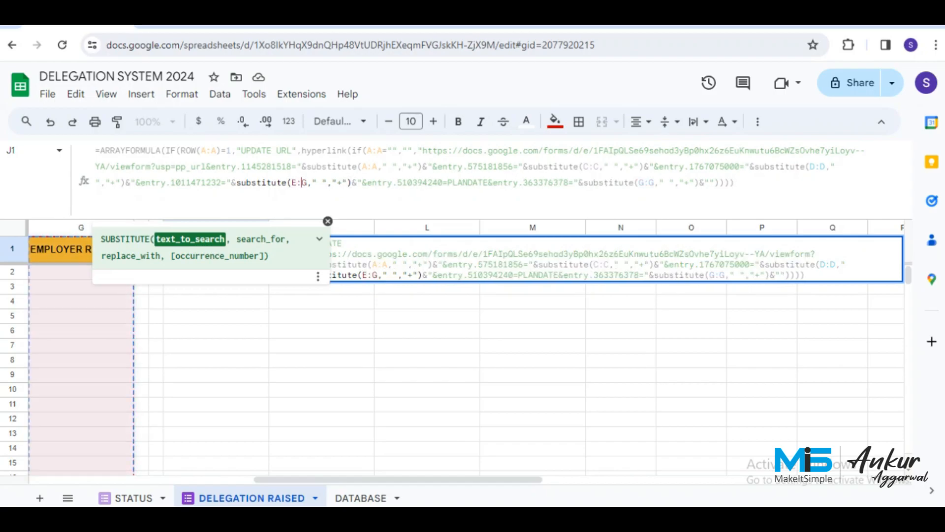
key("shift+Right")
type("E")
Replace PLANDATE with substitute(F:F," ","+") and commit the J1 formula.
key("Right")
key("Right")
key("Right")
key("Right")
key("Right")
key("Right")
key("Right")
key("Right")
key("Right")
key("Right")
key("Right")
key("Right")
key("Right")
key("Right")
key("Right")
key("Right")
key("Right")
key("Right")
key("Right")
key("Right")
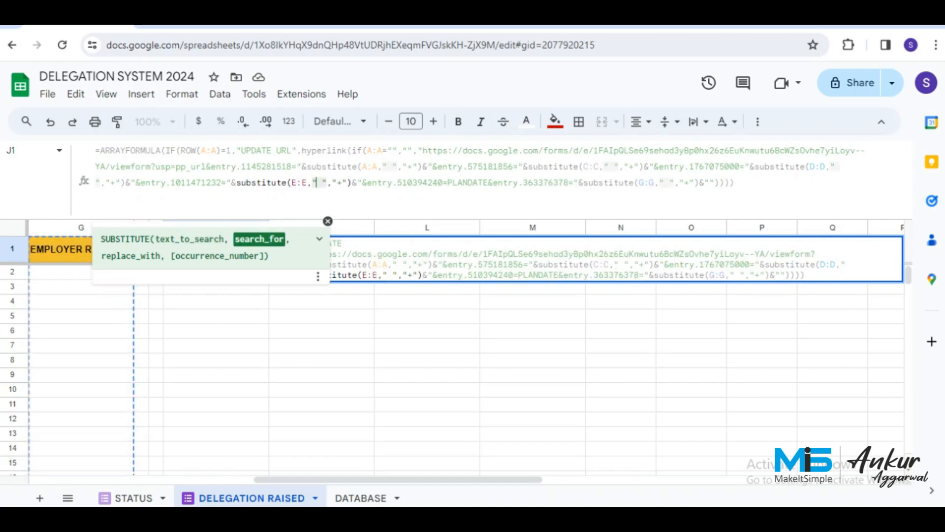
key("Right")
key("Right")
key("Right")
key("Right")
key("Right")
key("Right")
key("Right")
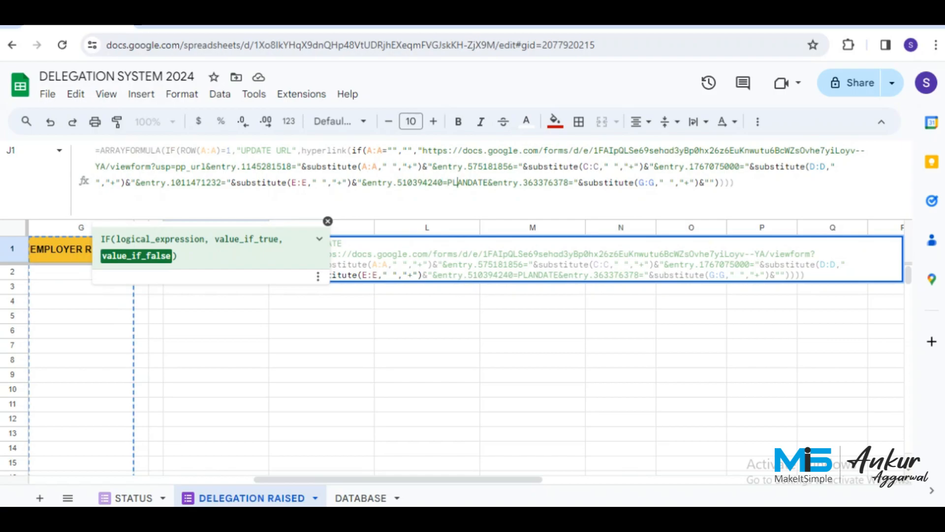
key("Left")
key("Left")
key("shift+Right")
key("shift+Right")
key("shift+Right")
key("shift+Right")
key("shift+Right")
key("shift+Right")
key("shift+Right")
key("shift+Right")
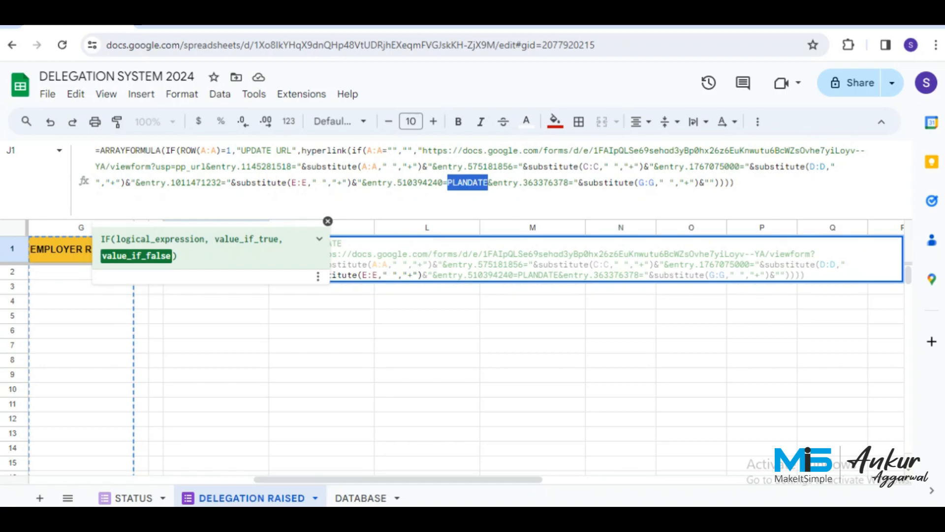
key("BackSpace")
type("\"&substitute(G:G,\" \",\"+\")&\"")
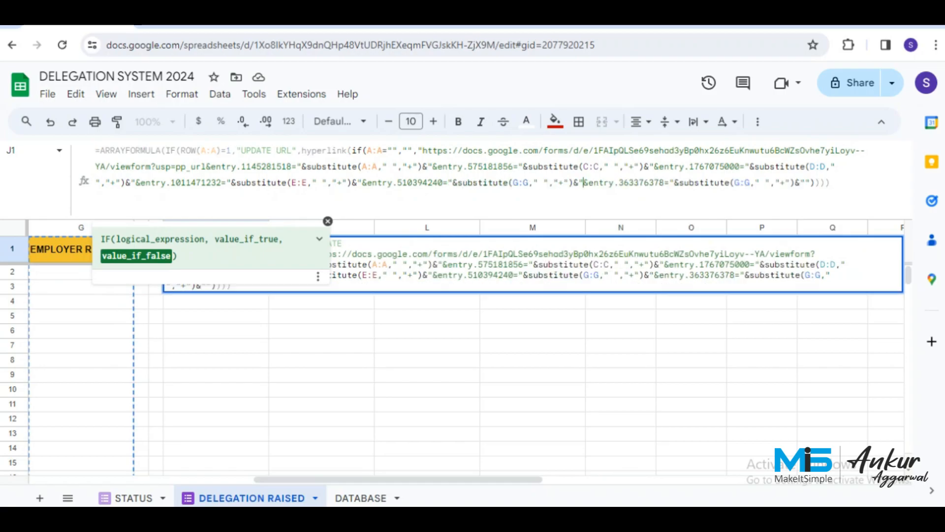
key("Left")
key("Left")
key("Left")
key("Left")
key("Left")
key("Left")
key("Left")
key("Left")
key("Left")
key("Left")
key("Left")
key("Left")
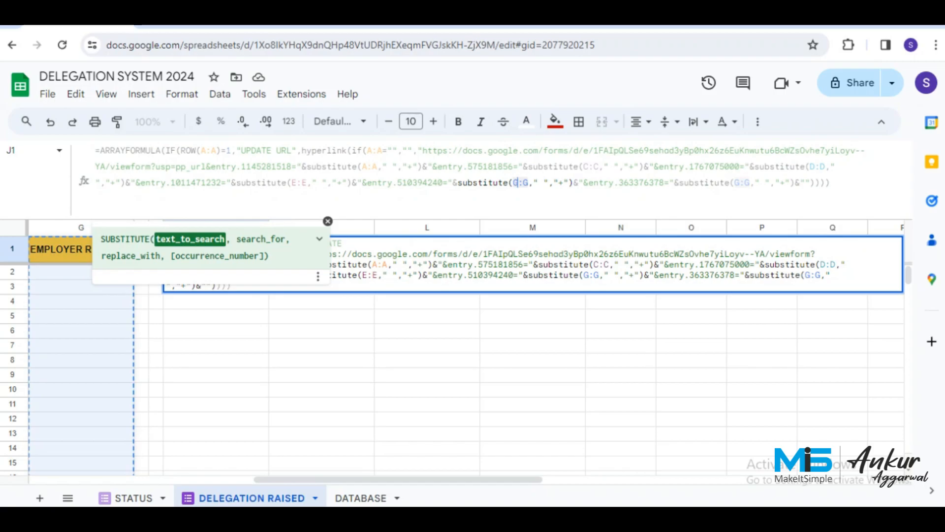
key("shift+Left")
type("F")
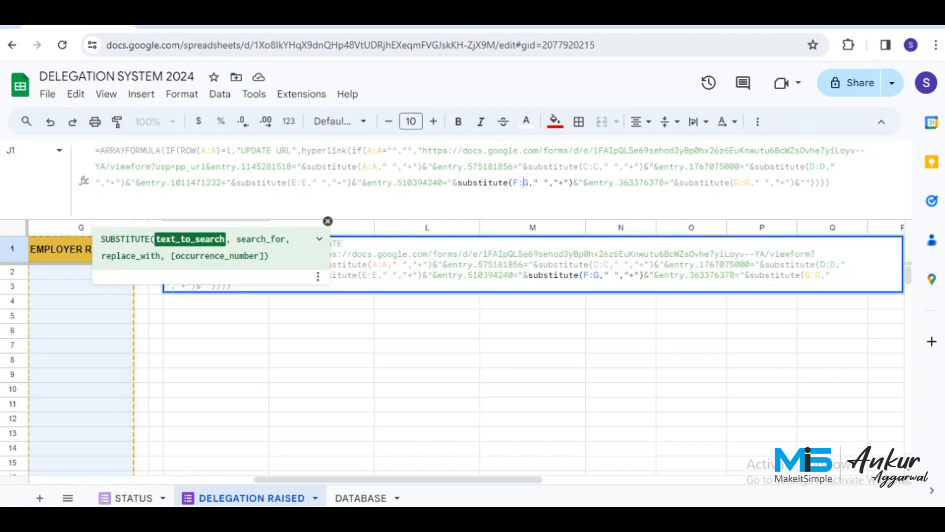
key("shift+Right")
type("F")
key("Right")
key("Right")
key("Right")
key("Right")
key("Right")
key("Right")
key("Right")
key("Right")
key("Right")
key("Right")
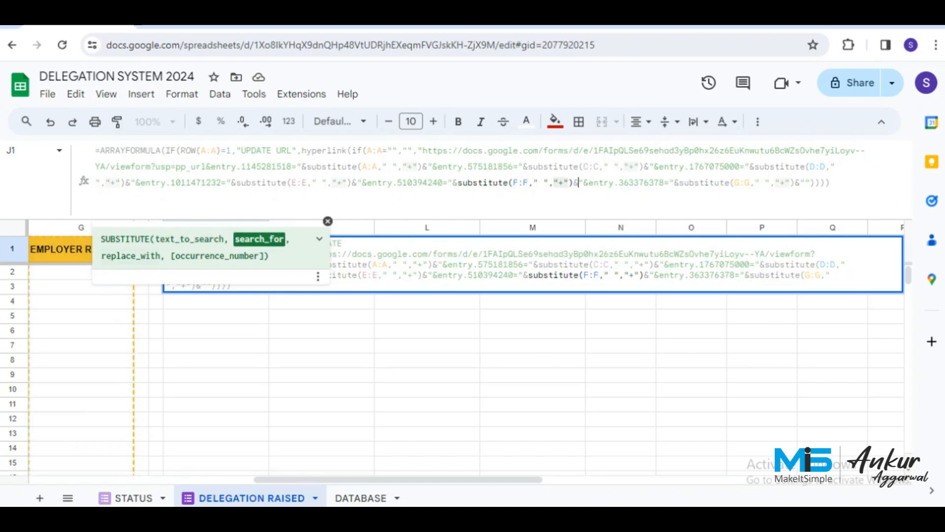
key("Right")
key("Right")
key("Right")
key("Right")
key("Right")
key("Right")
key("Right")
key("Right")
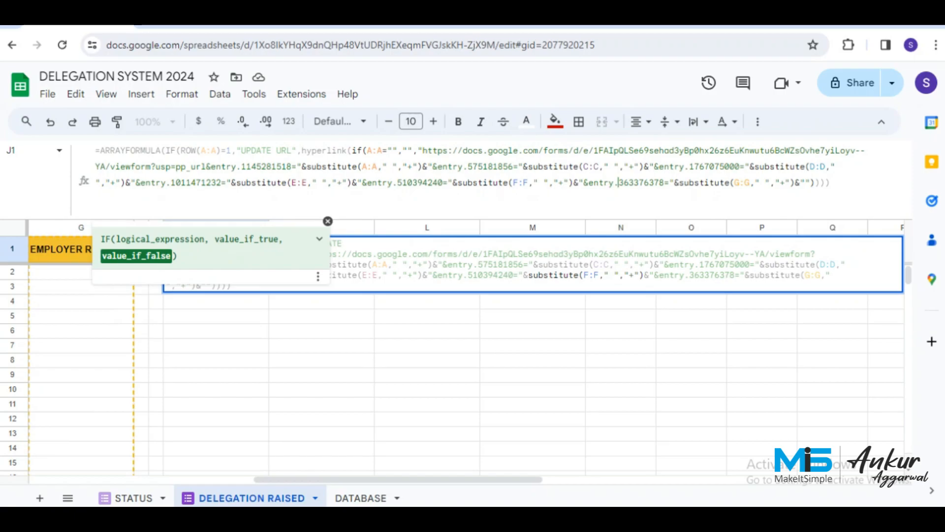
key("Right")
key("Right")
key("Right")
key("Right")
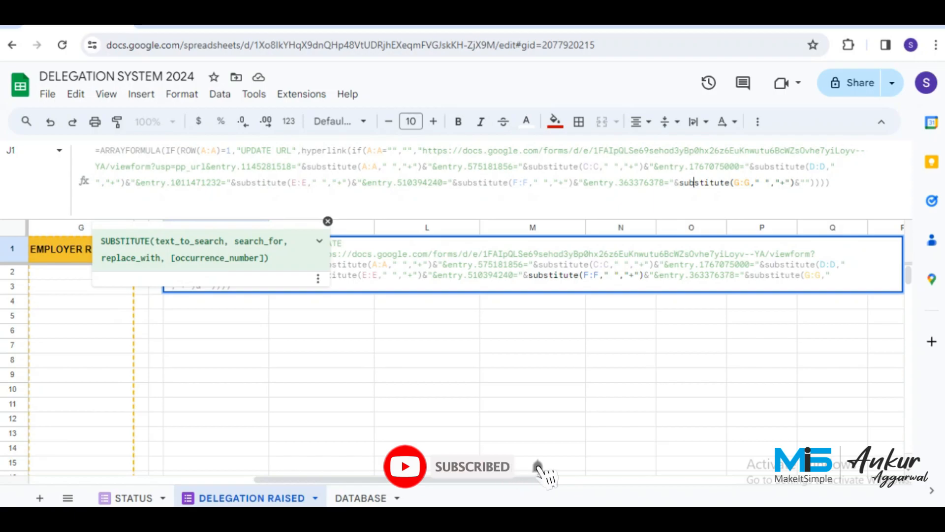
key("Left")
key("Left")
key("Left")
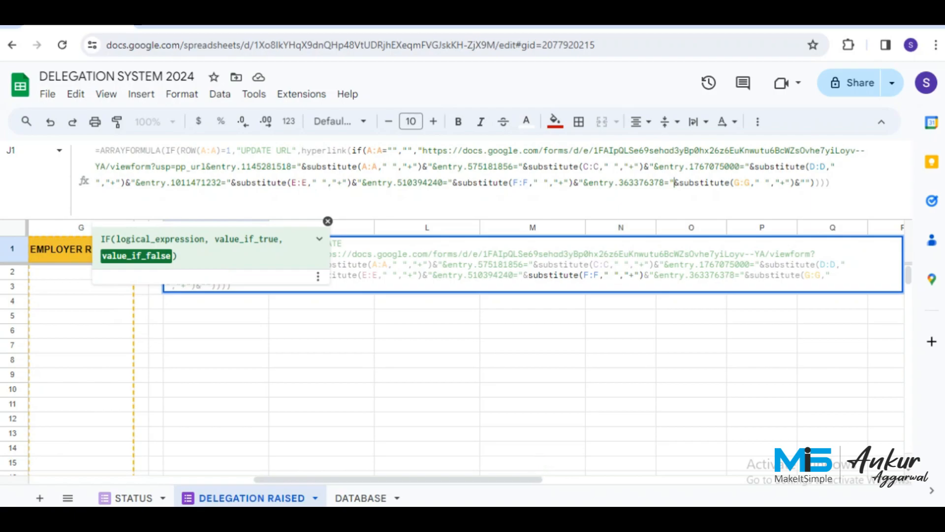
key("Return")
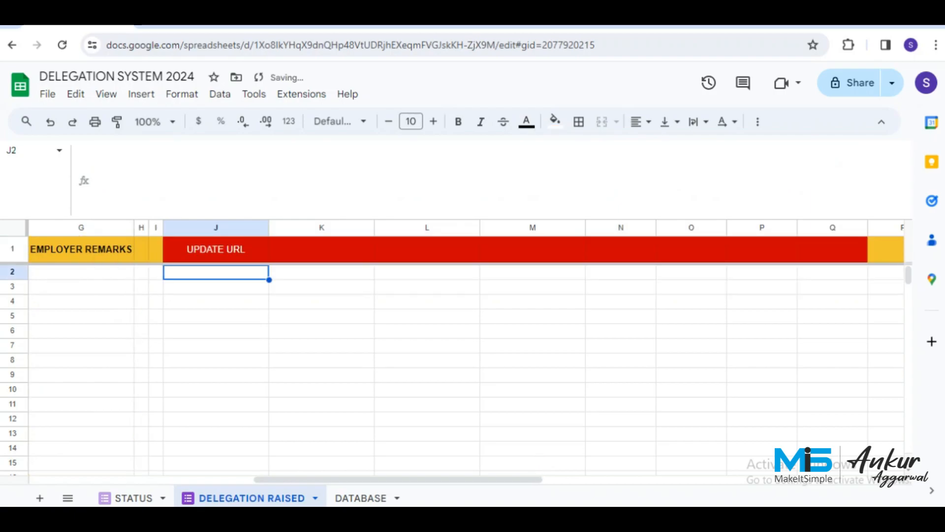
key("Up")
Check the header row and collapse the formula bar to one line.
key("Down")
key("Up")
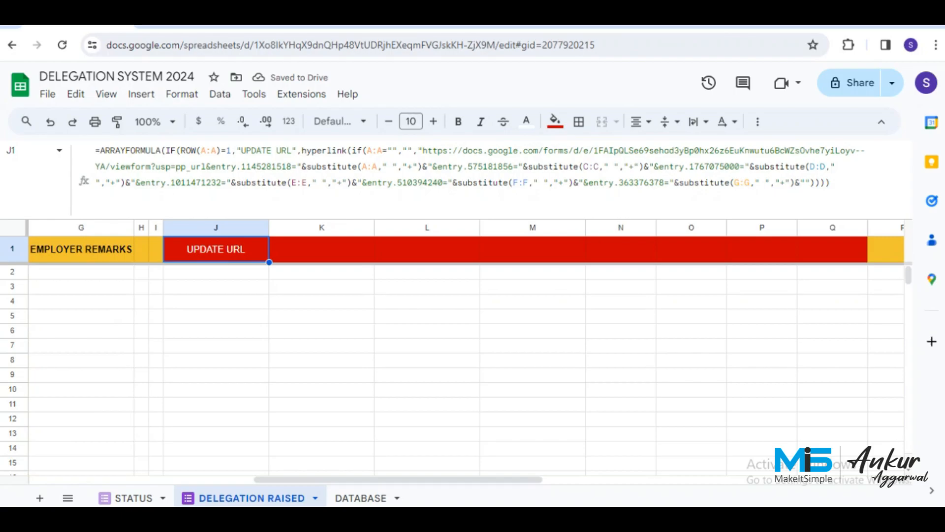
key("Left")
key("Left")
key("Left")
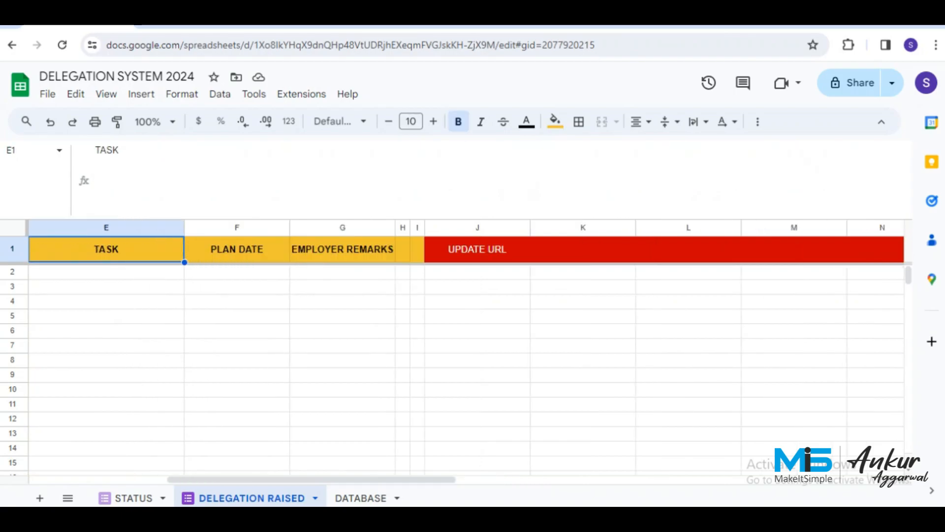
left_click(342, 249)
key("Left")
key("Left")
key("Left")
key("Left")
key("Left")
key("Left")
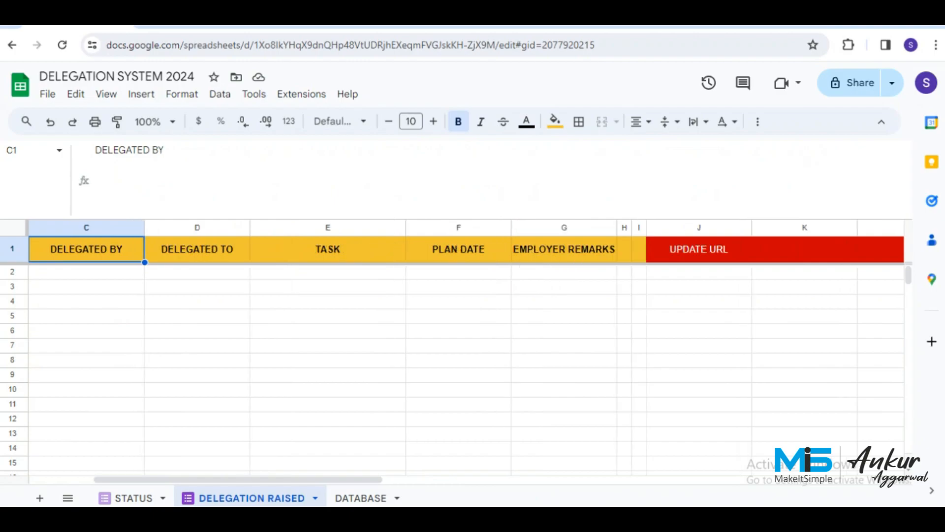
key("Right")
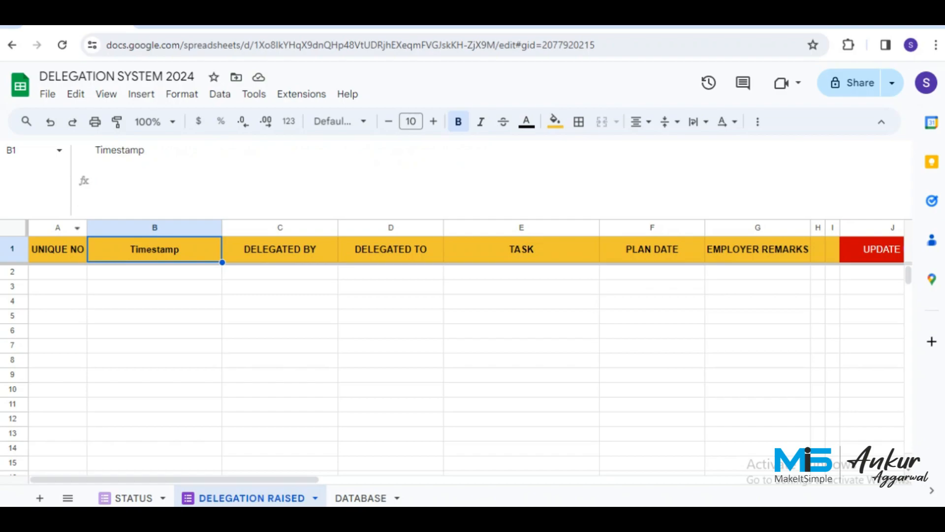
left_click_drag(57, 219, 57, 160)
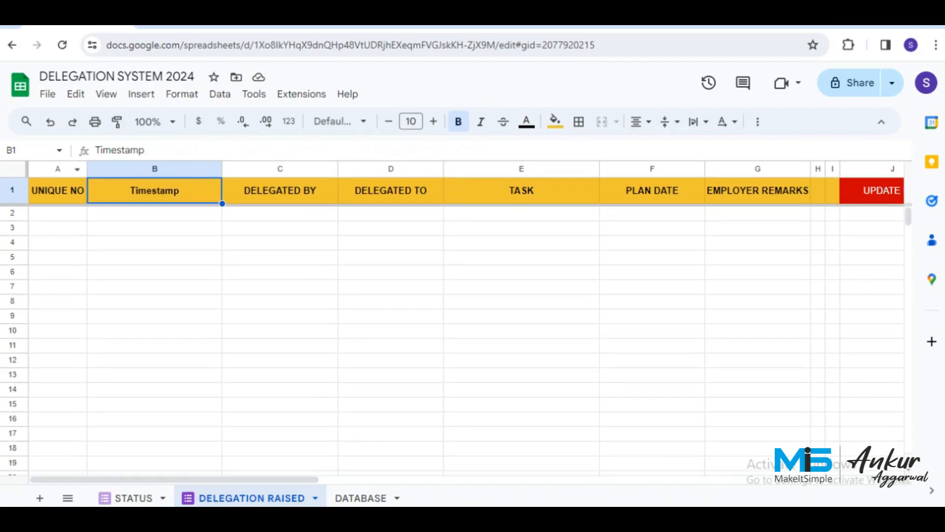
Set the whole sheet's font to Verdana and widen column A.
left_click(155, 213)
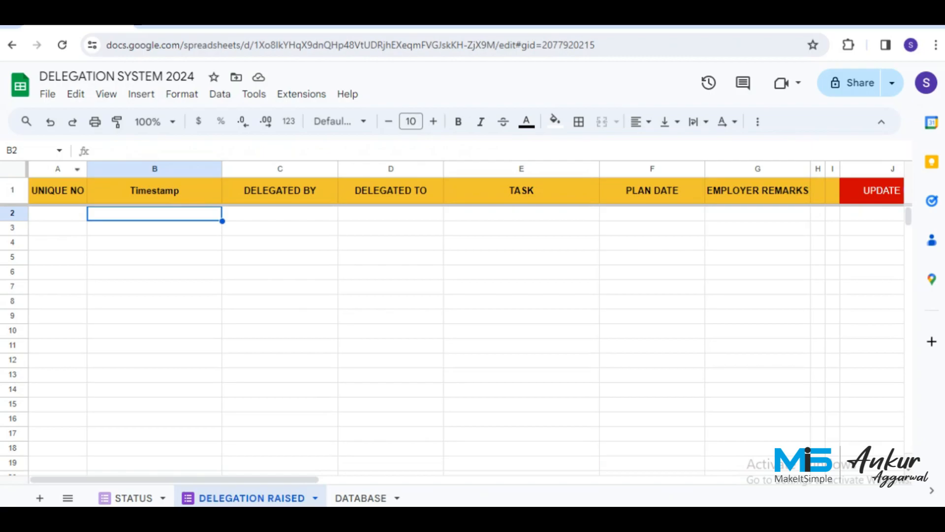
key("ctrl+a")
left_click(340, 121)
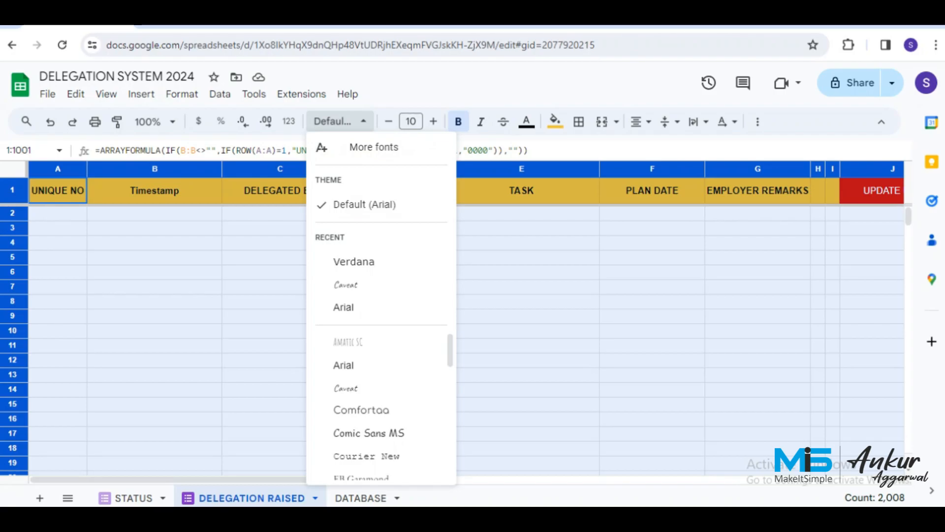
left_click(354, 261)
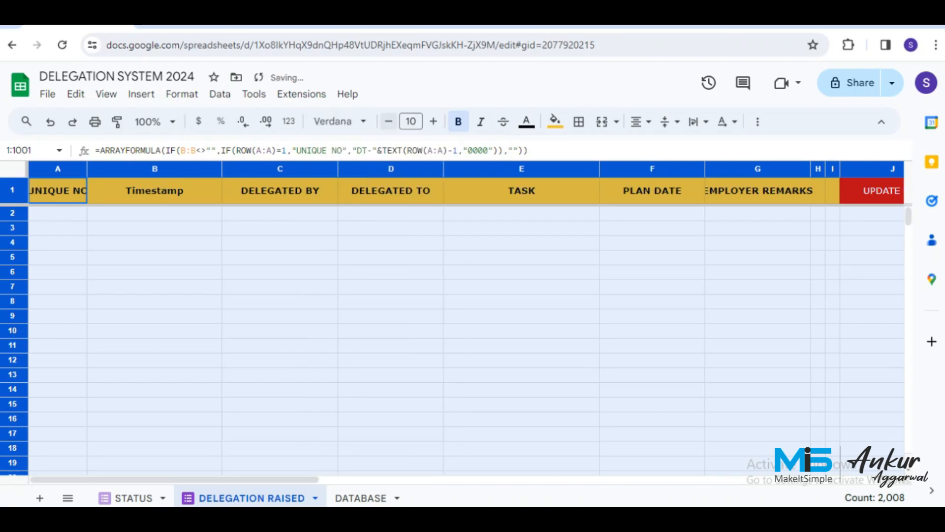
left_click(155, 228)
left_click_drag(88, 169, 118, 169)
left_click(73, 213)
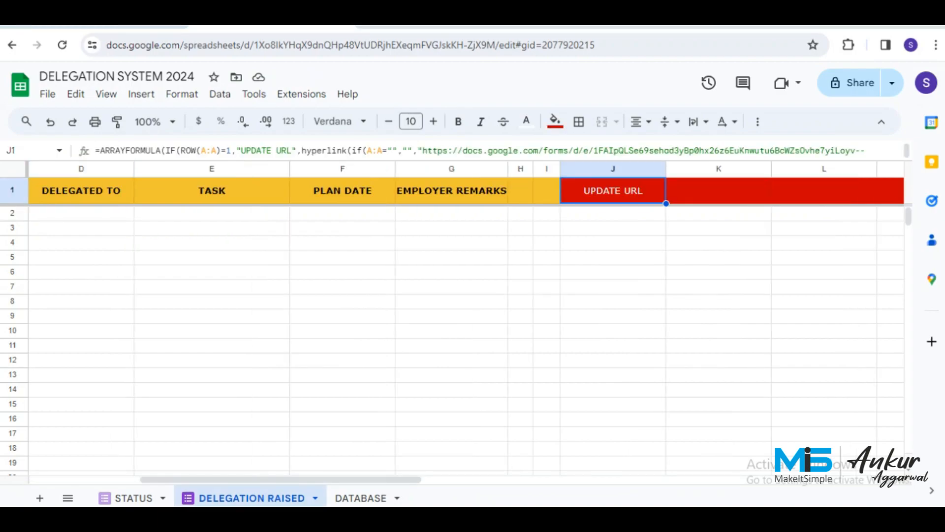
Open the linked form's live version from Manage form.
left_click(254, 94)
mouse_move(293, 140)
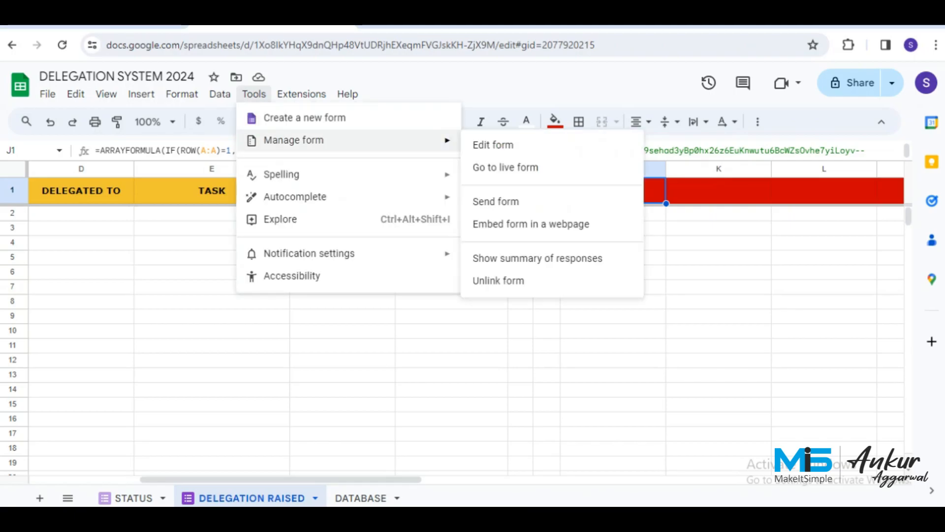
left_click(506, 167)
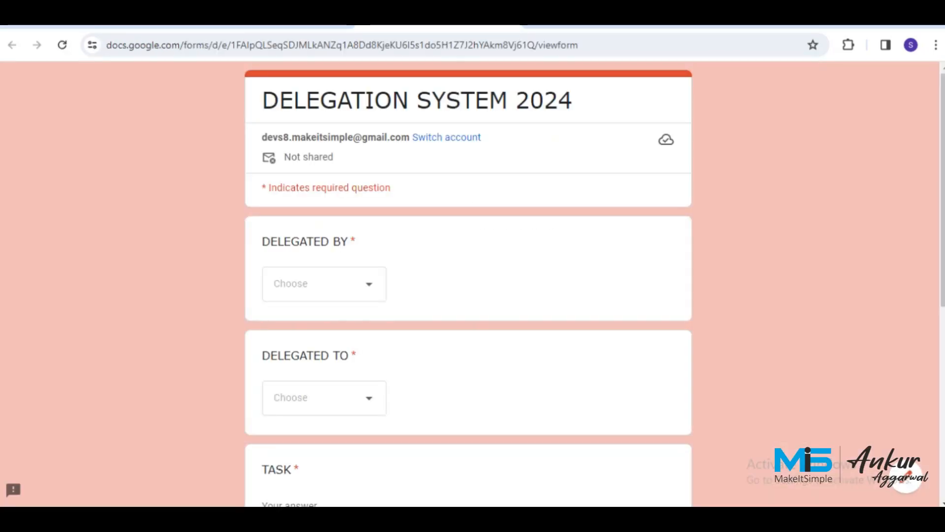
Choose the first listed option for both DELEGATED BY and DELEGATED TO.
left_click(323, 283)
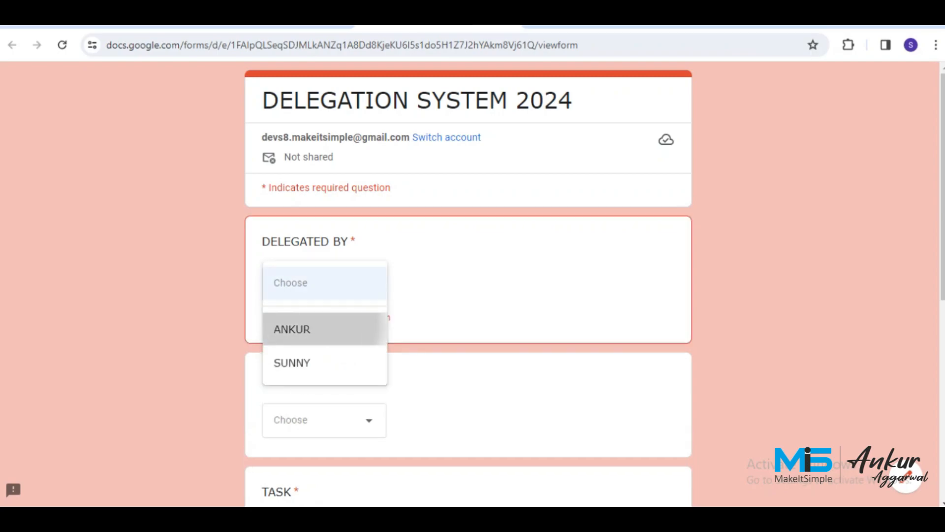
left_click(295, 329)
left_click(324, 397)
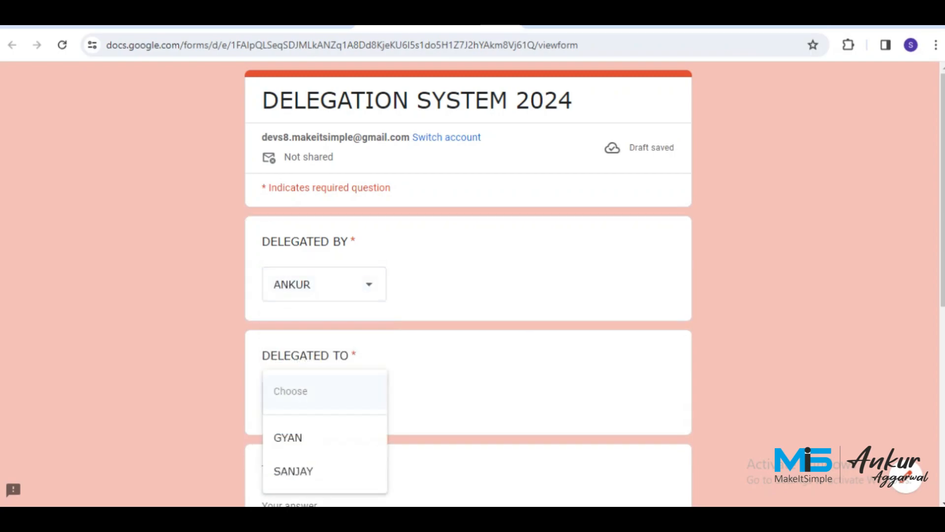
left_click(306, 438)
scroll(335, 345, "down", 3)
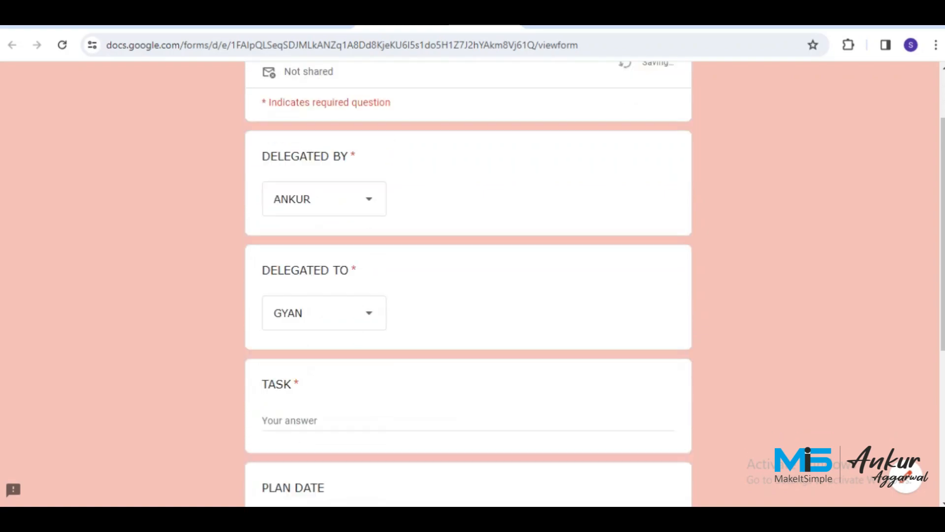
Answer TASK with 'Plz get the PO created for material dispatched.' and open the form editor.
left_click(340, 297)
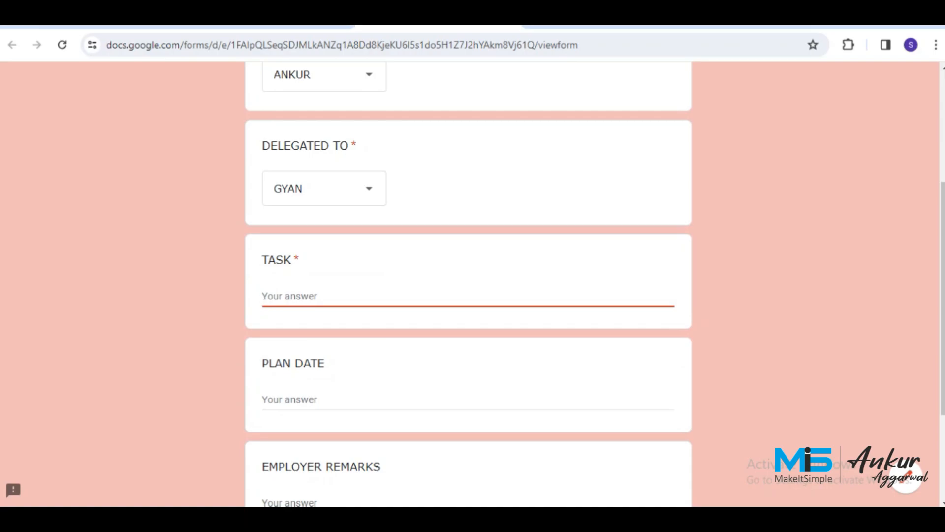
type("Plz get the PO crea")
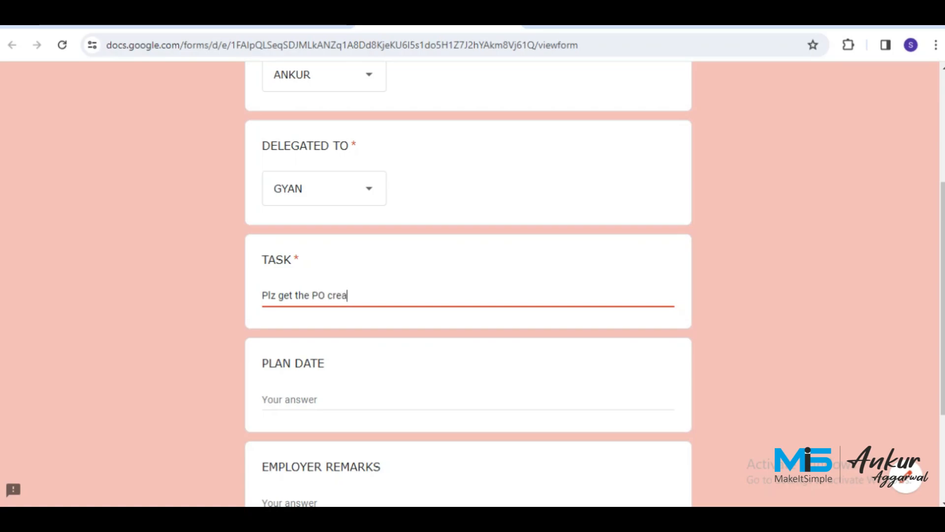
type("ted")
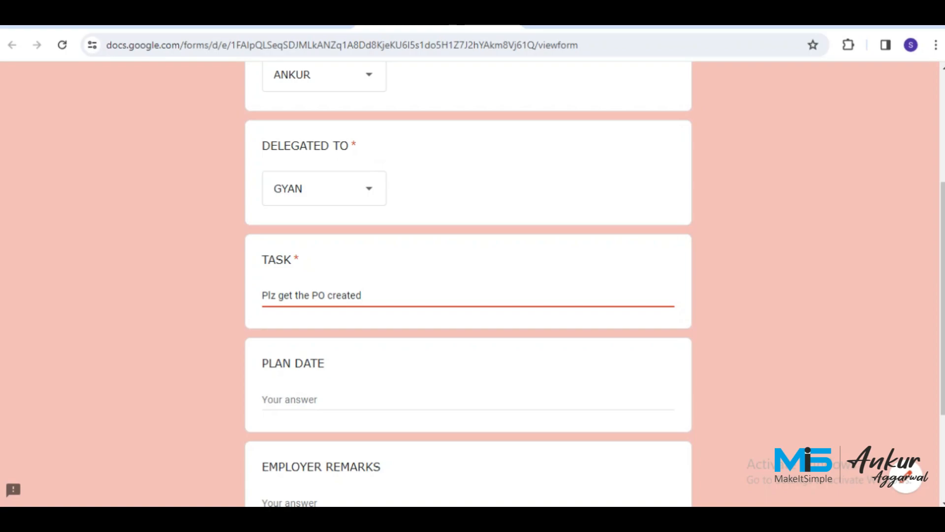
type(" for ")
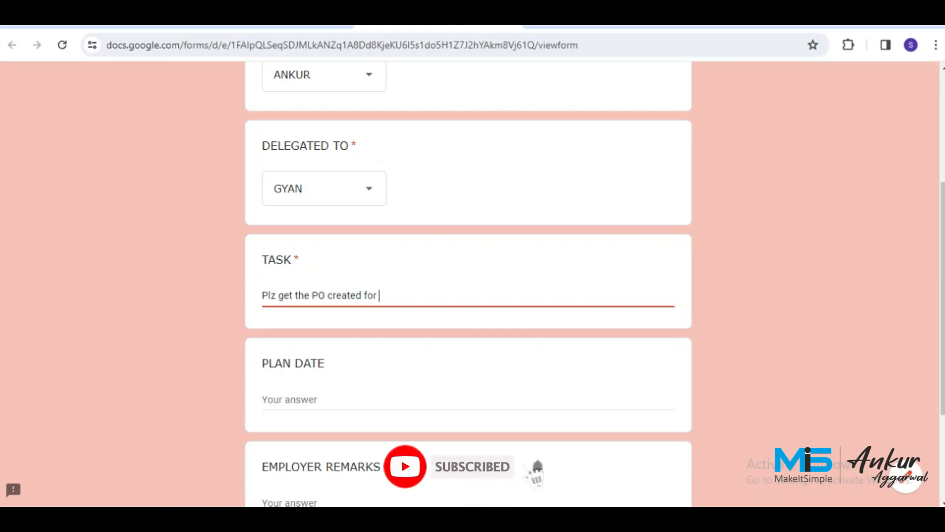
type("material dispatched.")
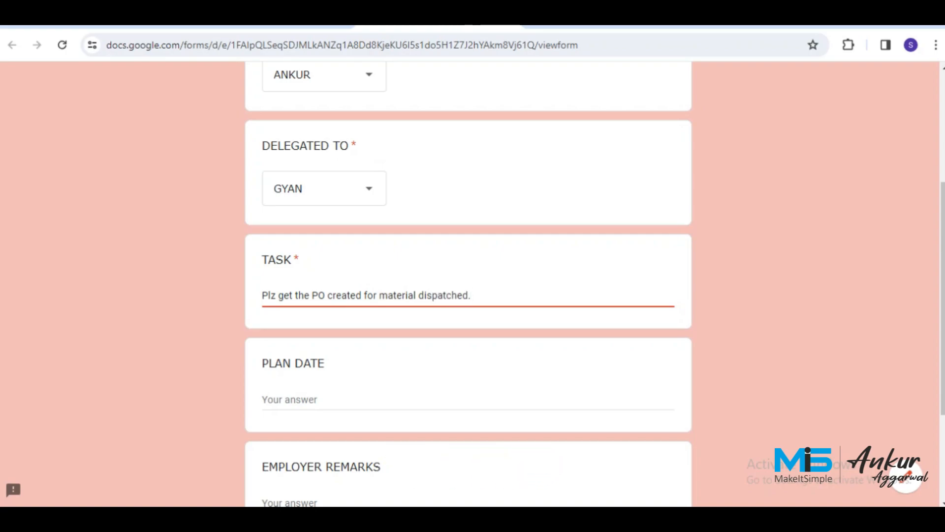
left_click(278, 400)
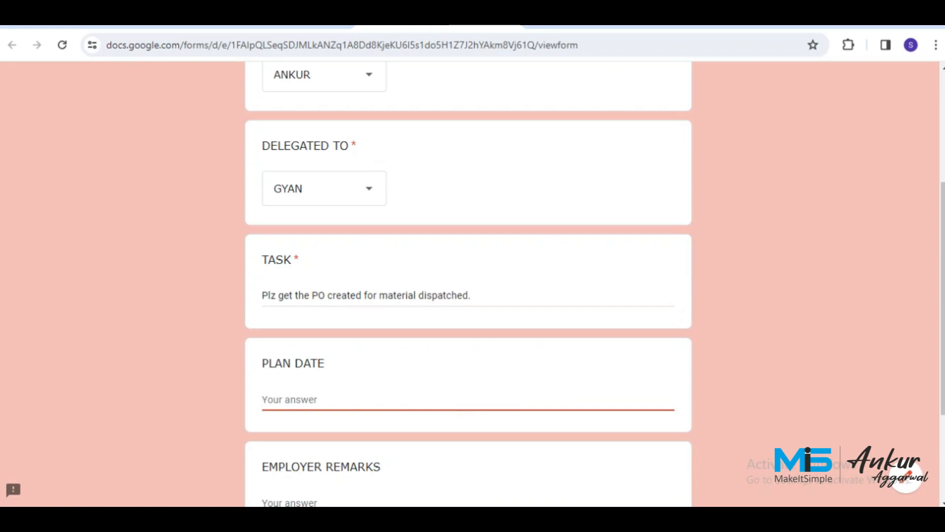
scroll(468, 284, "down", 1)
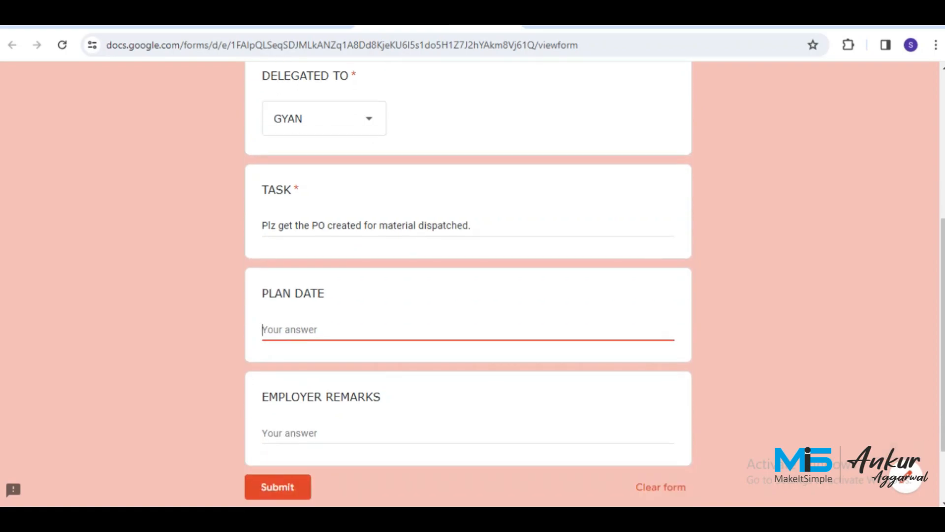
left_click(906, 476)
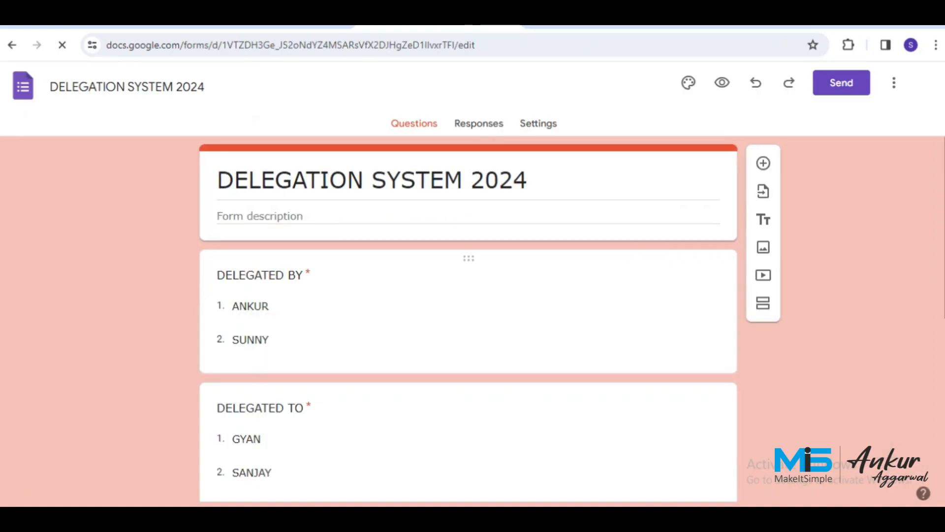
Switch the PLAN DATE question's answer type to Date.
scroll(468, 320, "down", 6)
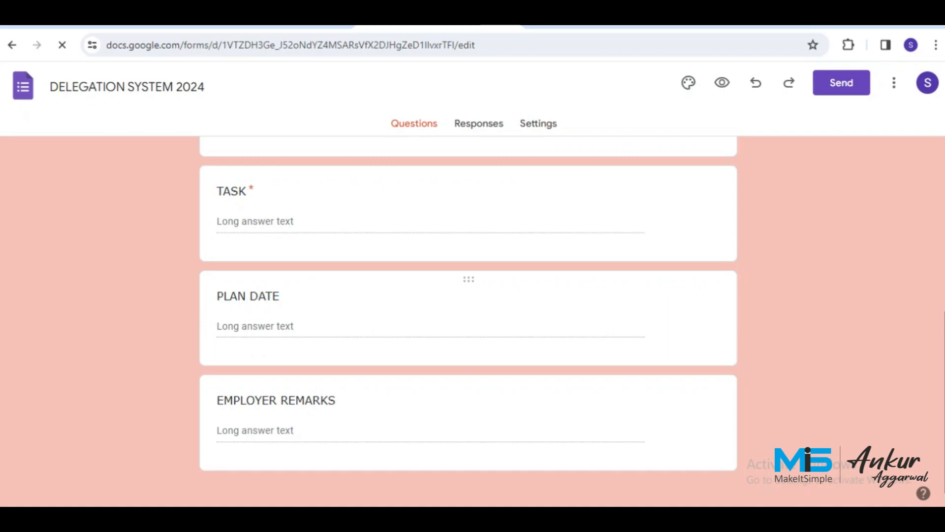
scroll(468, 363, "down", 2)
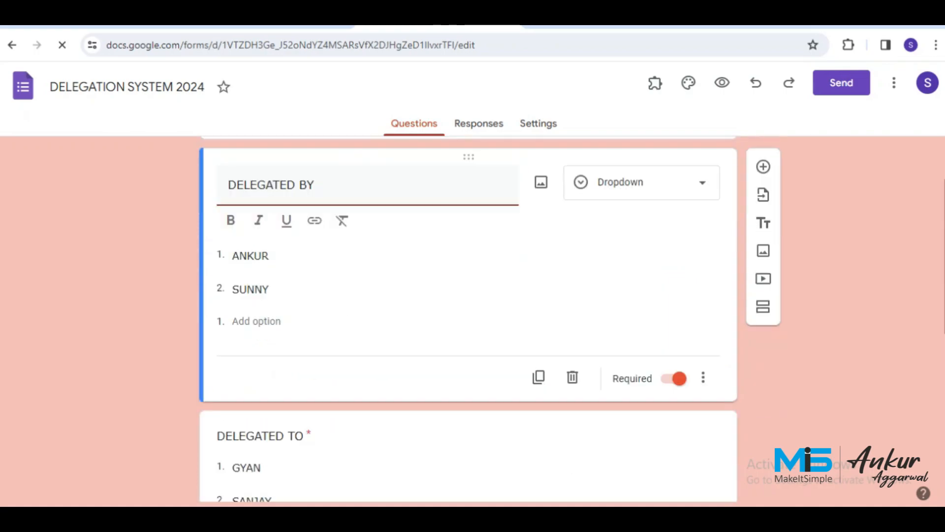
scroll(468, 363, "down", 4)
left_click(305, 413)
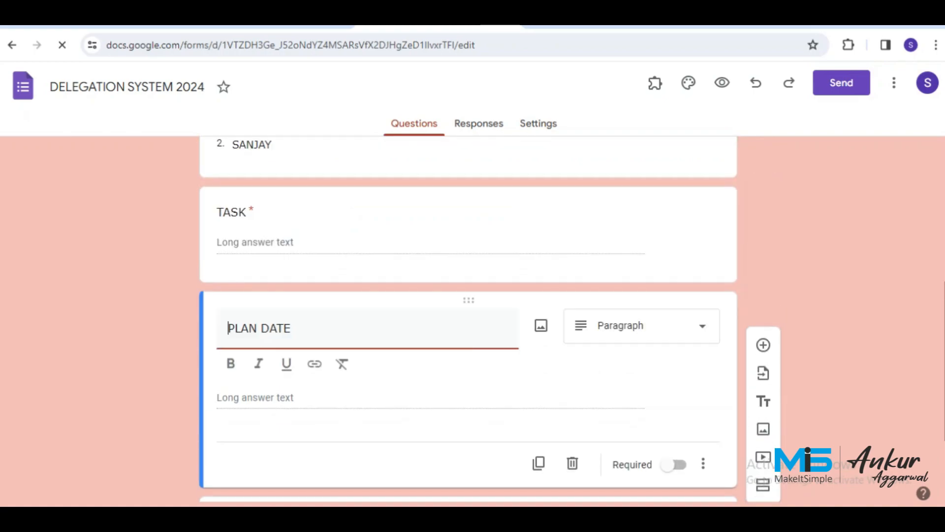
left_click(640, 326)
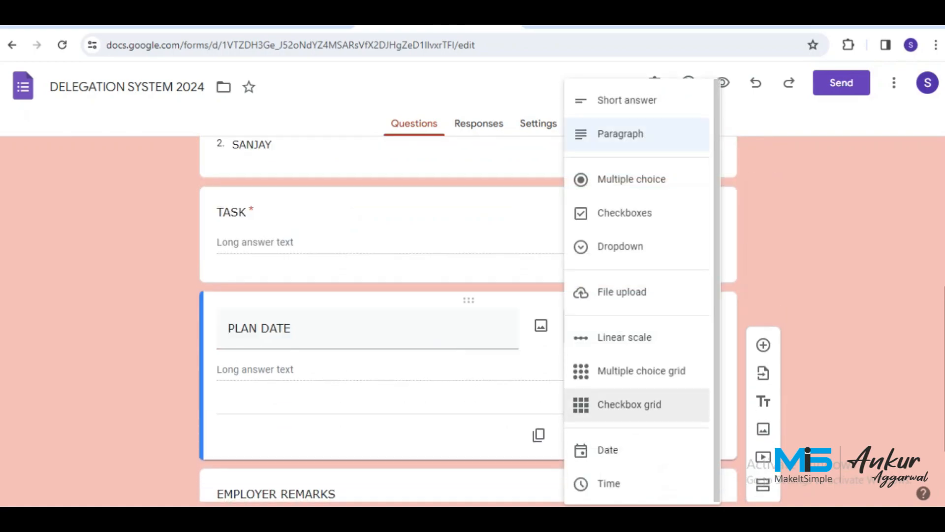
left_click(607, 449)
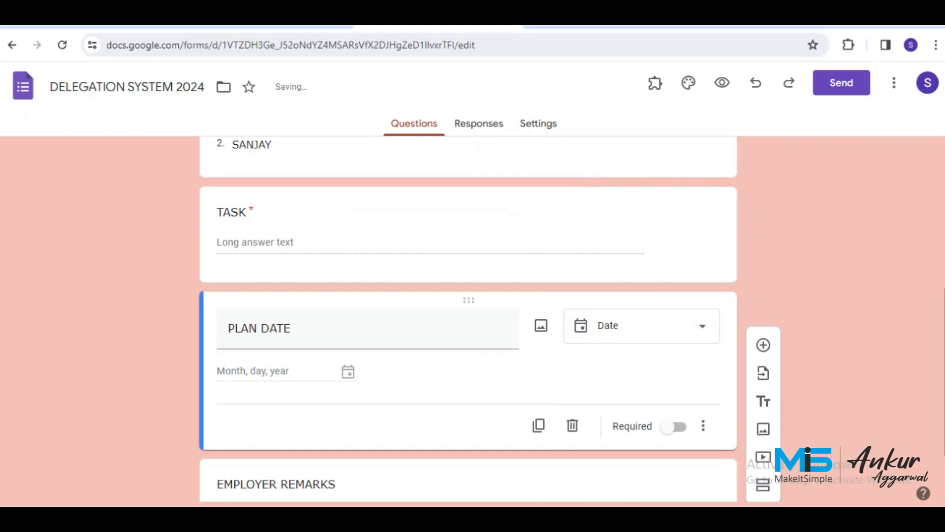
scroll(469, 320, "down", 2)
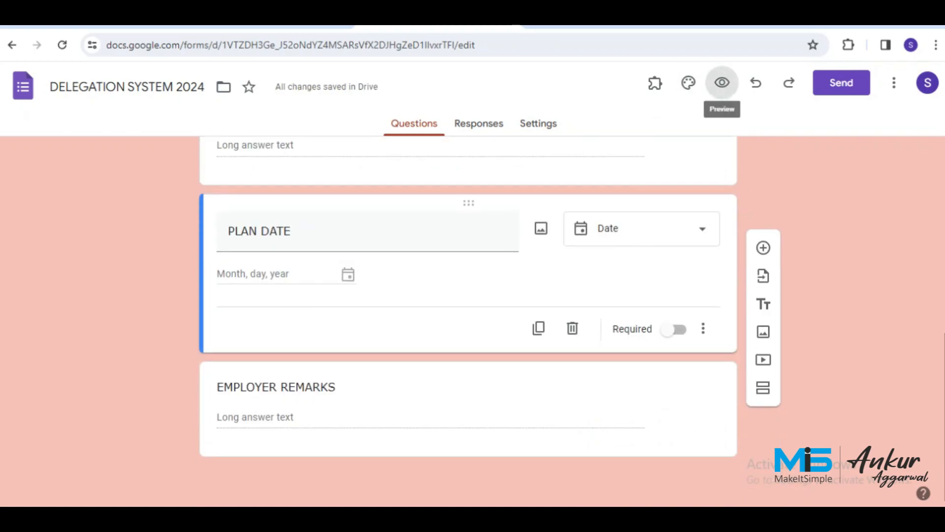
left_click(722, 82)
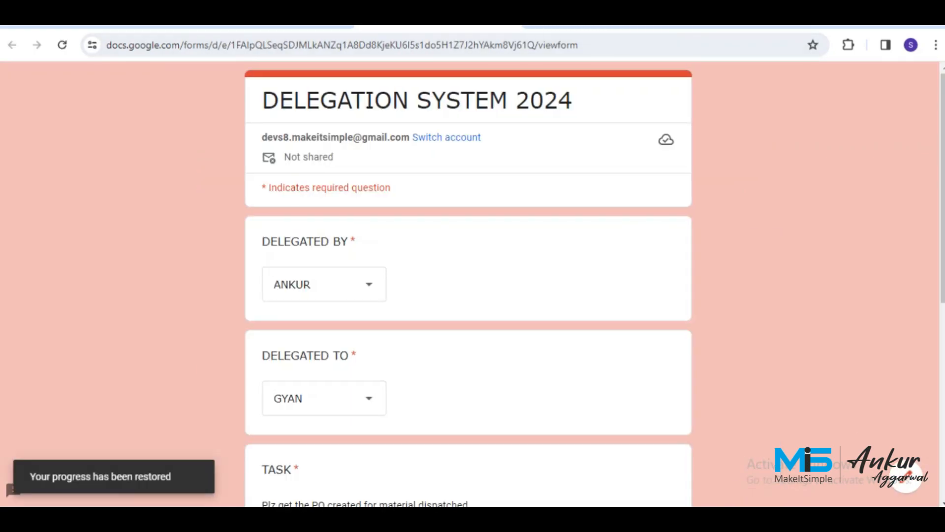
Set PLAN DATE to 25 January 2024 in the preview form.
scroll(468, 284, "down", 2)
scroll(468, 284, "down", 2)
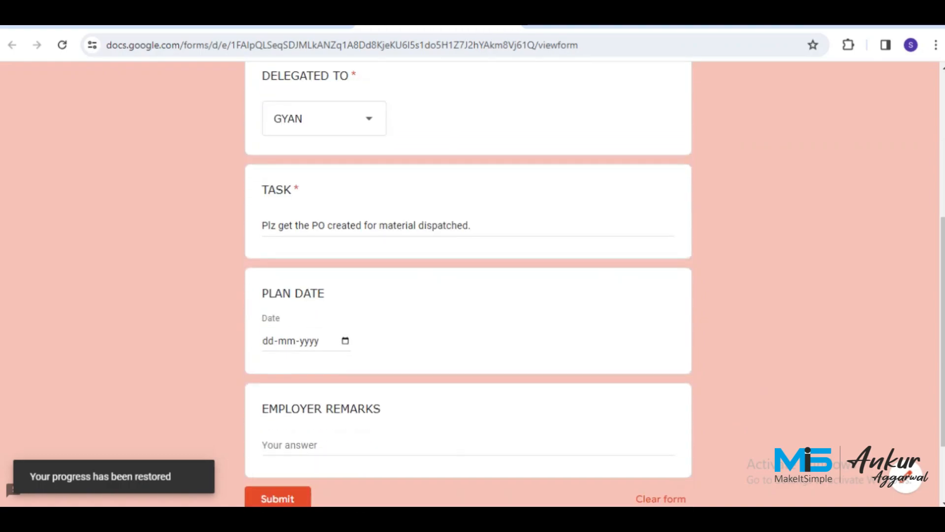
left_click(345, 340)
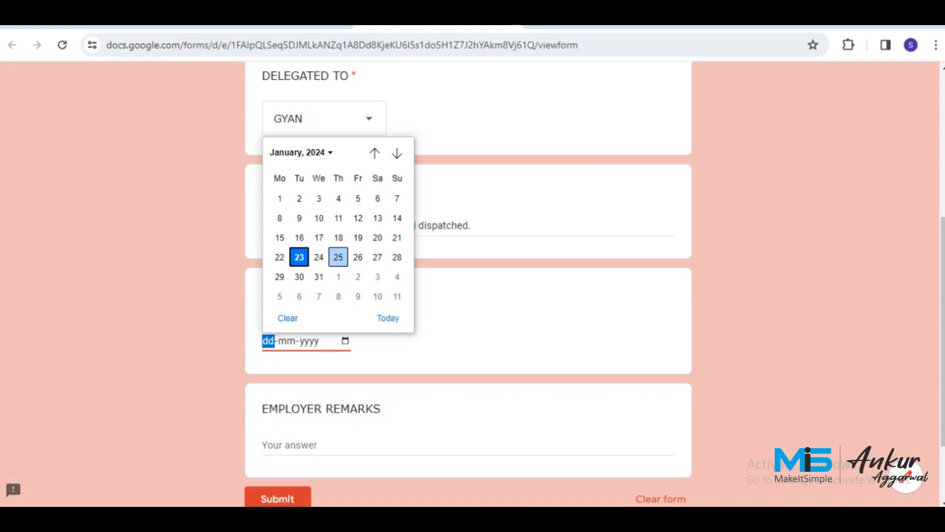
left_click(338, 257)
Add remark 'Plz make sure it is completed by 25 Jan.', submit, and return to the spreadsheet.
scroll(338, 257, "down", 3)
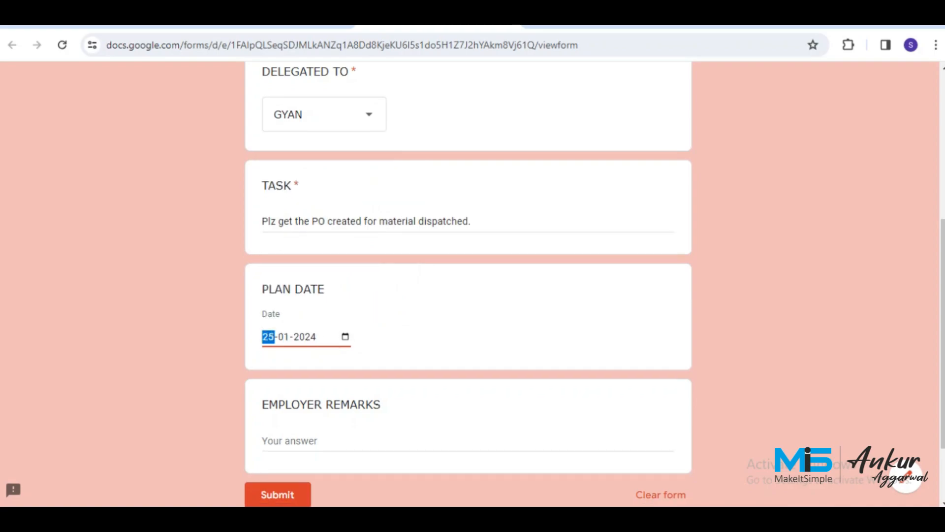
left_click(287, 344)
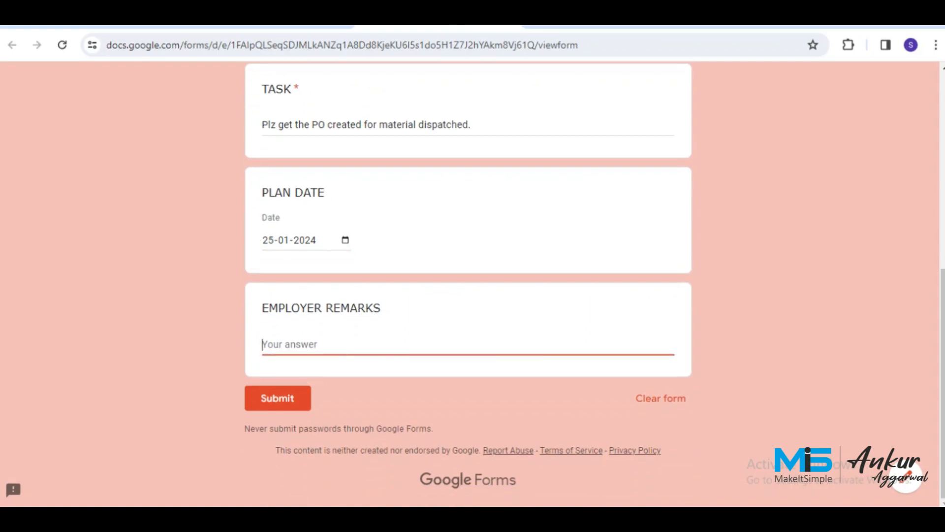
type("Plz make sure it is")
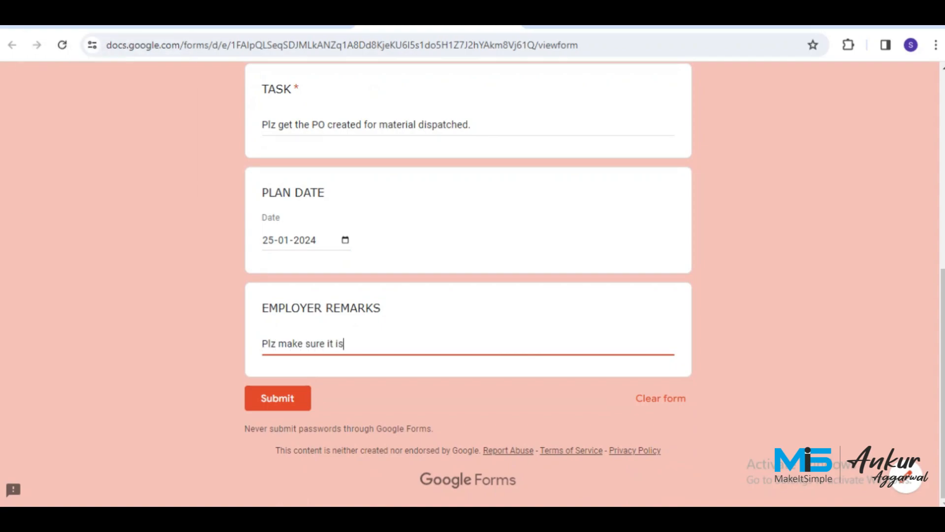
type(" completed by")
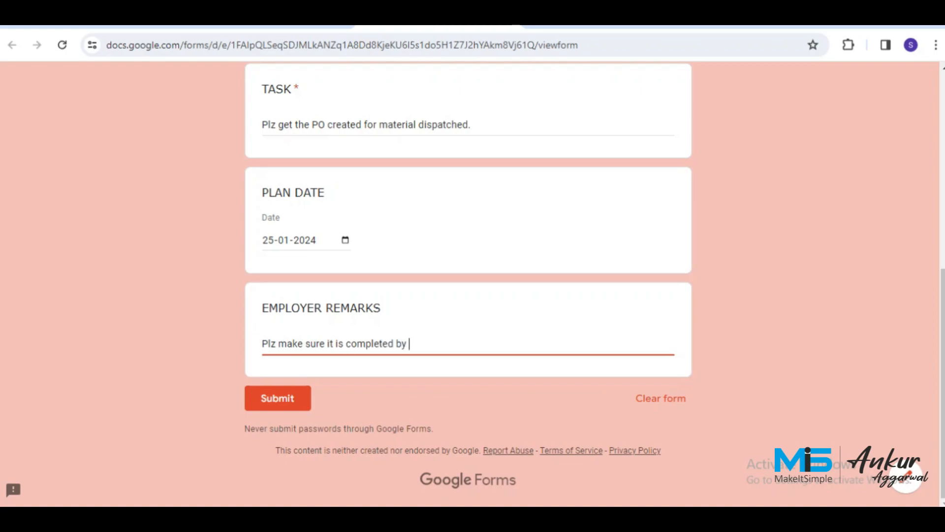
type(" 25 Jan.")
left_click(278, 398)
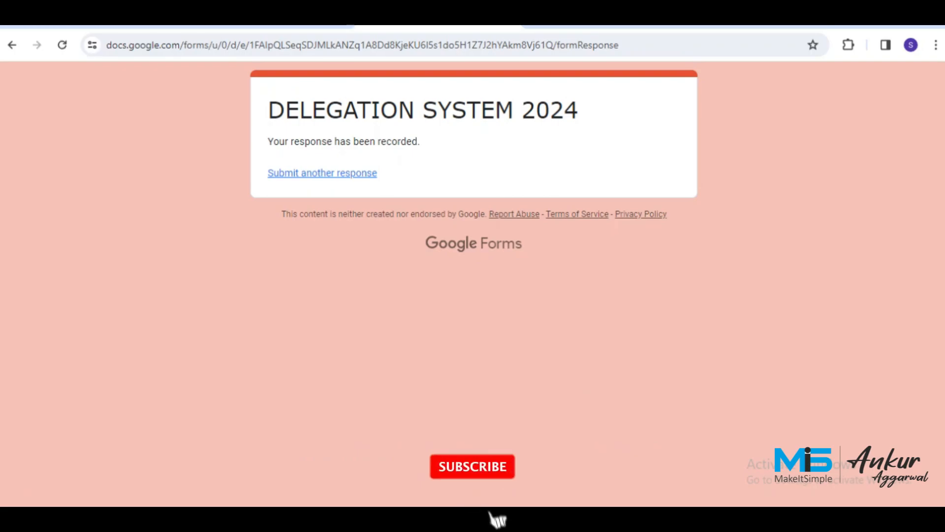
key("ctrl+shift+Tab")
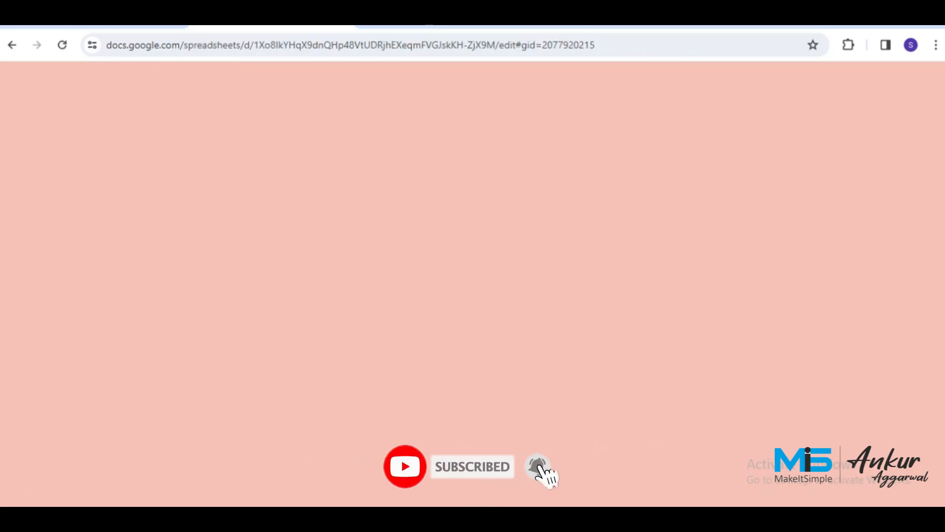
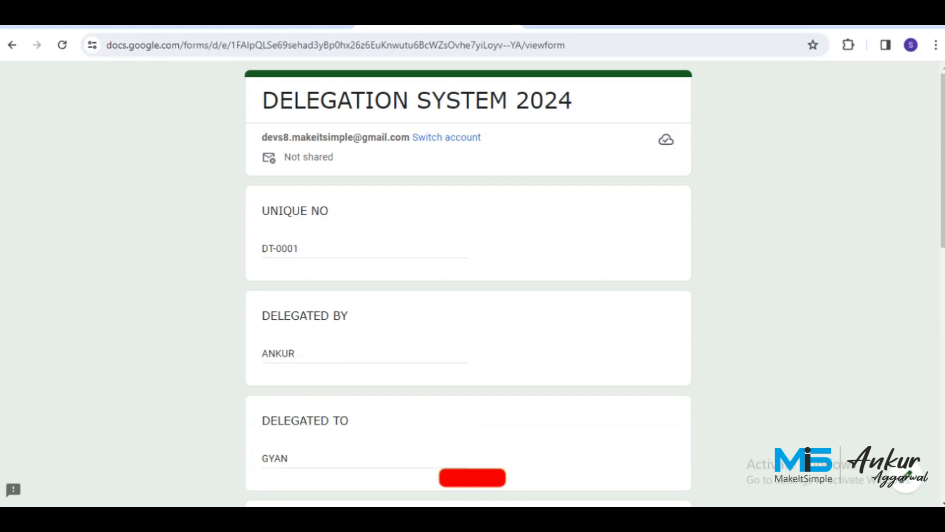
Scroll through the submitted delegation form's answers, then go back to the DELEGATION SYSTEM 2024 spreadsheet.
scroll(468, 285, "down", 3)
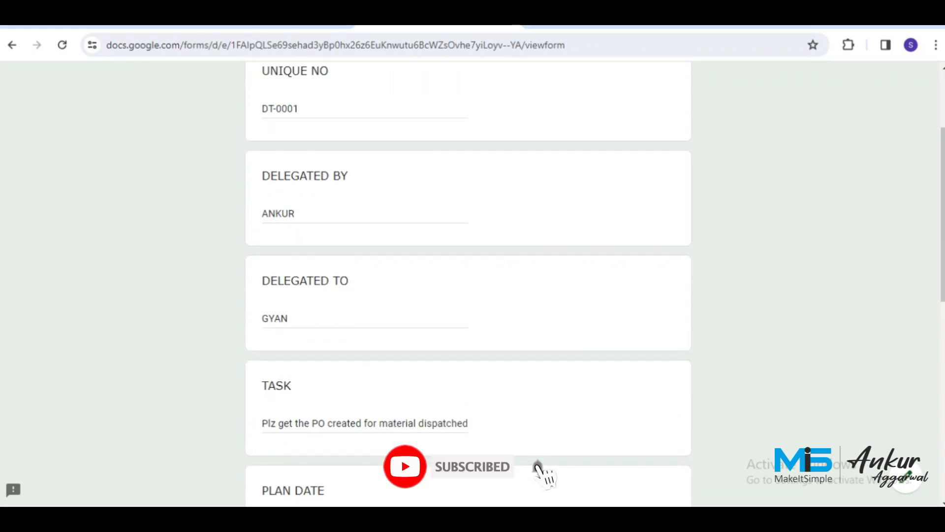
scroll(467, 286, "down", 4)
scroll(467, 286, "down", 4)
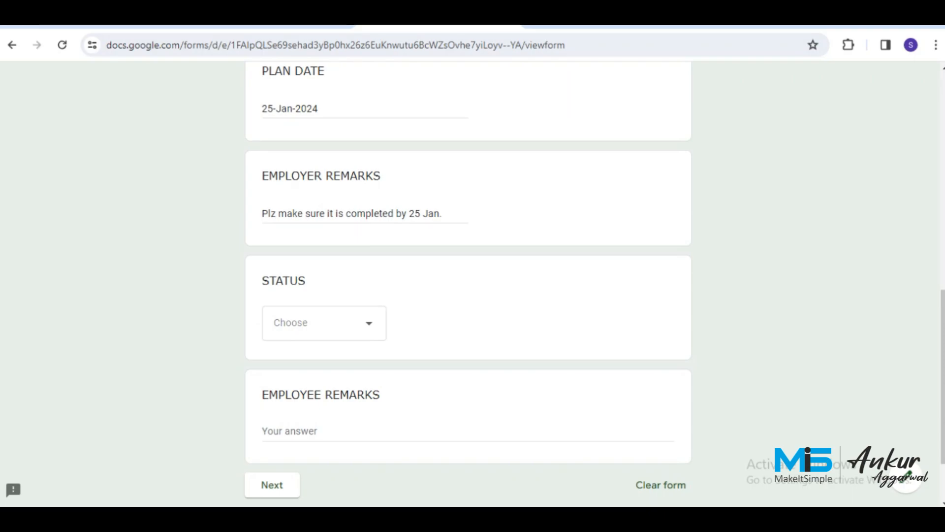
key("ctrl+shift+Tab")
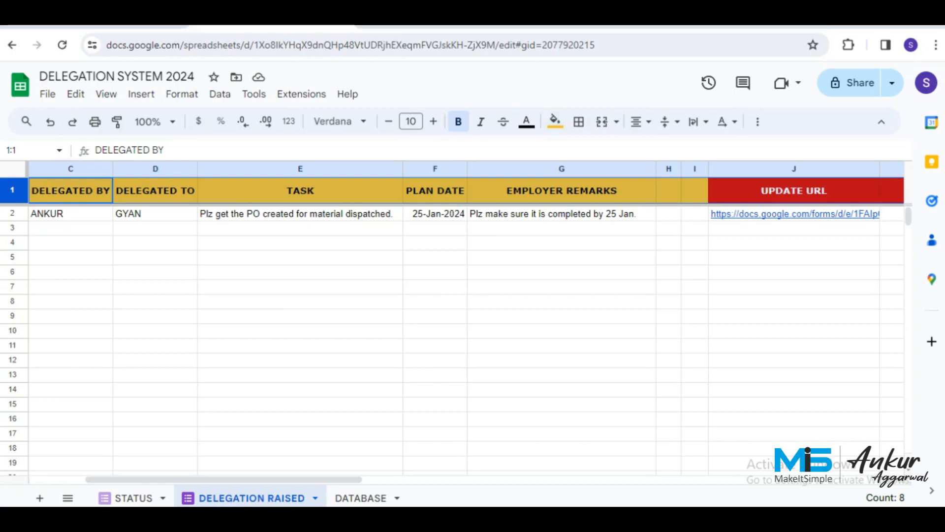
key("ctrl+Tab")
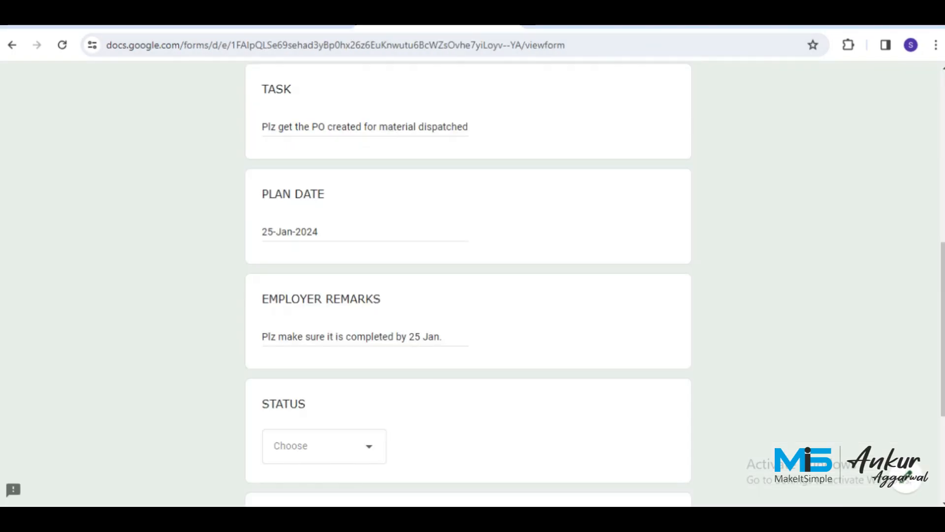
scroll(468, 285, "down", 4)
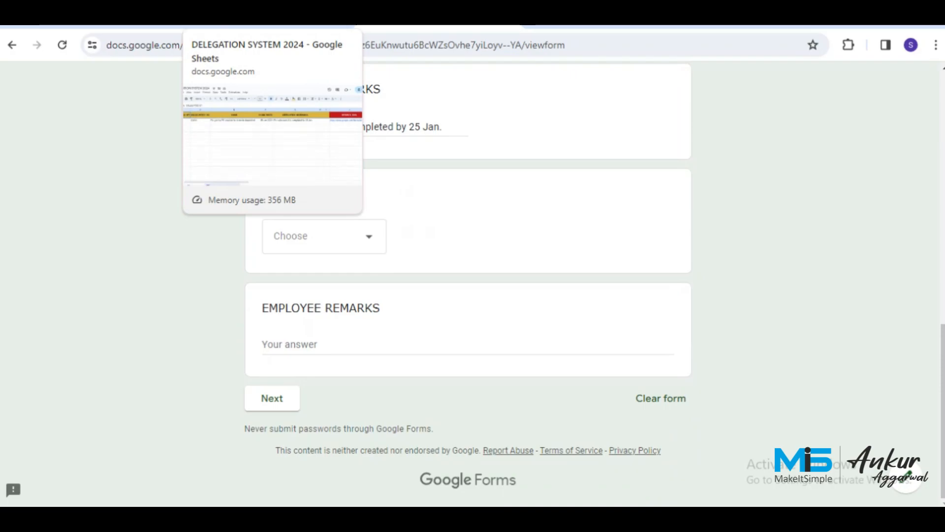
left_click(272, 20)
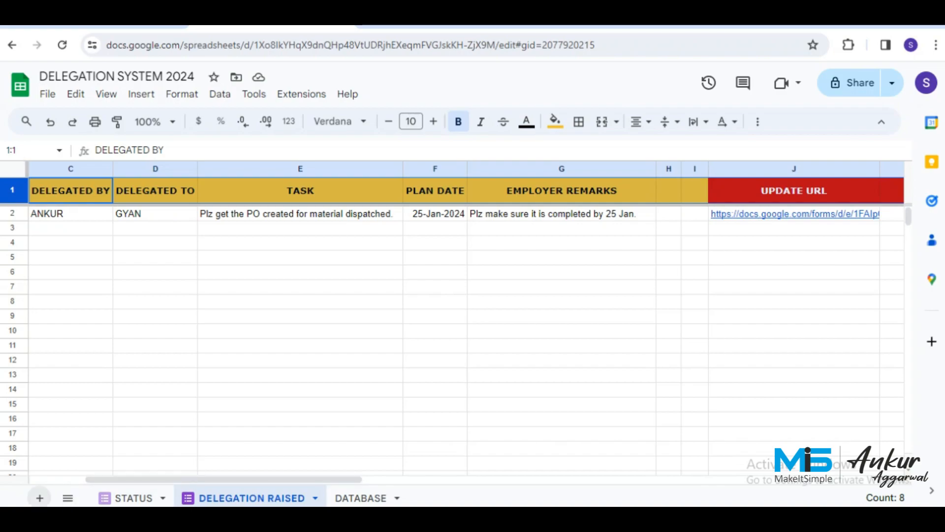
Insert a blank sheet and rename the new Sheet3 tab to CONTENT.
left_click(40, 497)
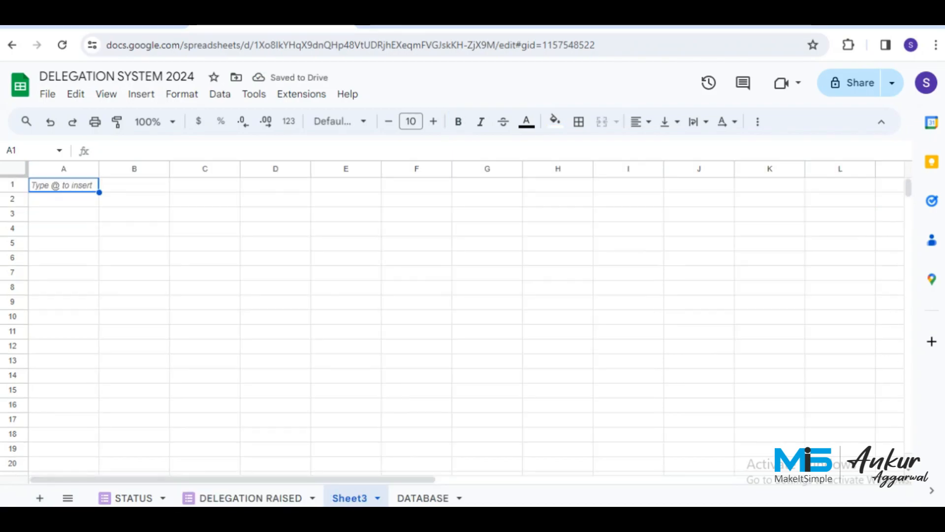
double_click(350, 499)
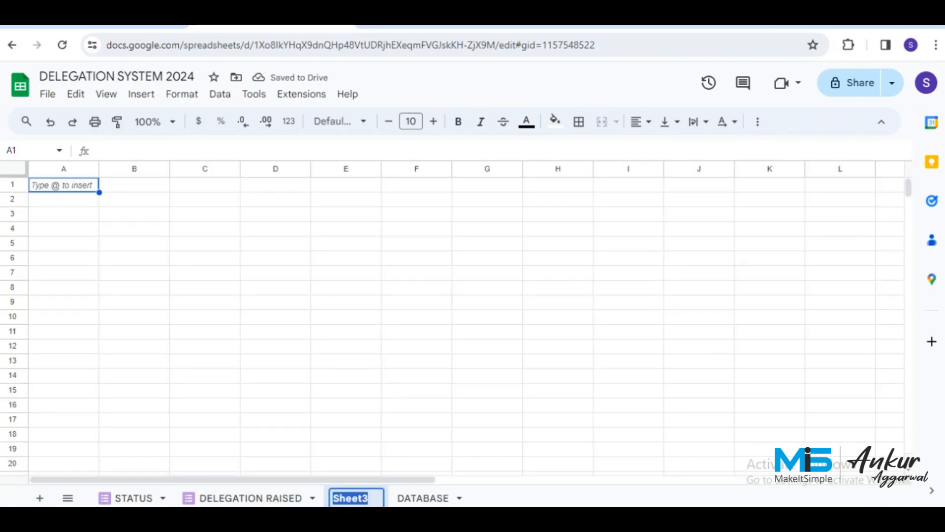
type("con")
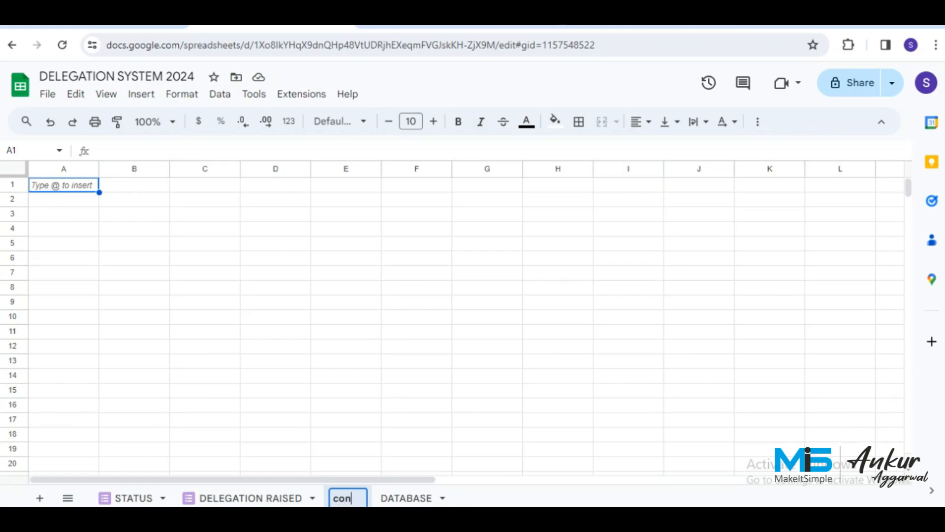
key("BackSpace")
key("BackSpace")
key("BackSpace")
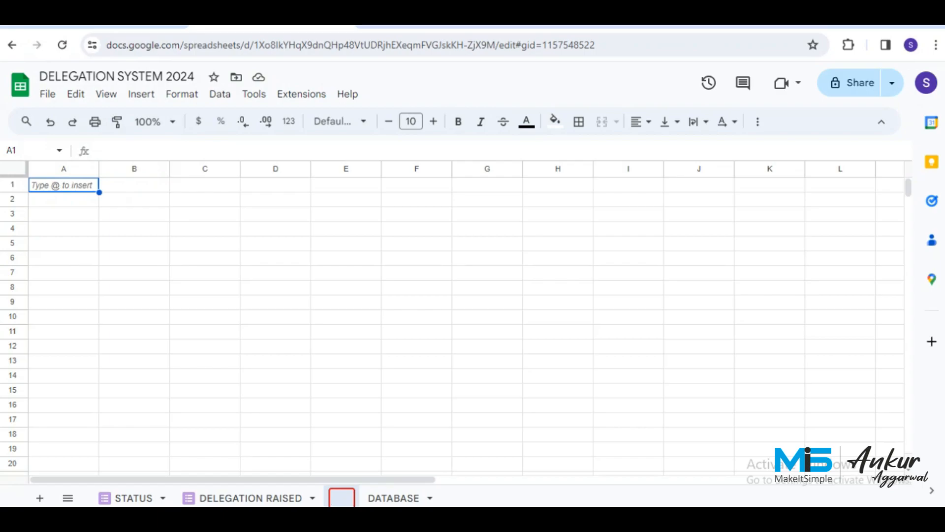
type("CONTENT")
key("Return")
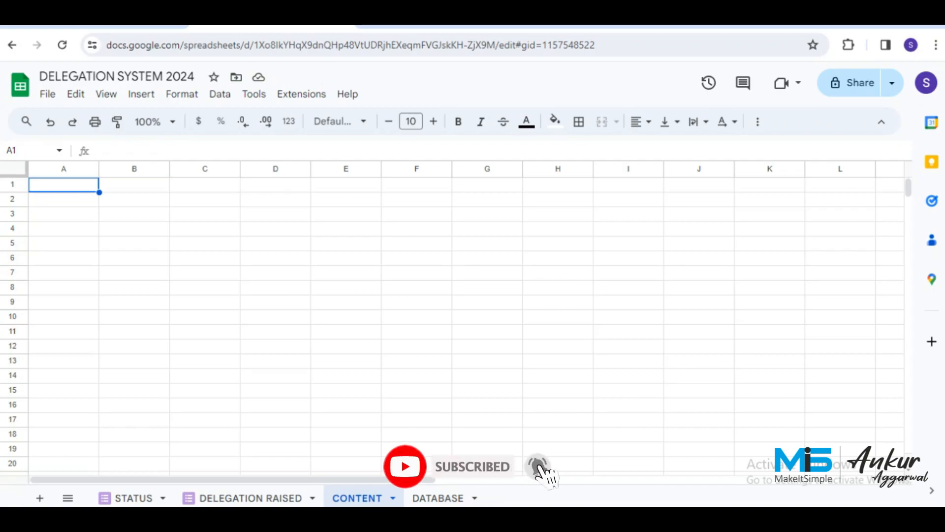
Merge A1:B1 and enter the title TASK ALLOCATE EMPLOYEE MSG.
left_click(134, 184)
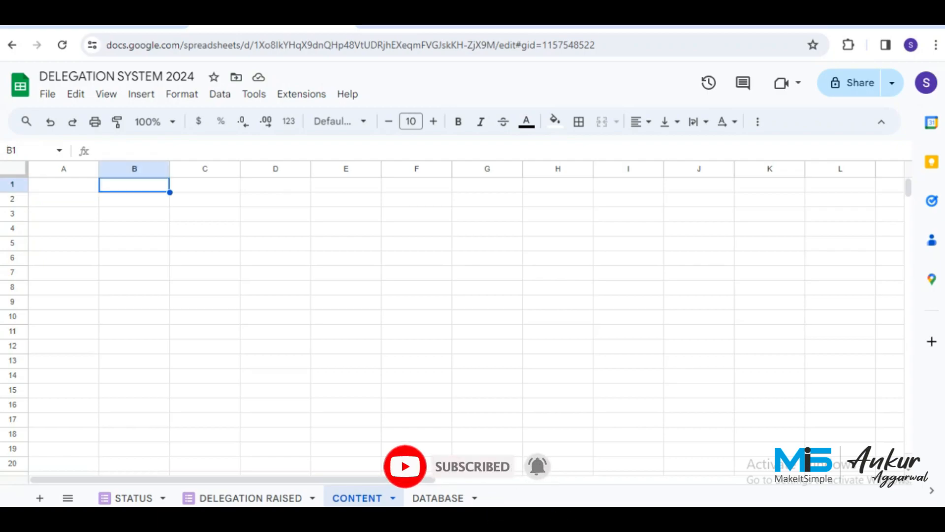
left_click_drag(64, 185, 134, 185)
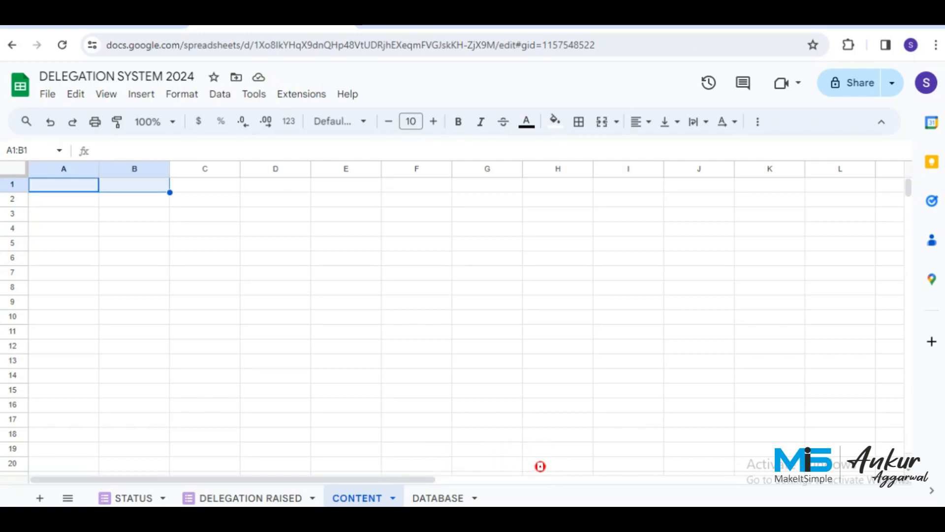
left_click(602, 121)
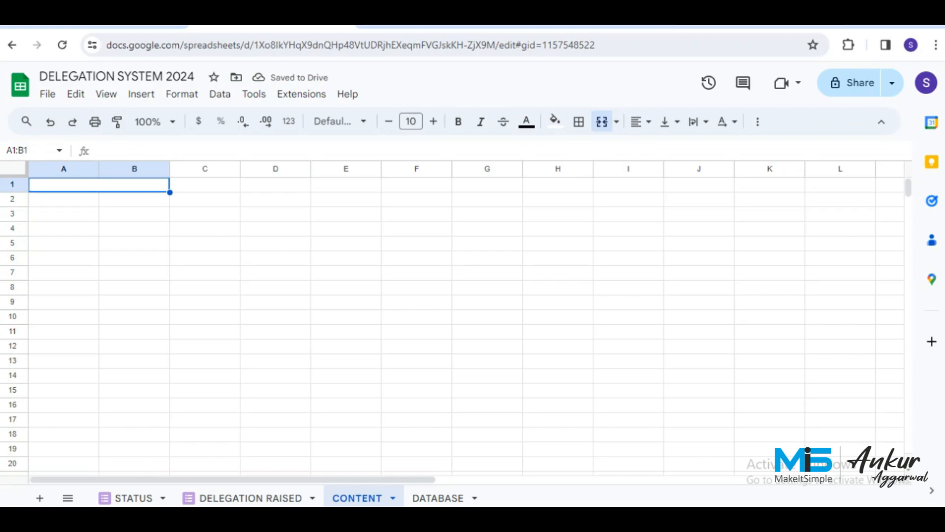
type("ta")
key("BackSpace")
key("BackSpace")
type("TA")
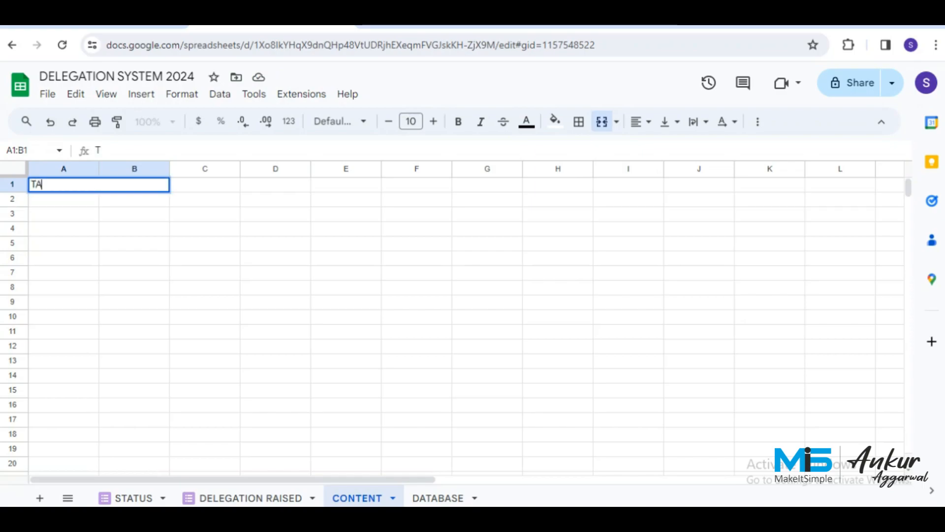
type("SK ALLO")
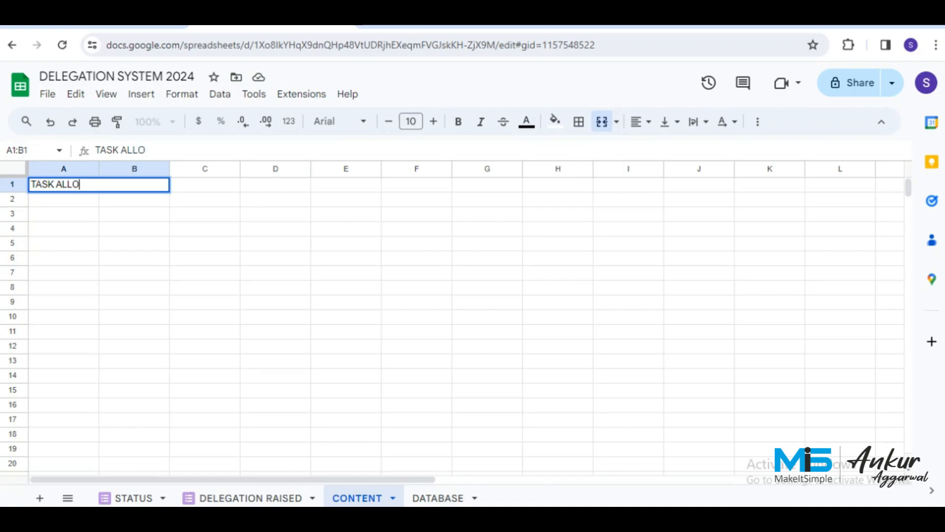
type("CATE EMO")
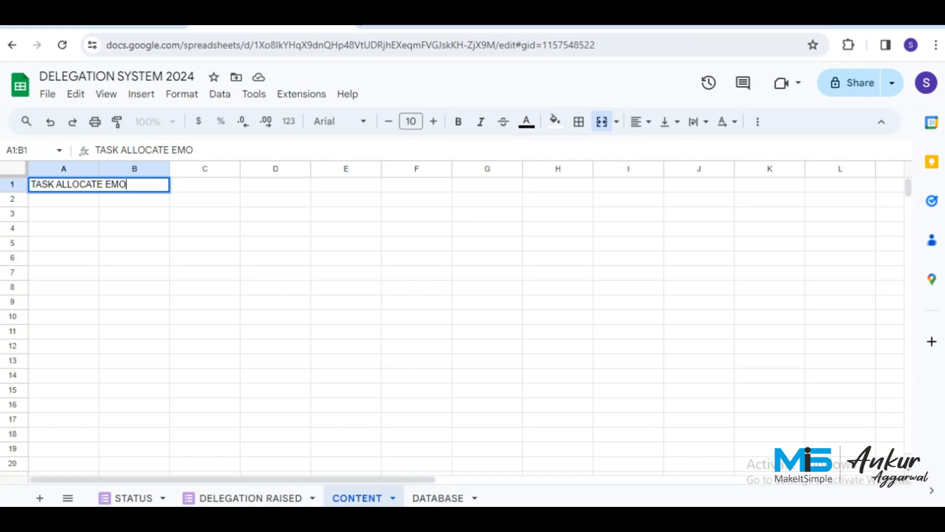
key("BackSpace")
type("PLOYEE ")
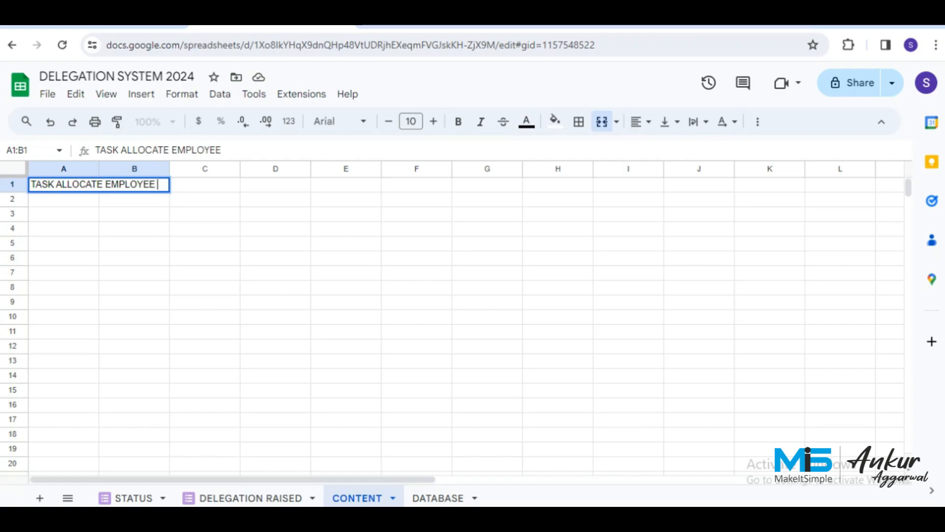
type("MSG")
key("Return")
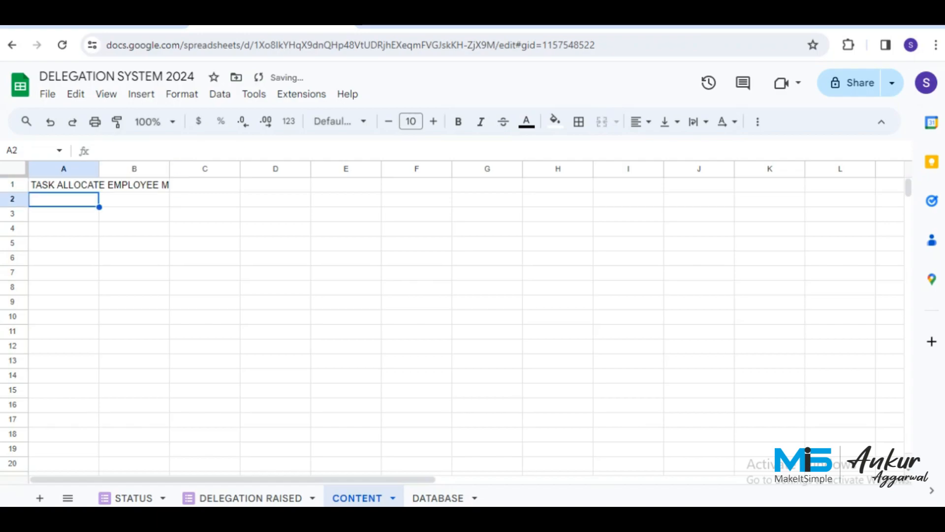
Centre the title horizontally in the merged cell and narrow column A.
double_click(99, 168)
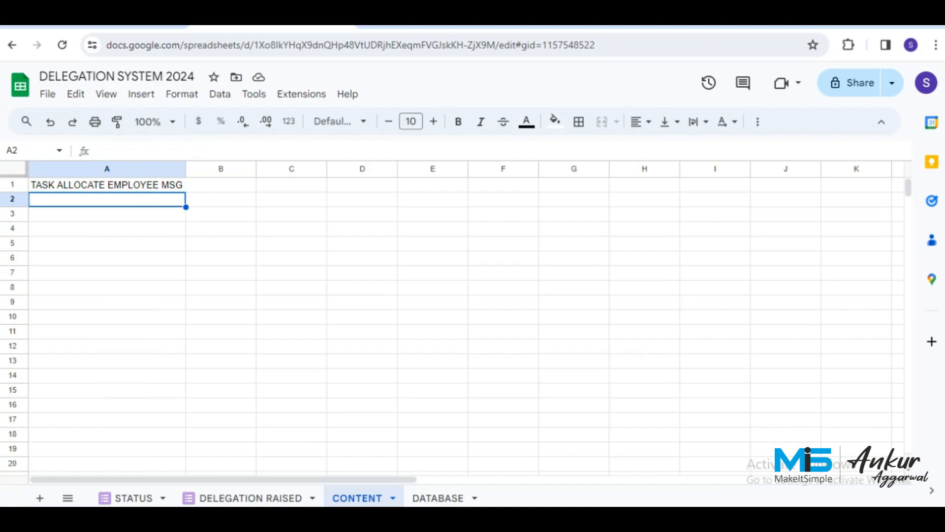
left_click(113, 185)
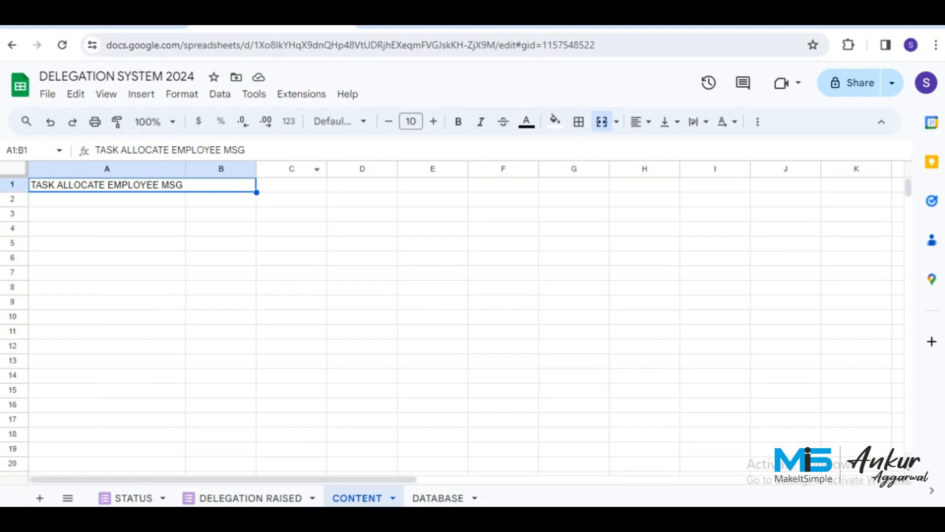
left_click(640, 121)
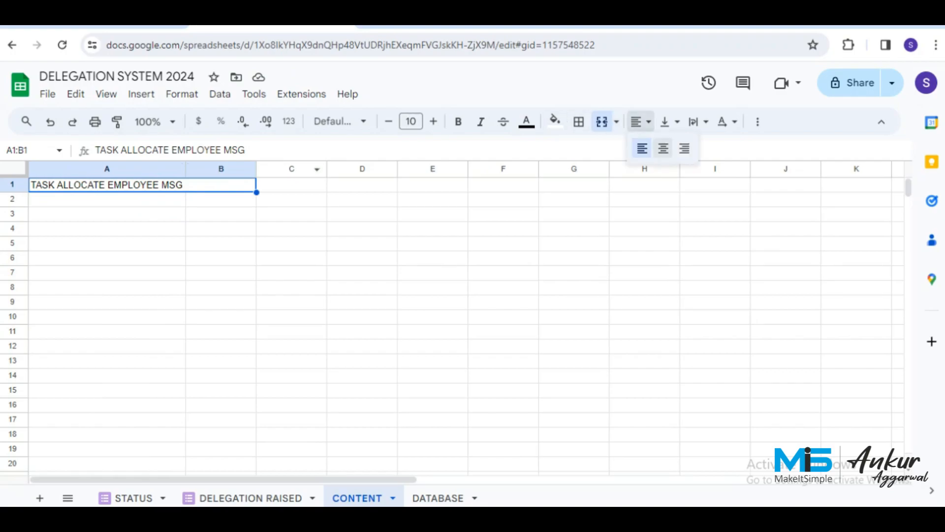
left_click(664, 148)
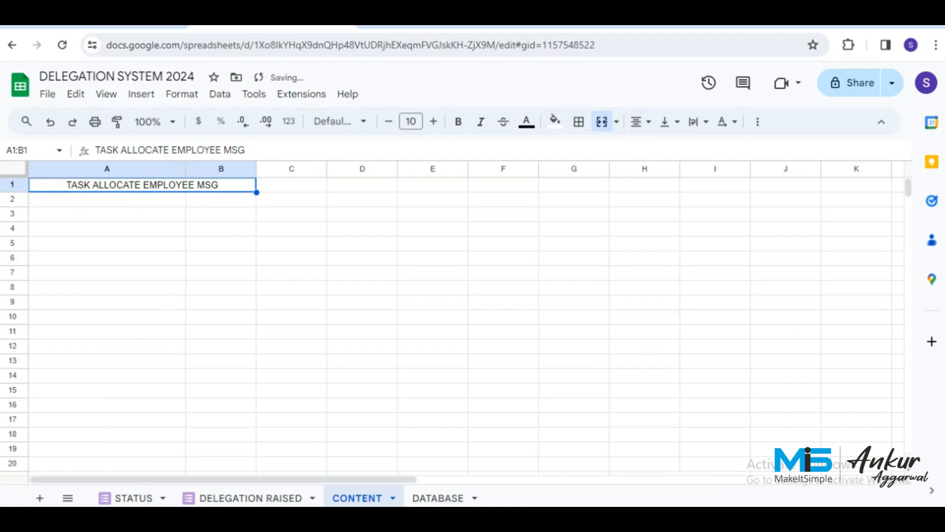
left_click(133, 200)
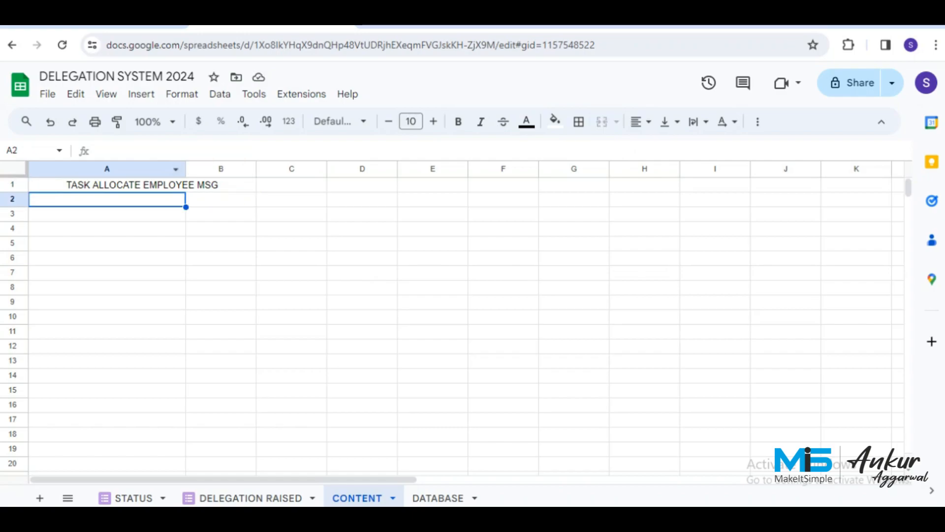
left_click_drag(185, 169, 109, 169)
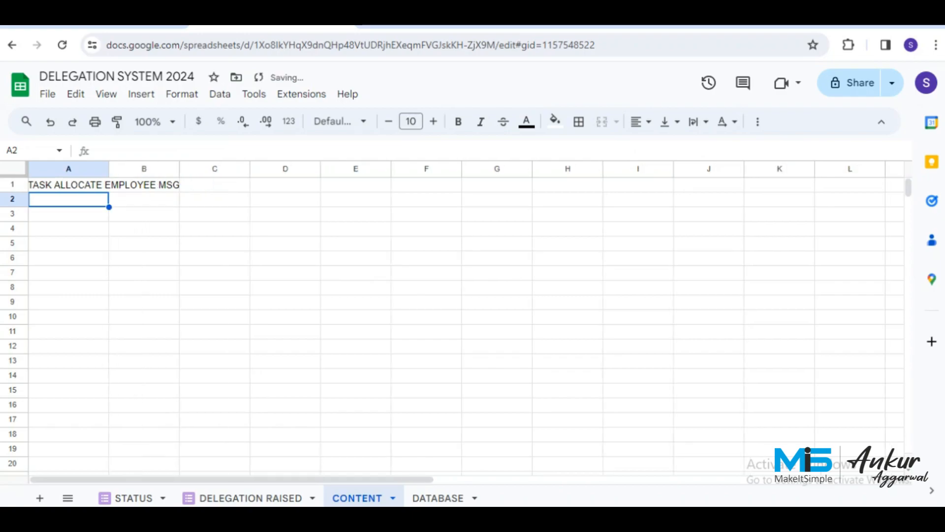
Enter the labels TEST, NUMBER, CONTENT and USERNAME down column A from A2 to A5.
type("TEST")
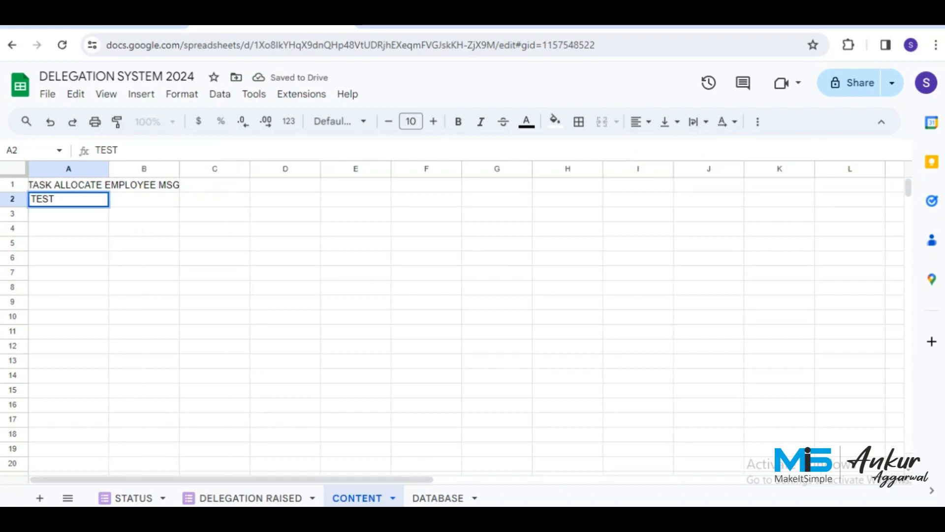
key("Return")
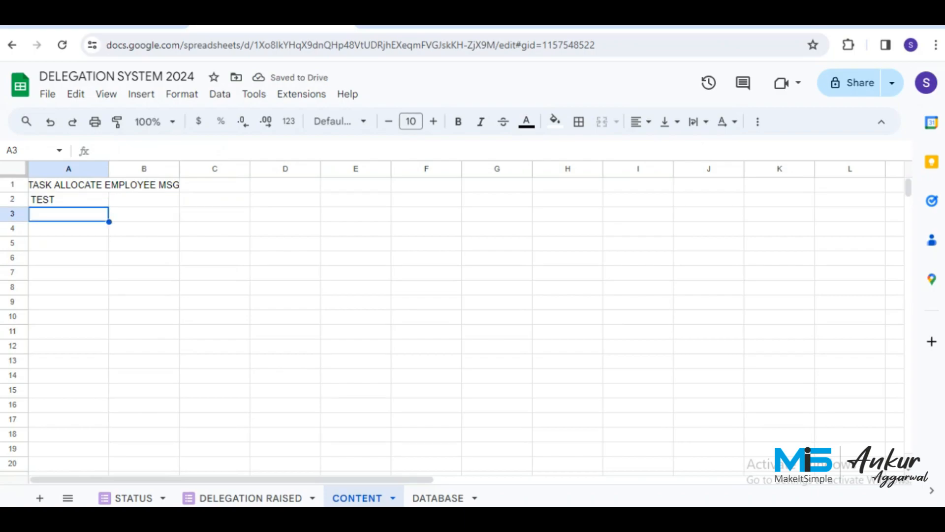
type("NUMBER")
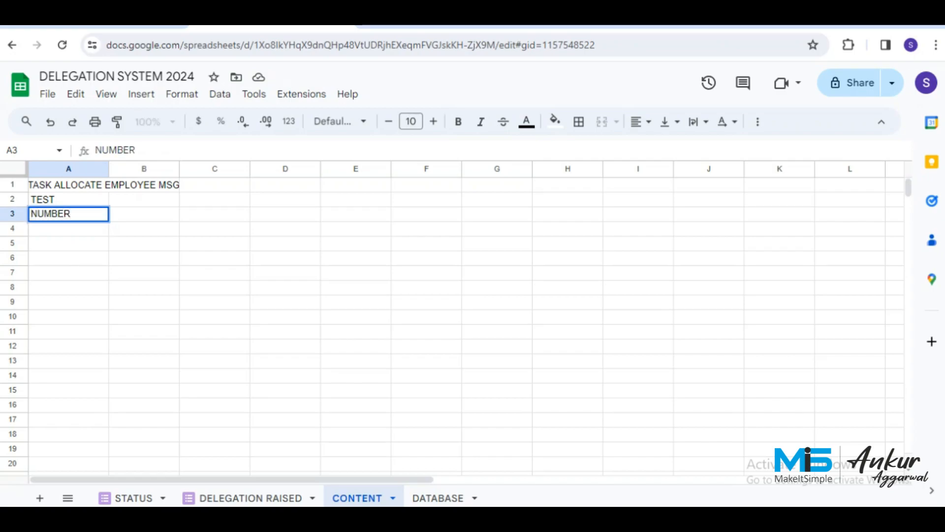
key("Return")
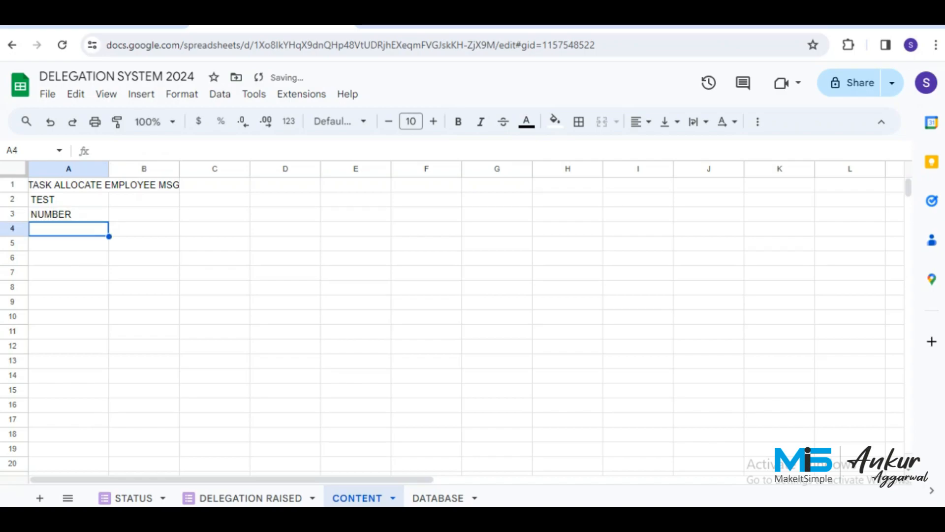
type("CO")
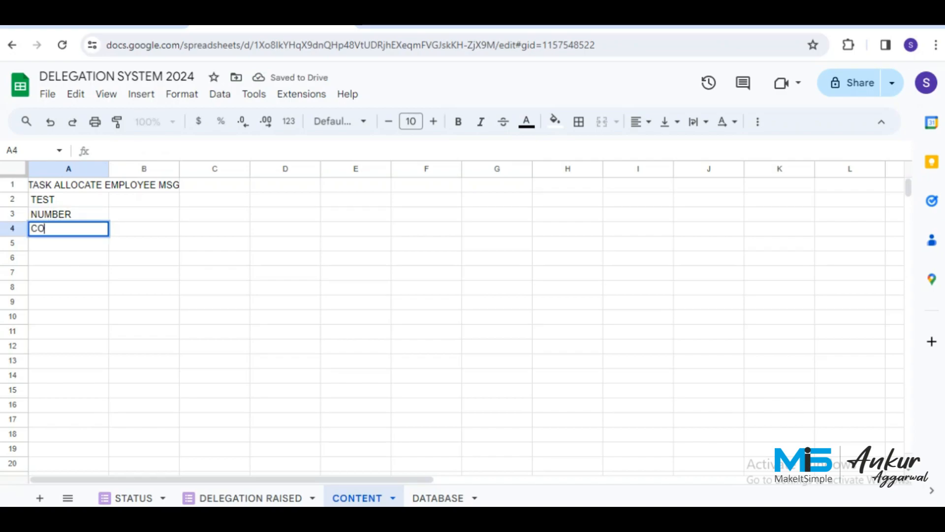
type("NTENT")
key("Return")
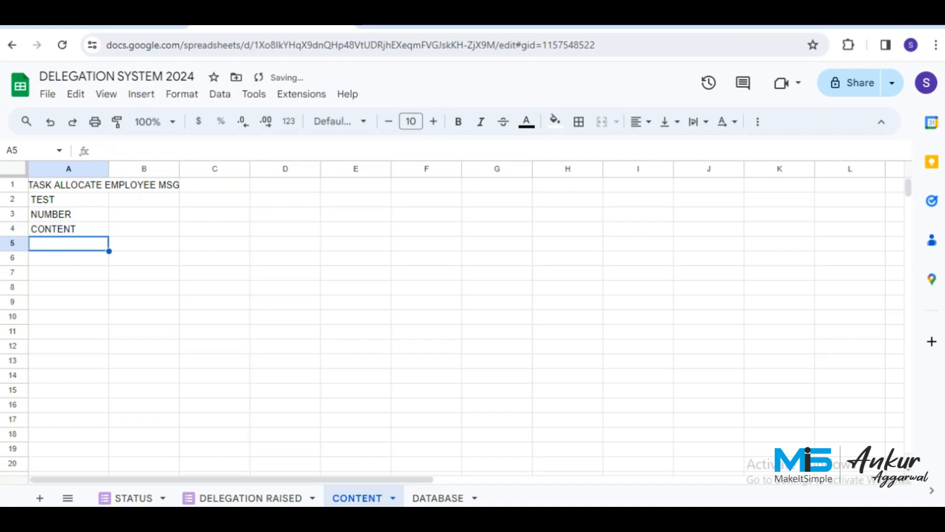
type("USERNAME")
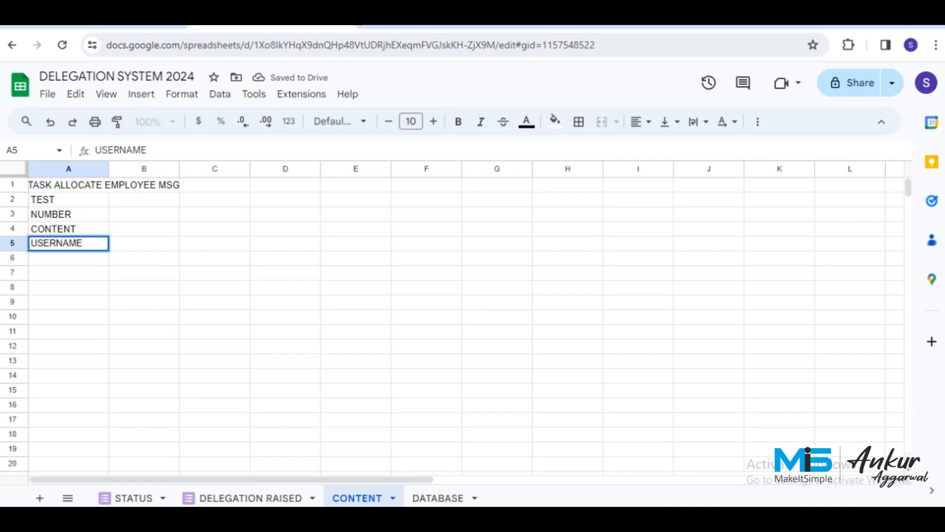
key("Return")
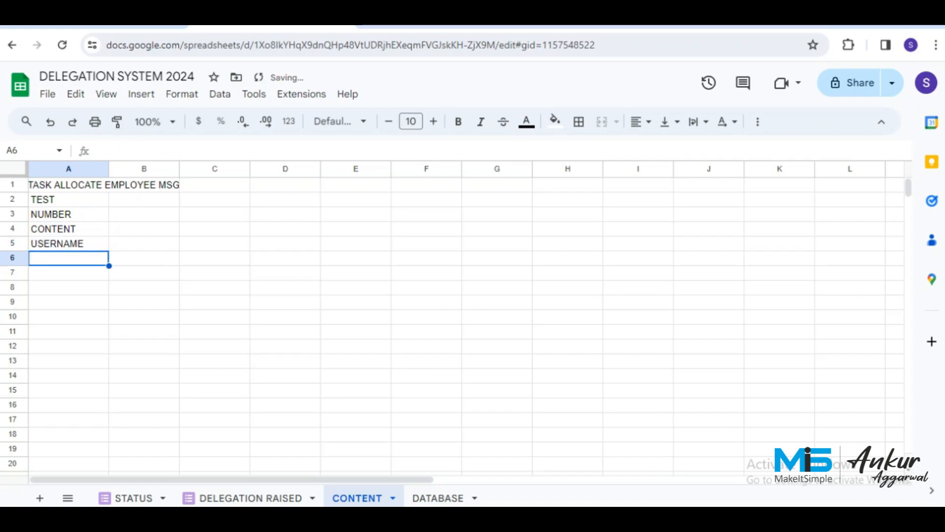
Enter the labels PAWD, API, FILE, CAPTION and MODE in A6:A10.
type("P")
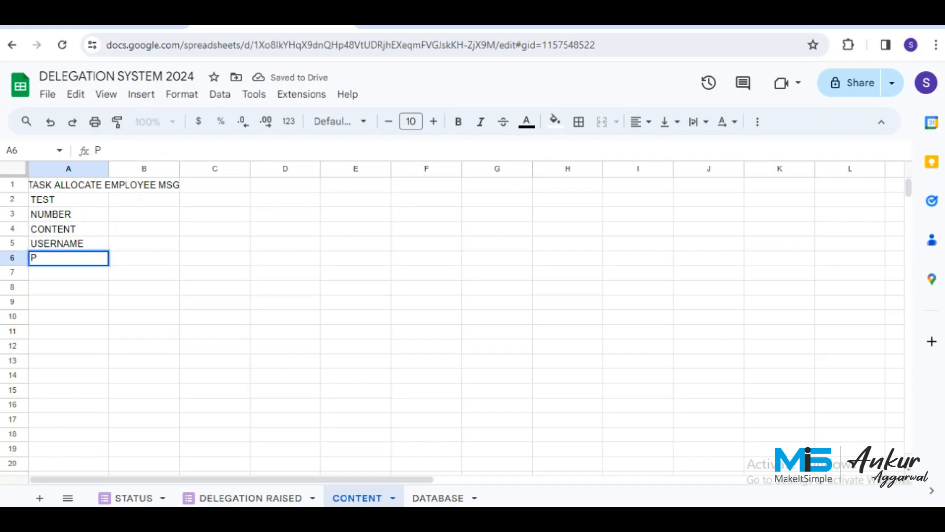
type("AWDD")
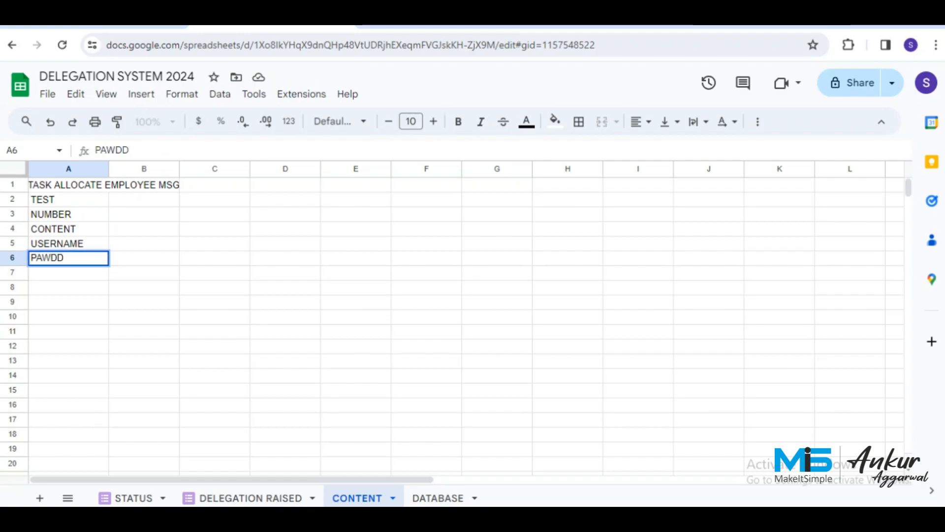
key("BackSpace")
key("Return")
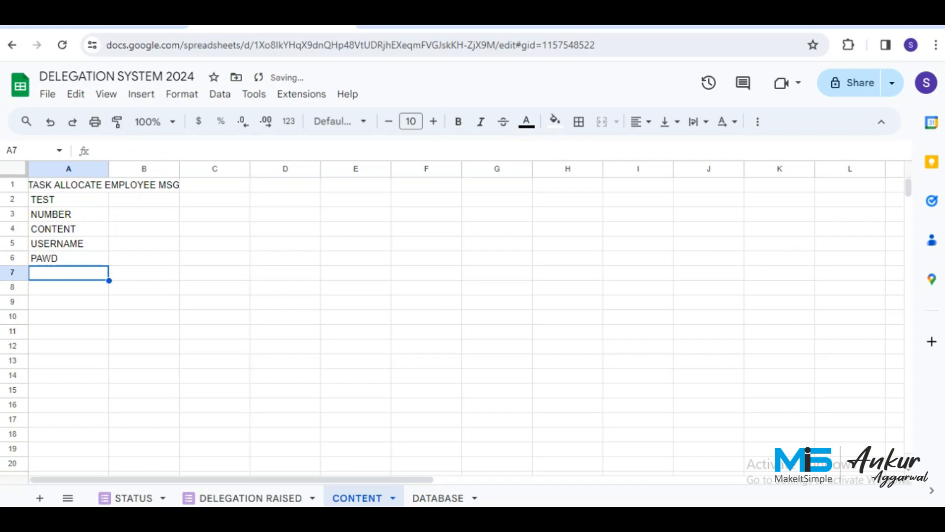
type("AP")
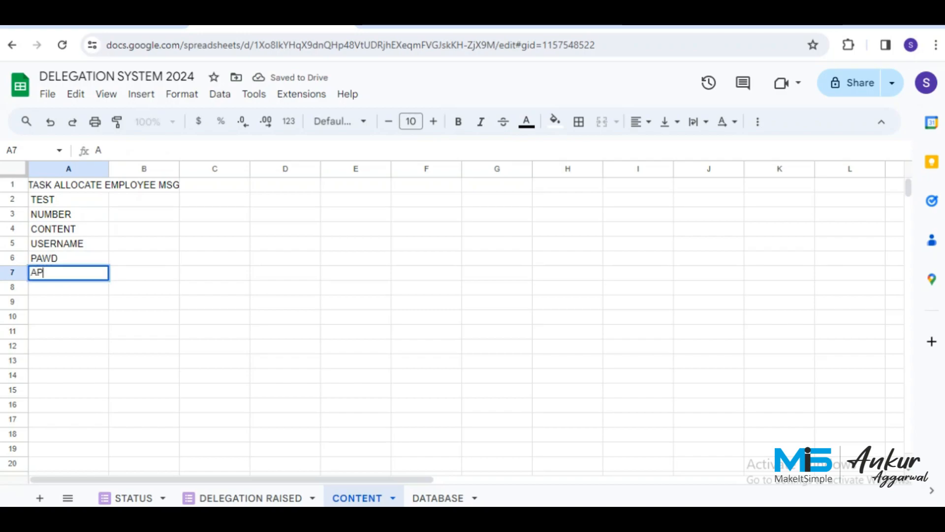
type("I")
key("Return")
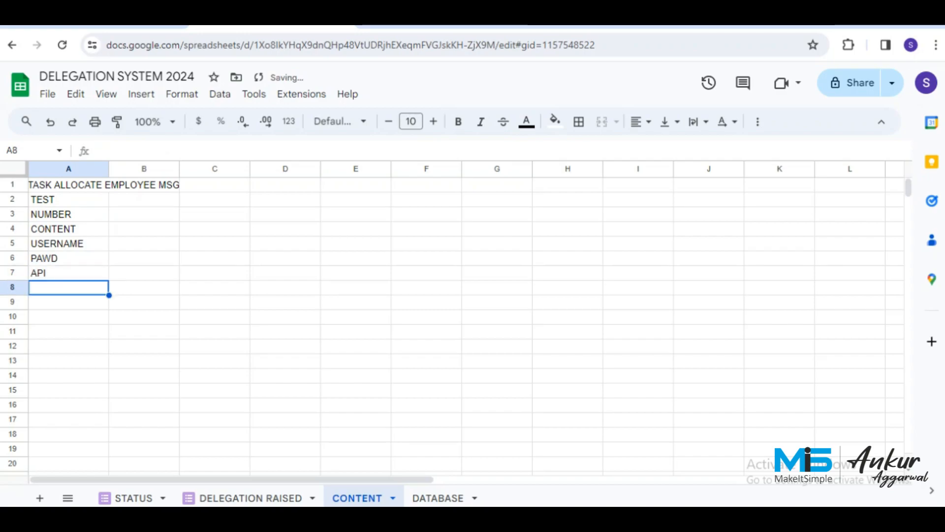
type("FILE")
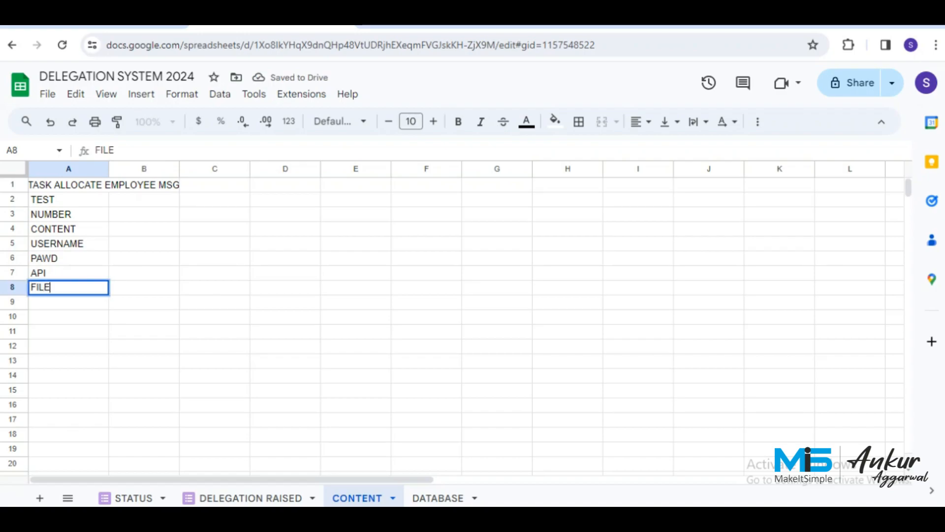
key("Return")
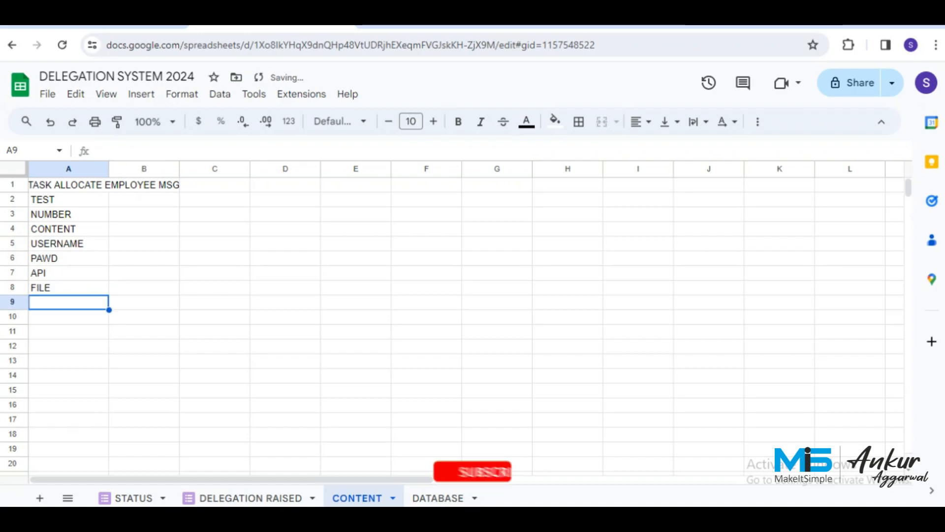
type("CA[TO")
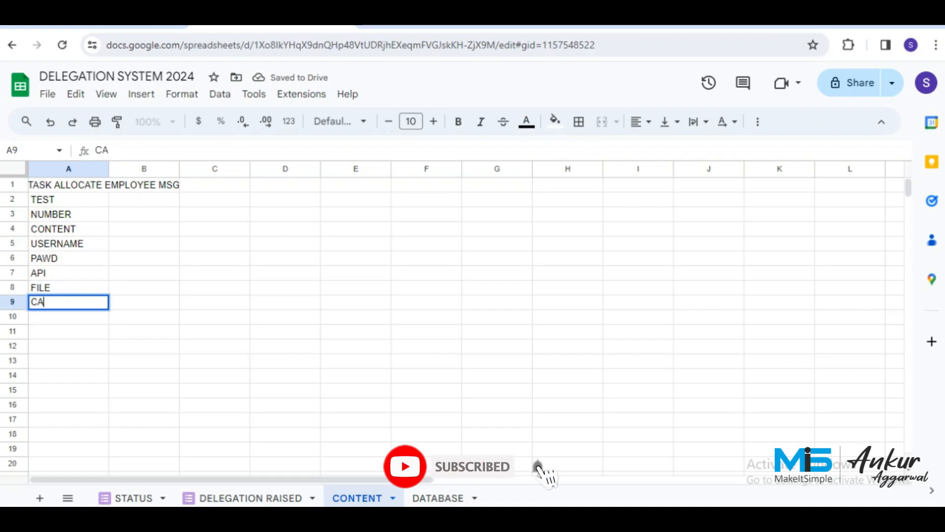
key("BackSpace")
key("BackSpace")
key("BackSpace")
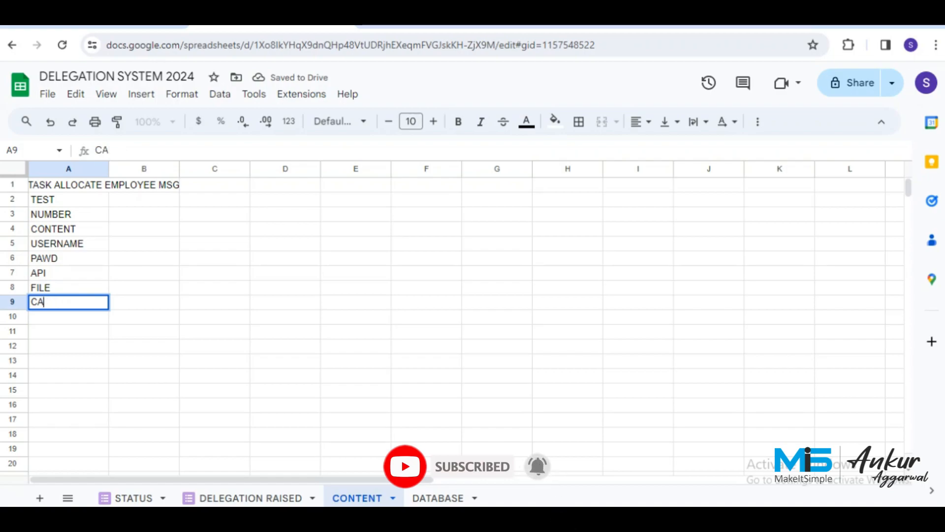
type("PTION")
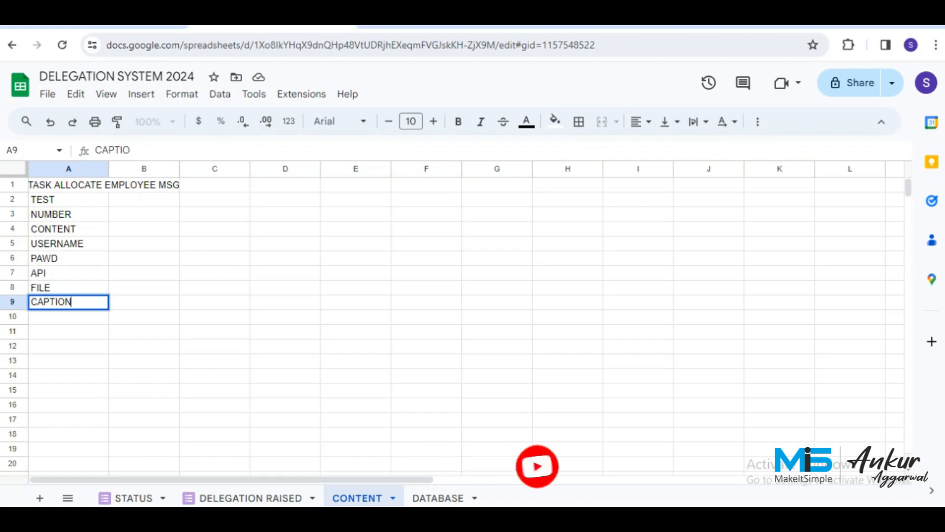
key("Return")
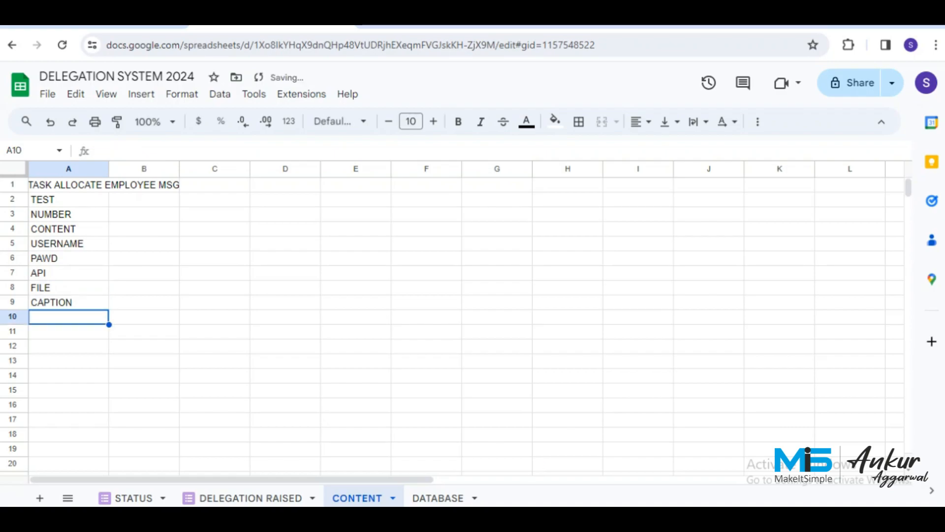
type("MODE")
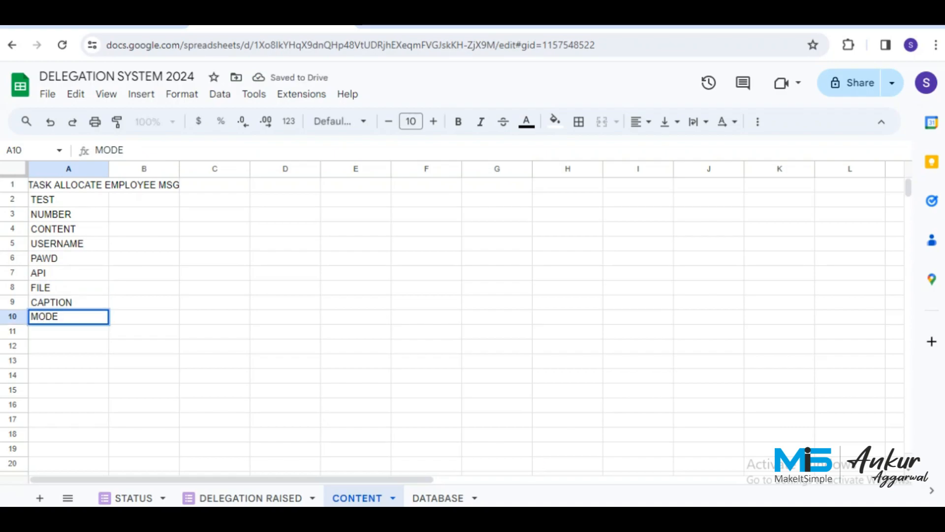
key("Return")
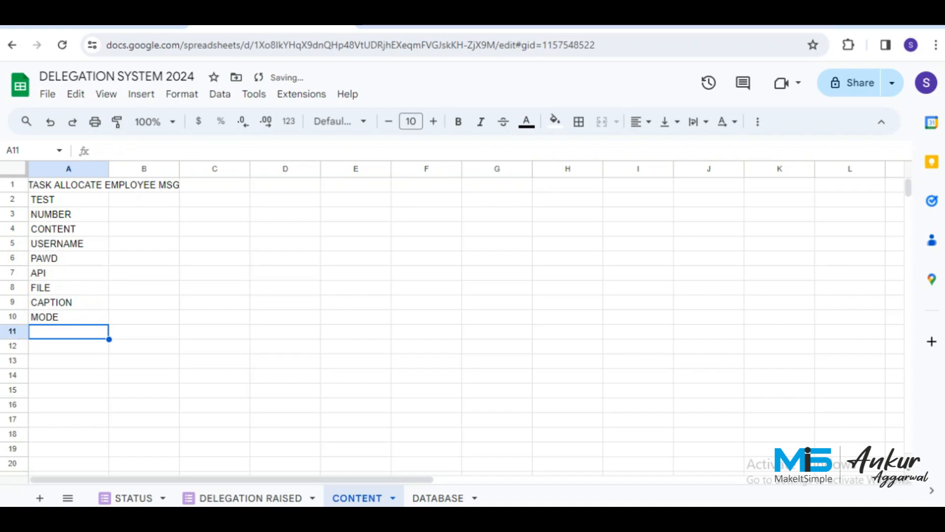
Review the title and TEST rows across A1:B2, then switch to the codes document.
key("Up")
key("Up")
key("Up")
key("Up")
key("Up")
key("Up")
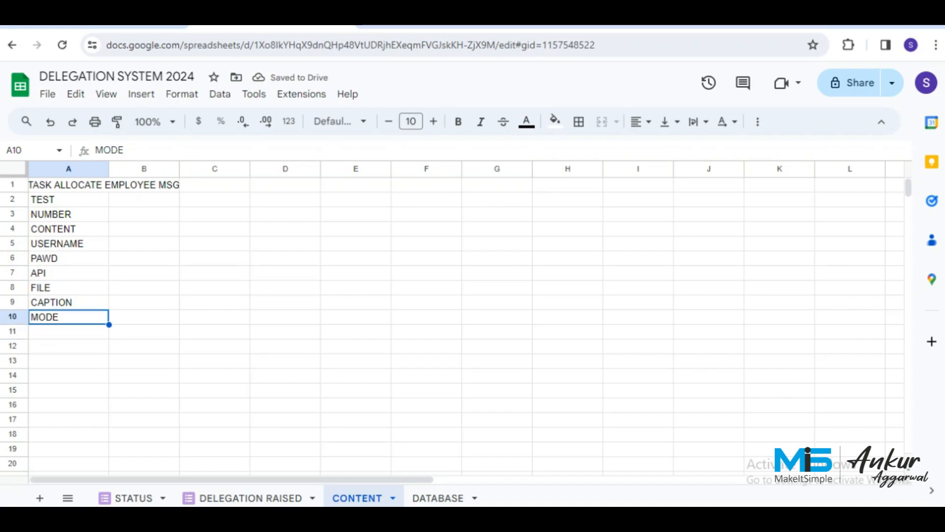
key("Up")
key("Up")
key("Up")
key("Up")
key("shift+Right")
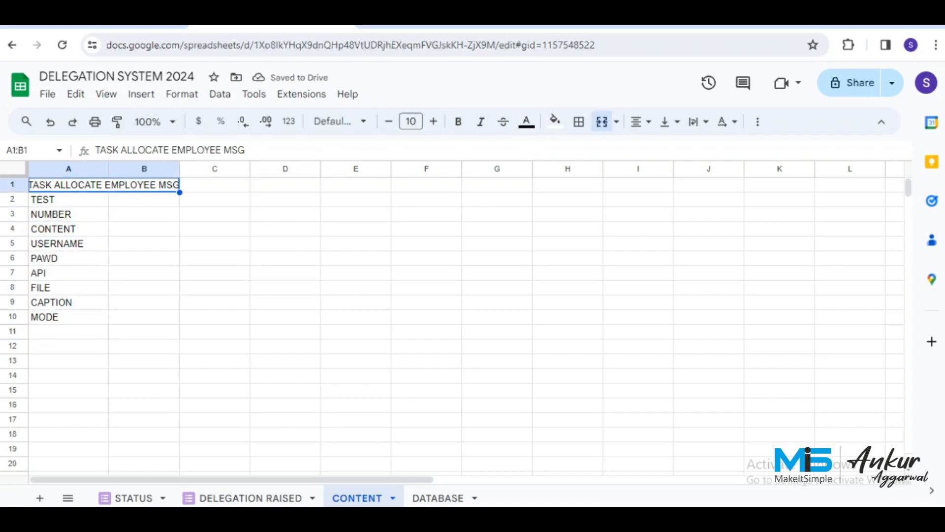
key("Down")
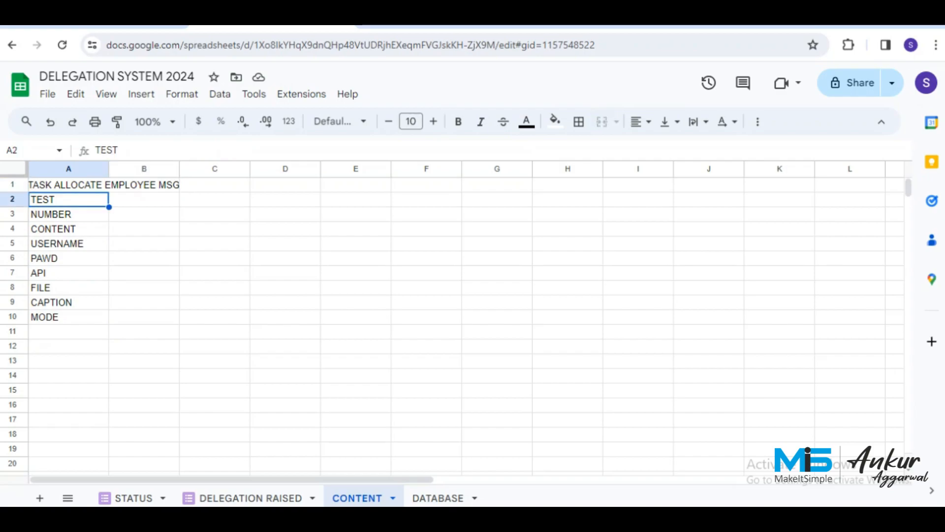
key("shift+Right")
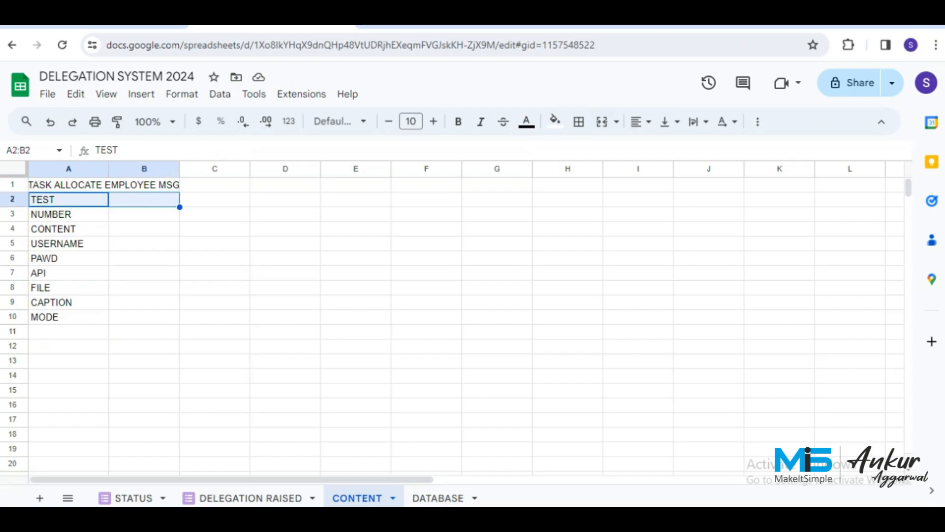
key("Up")
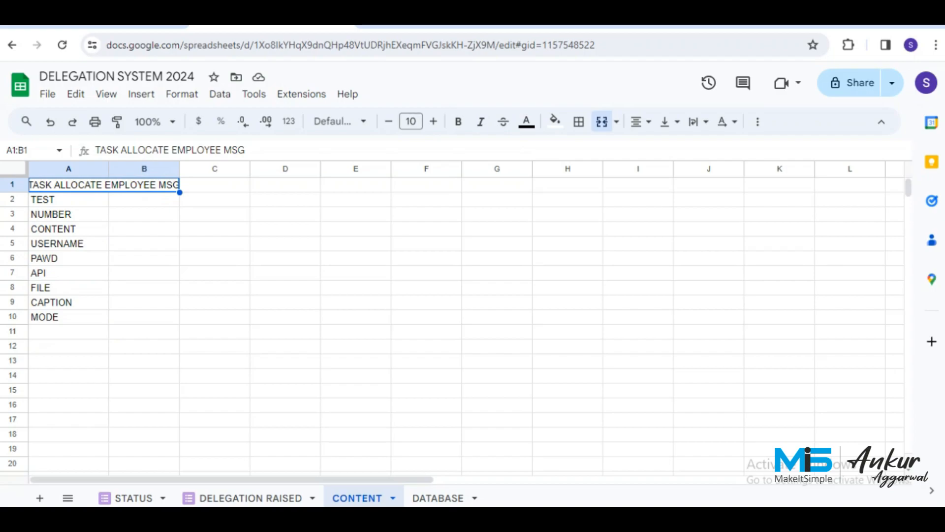
key("Down")
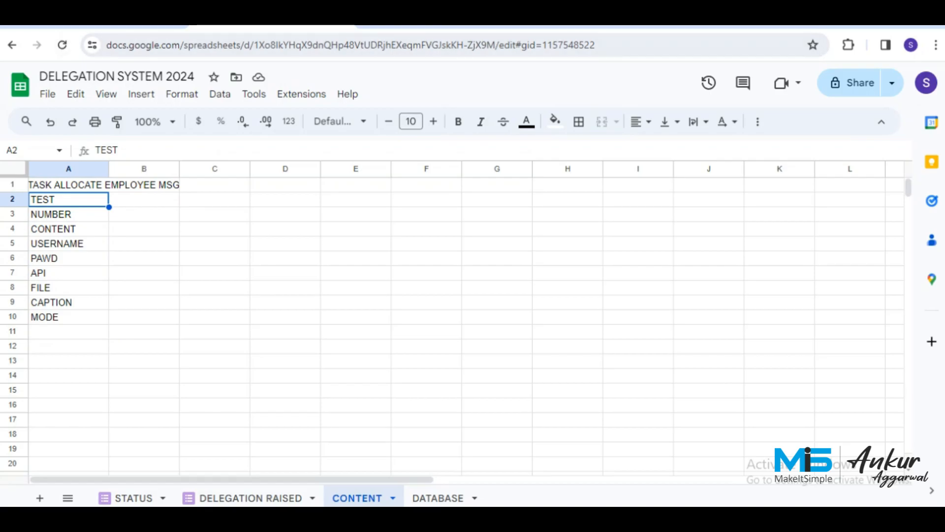
left_click(106, 26)
Select the AUTO WA TaskRaised code block in the codes document and return to the spreadsheet.
scroll(493, 329, "down", 4)
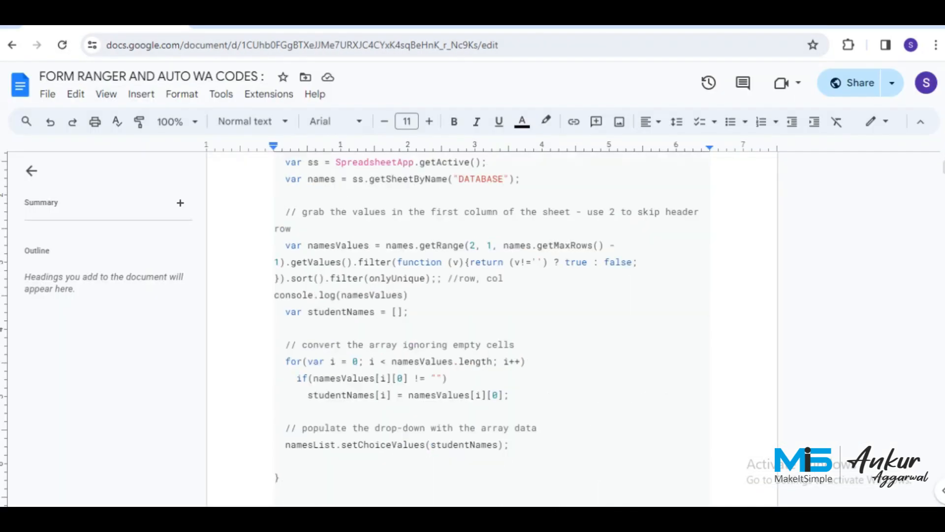
scroll(493, 329, "down", 9)
scroll(492, 329, "down", 4)
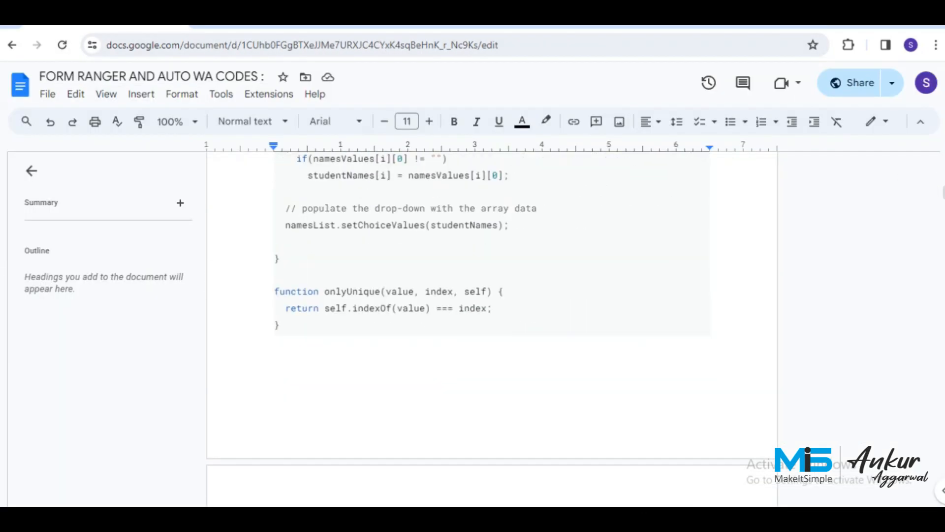
scroll(493, 329, "down", 6)
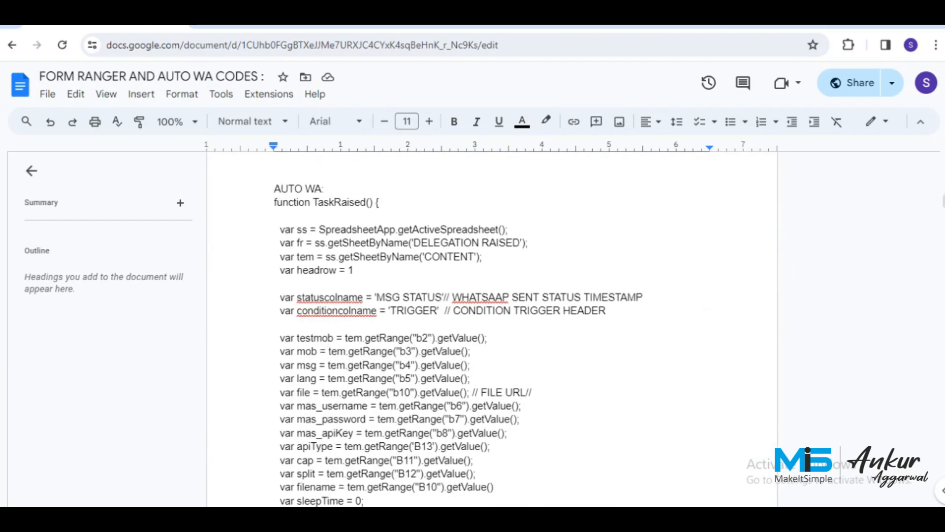
scroll(492, 329, "down", 2)
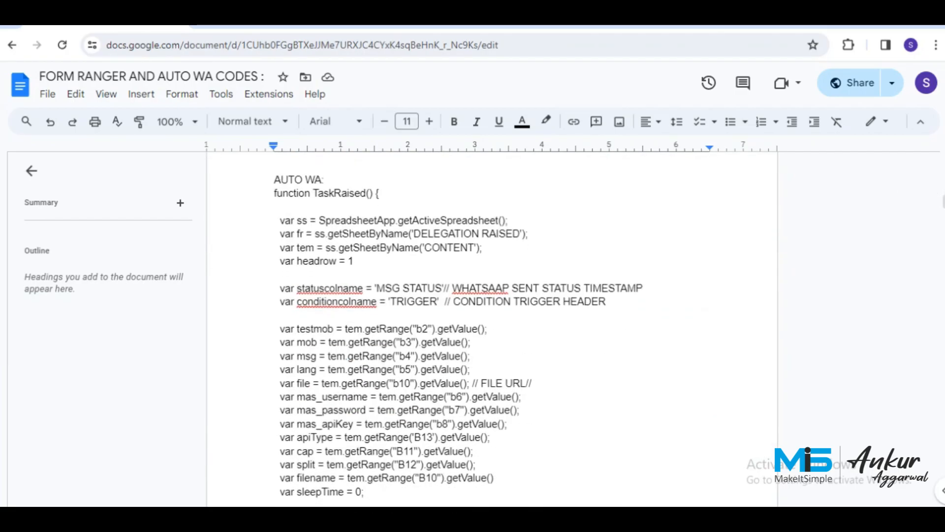
scroll(493, 329, "down", 6)
scroll(493, 329, "down", 10)
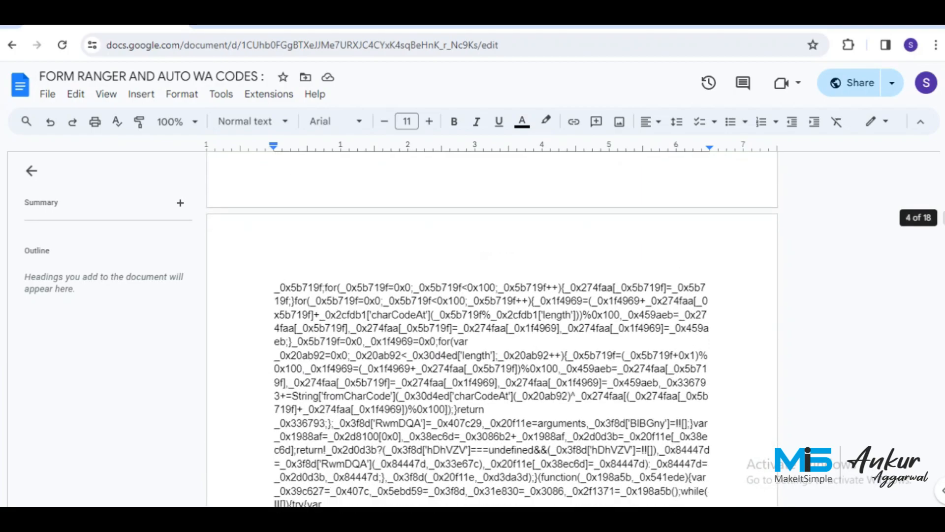
scroll(493, 325, "down", 15)
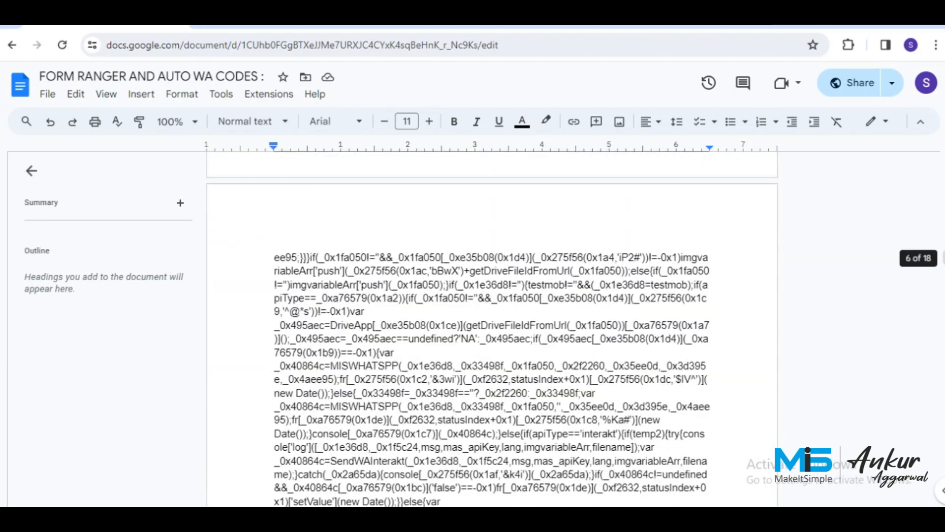
scroll(492, 325, "down", 15)
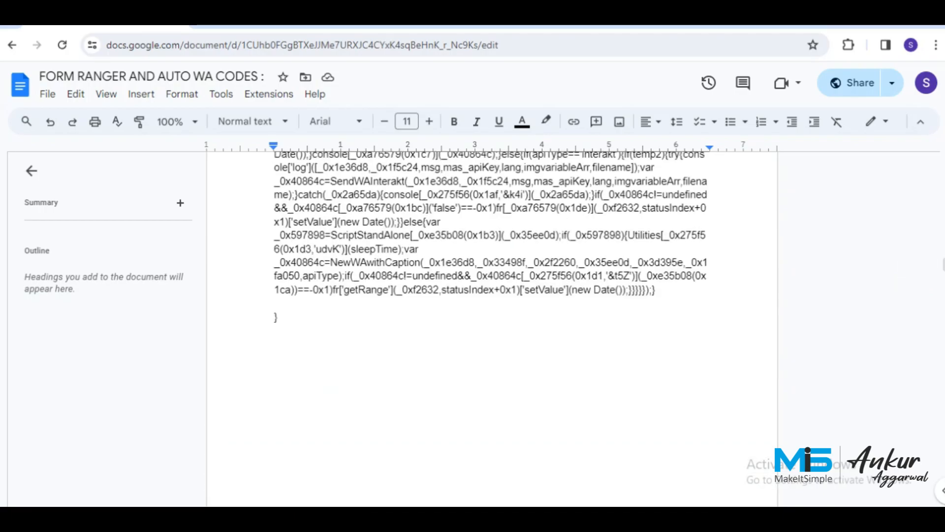
left_click_drag(278, 318, 274, 445)
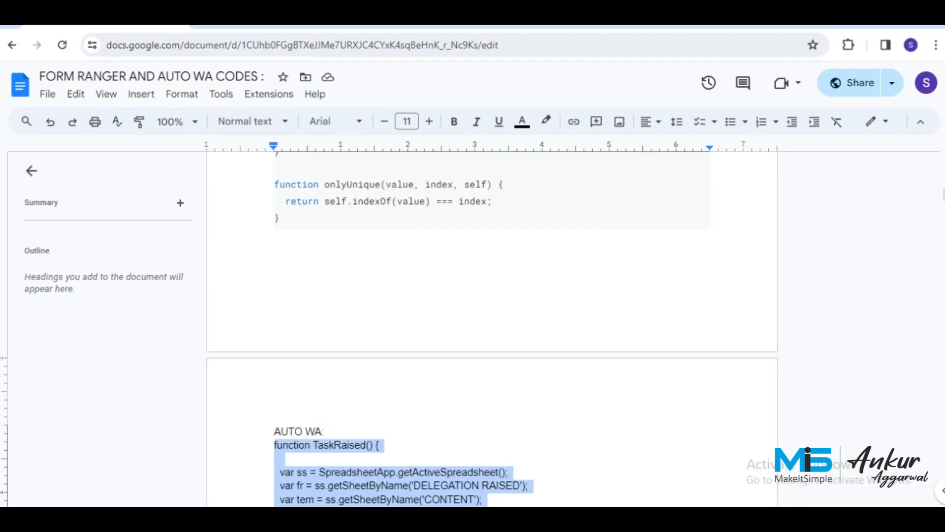
left_click(272, 26)
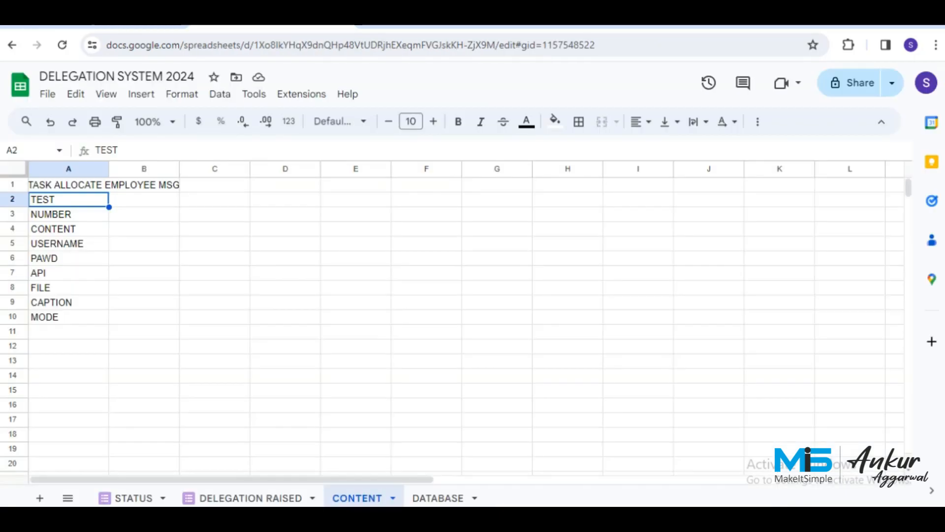
Open the spreadsheet's Apps Script project and add a script file named TASK DELEGATION.
left_click(301, 94)
left_click(322, 162)
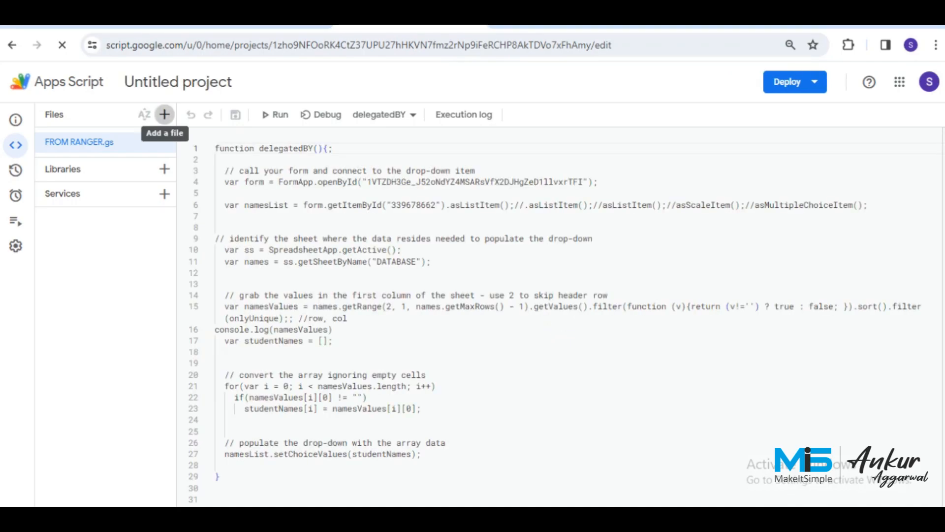
left_click(165, 114)
left_click(170, 146)
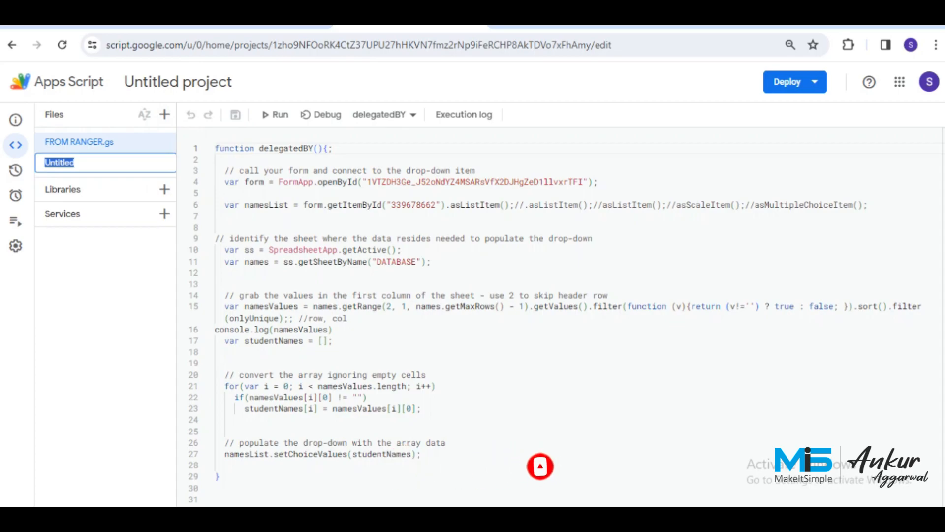
type("TASK DE")
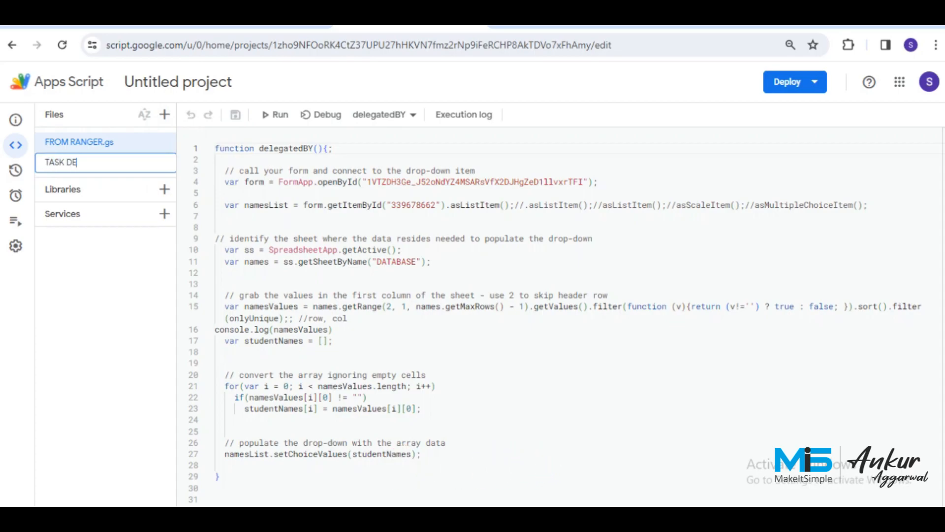
type("LEGATION")
key("Return")
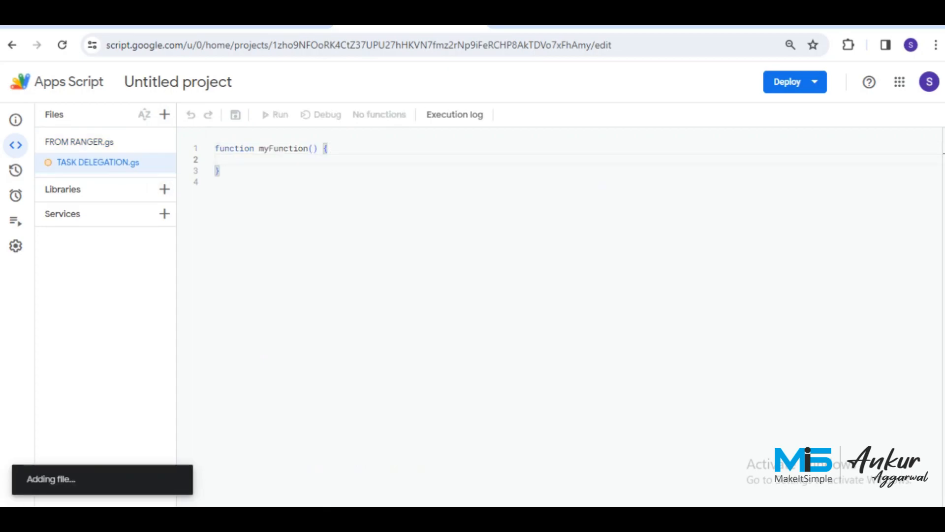
Replace the default starter code with the pasted TaskRaised script and save the project.
key("ctrl+a")
key("BackSpace")
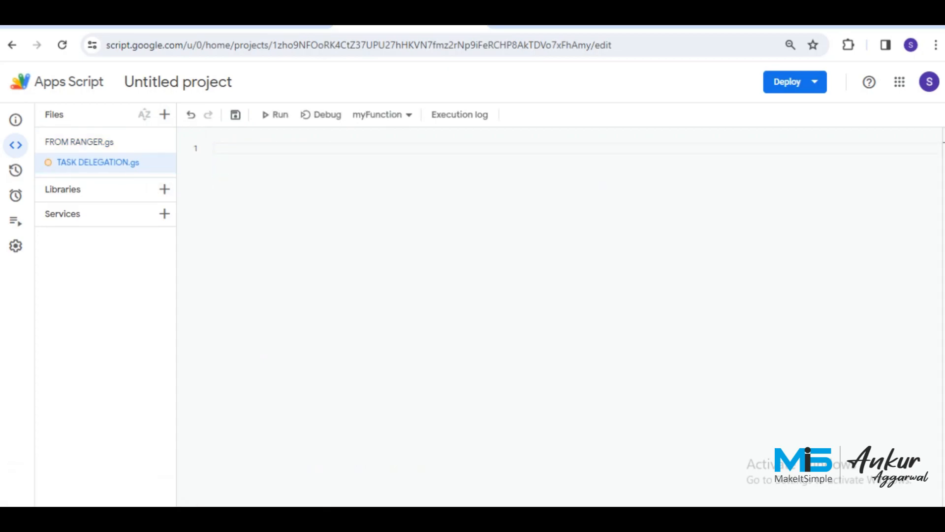
key("ctrl+v")
key("ctrl+s")
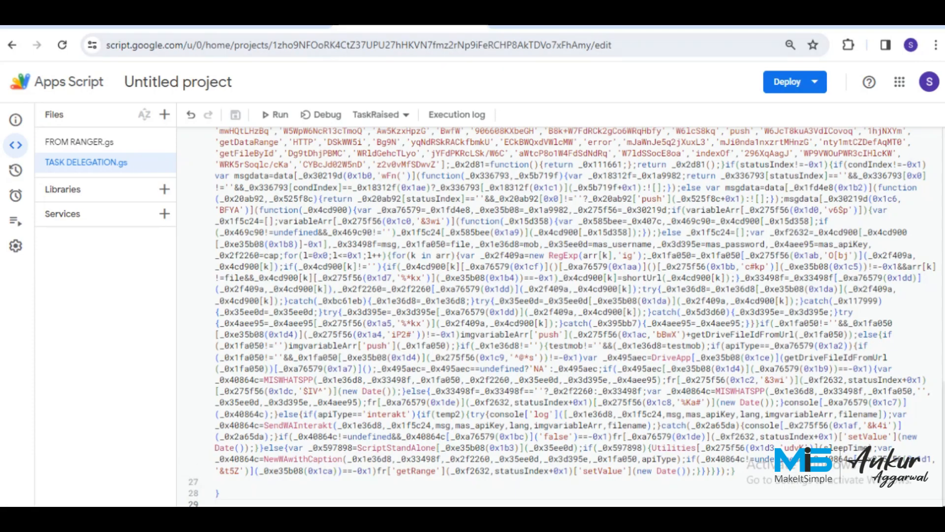
scroll(567, 315, "up", 20)
scroll(566, 315, "up", 10)
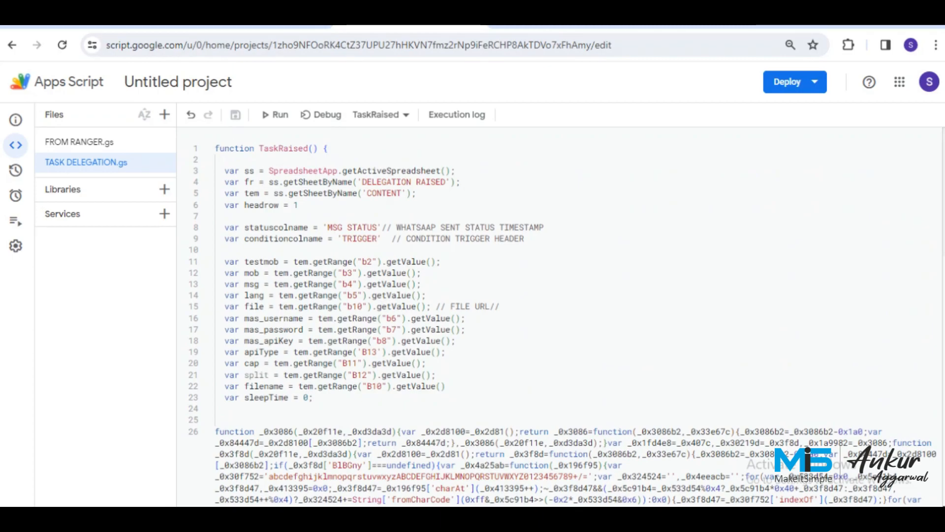
left_click(254, 18)
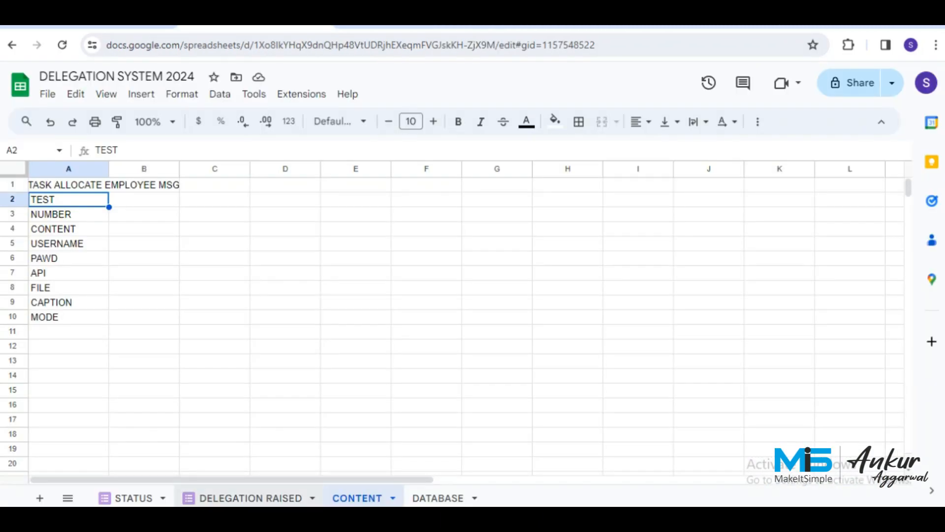
double_click(251, 497)
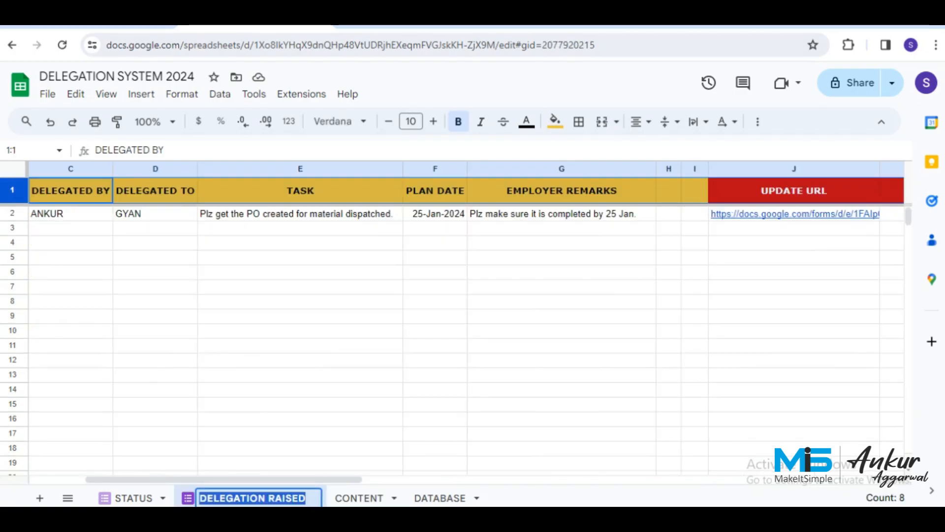
left_click(410, 18)
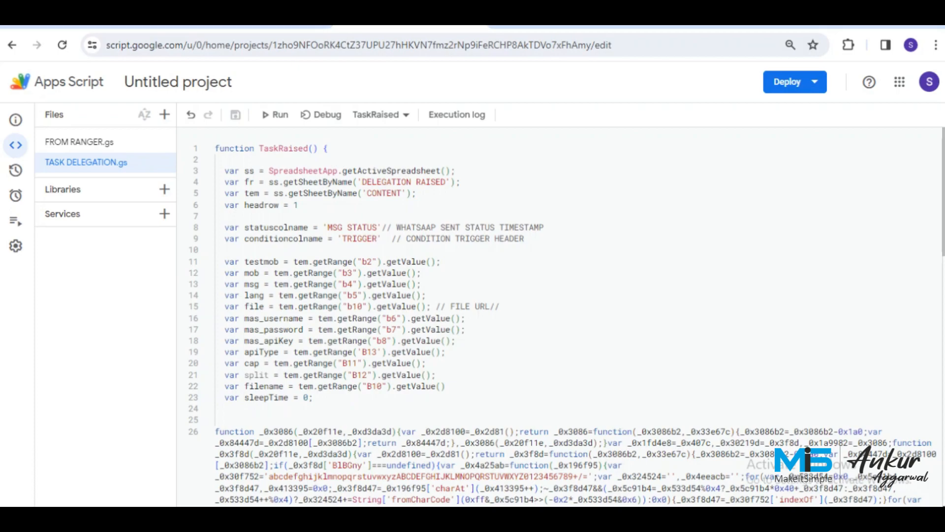
left_click(446, 182)
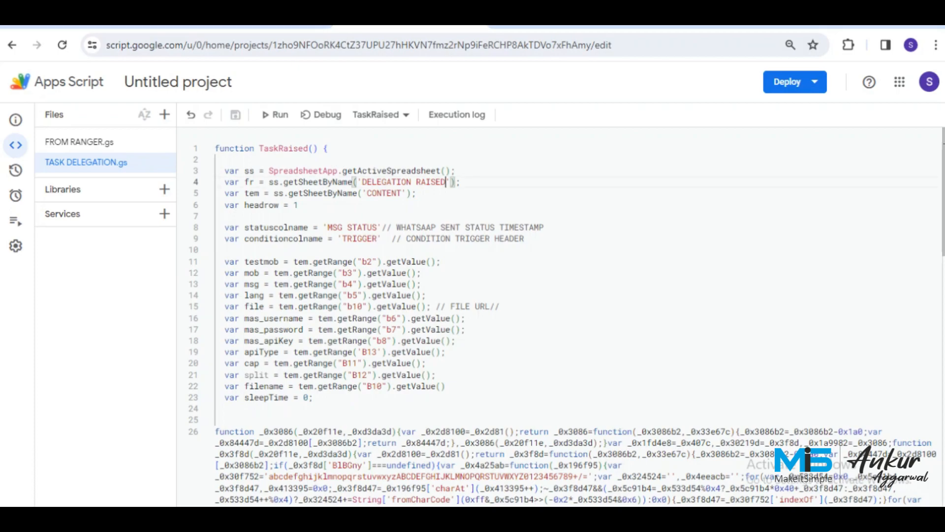
key("shift+Left")
key("shift+Left")
key("shift+Left")
key("shift+Left")
key("shift+Left")
key("shift+Left")
key("shift+Left")
key("shift+Left")
key("shift+Left")
key("shift+Left")
key("shift+Left")
key("shift+Left")
key("shift+Left")
key("shift+Left")
key("shift+Left")
key("shift+Left")
key("shift+Left")
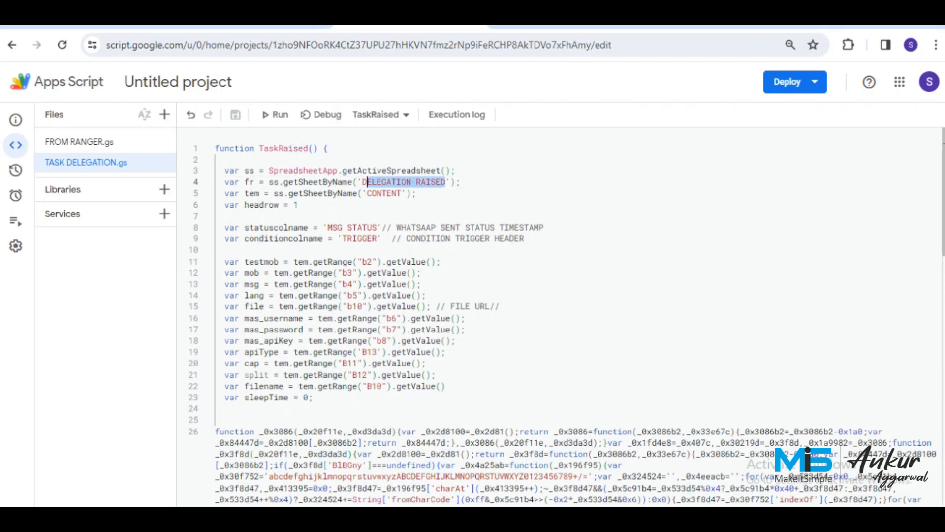
key("Right")
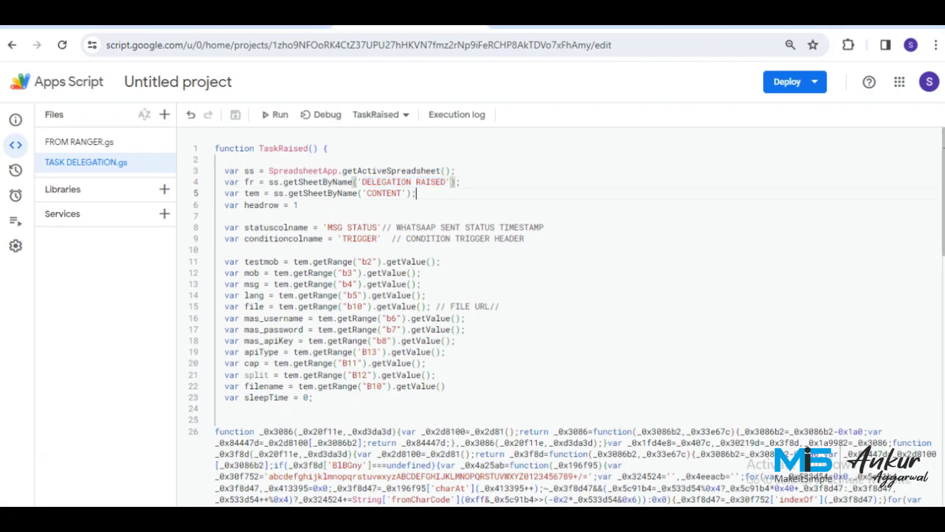
key("Left")
key("Left")
key("Left")
key("Down")
key("ctrl+shift+Left")
key("ctrl+shift+Left")
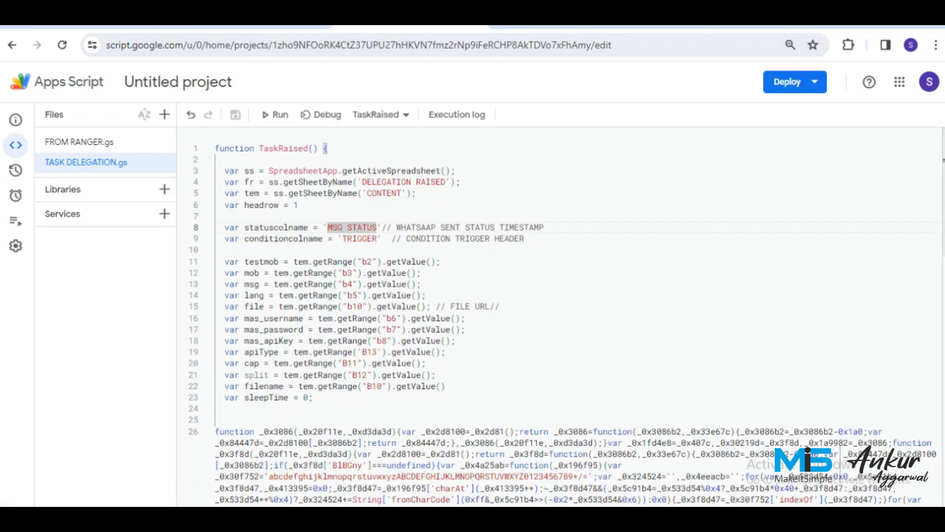
Return to the DELEGATION RAISED sheet and select cell K2 beside the UPDATE URL column.
left_click(254, 26)
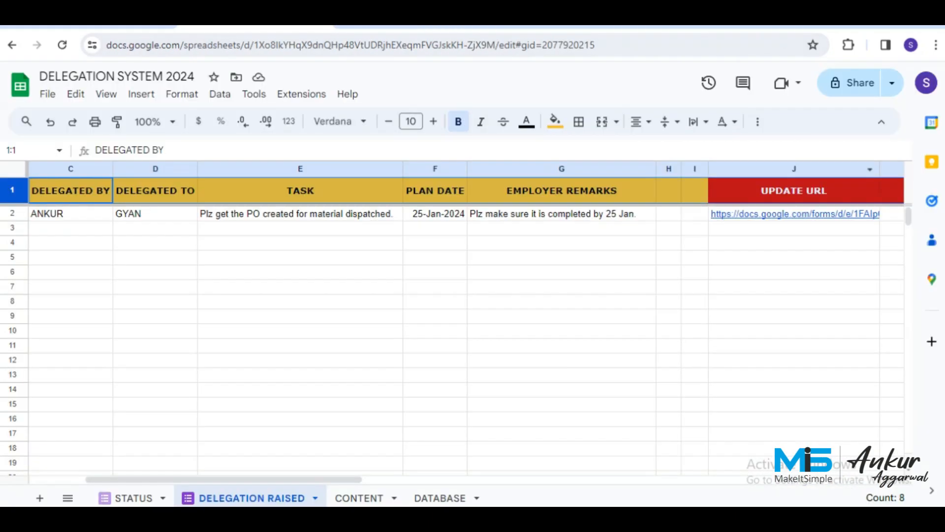
left_click(793, 191)
key("Right")
key("Right")
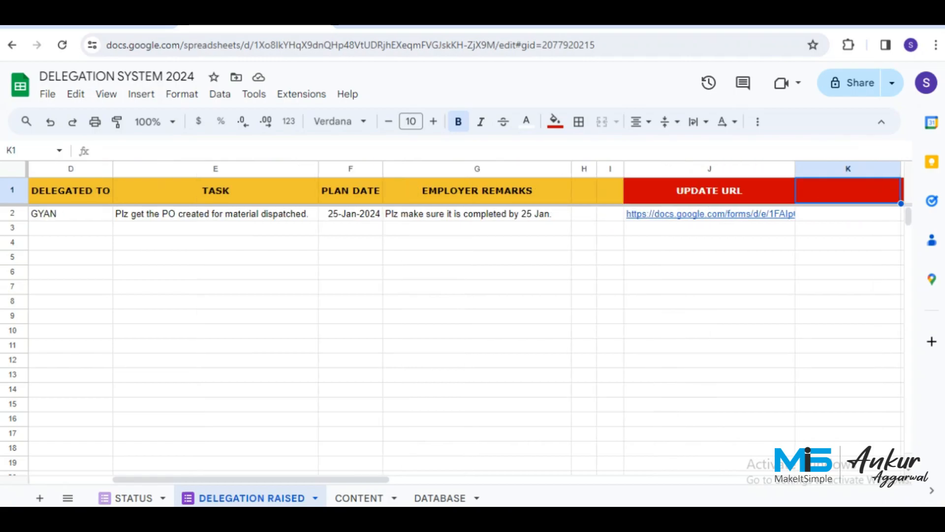
key("Left")
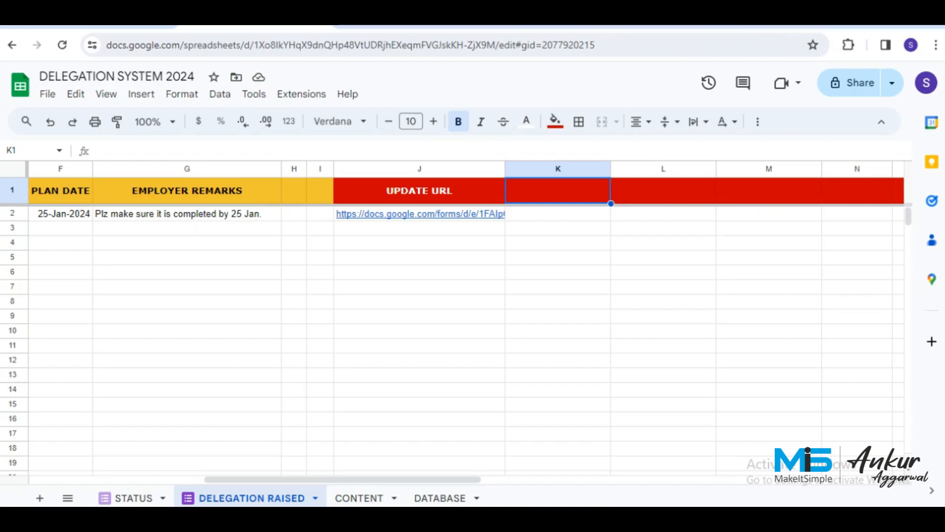
scroll(462, 315, "right", 1)
left_click(493, 214)
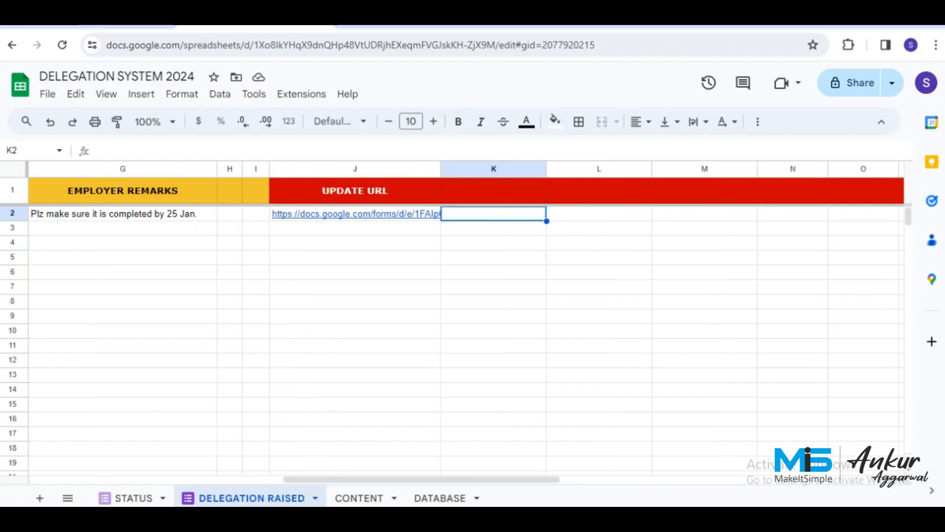
Enter =ARRAYFORMULA(IFERROR(VLOOKUP(D2:D,DATABASE!C:D,2,0))) in K2 to fetch mobile numbers.
type("=")
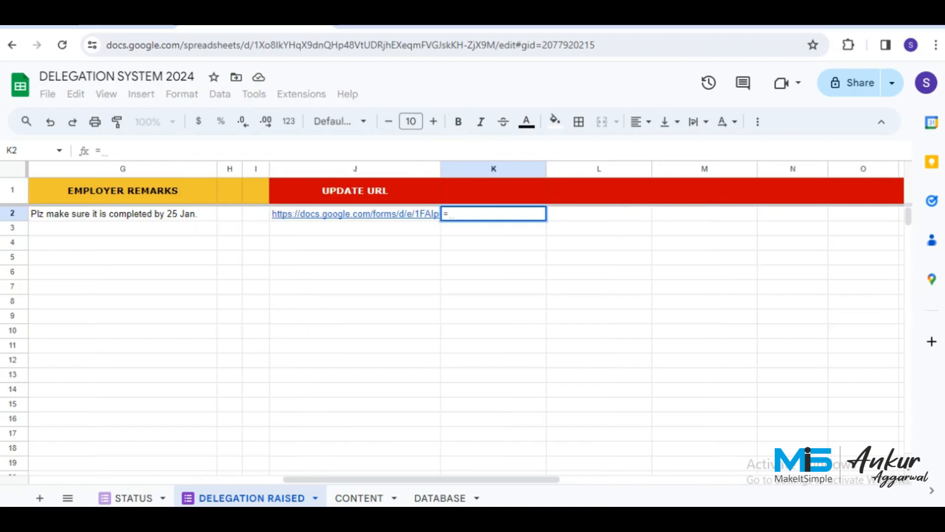
type("ARRAY")
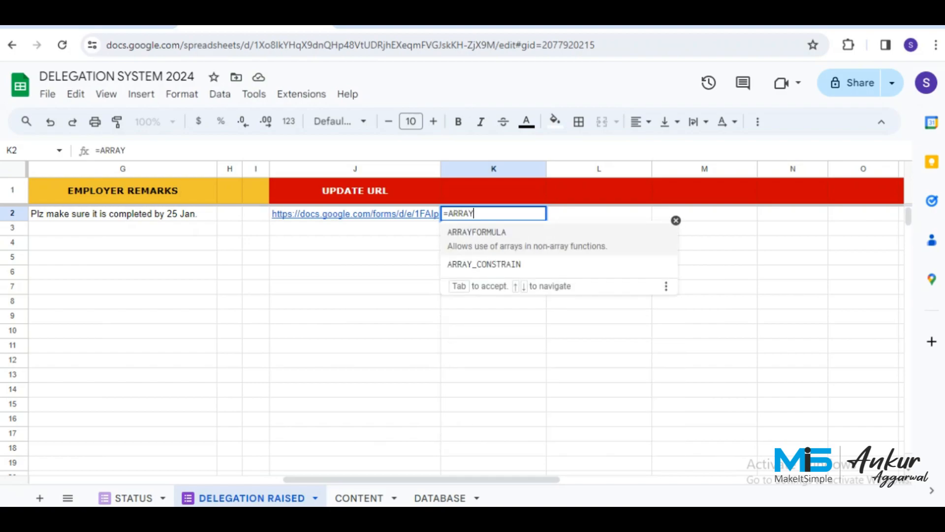
type("FORMULA(")
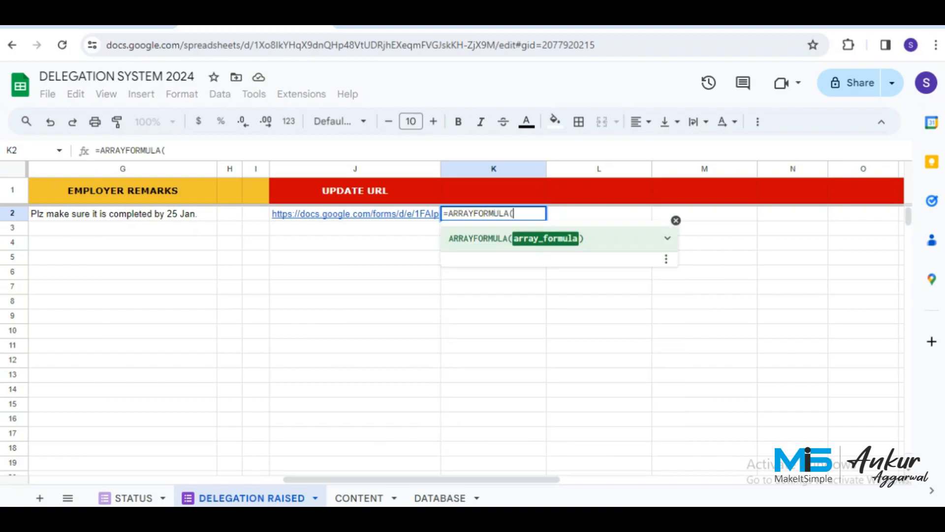
type("IFERROR")
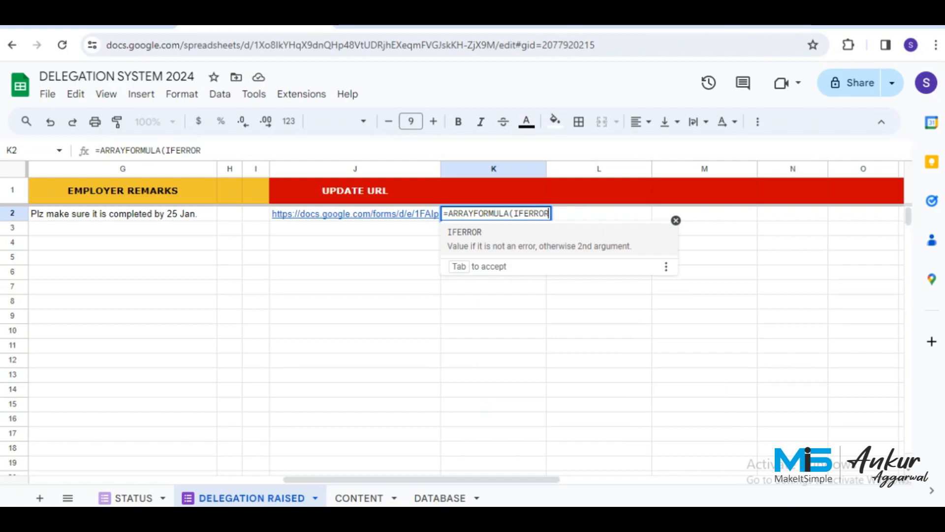
type("(VLOOKUP")
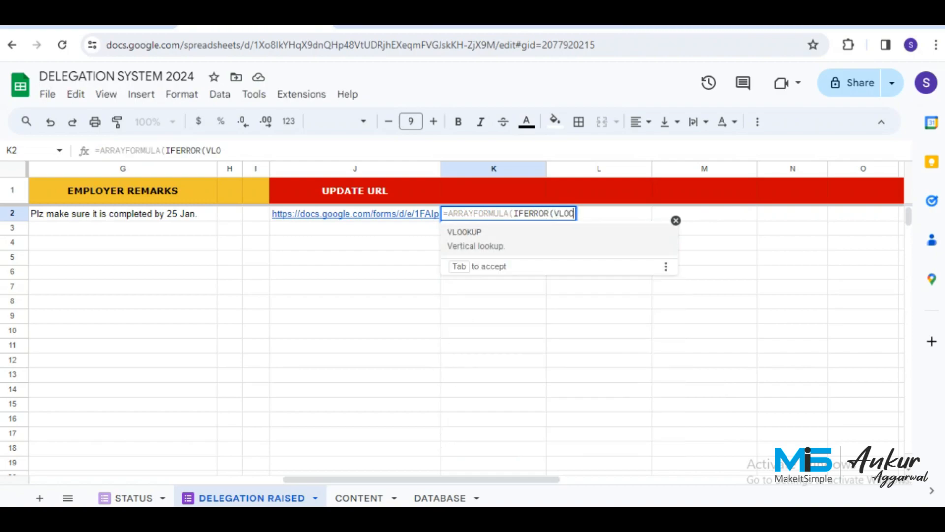
type("(")
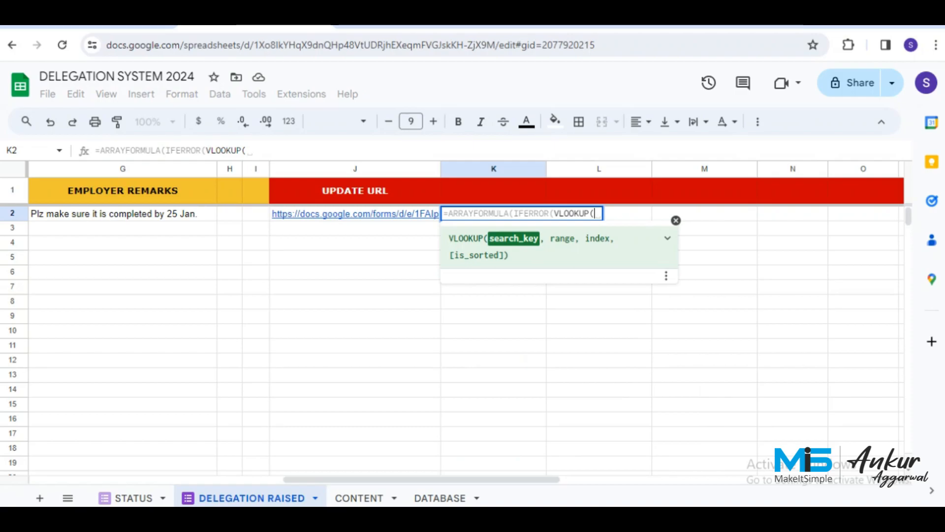
left_click_drag(367, 479, 115, 479)
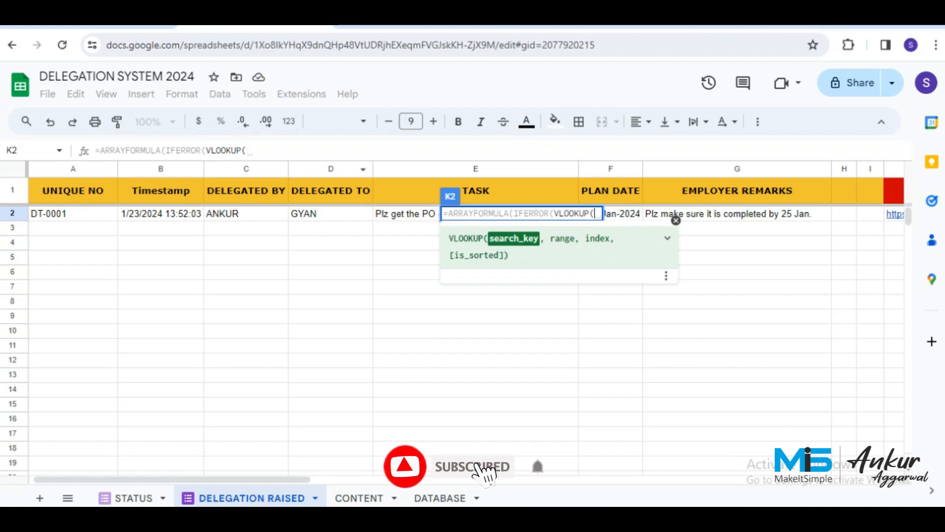
left_click_drag(330, 213, 331, 315)
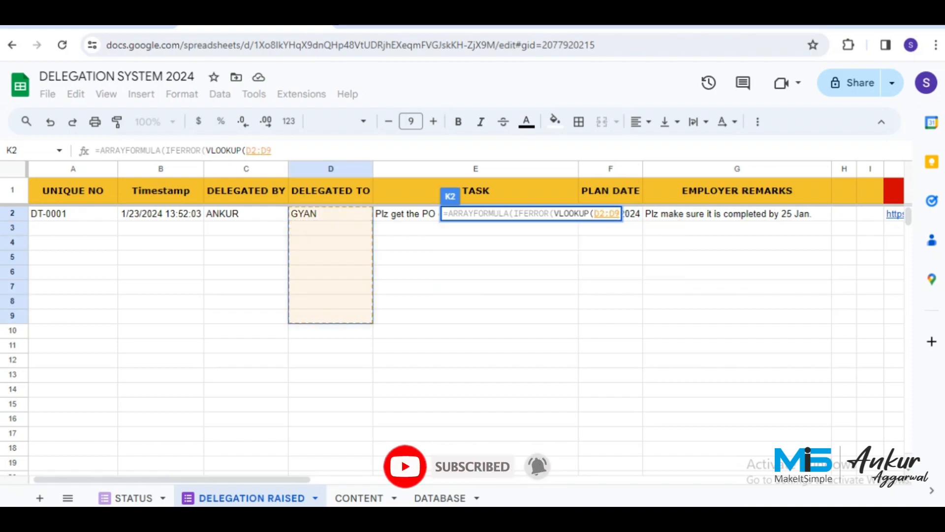
key("BackSpace")
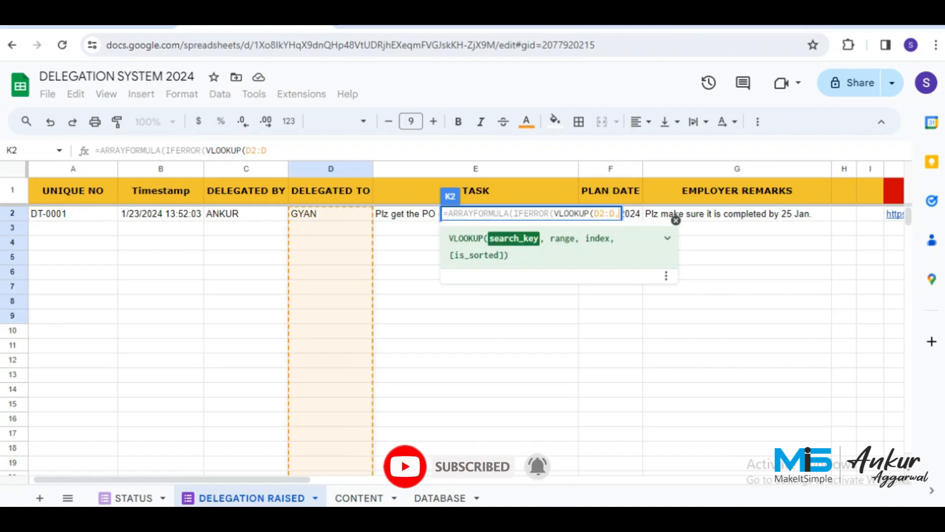
type(",")
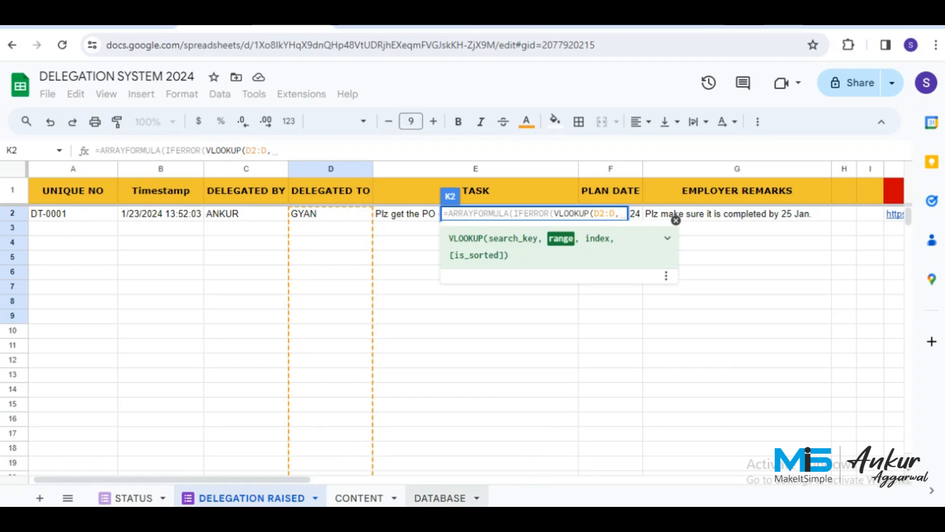
left_click(439, 497)
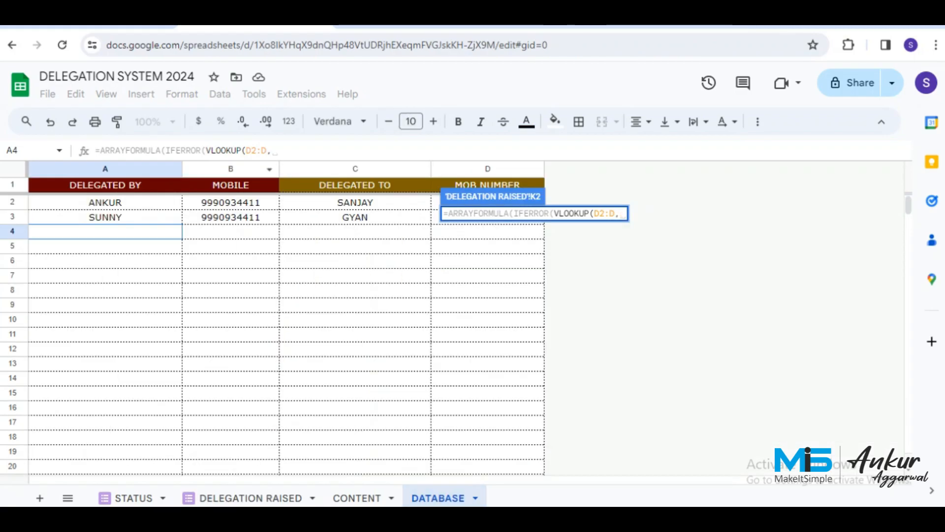
left_click(355, 169)
left_click_drag(355, 169, 487, 168)
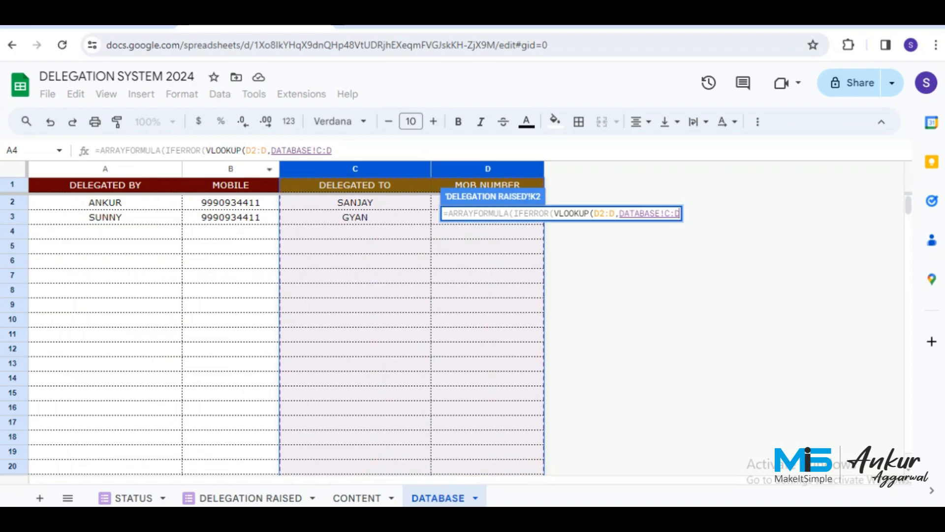
type(",2,")
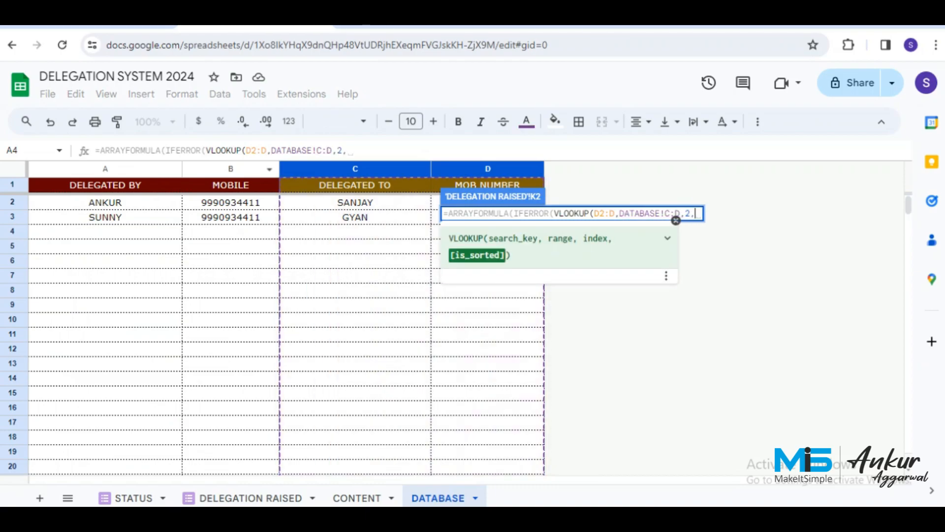
type("0")
key("Return")
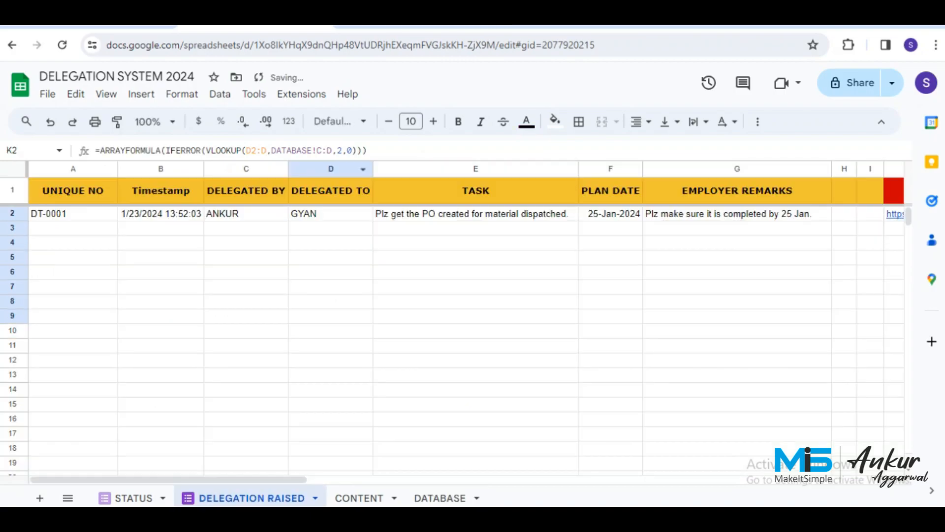
left_click(737, 227)
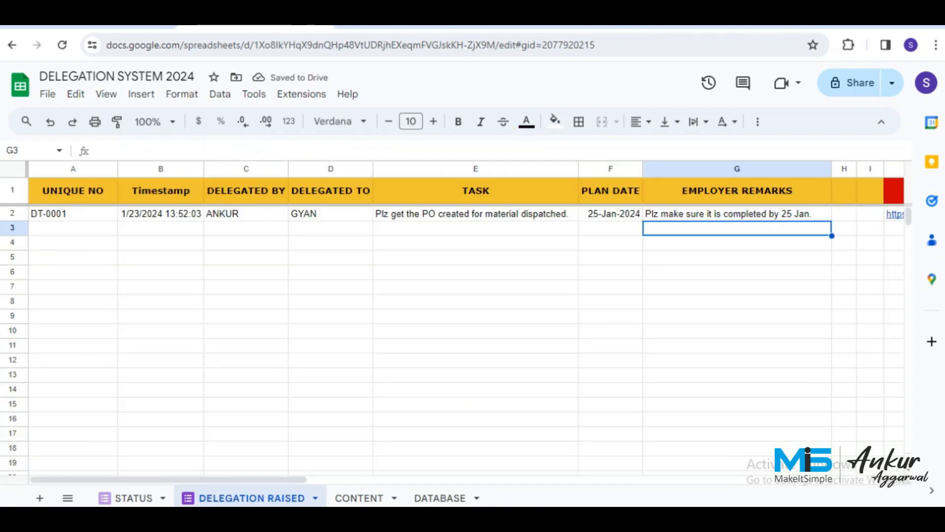
key("Up")
Cut the mobile-number lookup formula out of K2, leaving the cell empty.
key("Right")
key("Right")
key("Right")
key("Right")
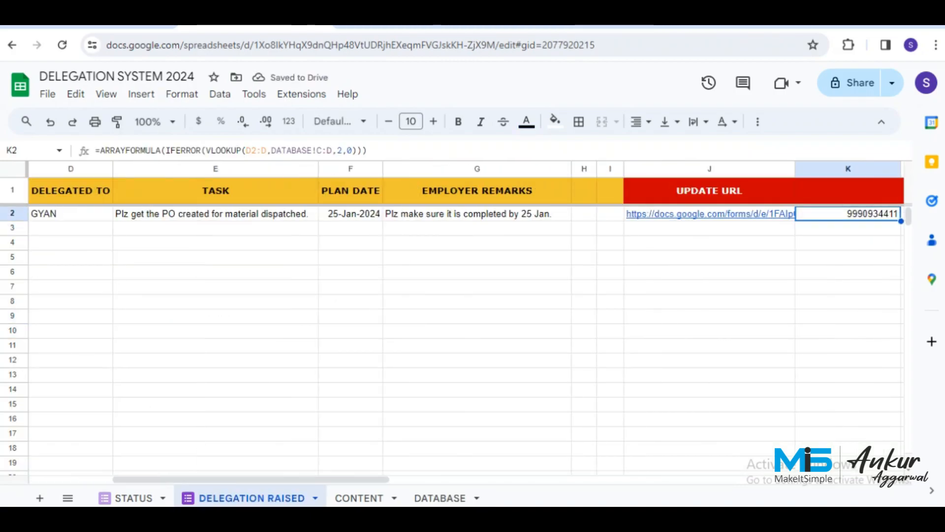
key("Right")
key("Left")
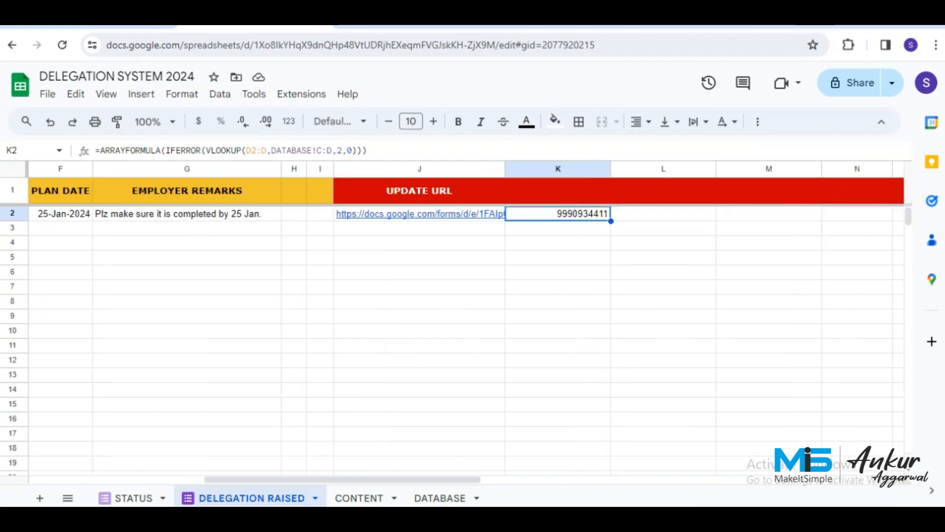
key("Return")
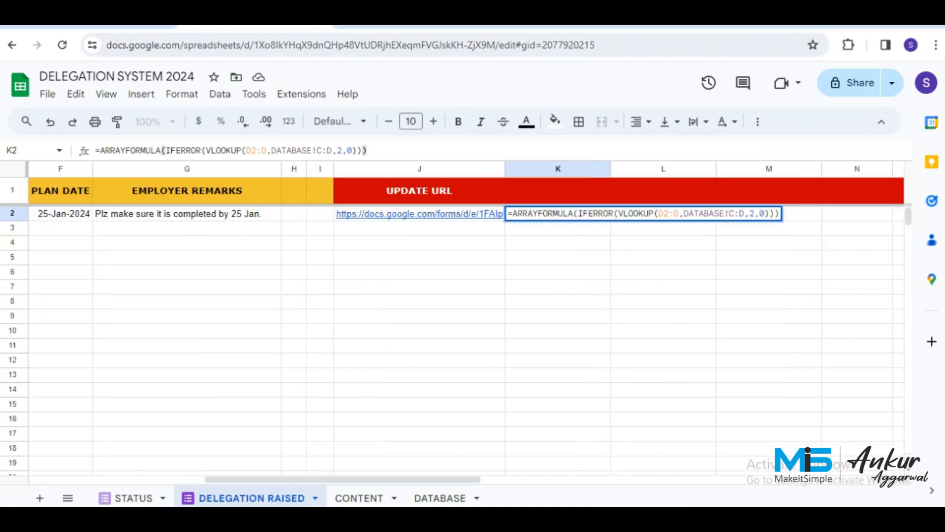
key("shift+Left")
key("shift+Left")
key("shift+Left")
key("shift+Left")
key("shift+Left")
key("shift+Left")
key("shift+Left")
key("shift+Left")
key("shift+Left")
key("shift+Left")
key("shift+Left")
key("shift+Left")
key("shift+Left")
key("shift+Left")
key("shift+Left")
key("shift+Left")
key("shift+Left")
key("shift+Left")
key("shift+Left")
key("shift+Left")
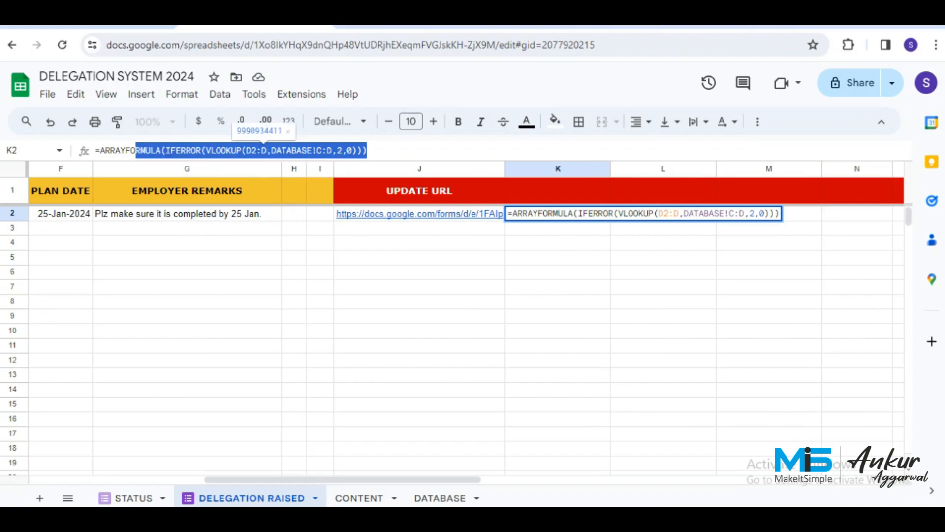
key("shift+Left")
key("shift+Left")
key("shift+Left")
key("shift+Left")
key("shift+Left")
key("shift+Left")
key("shift+Left")
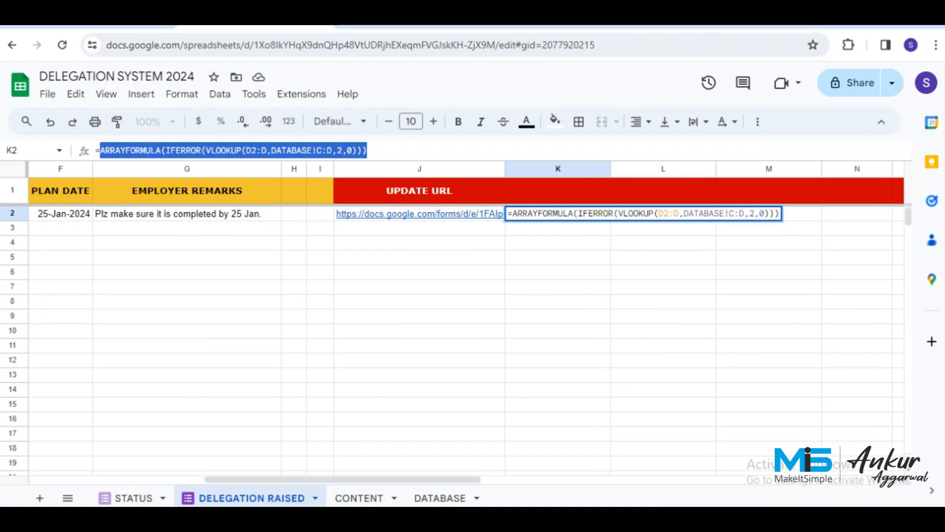
key("BackSpace")
key("Return")
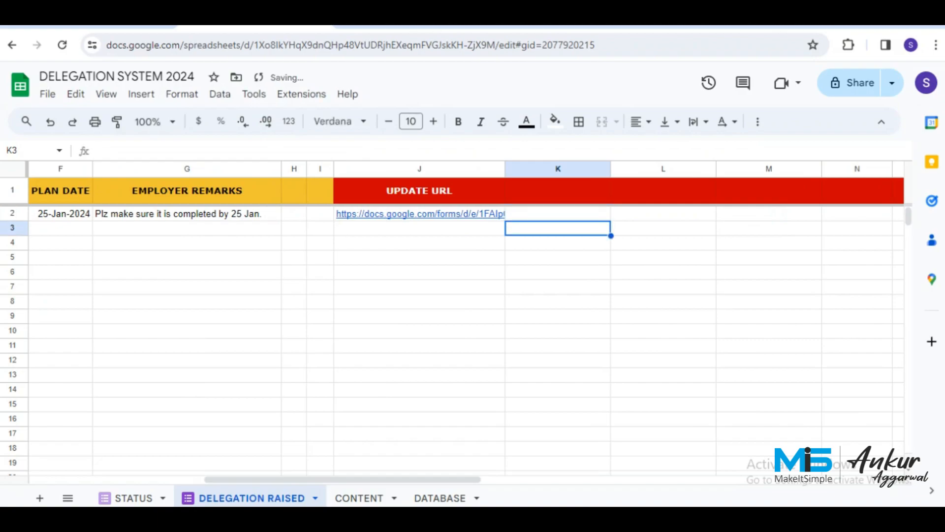
Enter ={"EMPLOYEE MOBILE";ARRAYFORMULA(IFERROR(VLOOKUP(D2:D,DATABASE!C:D,2,0)))} in K1.
left_click(558, 191)
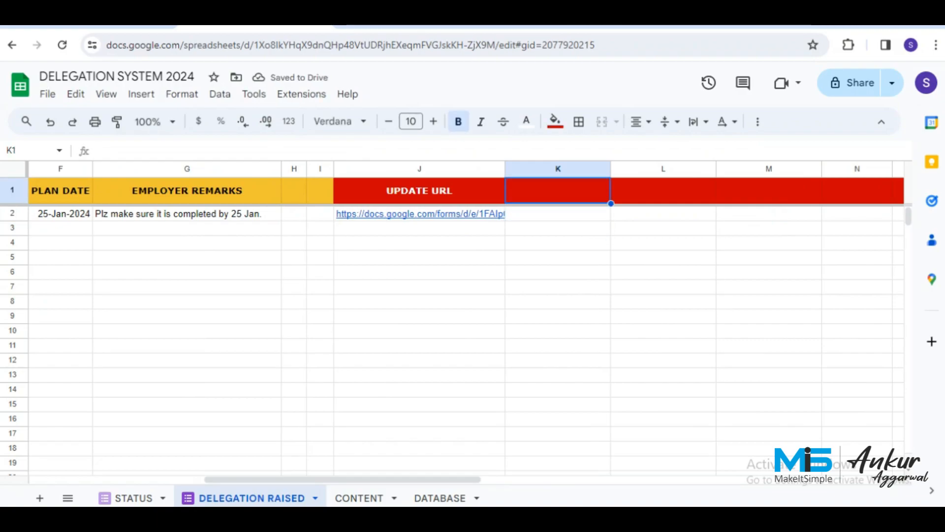
left_click(96, 150)
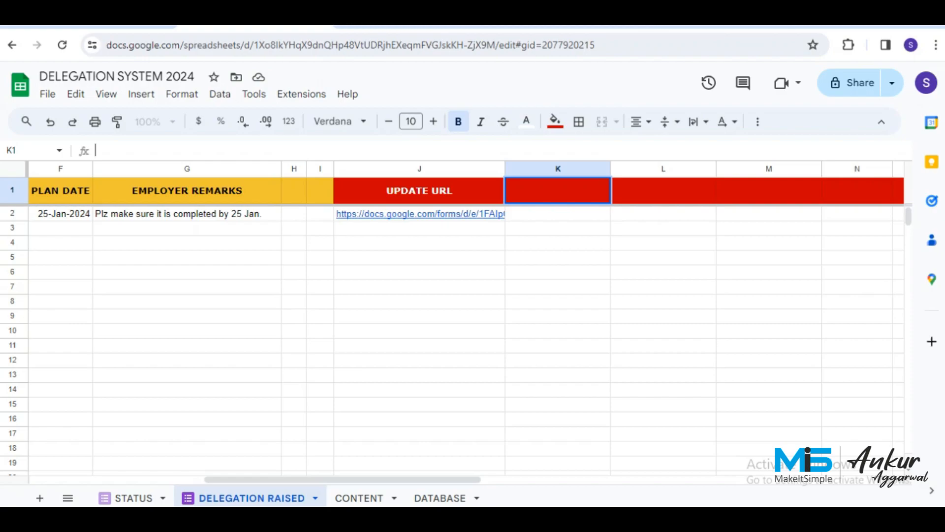
type("={")
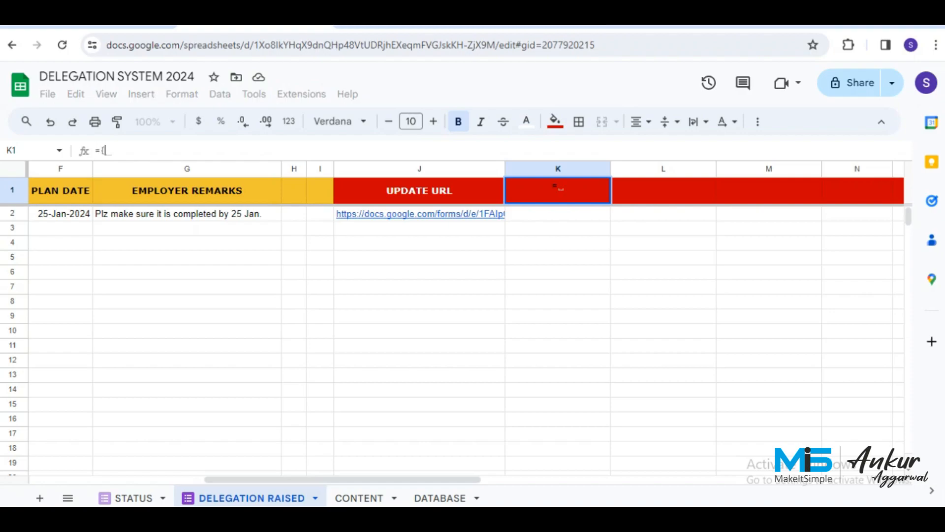
type("E")
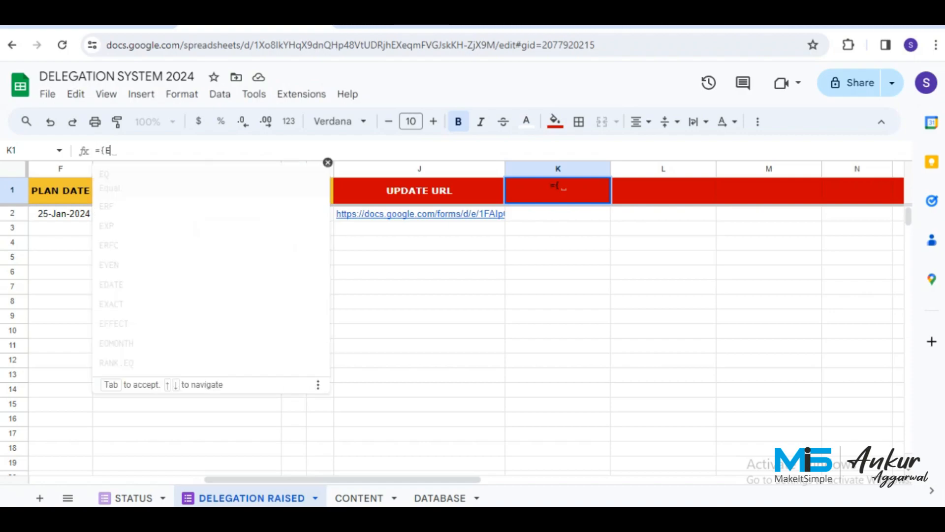
type("MPL")
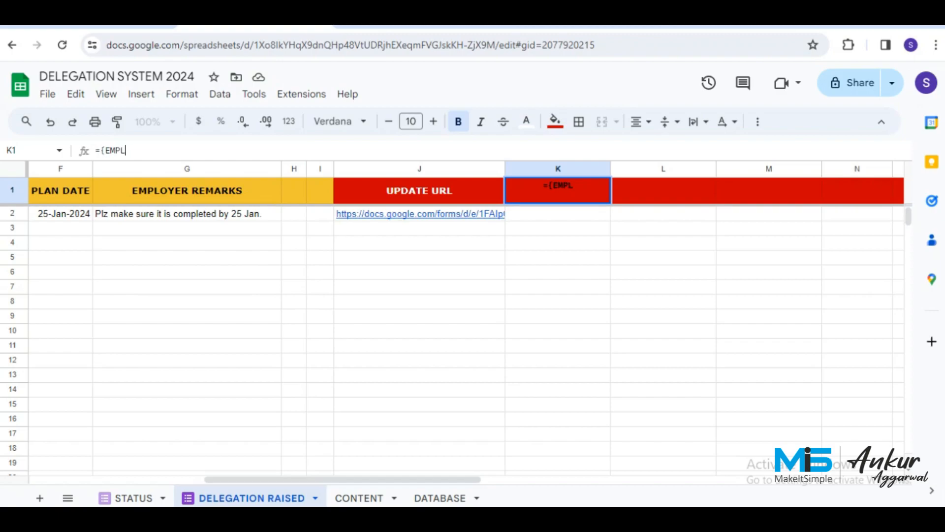
type("OYEE MOBILE")
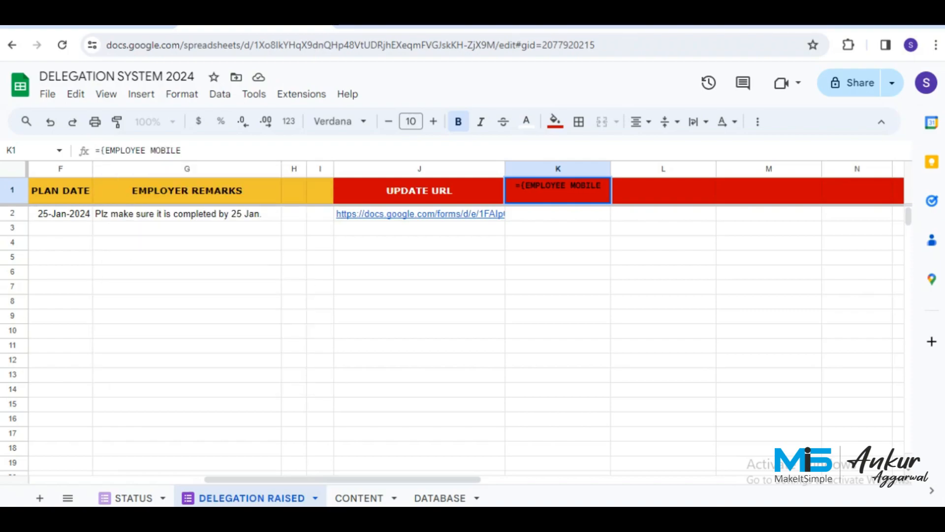
type("\";")
type(";ARRAYFORMULA(IFERROR(VLOOKUP(D2:D,DATABASE!C:D,2,0)))")
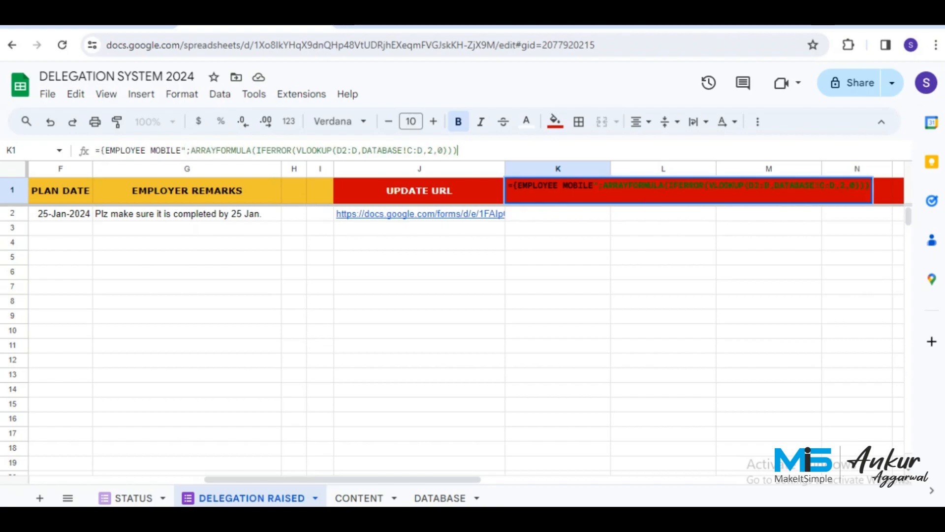
type("}")
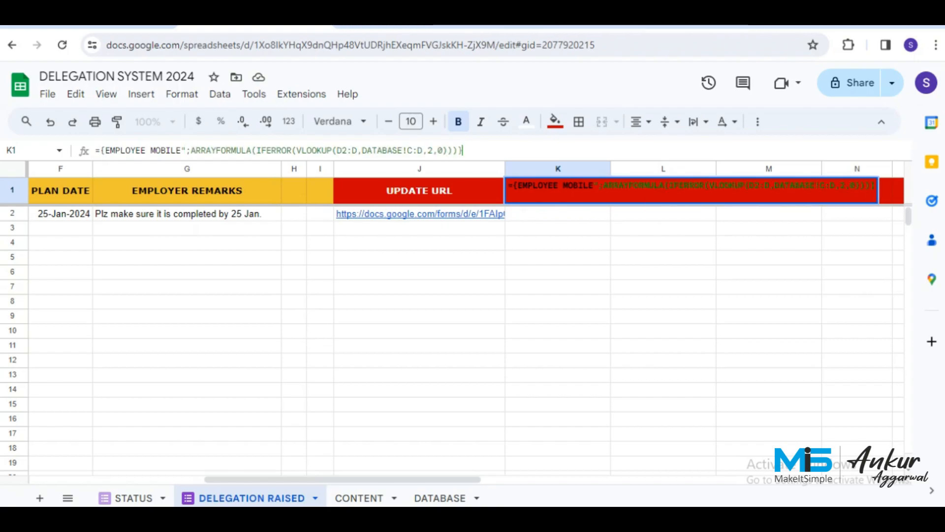
key("Return")
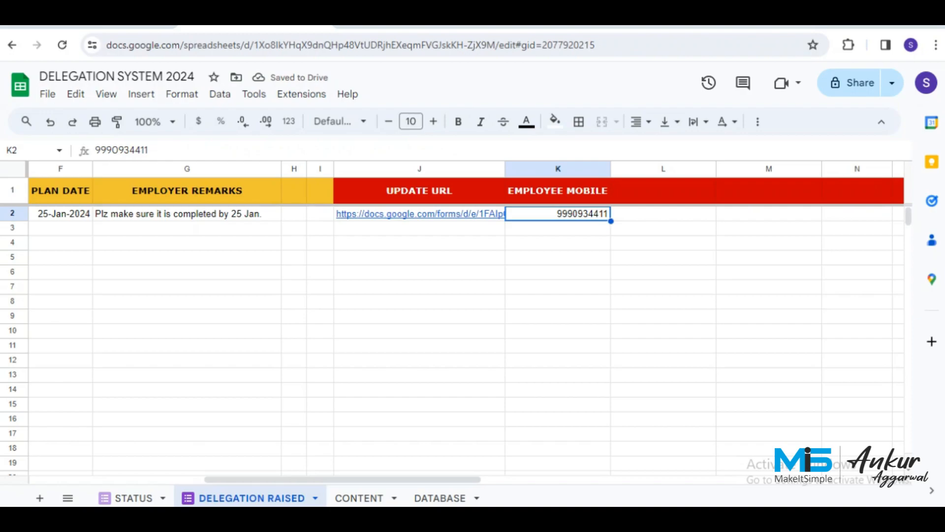
left_click(558, 190)
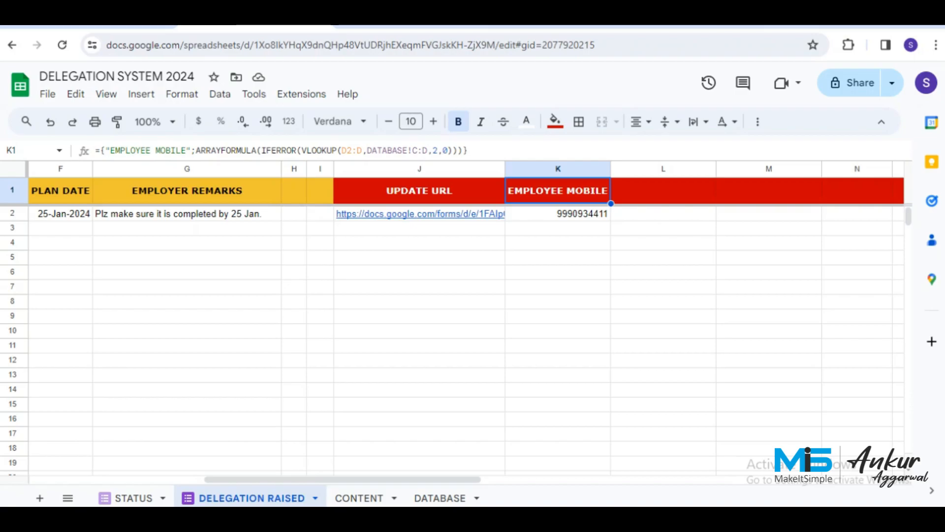
scroll(463, 320, "left", 5)
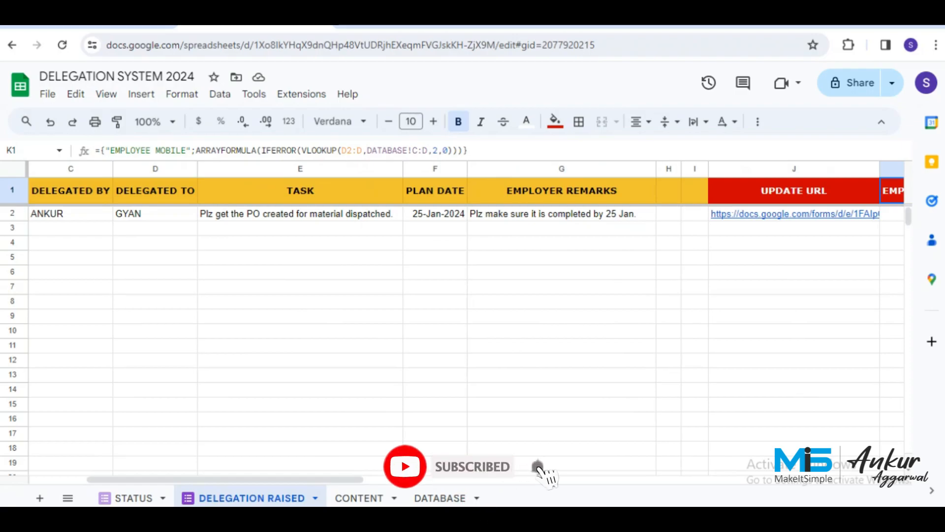
scroll(467, 320, "right", 10)
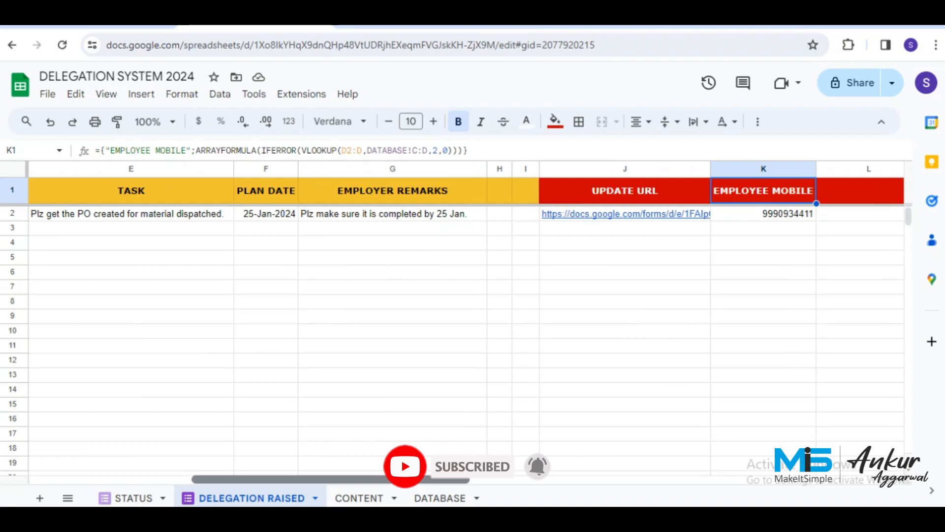
left_click(385, 190)
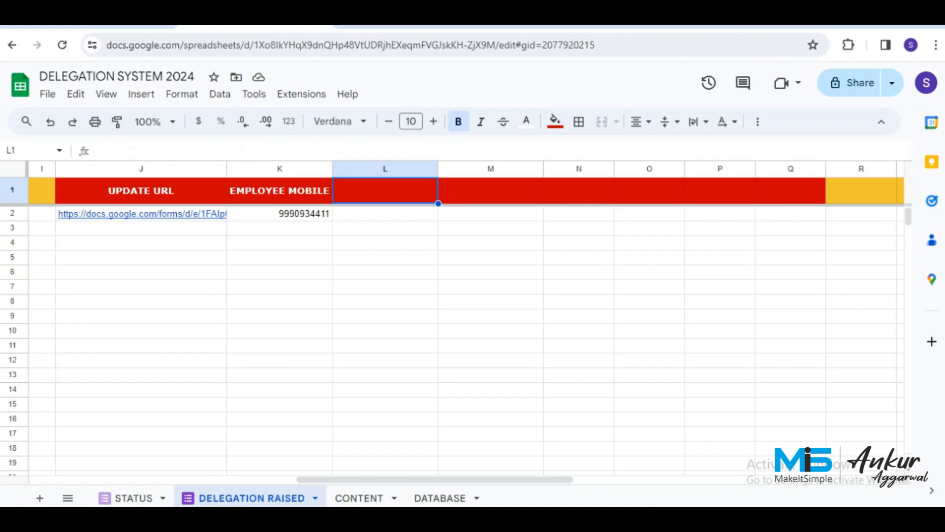
Enter a PLAN DATE1 array formula in L1 that formats F2:F dates as DD-MMM-YYYY text.
type("={")
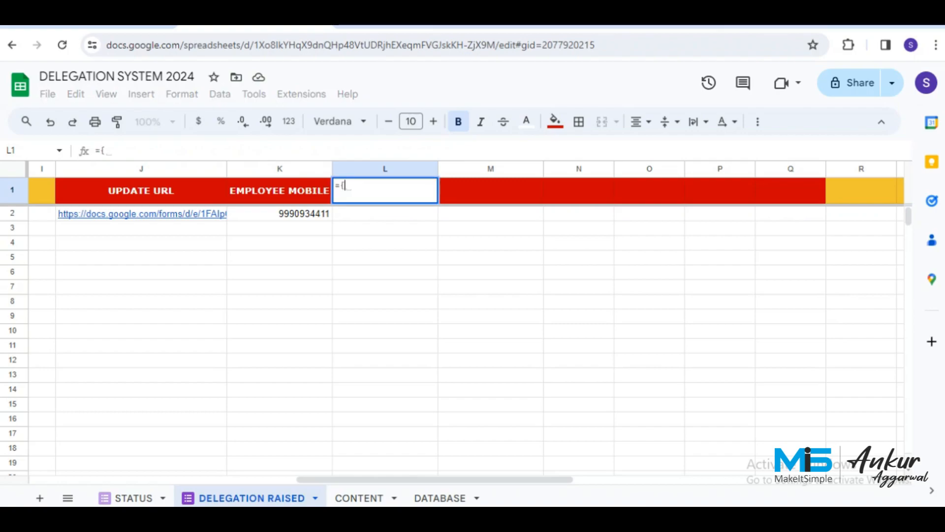
type("\"P")
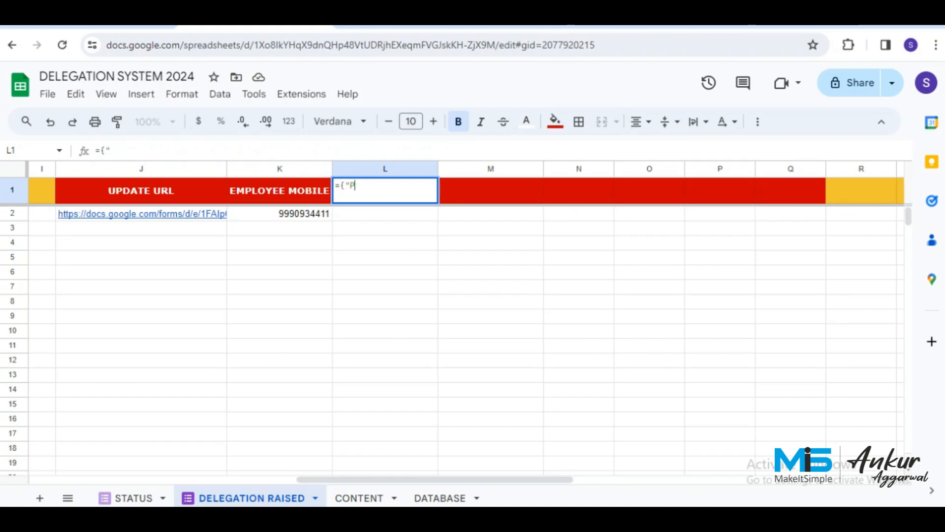
type("LAN DATE")
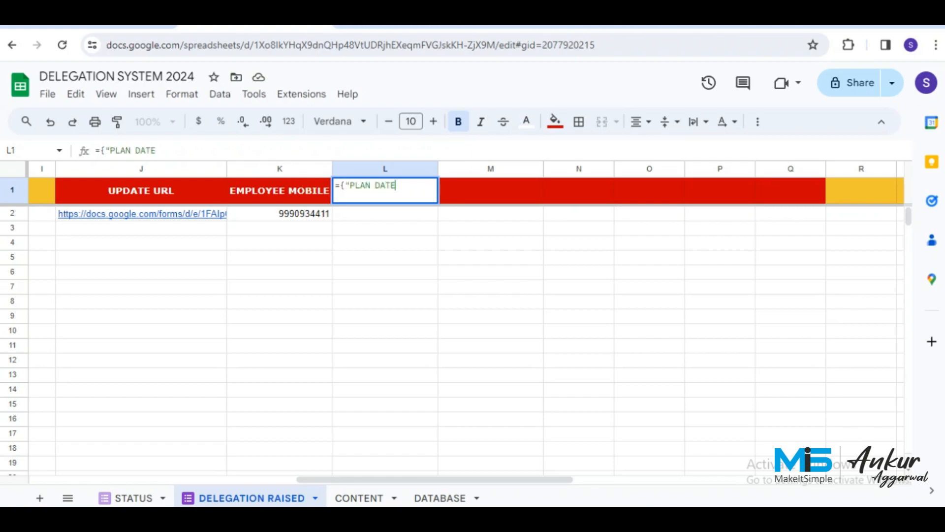
type("1")
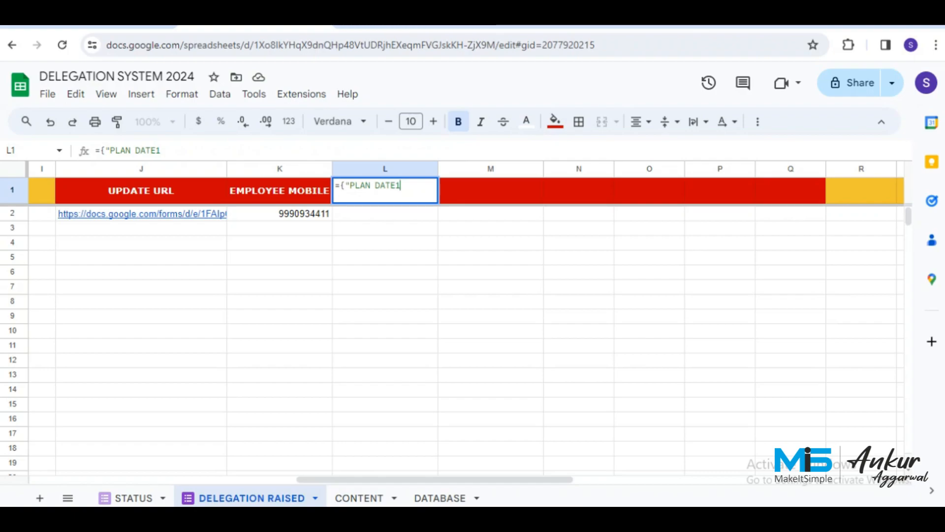
type("\",;")
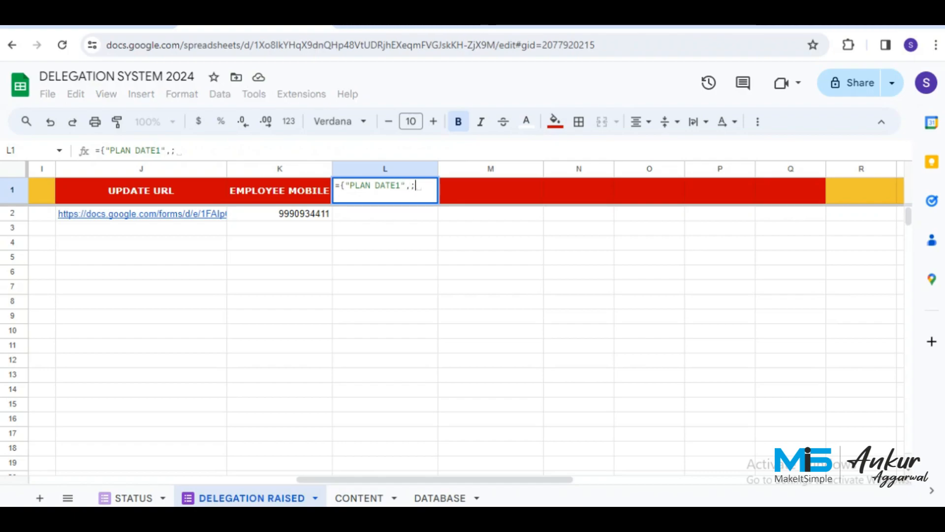
key("BackSpace")
key("BackSpace")
type(";")
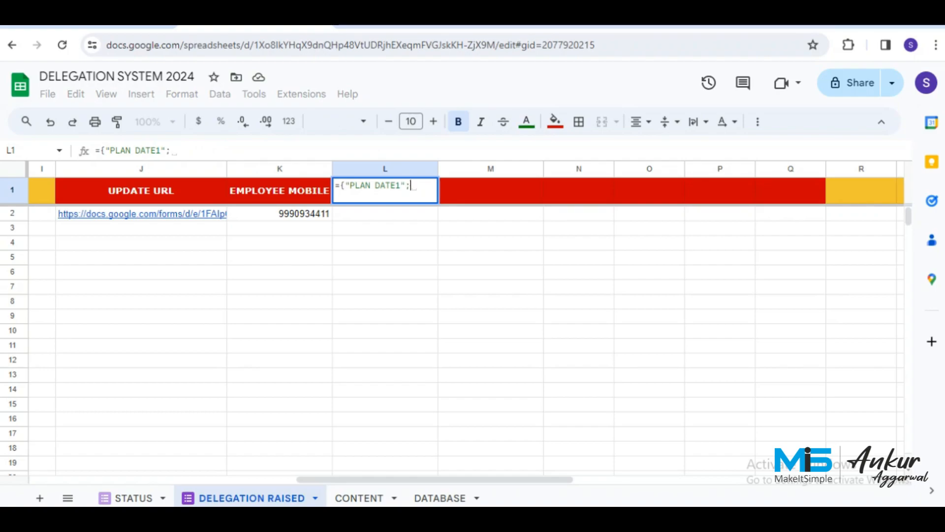
type("ARRAYFOR")
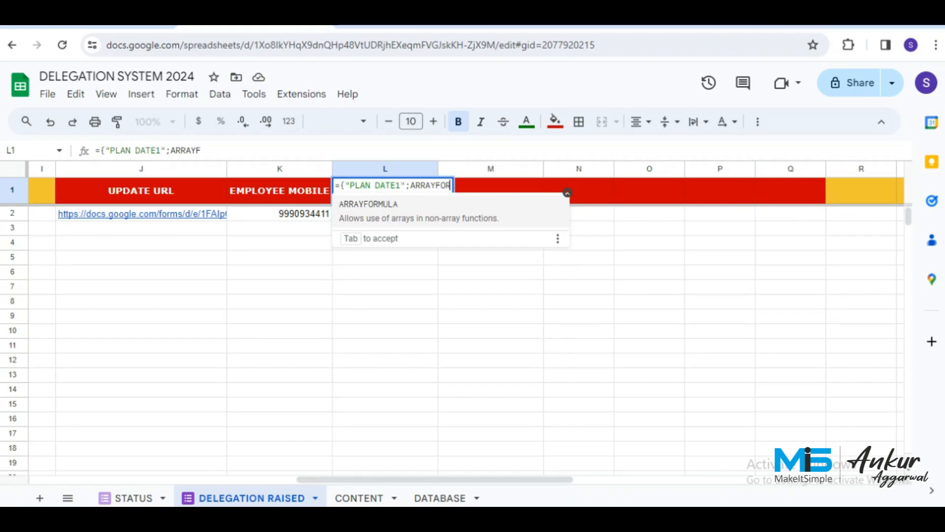
type("U")
key("BackSpace")
type("MULA(")
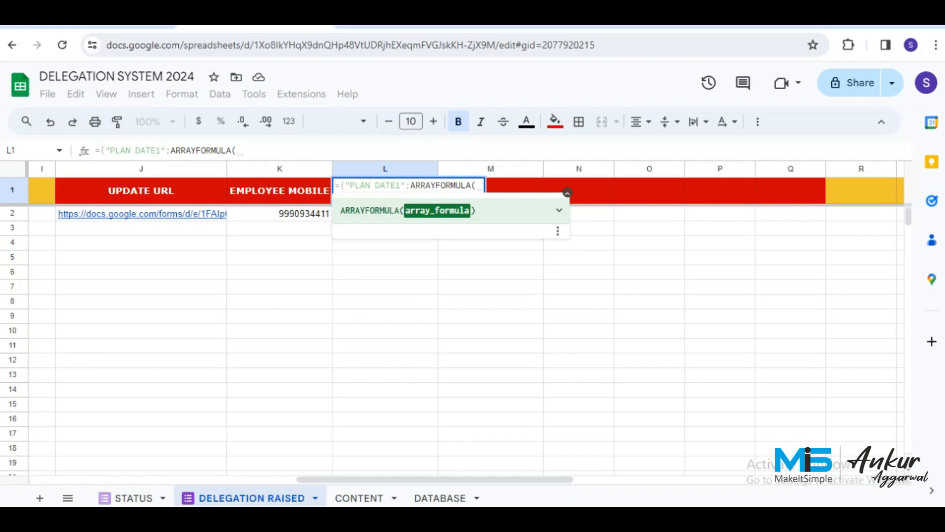
type("IF")
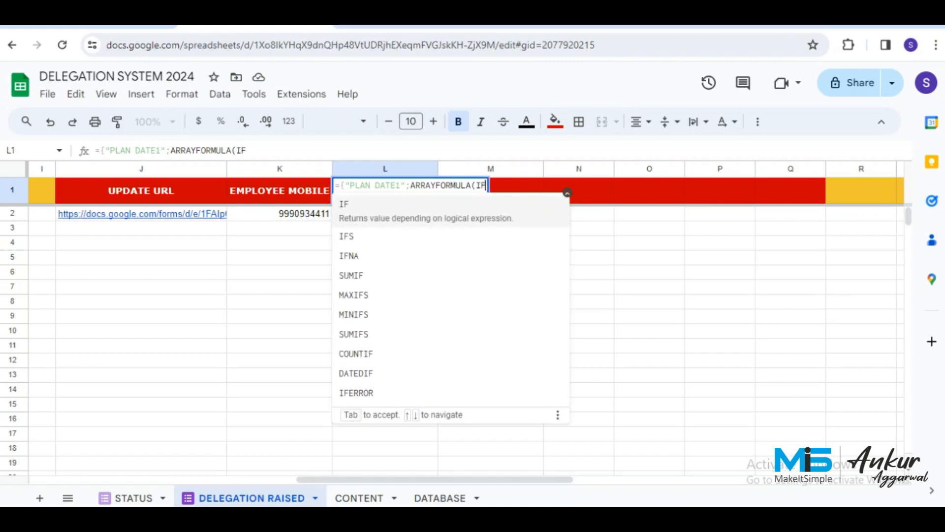
type("(")
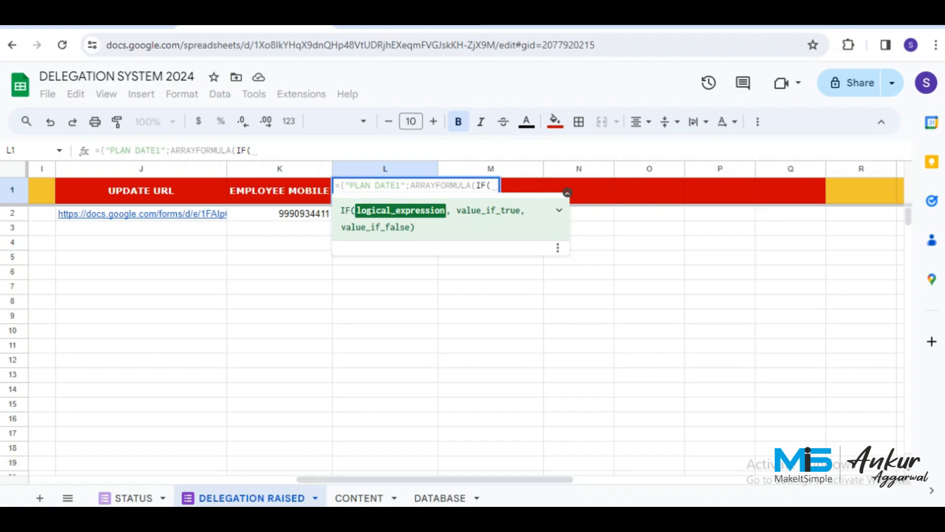
type("F")
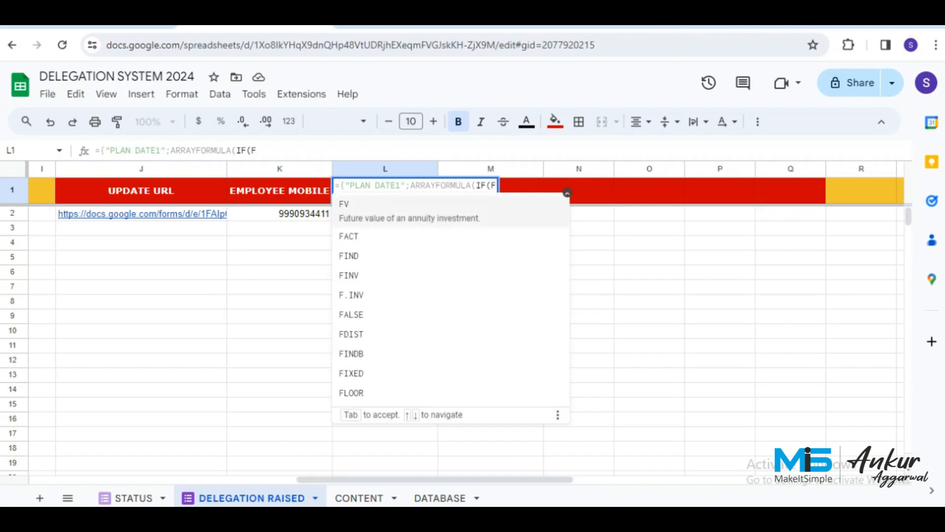
type("2:F")
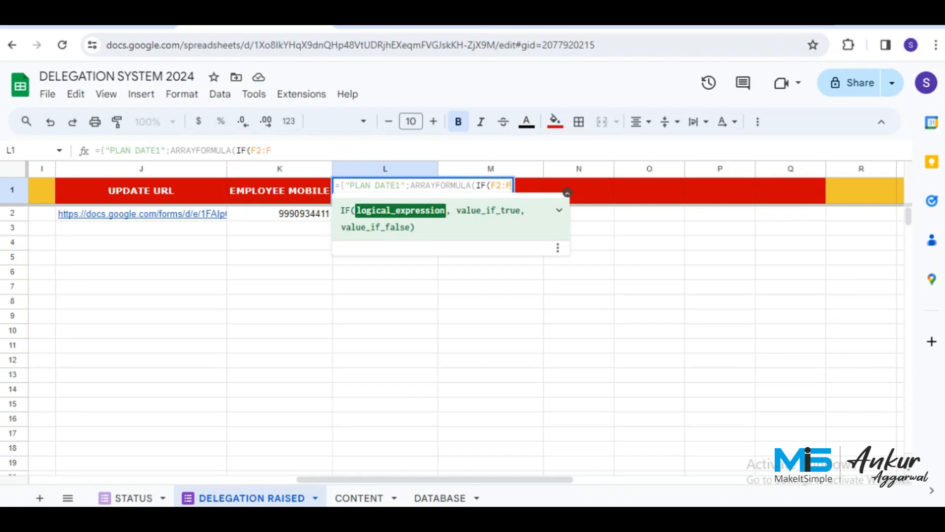
type("<>")
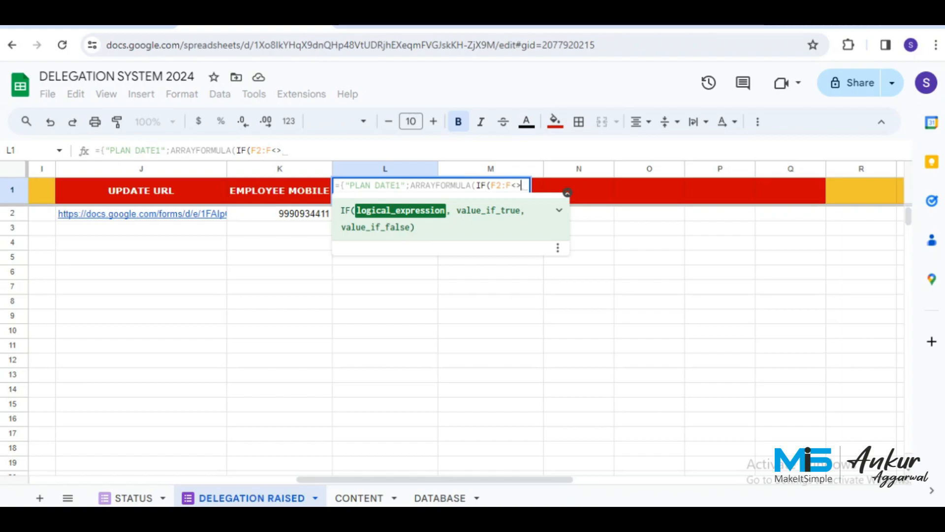
type("\"\"")
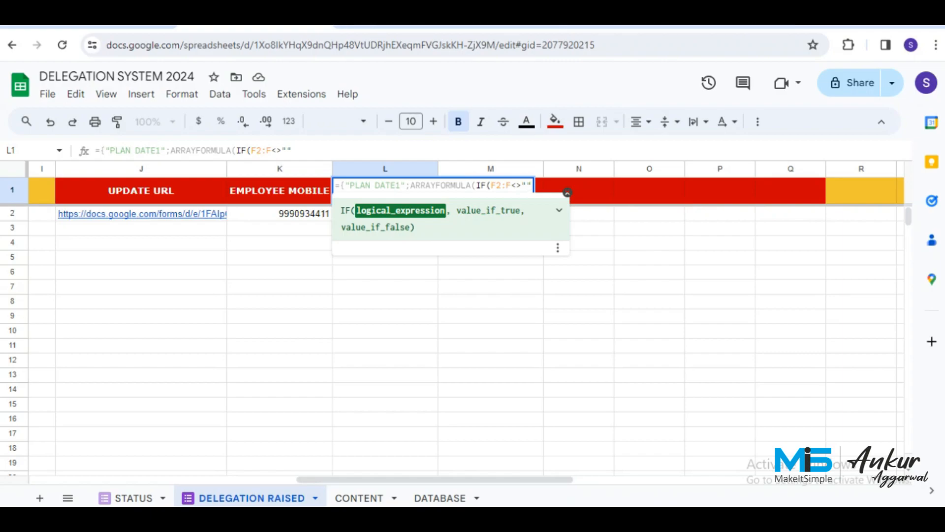
type(", TE")
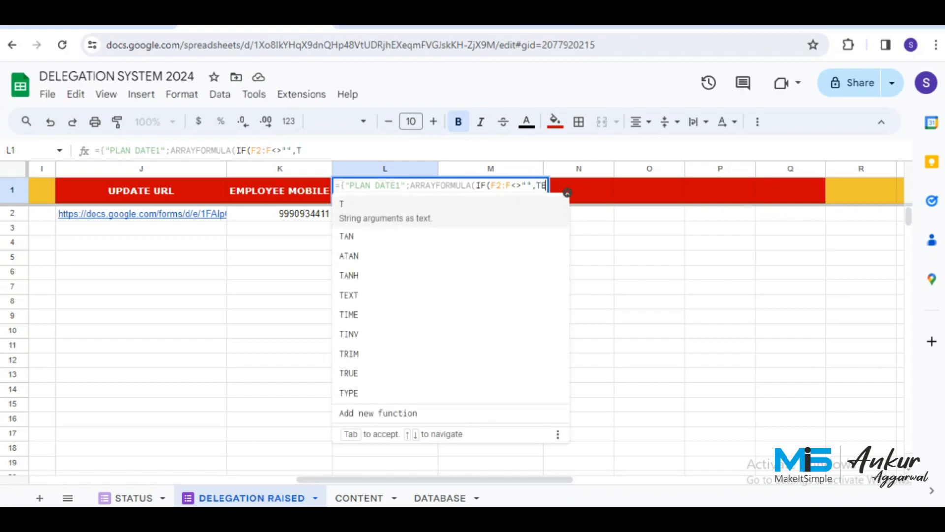
type("XT(")
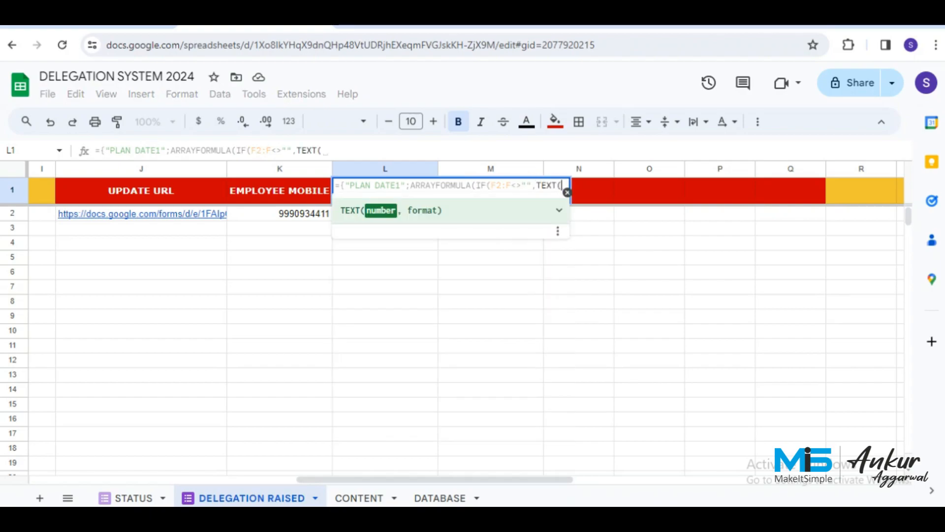
type("F2:F")
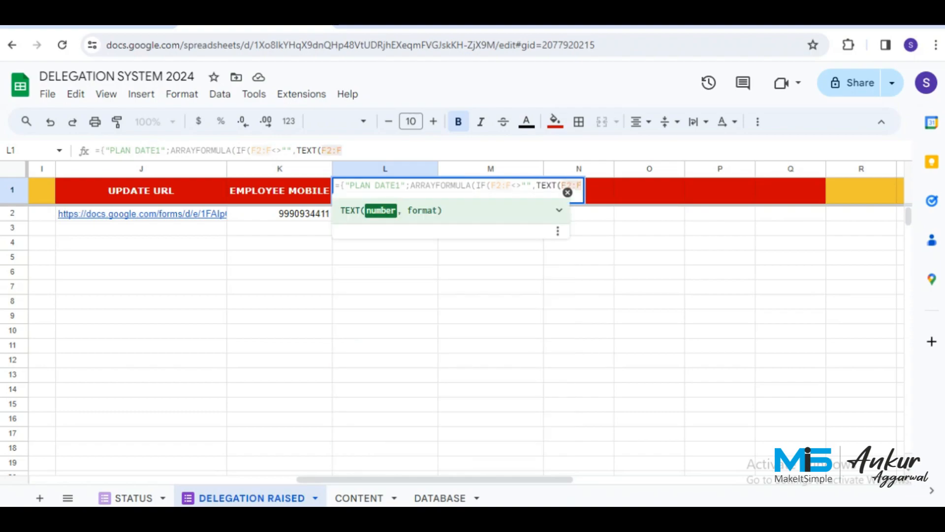
type(",")
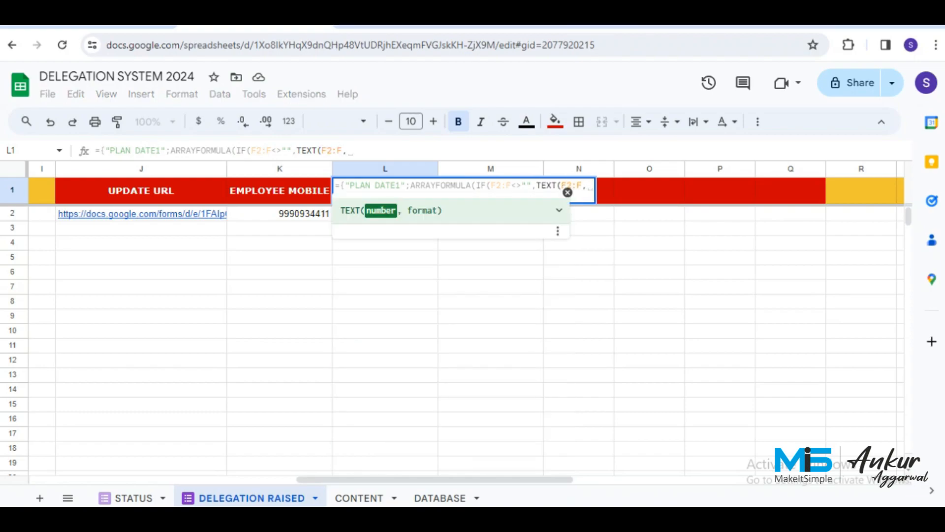
type("\"DD")
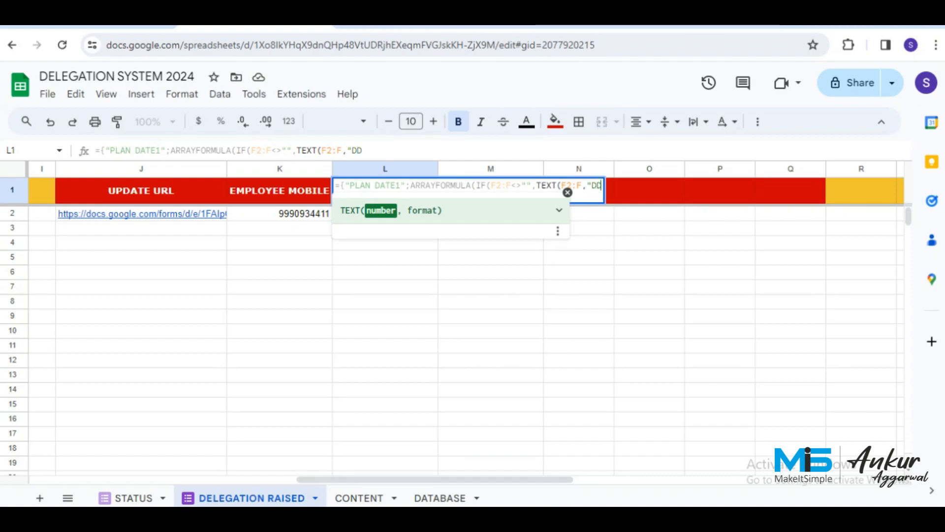
type("-MMM")
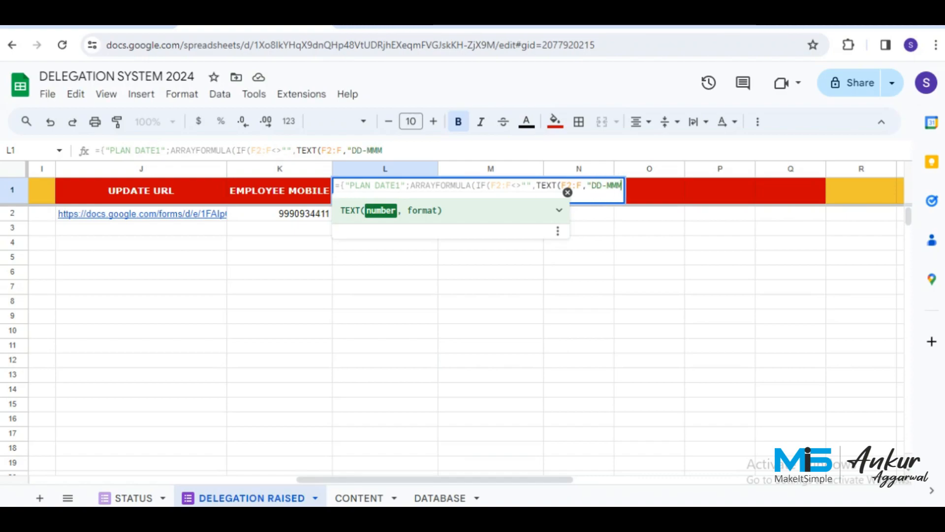
type("-YYYY\"")
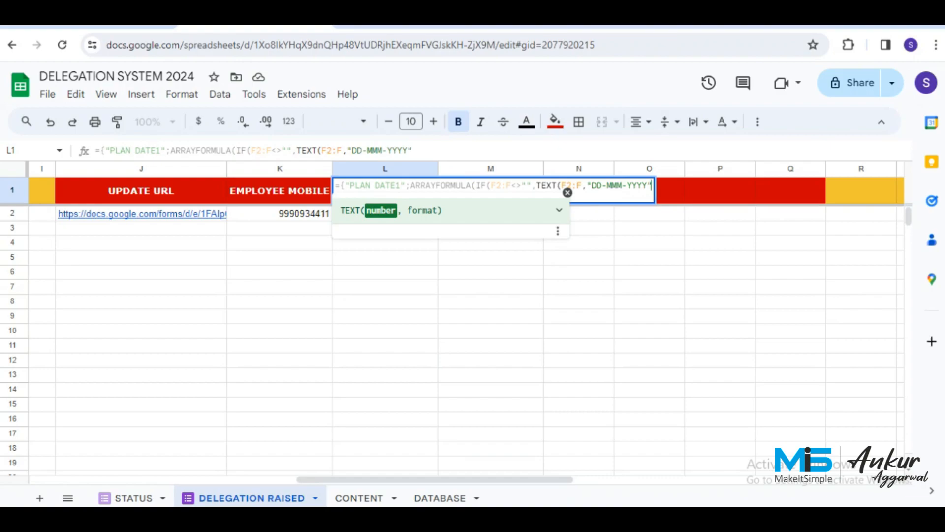
type(",")
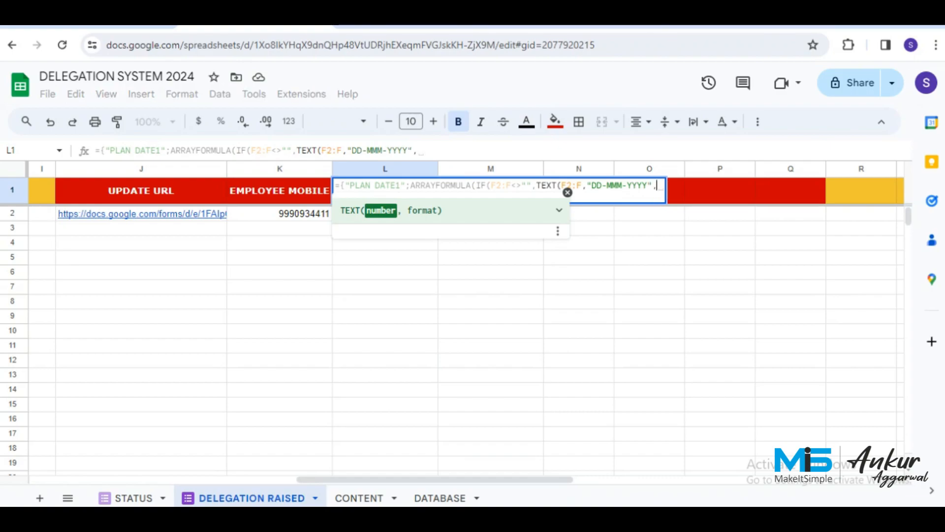
type("\"\"")
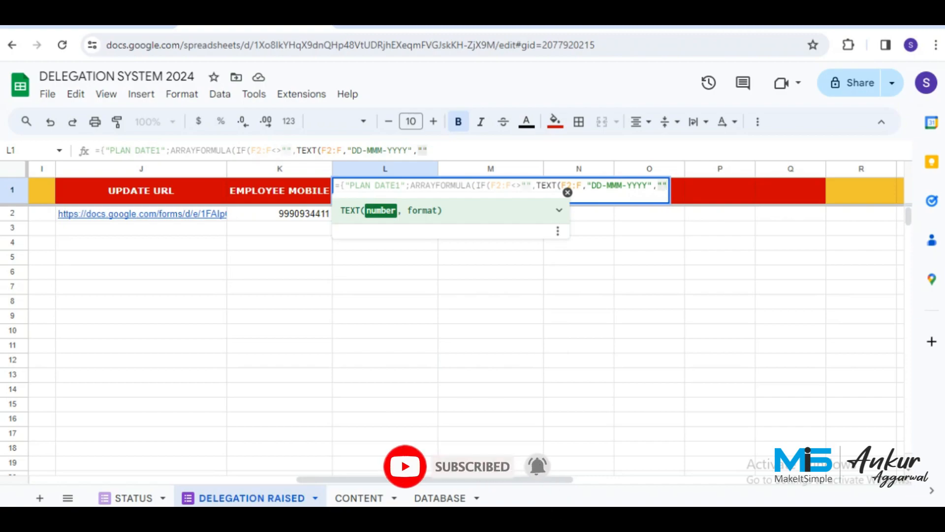
key("Return")
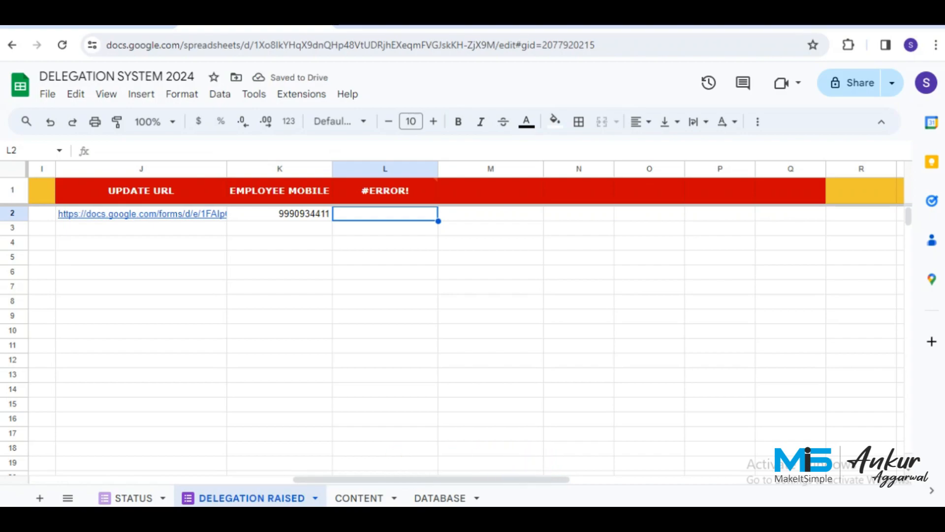
Reopen the L1 formula to fix its #ERROR! and recommit it.
left_click(385, 190)
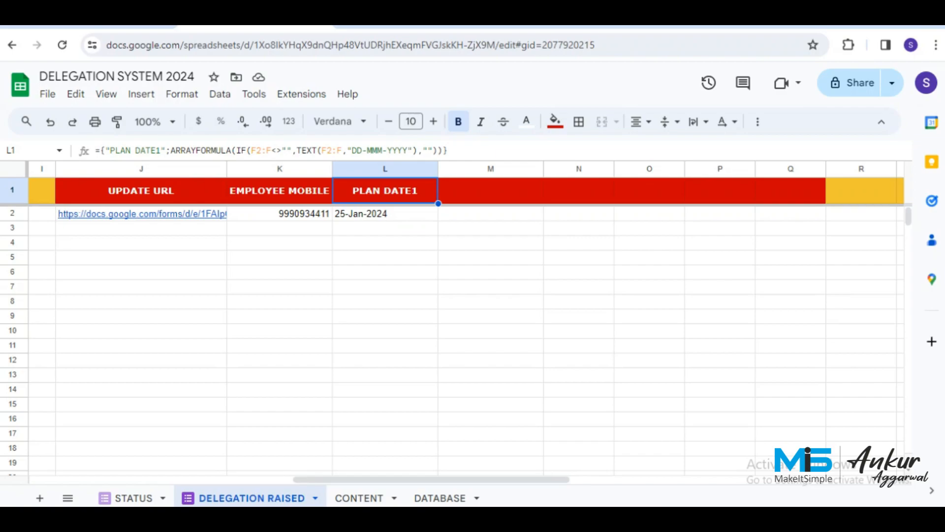
left_click(448, 151)
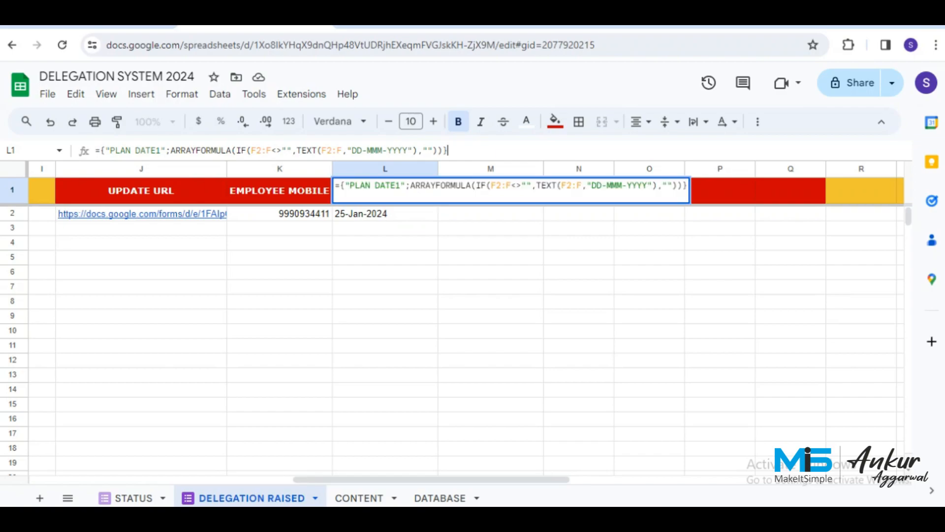
key("Return")
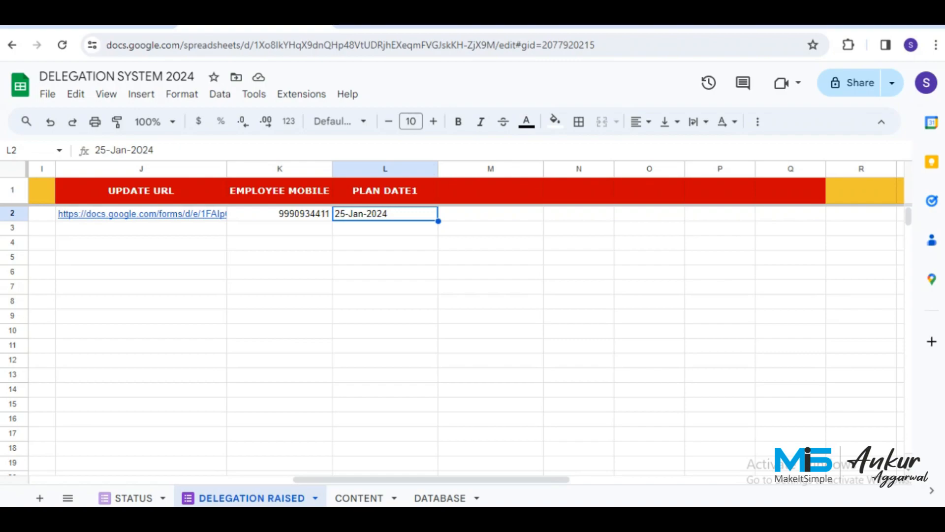
Label header cell M1 as MSG STATUS.
left_click(491, 190)
type("MSG STATUS")
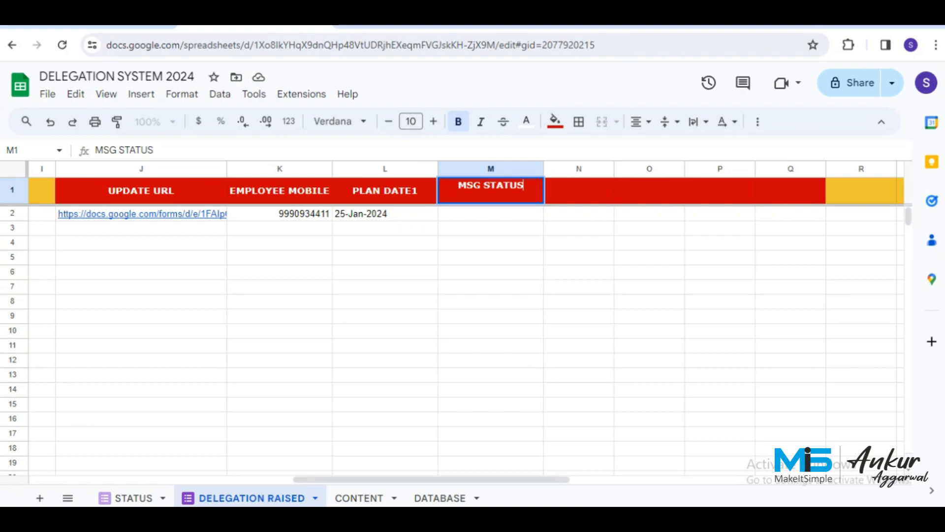
key("Tab")
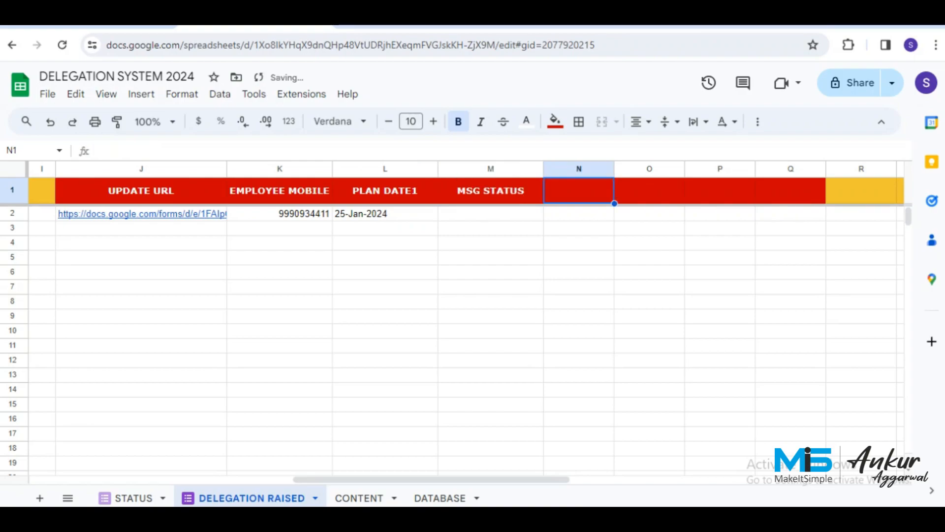
In N1 enter an array formula headed TRIGGER returning RUN wherever column J is filled.
type("=")
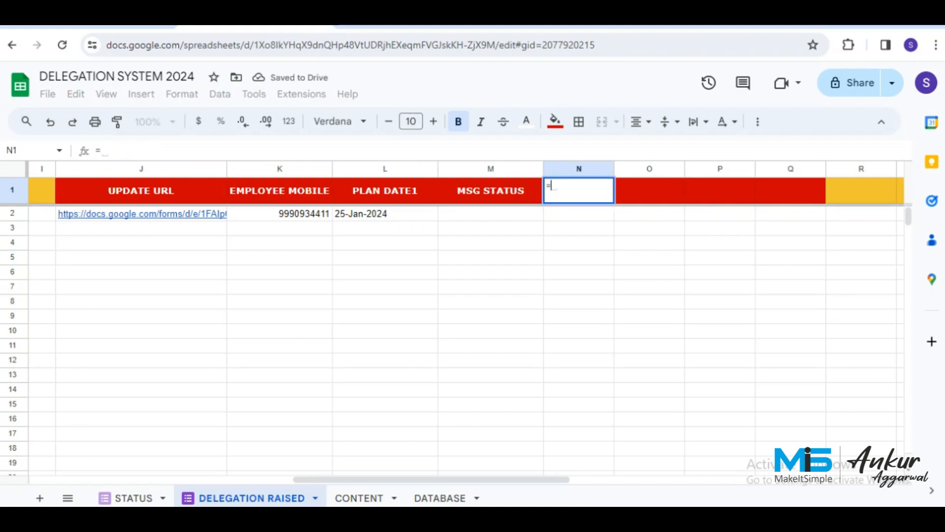
type("ARRAYFOR")
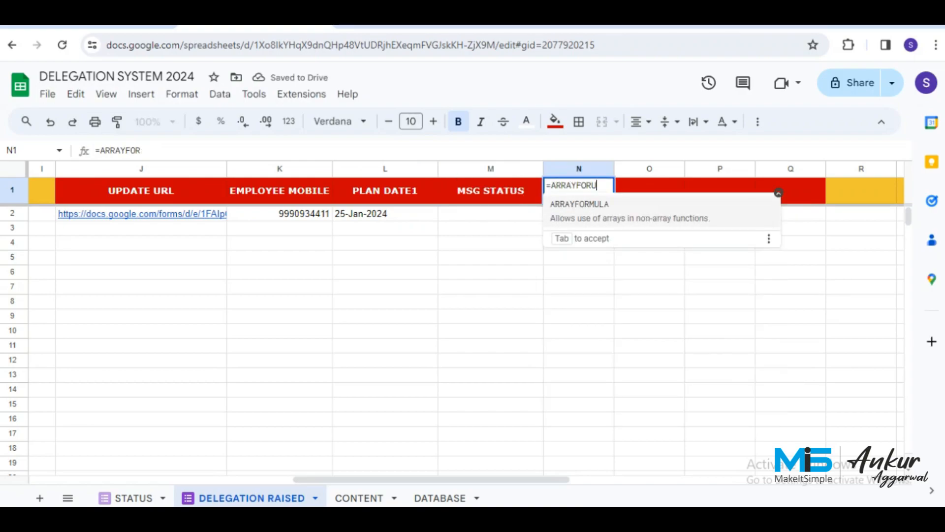
type("MULA")
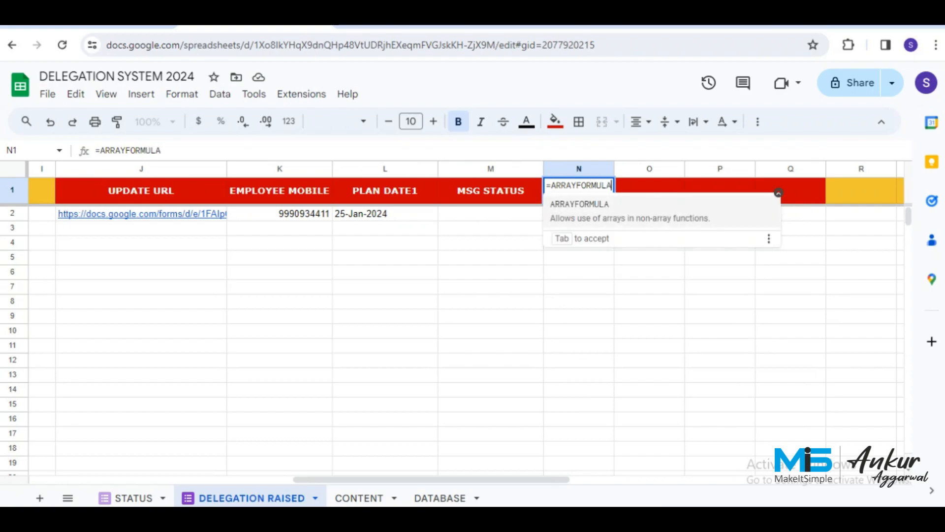
type("(")
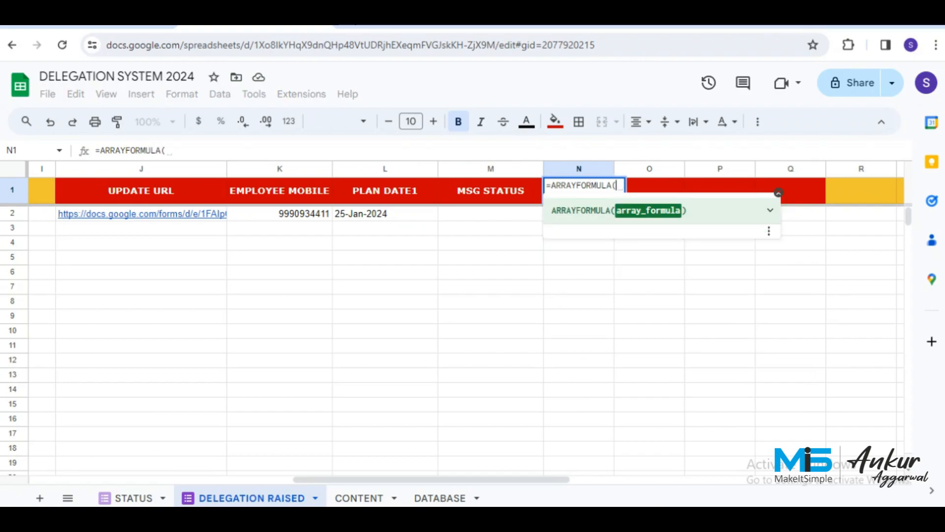
type("IFERROR")
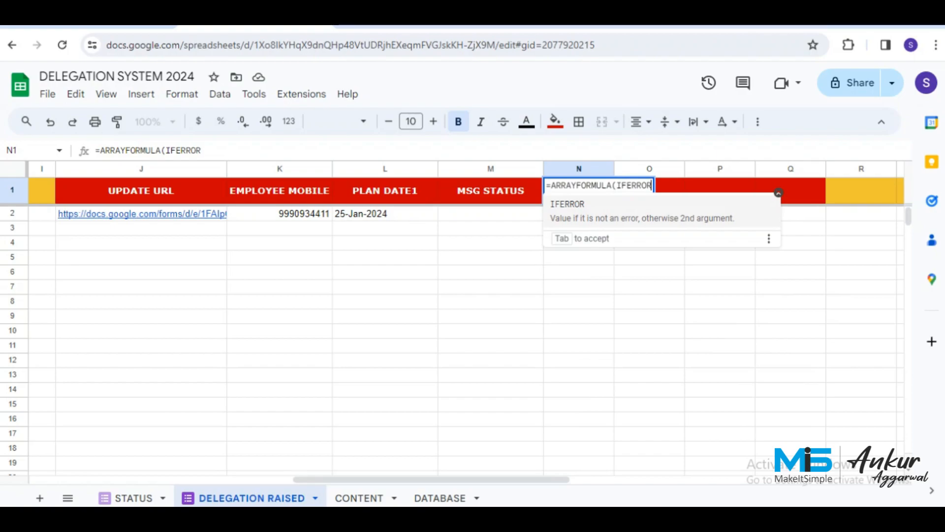
type("(ROW")
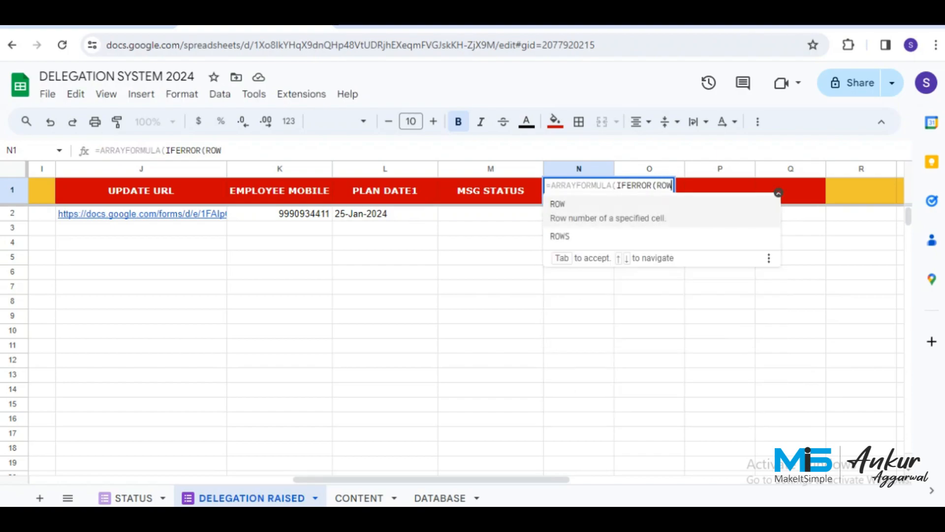
type("(A:d")
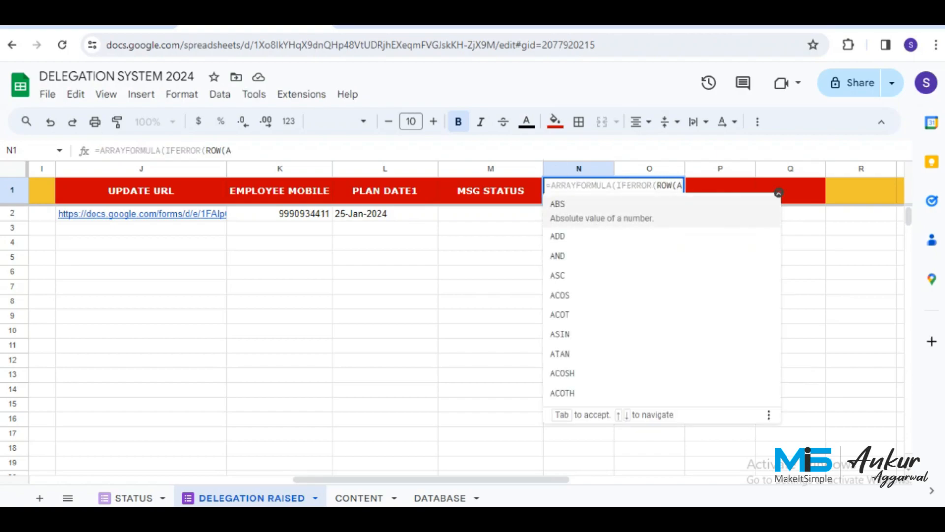
key("BackSpace")
type("A")
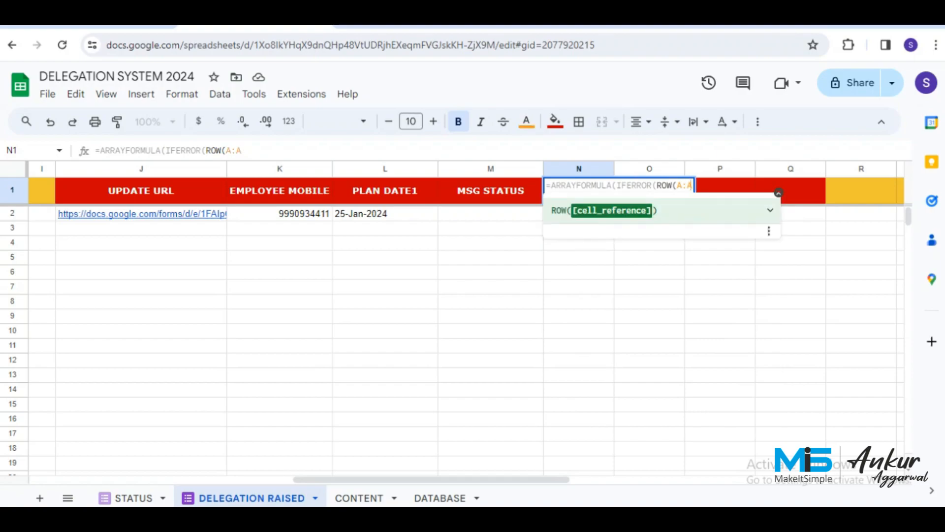
type(")=")
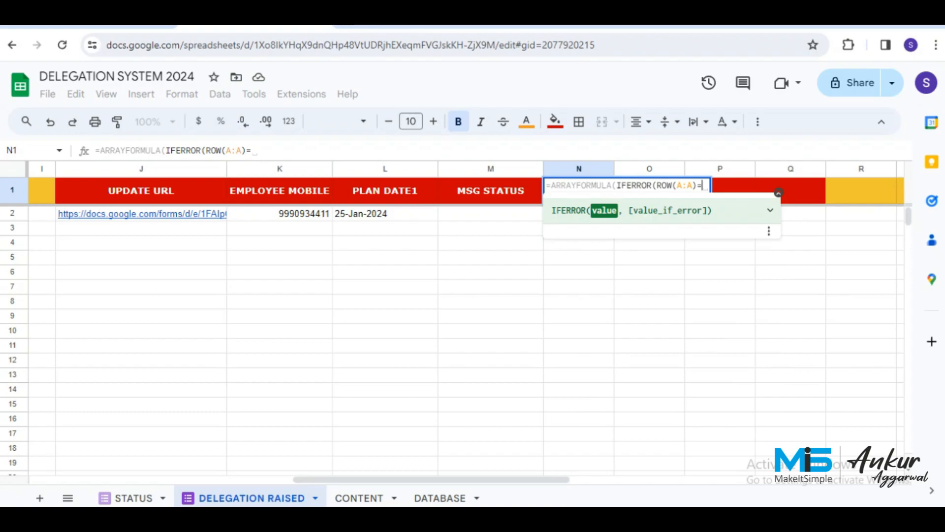
type("1")
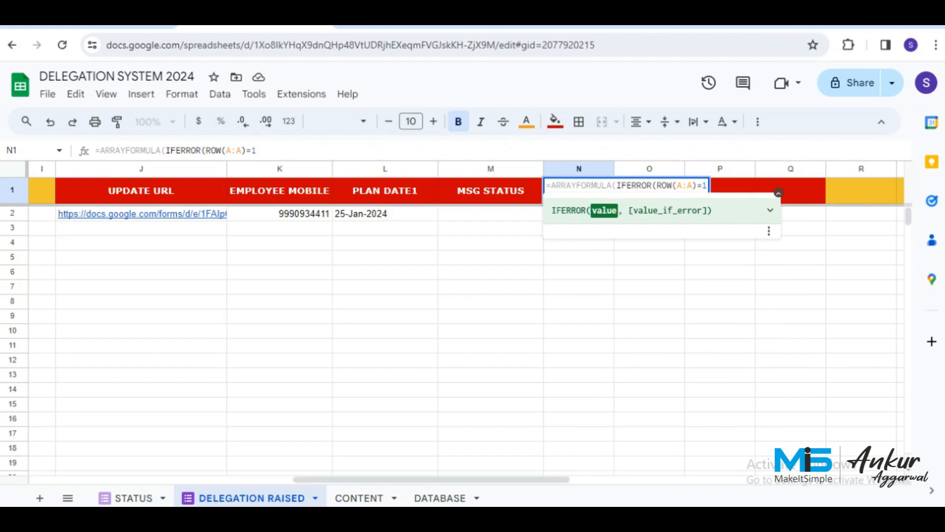
type(",\"")
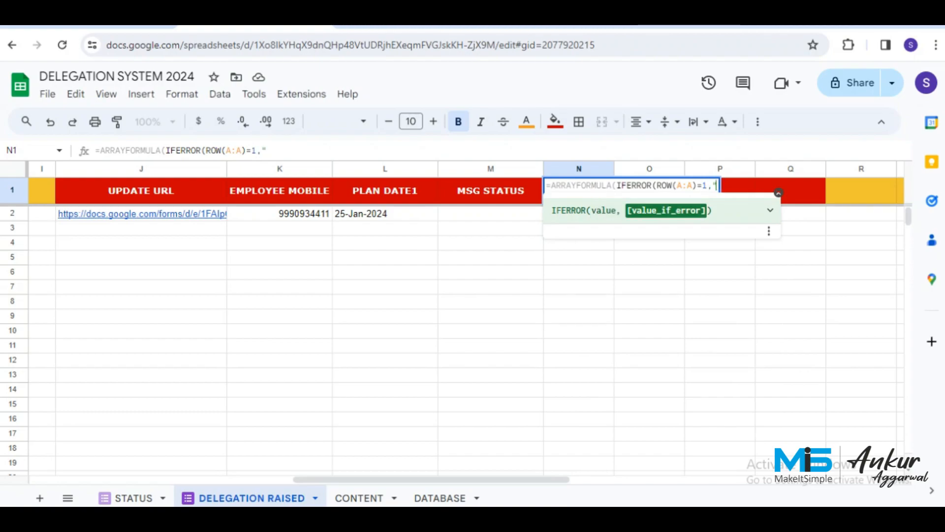
type("TRIGGER")
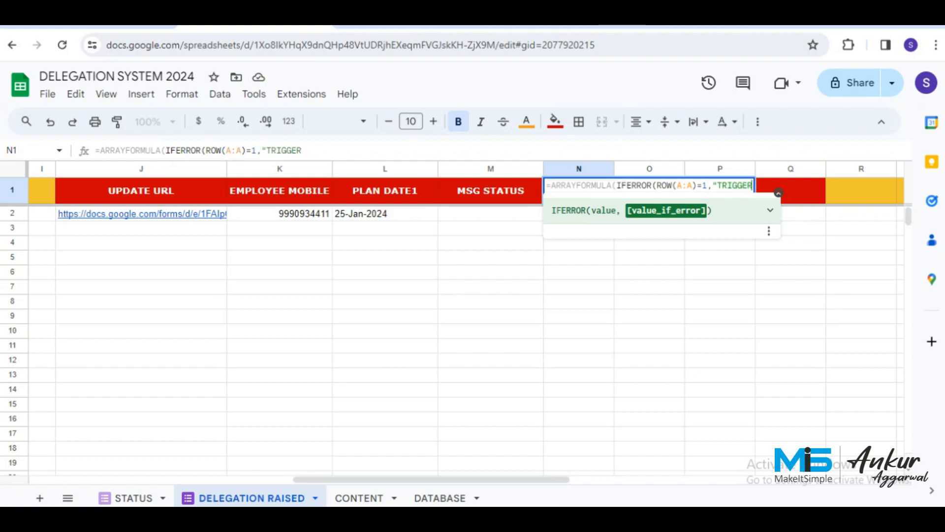
type("\",")
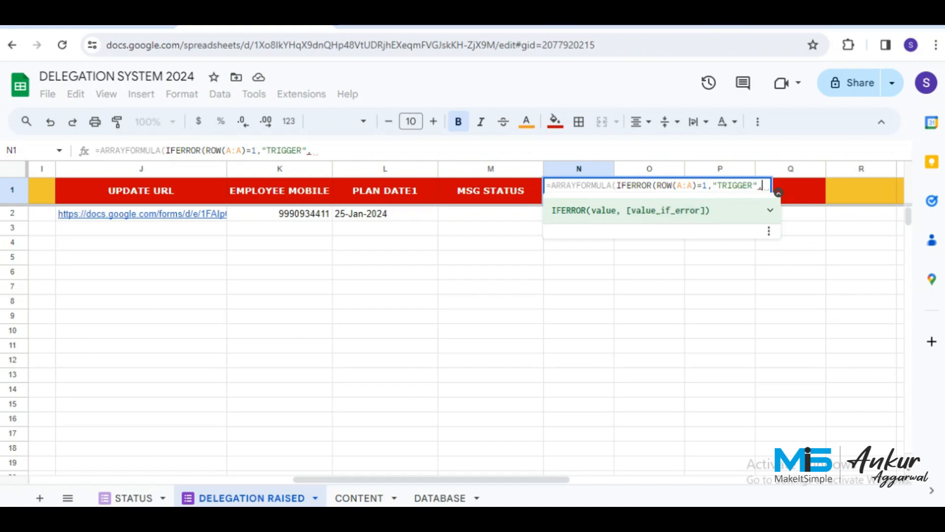
type("IF(")
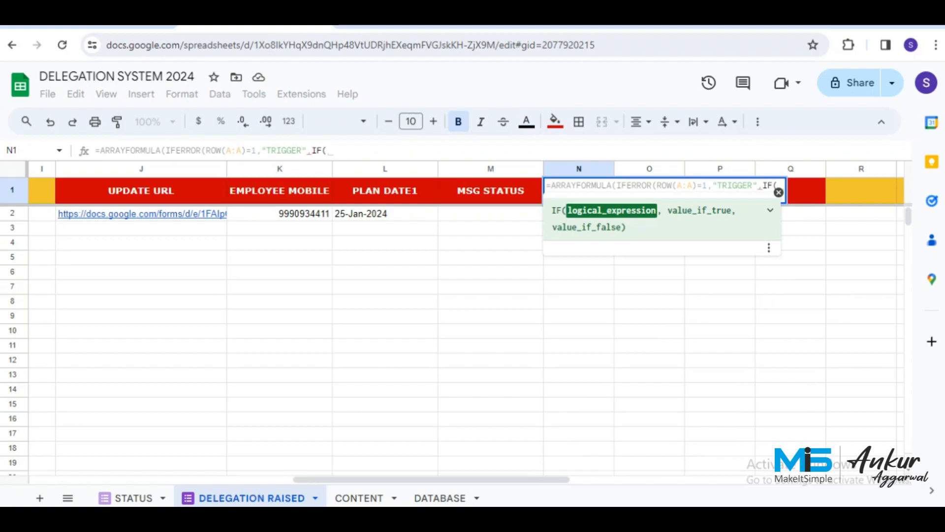
type("J")
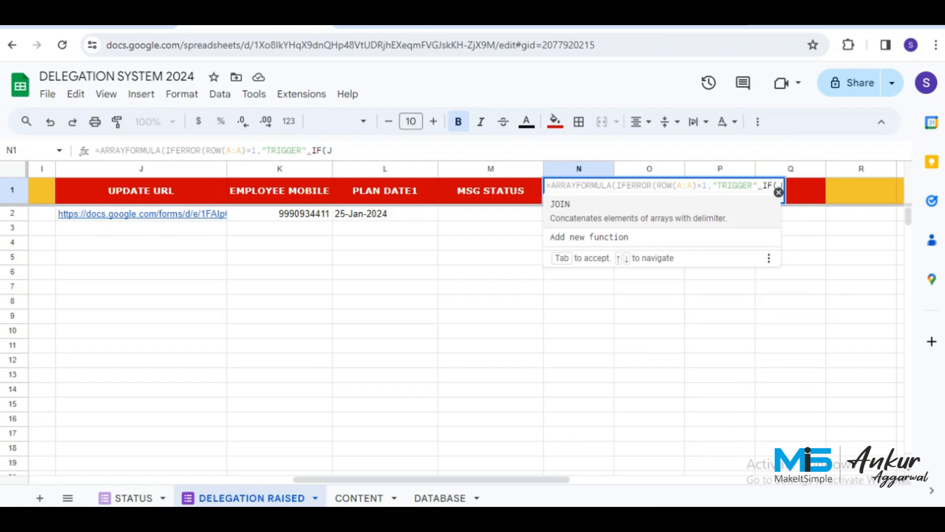
type(":J")
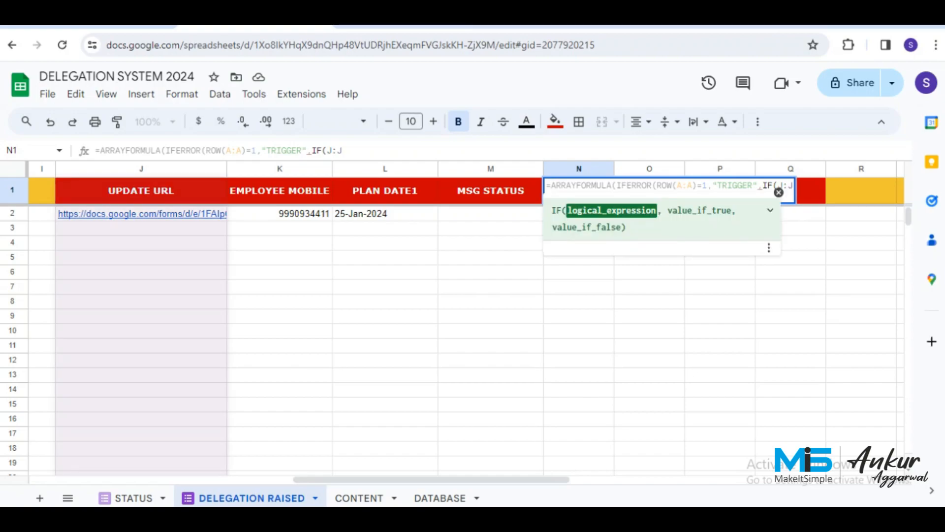
type("<>\"\"")
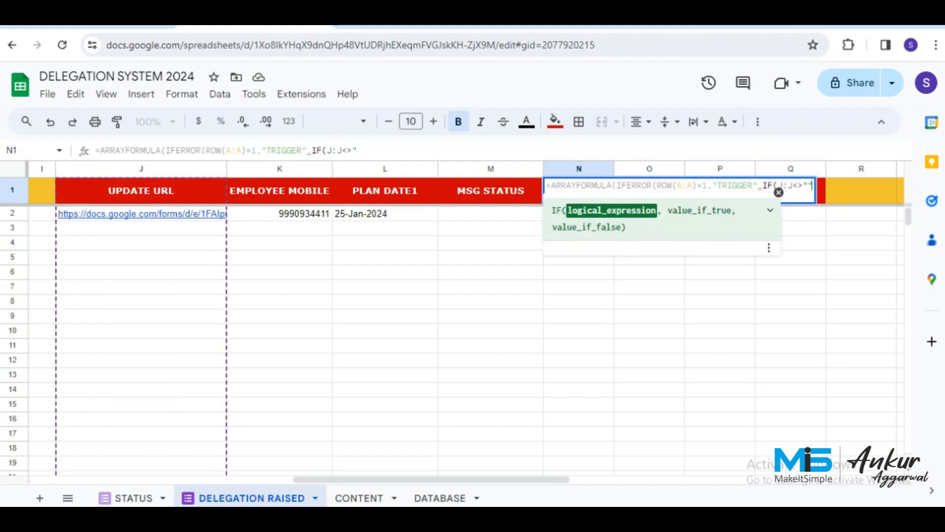
type(", ")
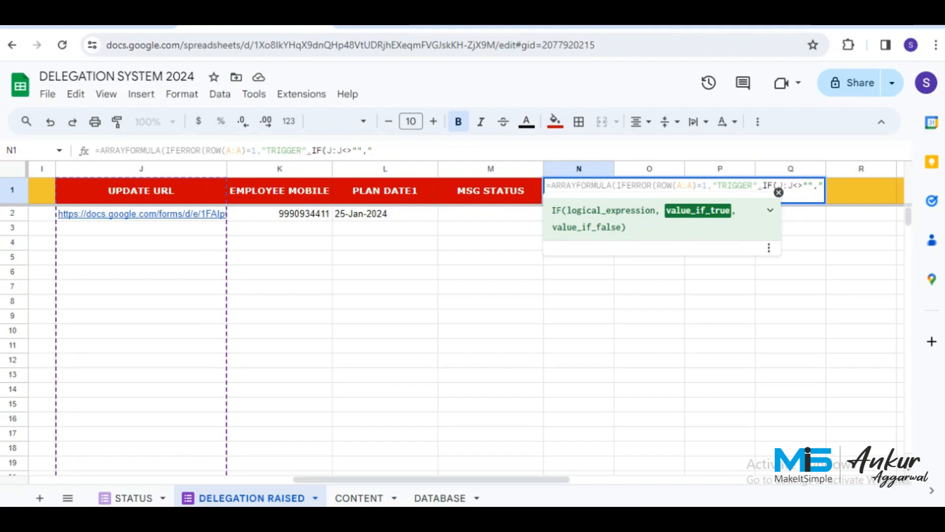
type("\"RUN\",\"\"")
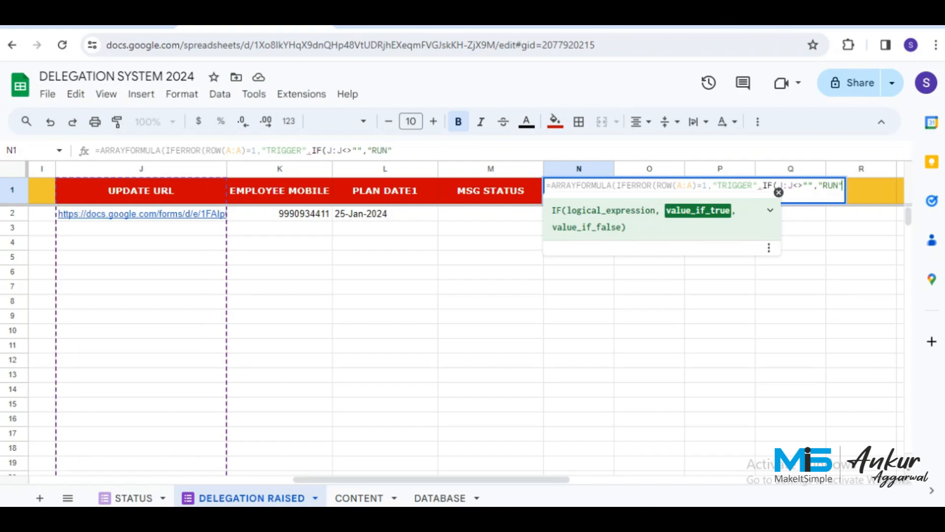
key("Return")
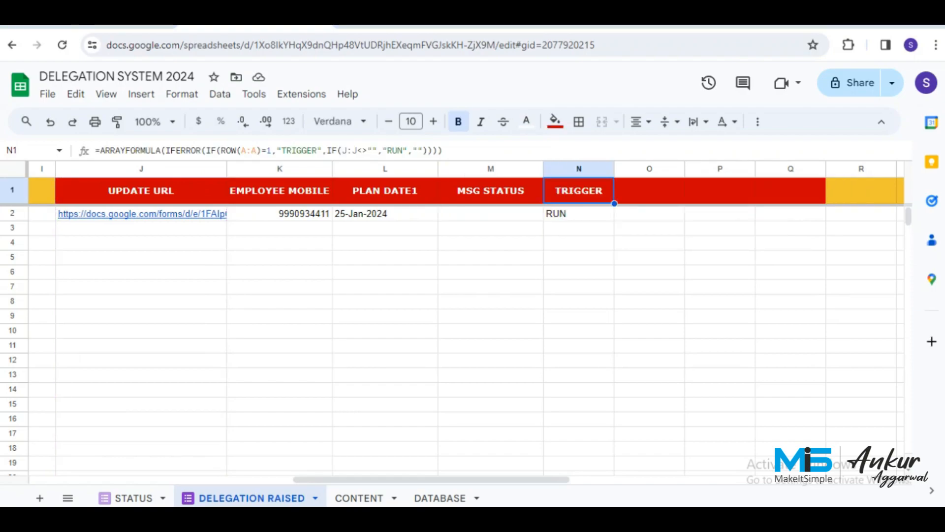
left_click(579, 214)
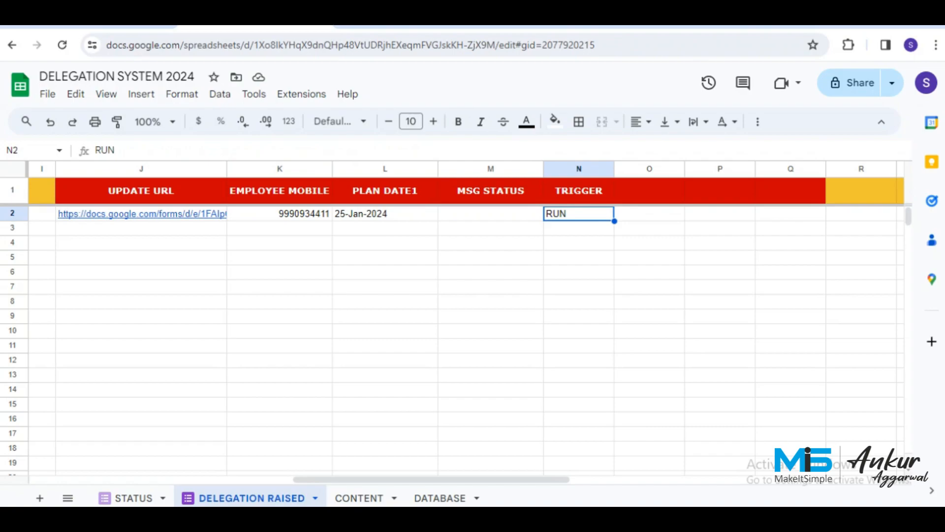
key("Left")
key("Left")
key("Left")
key("Left")
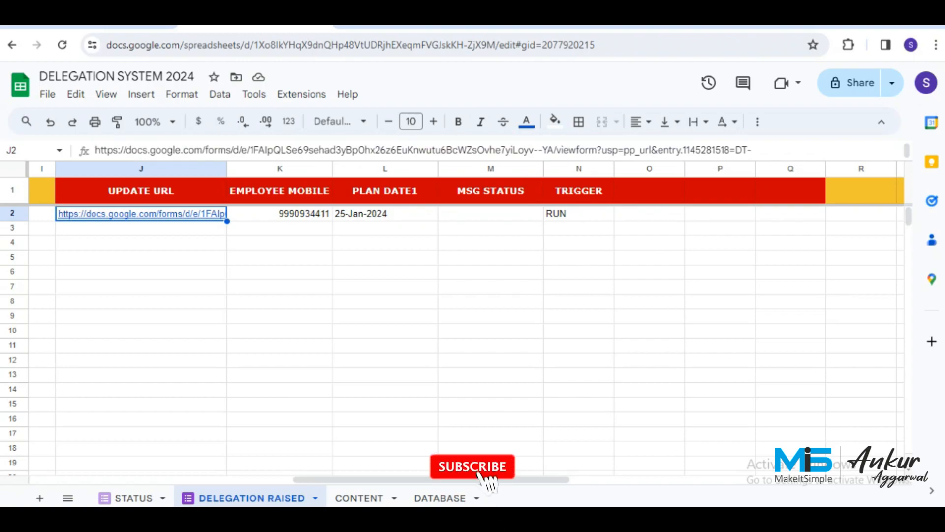
key("Right")
key("Right")
key("Right")
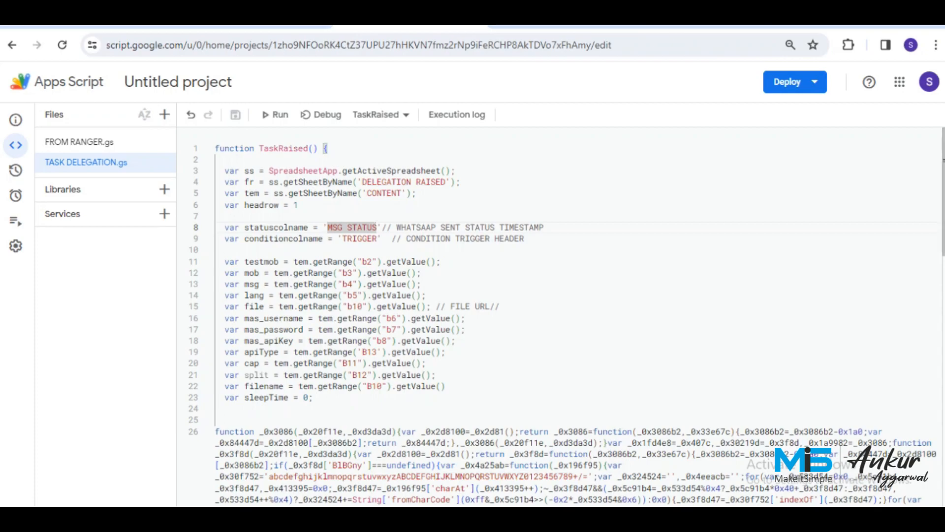
Select TRIGGER on script line 9 to confirm it matches the sheet header, then show the CONTENT sheet.
double_click(357, 239)
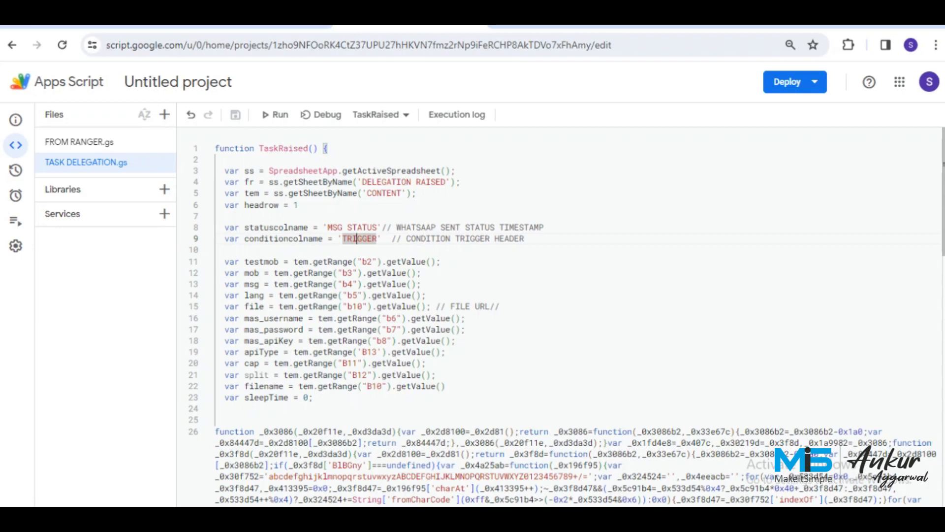
left_click(256, 20)
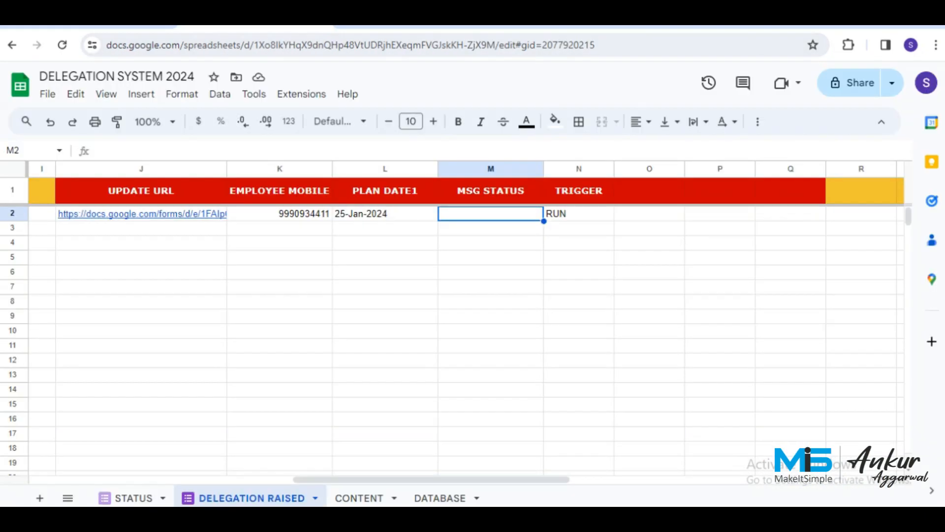
left_click(358, 498)
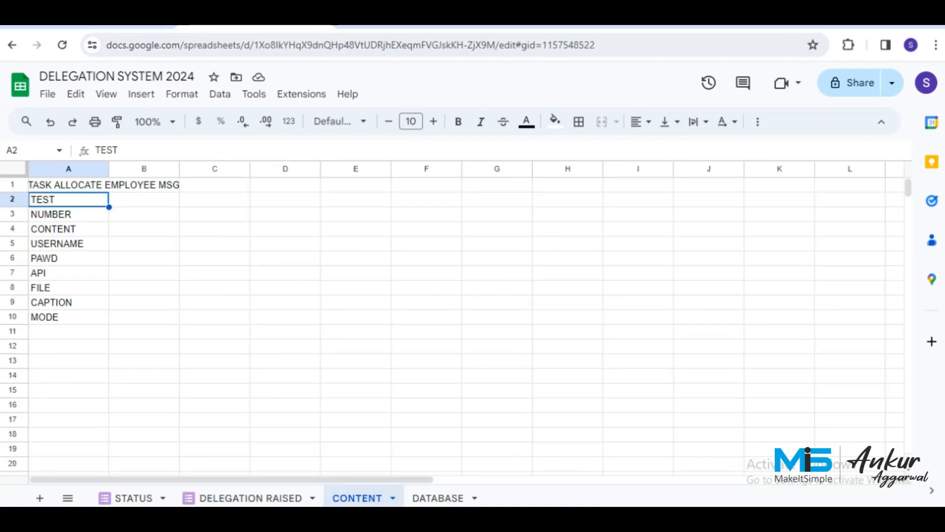
Change the language range on script line 14 from b5 to C5.
left_click(144, 199)
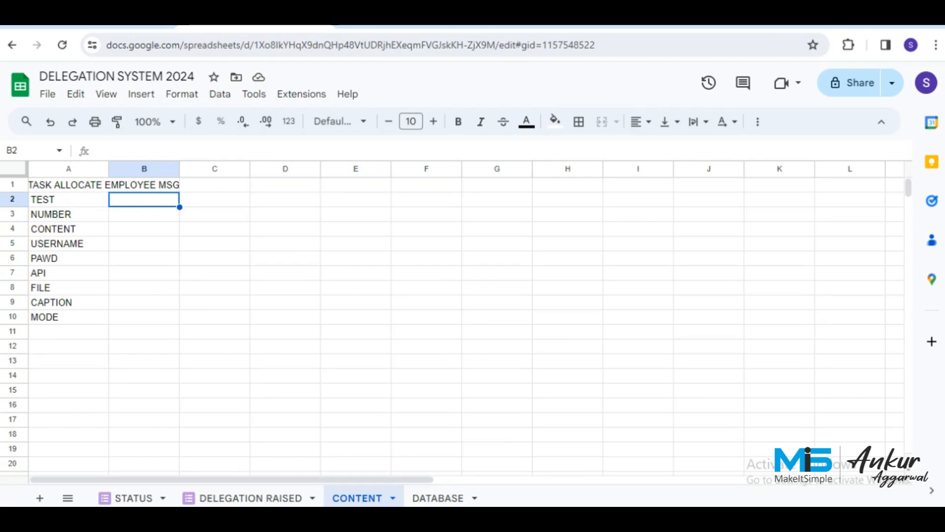
key("ctrl+Tab")
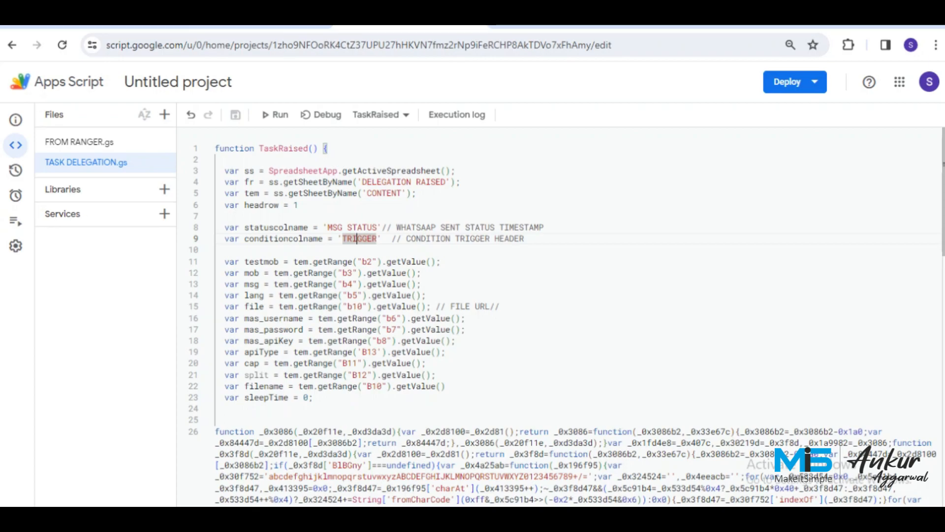
left_click(350, 295)
key("BackSpace")
type("C")
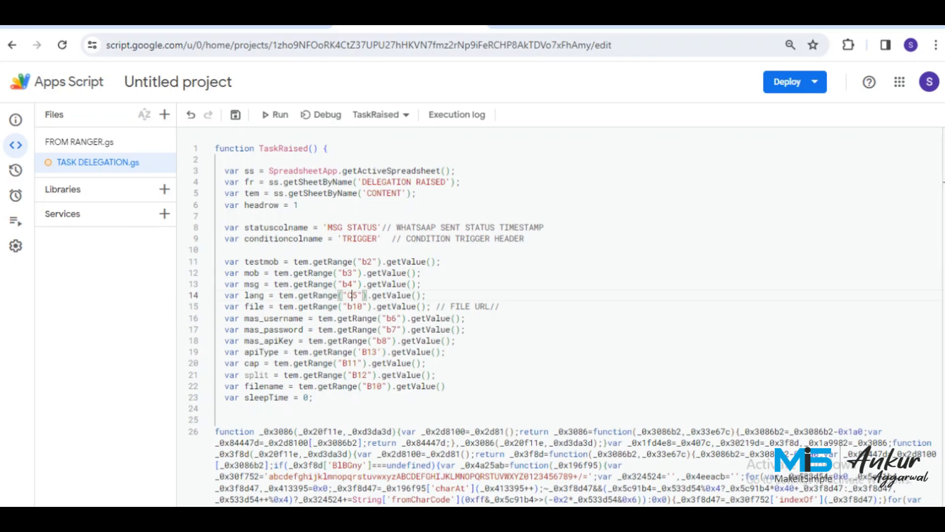
After checking the FILE row, change the file URL range on line 15 from b10 to b8.
left_click(256, 19)
left_click(69, 288)
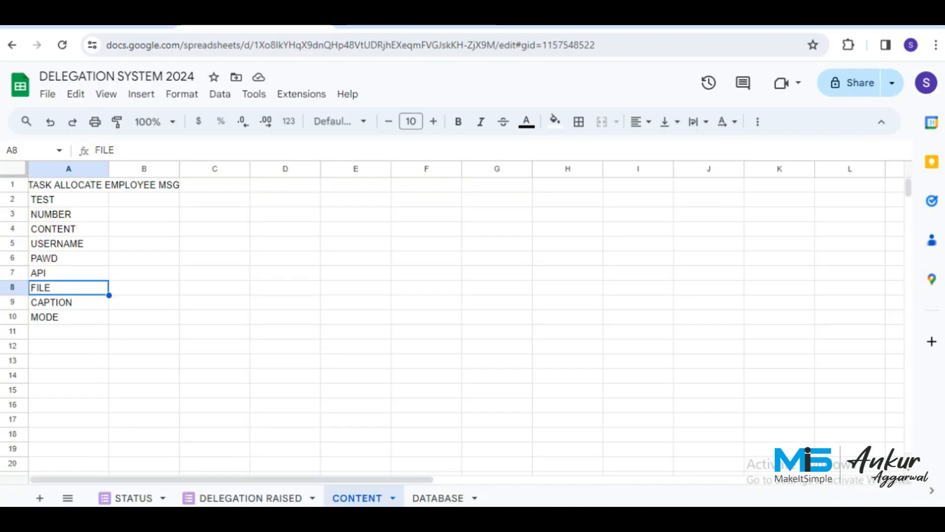
left_click(144, 288)
left_click(410, 26)
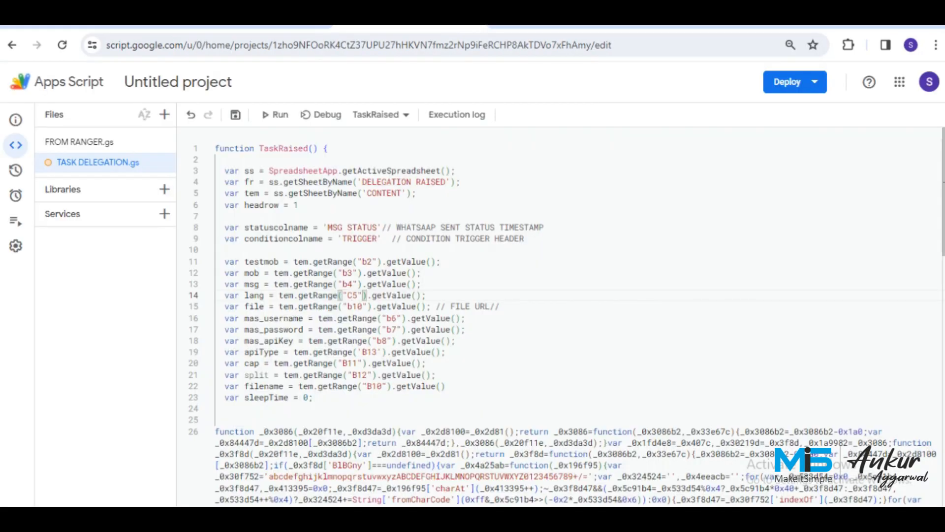
left_click(348, 307)
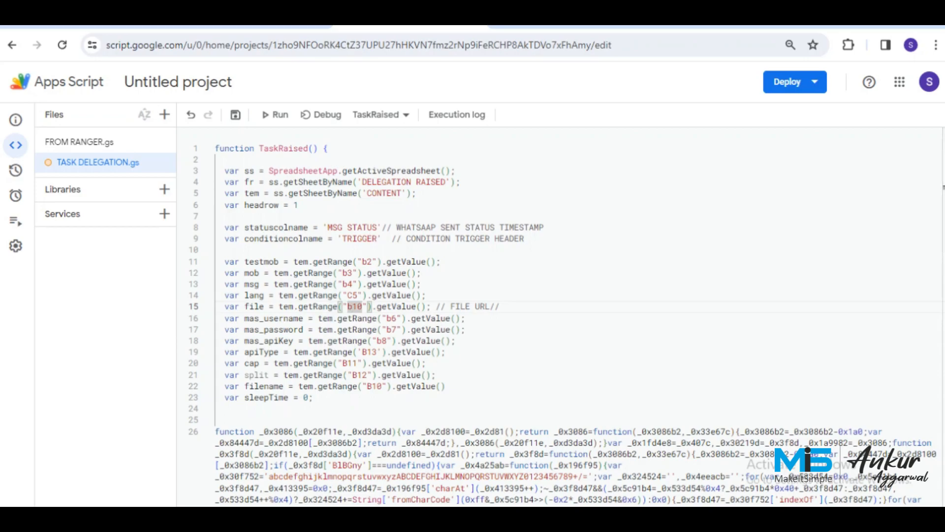
double_click(354, 306)
type("b8")
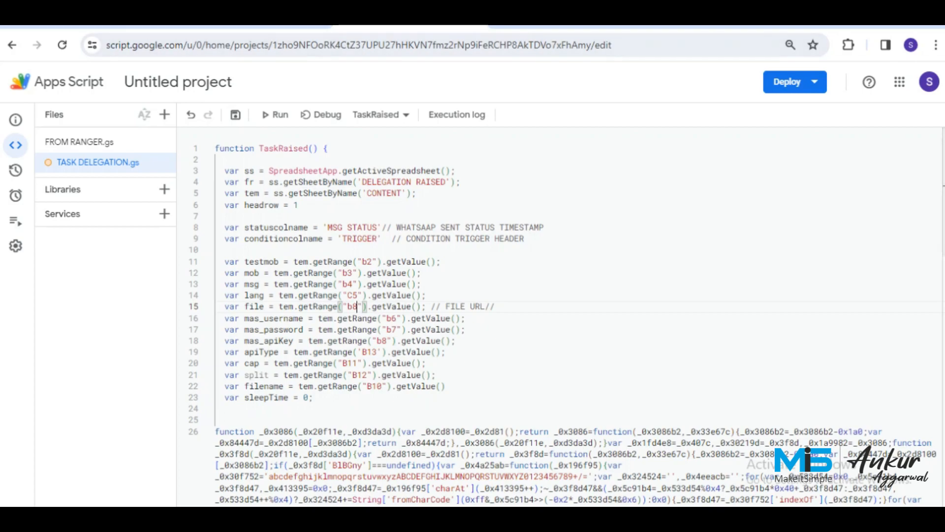
Review the USERNAME, PAWD and API value cells B5, B6 and B7 on CONTENT.
key("ctrl+shift+Tab")
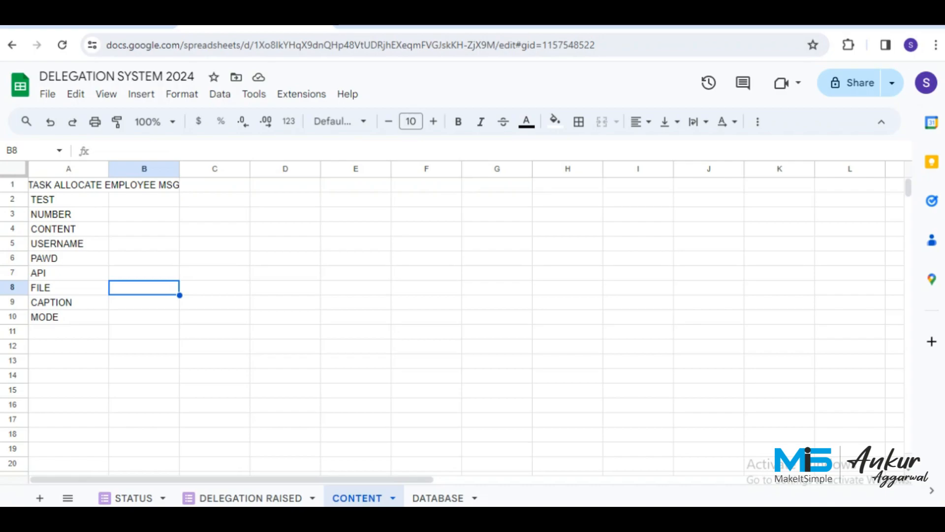
left_click(144, 243)
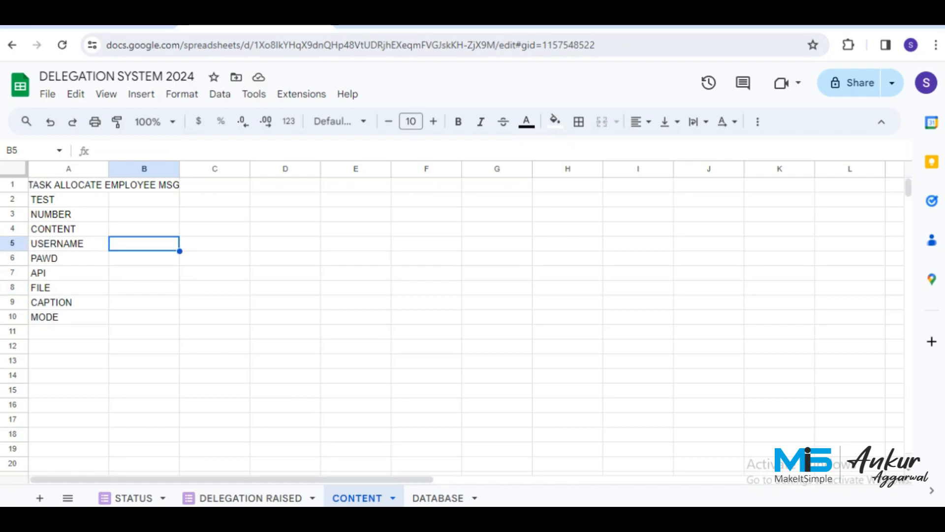
left_click(144, 259)
left_click(143, 273)
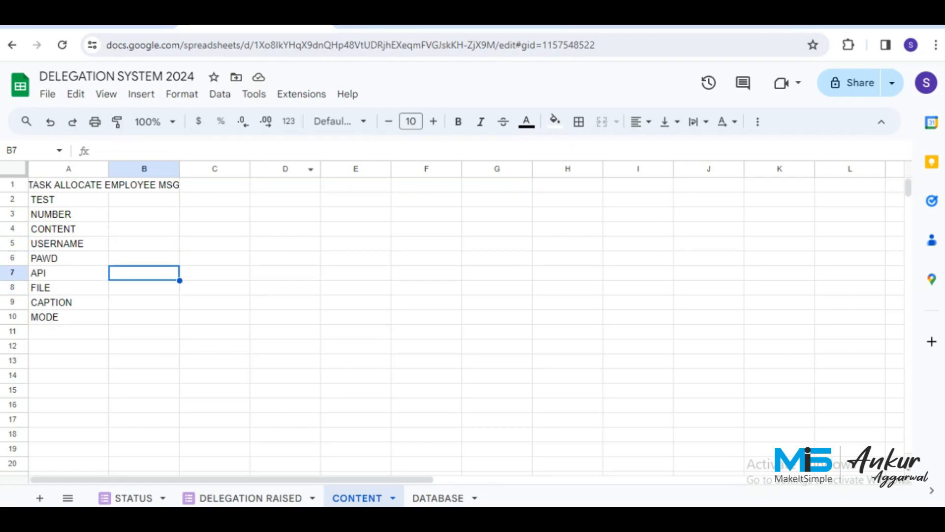
key("ctrl+Tab")
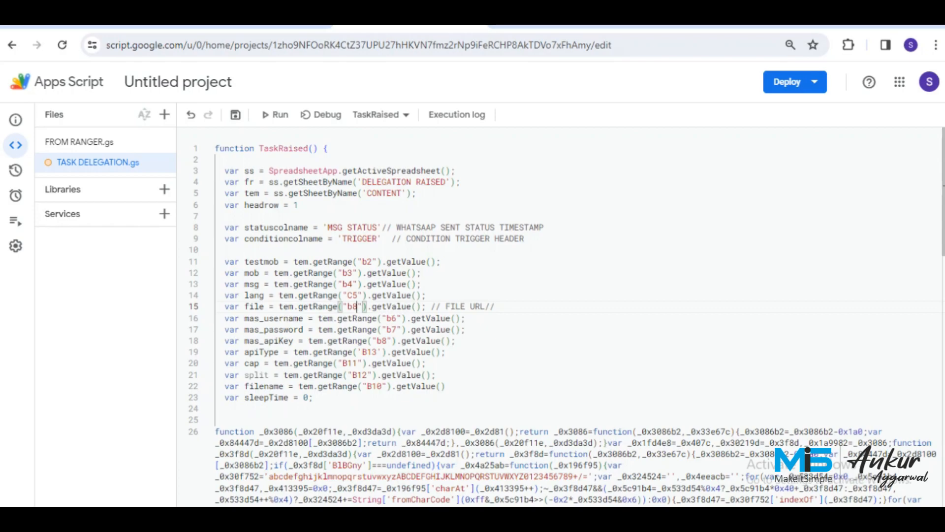
Shift the username, password and API key ranges to b5, b6 and b7.
double_click(392, 319)
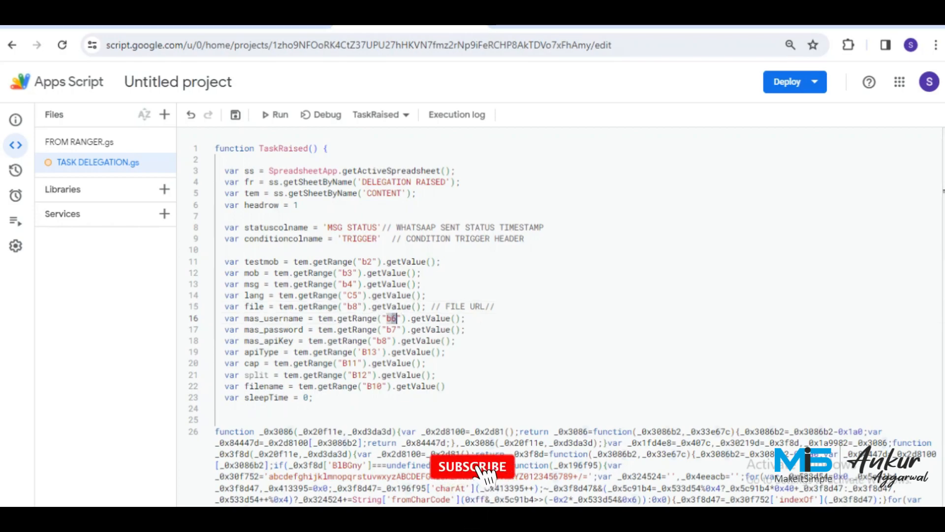
type("5")
key("Down")
key("shift+Left")
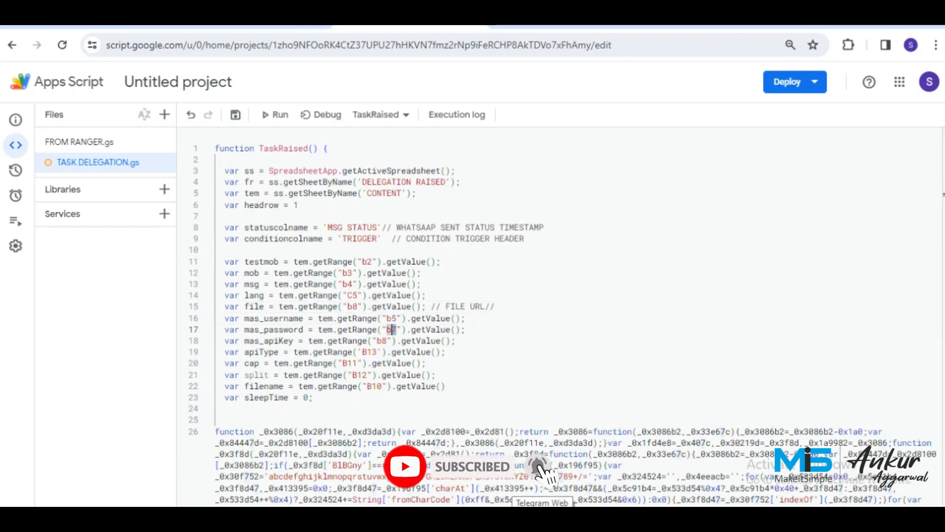
type("6")
key("Down")
key("Left")
key("Left")
key("shift+Left")
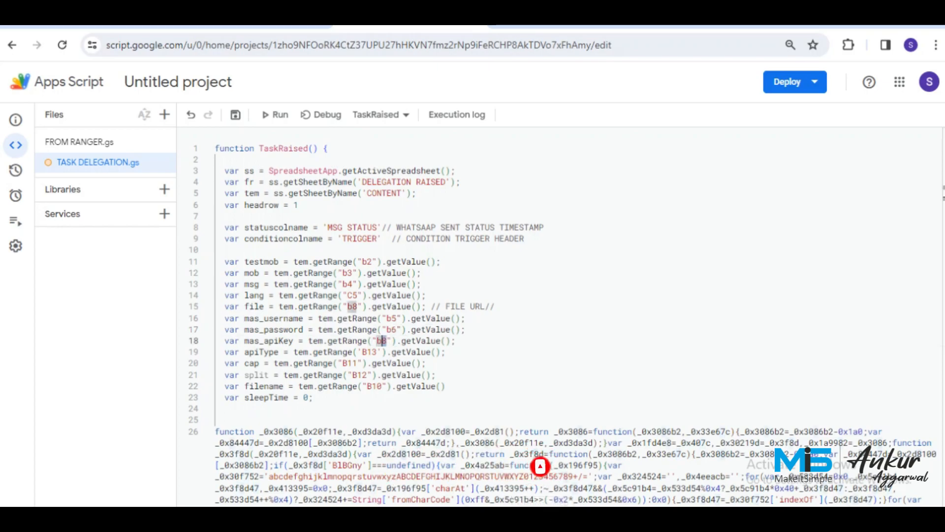
type("7")
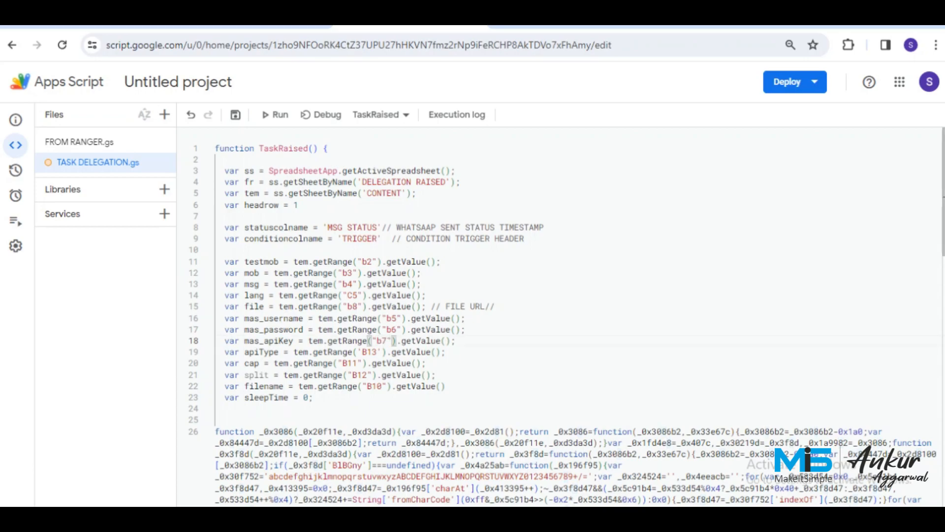
Keep the API key range at b7 and change the API type range from B13 to B10.
key("ctrl+shift+Tab")
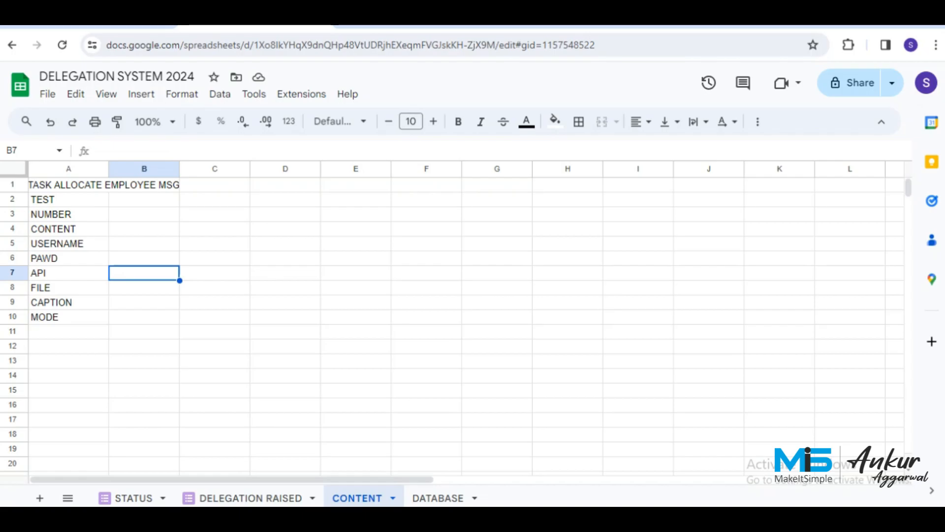
key("ctrl+Tab")
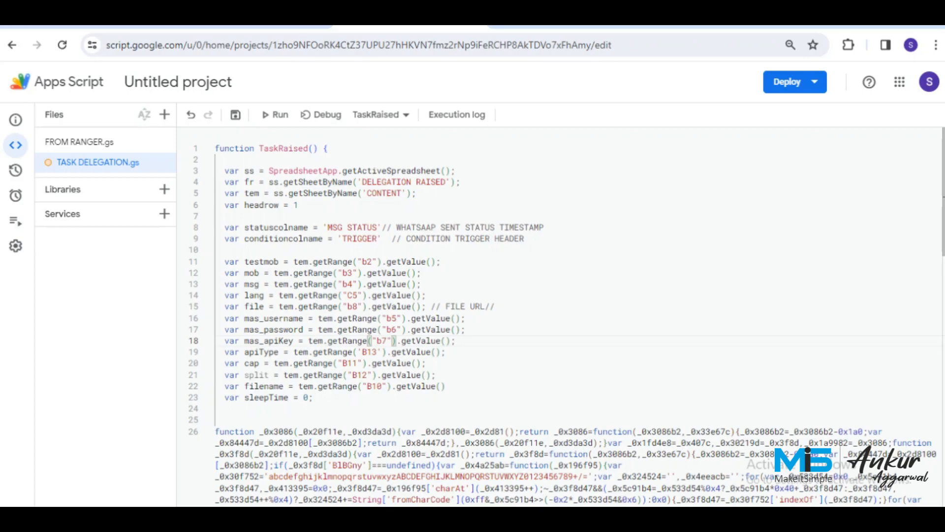
key("BackSpace")
type("10")
key("ctrl+z")
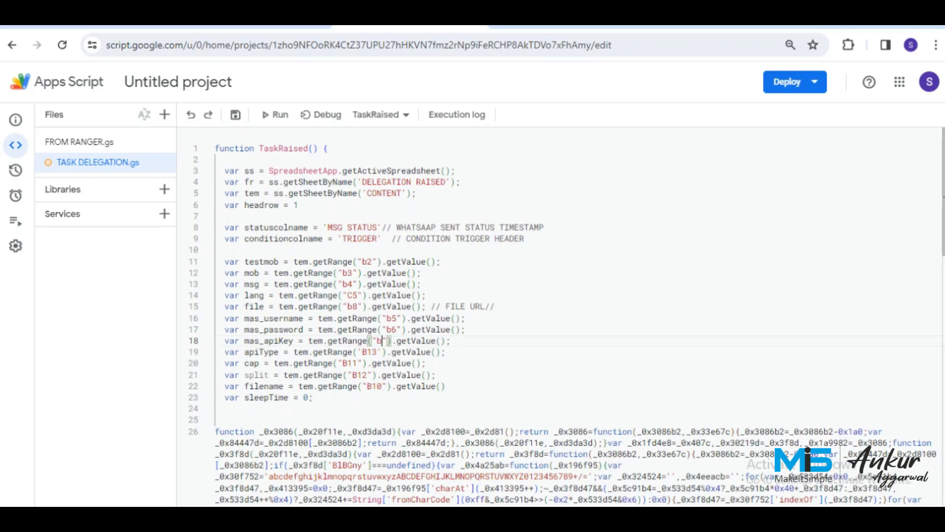
type("7")
left_click(376, 352)
key("BackSpace")
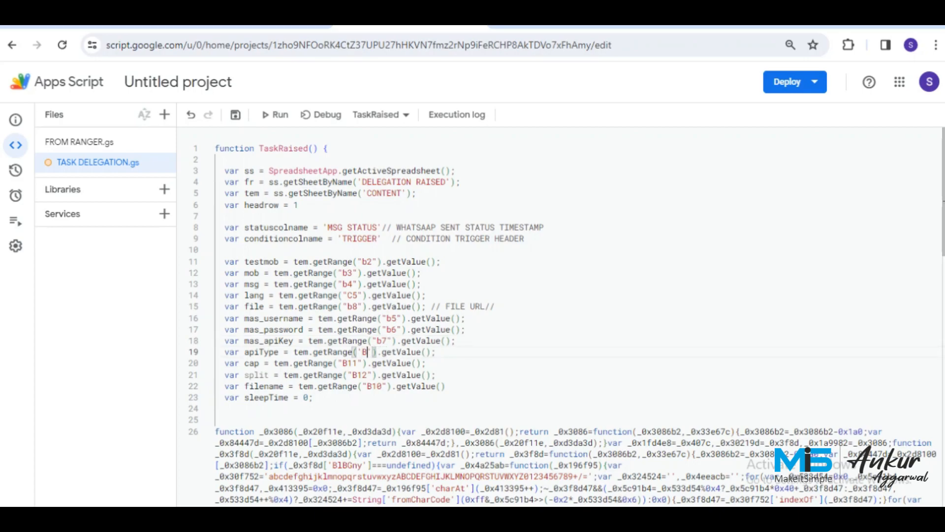
type("0")
After checking cells B9 and B10, point the caption range from B11 to B9.
key("ctrl+shift+Tab")
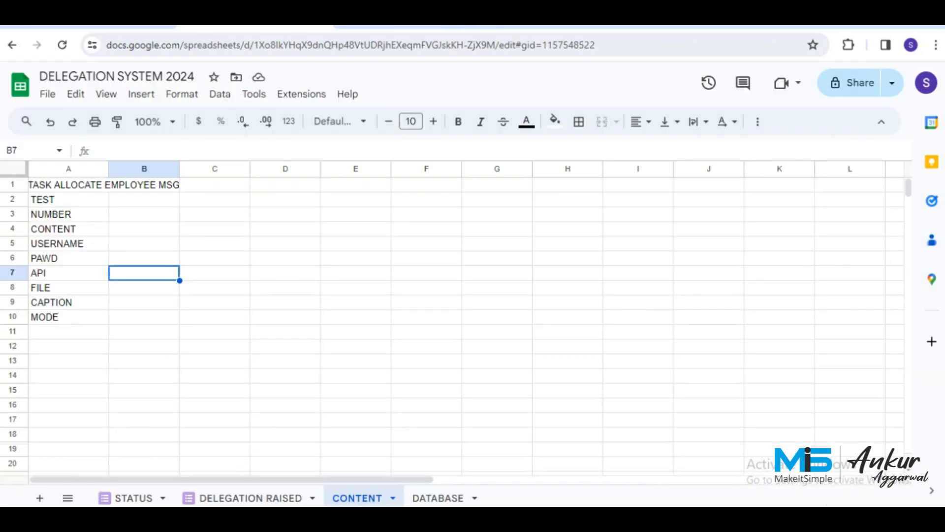
left_click(144, 317)
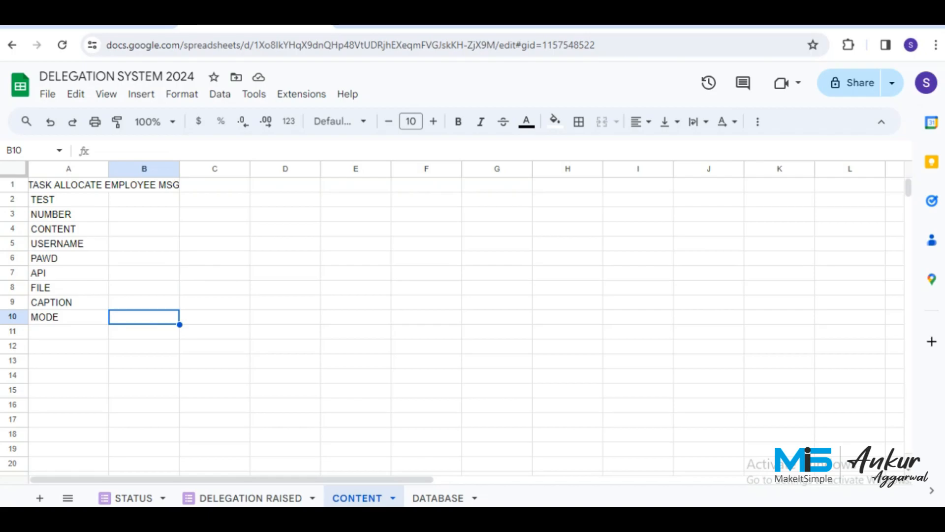
left_click(143, 303)
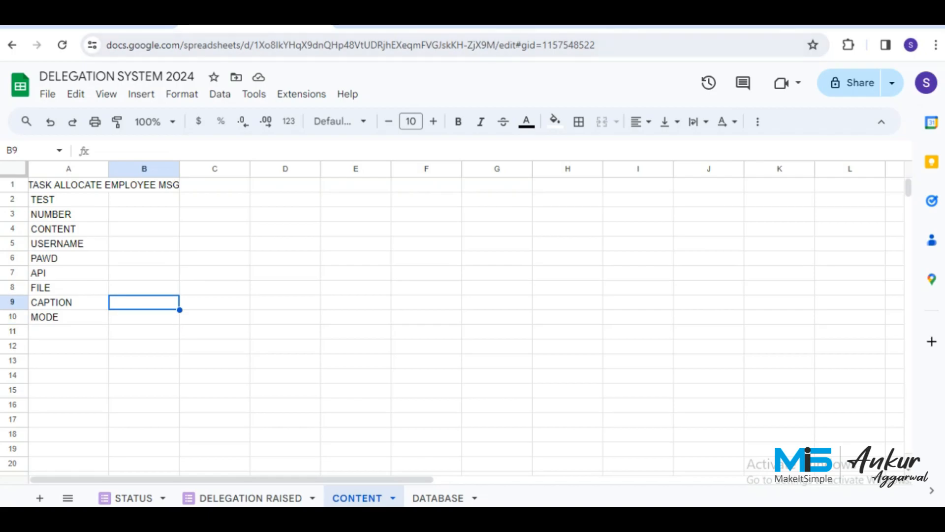
key("ctrl+Tab")
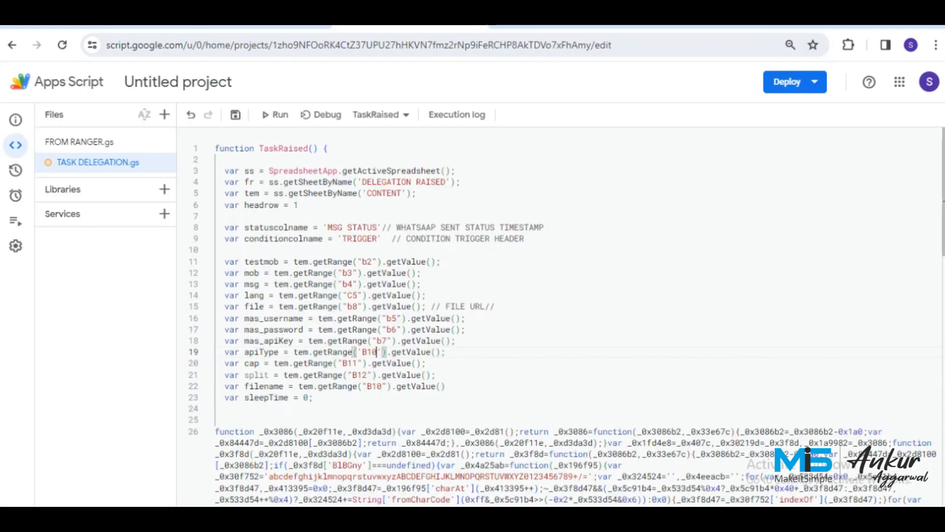
left_click(358, 363)
key("BackSpace")
key("BackSpace")
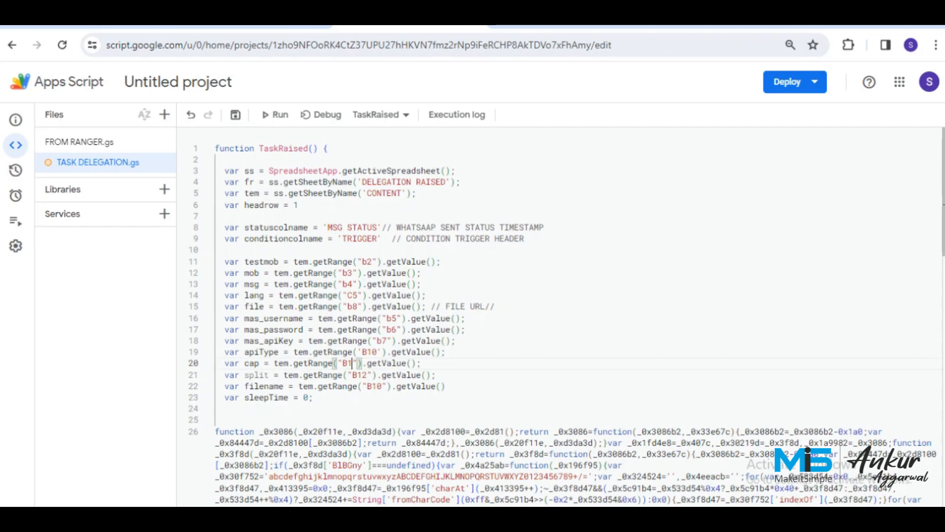
type("9")
Change the split range from B12 to C12 and save the script project.
left_click(358, 375)
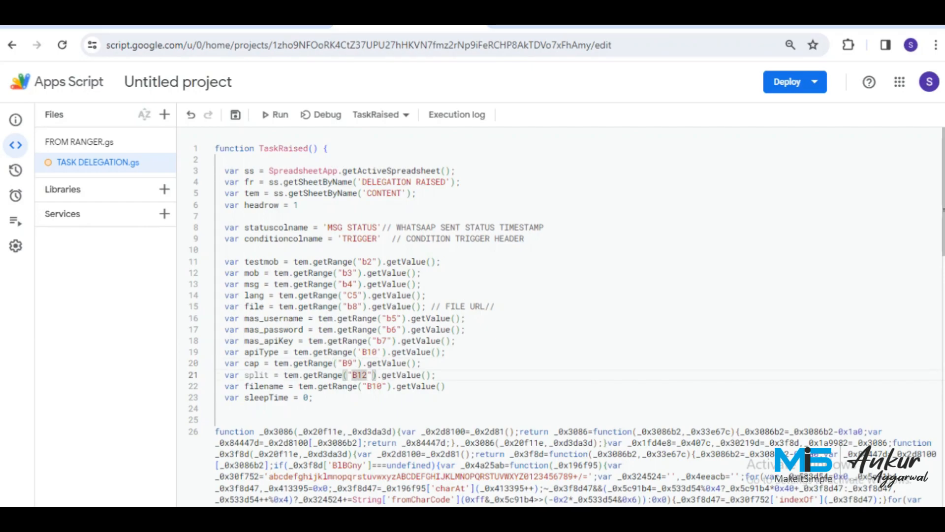
key("BackSpace")
type("C")
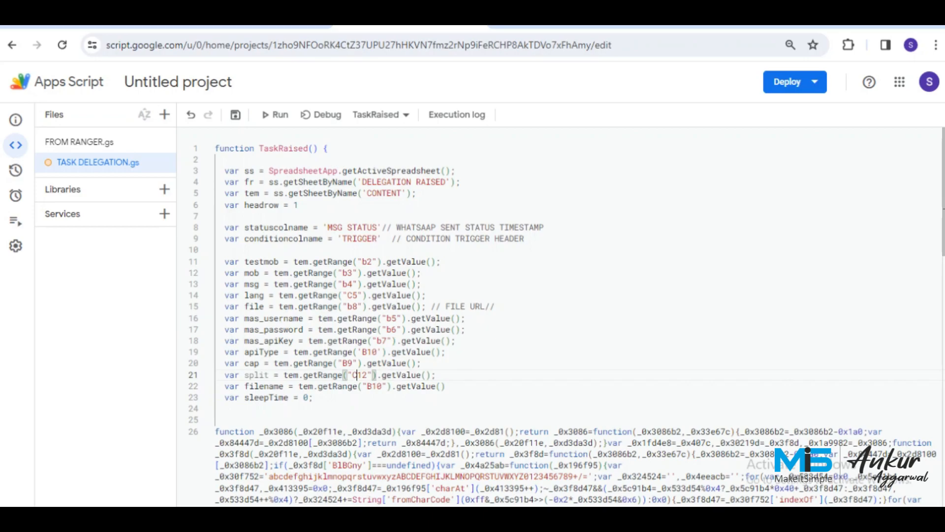
key("ctrl+s")
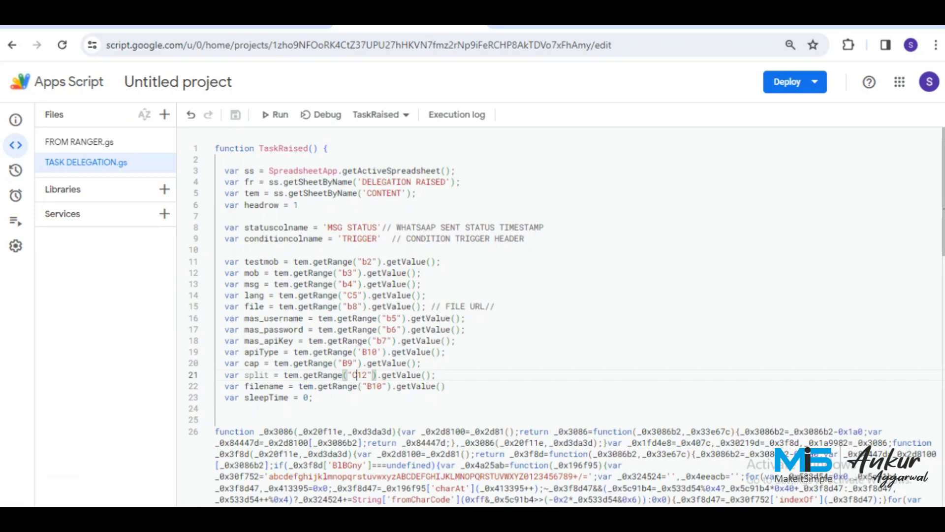
key("ctrl+shift+Tab")
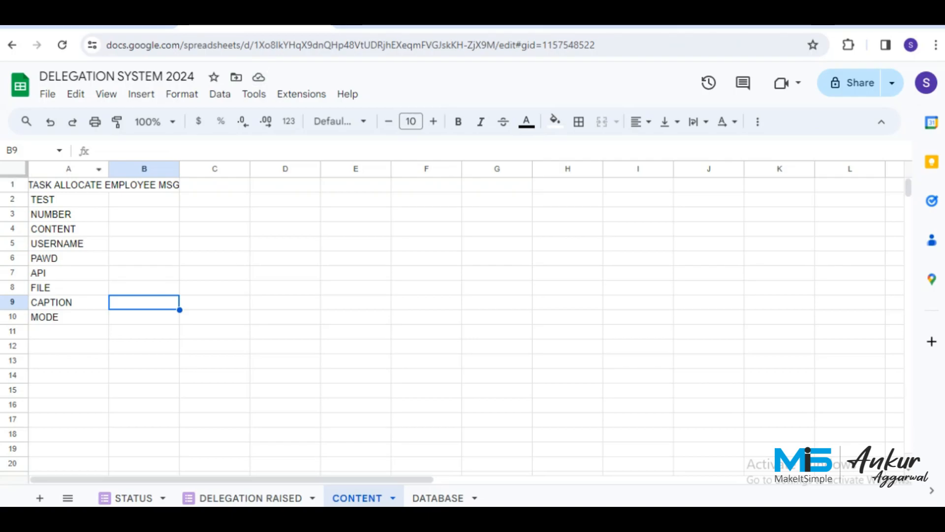
Set the whole CONTENT sheet's font to Verdana.
key("ctrl+a")
left_click(340, 122)
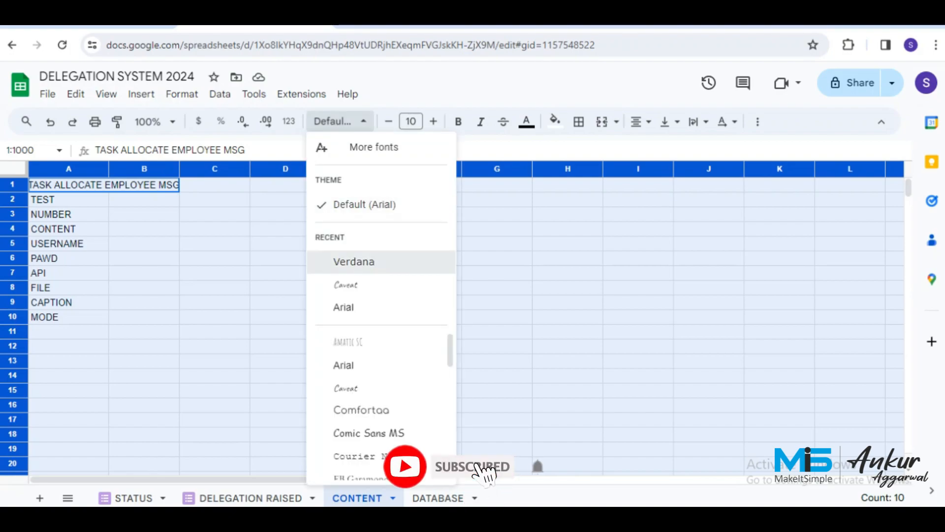
left_click(354, 262)
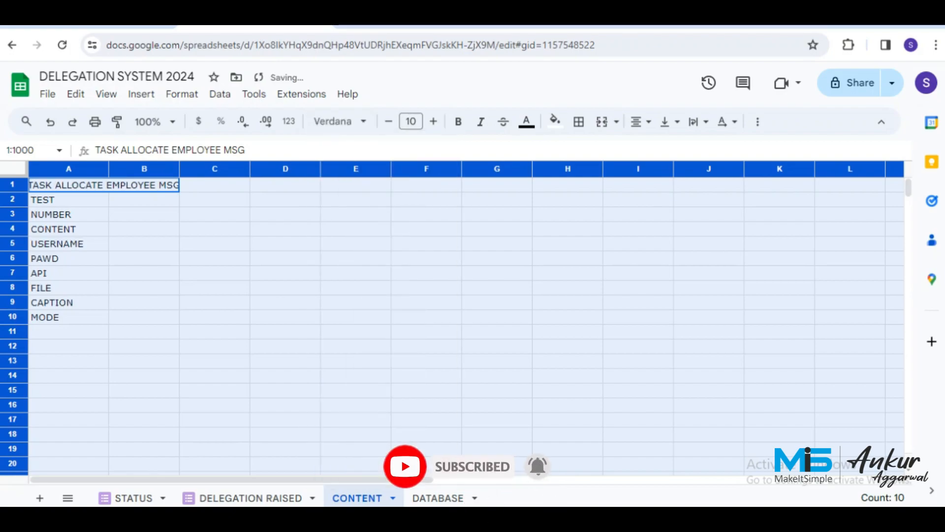
Widen column B and style the title A1:B1 and template cells B2 and B4.
left_click(144, 214)
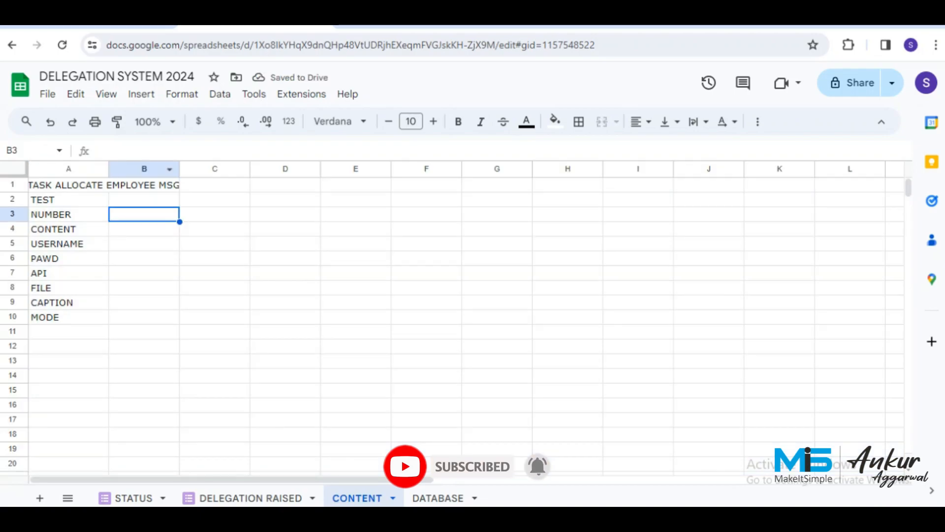
left_click_drag(180, 168, 240, 169)
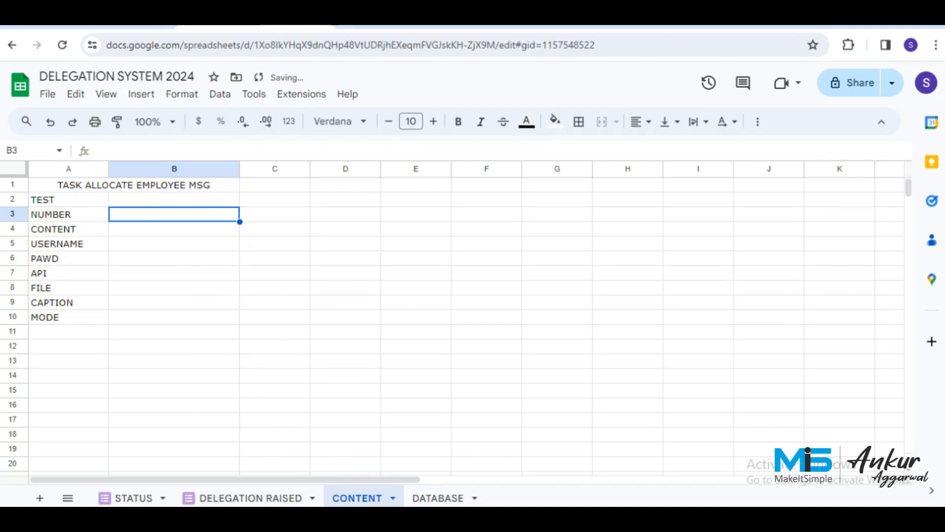
left_click(179, 185)
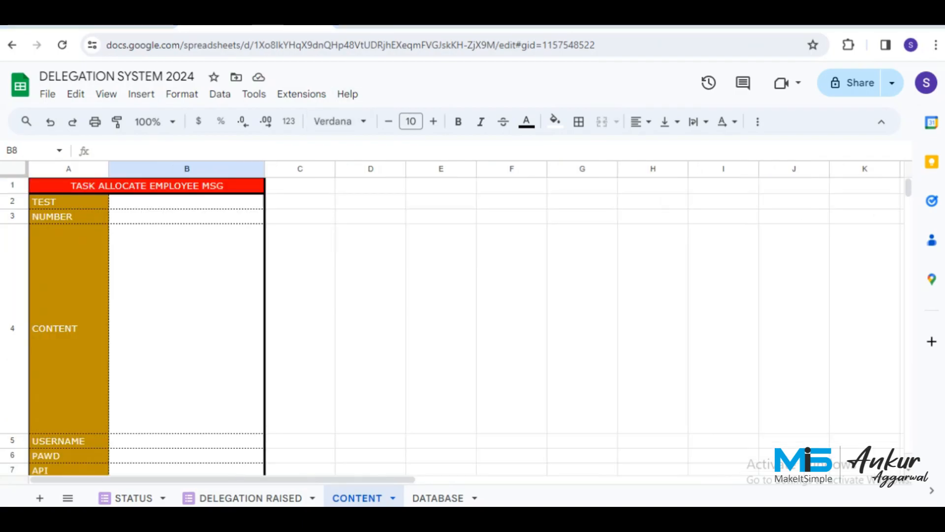
left_click(187, 328)
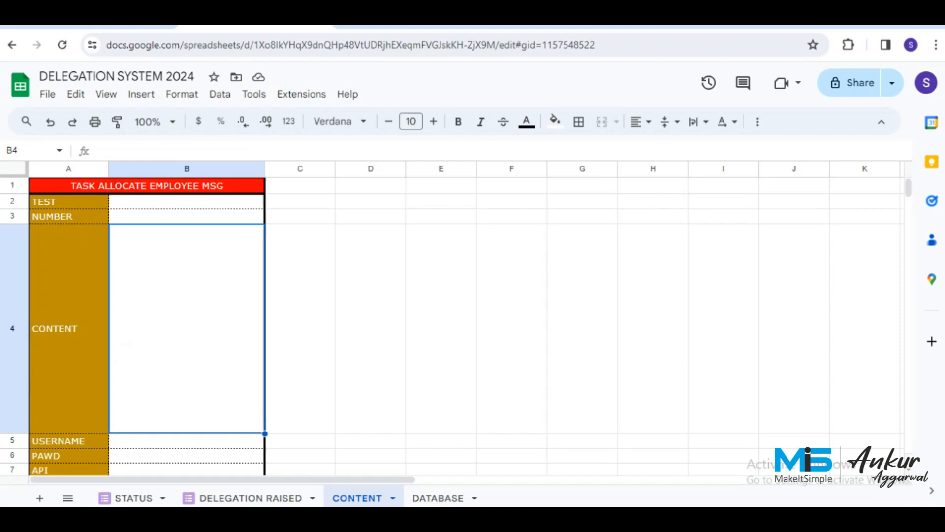
left_click(187, 201)
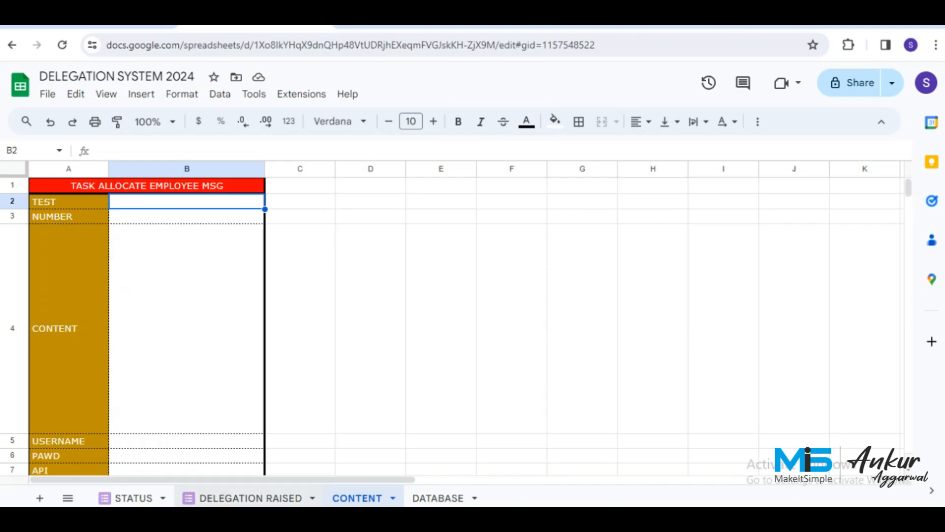
left_click(250, 497)
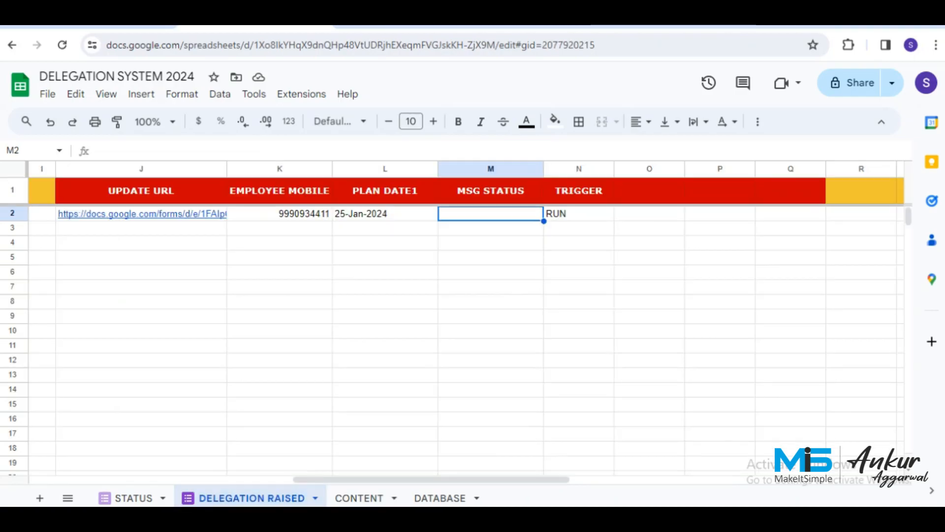
Compare the EMPLOYEE MOBILE column K on DELEGATION RAISED with CONTENT cell B3.
left_click(280, 169)
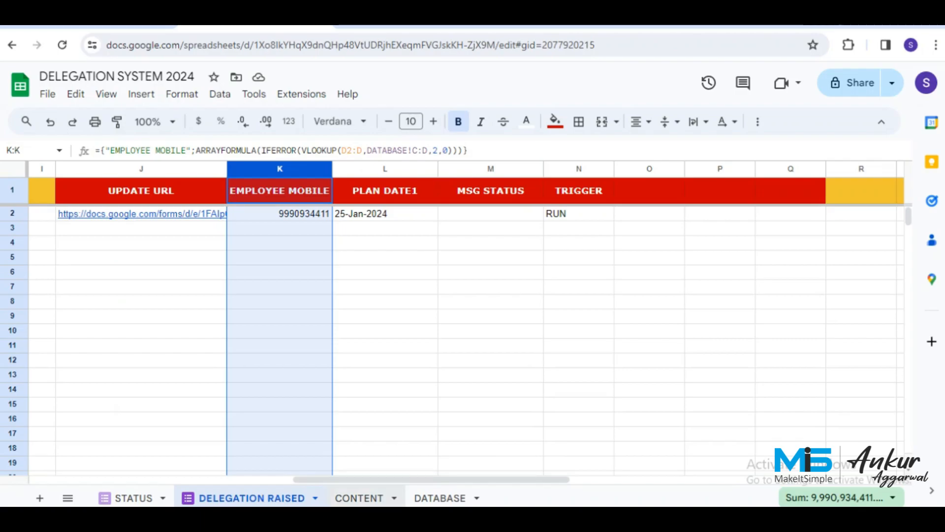
left_click(358, 498)
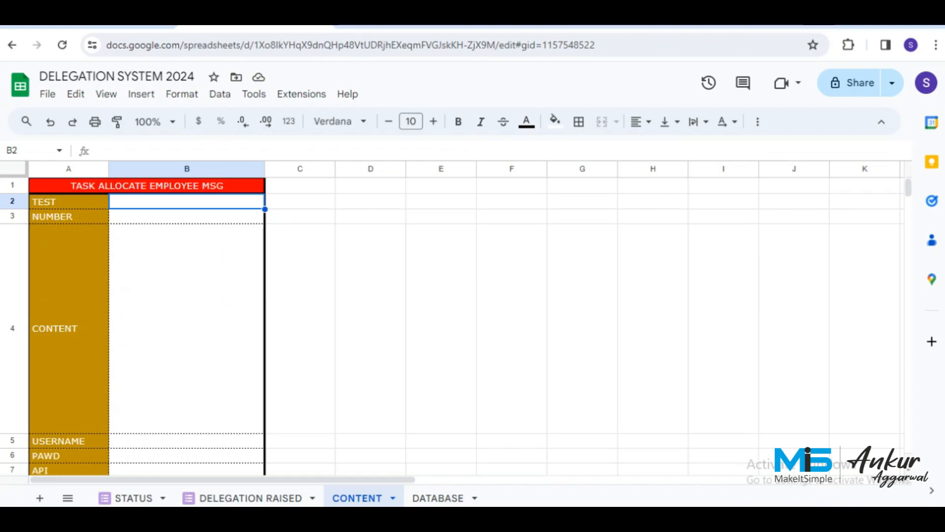
left_click(187, 217)
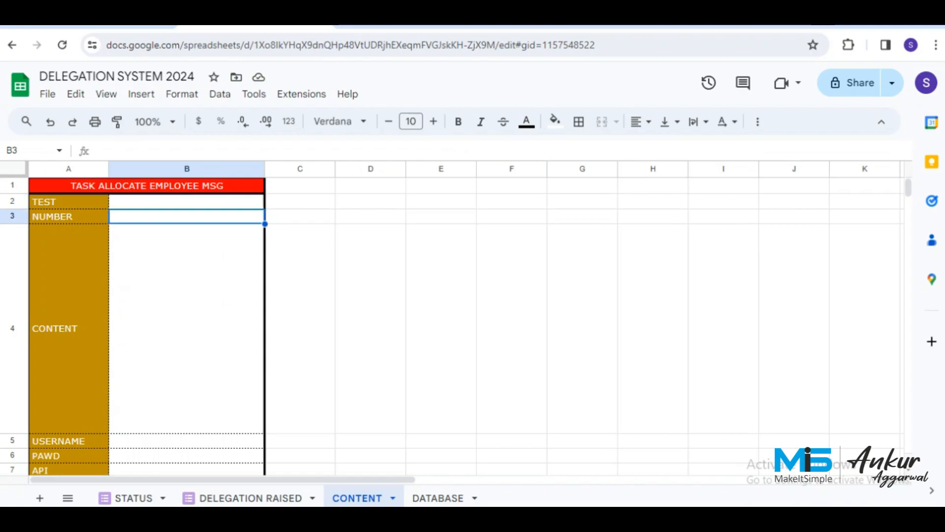
left_click(249, 498)
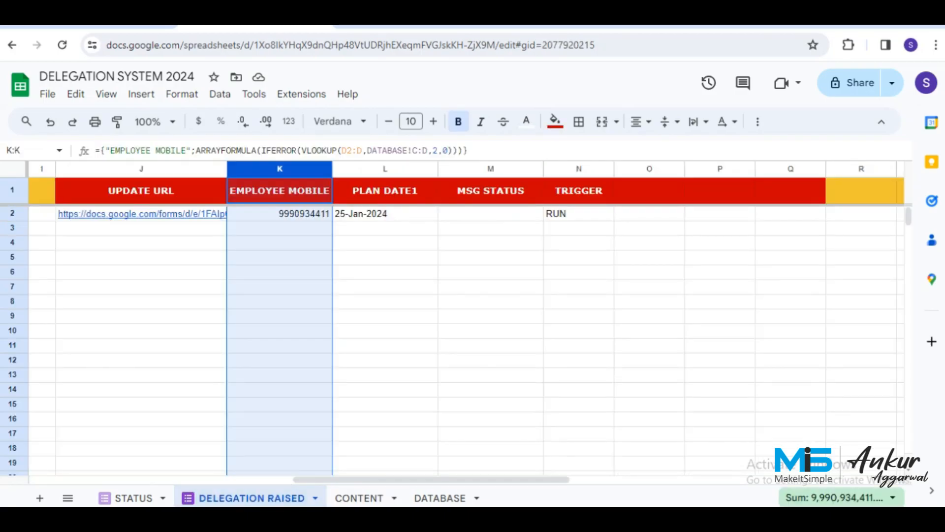
left_click(359, 498)
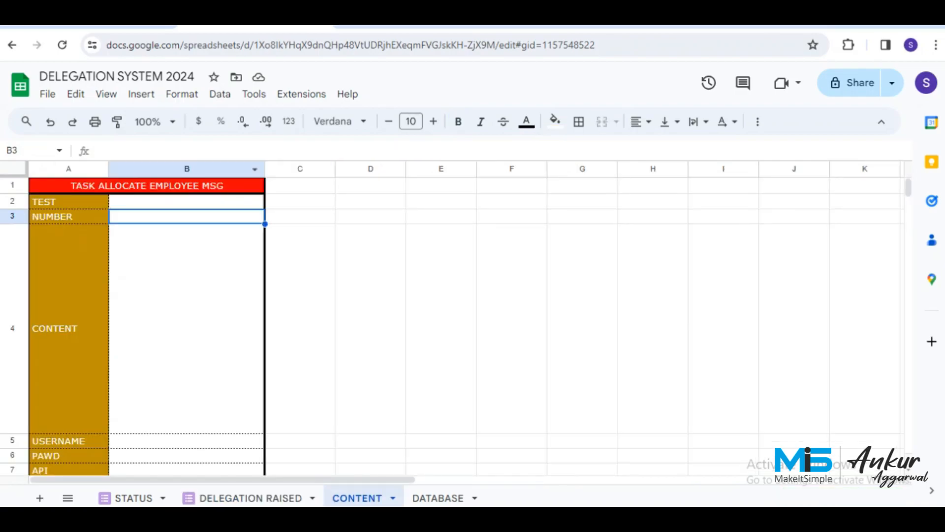
Enter {EMPLOYEE MOBILE} in B3 and compare it with the DELEGATION RAISED header.
type("{MO")
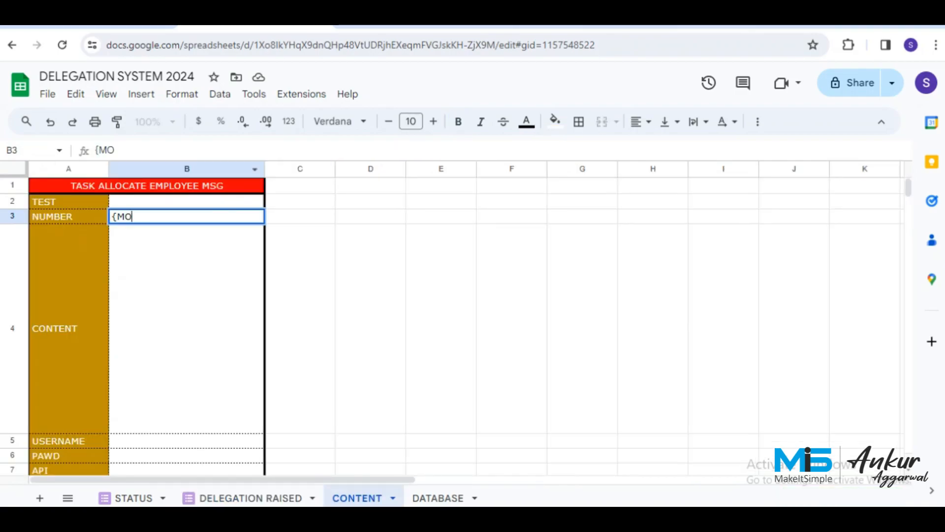
key("BackSpace")
key("BackSpace")
type("EMPLOYEE MOBILE")
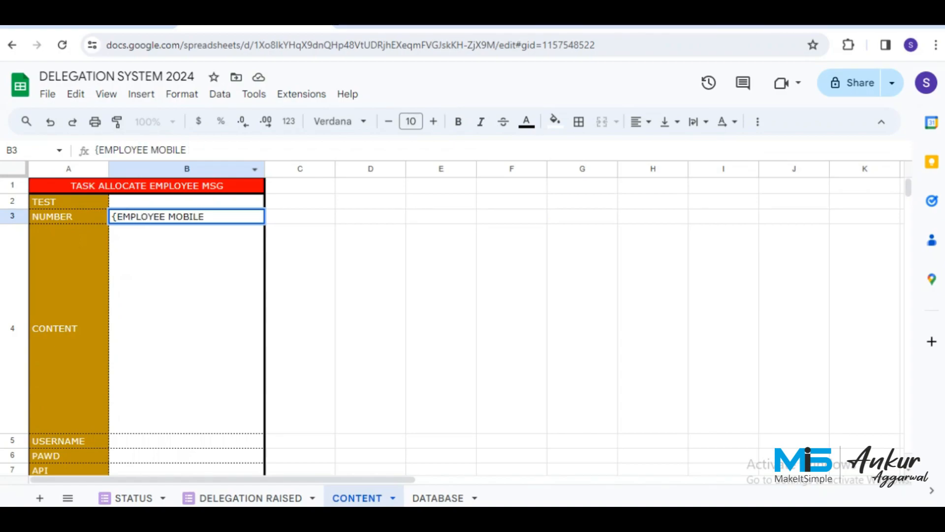
type("}")
key("Return")
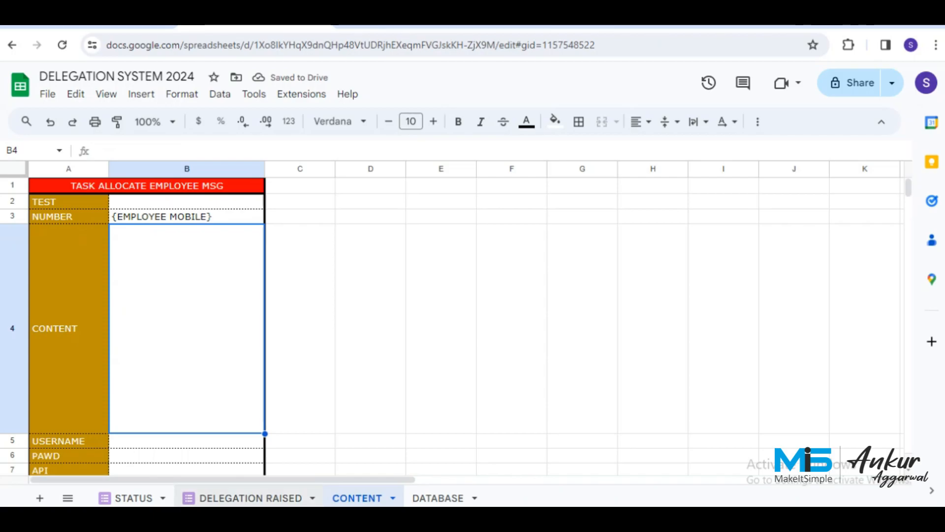
left_click(250, 497)
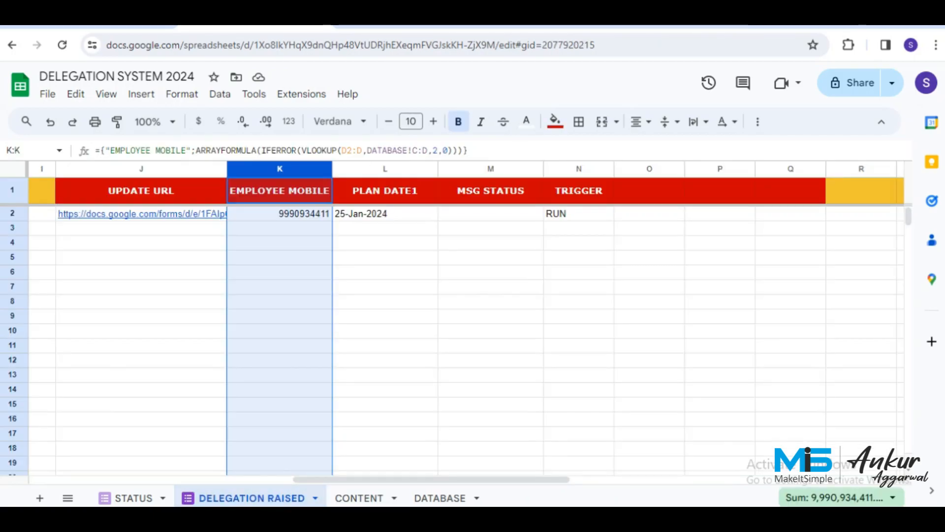
left_click(359, 497)
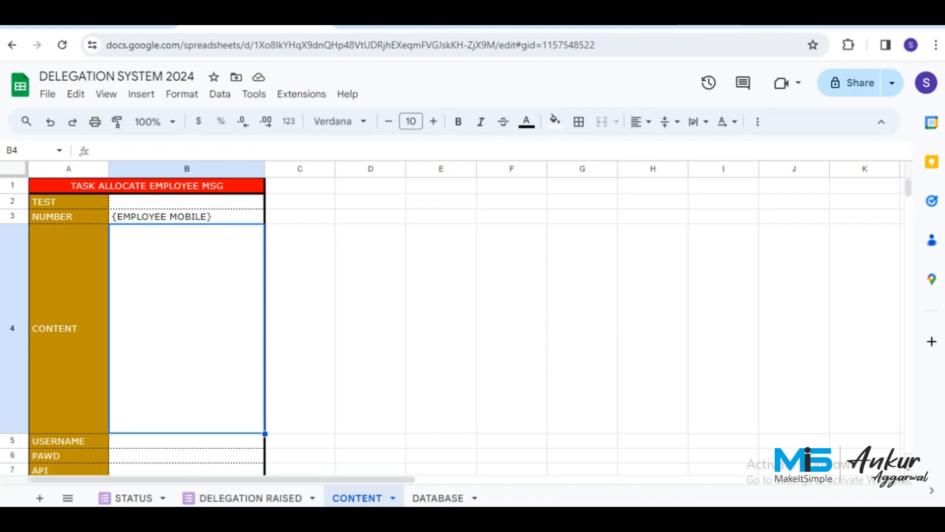
Write 'Dear {DELEGATED TO},', 'Unique No : {UNIQUE NO}' and 'Delegated by : {DELEGATED BY}' lines in B4.
type("Dear")
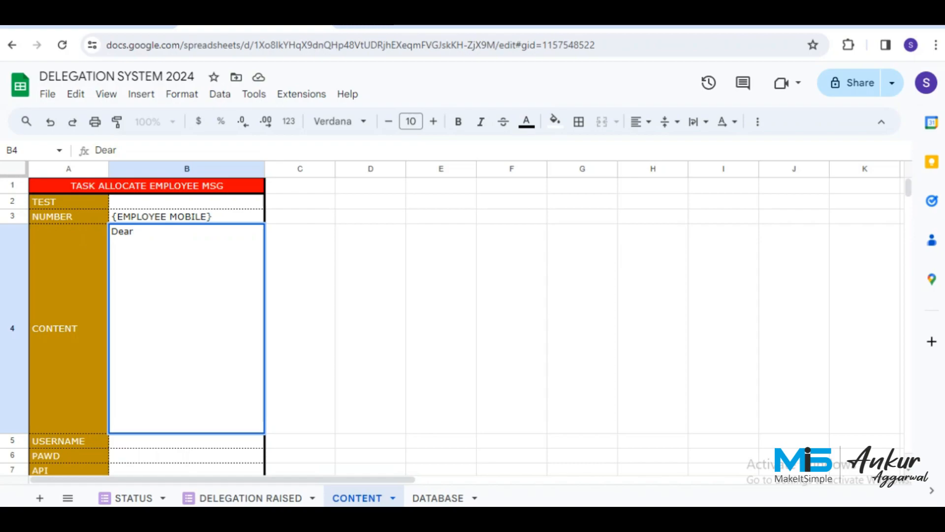
type(" {D")
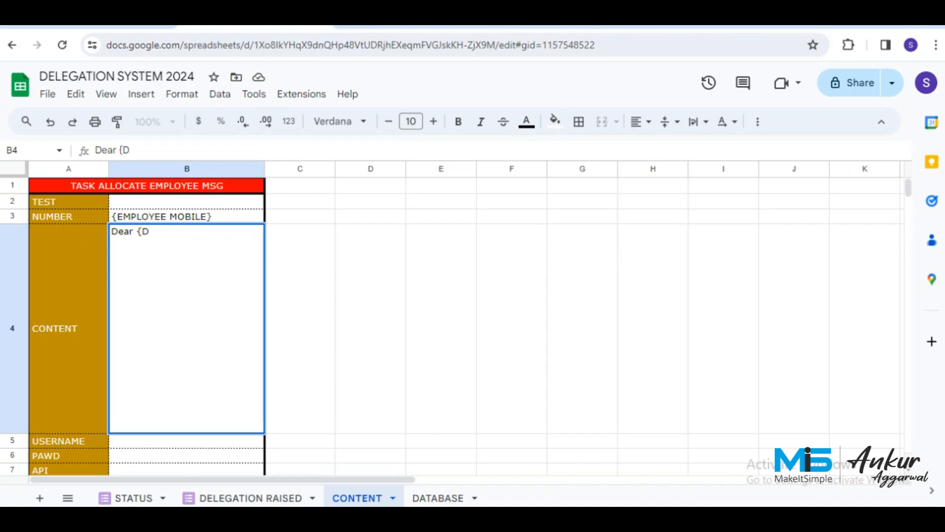
type("ELEGA")
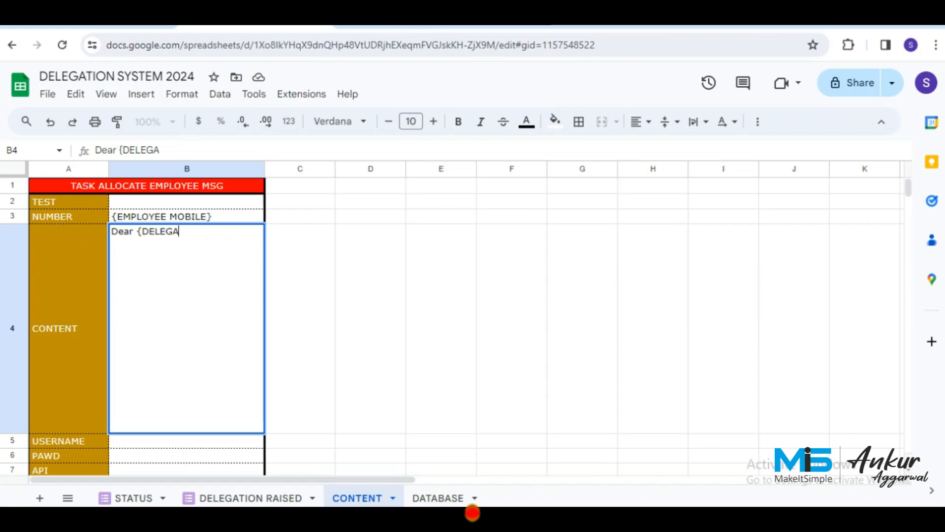
type("TED TO")
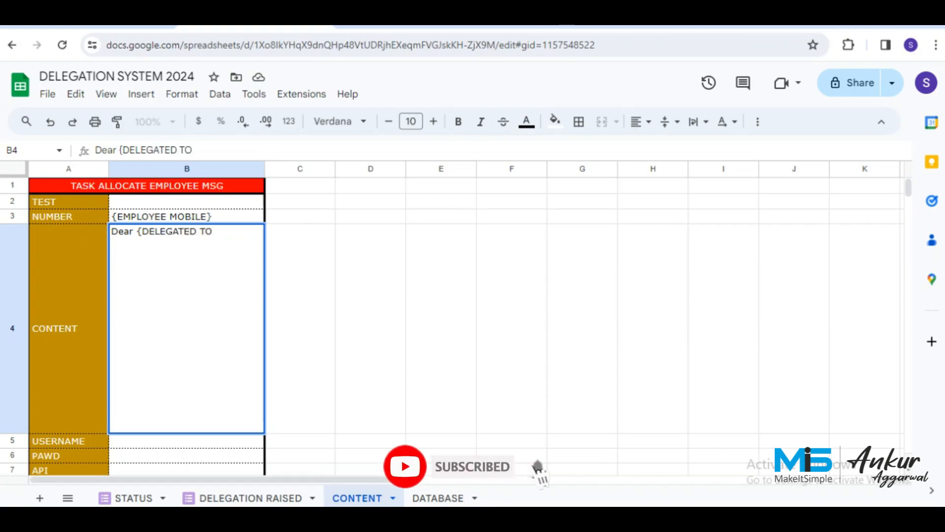
type("},")
key("alt+Return")
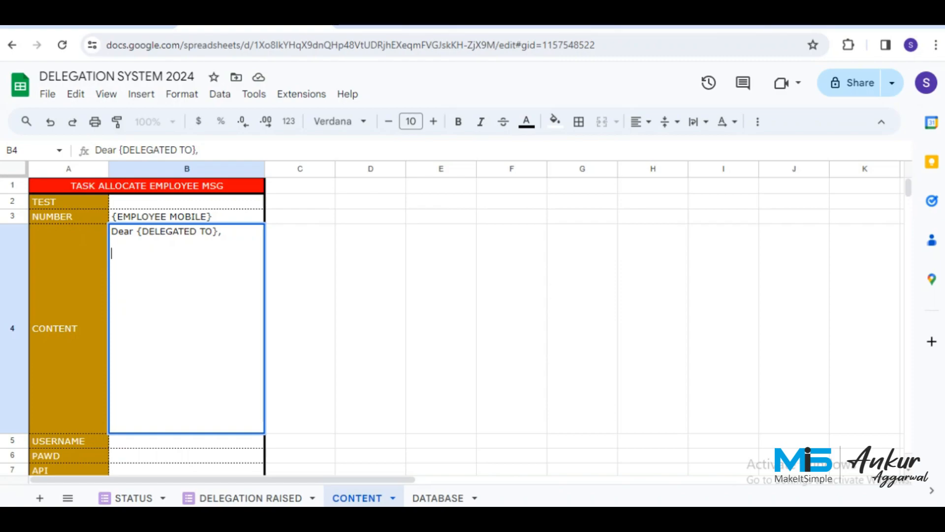
type("Unique No : {UNIQUE ")
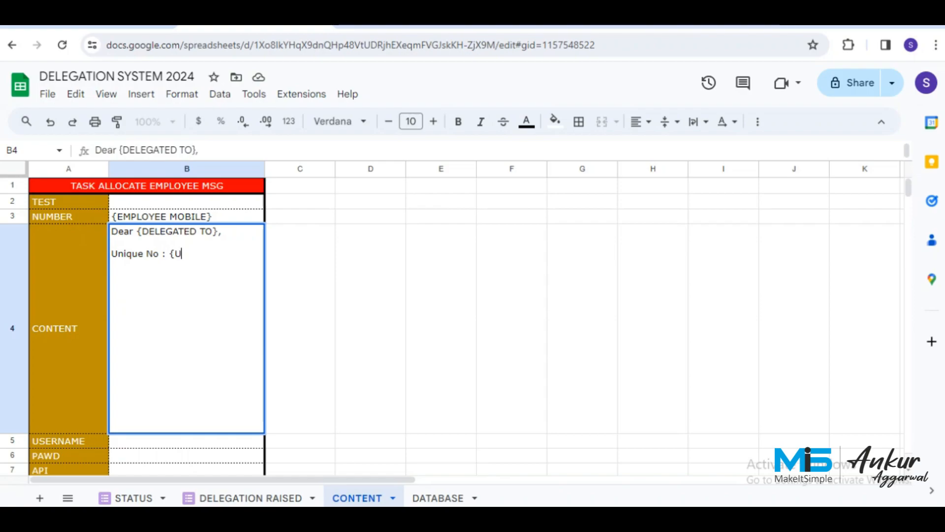
type("NO}")
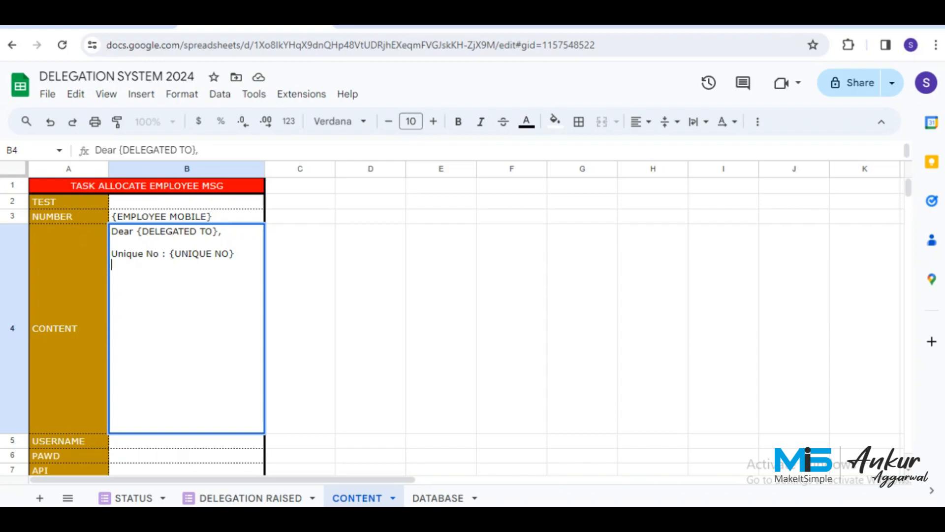
type("Delegated by : {DELE")
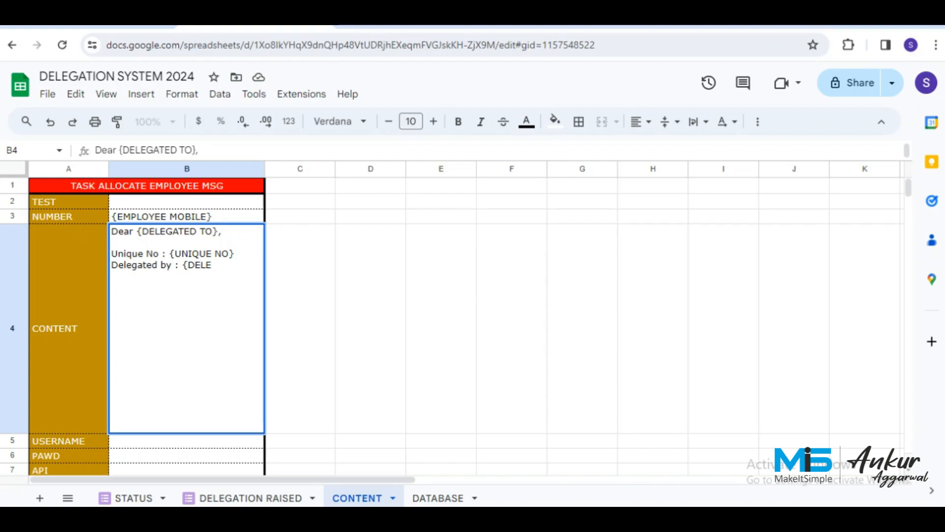
type("GATED BY")
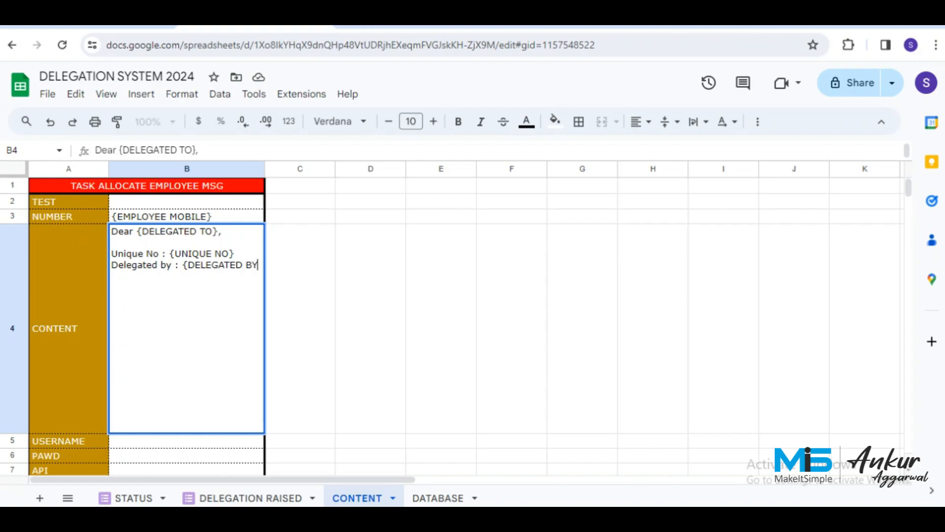
type("}")
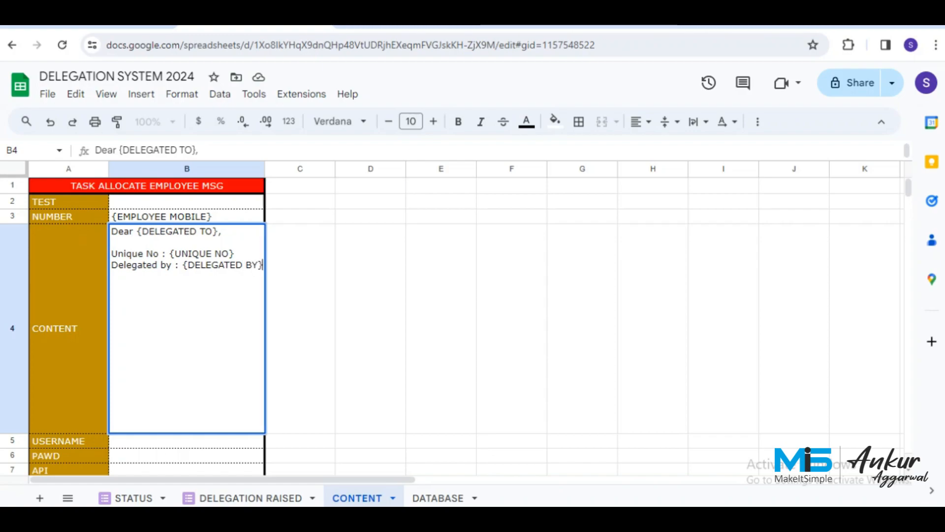
key("Return")
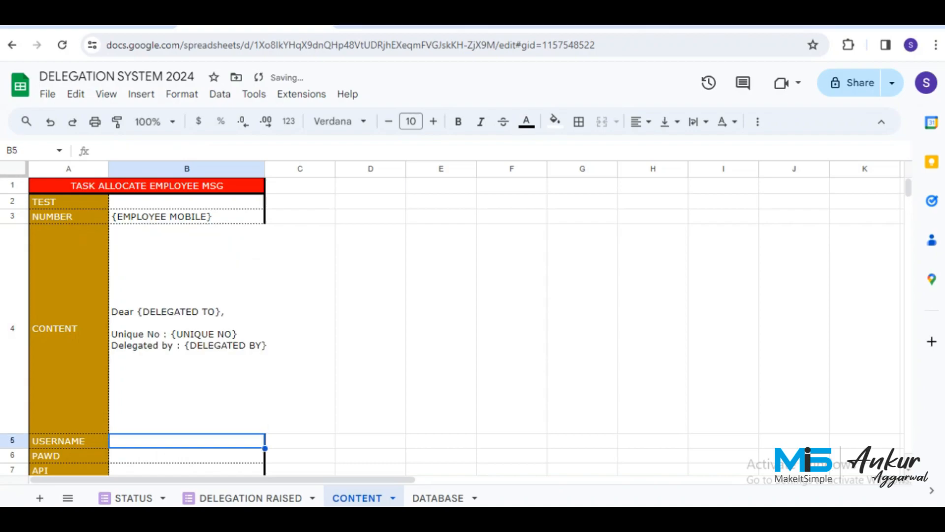
key("Up")
key("Return")
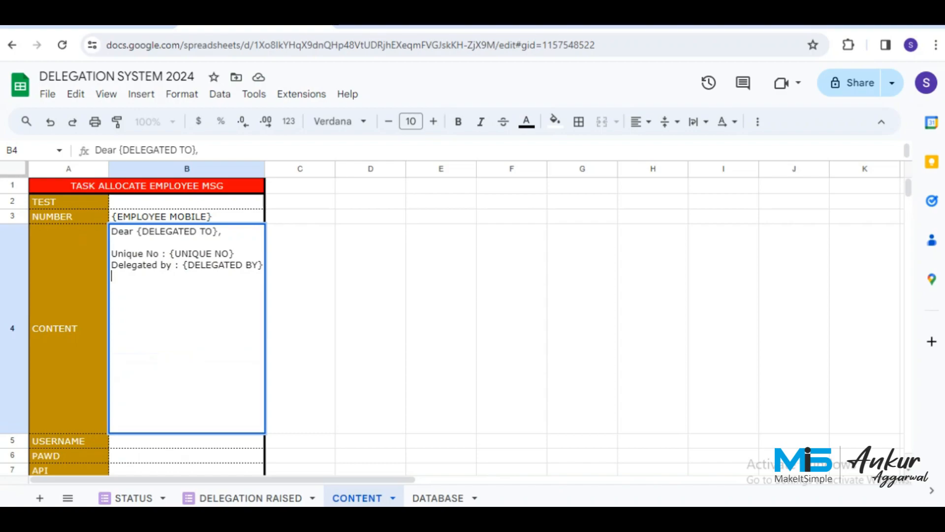
Add 'Task : {TASK}', 'Plan Date : {PLAN DATE1}', 'Remarks : {EMPLOYER REMARKS}' and a DELEGATION WORK heading to B4.
type("Task : ")
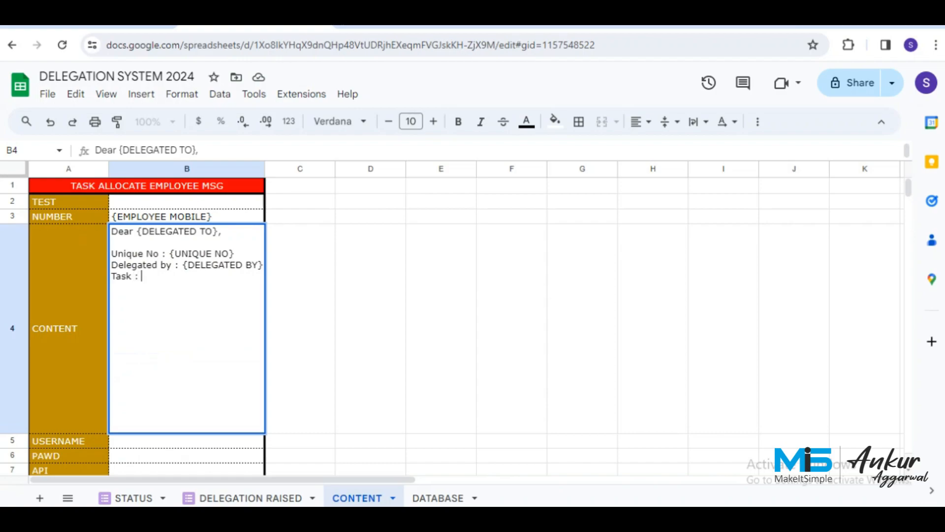
type("{TA")
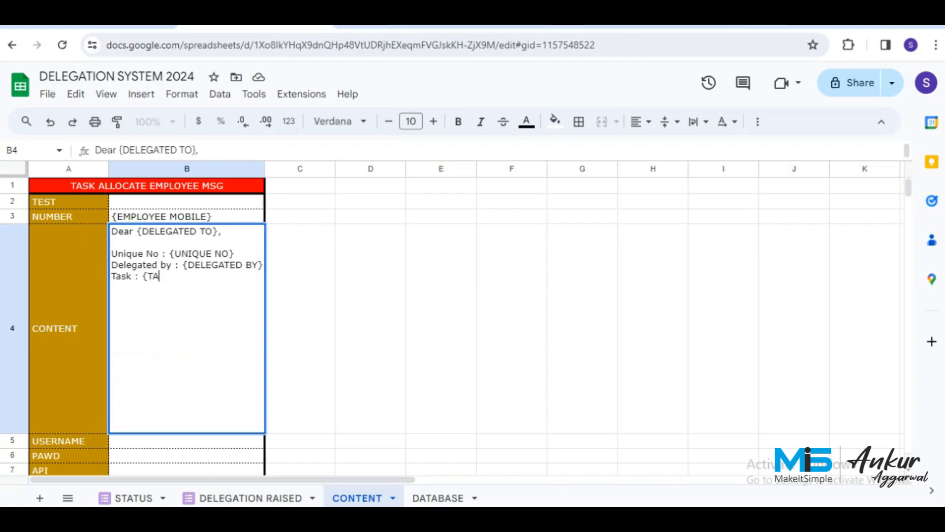
type("SK}")
type("P")
type("LA")
key("BackSpace")
key("BackSpace")
type("lan ")
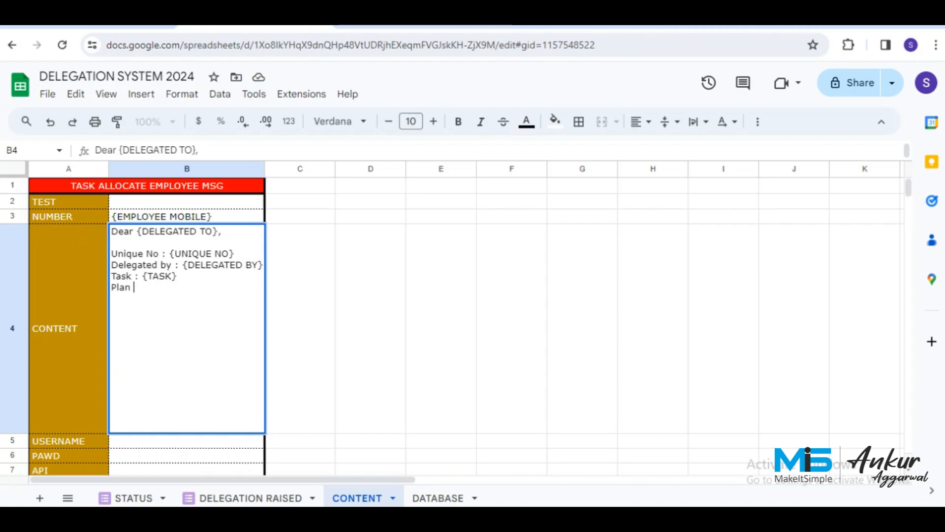
type("Date")
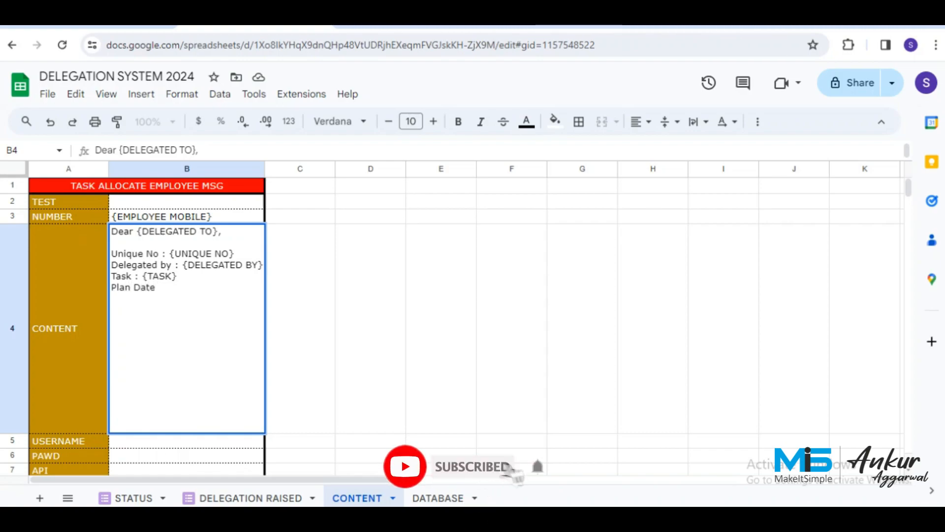
type(" : {")
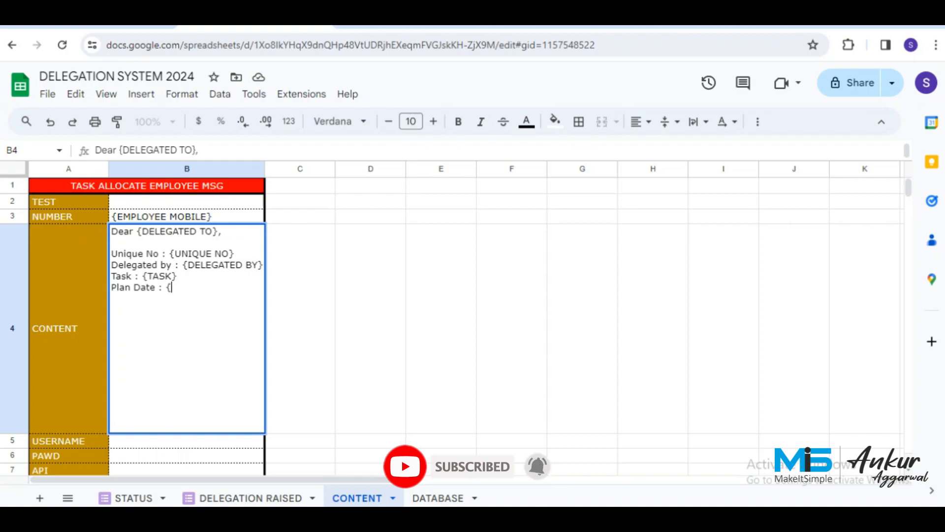
type("PLAN DATE}")
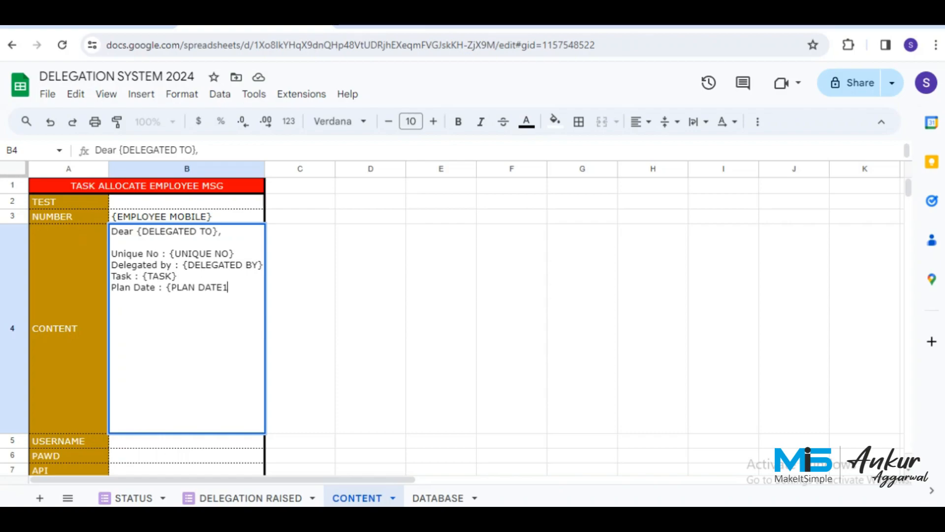
type("}")
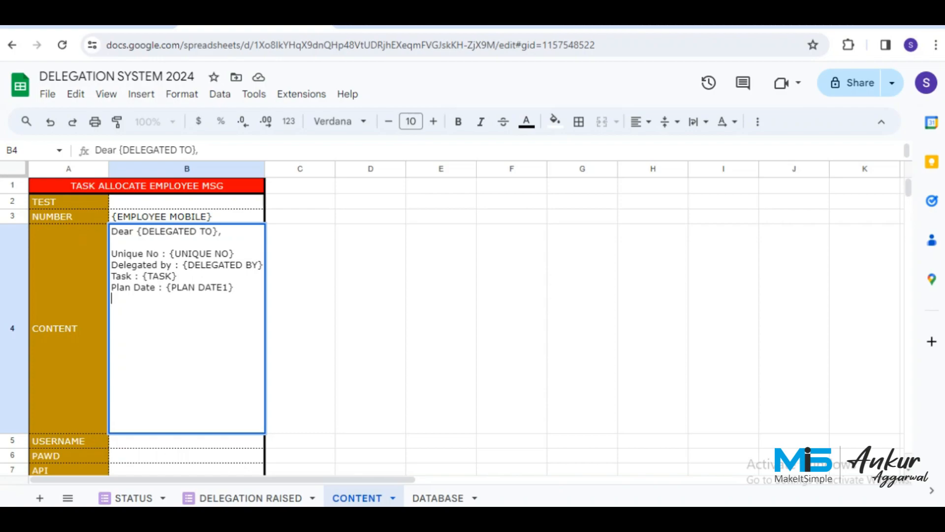
type("Remarks : ")
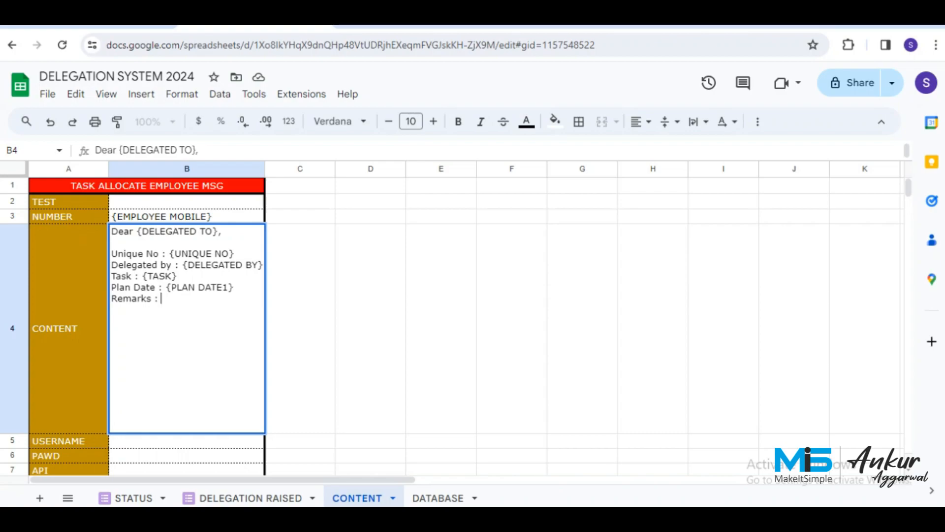
type("{EMPLOY")
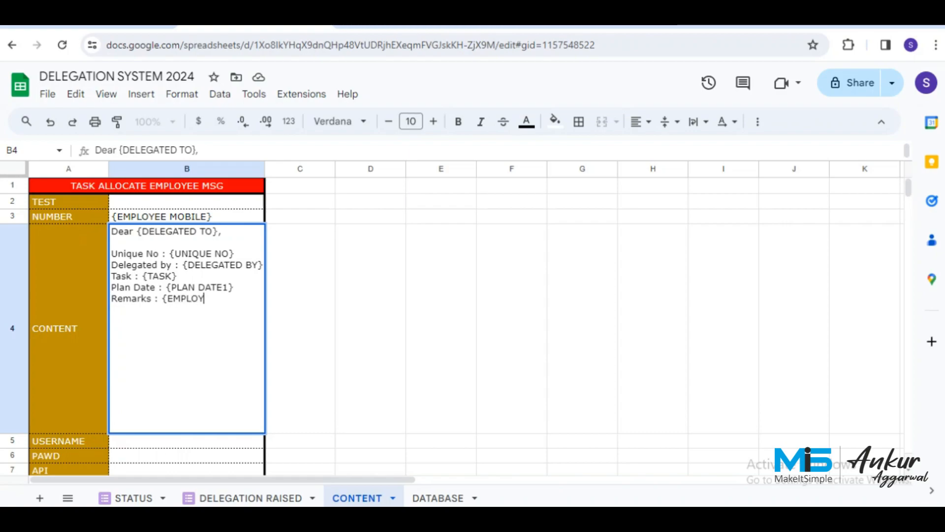
type("ER R")
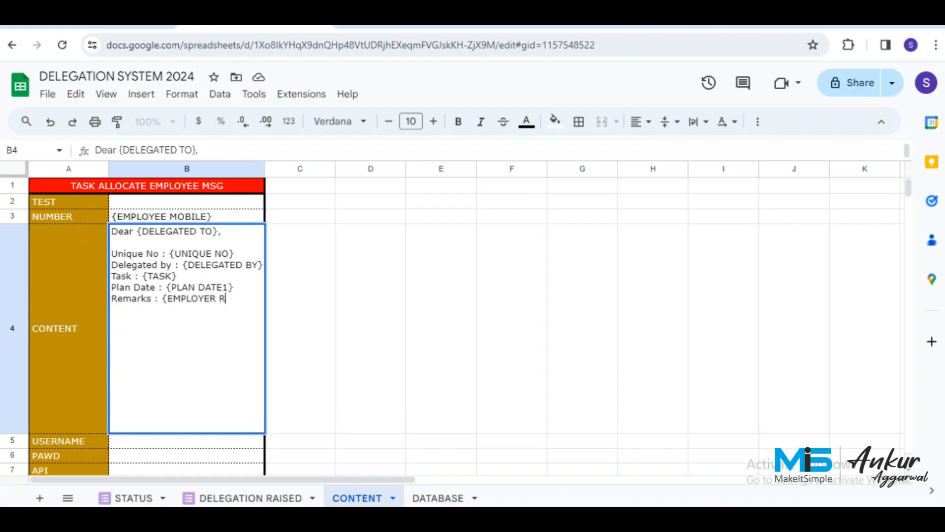
type("EMARKS")
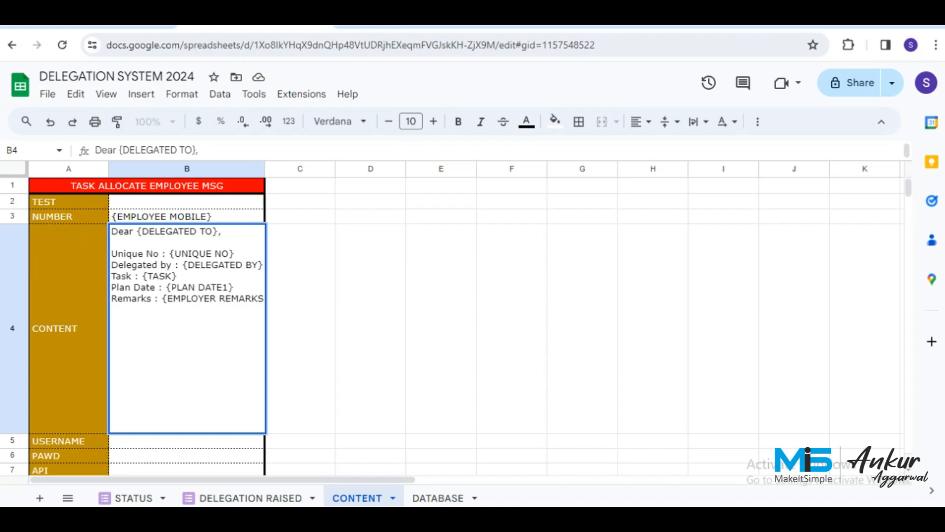
type("}")
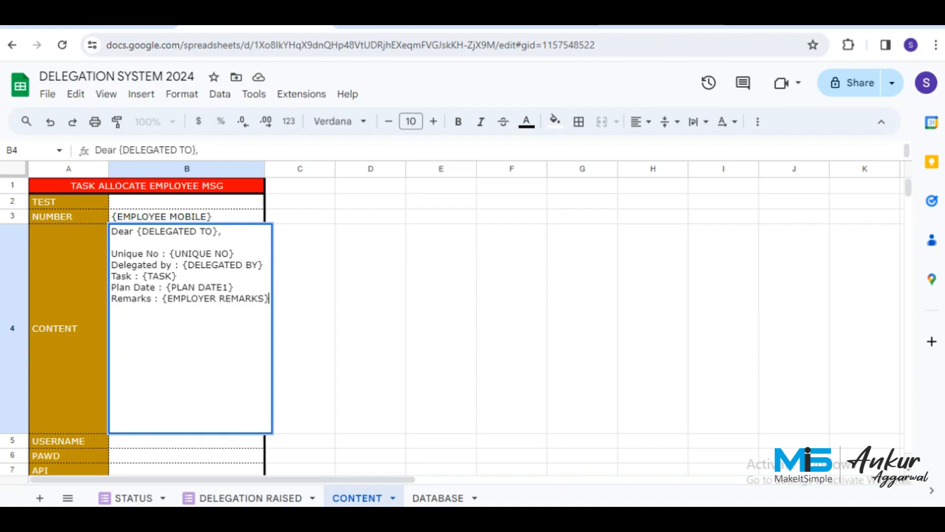
key("alt+Return")
key("alt+Return")
type("DELEGATION")
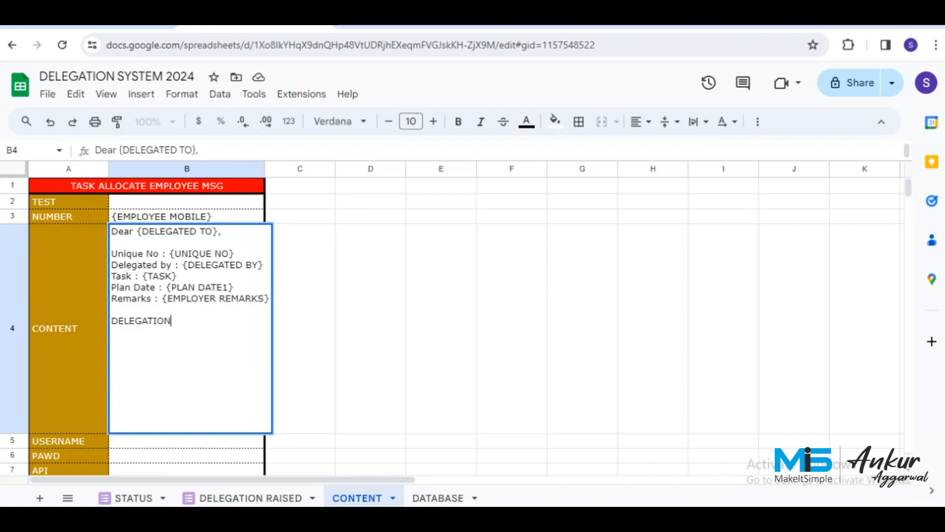
type(" WORK")
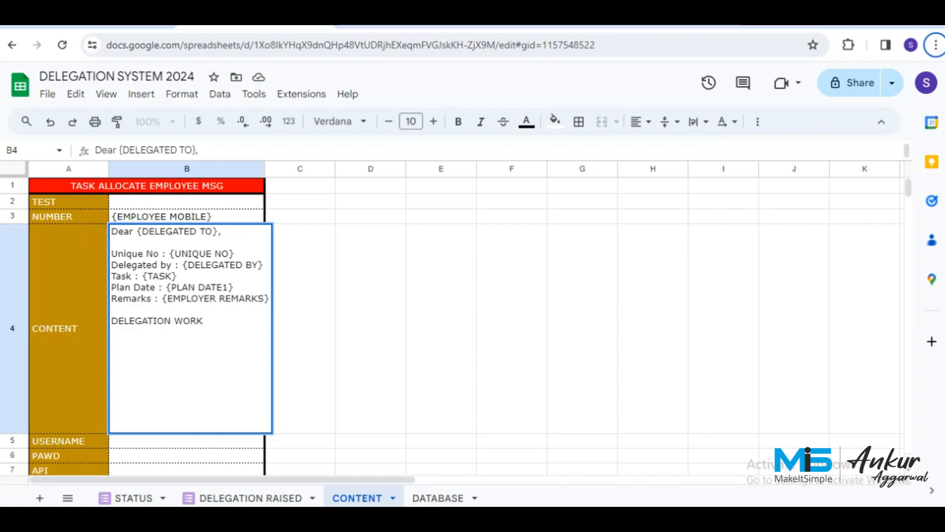
left_click(935, 44)
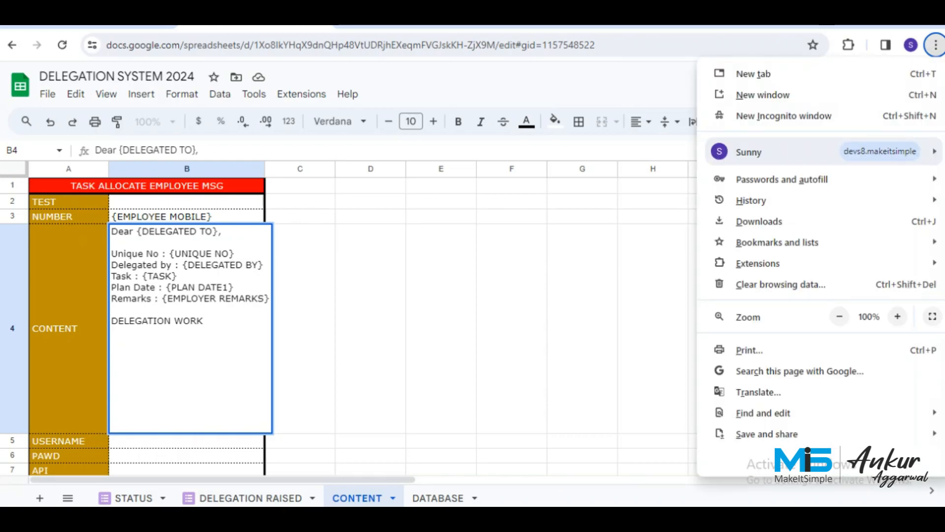
Append an 'Update URL : {UPDATE URL}' line and a closing 'Thanks' to the B4 message.
key("Escape")
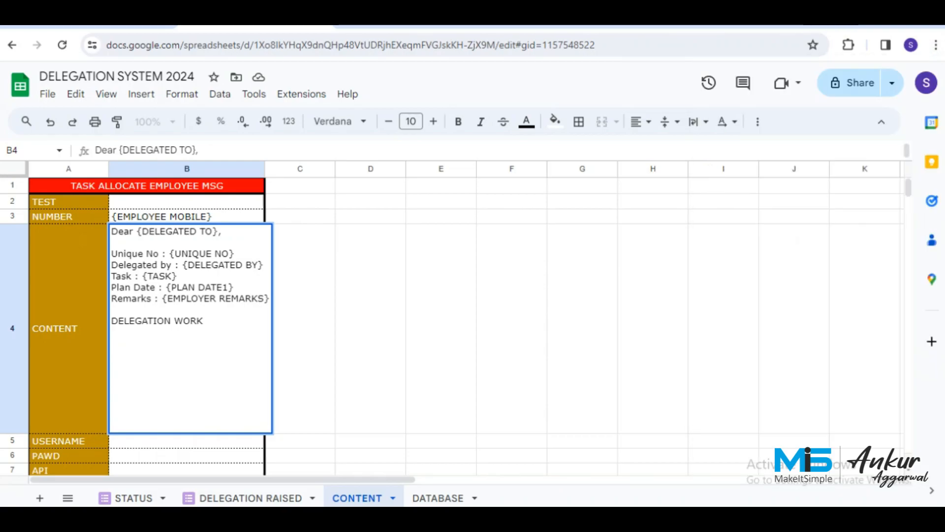
left_click(300, 328)
double_click(187, 328)
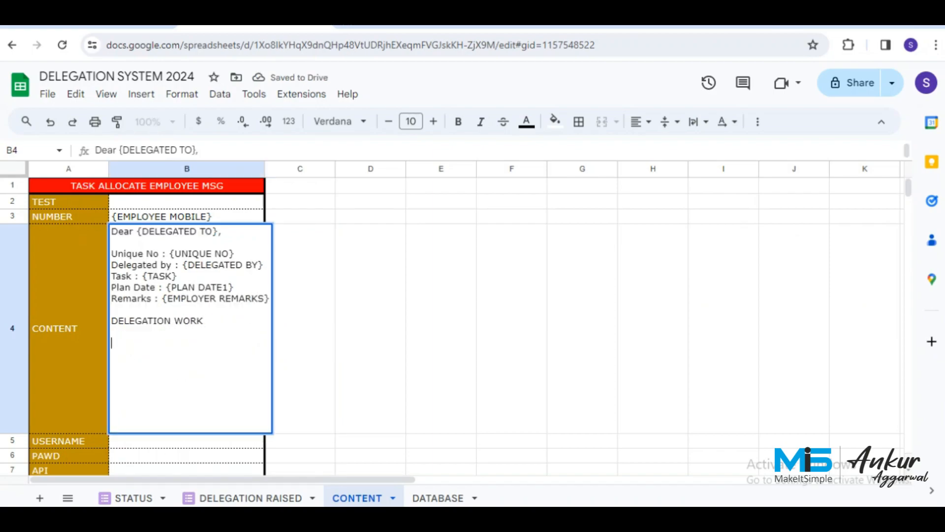
type("Upda")
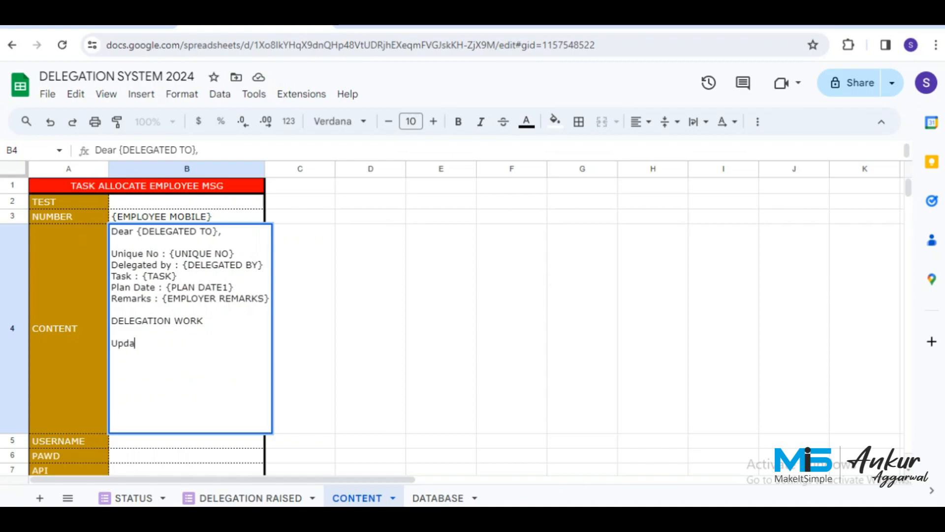
type("te URL : {")
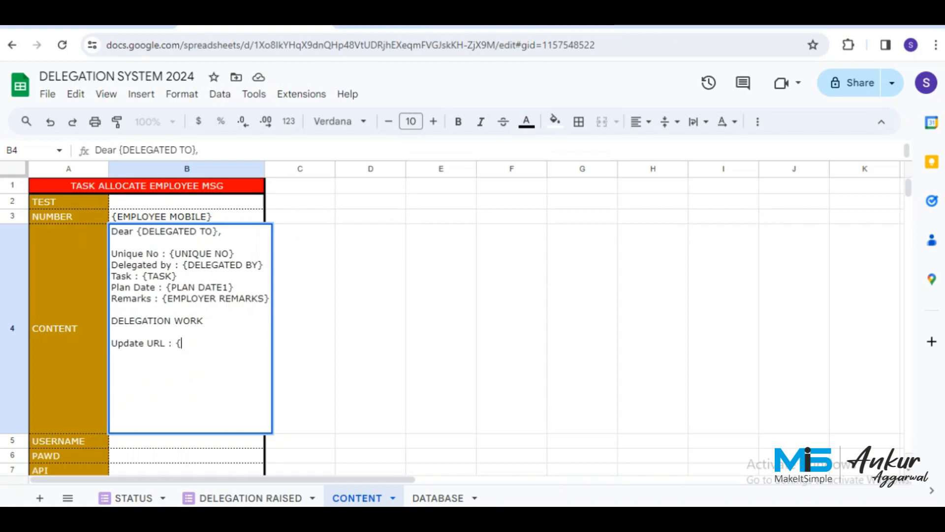
type("u")
key("BackSpace")
type("UPDATE URL")
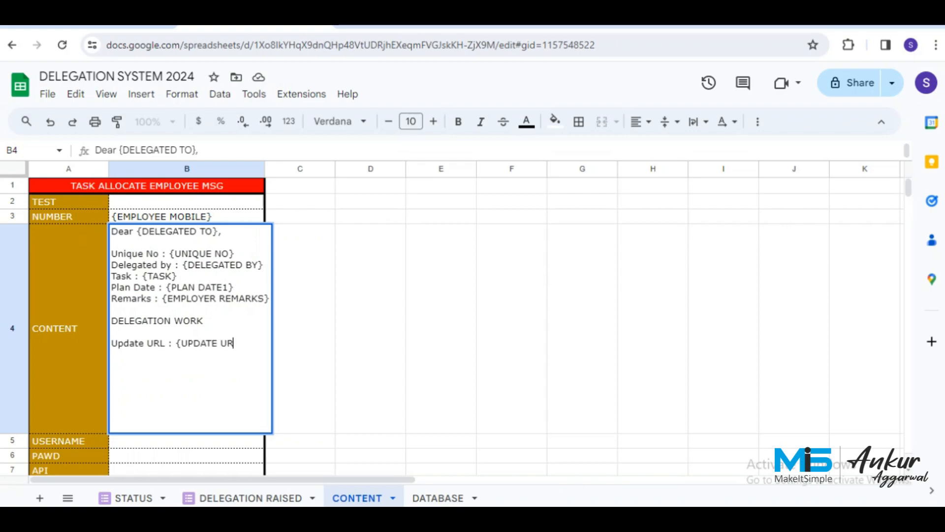
type("}")
key("alt+Return")
type("t")
key("BackSpace")
type("Thanks")
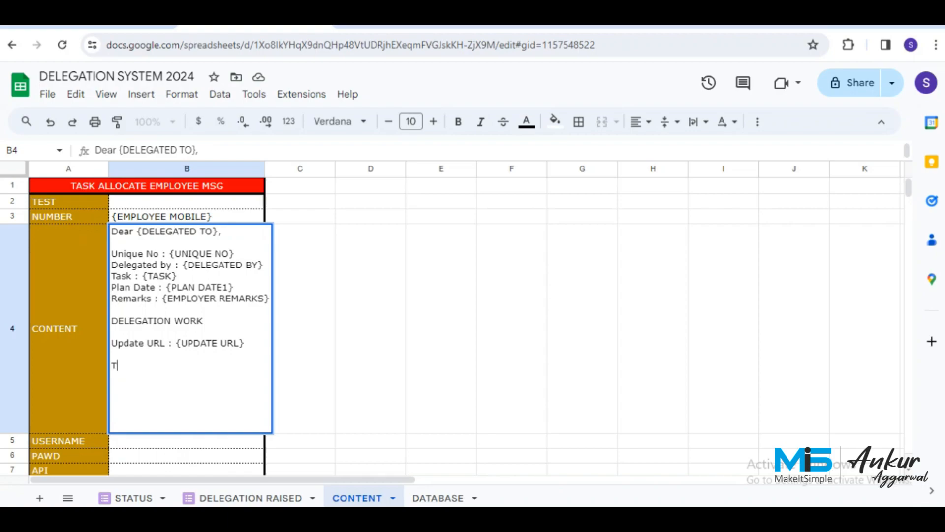
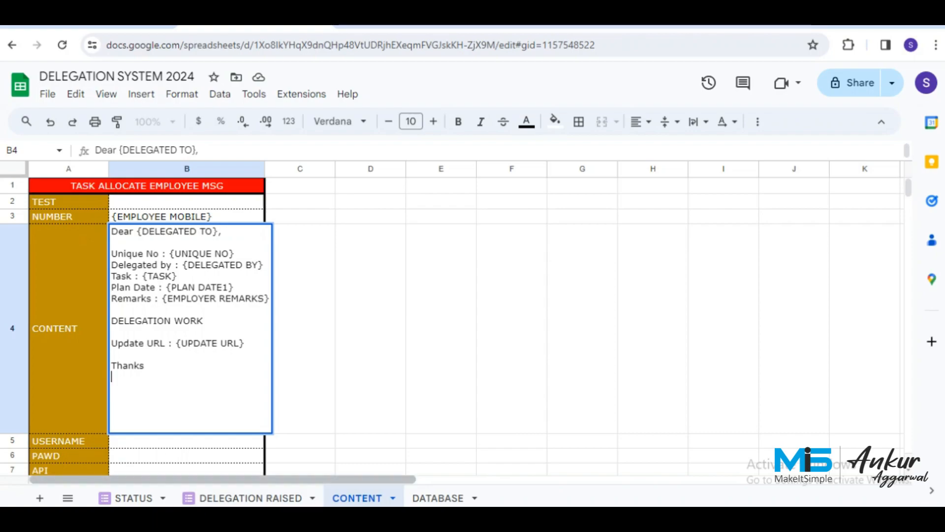
Check the UPDATE URL header formula on the DELEGATION RAISED sheet, then return to CONTENT.
left_click(251, 497)
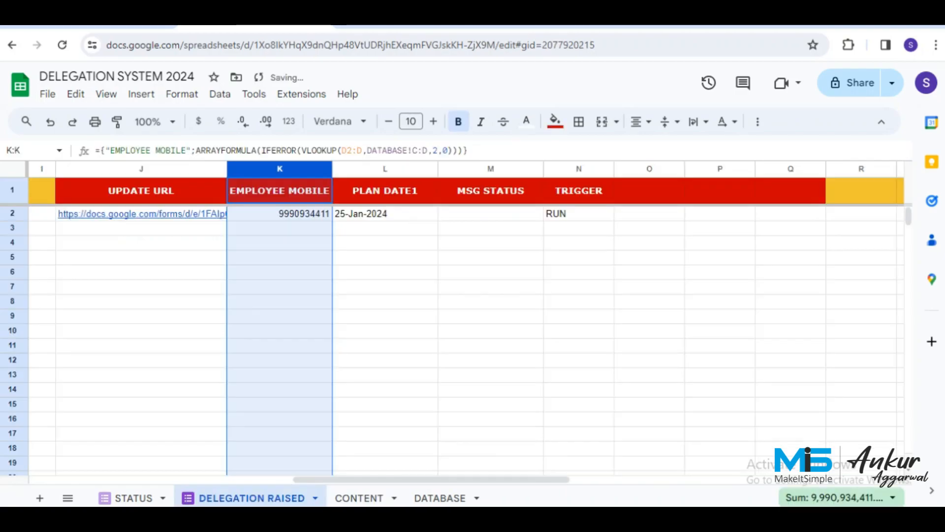
left_click(384, 242)
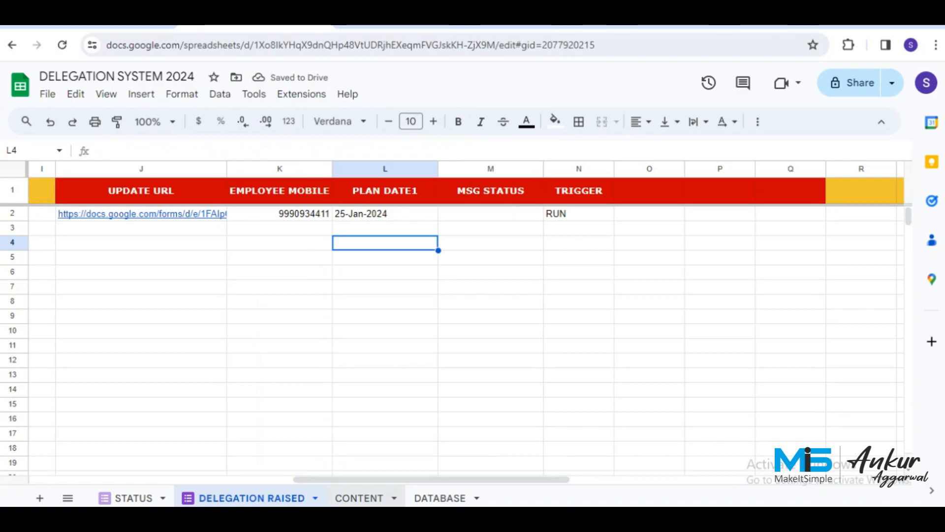
left_click(359, 497)
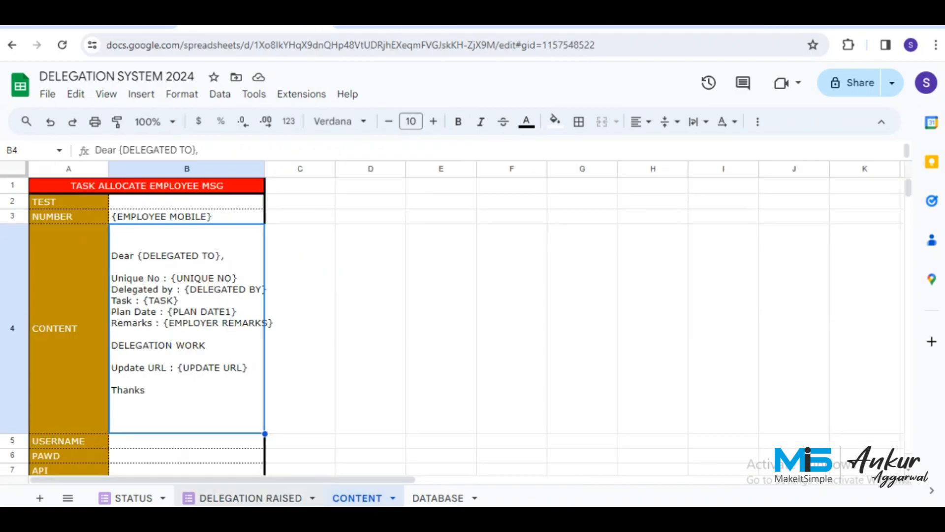
left_click(251, 497)
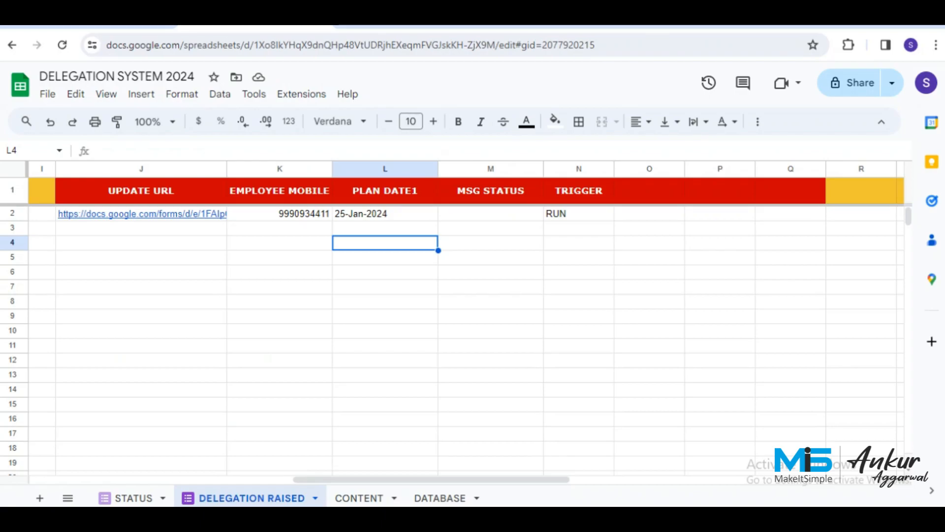
left_click(142, 191)
left_click(359, 497)
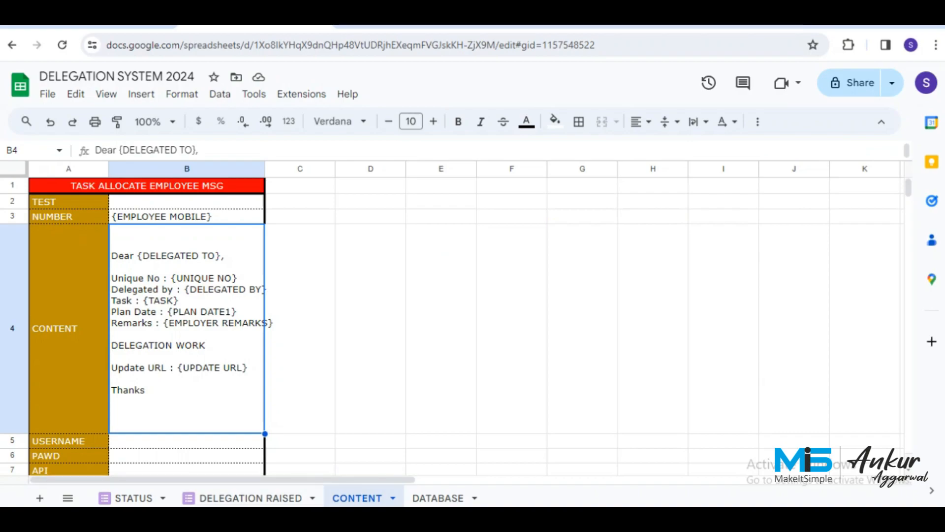
Enter app.mis.work in the CONTENT sheet's MODE cell B10 and switch to Apps Script.
scroll(463, 315, "down", 1)
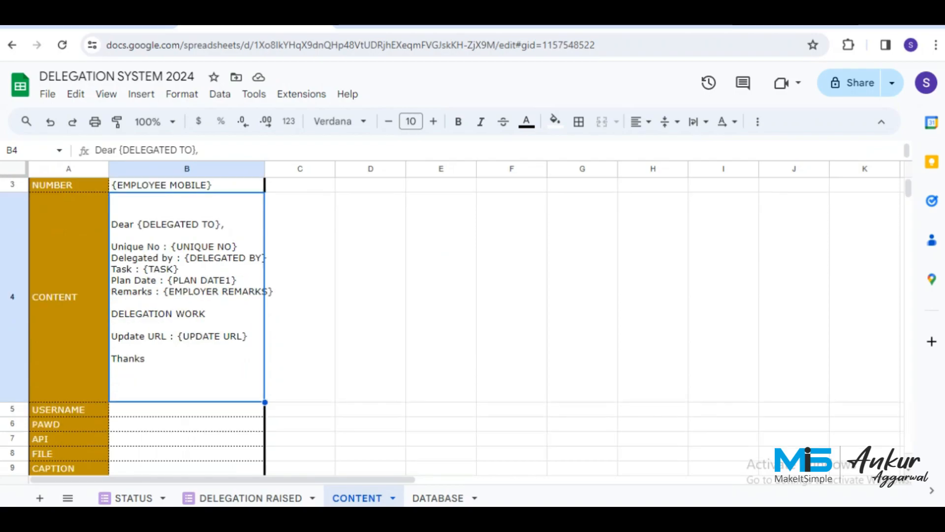
scroll(462, 315, "down", 2)
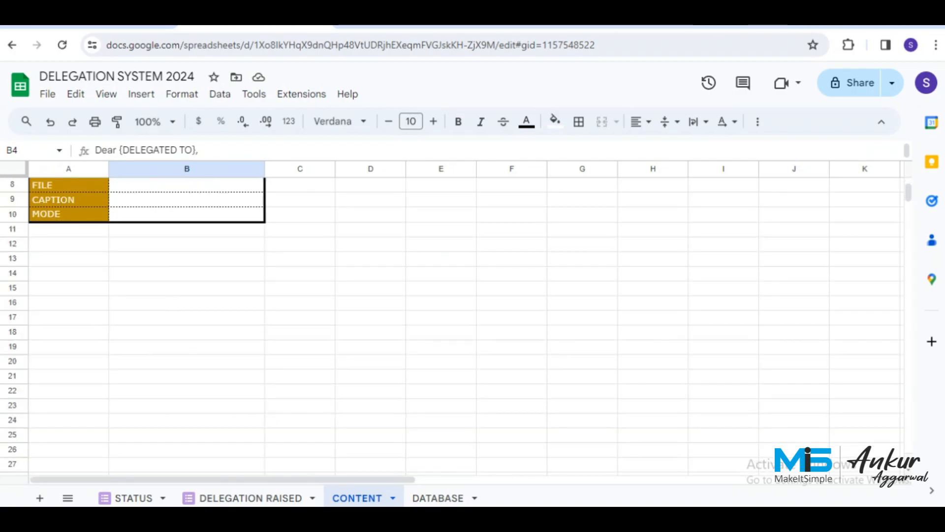
scroll(463, 315, "up", 3)
scroll(463, 315, "down", 2)
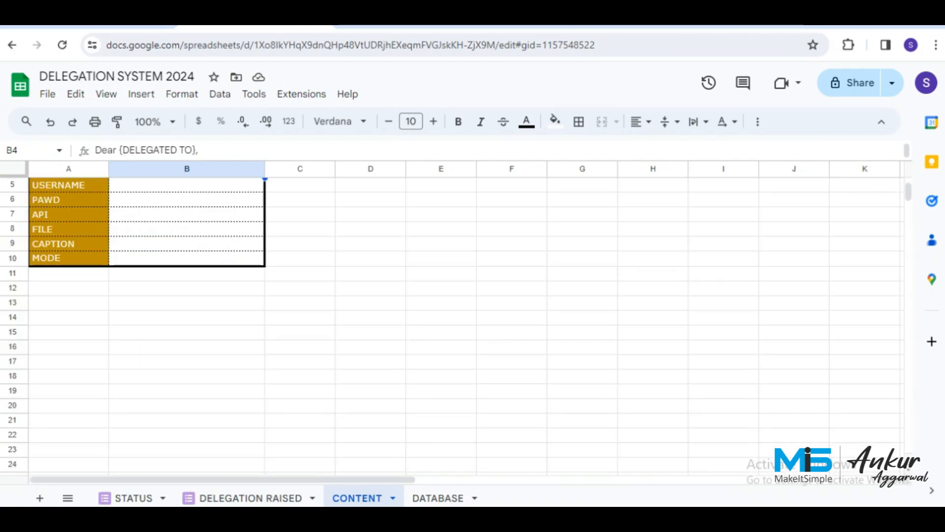
left_click(187, 259)
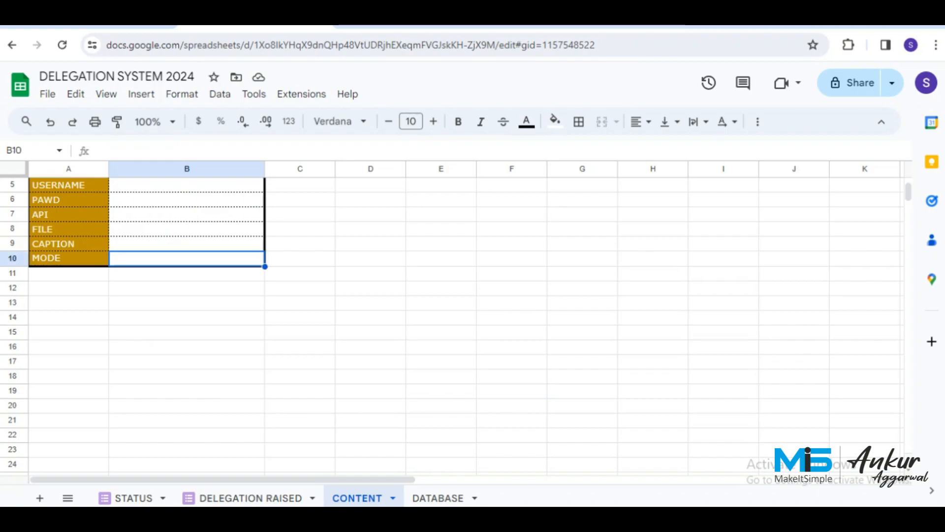
type("A")
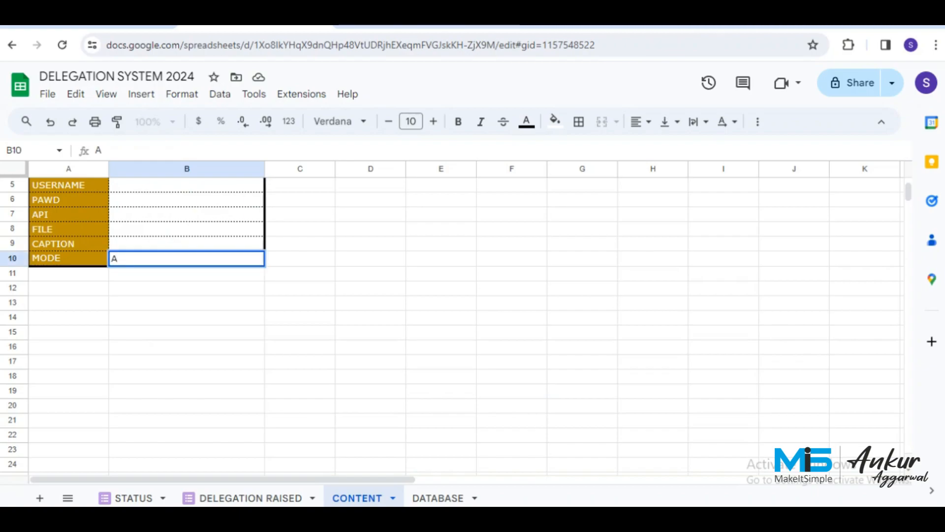
key("BackSpace")
type("app")
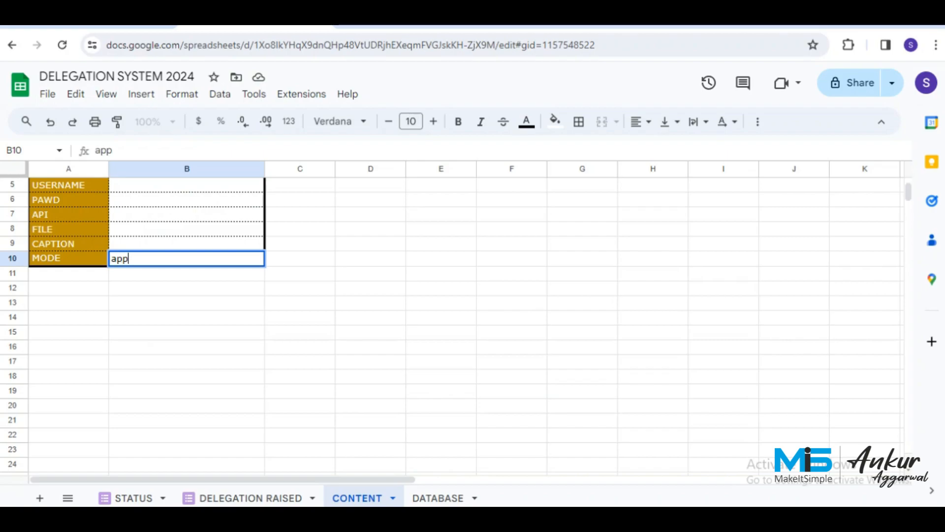
type(".mis.work")
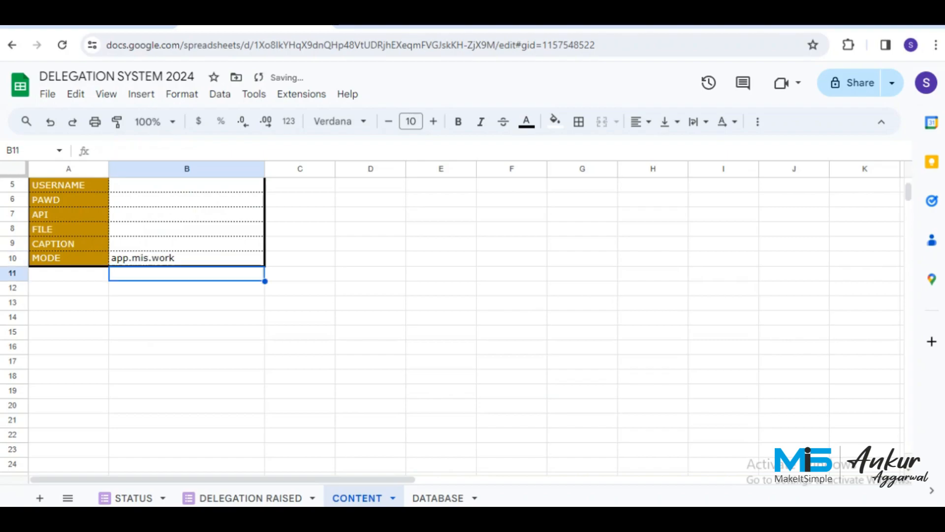
key("Return")
key("ctrl+Tab")
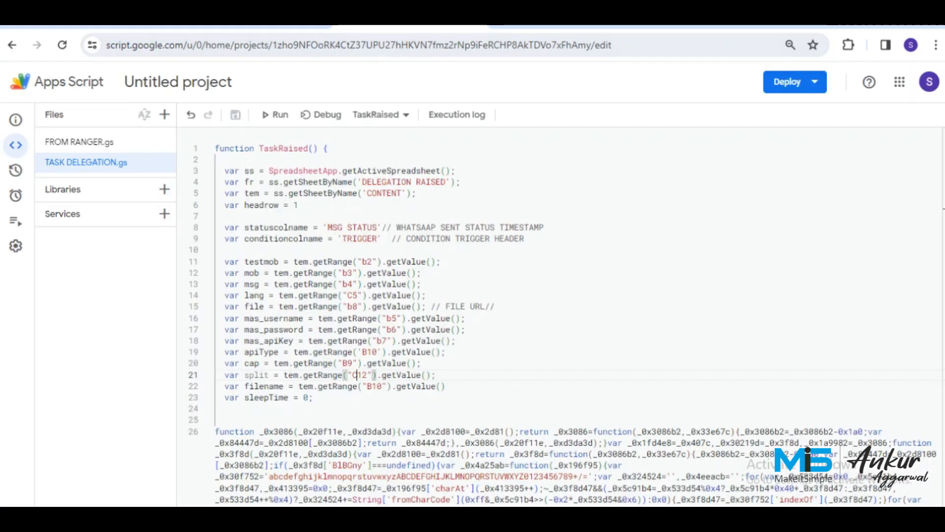
Select the WA CODE block in the codes document through its last line, then return to TASK DELEGATION.gs.
key("ctrl+Tab")
scroll(492, 325, "down", 5)
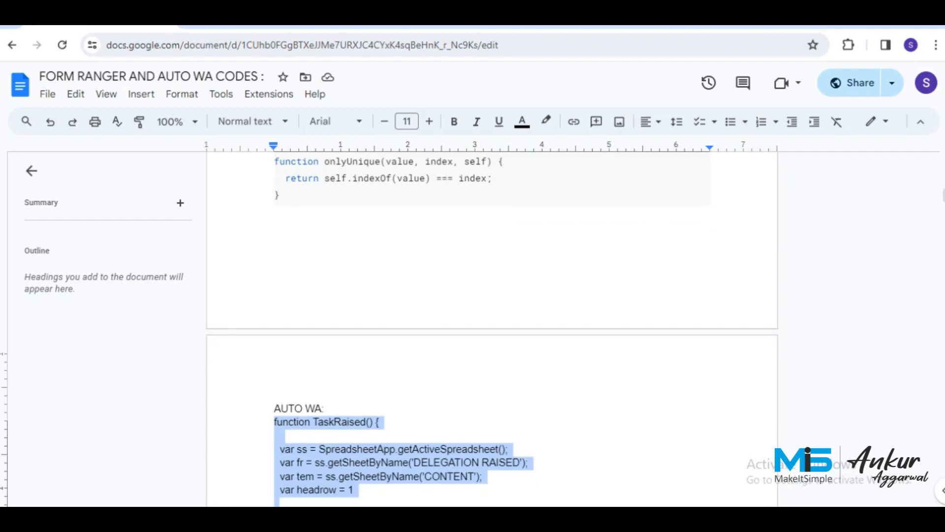
scroll(493, 325, "down", 15)
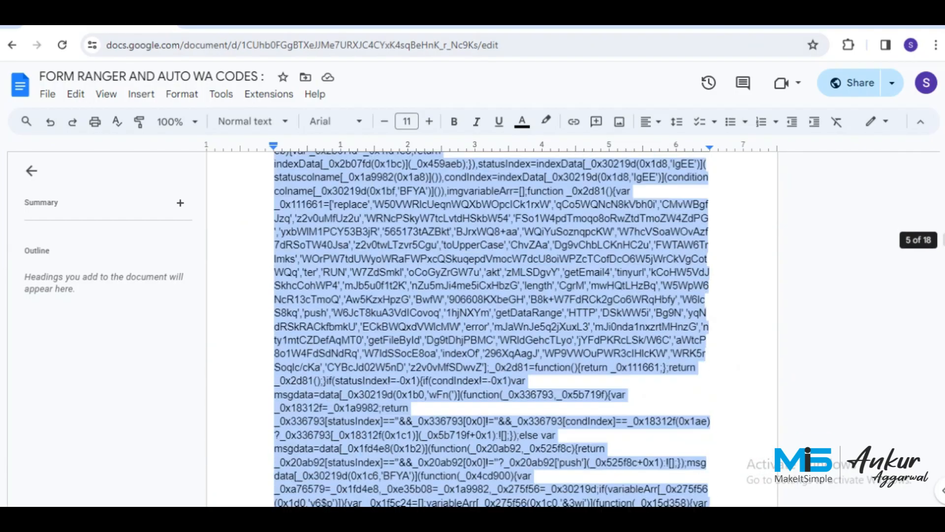
scroll(492, 325, "down", 15)
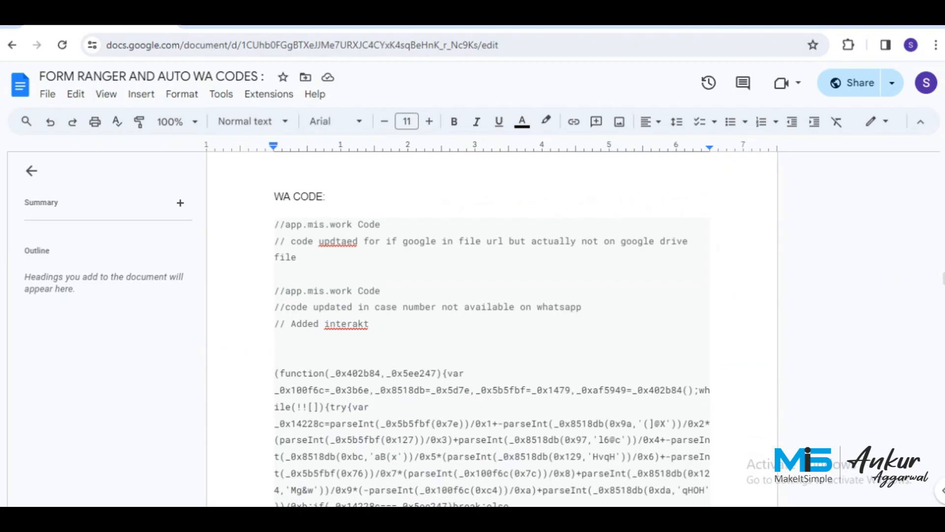
left_click(277, 225)
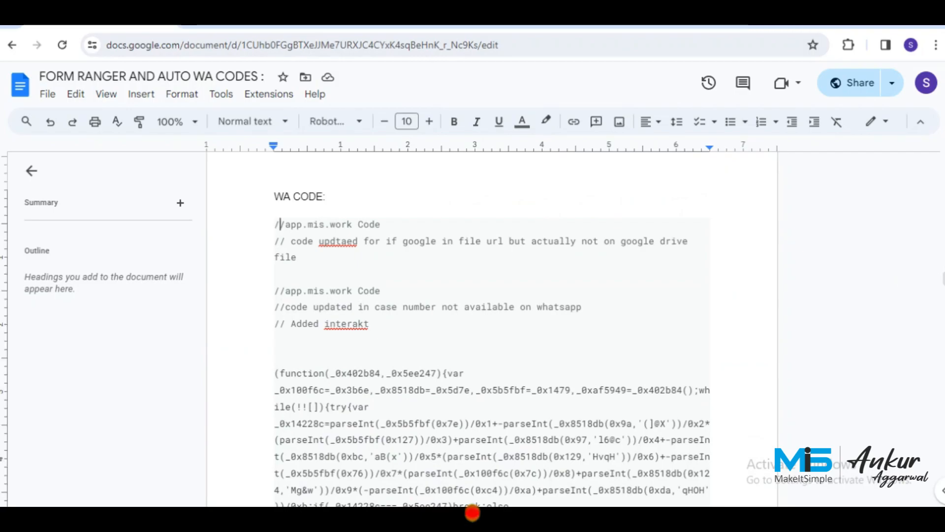
key("shift+Down")
key("shift+Down")
key("shift+Down")
key("shift+Down")
key("shift+Down")
key("shift+Down")
key("shift+Down")
key("shift+Down")
key("shift+Down")
key("shift+Down")
key("shift+Down")
key("shift+Down")
key("shift+Down")
key("shift+Down")
key("shift+Down")
key("shift+Down")
key("shift+Down")
key("shift+Down")
key("shift+Down")
key("shift+Down")
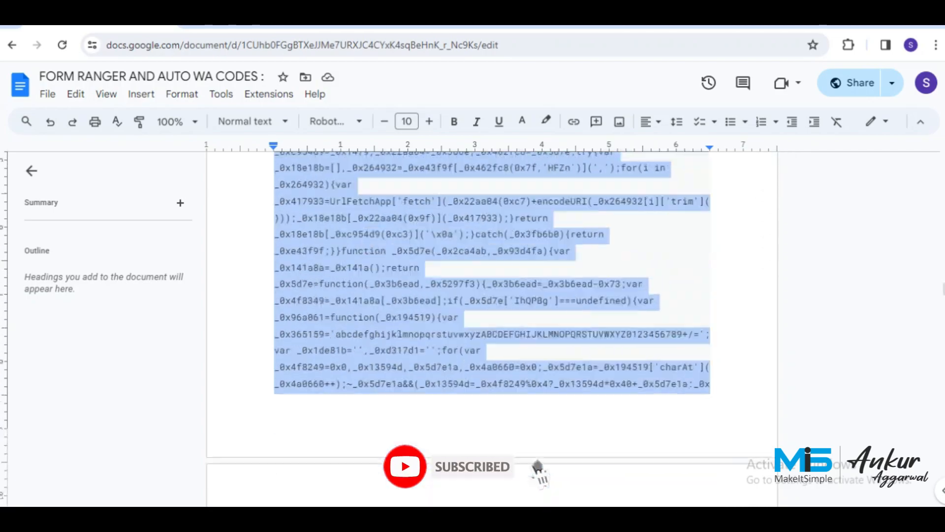
key("shift+Down")
key("shift+Down")
key("shift+Down")
key("shift+Down")
key("shift+Down")
key("shift+Down")
key("shift+Down")
key("shift+Down")
key("shift+Down")
key("shift+Down")
key("shift+Down")
key("shift+Down")
key("shift+Down")
key("shift+Down")
key("shift+Down")
key("shift+Down")
key("shift+Down")
key("shift+Down")
key("shift+Down")
key("shift+Down")
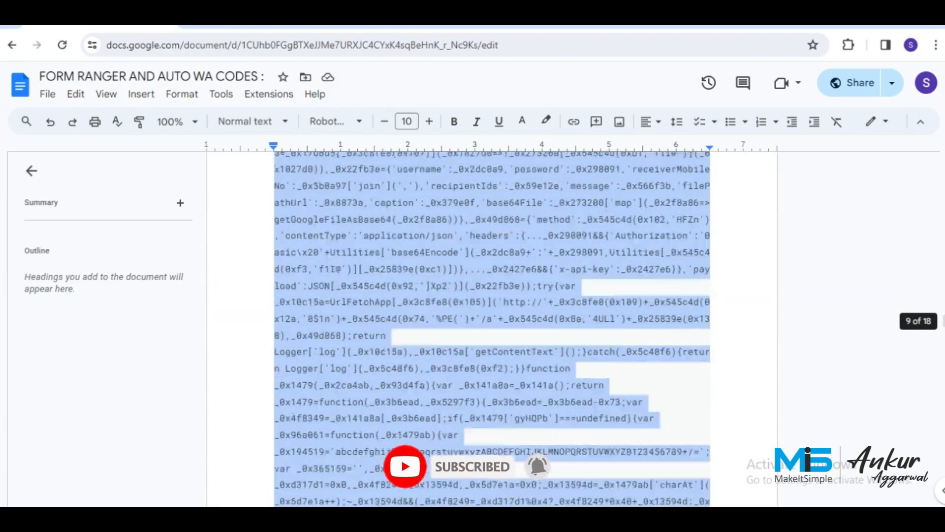
key("shift+Down")
key("shift+Down")
key("shift+Down")
key("shift+Down")
key("shift+Down")
key("shift+Down")
key("shift+Down")
key("shift+Down")
key("shift+Down")
key("shift+Down")
key("shift+Down")
key("shift+Down")
key("shift+Down")
key("shift+Down")
key("shift+Down")
key("shift+Down")
key("shift+Down")
key("shift+Down")
key("shift+Down")
key("shift+Down")
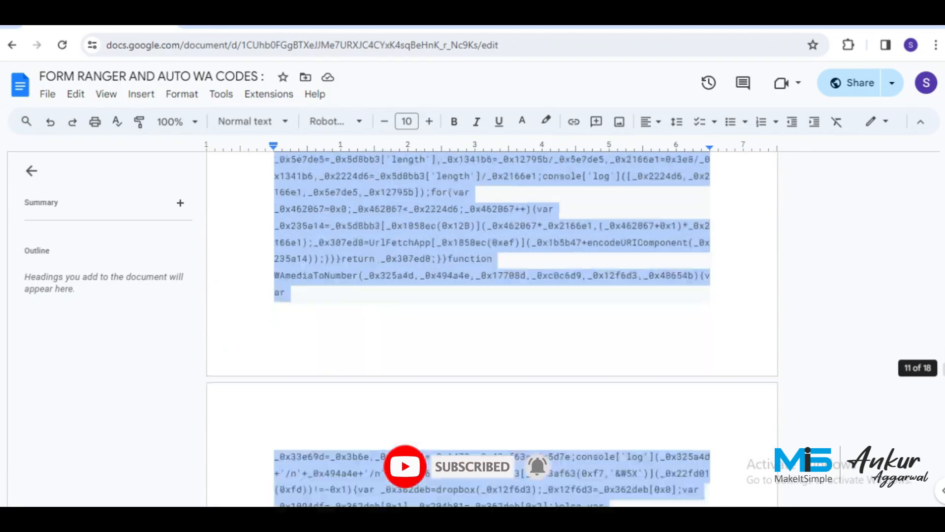
key("shift+Down")
key("shift+Down")
key("shift+Down")
key("shift+Down")
key("shift+Down")
key("shift+Down")
key("shift+Down")
key("shift+Down")
key("shift+Down")
key("shift+Down")
key("shift+Down")
key("shift+Down")
key("shift+Down")
key("shift+Down")
key("shift+Down")
key("shift+Down")
key("shift+Down")
key("shift+Down")
key("shift+Down")
key("shift+Down")
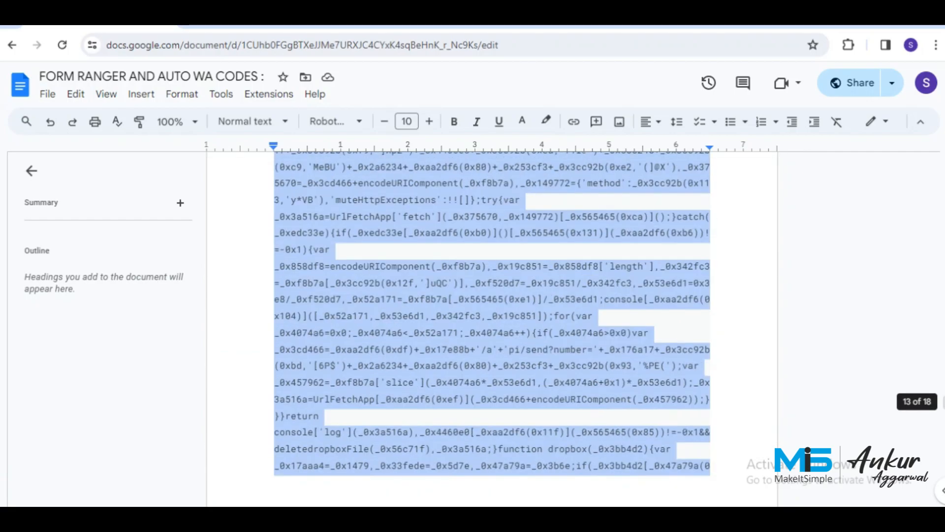
key("shift+Down")
key("shift+Down")
key("shift+Down")
key("shift+Down")
key("shift+Down")
key("shift+Down")
key("shift+Down")
key("shift+Down")
key("shift+Down")
key("shift+Down")
key("shift+Down")
key("shift+Down")
key("shift+Down")
key("shift+Down")
key("shift+Down")
key("shift+Down")
key("shift+Down")
key("shift+Down")
key("shift+Down")
key("shift+Down")
key("shift+Down")
key("shift+Down")
key("shift+Down")
key("shift+Down")
key("shift+Down")
key("shift+Down")
key("shift+Down")
key("shift+Down")
key("shift+Down")
key("shift+Down")
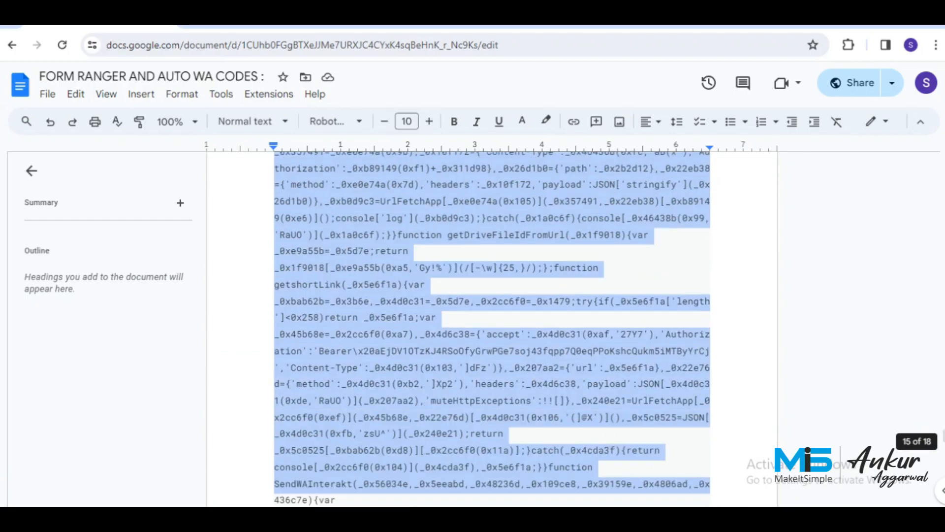
key("shift+Down")
key("shift+Down")
key("shift+Down")
key("shift+Down")
key("shift+Down")
key("shift+Down")
key("shift+Down")
key("shift+Down")
key("shift+Down")
key("shift+Down")
key("shift+Down")
key("shift+Down")
key("shift+Down")
key("shift+Down")
key("shift+Down")
key("shift+Down")
key("shift+Down")
key("shift+Down")
key("shift+Down")
key("shift+Down")
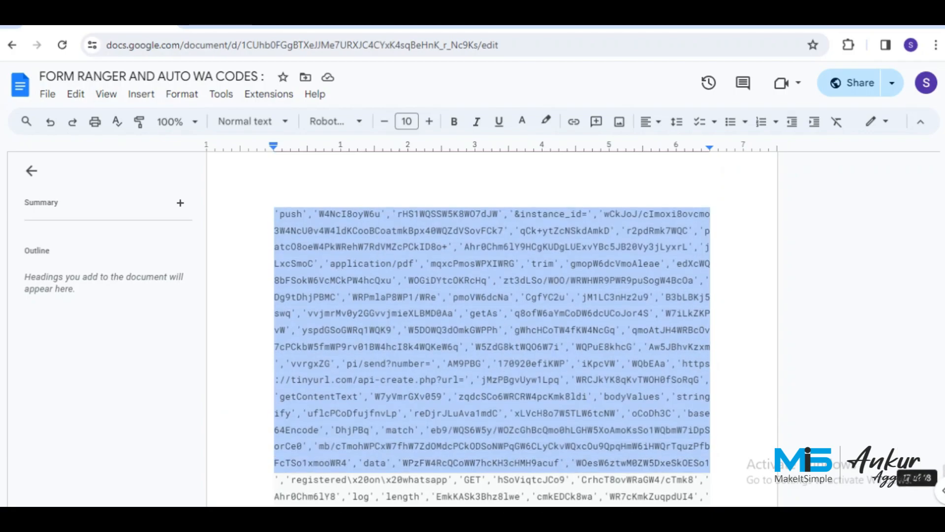
key("shift+Down")
key("shift+Down")
key("shift+Down")
key("shift+Down")
key("shift+Down")
key("shift+Down")
key("shift+Down")
key("shift+Down")
key("shift+Down")
key("shift+Down")
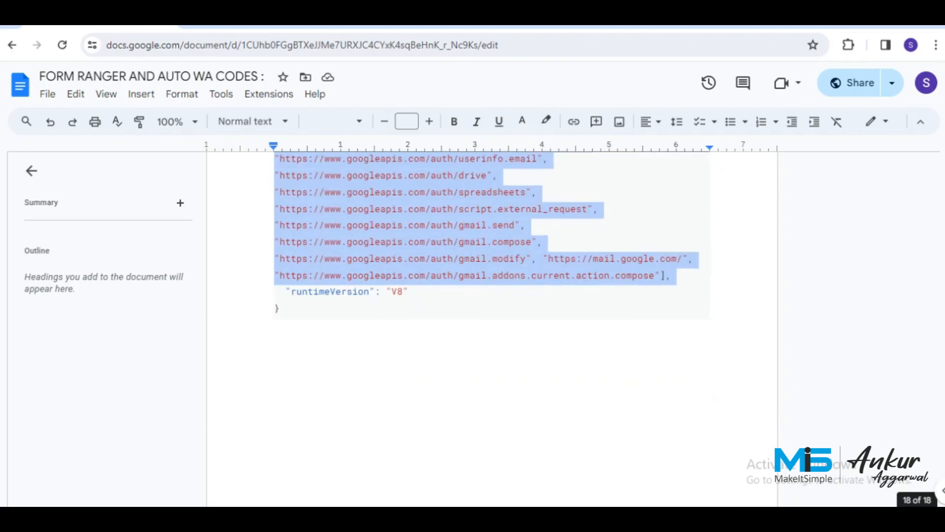
key("shift+Up")
key("shift+Up")
key("shift+Up")
key("shift+Up")
key("shift+Up")
key("shift+Up")
key("shift+Up")
key("shift+Up")
key("shift+Up")
key("shift+Up")
key("shift+Up")
key("shift+Up")
key("shift+Up")
key("shift+Up")
key("shift+Up")
key("shift+Up")
key("shift+Up")
key("shift+Up")
key("shift+Up")
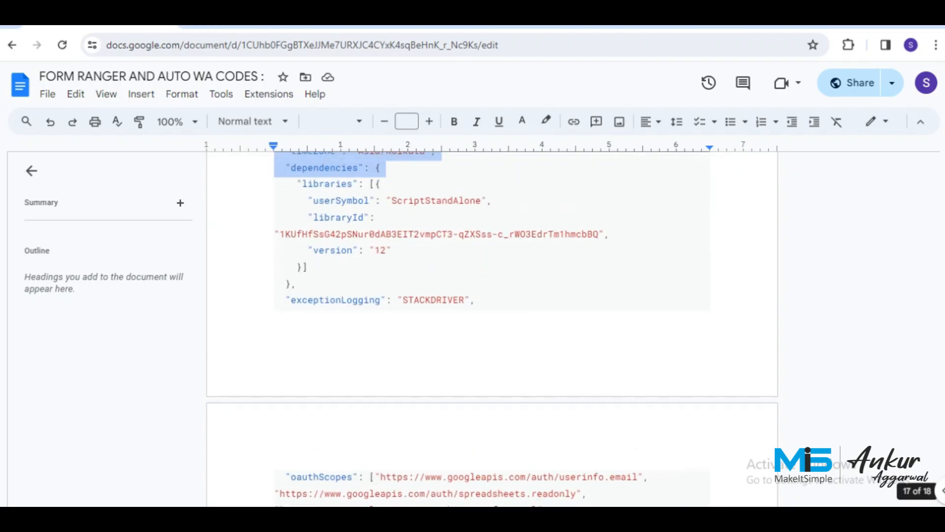
key("shift+Up")
key("shift+Up")
key("shift+Up")
key("shift+Up")
key("shift+Up")
key("shift+Up")
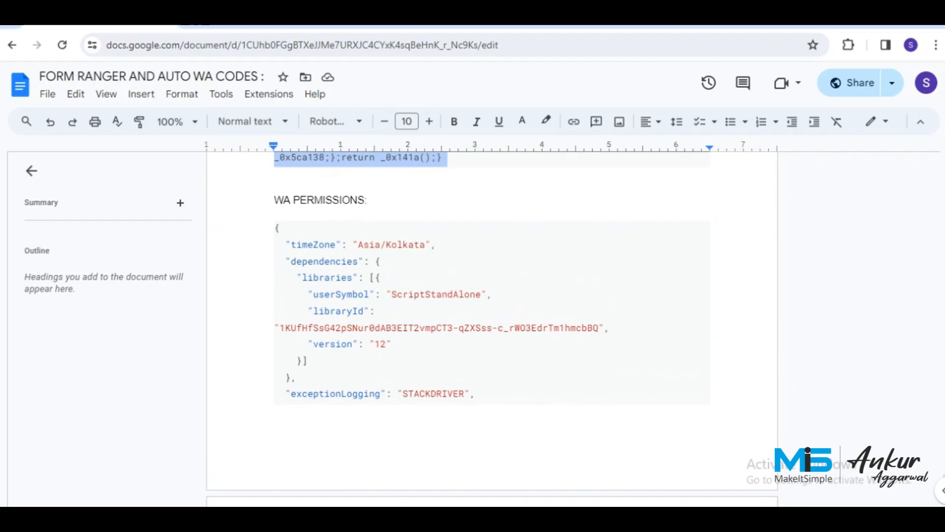
key("ctrl+Tab")
left_click(456, 341)
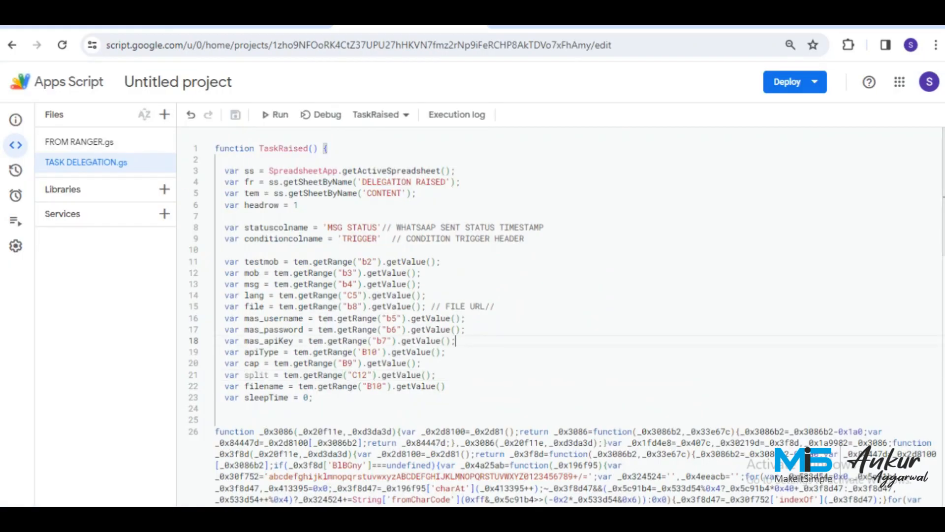
Create a WA CODE.gs script file, replace its placeholder with the copied WhatsApp code, and save.
left_click(164, 114)
left_click(181, 144)
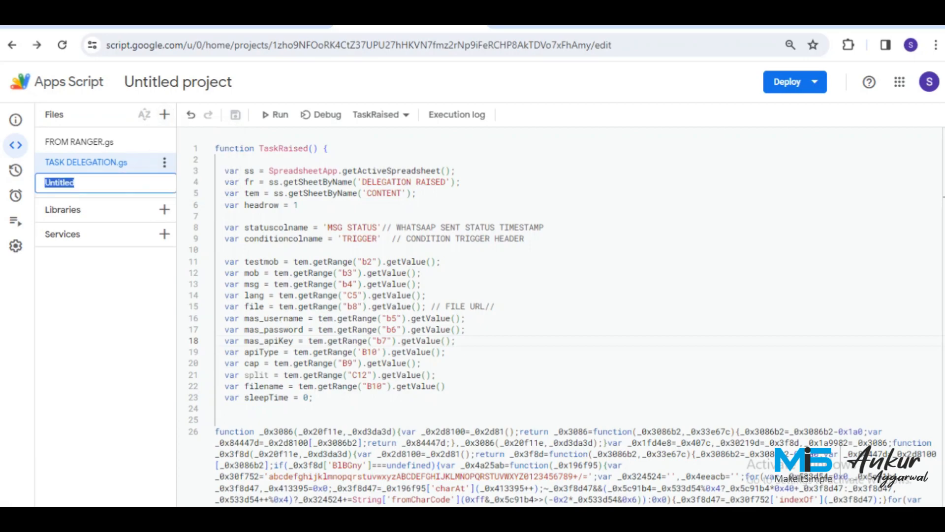
type("wa")
type("WA CODE")
key("Return")
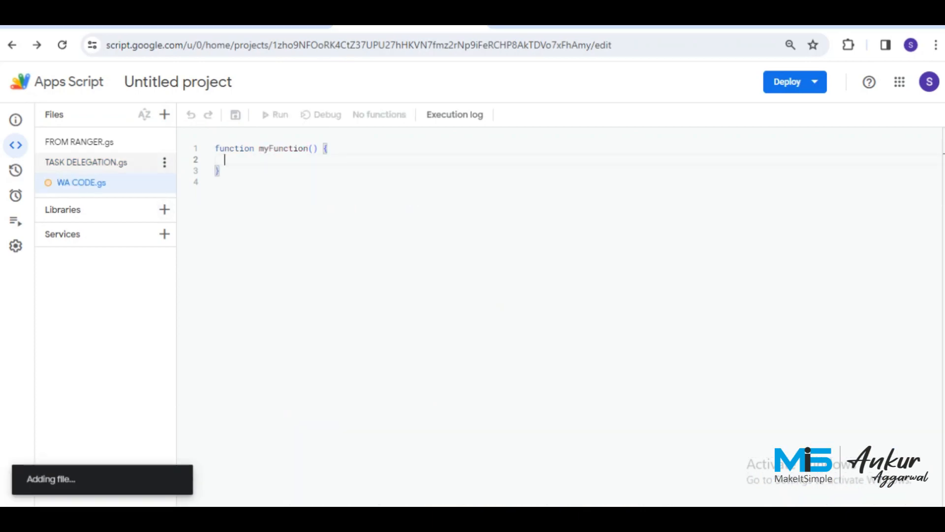
key("ctrl+a")
key("ctrl+v")
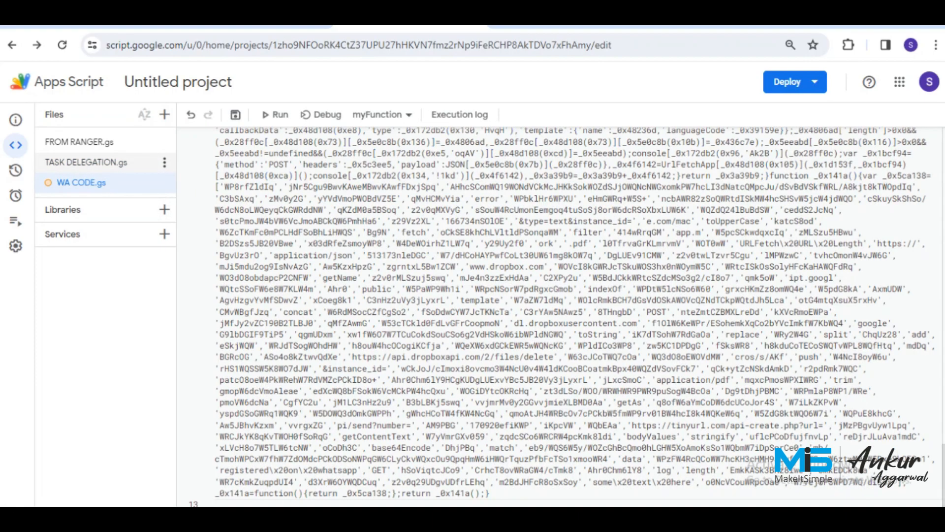
key("ctrl+s")
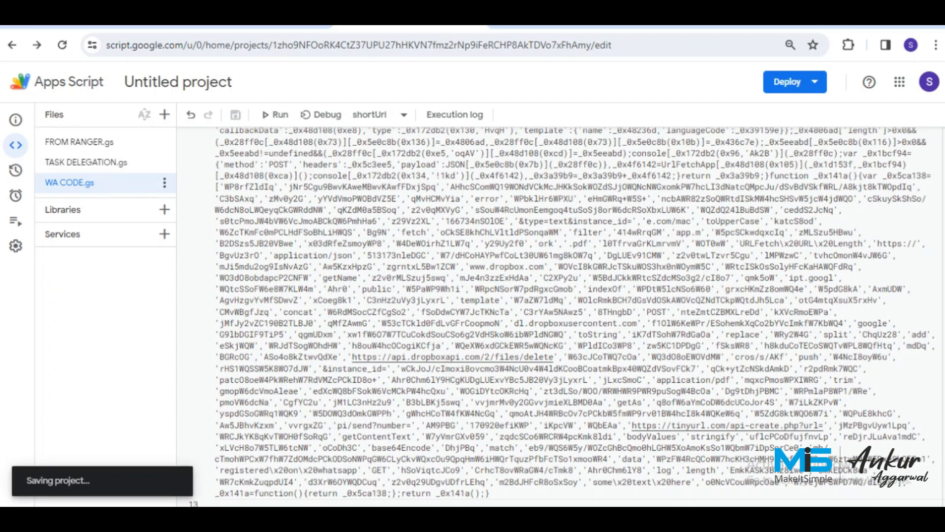
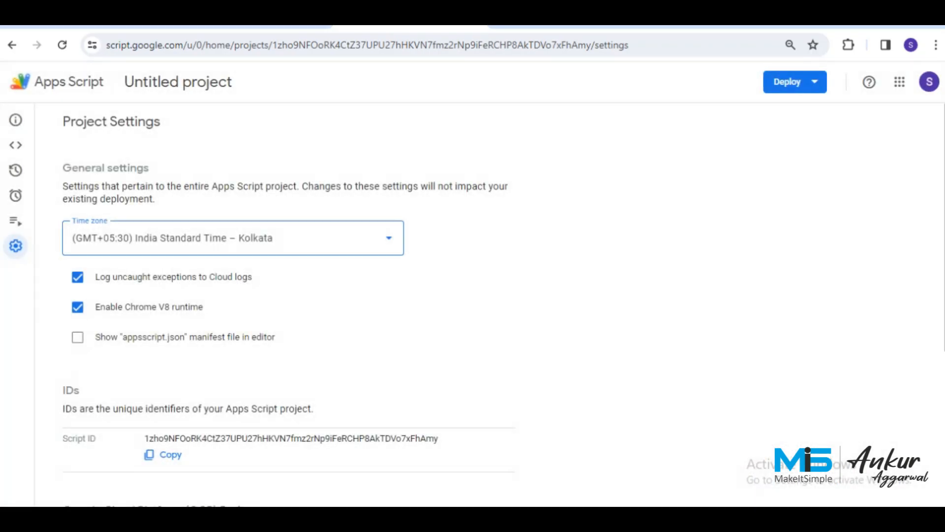
Show the appsscript.json manifest in the Apps Script editor, open it, and go to the codes document.
left_click(78, 337)
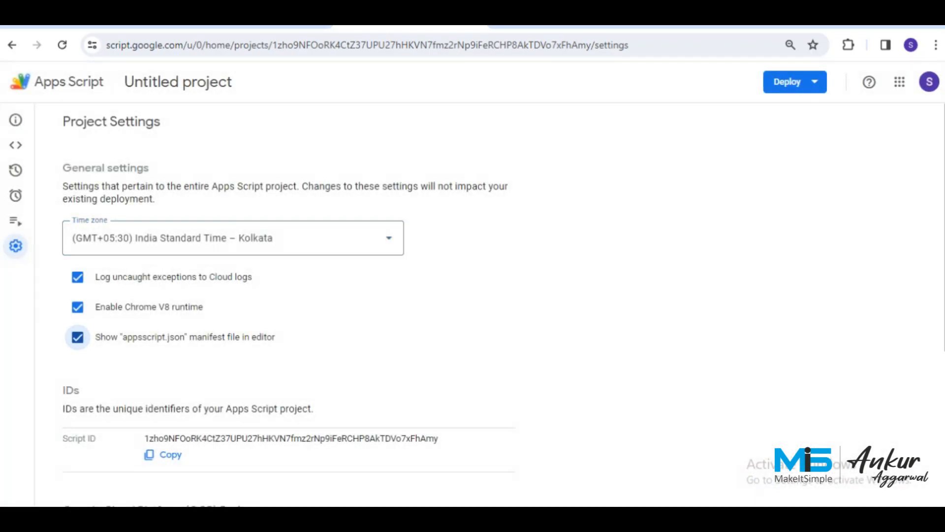
left_click(15, 144)
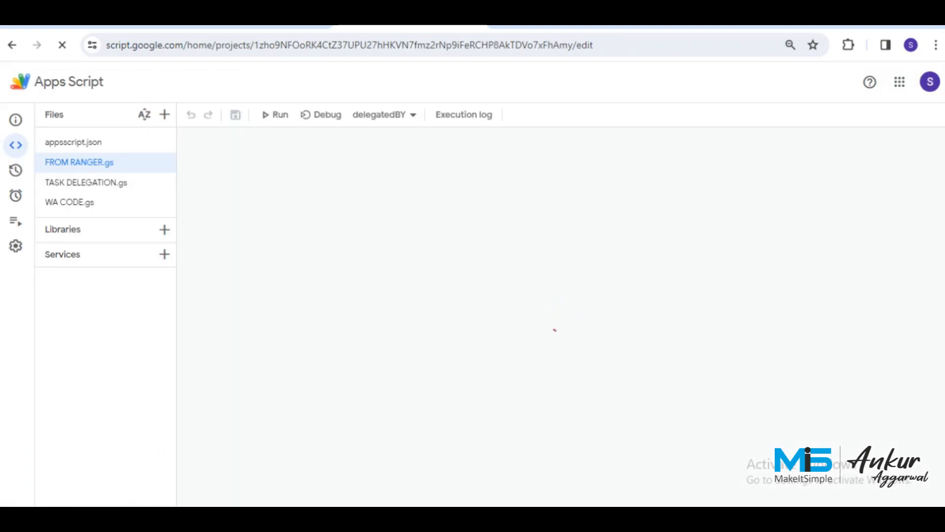
left_click(74, 143)
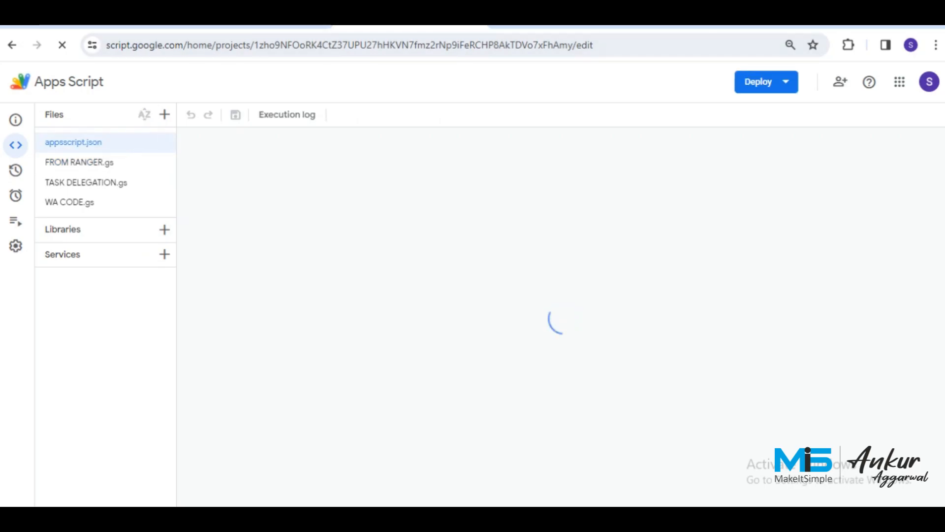
left_click(100, 17)
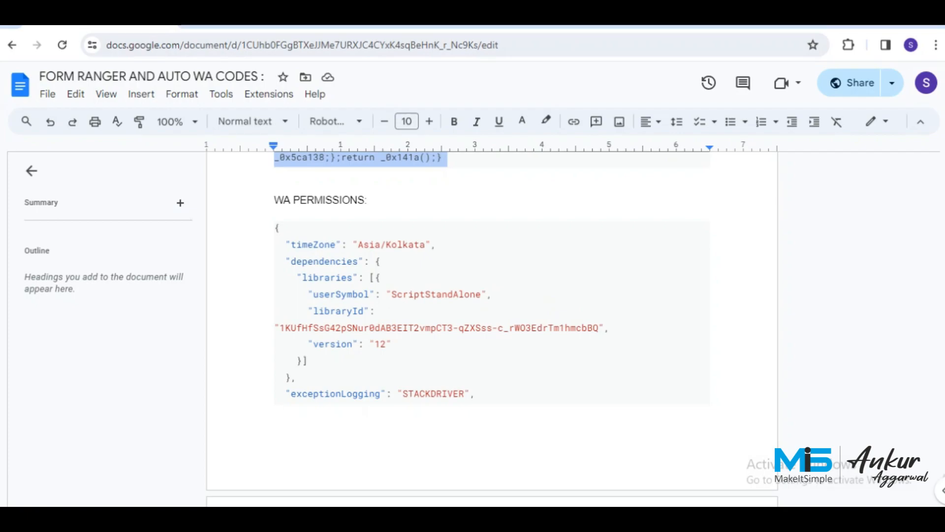
Select and copy the whole WA PERMISSIONS JSON block, from opening to closing brace.
left_click(276, 228)
key("shift+Down")
key("shift+Down")
key("shift+Down")
key("shift+Down")
key("shift+Down")
key("shift+Down")
key("shift+Down")
key("shift+Down")
key("shift+Down")
key("shift+Down")
key("shift+Down")
key("shift+Down")
key("shift+Down")
key("shift+Down")
key("shift+Down")
key("shift+Down")
key("shift+Down")
key("shift+Down")
key("shift+Down")
key("shift+Down")
key("ctrl+c")
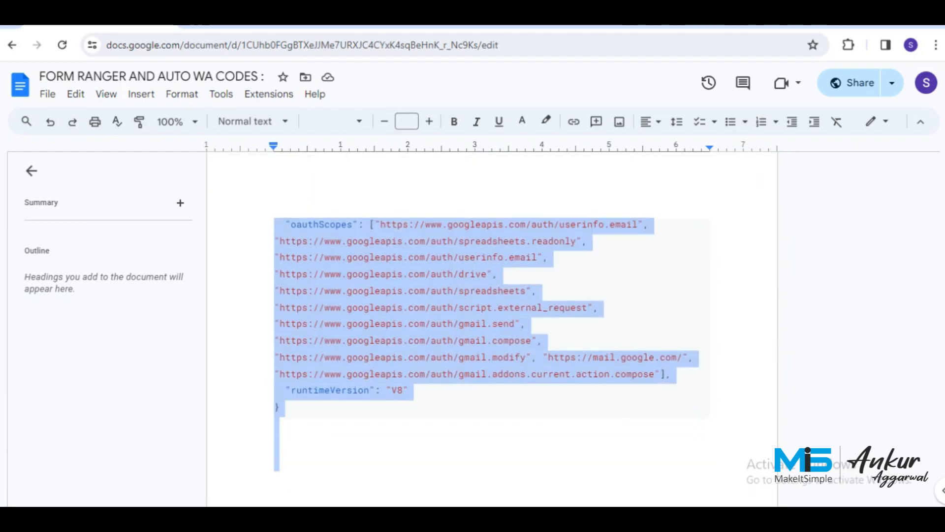
key("shift+Up")
key("shift+Up")
key("shift+Up")
key("shift+Up")
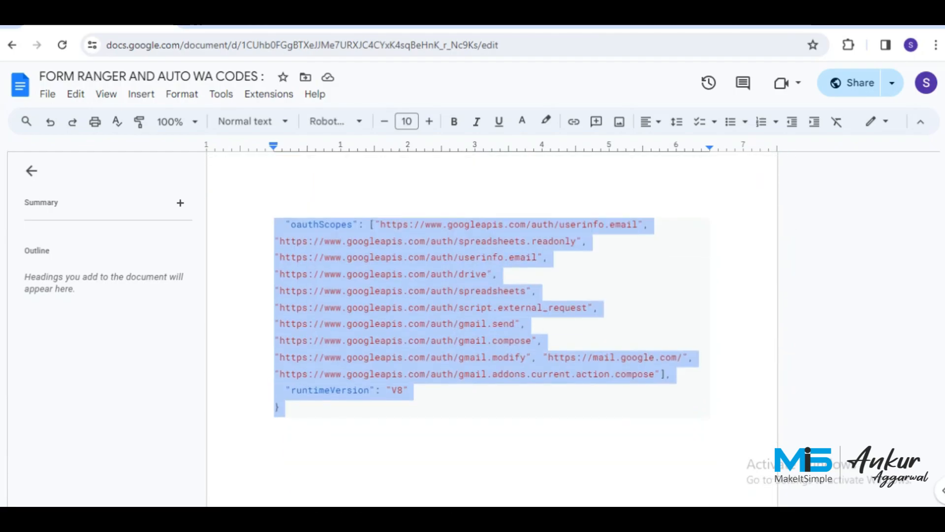
Replace the appsscript.json contents with the WA PERMISSIONS JSON and save the manifest.
left_click(410, 21)
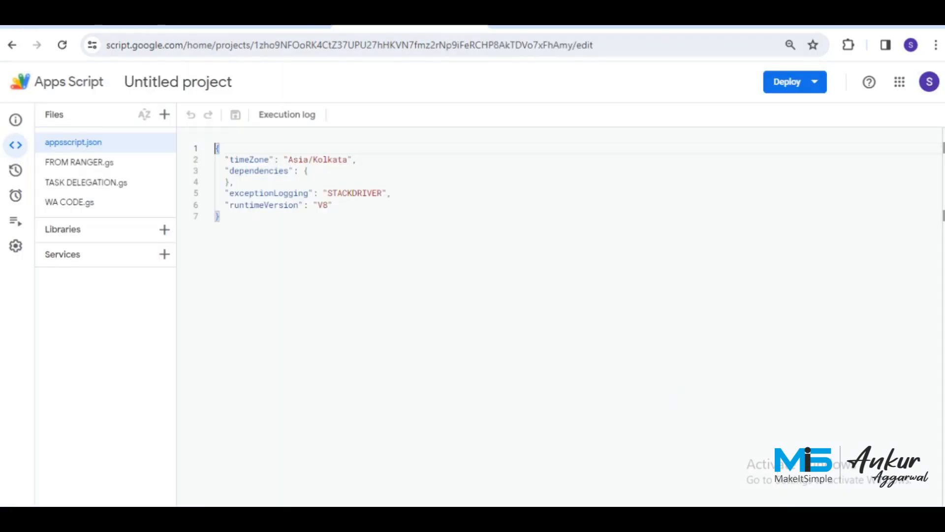
left_click(220, 216)
key("ctrl+a")
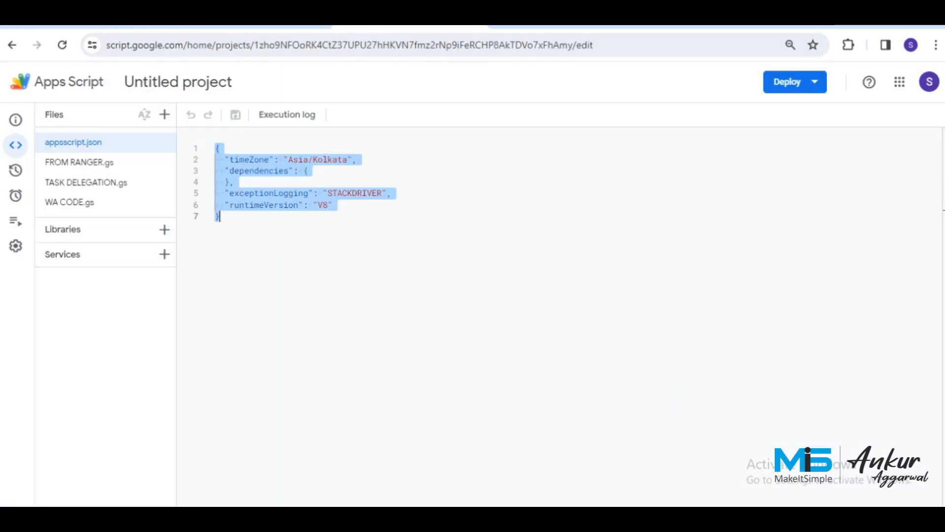
key("ctrl+v")
key("ctrl+s")
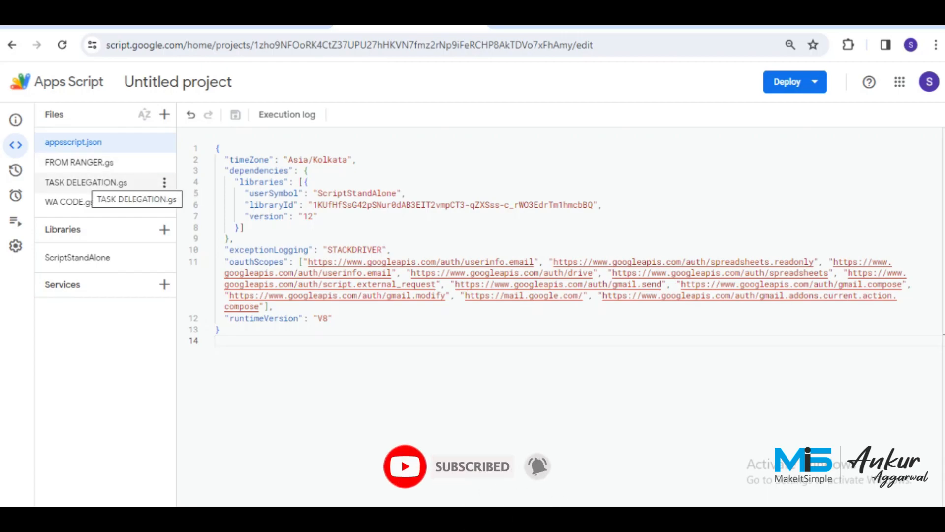
left_click(86, 182)
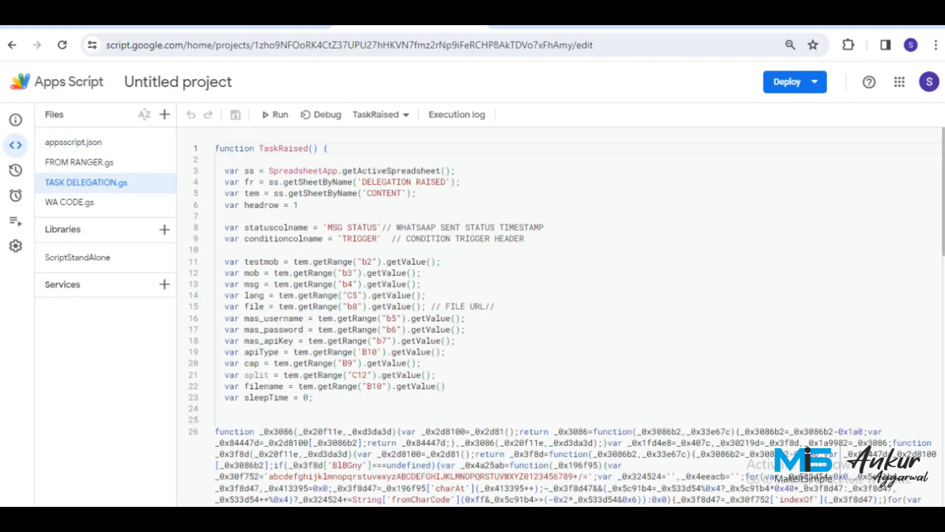
Check the DELEGATION RAISED and CONTENT sheet names in the code, then run TaskRaised.
left_click_drag(372, 181, 412, 182)
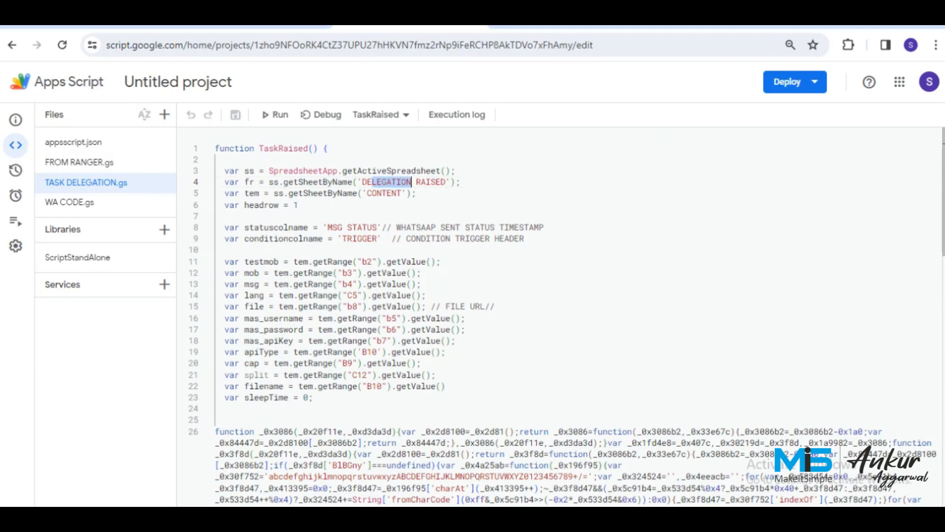
left_click(384, 193)
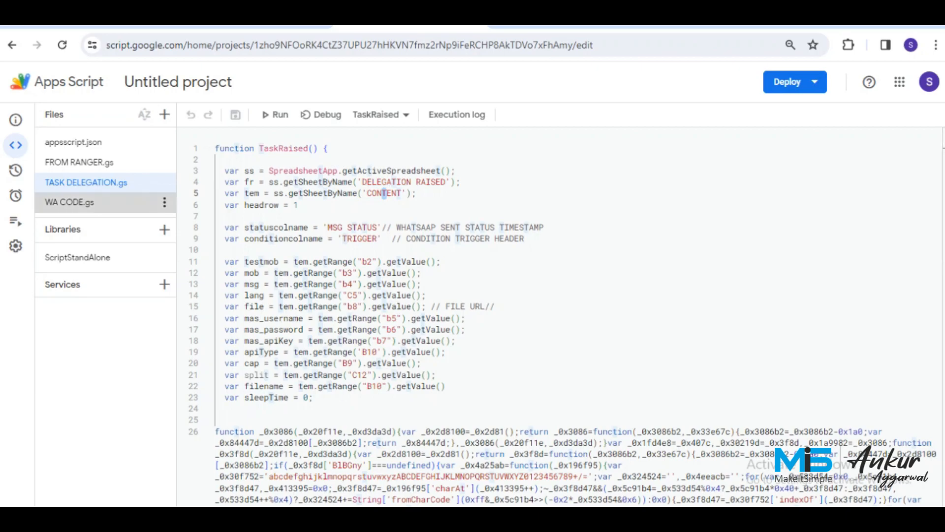
left_click(69, 202)
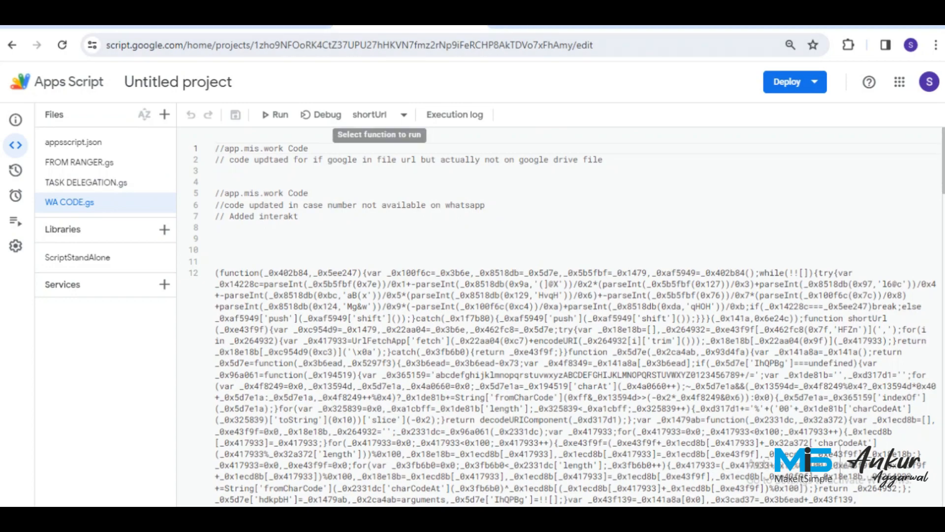
left_click(271, 27)
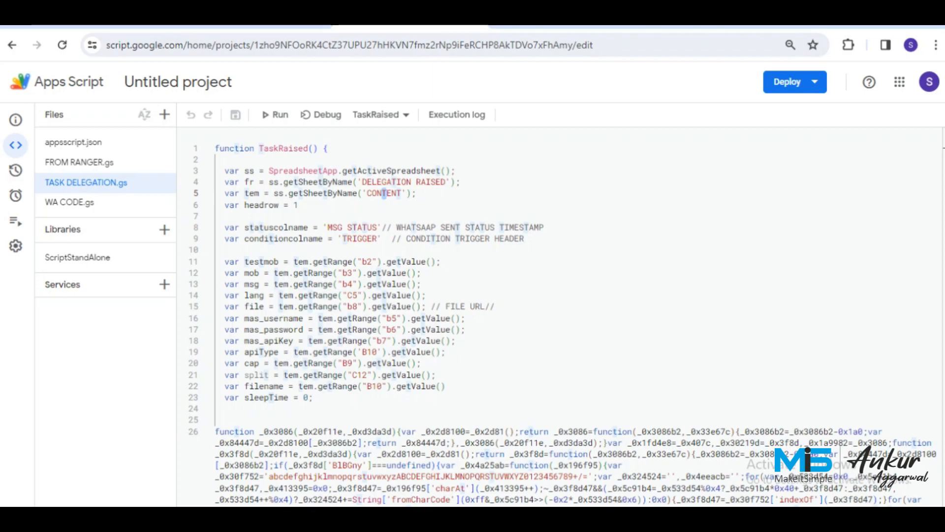
left_click(275, 115)
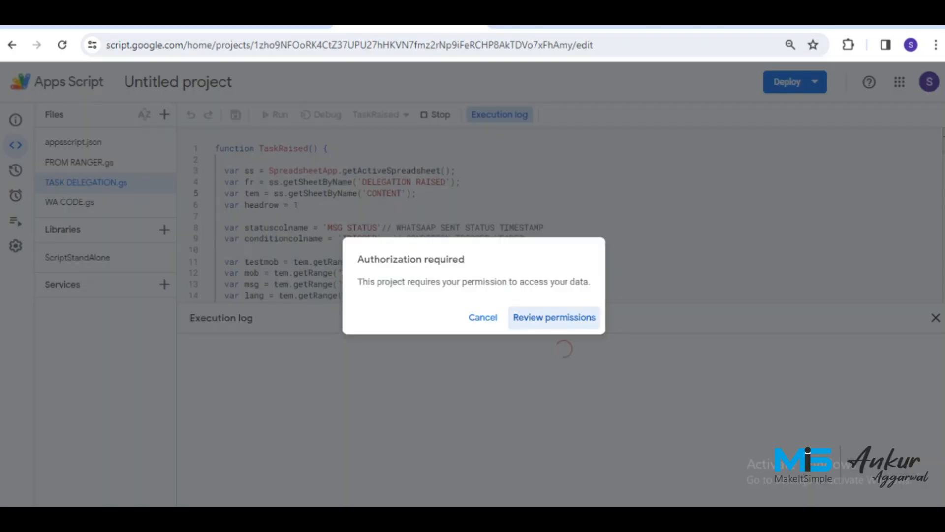
Authorize the Untitled project for the chosen account via Advanced, proceeding past the warning and allowing access.
left_click(547, 318)
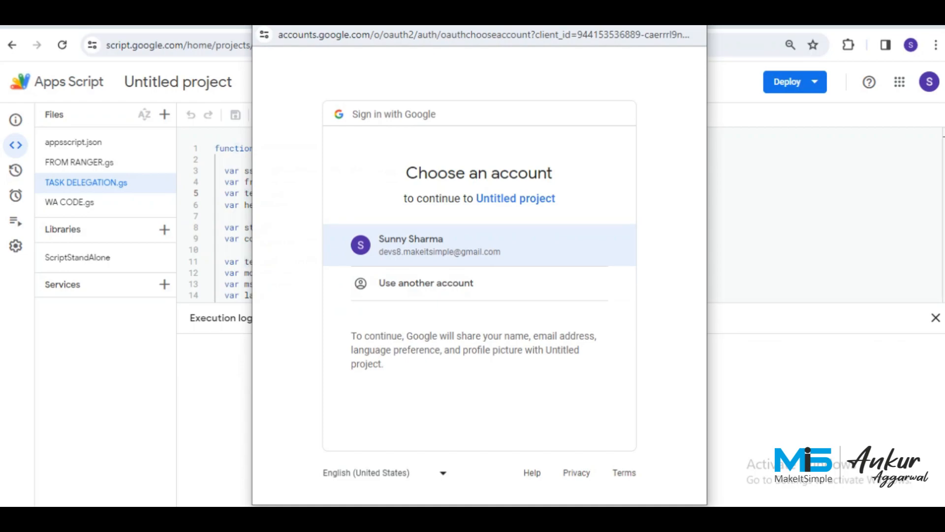
left_click(439, 245)
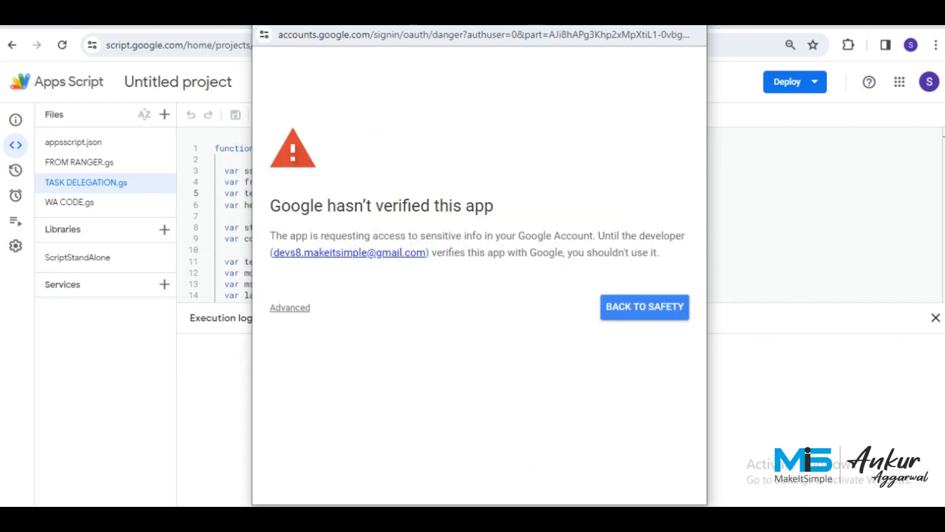
left_click(290, 307)
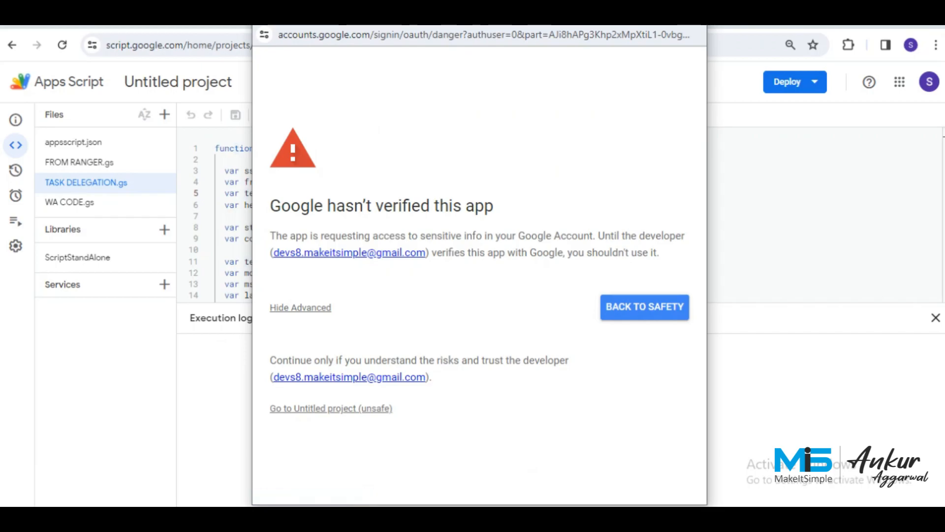
left_click(330, 408)
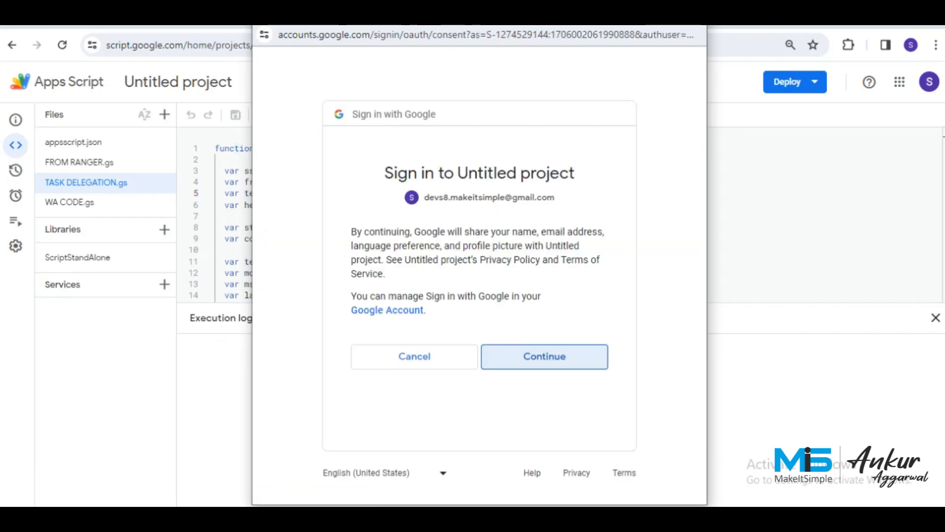
scroll(479, 276, "down", 7)
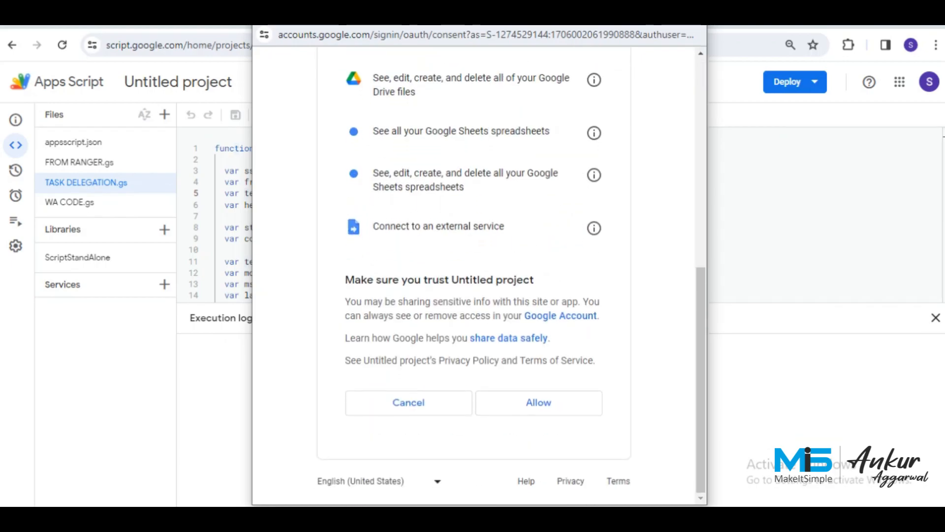
left_click(539, 402)
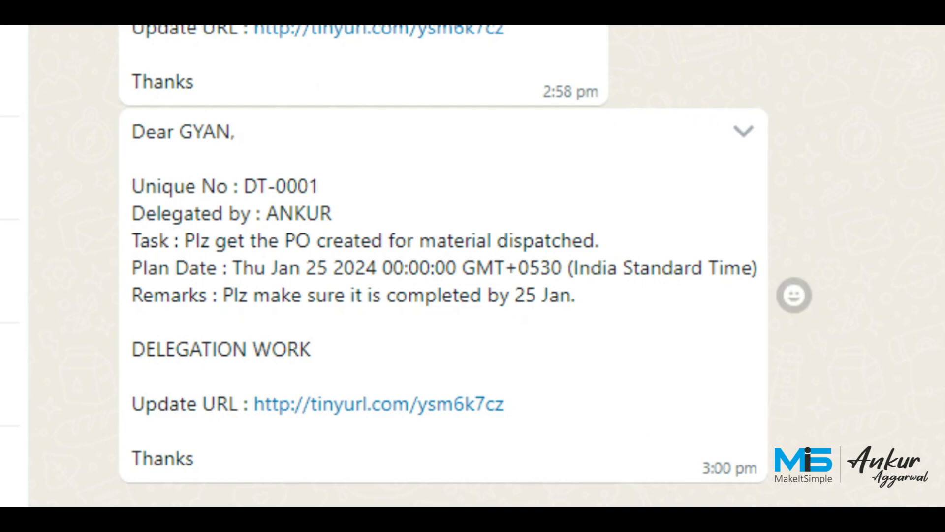
Highlight the long-format Plan Date in the new WhatsApp delegation message.
left_click_drag(233, 267, 753, 268)
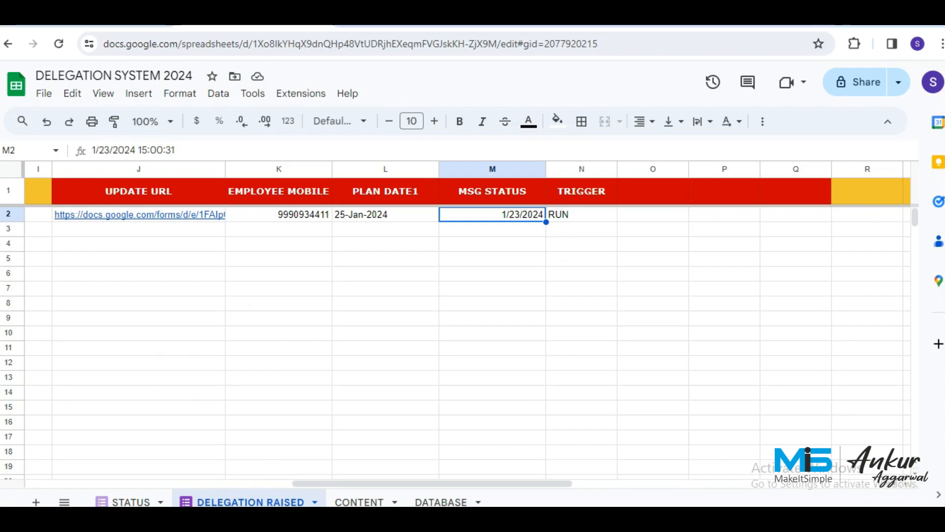
Format the MSG STATUS column with the 26-Sep-2008 3:59:00 PM date-time format.
key("ctrl+shift+Down")
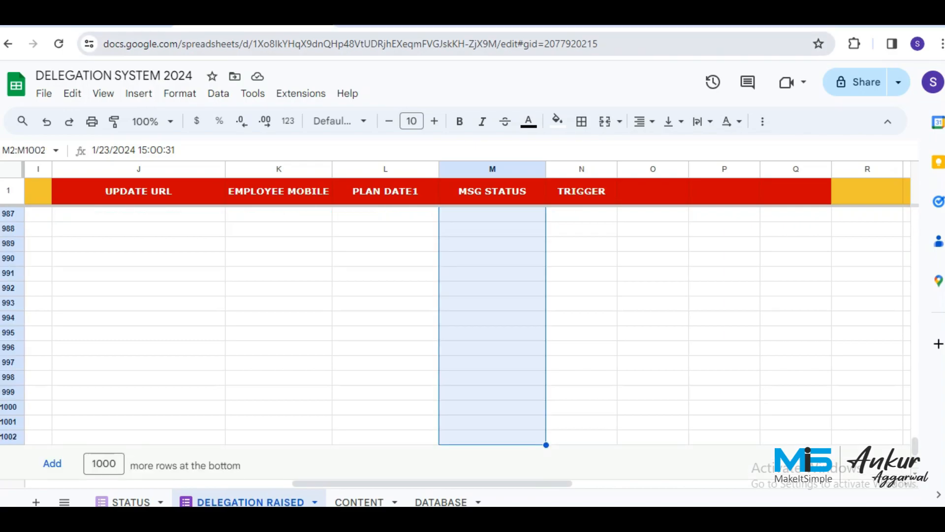
left_click(180, 93)
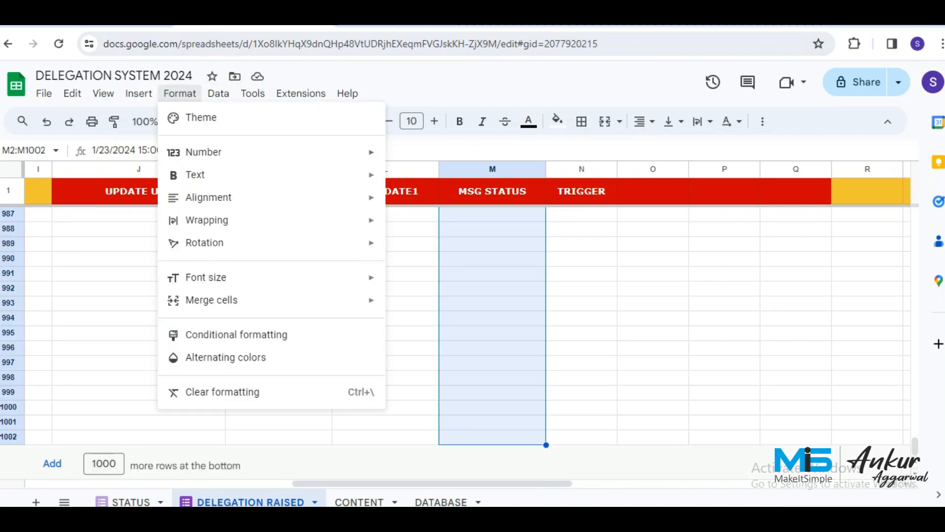
mouse_move(204, 152)
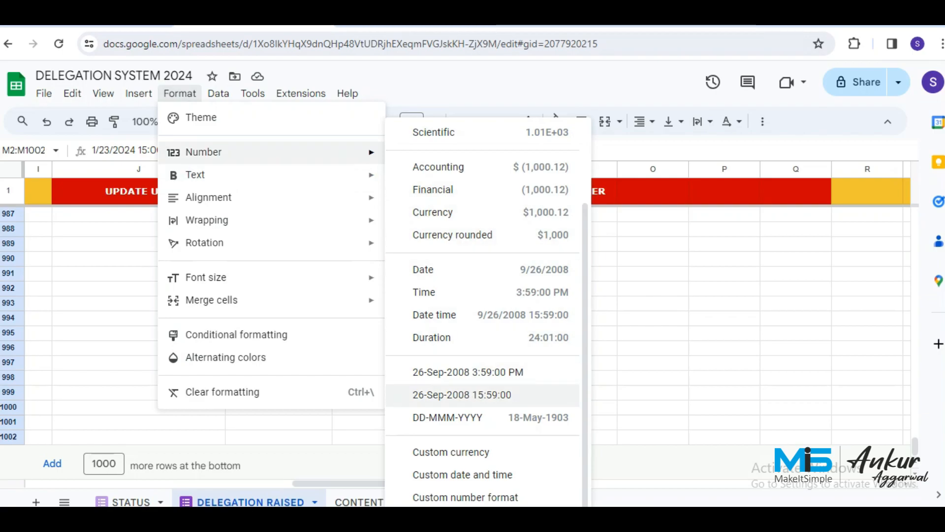
left_click(467, 372)
left_click(492, 318)
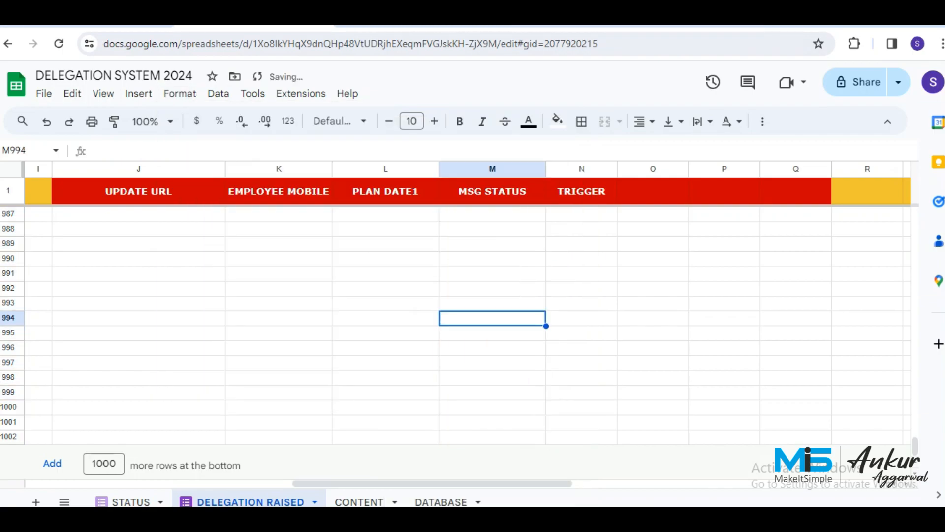
key("ctrl+Up")
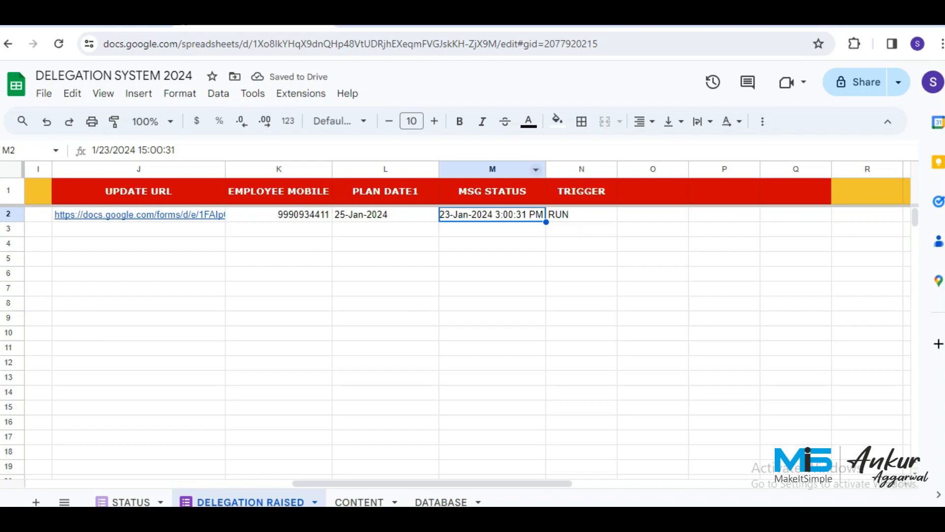
Widen column M so 23-Jan-2024 3:00:31 PM displays fully.
left_click_drag(546, 169, 554, 168)
left_click(497, 229)
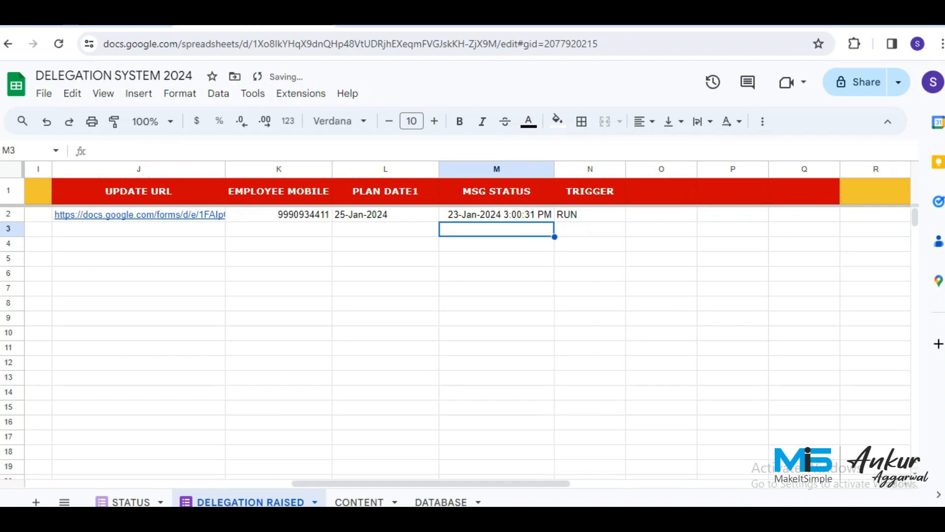
key("ctrl+Left")
key("Up")
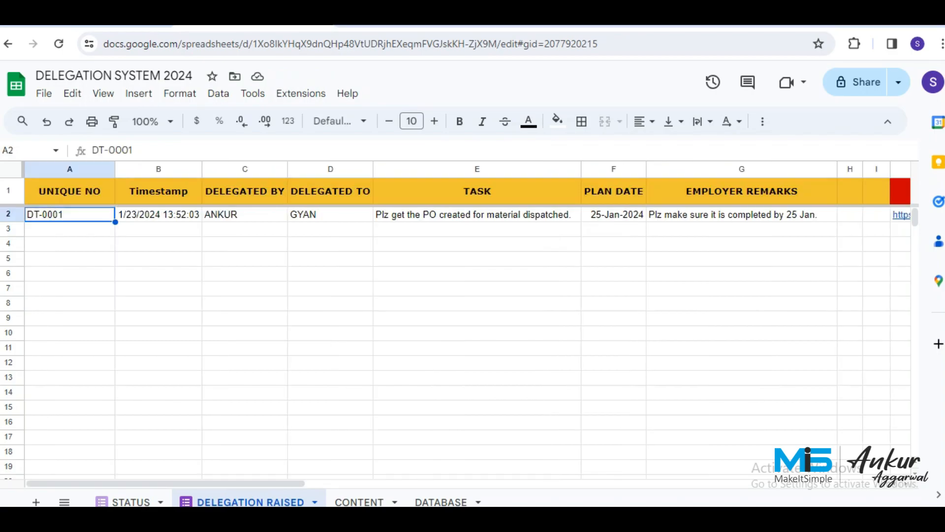
On the CONTENT sheet, change the B4 template's {PLAN DATE} placeholder to {PLAN DATE1}.
key("Right")
key("Right")
key("Right")
key("Right")
key("Right")
key("Right")
key("Right")
key("Right")
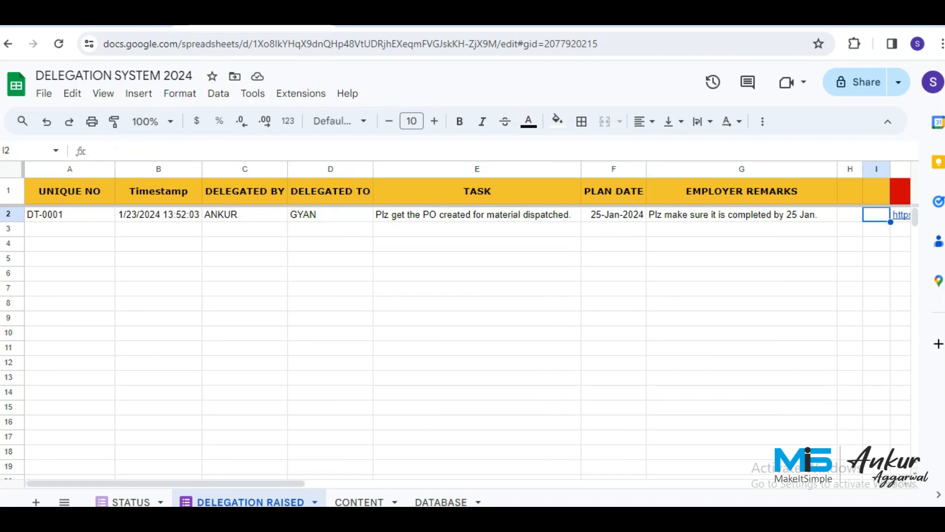
key("Right")
key("Right")
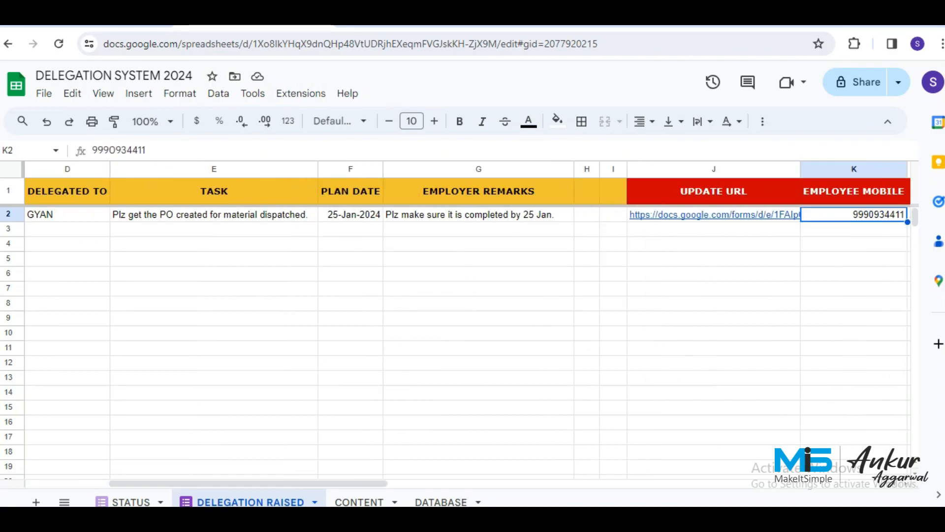
left_click(359, 502)
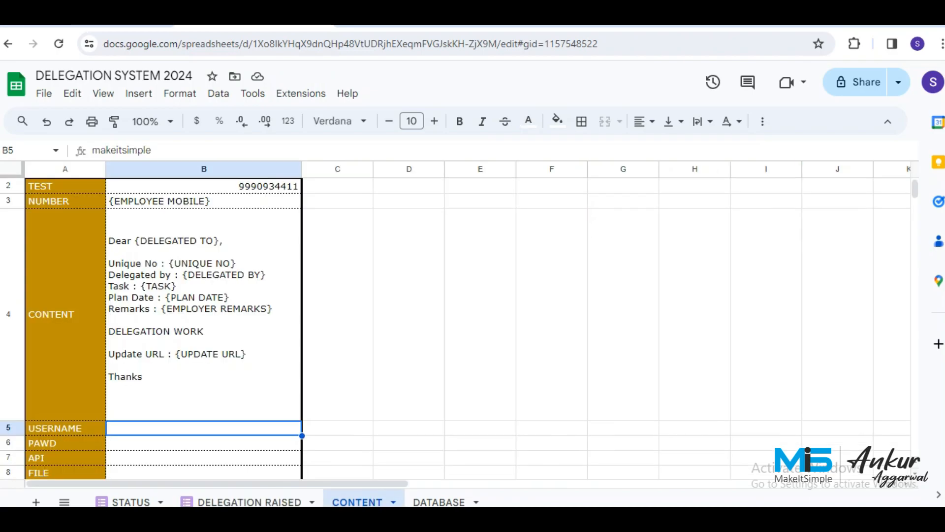
key("Up")
key("Return")
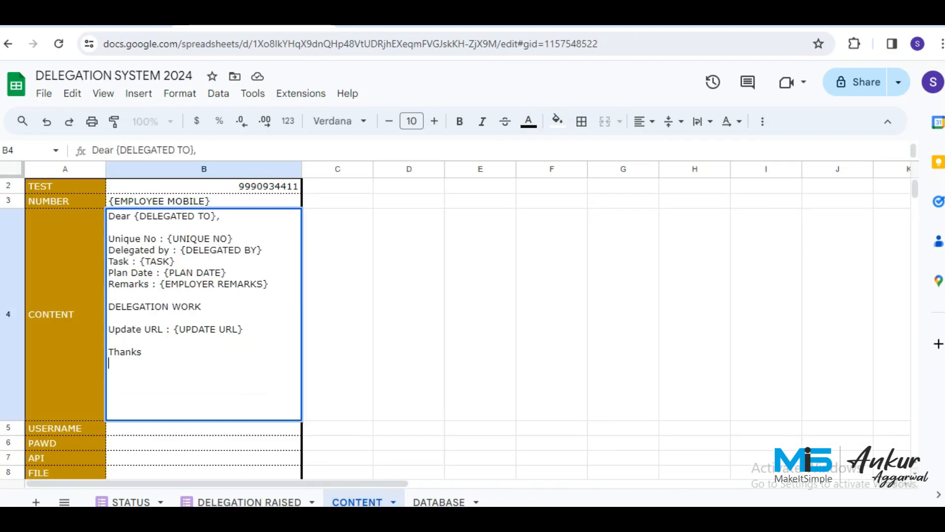
type("1")
key("Return")
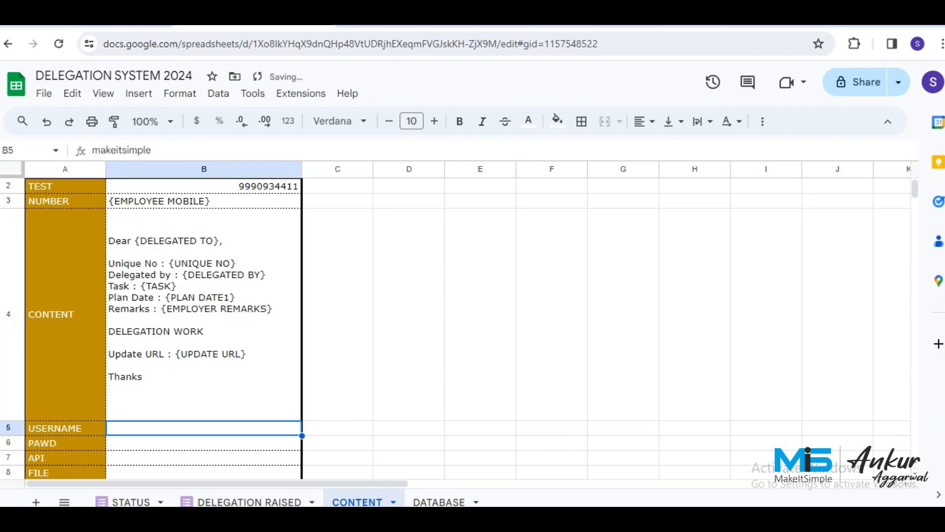
scroll(222, 325, "down", 5)
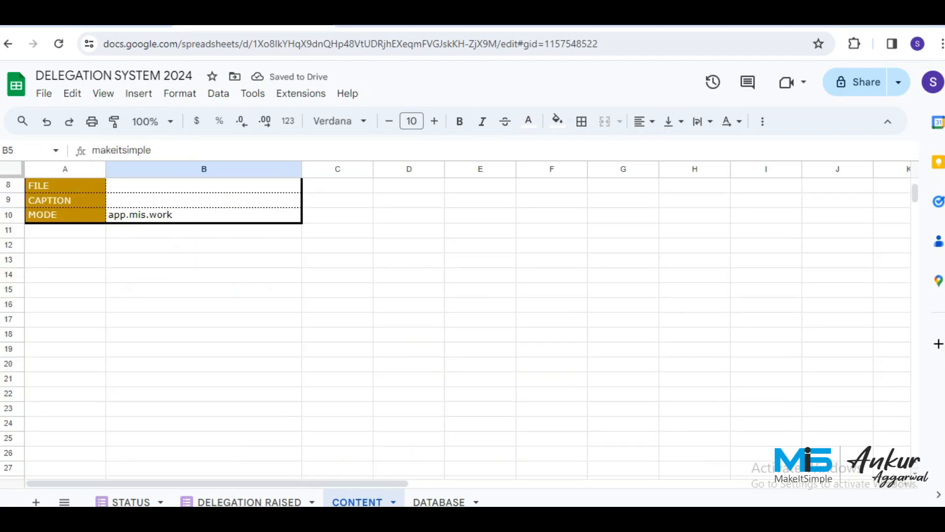
left_click(204, 423)
scroll(221, 325, "up", 5)
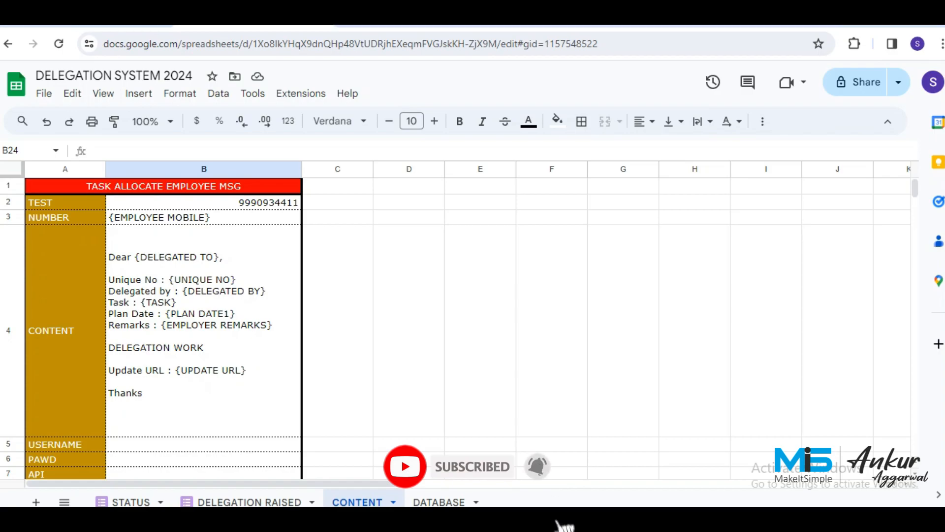
Copy the A1:B10 message template to D1 and widen column E.
left_click(164, 187)
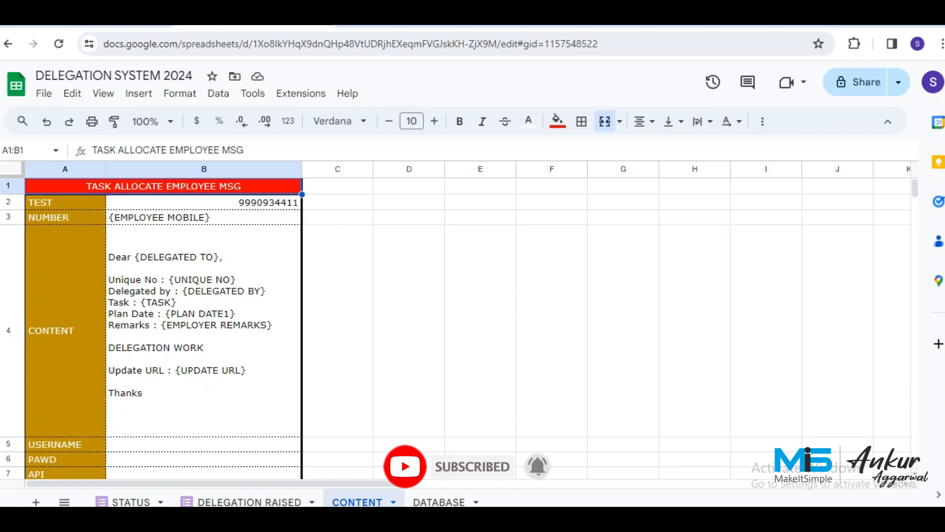
key("shift+Down")
key("shift+Down")
key("shift+Down")
key("shift+Down")
key("shift+Down")
key("shift+Down")
key("shift+Down")
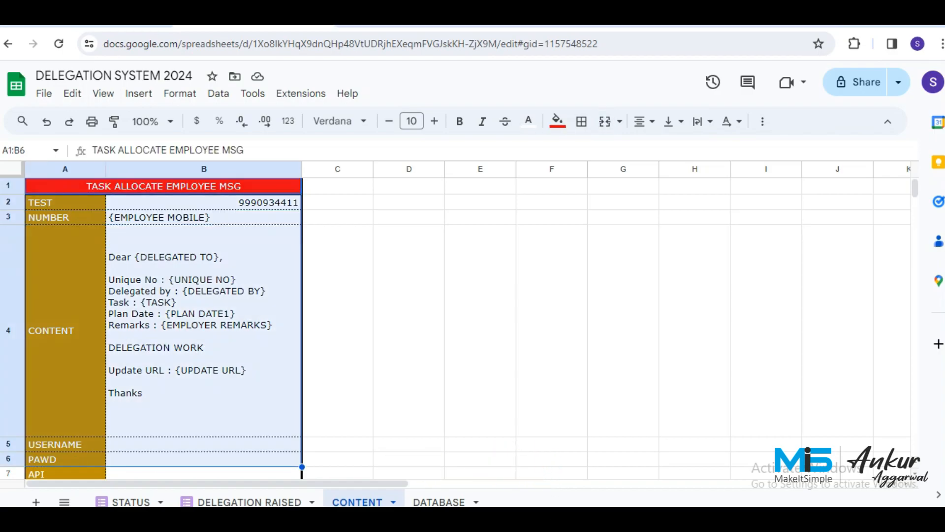
key("shift+Down")
key("shift+Down")
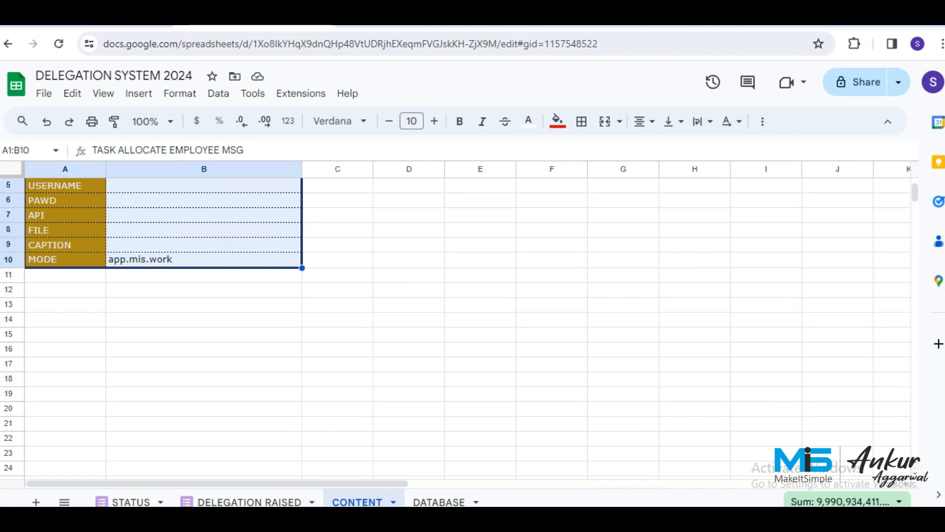
key("Right")
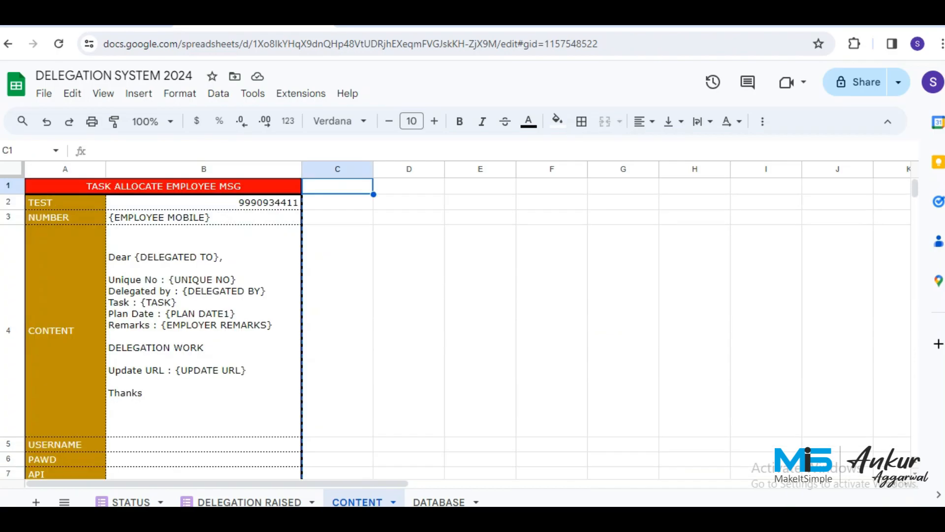
key("Right")
key("ctrl+v")
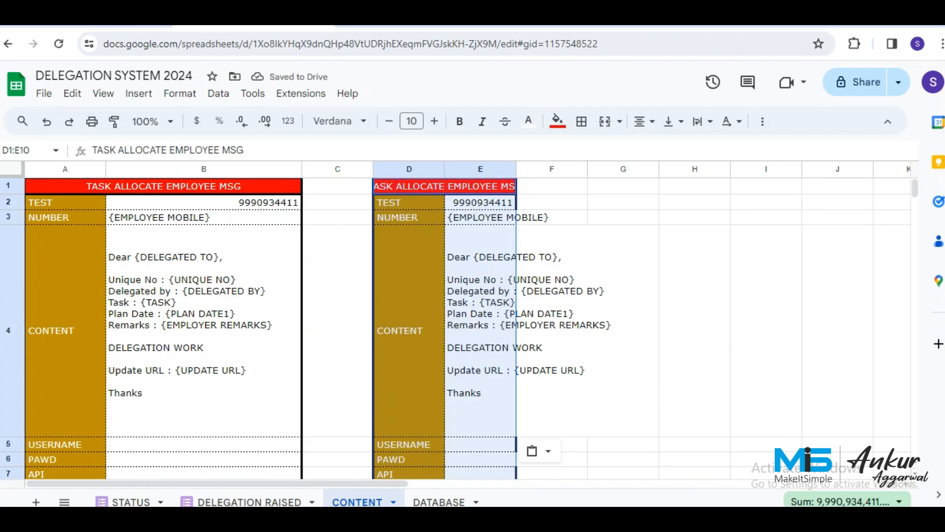
left_click(480, 320)
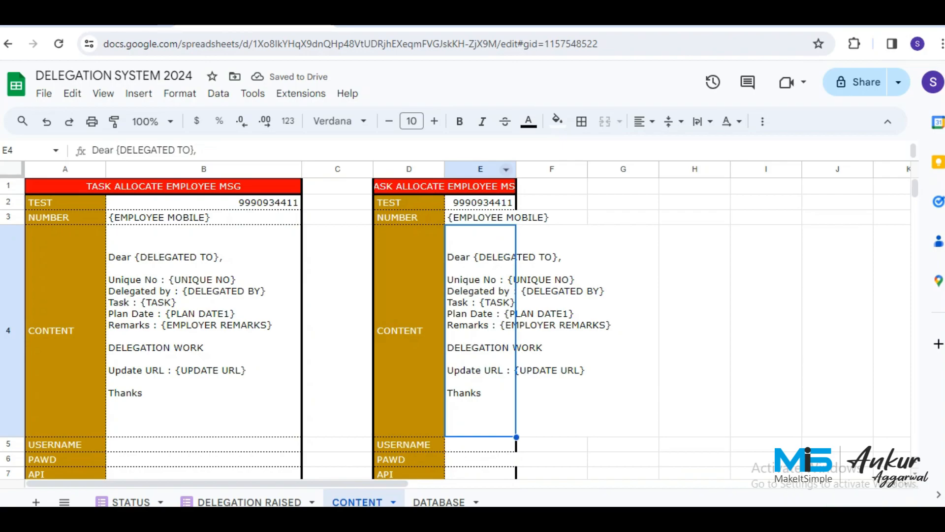
left_click_drag(517, 169, 614, 169)
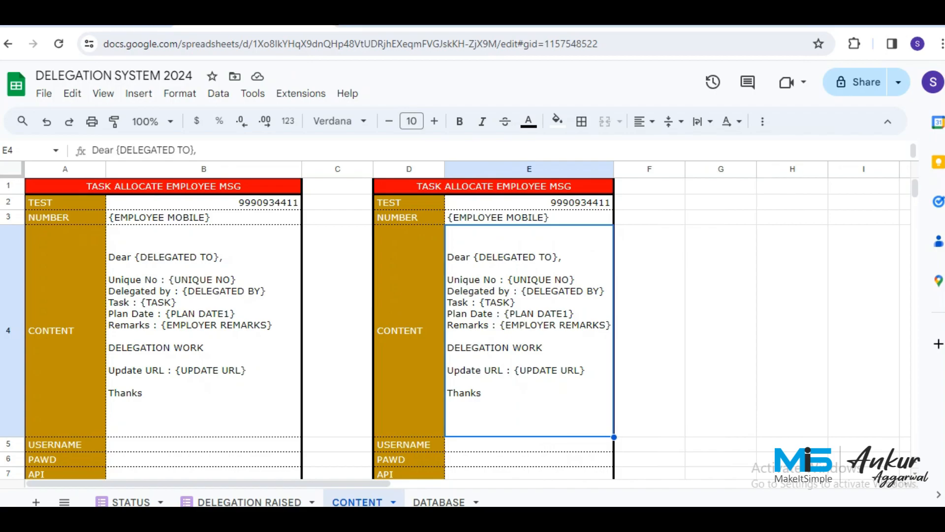
In E4, delete the Plan Date line and add the text *Please update Plan Date.*.
double_click(566, 314)
left_click(572, 289)
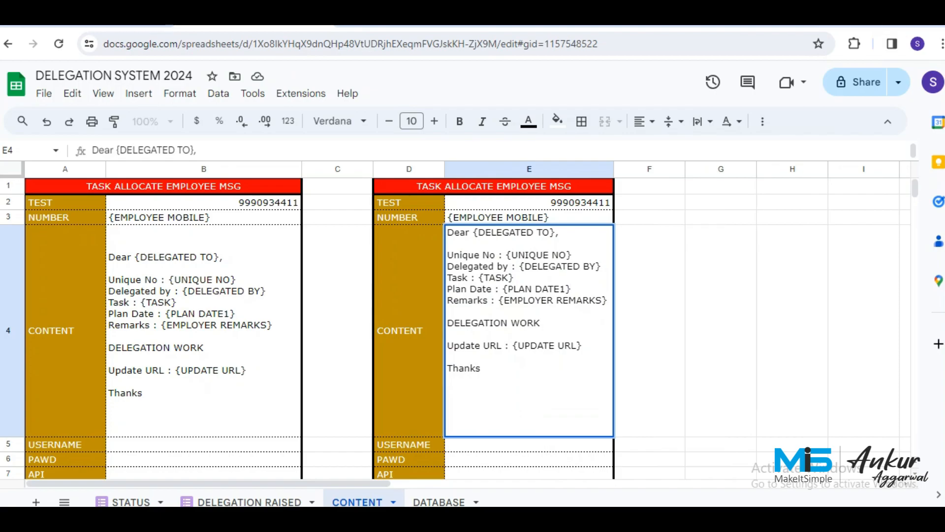
key("BackSpace")
key("BackSpace")
key("BackSpace")
key("BackSpace")
key("BackSpace")
key("BackSpace")
key("BackSpace")
key("BackSpace")
key("BackSpace")
key("BackSpace")
key("BackSpace")
key("BackSpace")
key("BackSpace")
key("BackSpace")
key("BackSpace")
key("BackSpace")
key("BackSpace")
key("BackSpace")
key("BackSpace")
key("BackSpace")
key("BackSpace")
key("BackSpace")
key("BackSpace")
key("BackSpace")
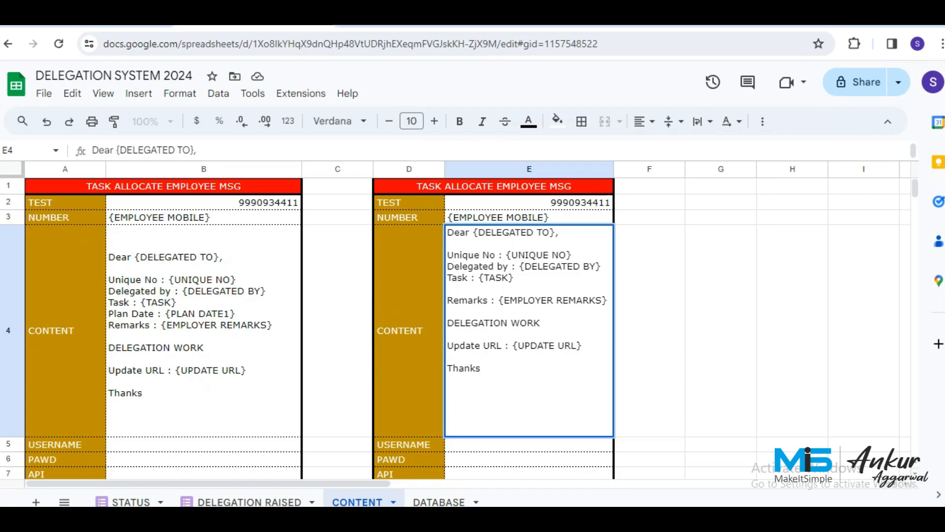
key("BackSpace")
left_click(447, 300)
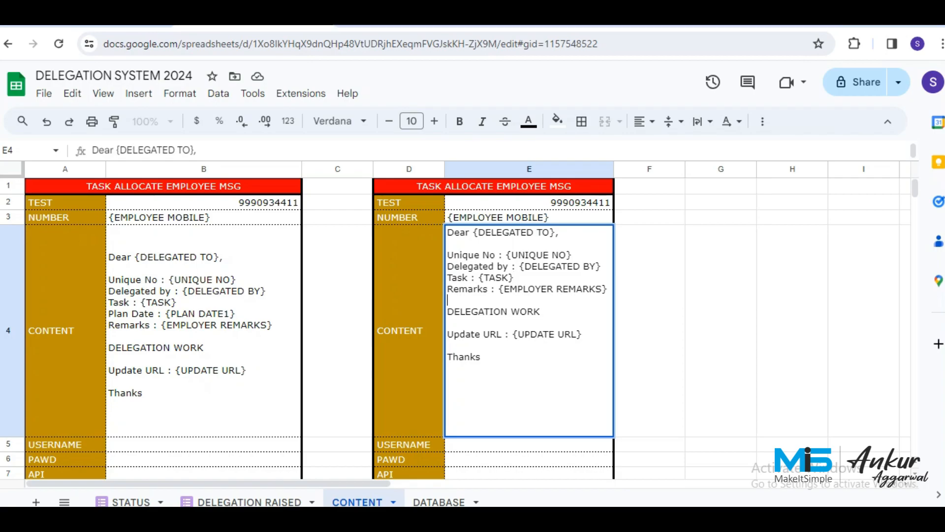
key("Down")
key("Down")
key("alt+Return")
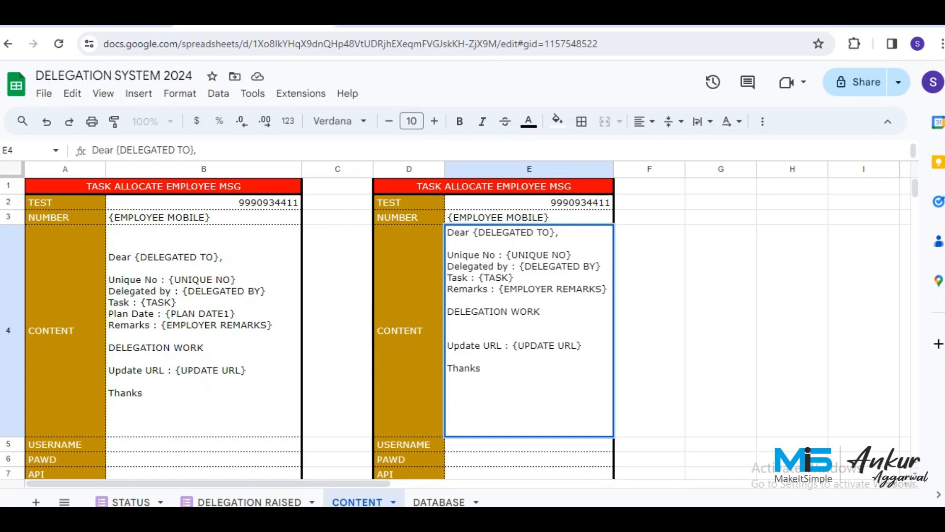
type("*")
type("Please up")
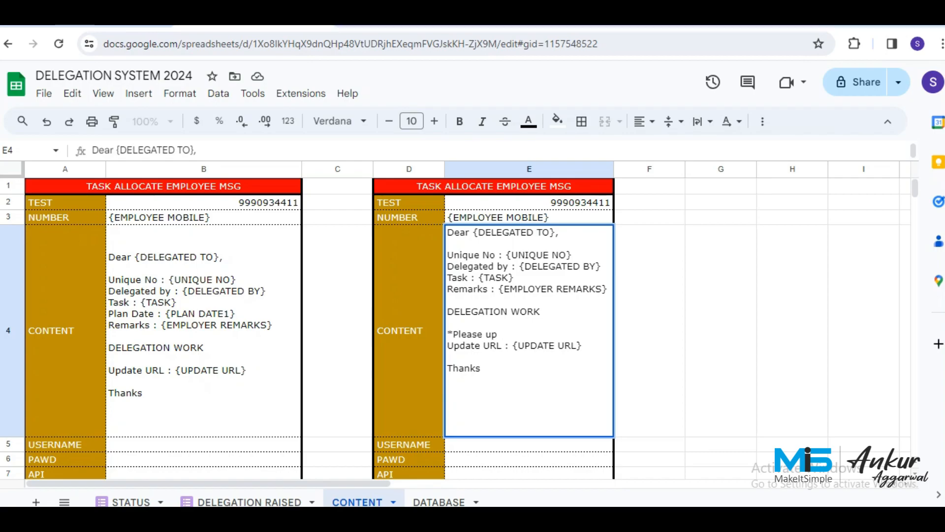
type("date")
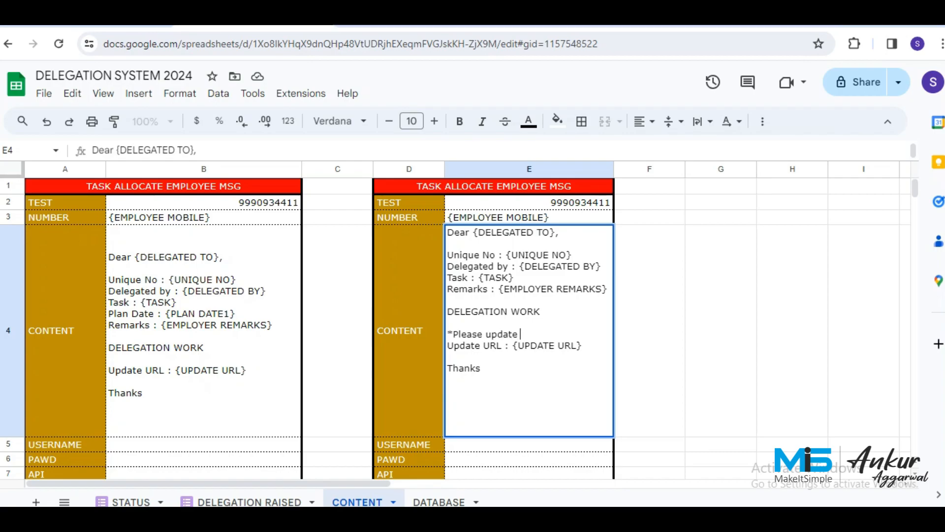
type(" Plan Date.*")
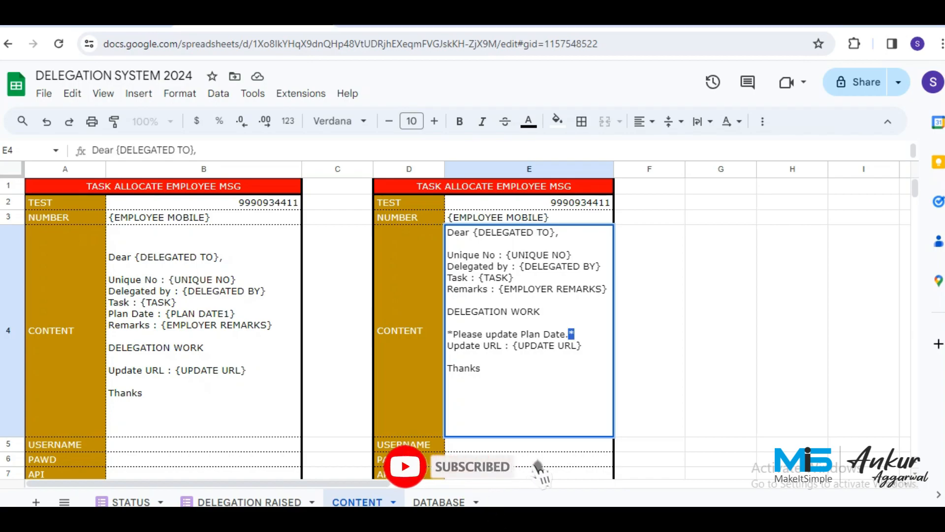
Move the *Please update Plan Date.* line above DELEGATION WORK and save the cell.
key("shift+Left")
key("shift+Left")
key("shift+Left")
key("shift+Left")
key("shift+Left")
key("shift+Left")
key("shift+Left")
key("shift+Left")
key("shift+Left")
key("shift+Left")
key("shift+Left")
key("shift+Left")
key("shift+Left")
key("shift+Left")
key("shift+Left")
key("shift+Left")
key("shift+Left")
key("shift+Left")
key("shift+Left")
key("shift+Left")
key("ctrl+c")
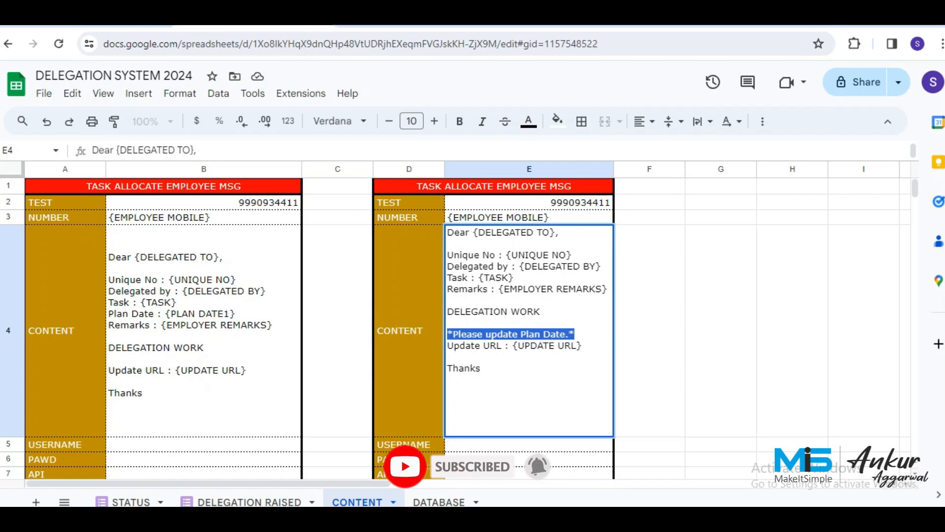
key("BackSpace")
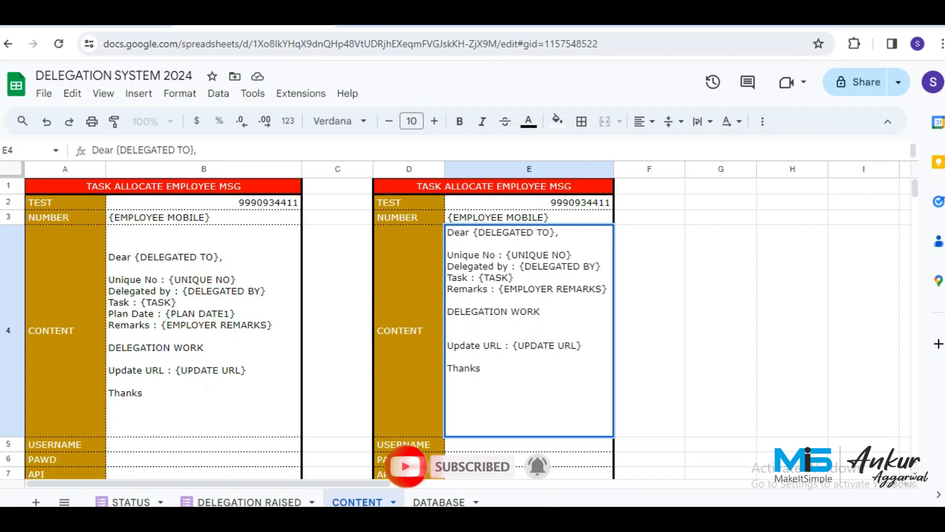
key("BackSpace")
key("Up")
key("Up")
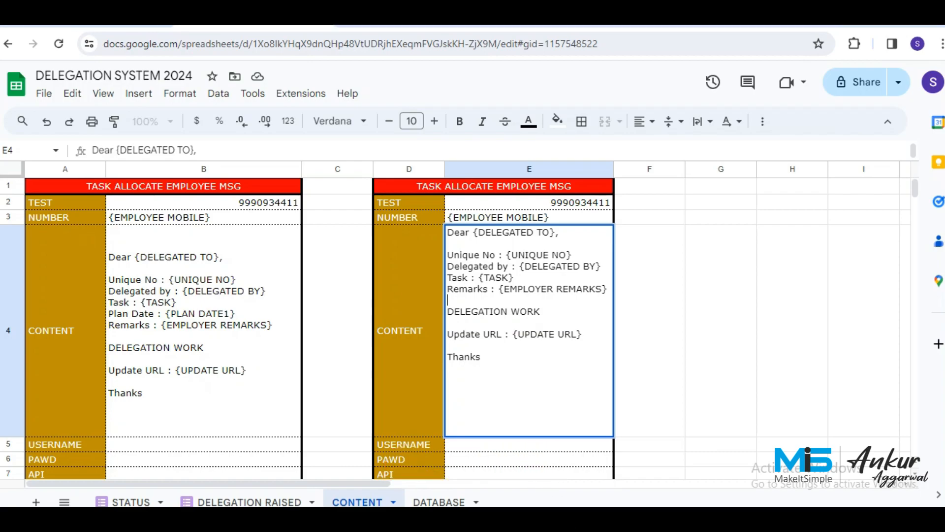
key("Down")
key("alt+Return")
key("Up")
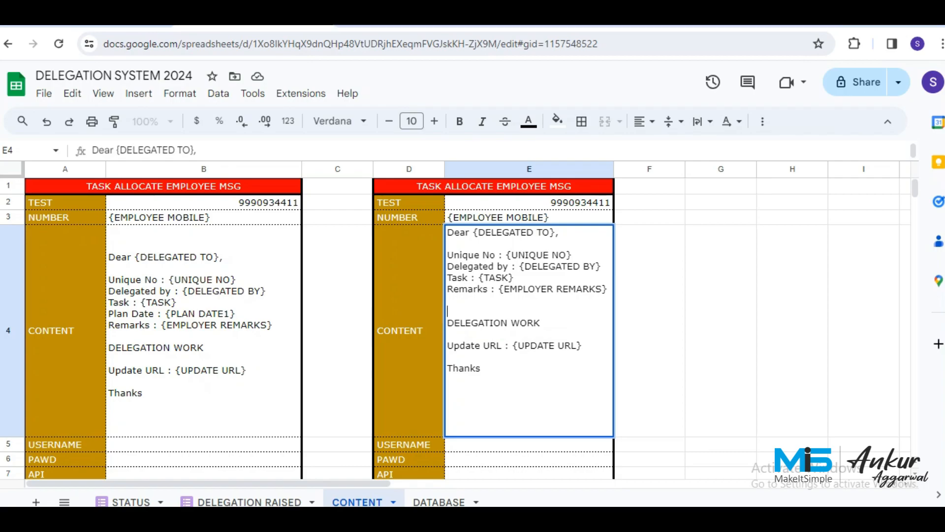
key("ctrl+v")
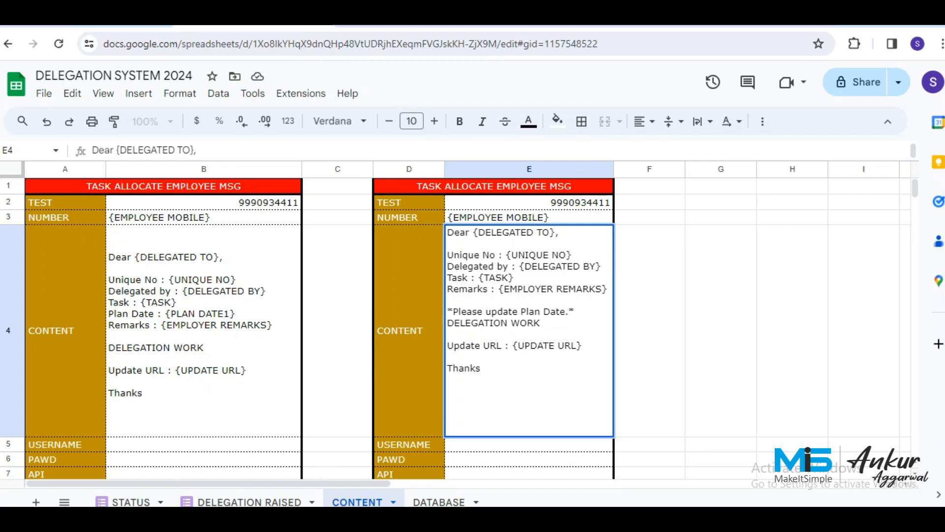
key("alt+Return")
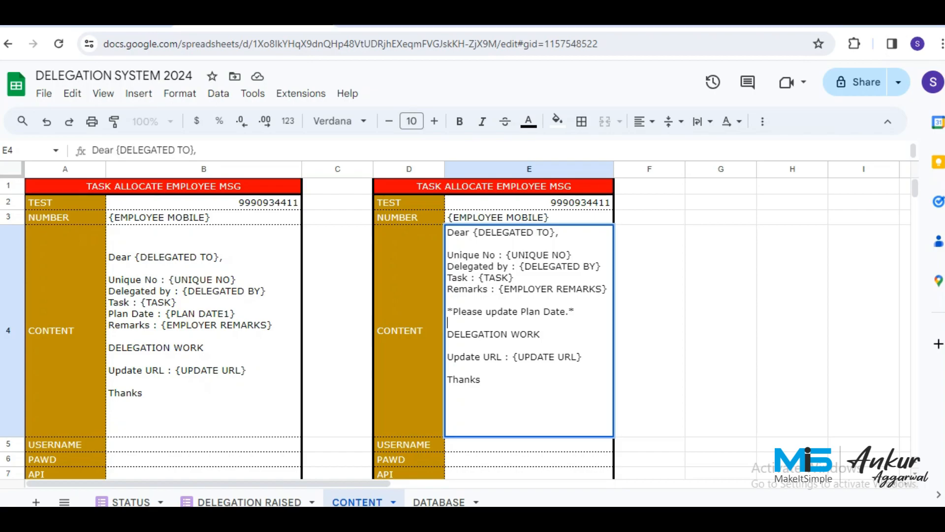
key("Return")
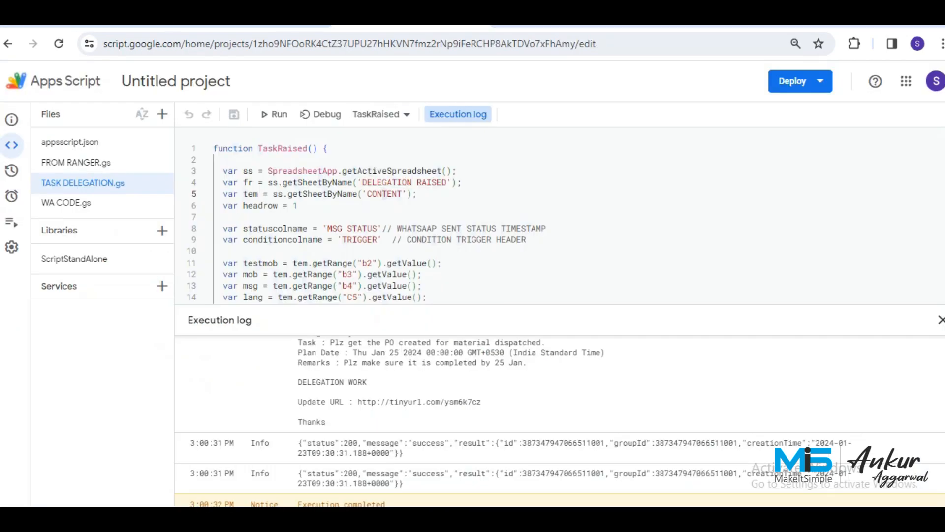
Add a new Untitled script file to the Apps Script project.
left_click(162, 114)
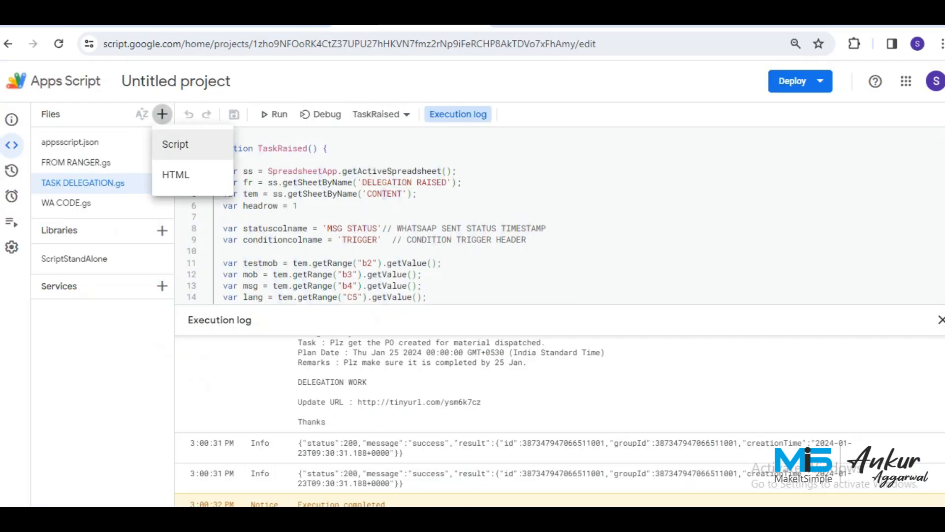
left_click(175, 144)
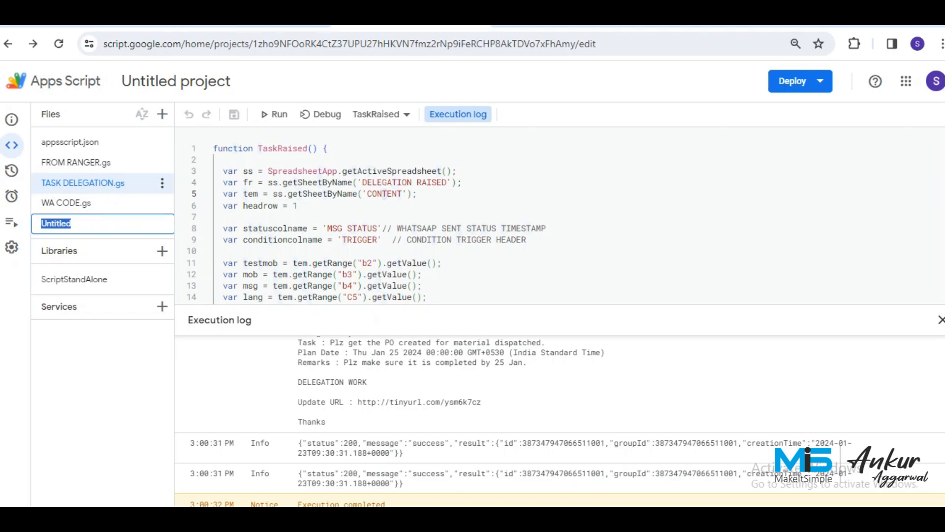
key("Return")
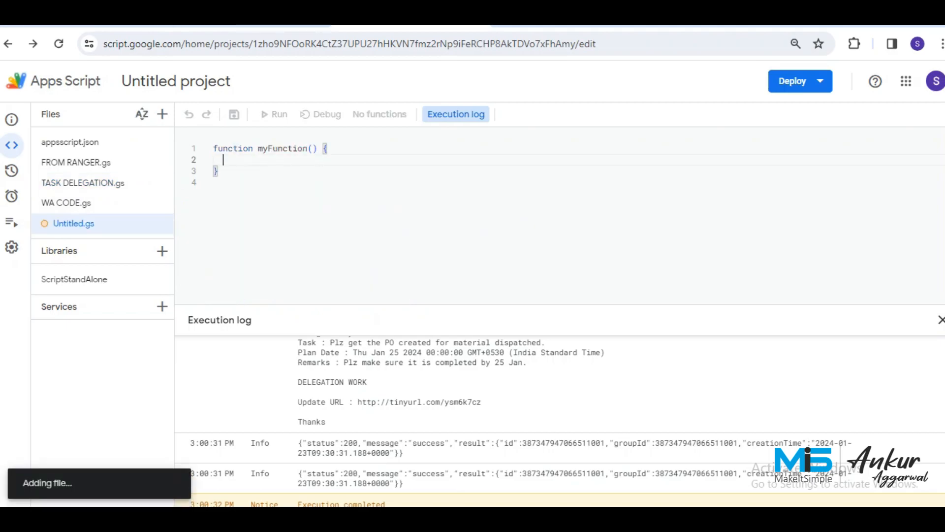
Select all of the TASK DELEGATION.gs code and close the execution log.
left_click(99, 183)
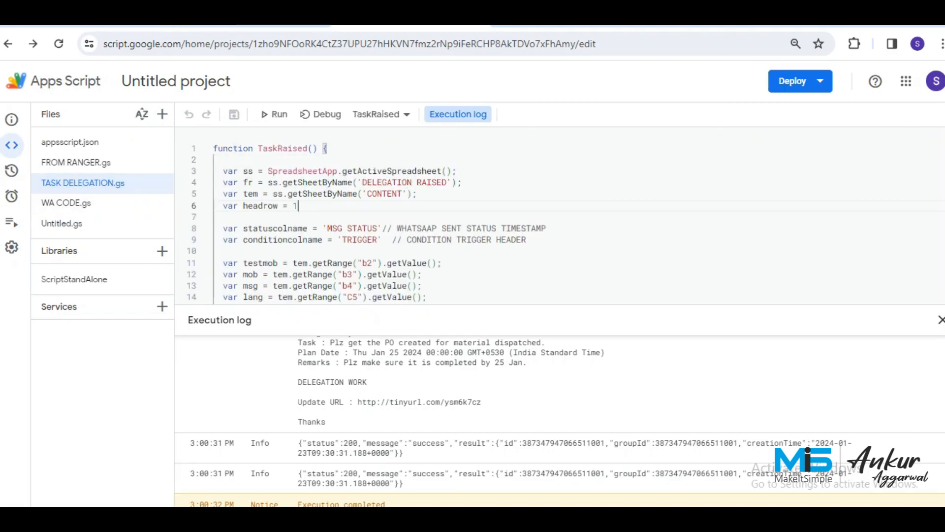
left_click(214, 218)
key("ctrl+a")
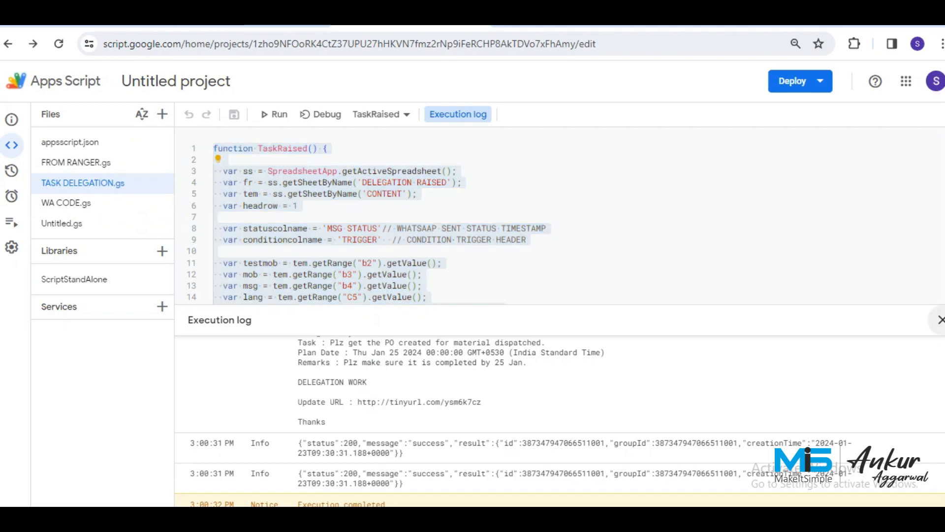
left_click(940, 320)
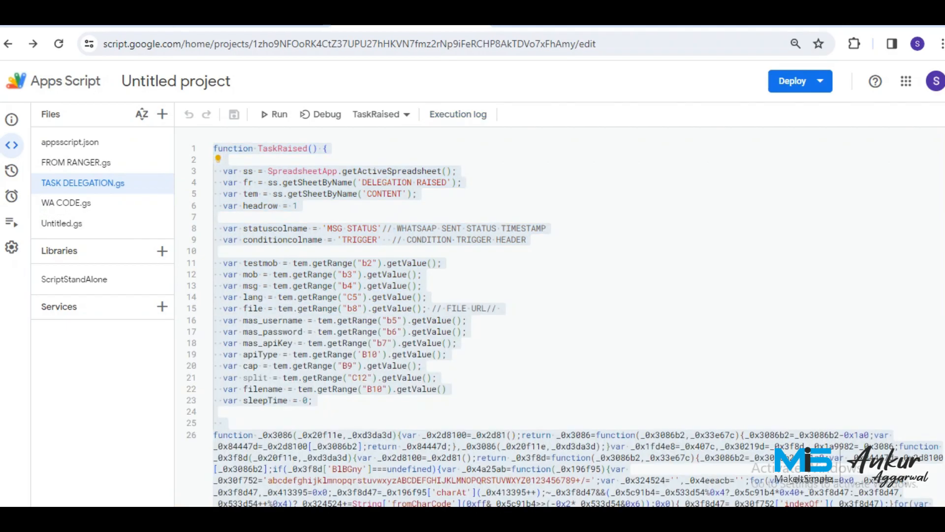
left_click(552, 308)
key("ctrl+a")
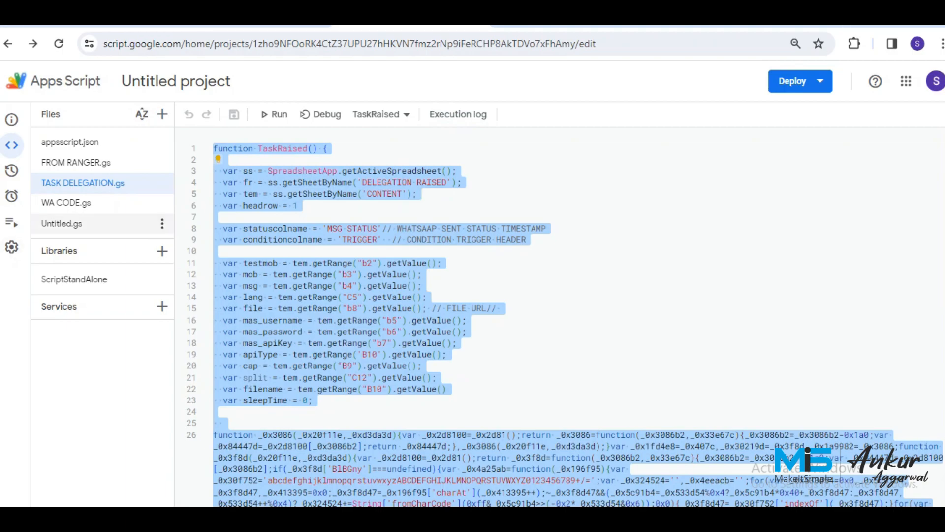
Rename Untitled.gs to TASK DELEGATION WITHOUT PLAN DATE.
left_click(162, 223)
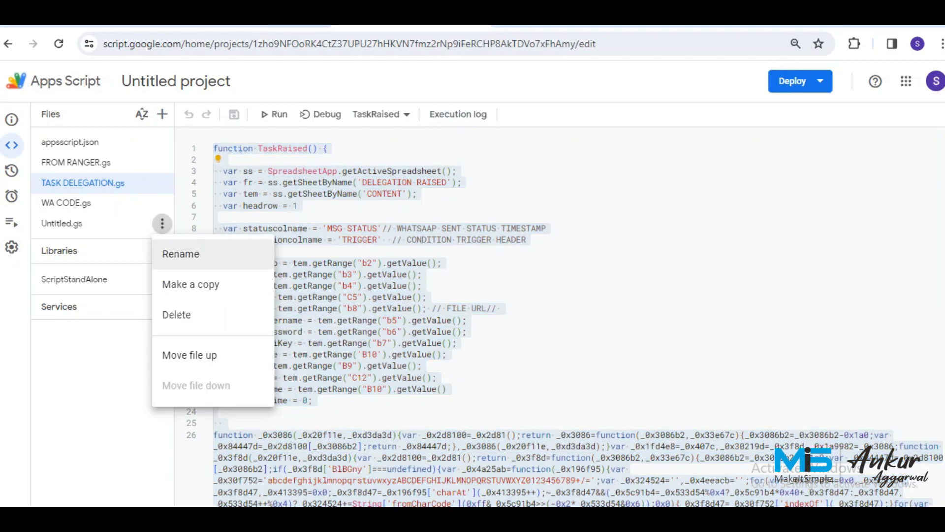
left_click(181, 254)
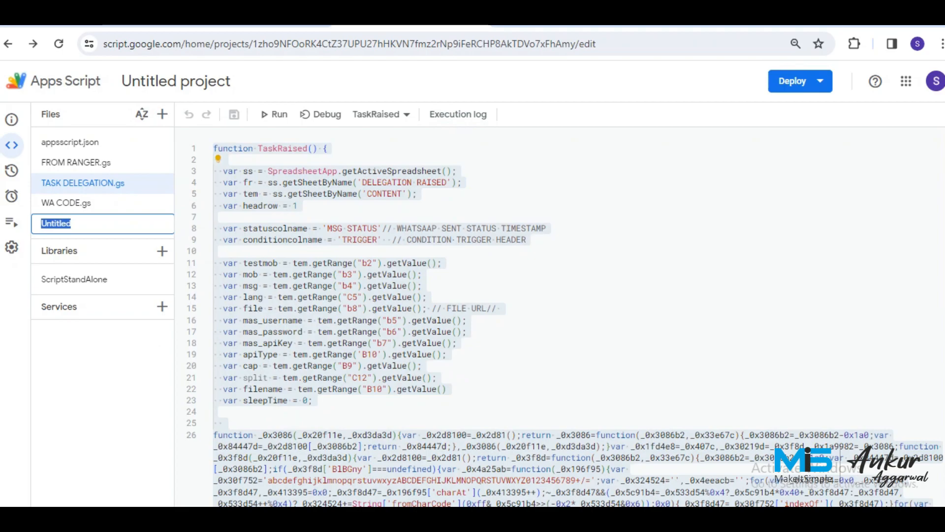
type("task")
key("BackSpace")
key("BackSpace")
key("BackSpace")
type("A")
key("BackSpace")
key("BackSpace")
type("TASK DELE")
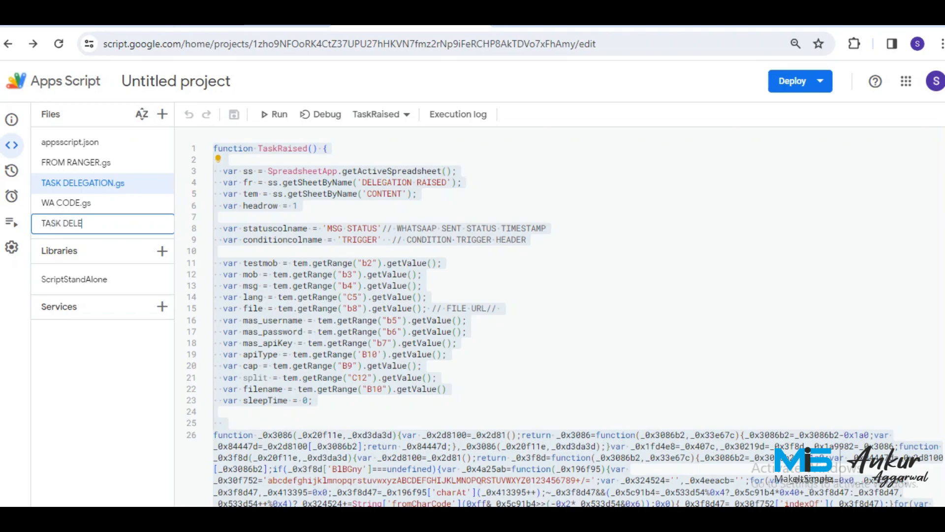
type("GATION WITHOUT")
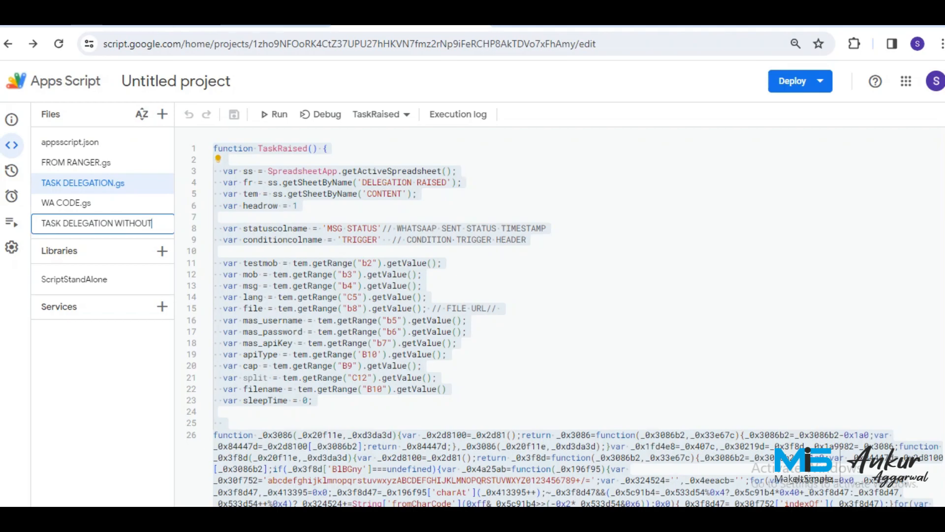
type(" FLAN")
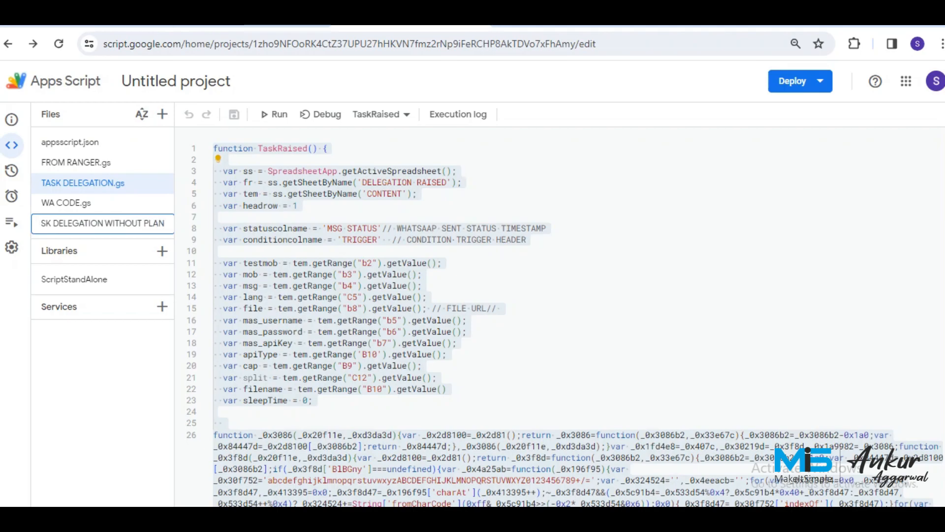
type(" DATE")
key("Return")
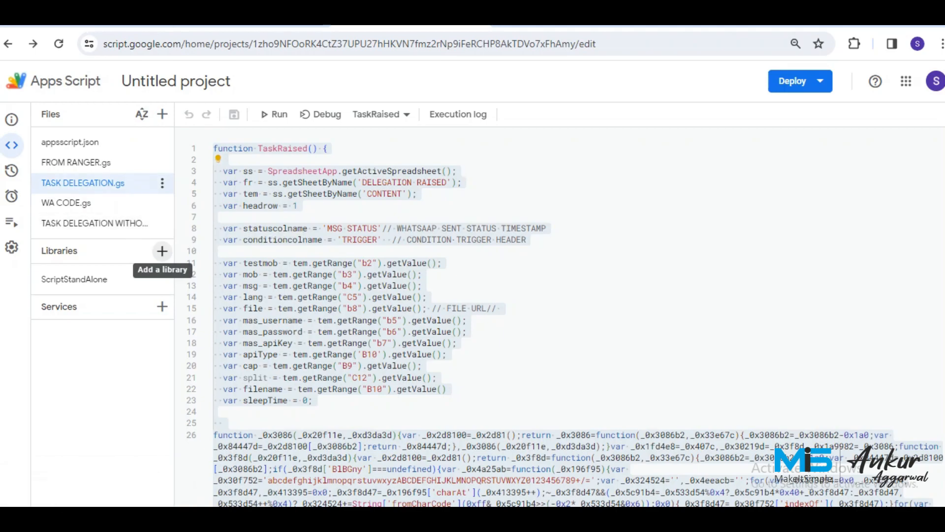
left_click(467, 321)
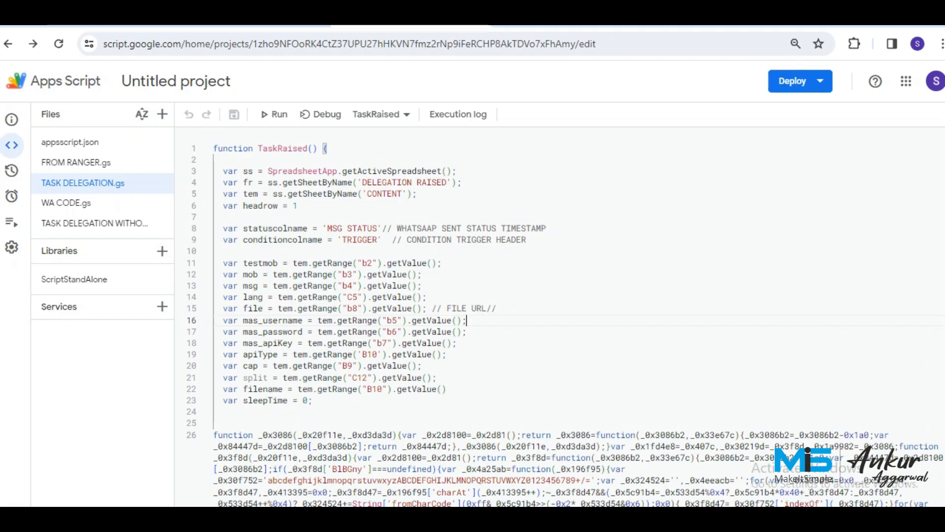
Replace the new TASK DELEGATION WITHOUT PLAN DATE file's placeholder with the copied TaskRaised script and save.
key("ctrl+a")
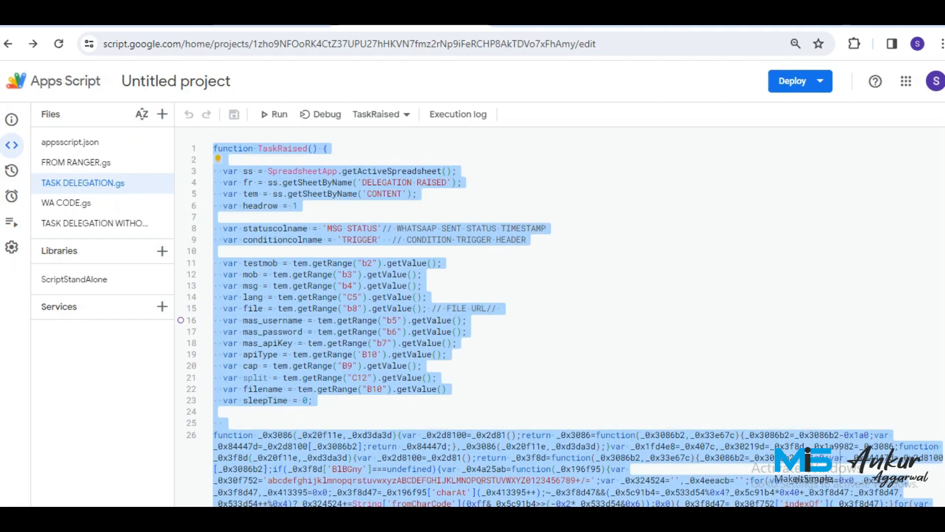
left_click(94, 223)
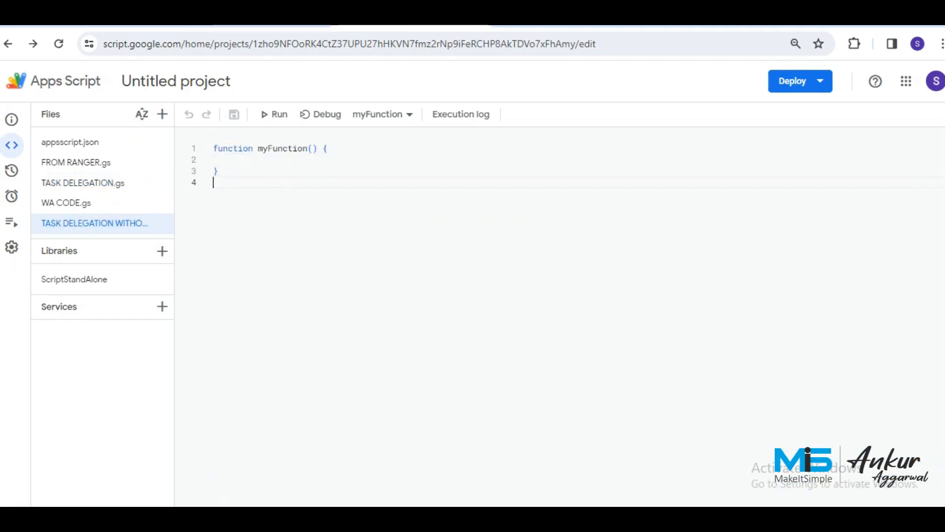
key("ctrl+a")
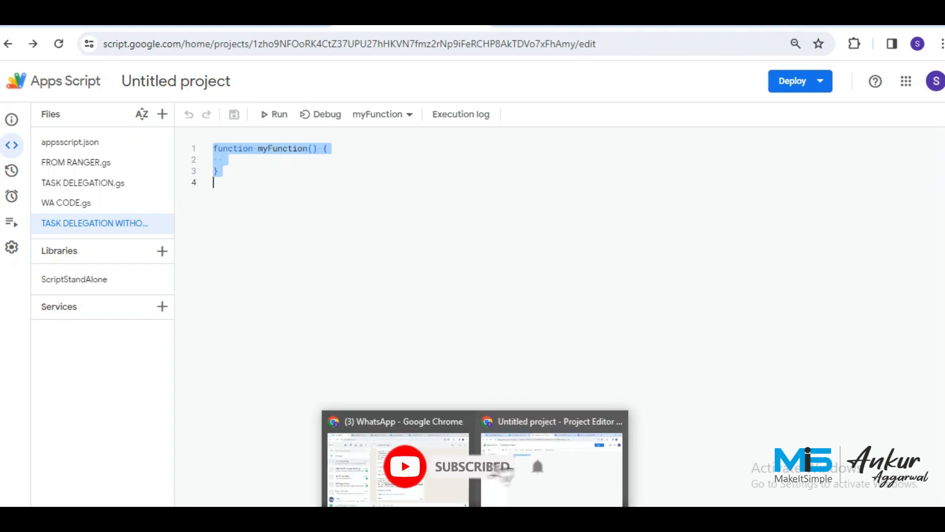
key("ctrl+v")
key("ctrl+s")
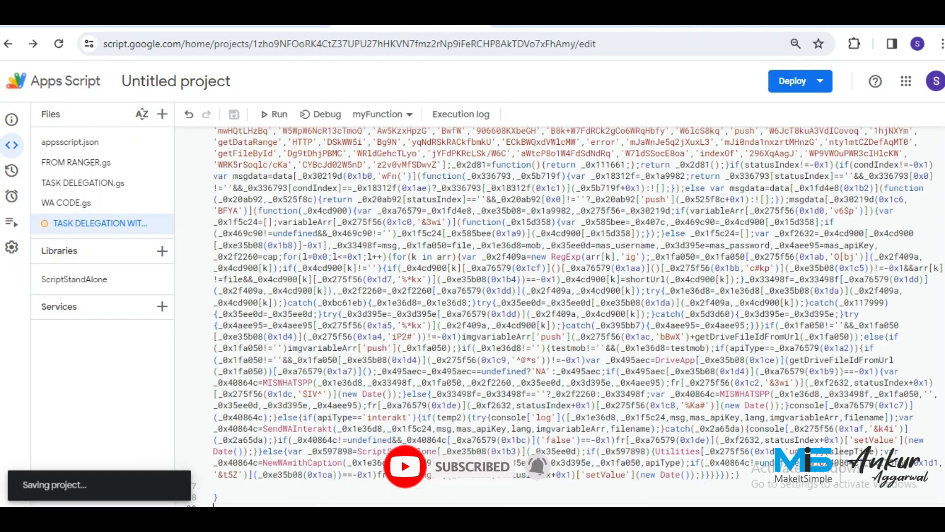
scroll(566, 315, "up", 15)
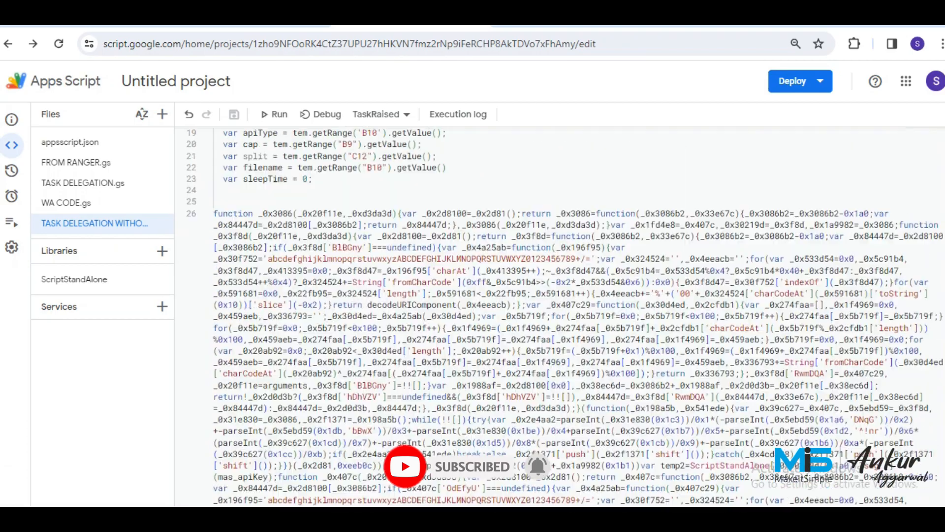
scroll(566, 315, "up", 2)
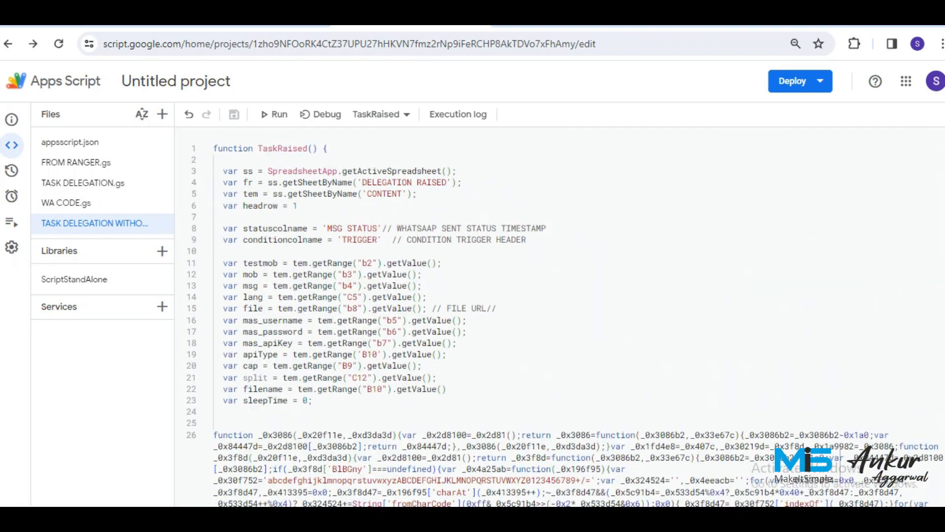
Rename the copied function from TaskRaised to Taskallocationwithoutplandate and save.
double_click(305, 148)
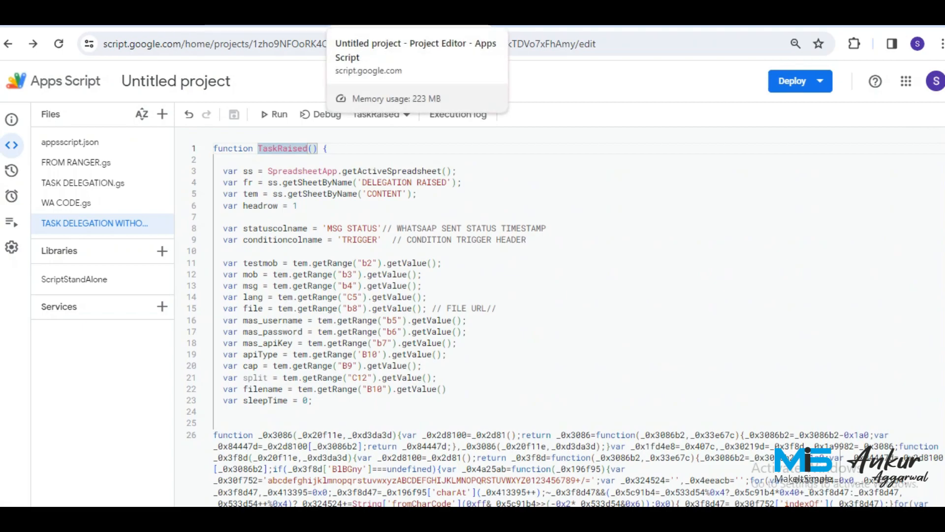
key("Right")
key("BackSpace")
key("BackSpace")
key("BackSpace")
key("BackSpace")
key("BackSpace")
key("BackSpace")
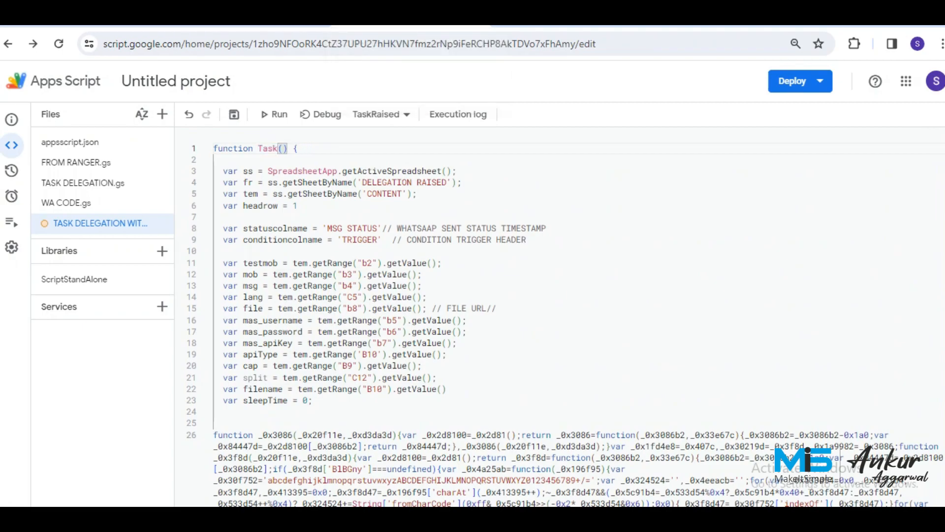
type("allocation")
type("withou")
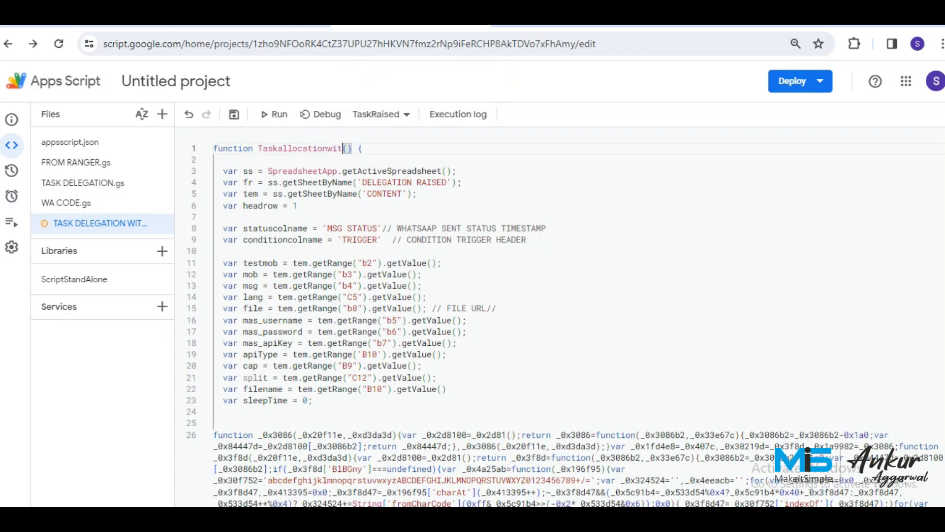
type("tplandate")
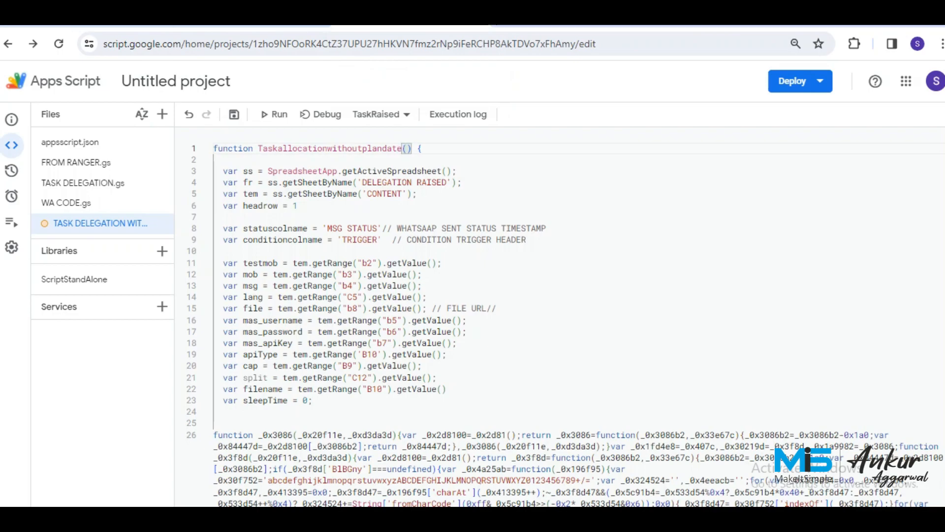
key("ctrl+s")
key("Down")
key("Down")
key("Down")
key("Down")
key("Down")
key("Down")
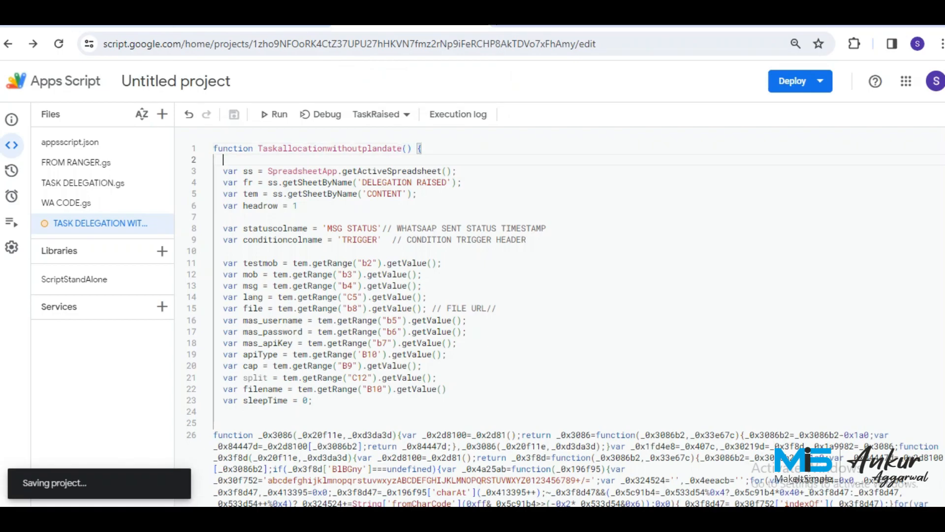
Point the script's column names at TRIGGER1 and MSG STATUS1.
left_click(393, 239)
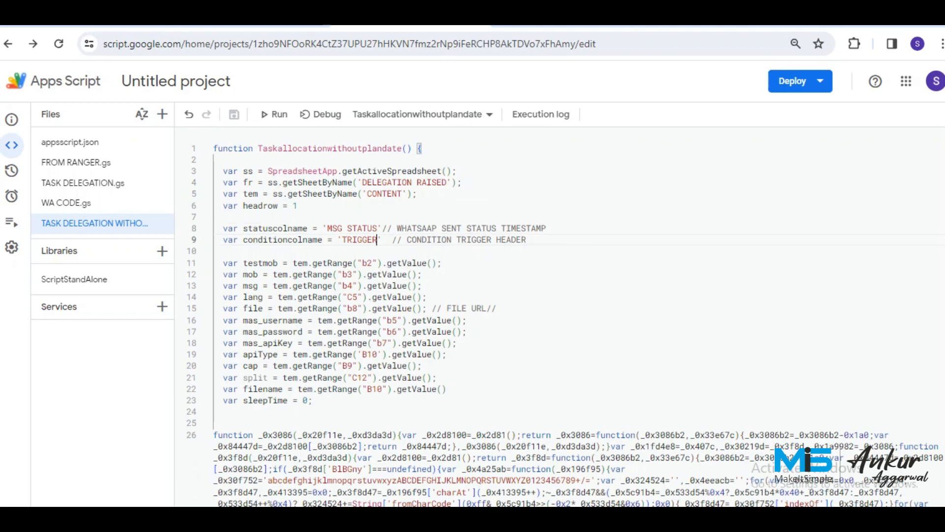
double_click(373, 240)
type("1")
key("Down")
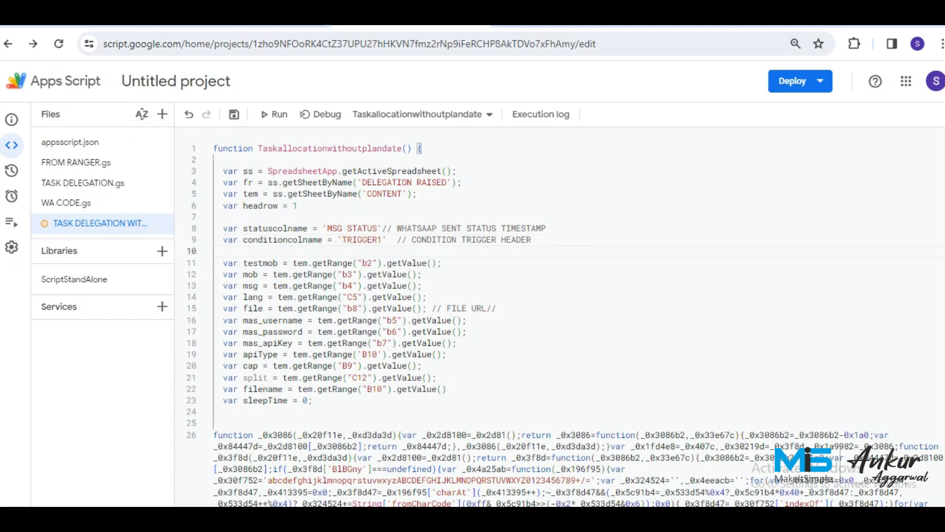
left_click_drag(379, 228, 327, 228)
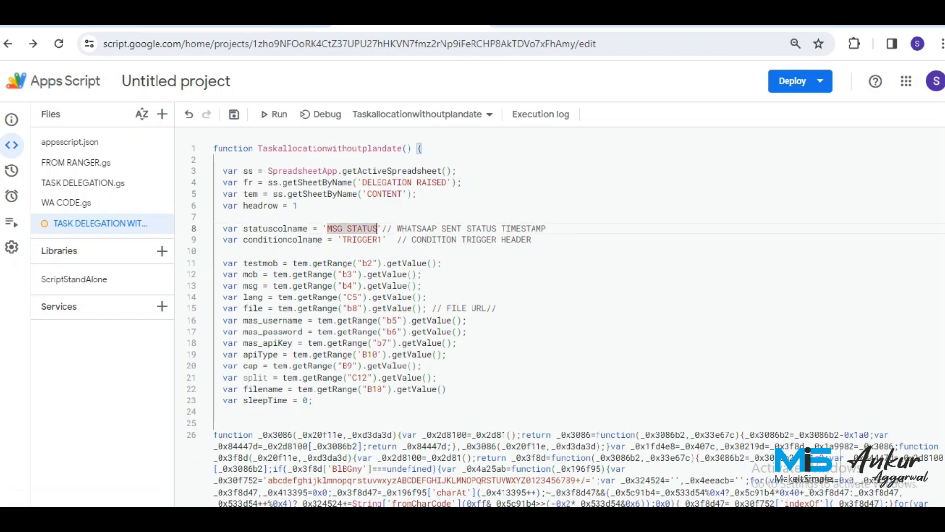
key("Right")
type("1")
key("Down")
key("Down")
key("Down")
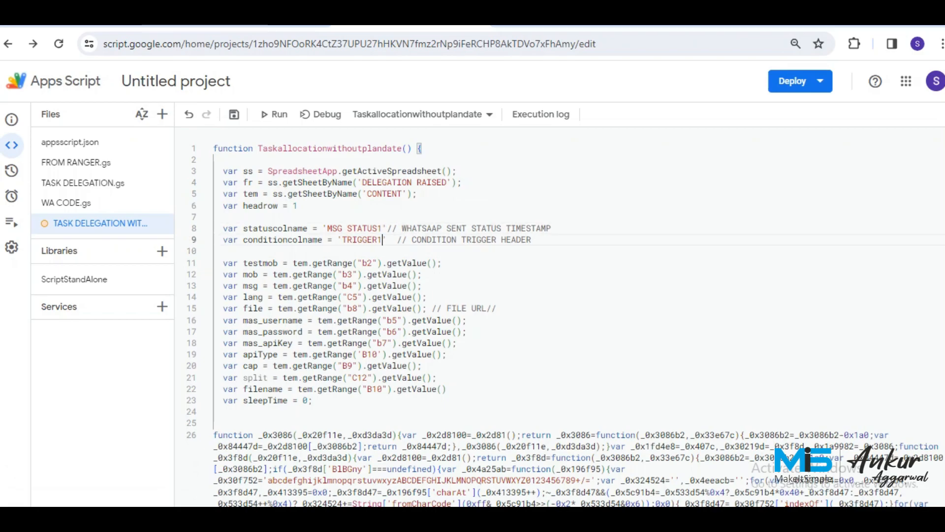
key("Right")
After checking the CONTENT sheet, move the b2, b3, b4, C5, b8 and b5 references to column E.
key("ctrl+shift+Tab")
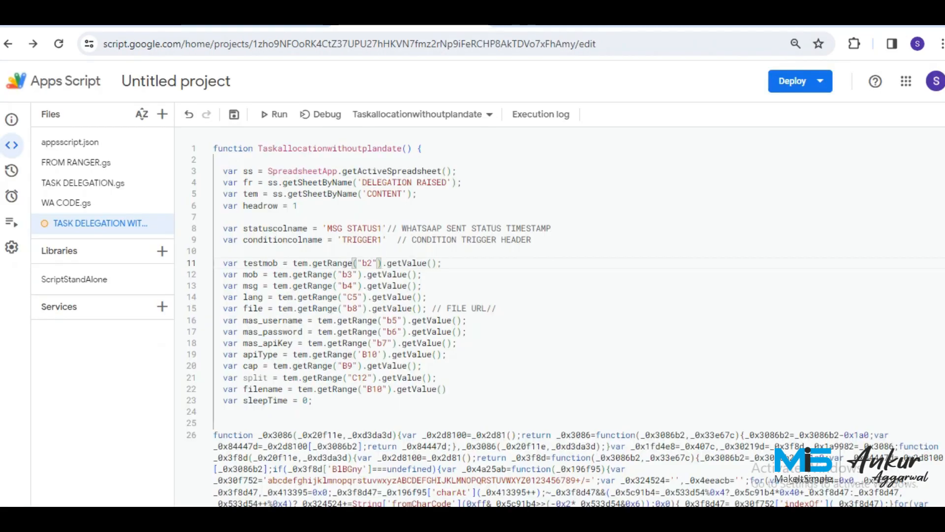
left_click(367, 263)
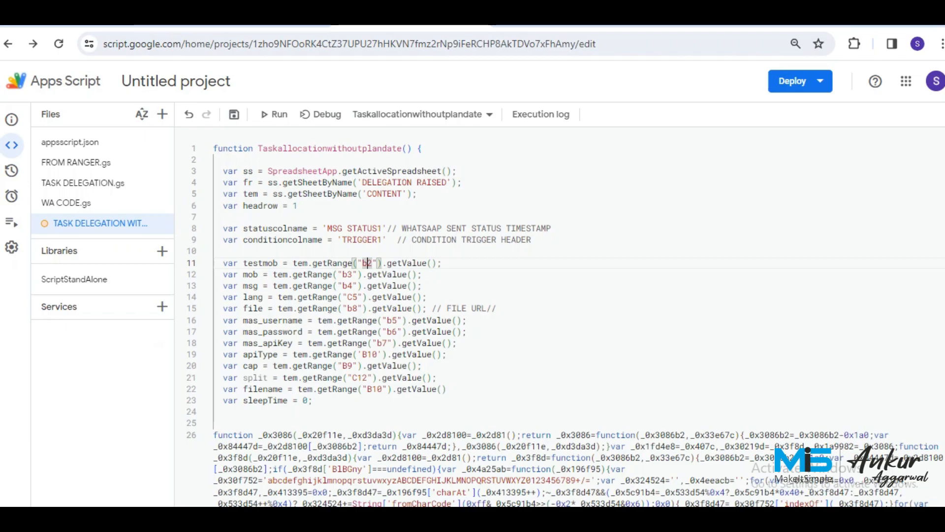
key("BackSpace")
type("e")
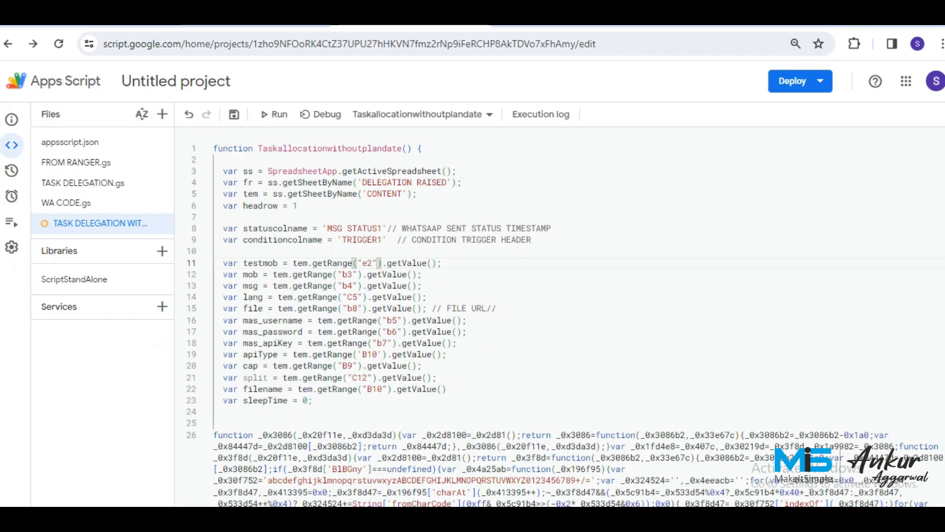
key("Down")
key("Left")
key("Left")
key("Left")
key("Left")
key("BackSpace")
type("e")
key("Down")
key("BackSpace")
type("e")
key("Down")
key("Delete")
type("e")
key("Down")
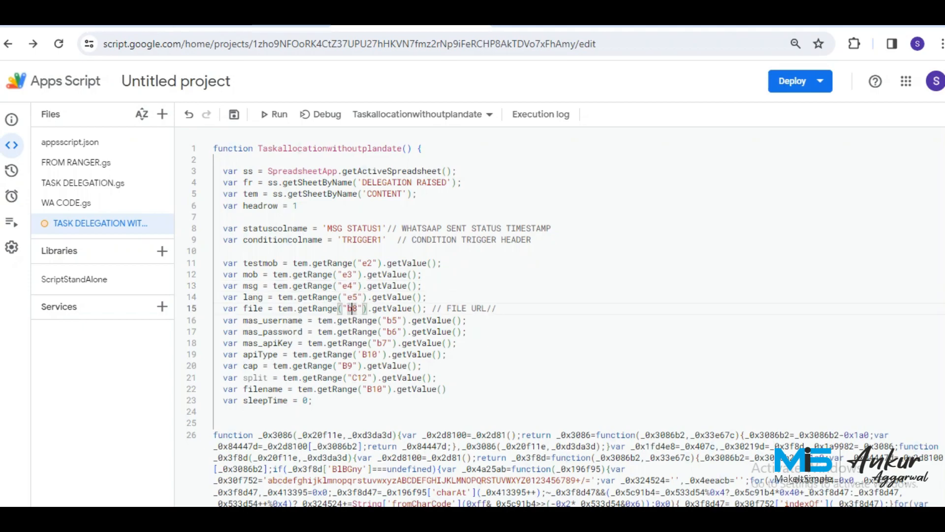
key("BackSpace")
type("e")
key("Down")
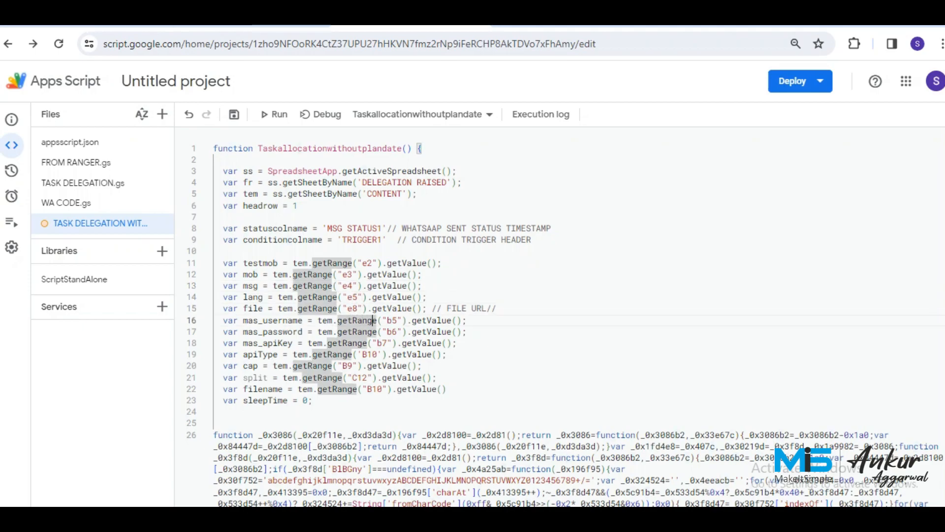
key("Right")
key("Right")
key("Right")
key("Right")
key("BackSpace")
type("e")
Change the remaining references to e6, e7, d10, e9, d12 and e10, then save.
key("Down")
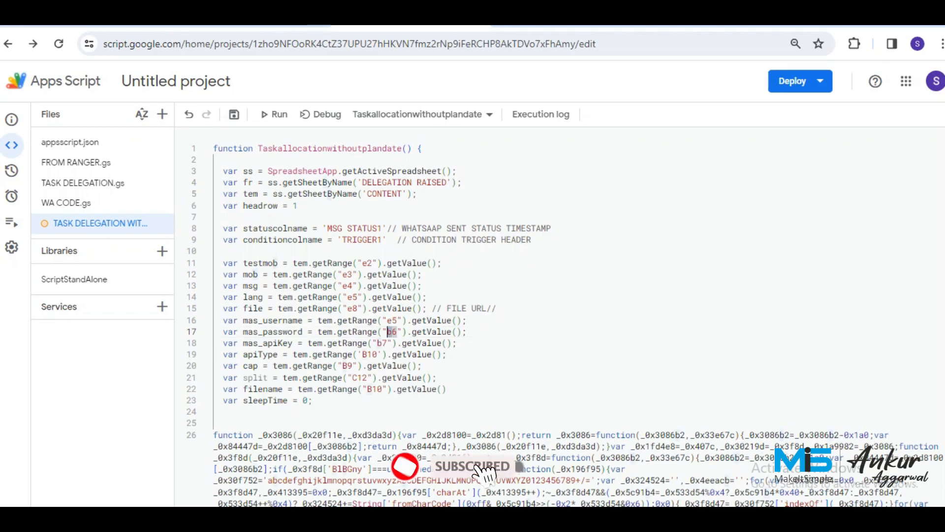
key("Delete")
type("e")
key("Down")
key("BackSpace")
type("e")
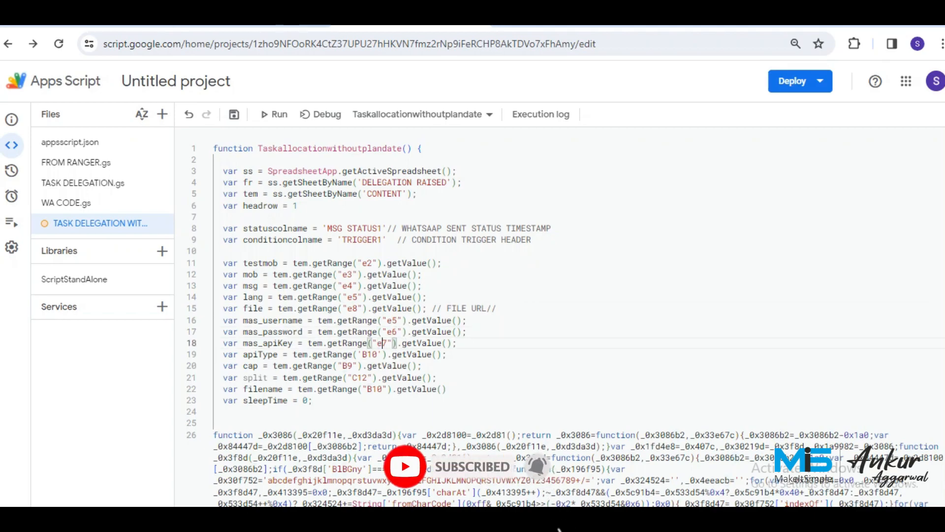
key("Down")
key("Left")
key("Left")
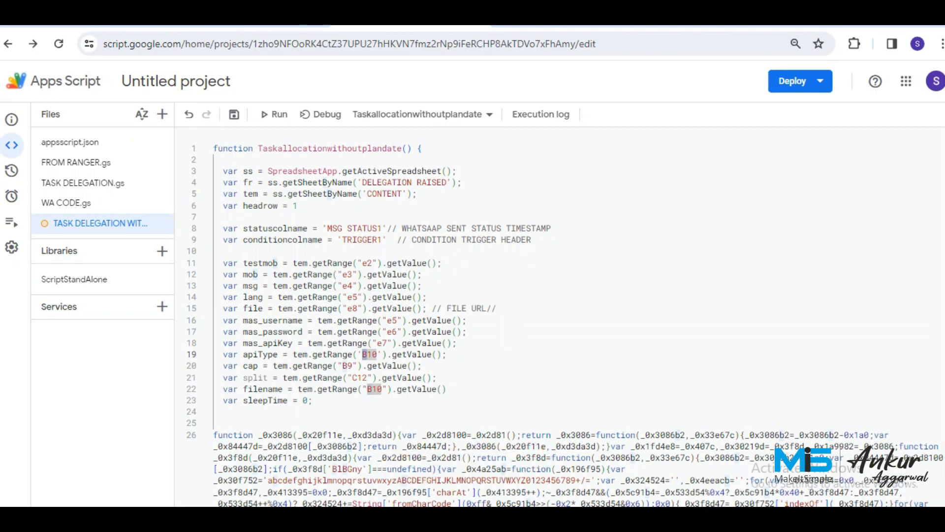
key("Delete")
type("d")
key("Down")
key("Left")
key("BackSpace")
type("e")
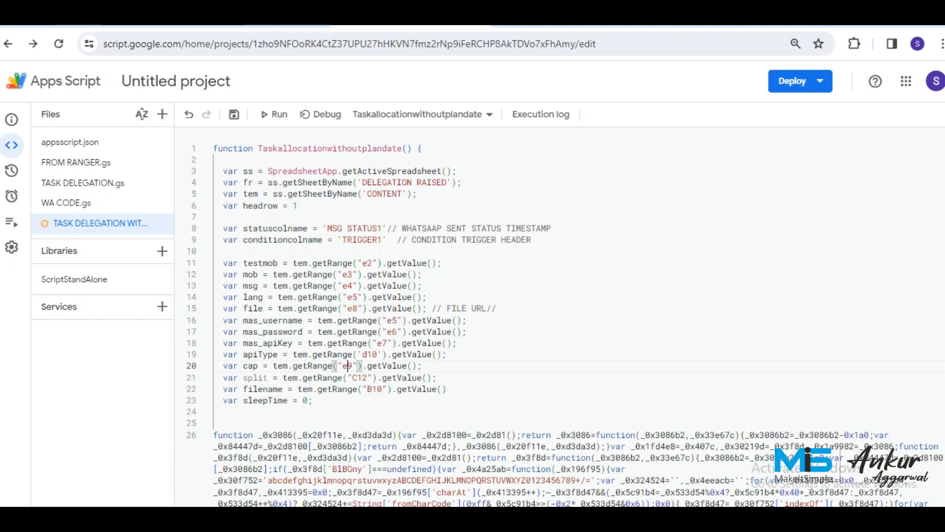
key("Down")
key("shift+Right")
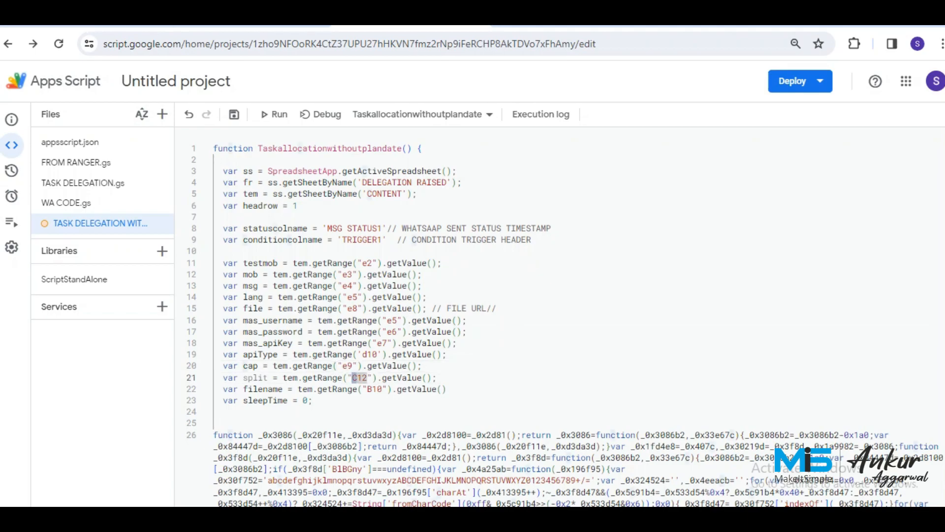
type("d")
key("Down")
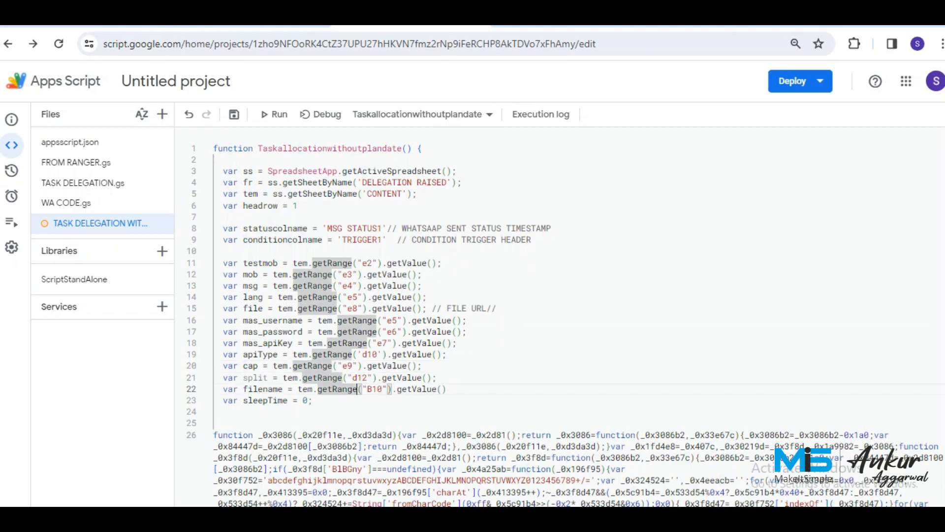
key("shift+Right")
type("e")
key("Down")
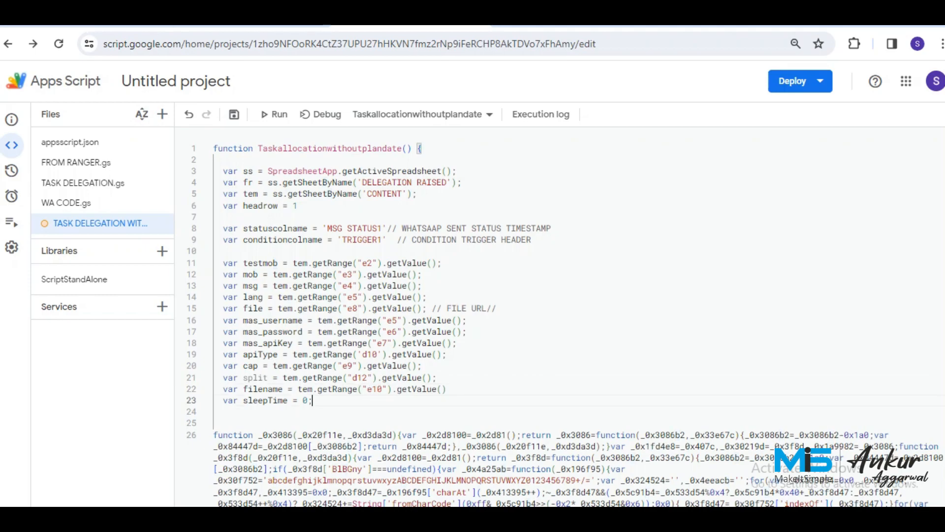
key("ctrl+s")
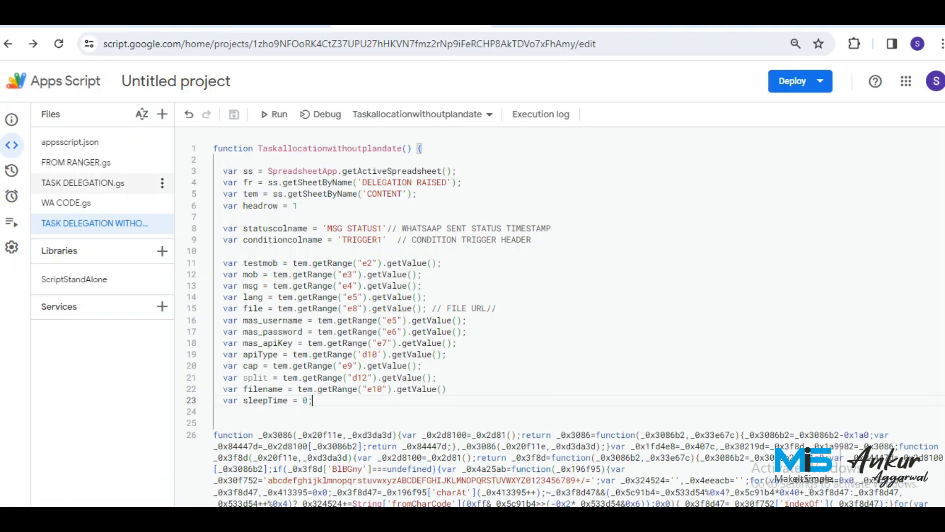
Compare with TASK DELEGATION.gs, fix lang to f5 and apiType to f10, and save.
left_click(83, 182)
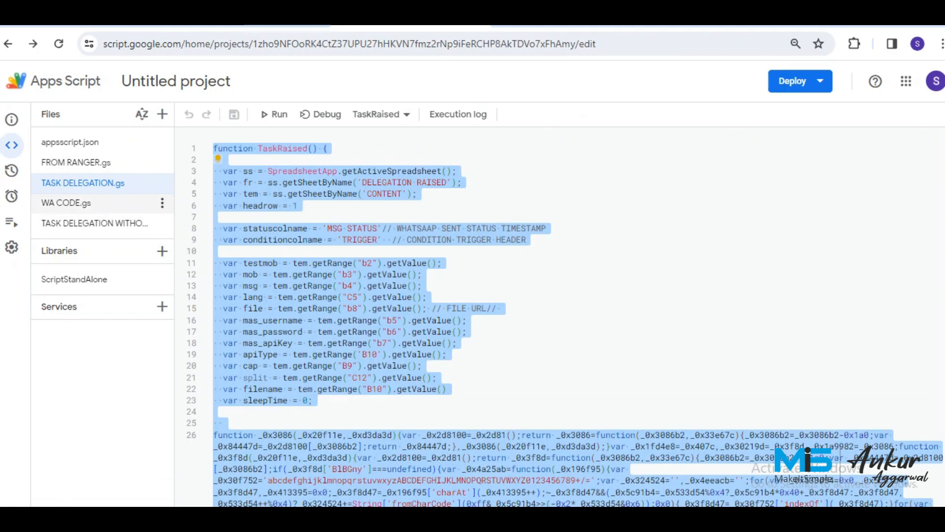
left_click(95, 223)
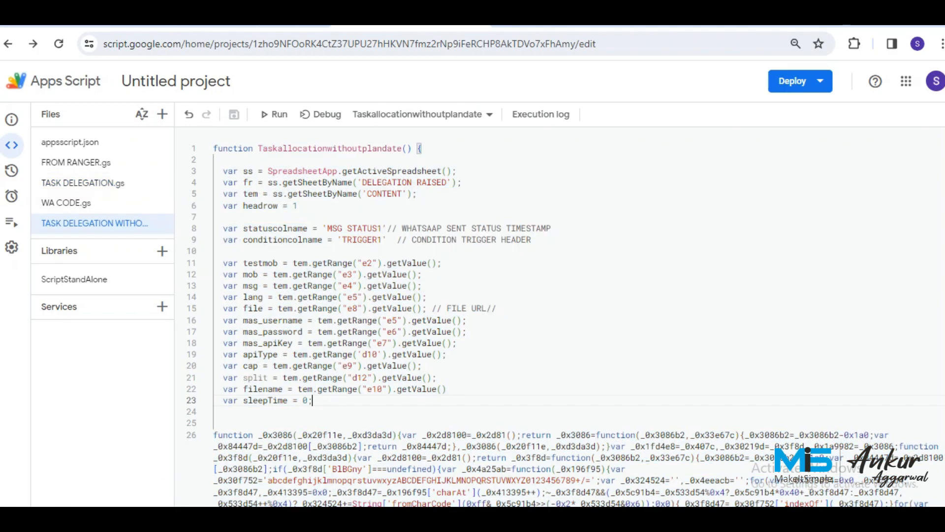
left_click(352, 297)
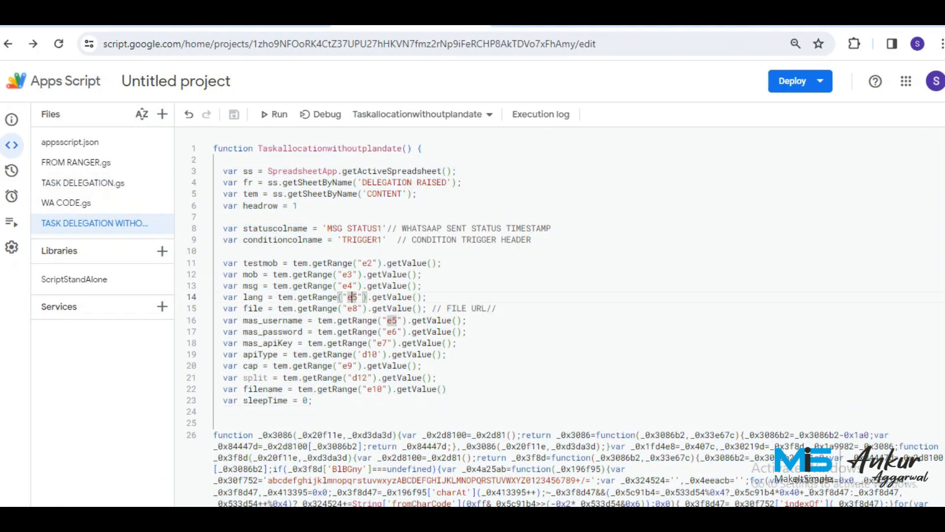
key("BackSpace")
type("f")
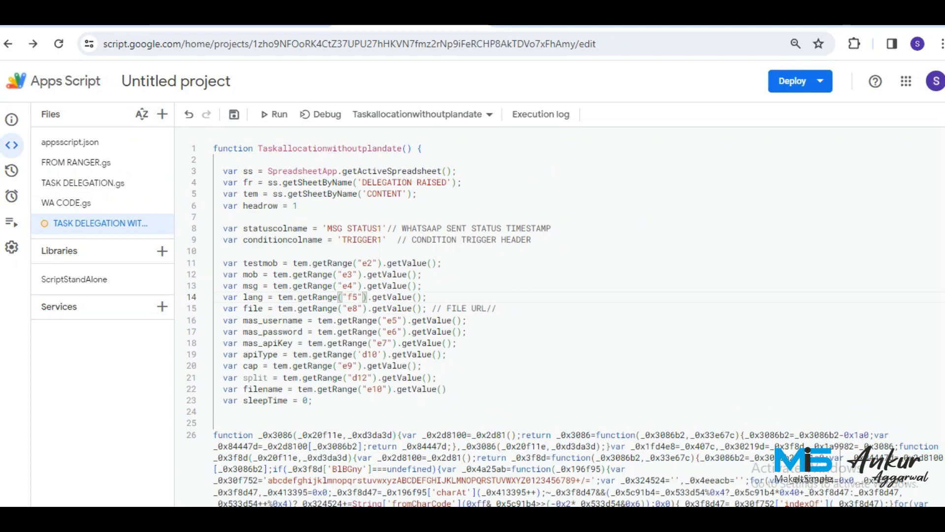
key("ctrl+s")
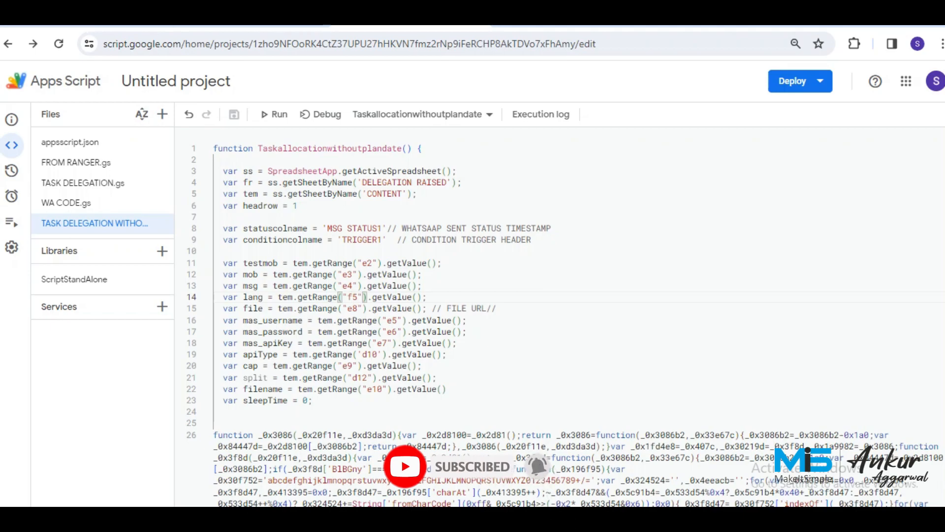
left_click(367, 355)
key("BackSpace")
type("f")
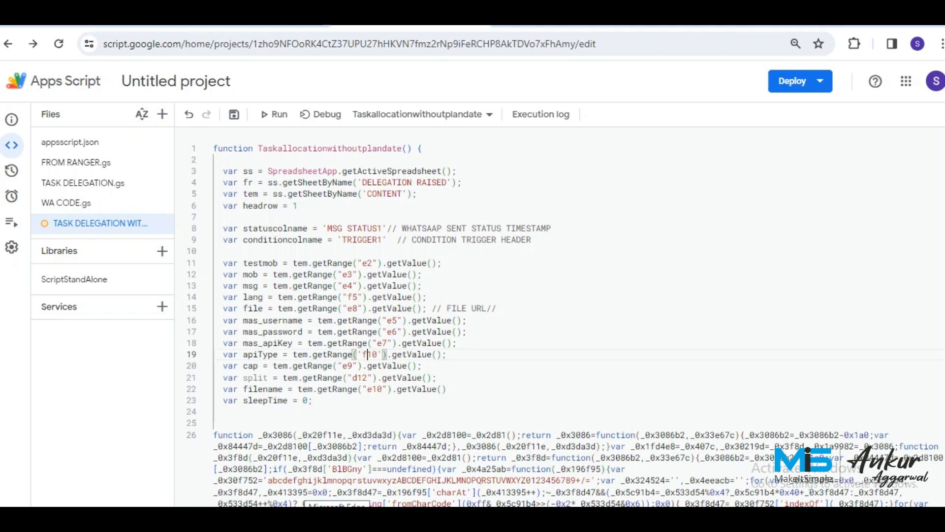
key("ctrl+s")
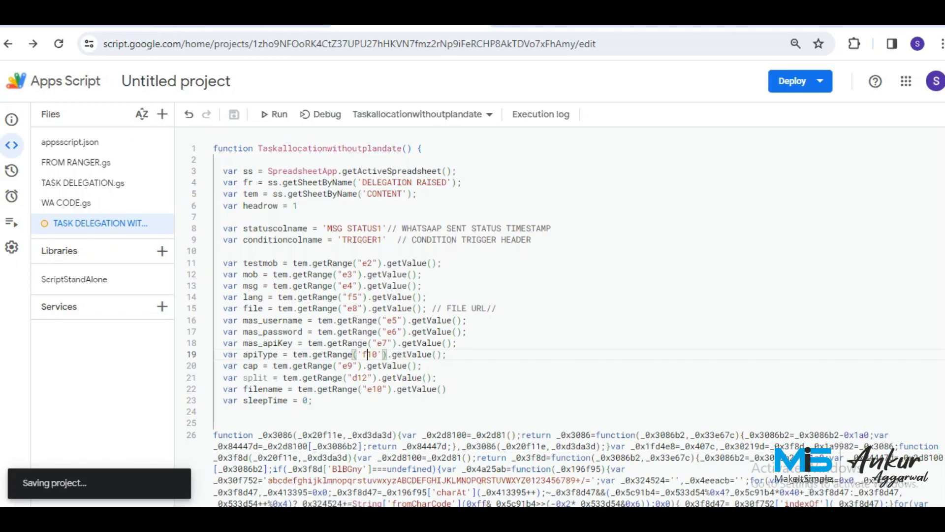
left_click(254, 24)
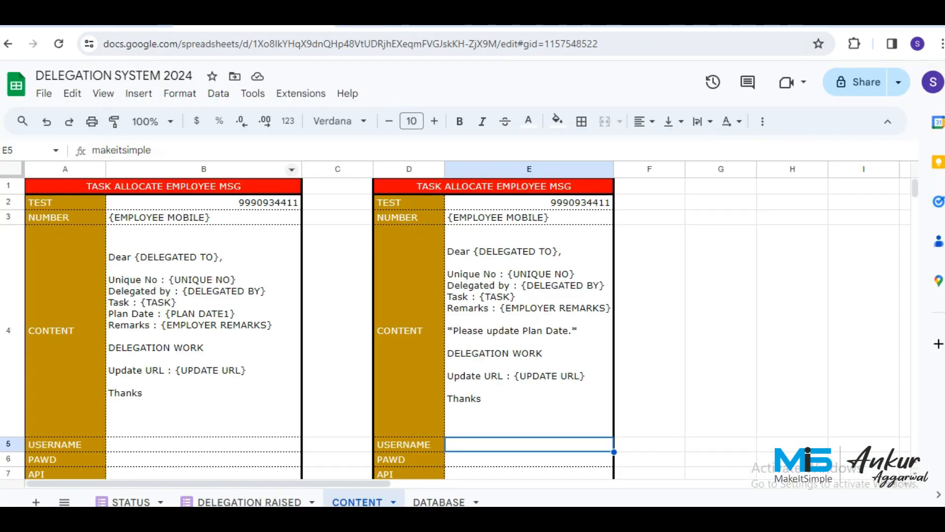
On DELEGATION RAISED, change N1's TRIGGER formula condition from IF(J:J<>"" to IF(F:F<>"".
left_click(249, 502)
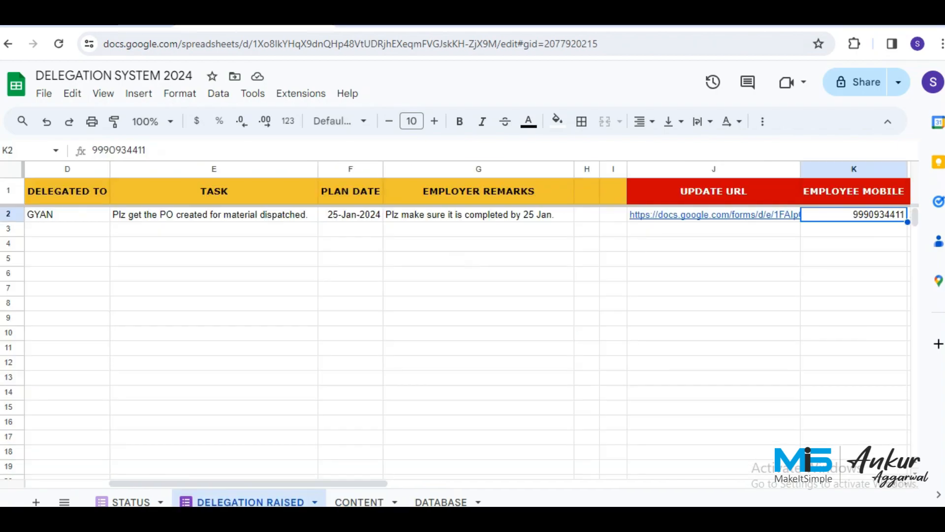
left_click(854, 191)
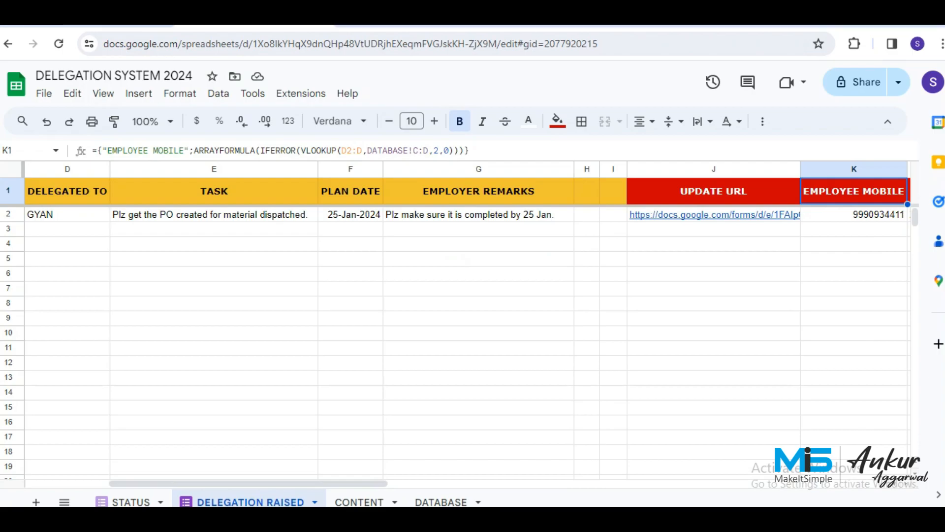
left_click(713, 191)
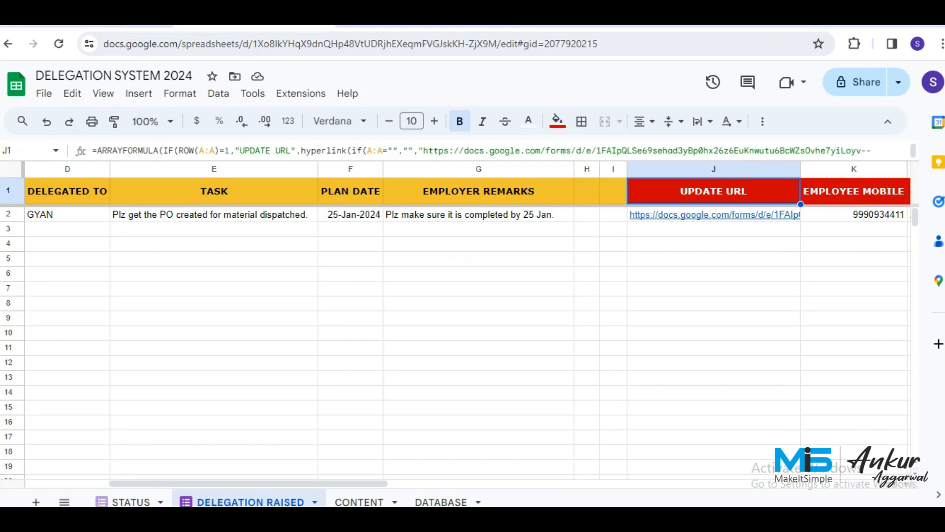
left_click(854, 191)
key("Right")
key("Right")
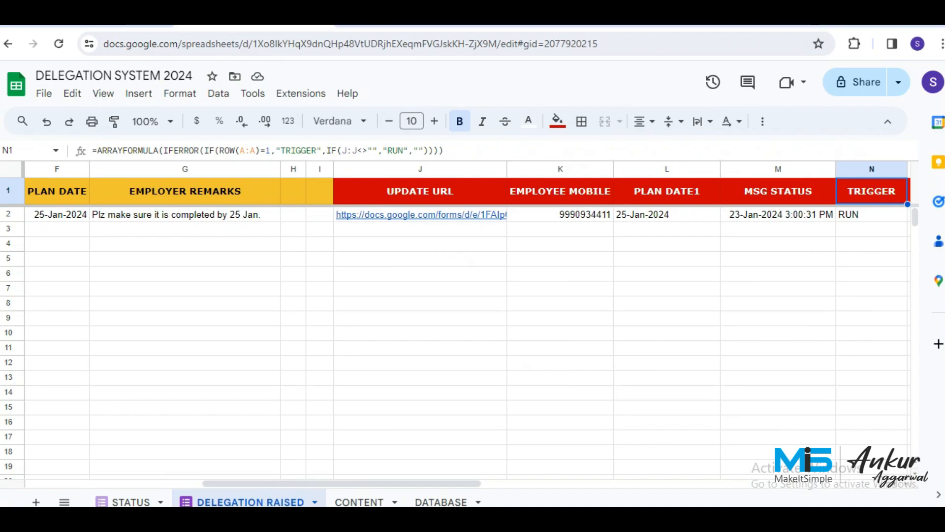
left_click(356, 150)
key("BackSpace")
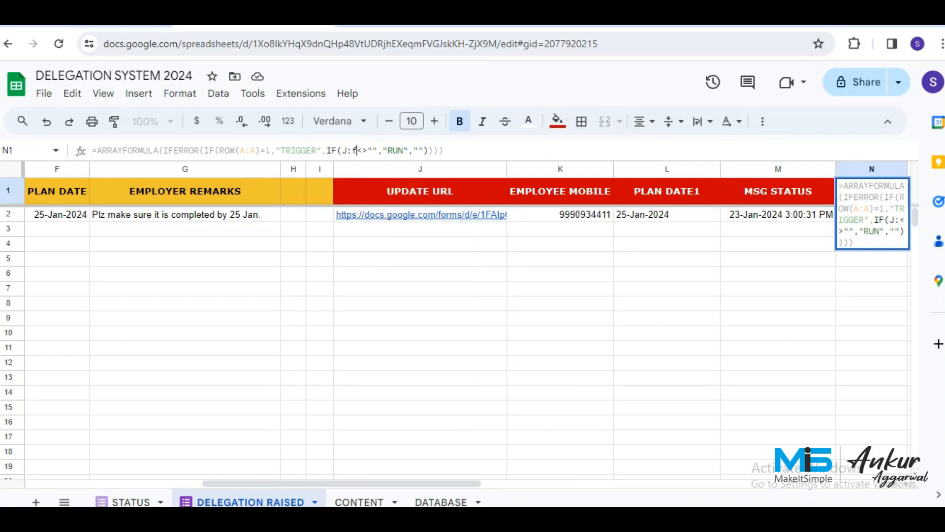
type("f")
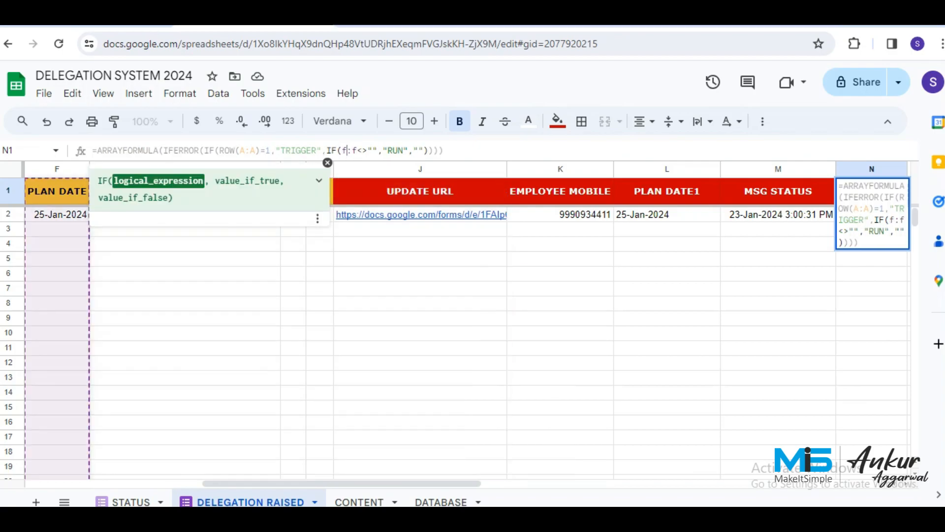
key("Return")
key("Up")
key("Right")
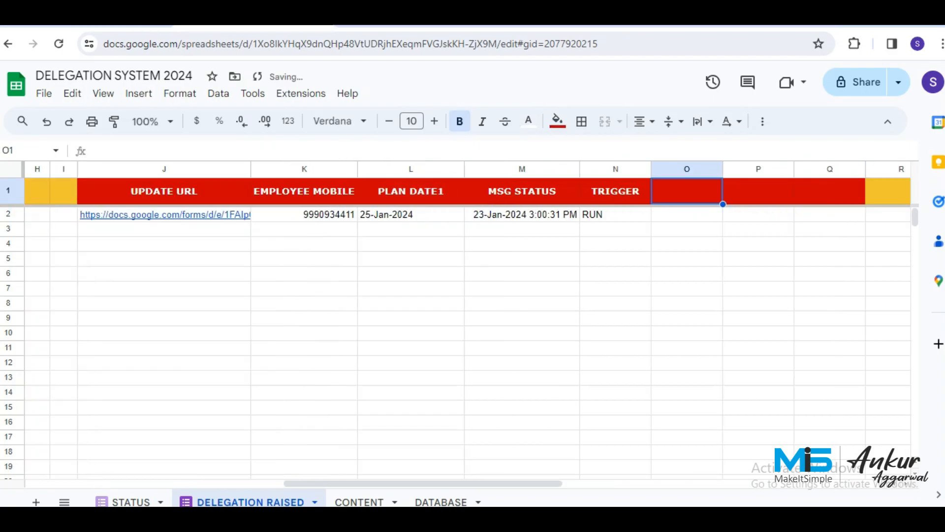
key("Right")
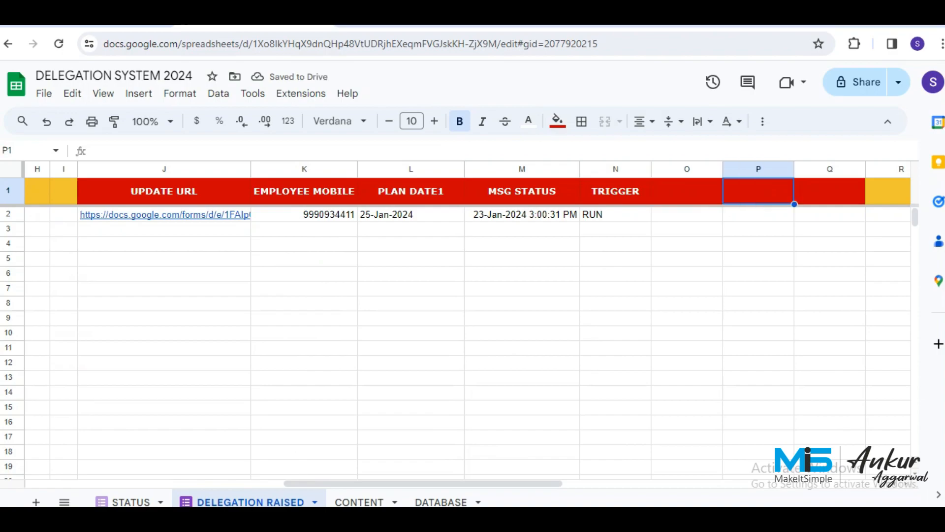
Enter the header MSG STATUS1 in P1 and widen column P to fit it.
type("MSGS")
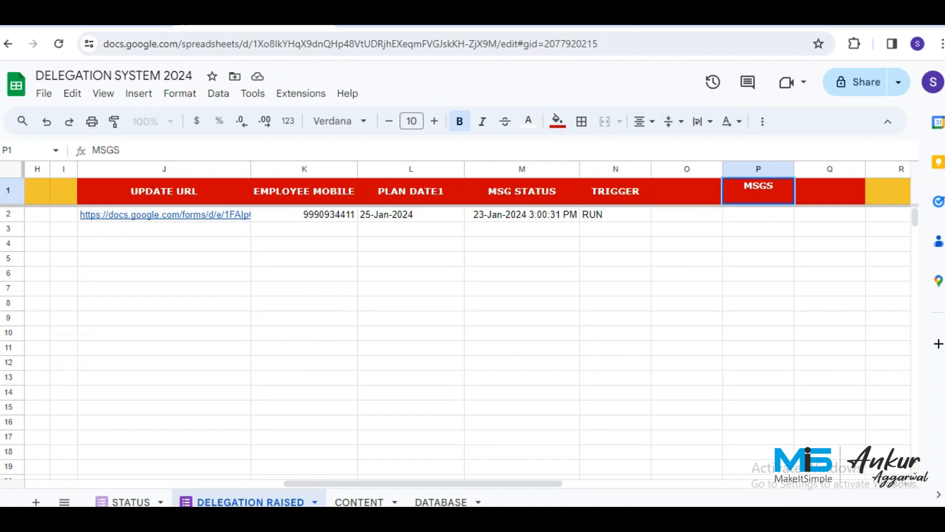
key("BackSpace")
type("STATUS")
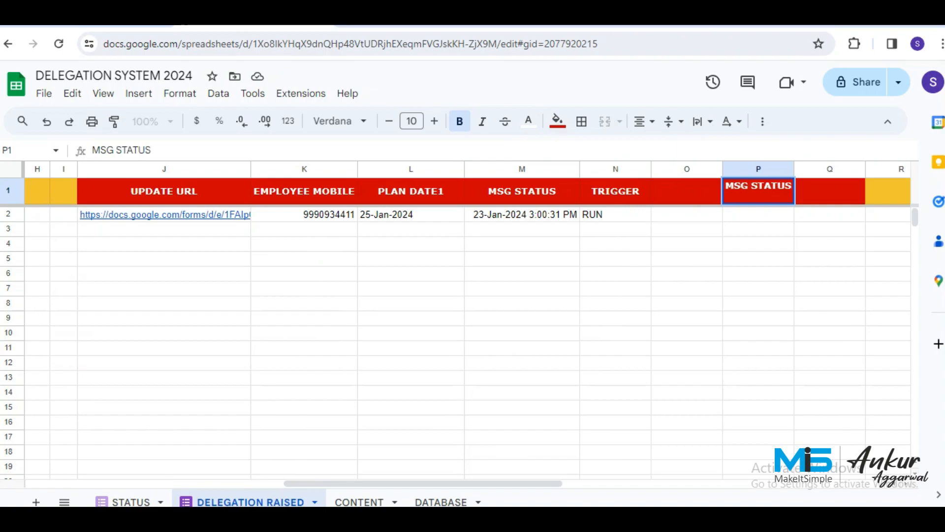
type("1")
key("Return")
key("Up")
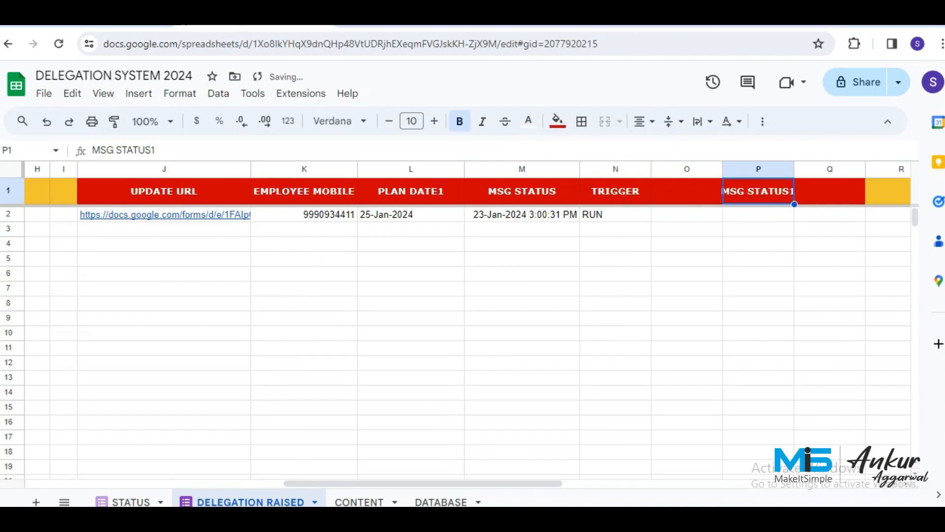
key("Right")
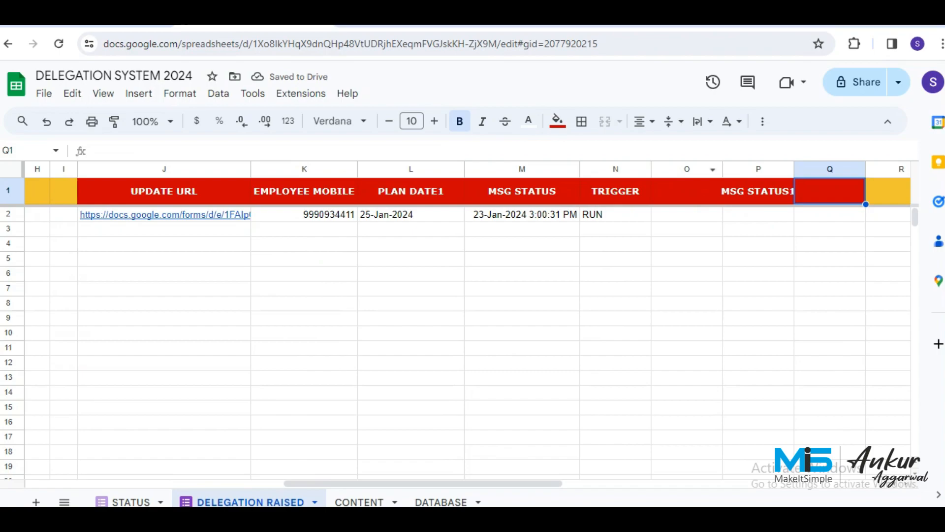
left_click_drag(795, 169, 804, 169)
Paste N1's TRIGGER formula into Q1 and change its header text to TRIGGER1.
left_click(611, 192)
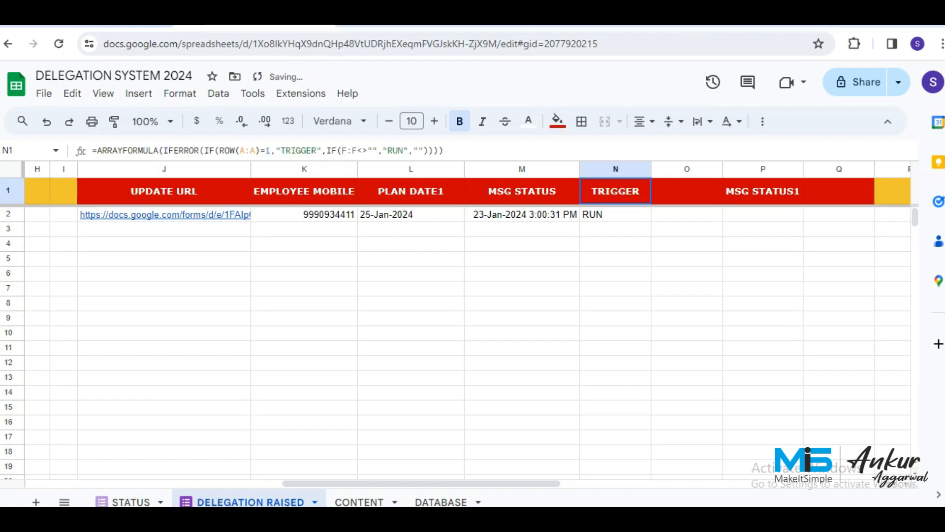
left_click(557, 150)
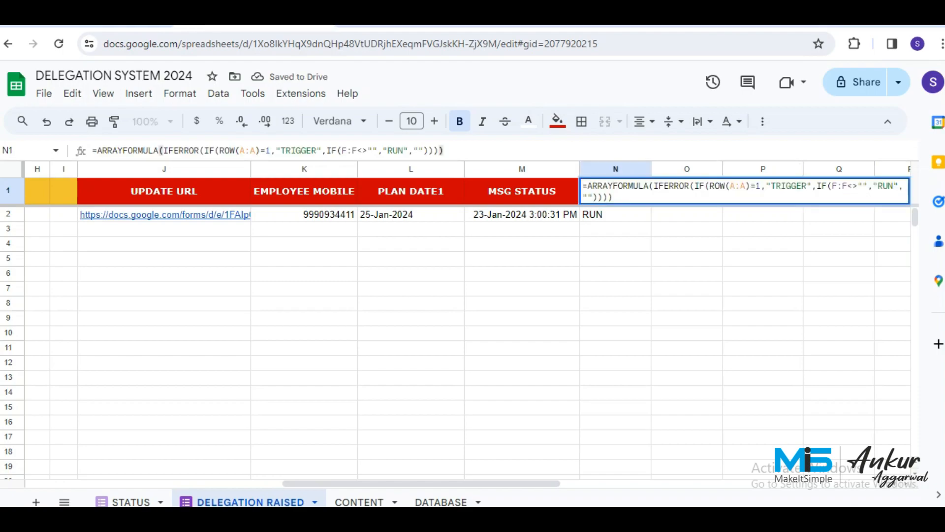
key("ctrl+a")
key("ctrl+c")
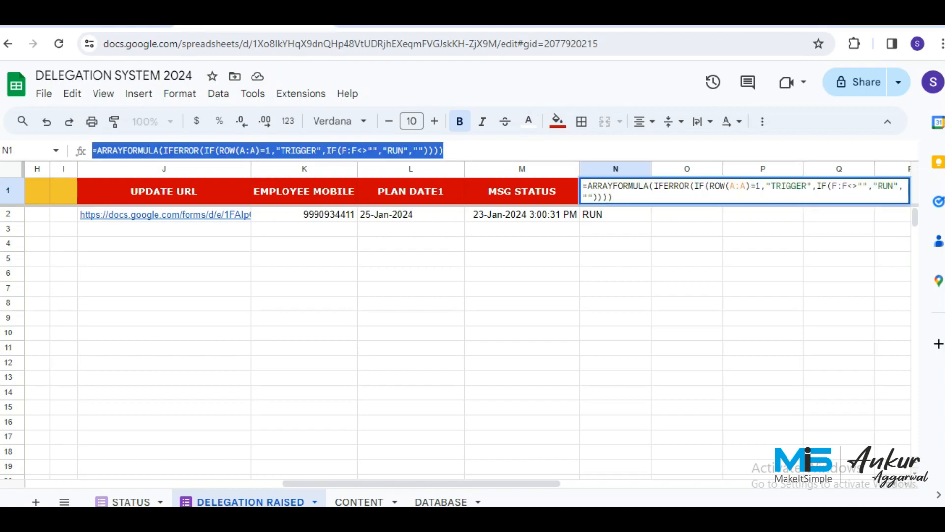
left_click(687, 229)
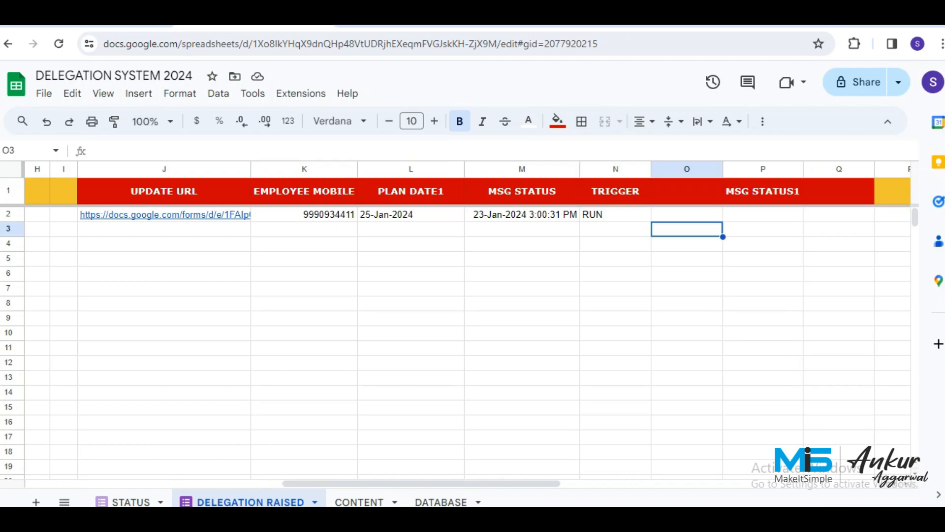
double_click(839, 191)
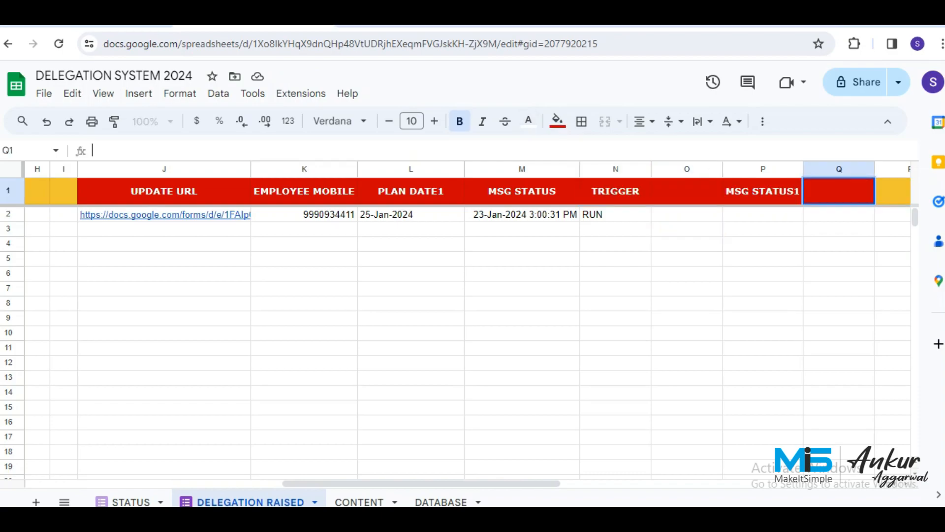
key("ctrl+v")
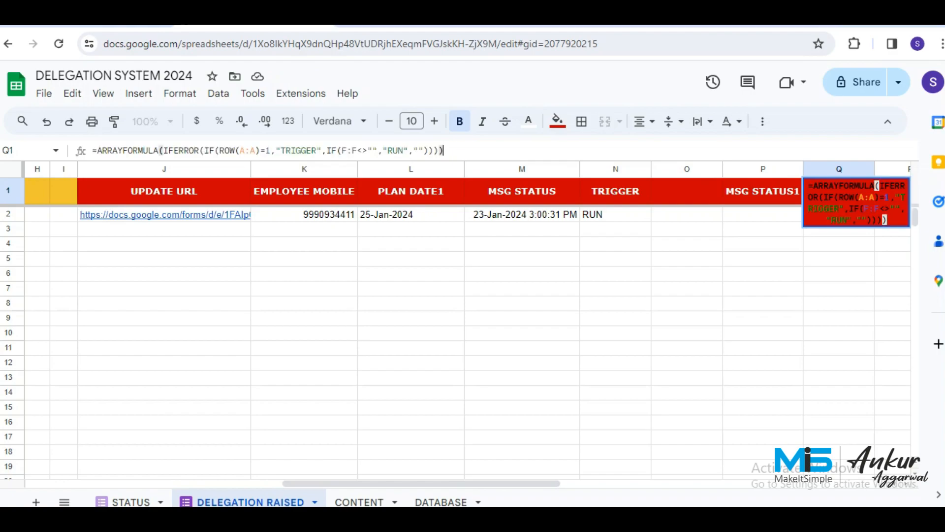
key("Return")
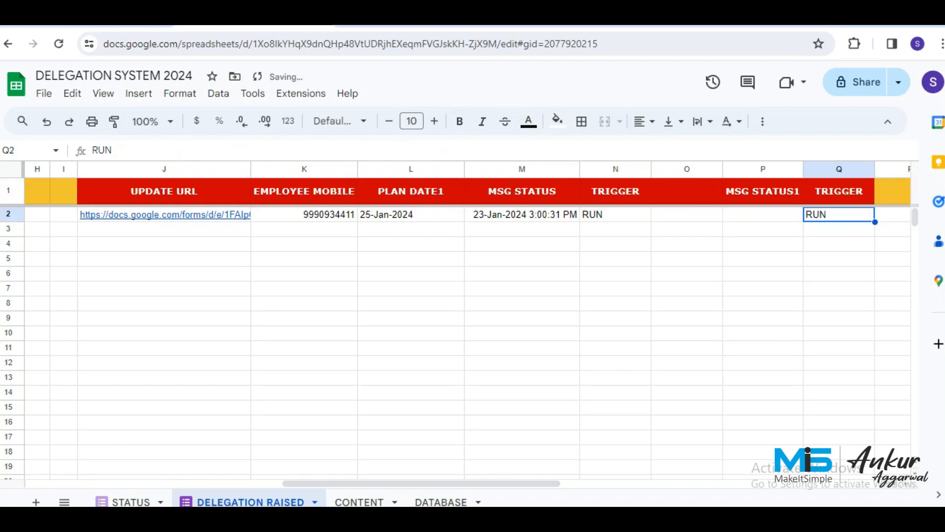
key("Up")
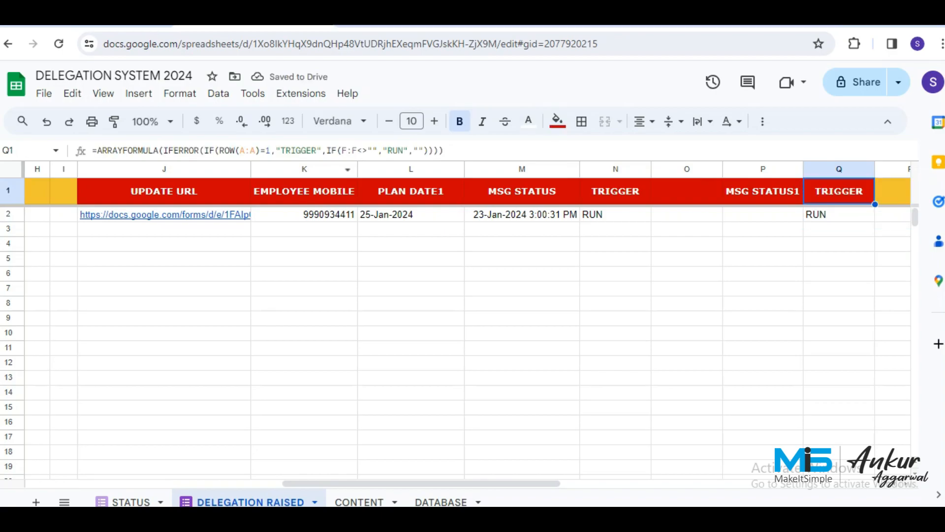
left_click(311, 151)
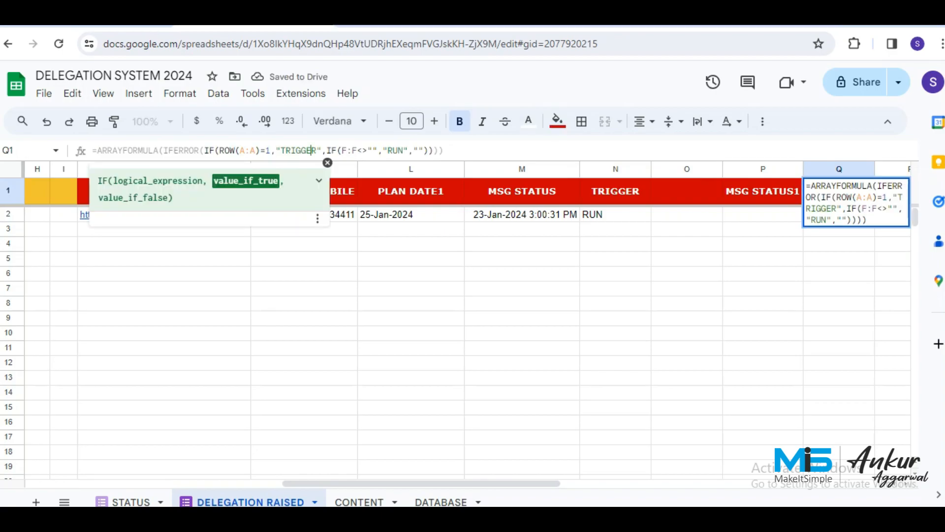
key("Right")
type("1")
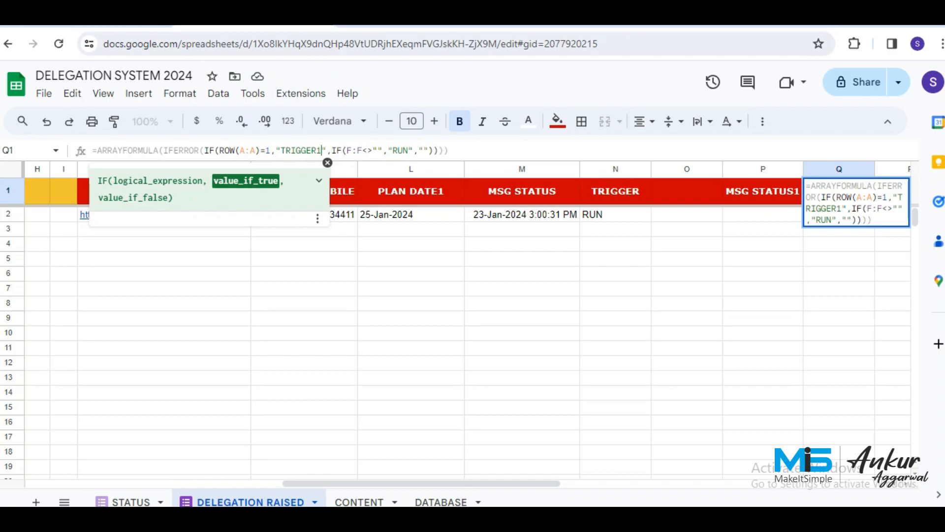
key("Return")
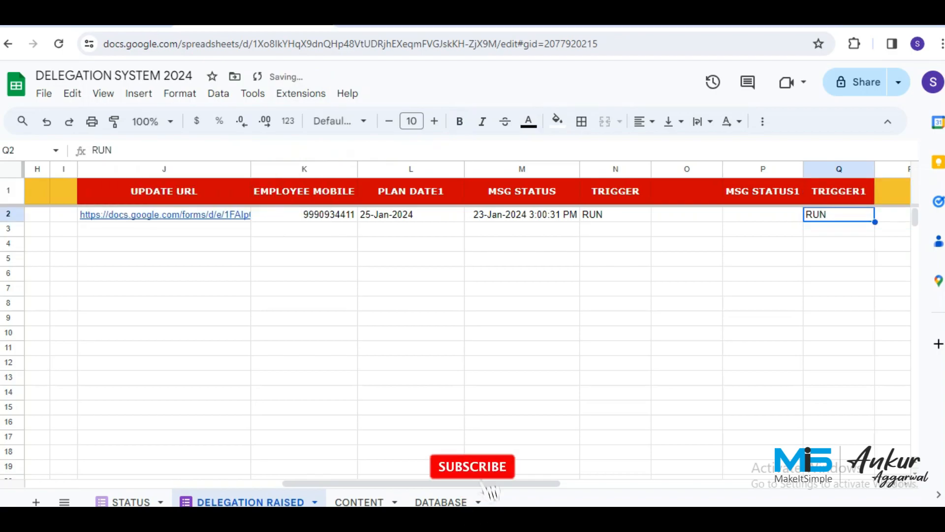
left_click(410, 214)
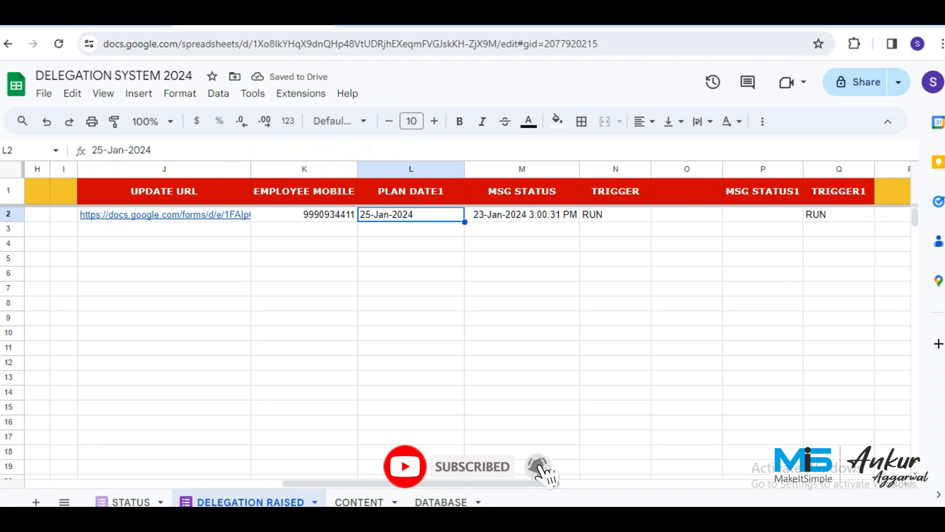
Change Q1's plan-date test from F:F<>"" to F:F="".
scroll(468, 320, "left", 10)
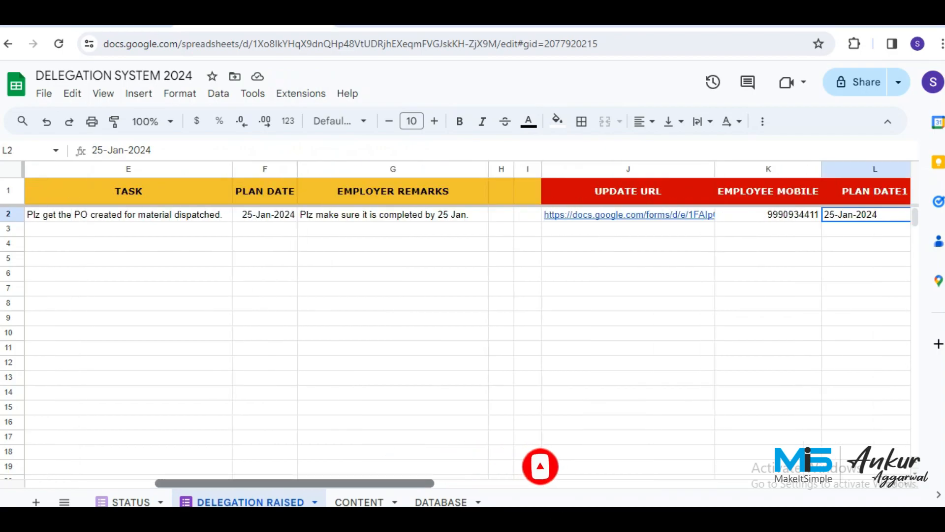
left_click_drag(294, 483, 462, 483)
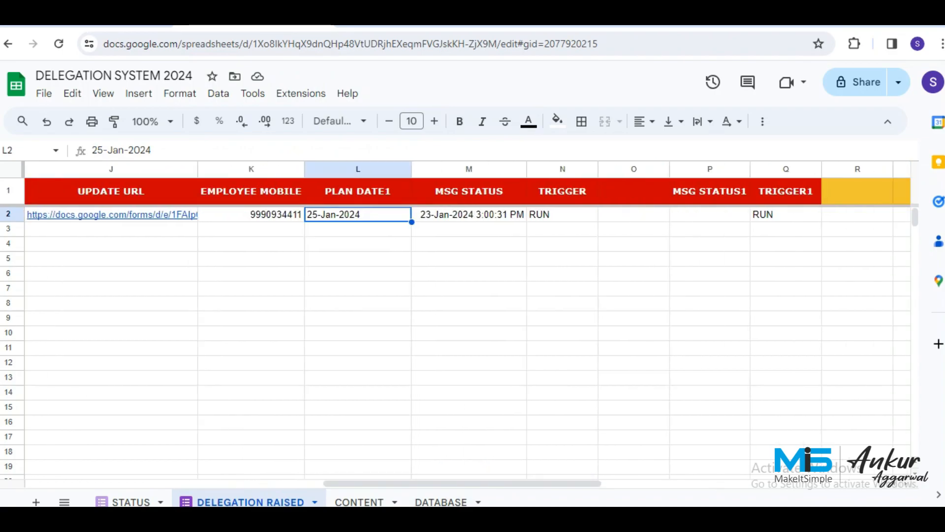
left_click(562, 191)
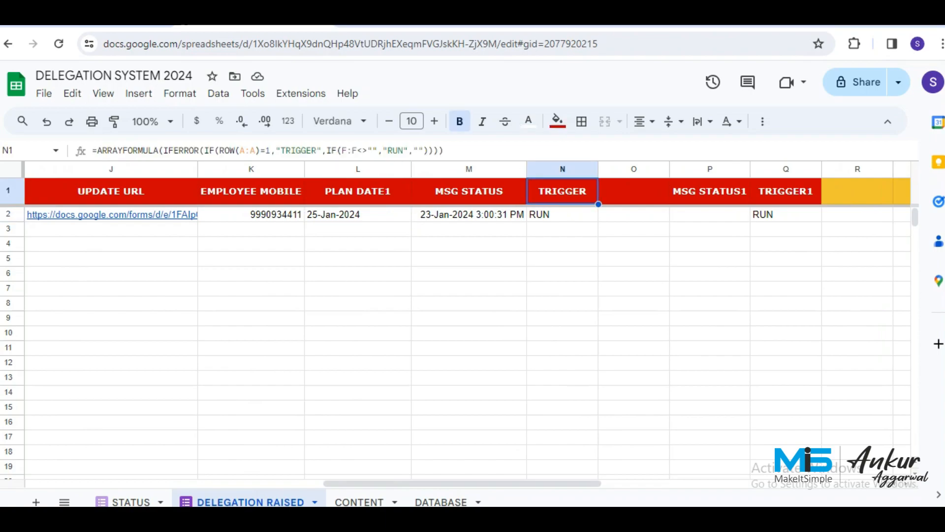
left_click(367, 151)
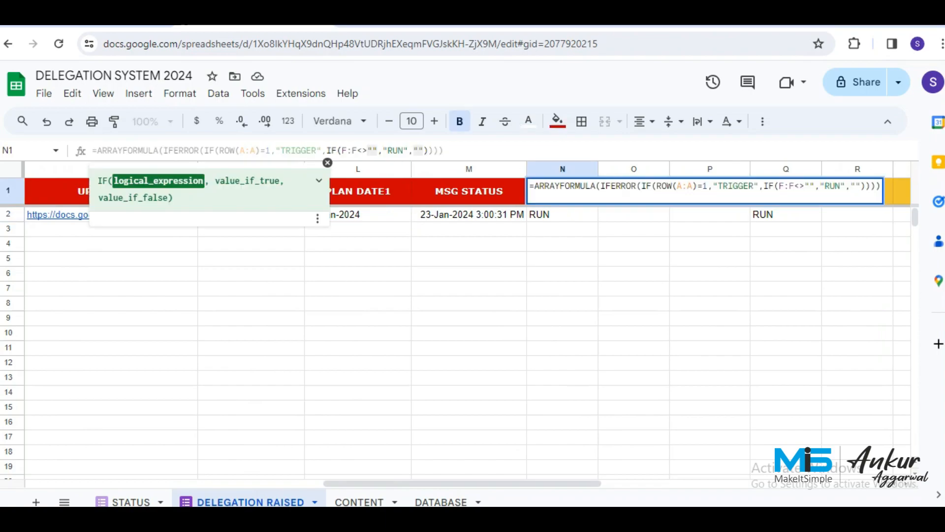
left_click(709, 244)
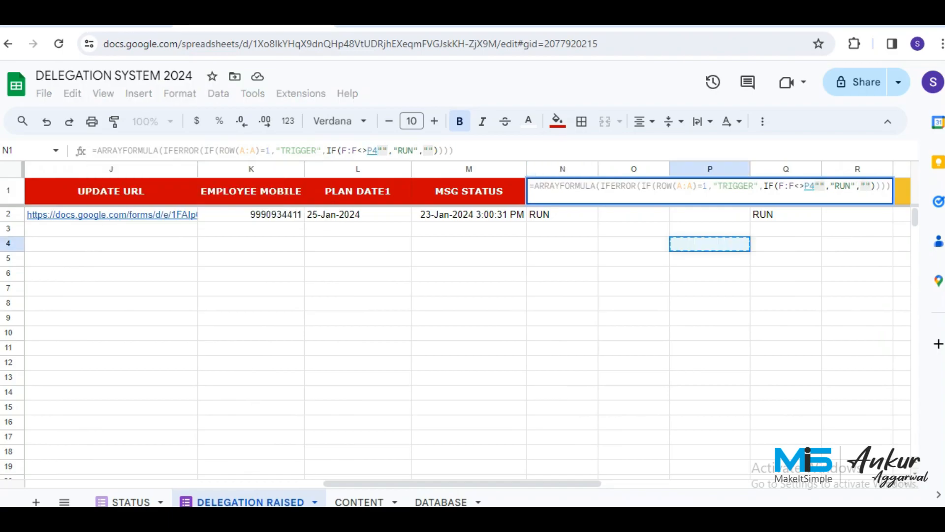
key("Escape")
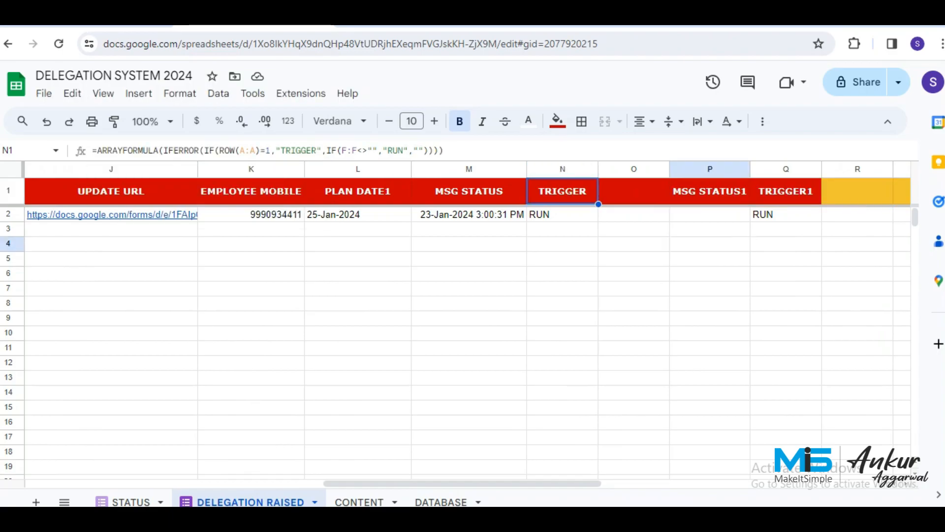
key("Right")
key("Right")
key("Right")
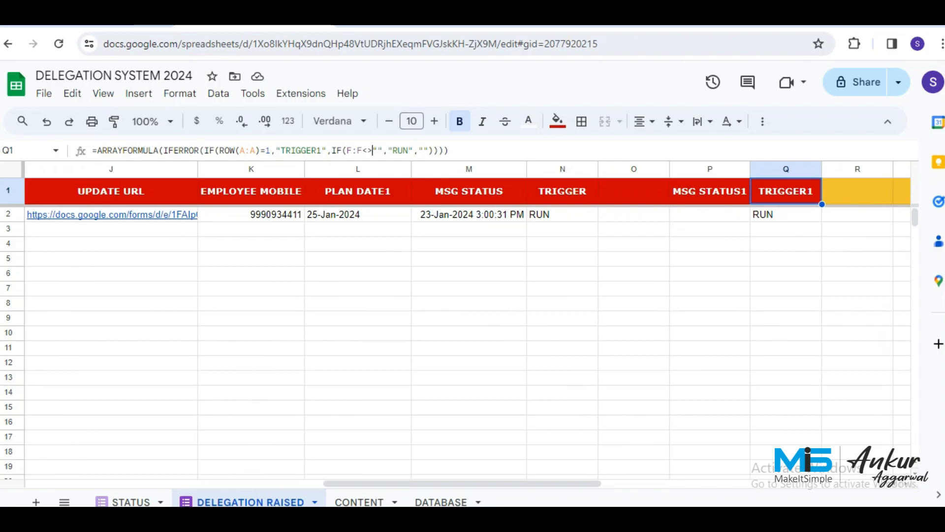
key("F2")
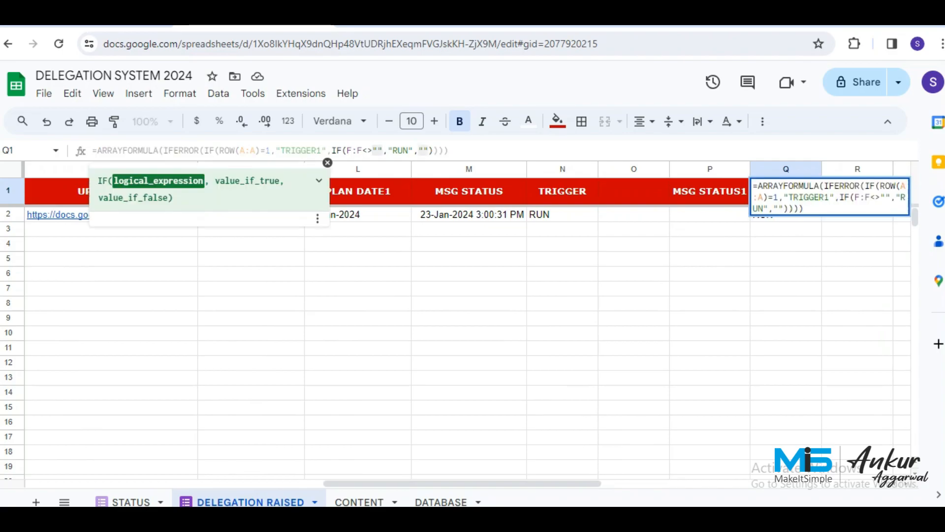
key("BackSpace")
key("BackSpace")
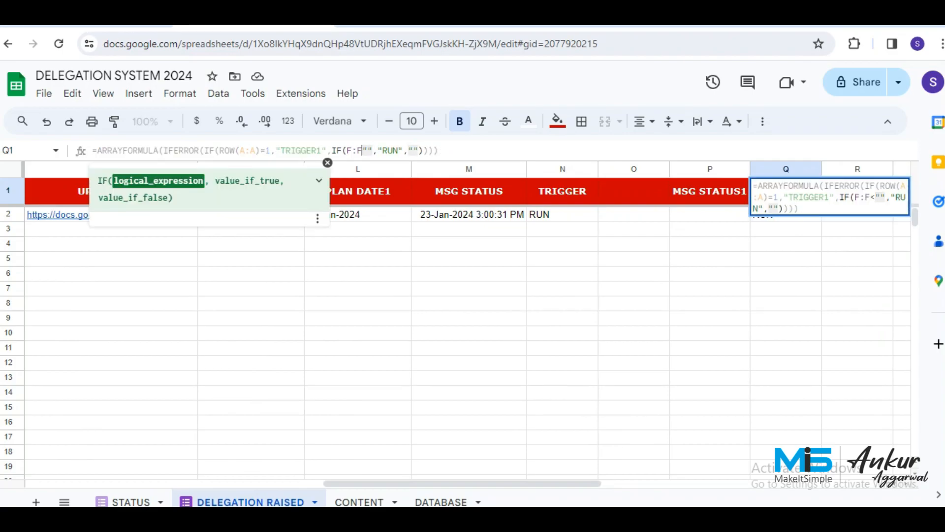
type("=")
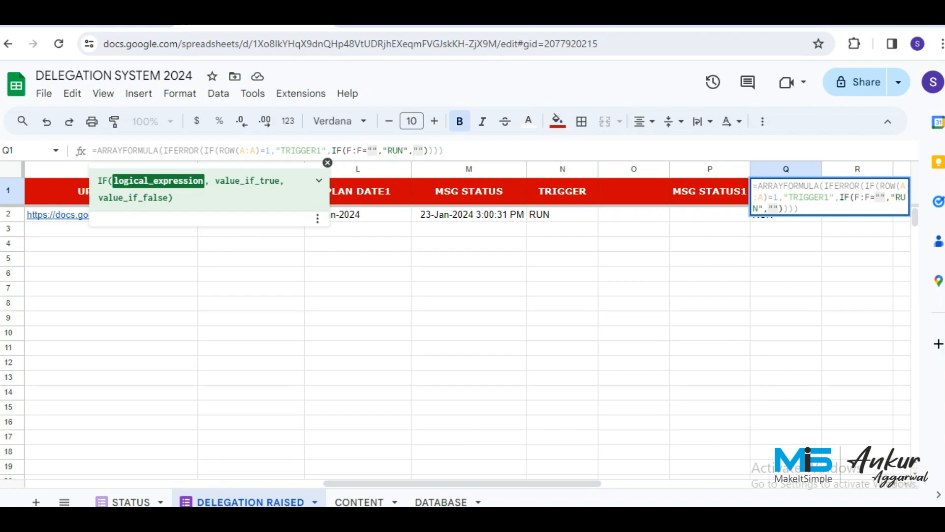
key("Return")
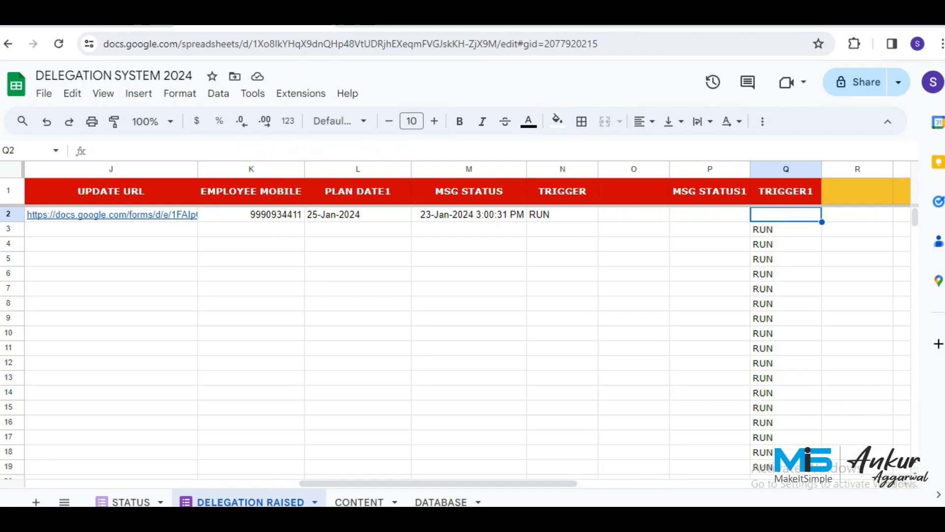
Nest it as IF(A:A<>"",IF(F:F="","RUN",""),"") so only listed tasks lacking a plan date show RUN.
left_click(785, 191)
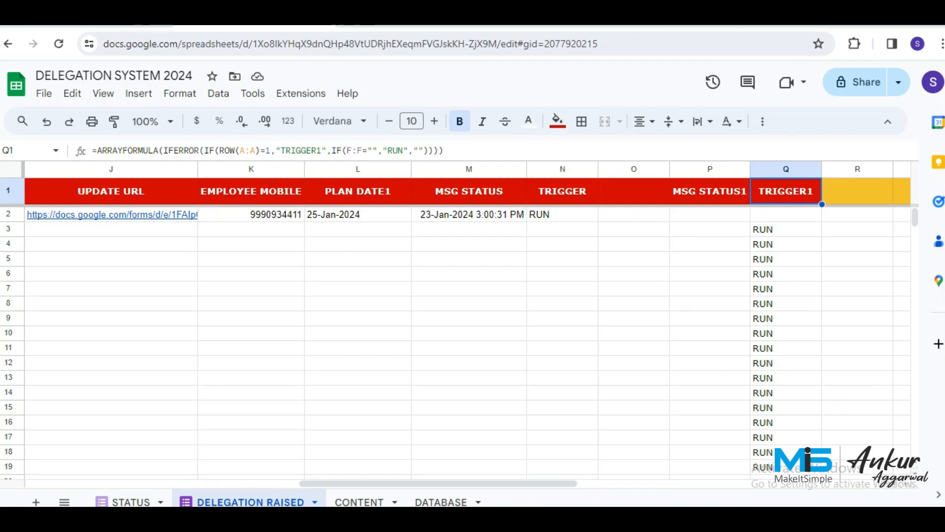
left_click(342, 150)
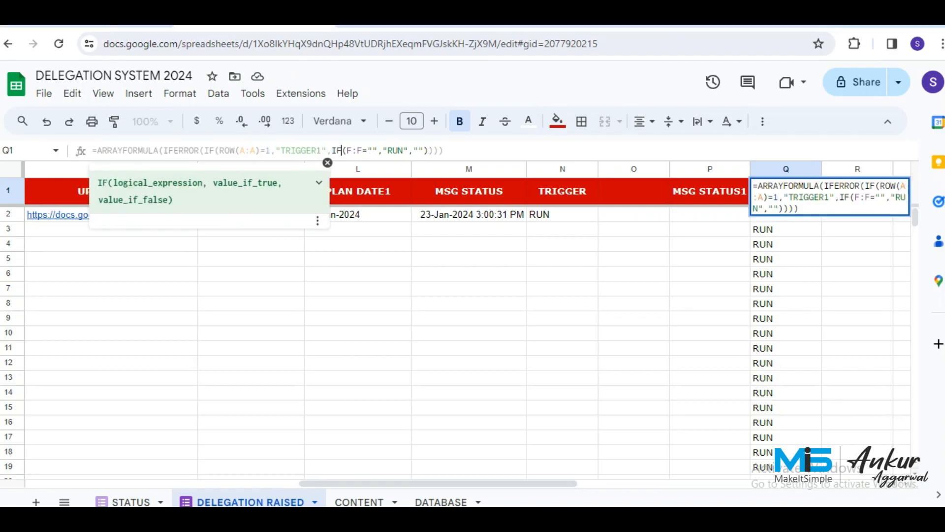
type("(")
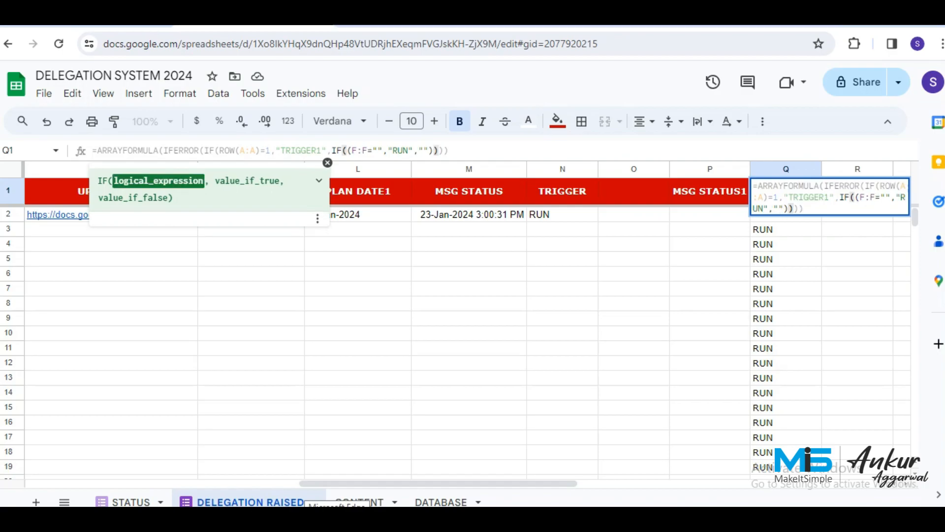
type("A:A")
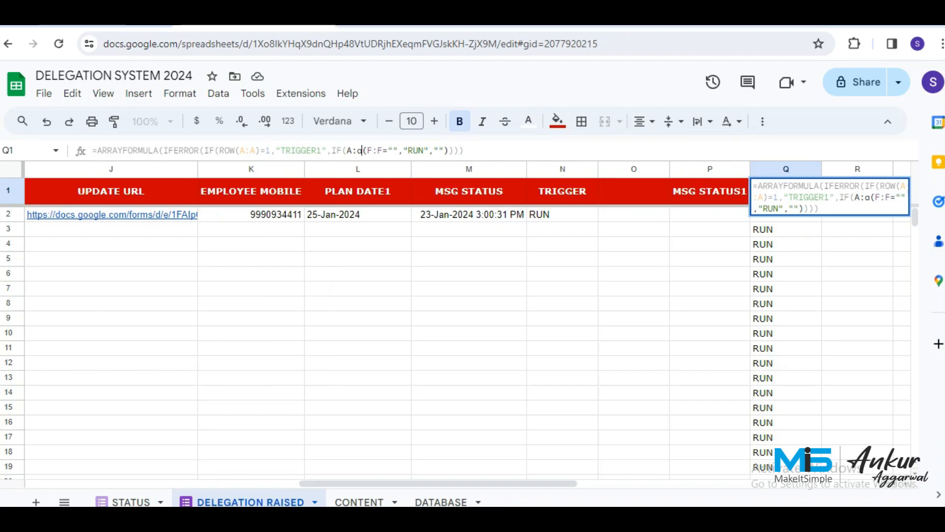
type("<>")
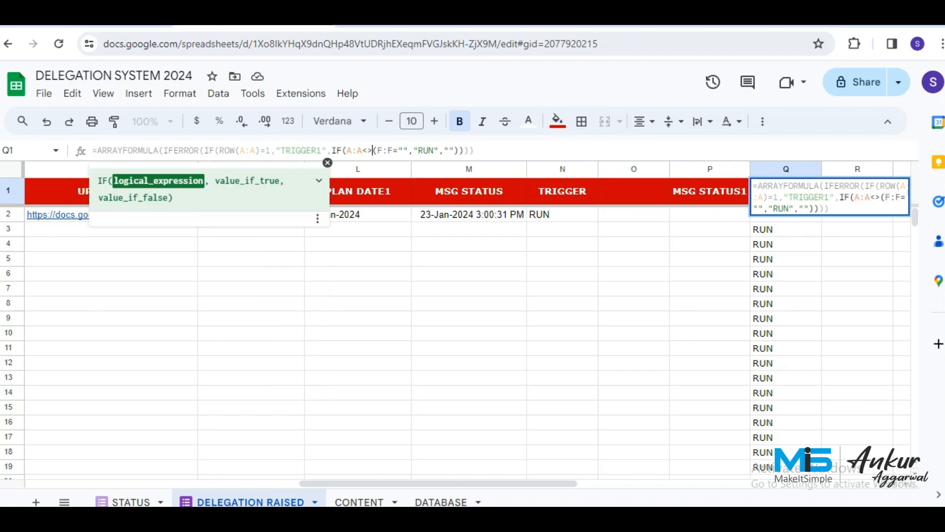
type(",\"\"\"")
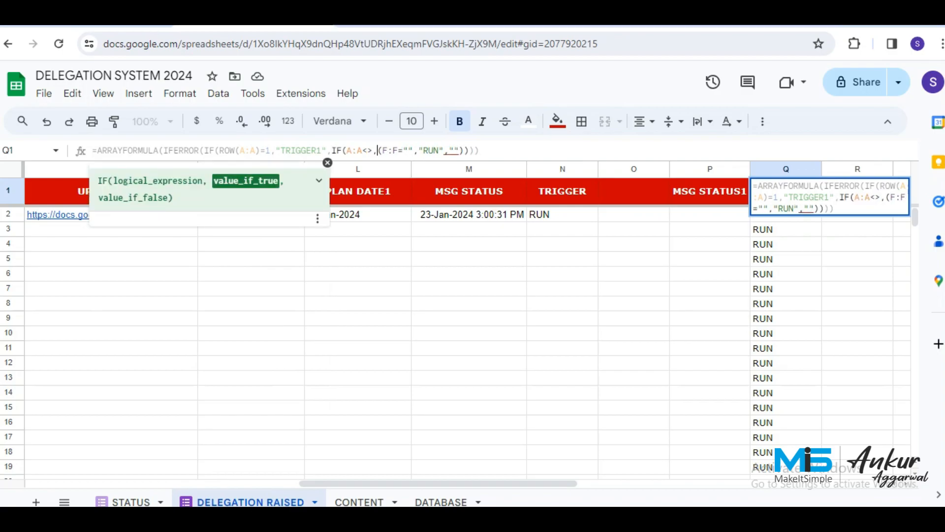
key("BackSpace")
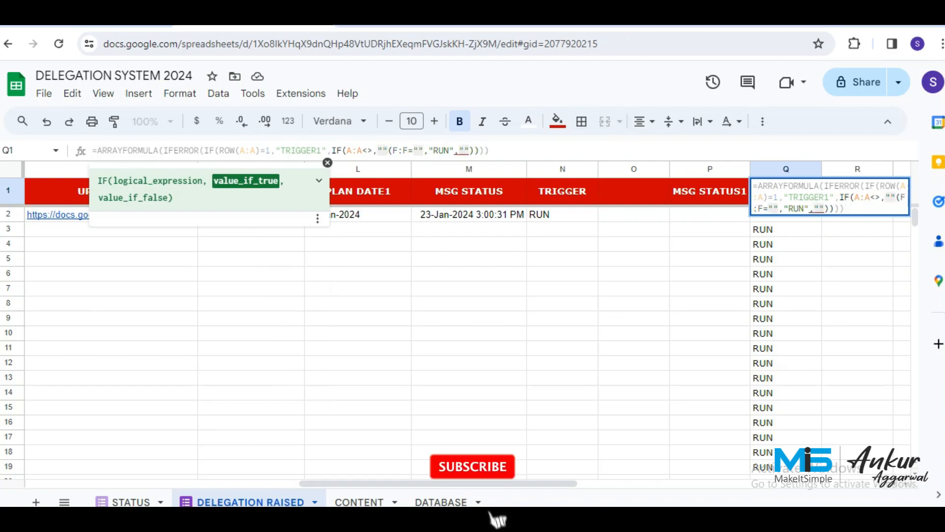
type(",")
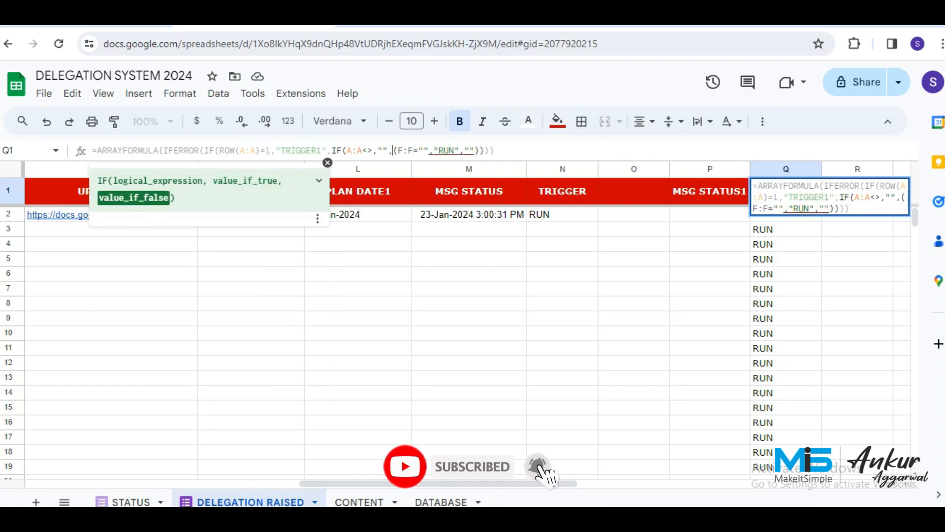
type("IF")
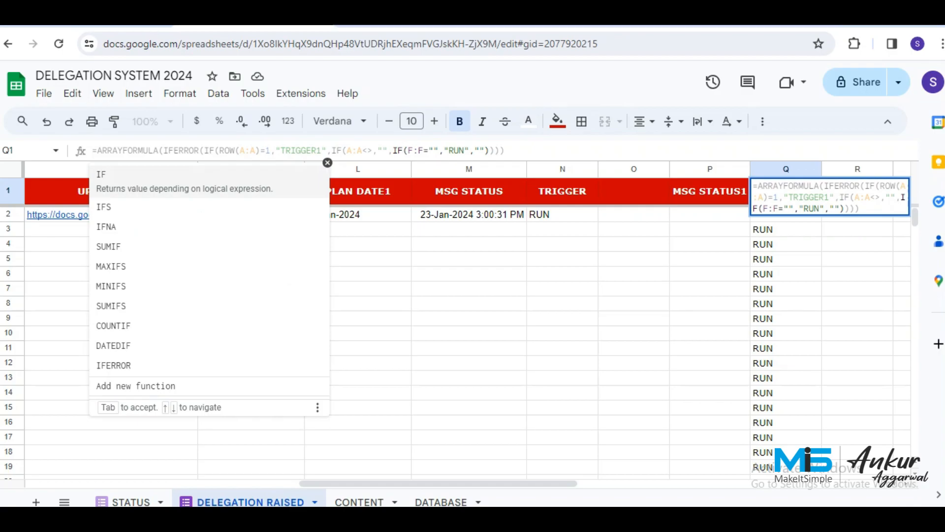
key("Right")
key("Right")
key("Right")
key("Right")
key("Right")
key("Right")
key("Right")
key("Right")
key("Right")
key("Right")
key("Right")
key("Right")
key("Right")
key("Right")
key("Right")
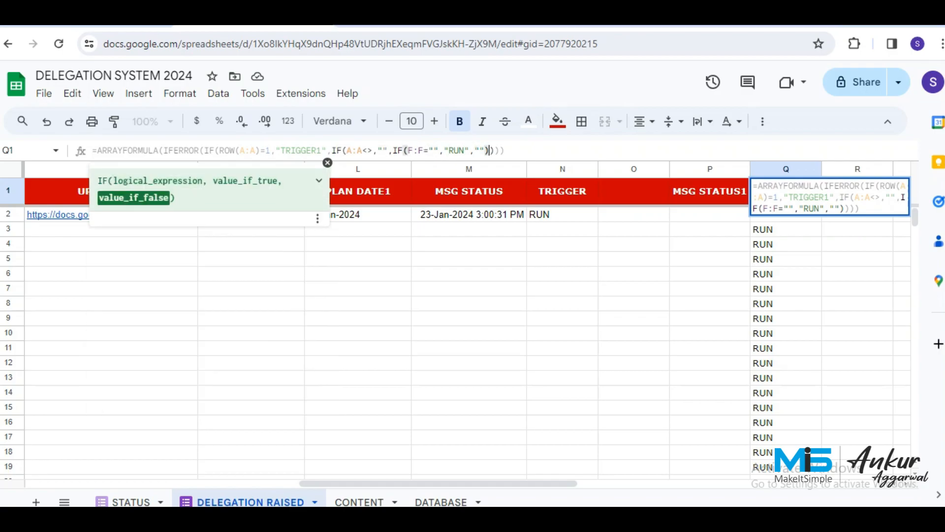
type(",\"\"")
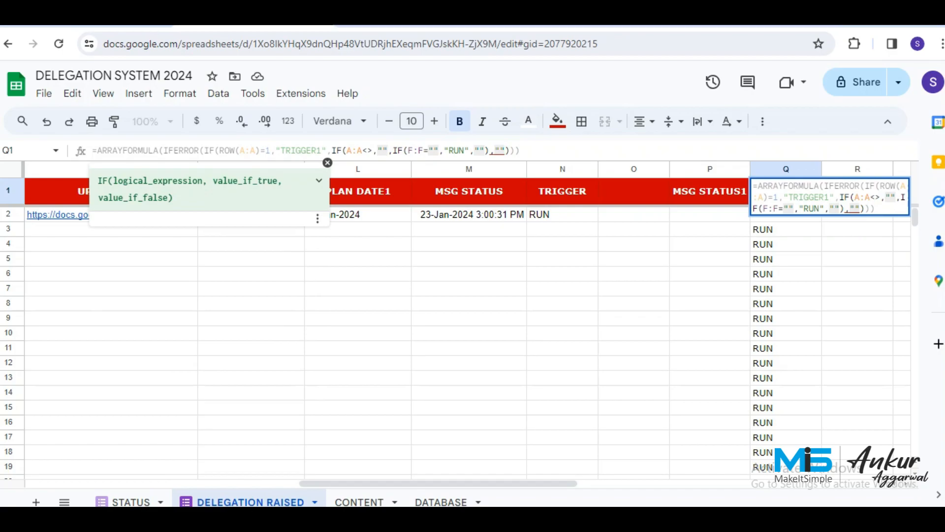
key("Right")
key("Right")
key("Right")
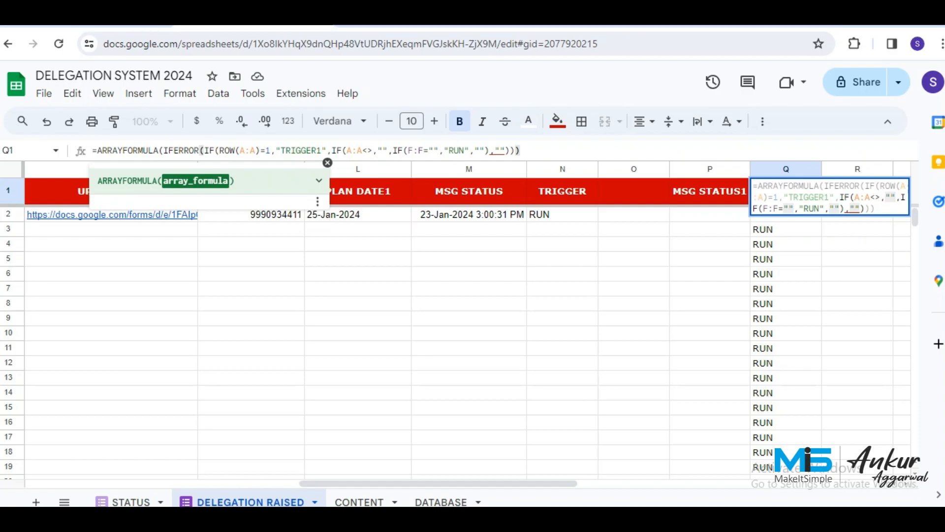
type(")")
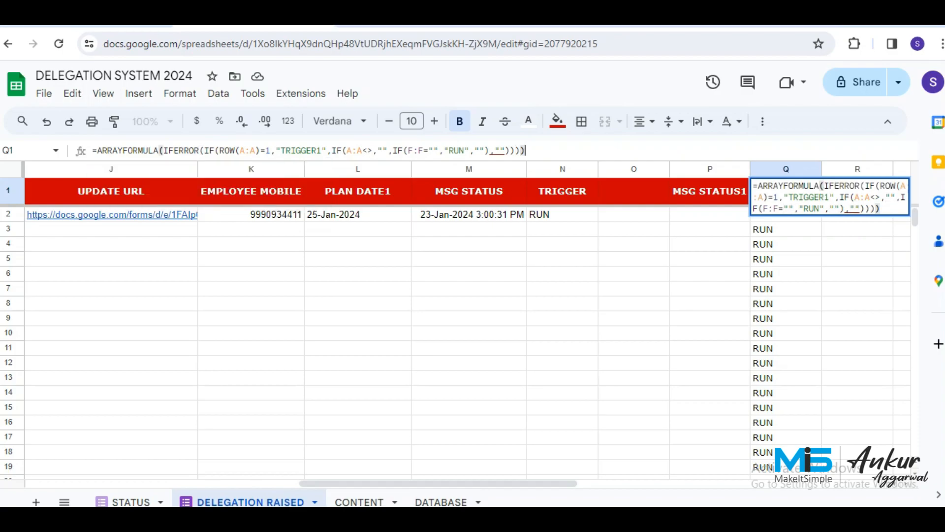
key("Return")
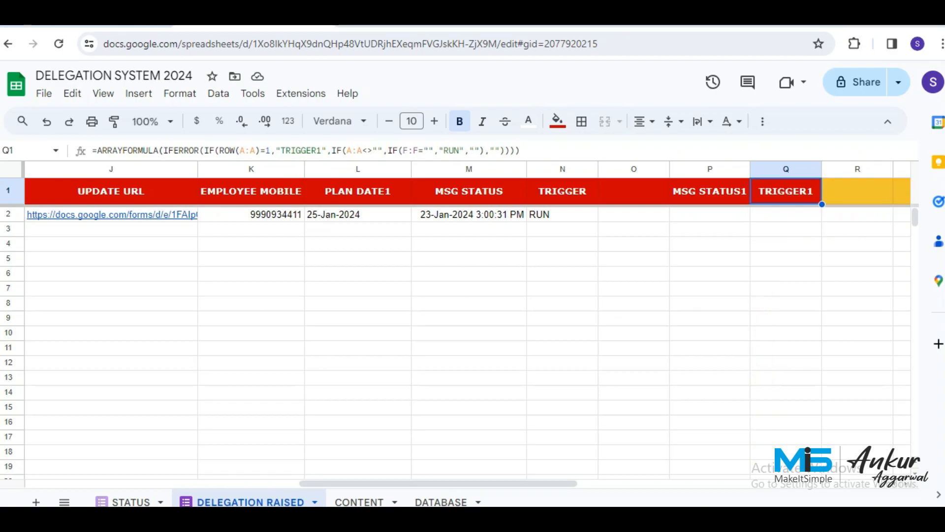
left_click(366, 150)
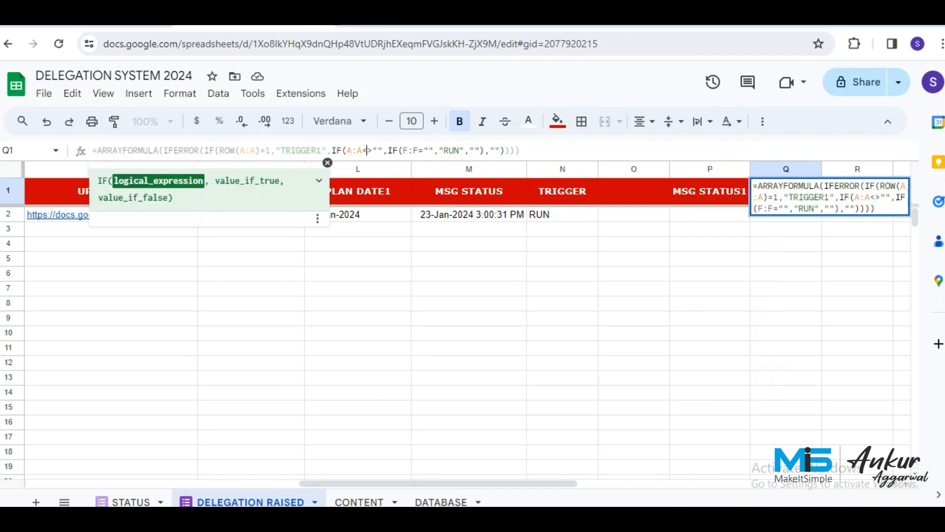
key("Return")
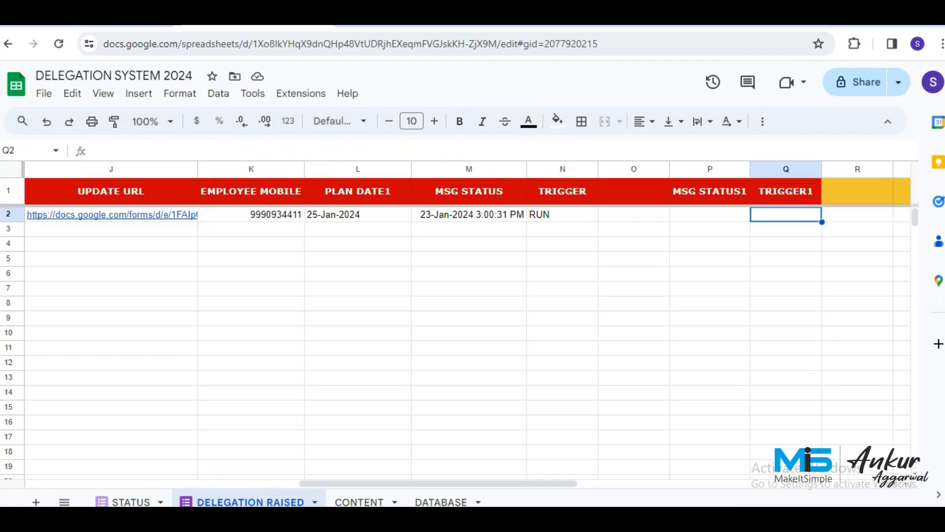
key("Up")
Scroll through the Taskallocationwithoutplandate code to check its MSG STATUS1 and TRIGGER1 settings.
key("Down")
key("ctrl+Tab")
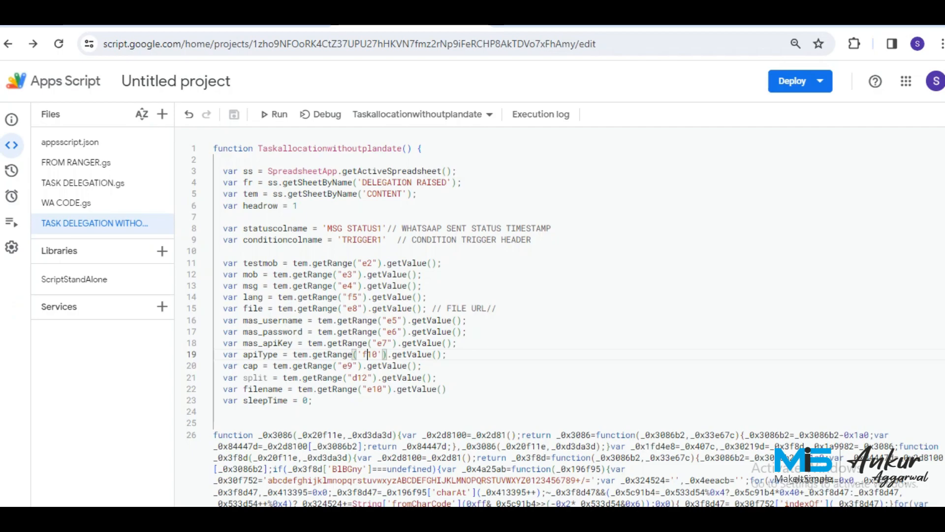
scroll(560, 315, "down", 2)
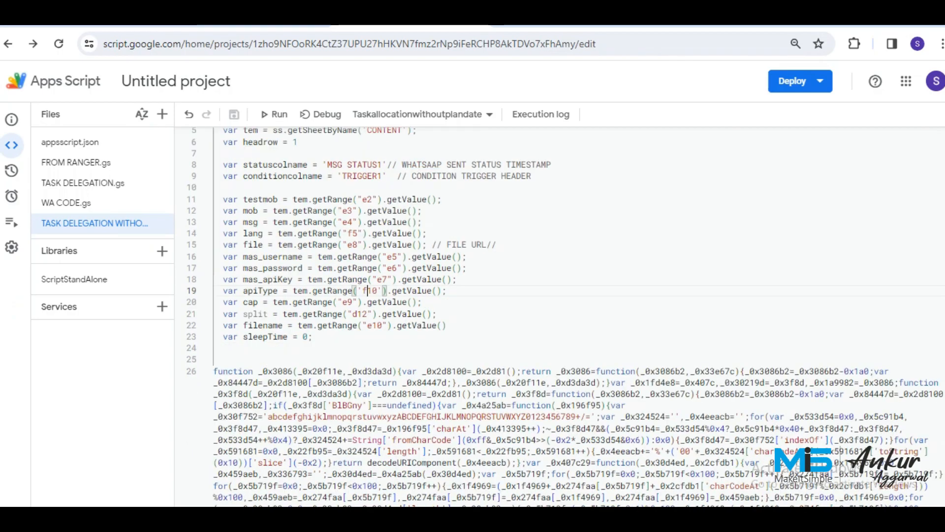
scroll(560, 315, "up", 2)
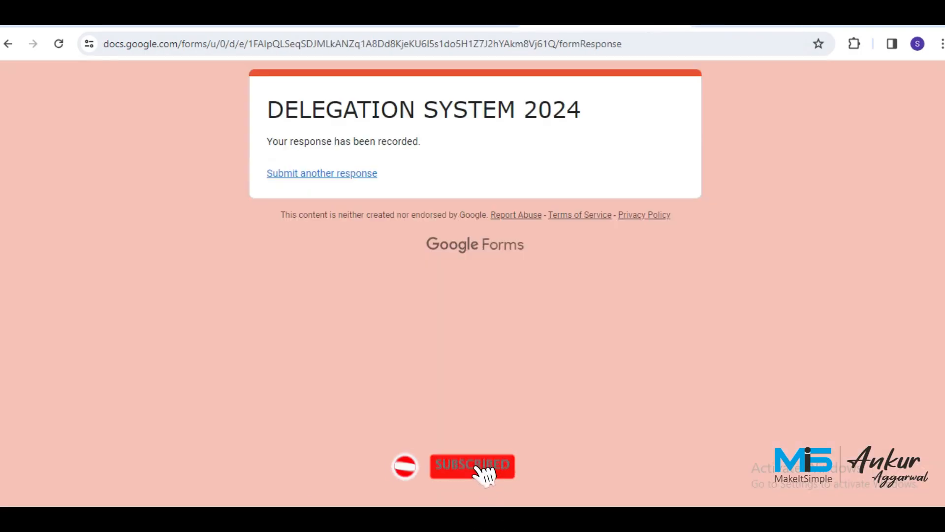
Start a fresh delegation response with the second person as both delegator and assignee.
left_click(322, 173)
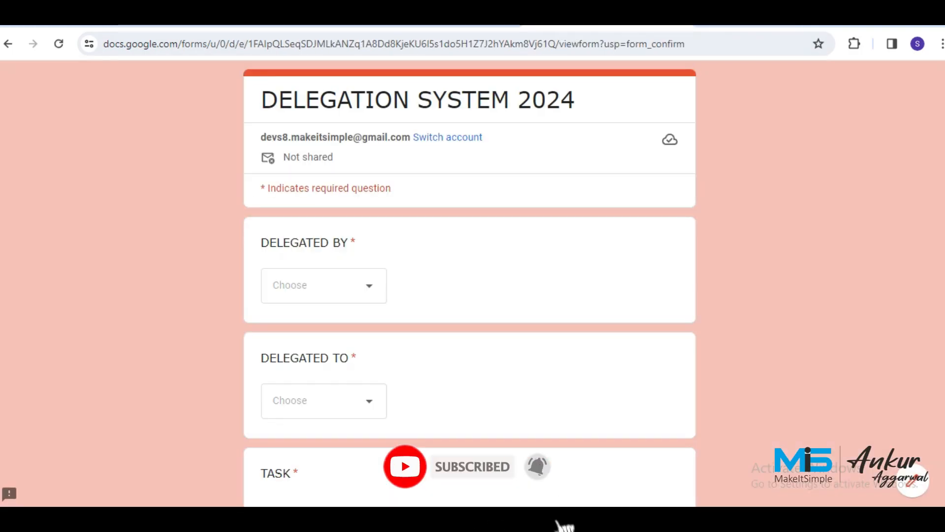
left_click(324, 285)
left_click(324, 331)
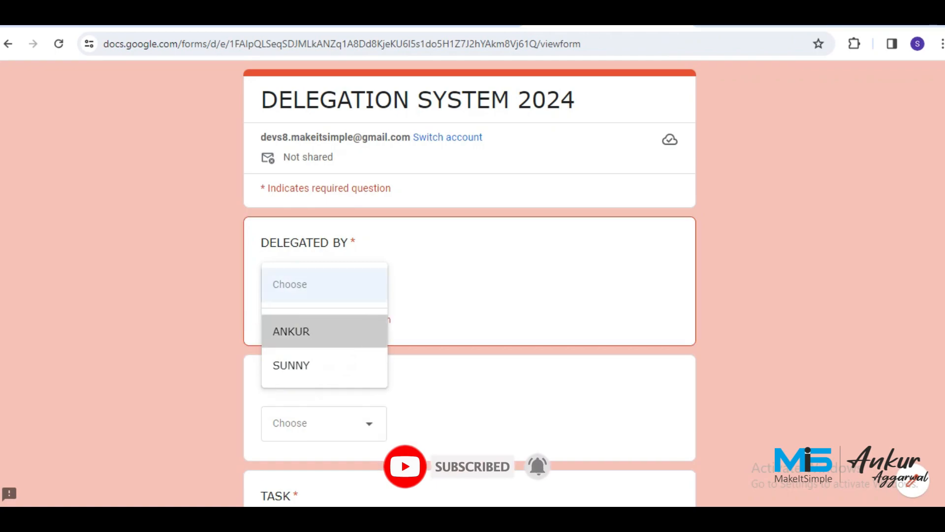
left_click(324, 398)
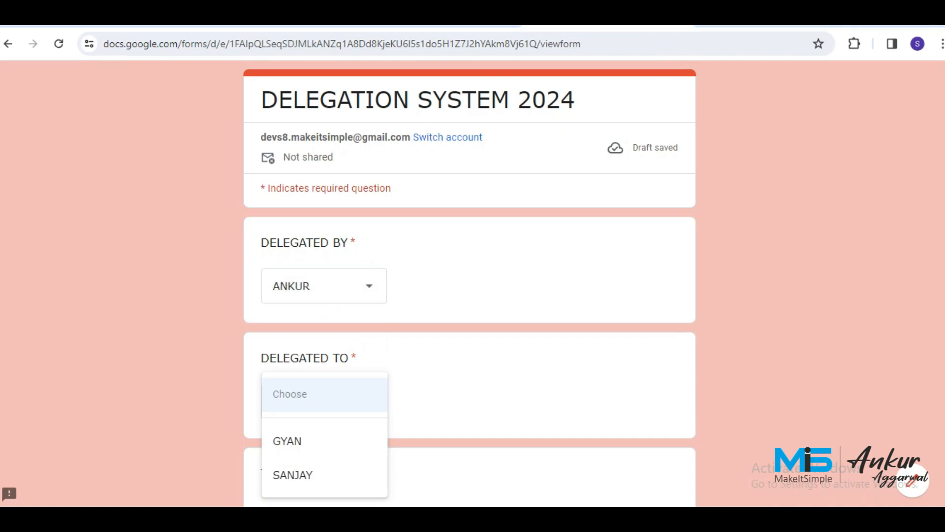
left_click(324, 286)
left_click(324, 319)
scroll(324, 319, "down", 2)
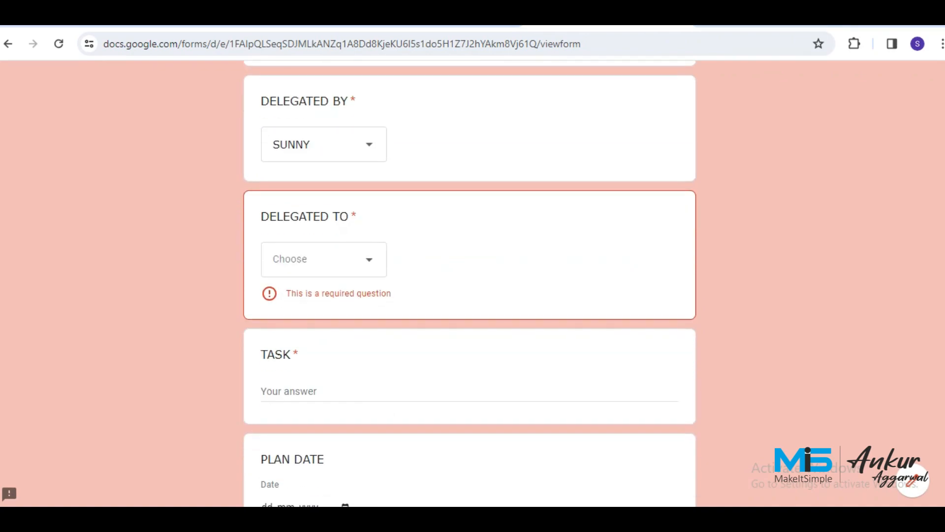
left_click(324, 259)
left_click(305, 339)
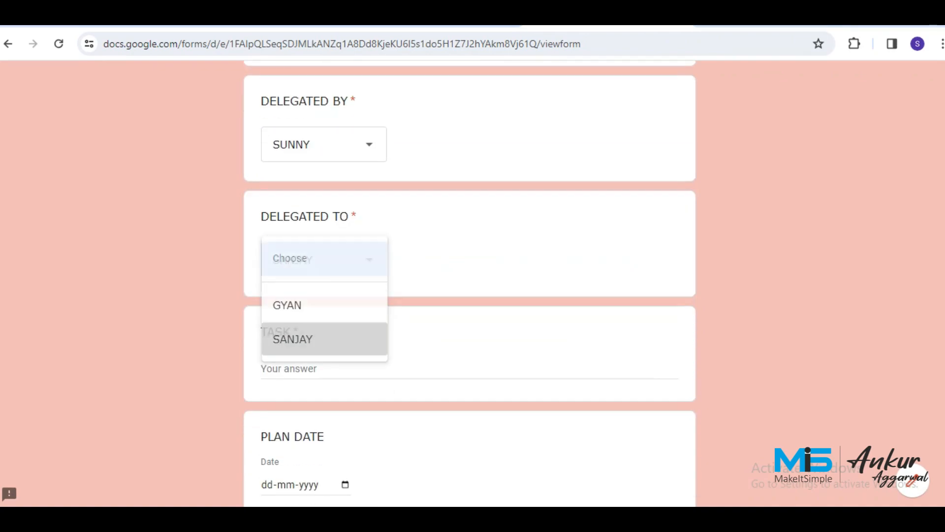
Enter the task 'Create a PO for the PVC pipes dispatched today.'.
left_click(307, 368)
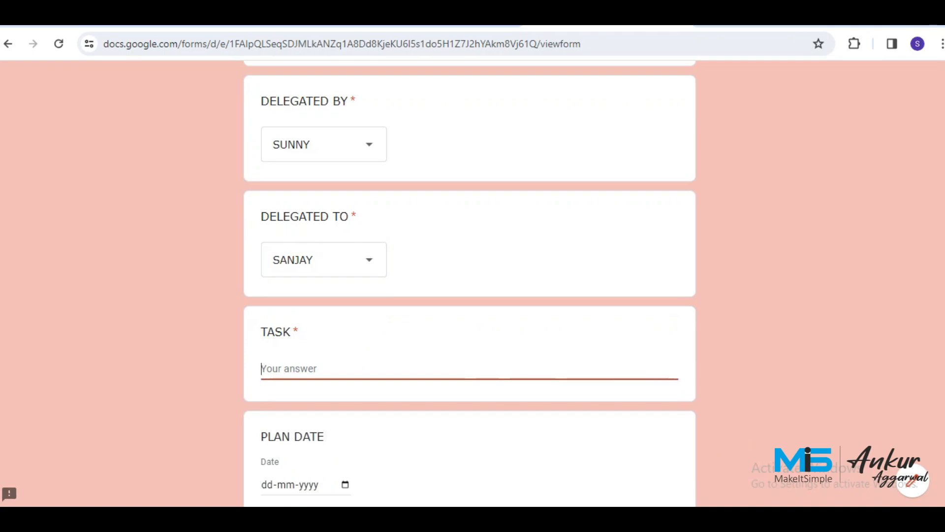
type("Createe")
key("BackSpace")
key("BackSpace")
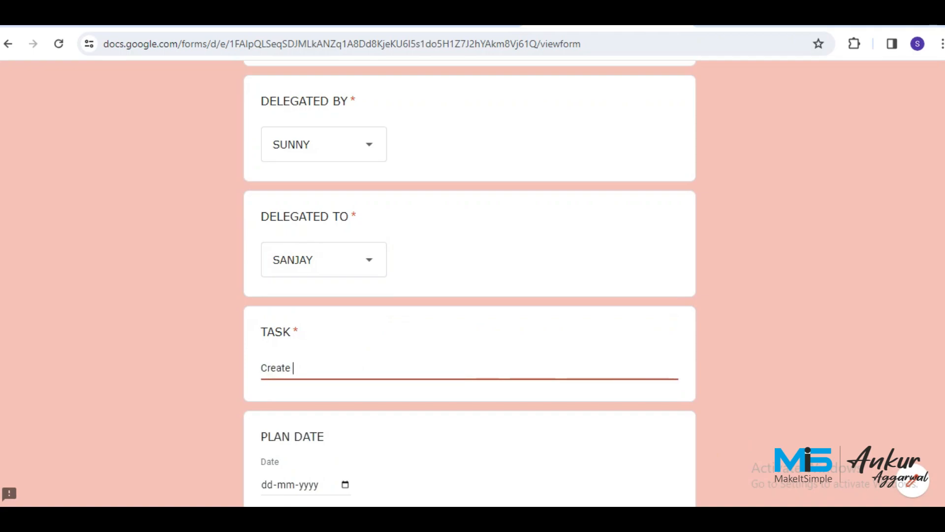
type("a")
key("BackSpace")
type("a")
key("BackSpace")
key("BackSpace")
type("a PO for the")
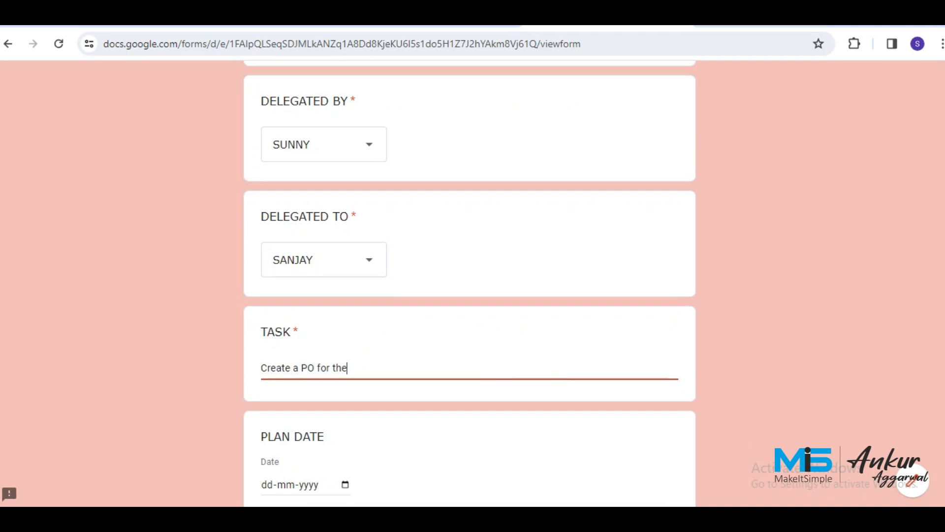
type(" PVC")
type("pipes dispatch")
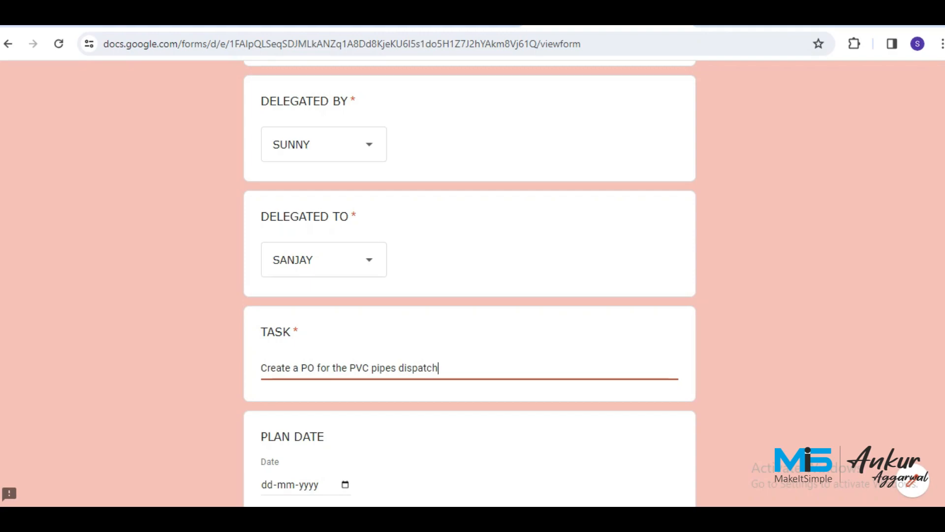
type("ed today.")
Leave Plan Date empty, add remark 'Plz update Plan date.' and submit the response.
scroll(470, 283, "down", 1)
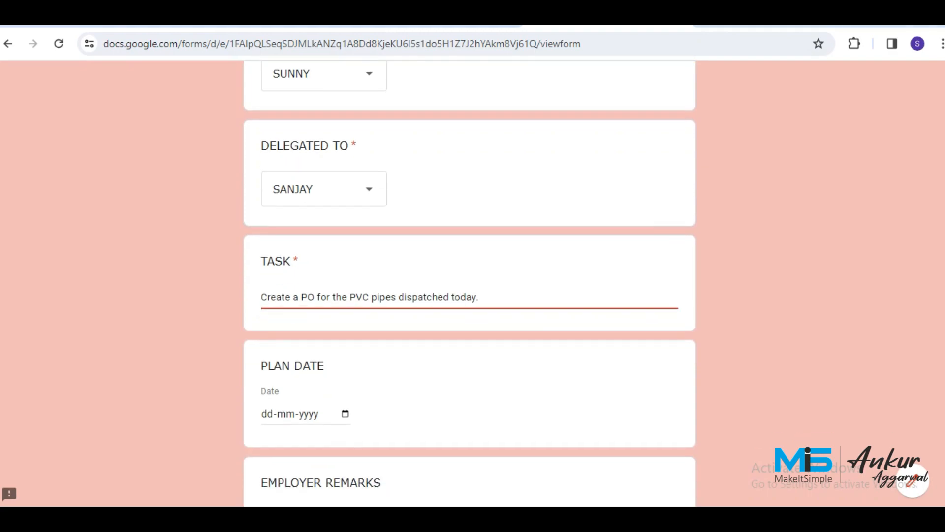
scroll(469, 283, "down", 2)
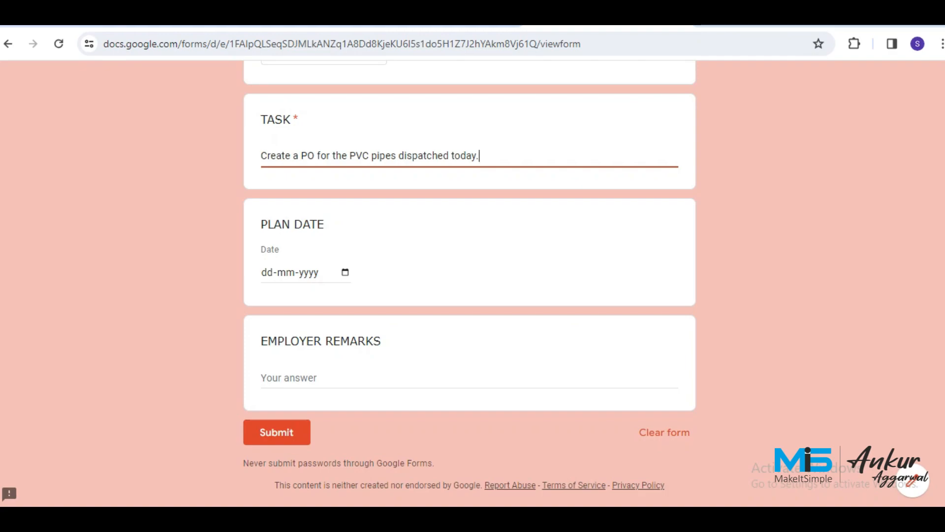
left_click(468, 379)
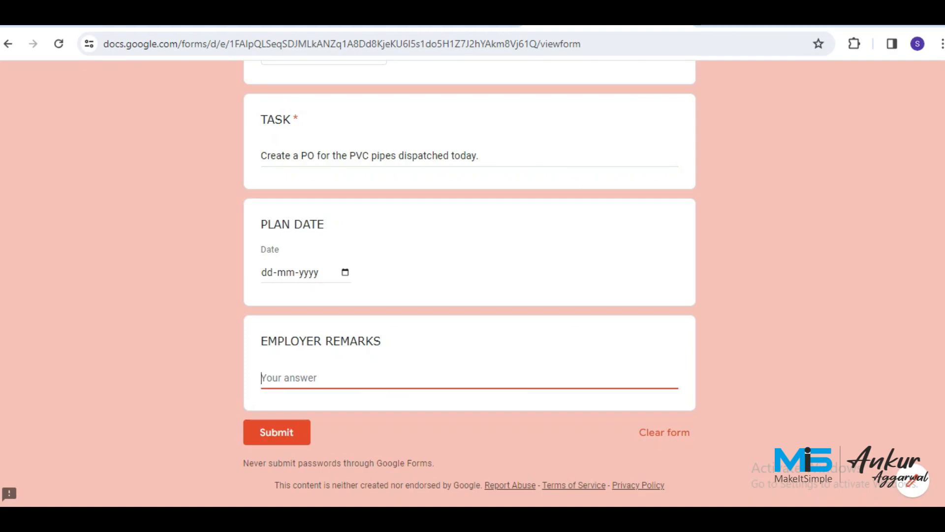
type("d")
key("BackSpace")
type("Plz update Plan da")
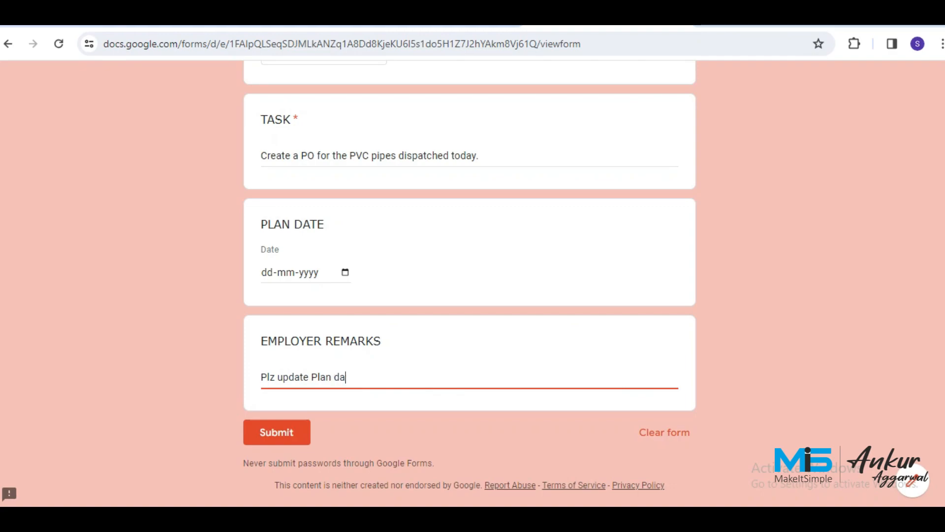
type("te.")
left_click(277, 432)
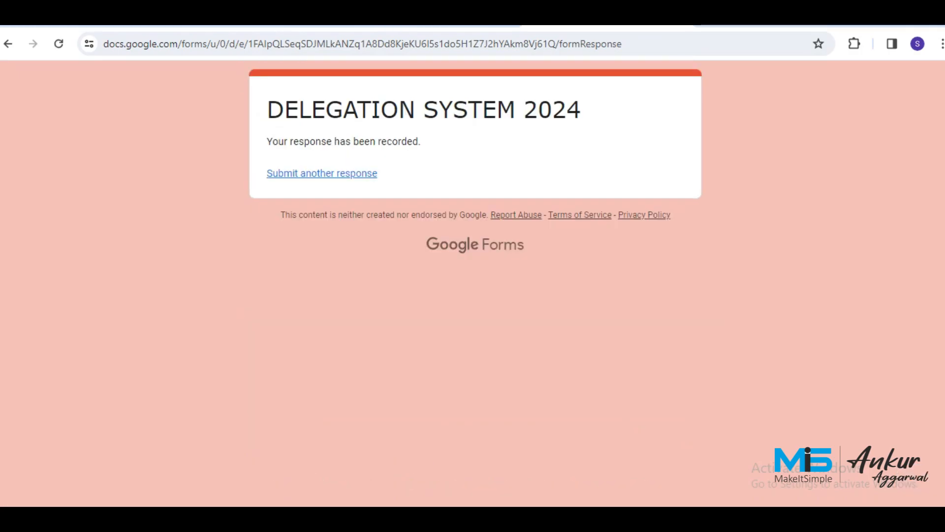
key("ctrl+shift+Tab")
key("ctrl+shift+Tab")
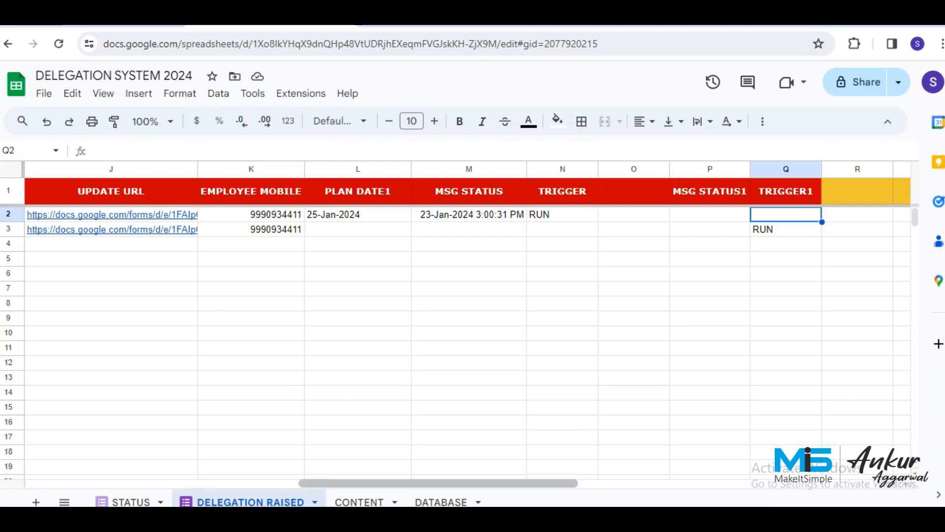
Open the update form link in J3 for the new DT-0002 task.
left_click_drag(439, 483, 375, 483)
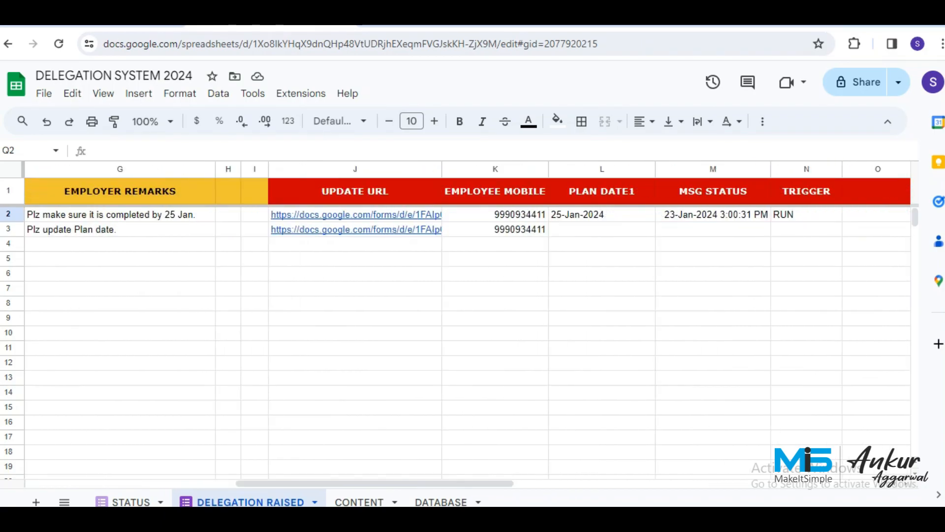
left_click(364, 230)
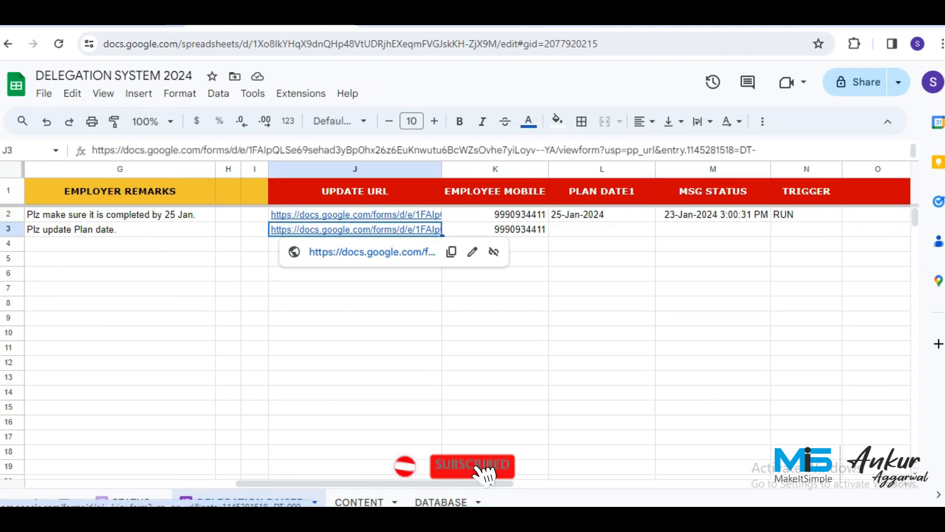
left_click(370, 252)
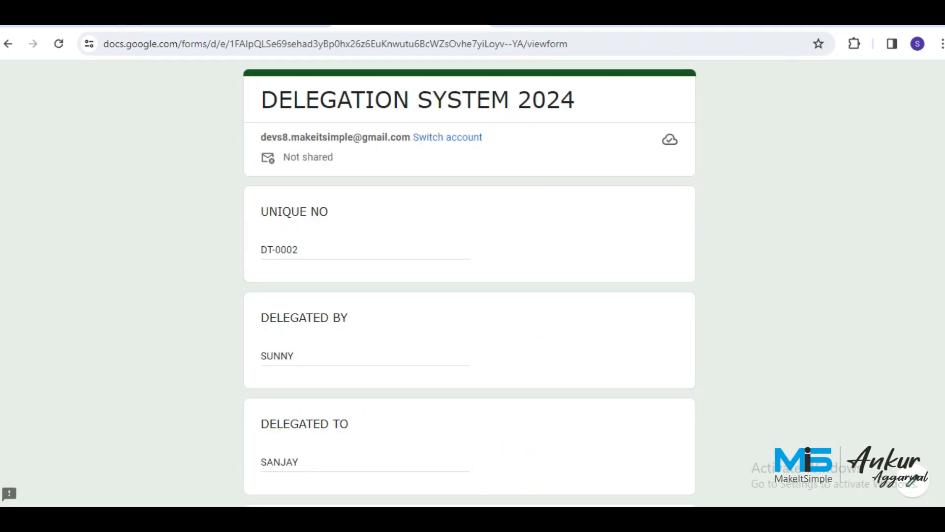
Check the prefilled DT-0002 update form, then run Taskallocationwithoutplandate in Apps Script.
scroll(470, 285, "down", 7)
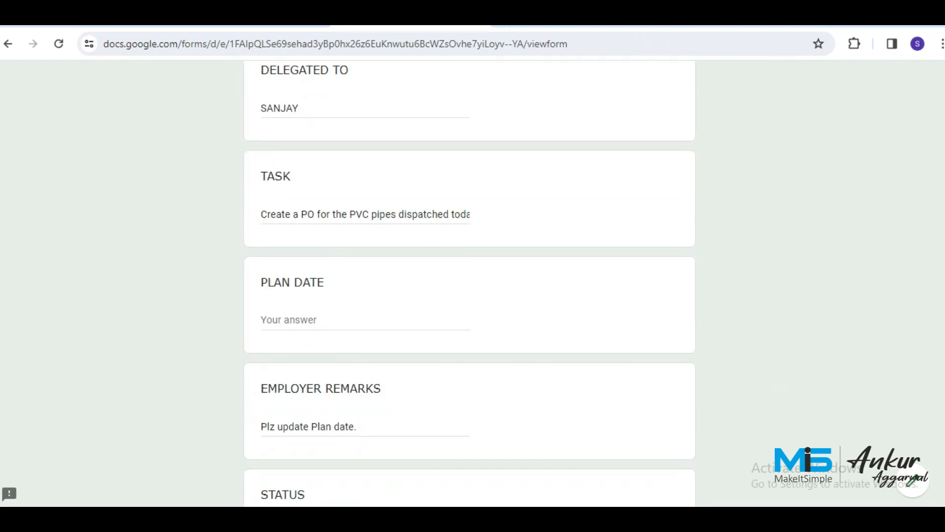
scroll(470, 285, "down", 3)
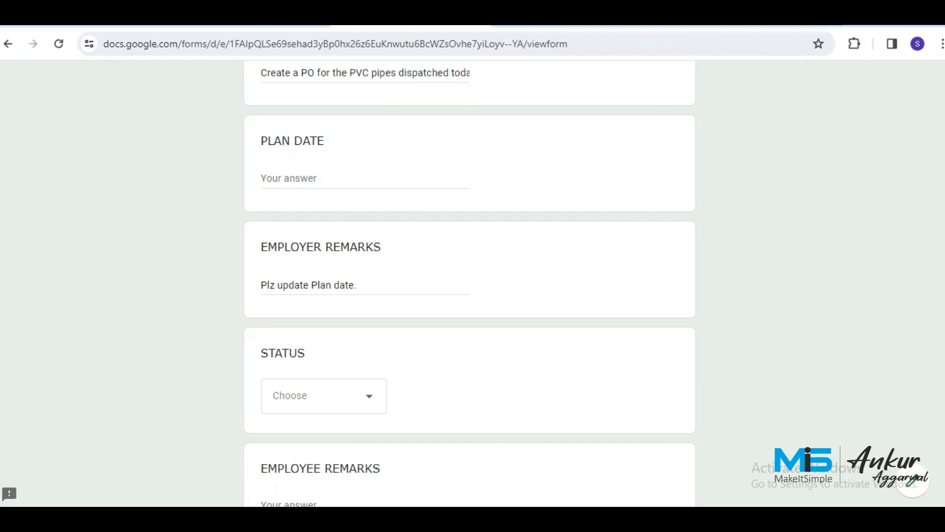
scroll(470, 286, "down", 2)
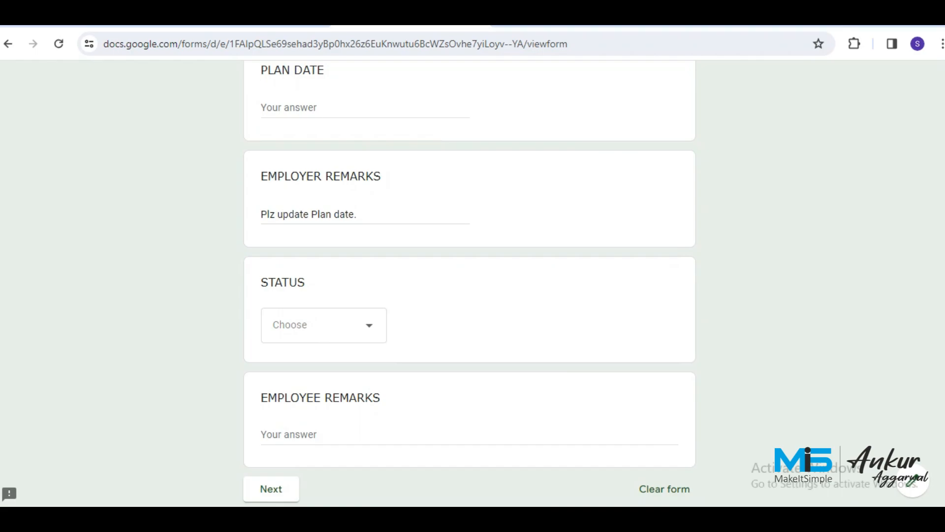
scroll(469, 286, "down", 2)
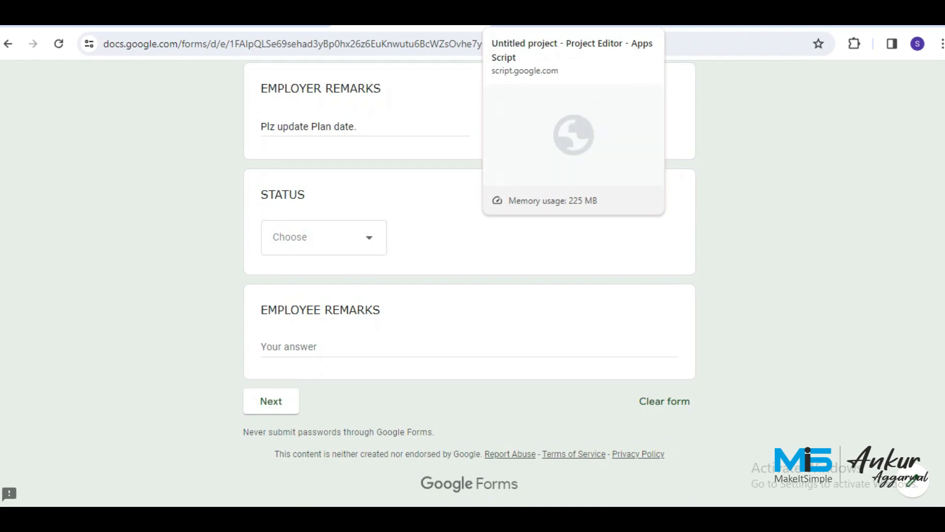
left_click(567, 19)
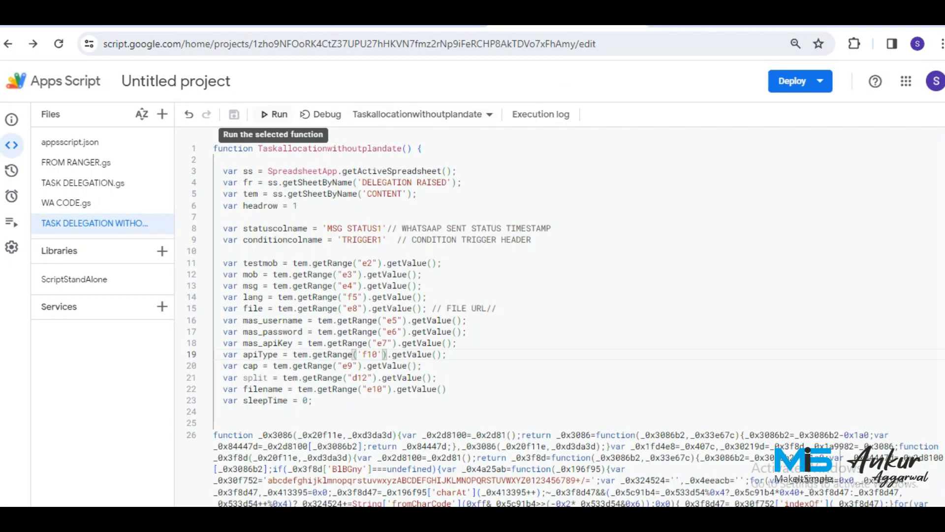
left_click(276, 114)
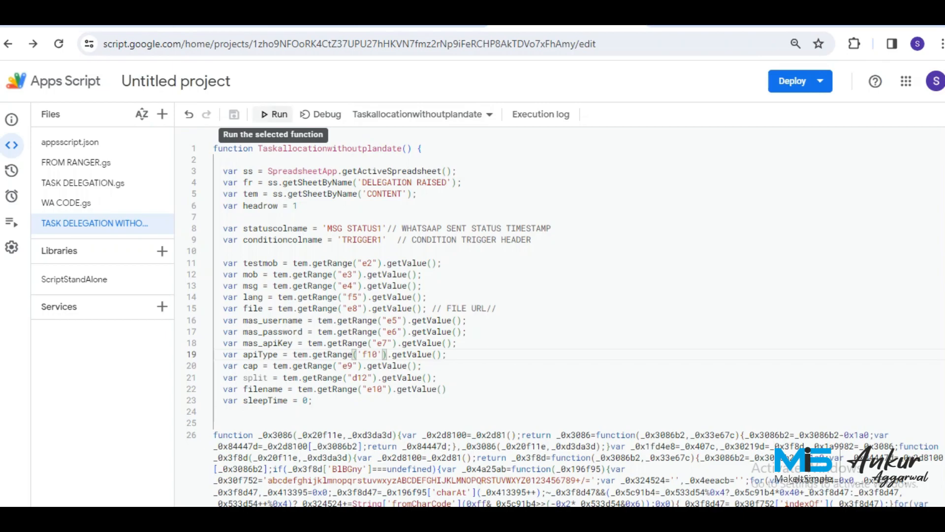